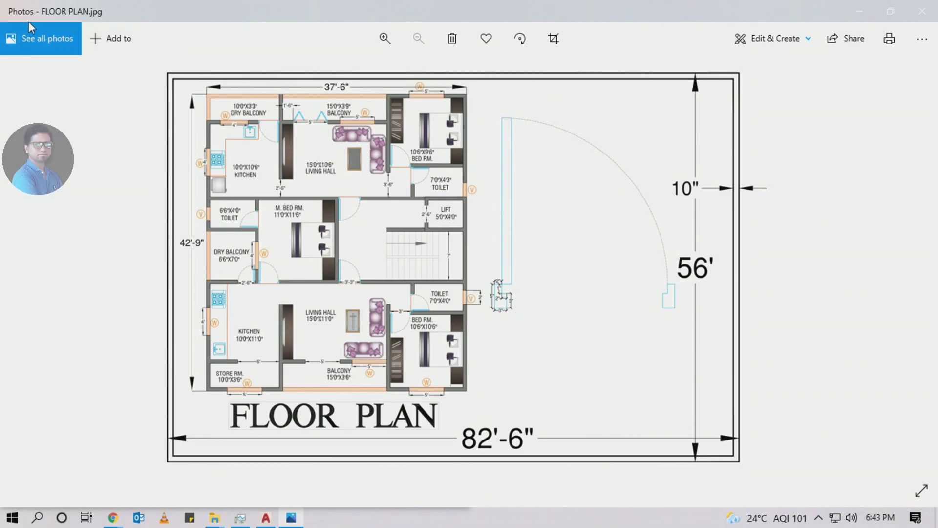
# Switch from the floor plan image to AutoCAD and start a new blank drawing
pyautogui.scroll(2, 353, 338)
pyautogui.scroll(-3, 352, 352)
pyautogui.click(268, 519)
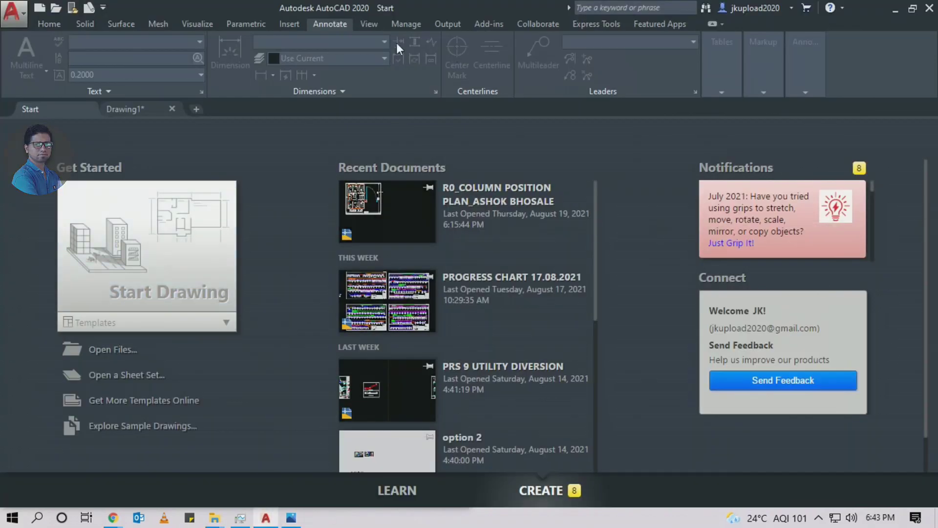
pyautogui.click(105, 309)
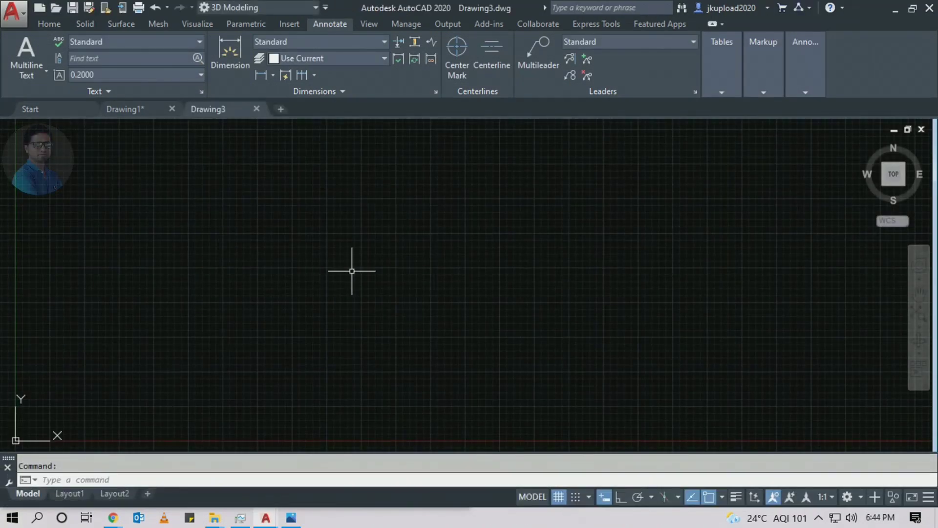
pyautogui.moveTo(409, 293); pyautogui.dragTo(358, 315, button='middle')
pyautogui.scroll(3, 381, 254)
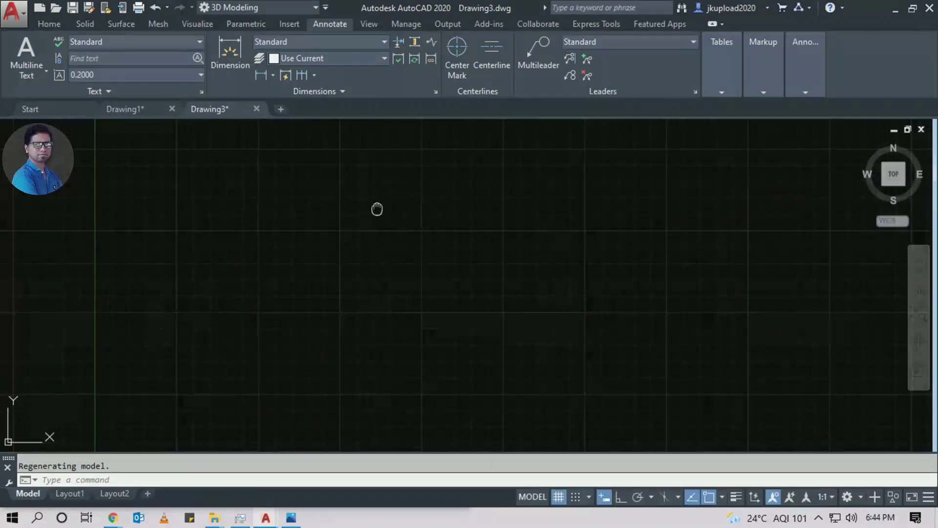
pyautogui.moveTo(365, 264); pyautogui.dragTo(355, 274, button='middle')
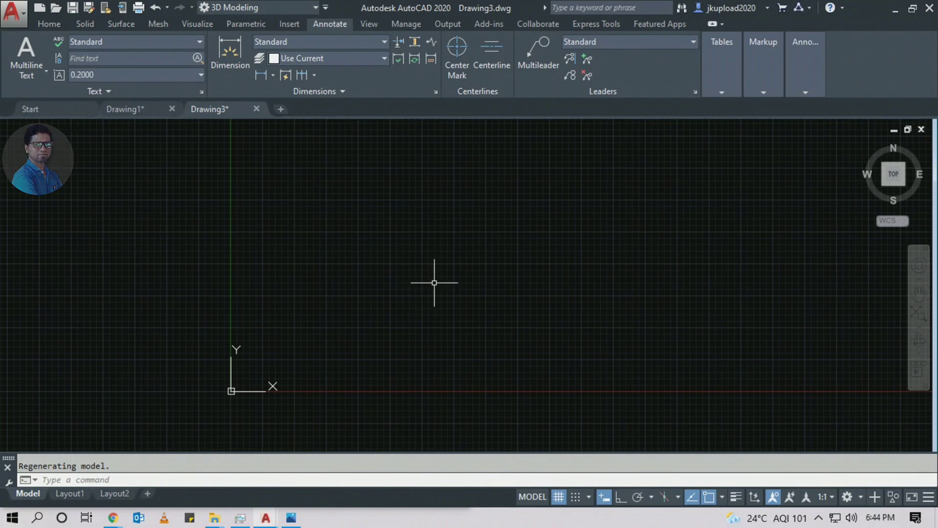
# Open the drawing units settings with the UNITS command
pyautogui.write('UN')
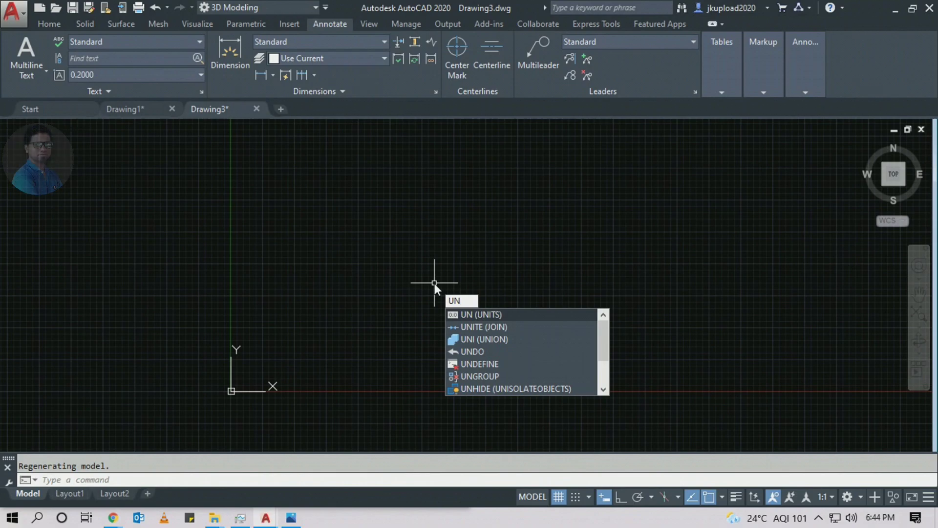
pyautogui.press('Return')
pyautogui.moveTo(529, 68)
pyautogui.mouseDown()
pyautogui.moveTo(489, 97)
pyautogui.moveTo(425, 109)
pyautogui.moveTo(420, 96)
pyautogui.mouseUp()
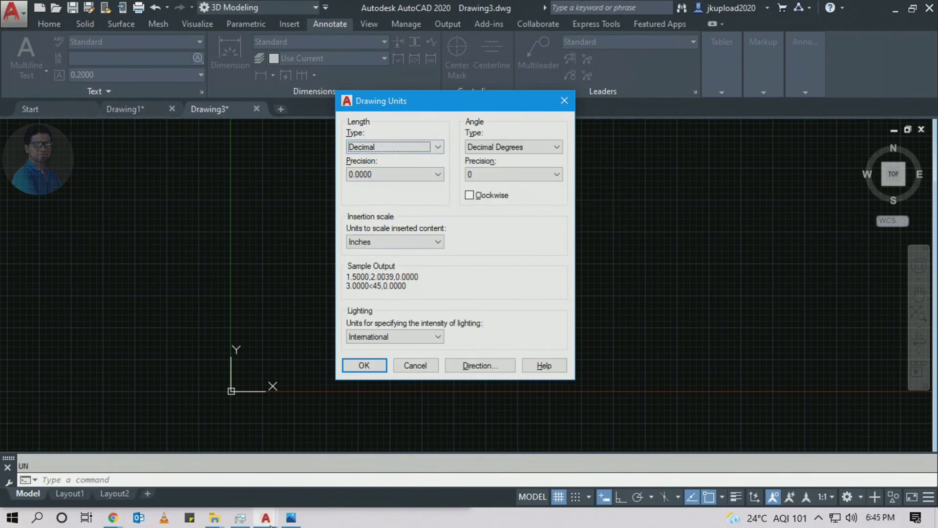
# Switch to the floor plan image in Photos and examine the format of its room dimensions
pyautogui.click(292, 518)
pyautogui.scroll(5, 277, 184)
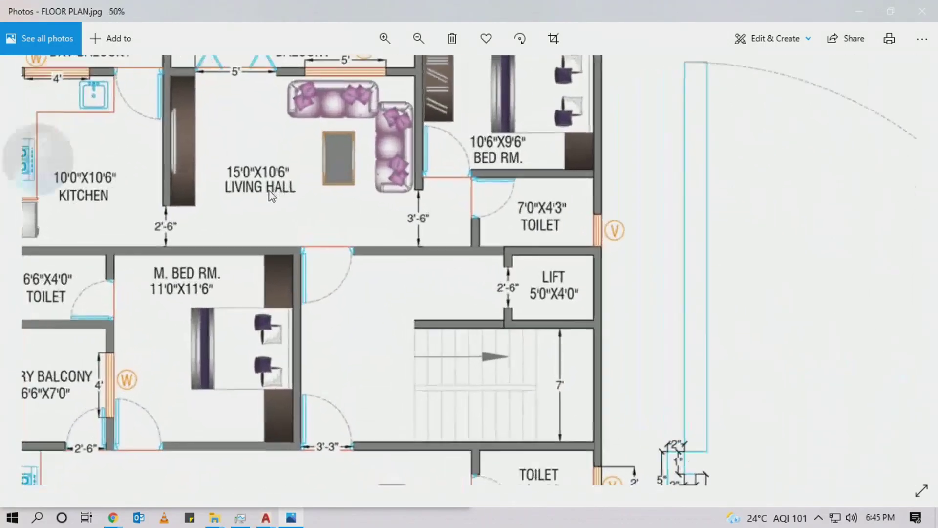
pyautogui.moveTo(205, 159); pyautogui.dragTo(235, 176)
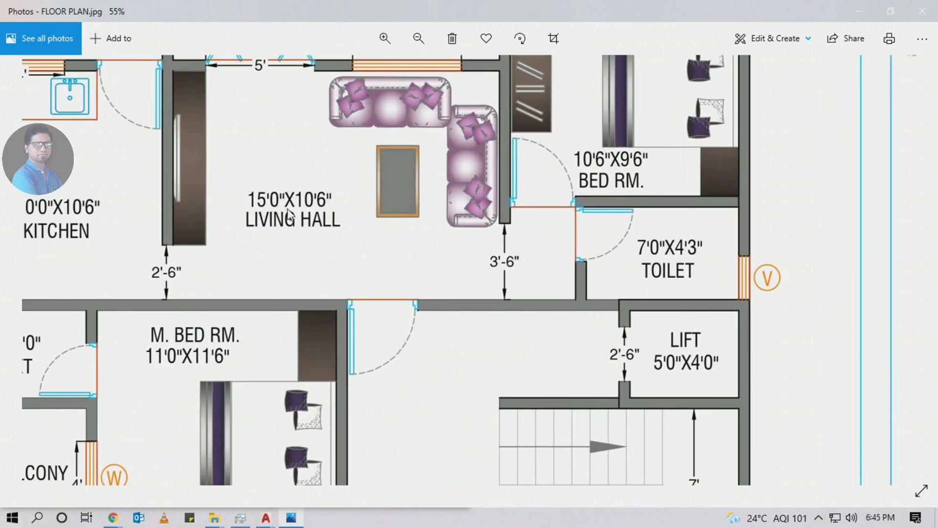
pyautogui.scroll(-4, 363, 217)
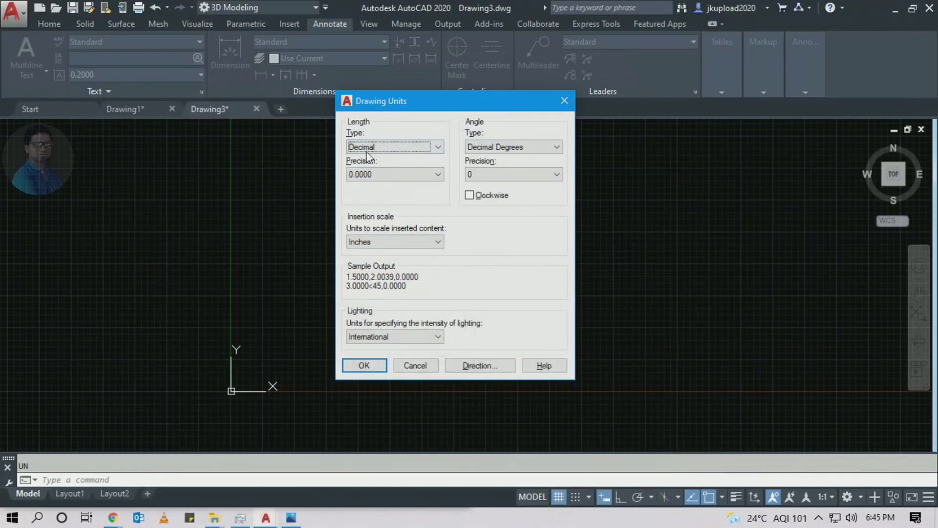
# Set the drawing's length units to Engineering with 0'-0" precision, keep Inches as the insertion scale, and apply the settings
pyautogui.click(367, 147)
pyautogui.click(368, 178)
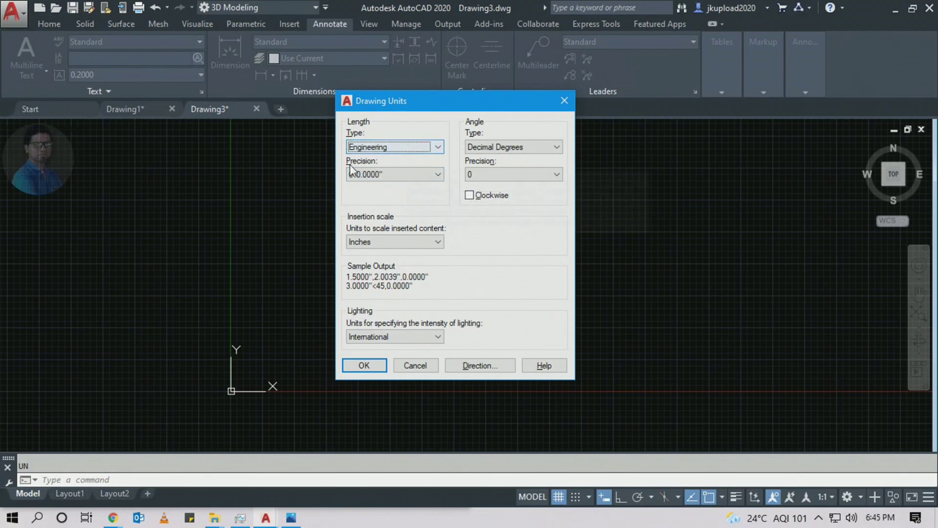
pyautogui.click(367, 175)
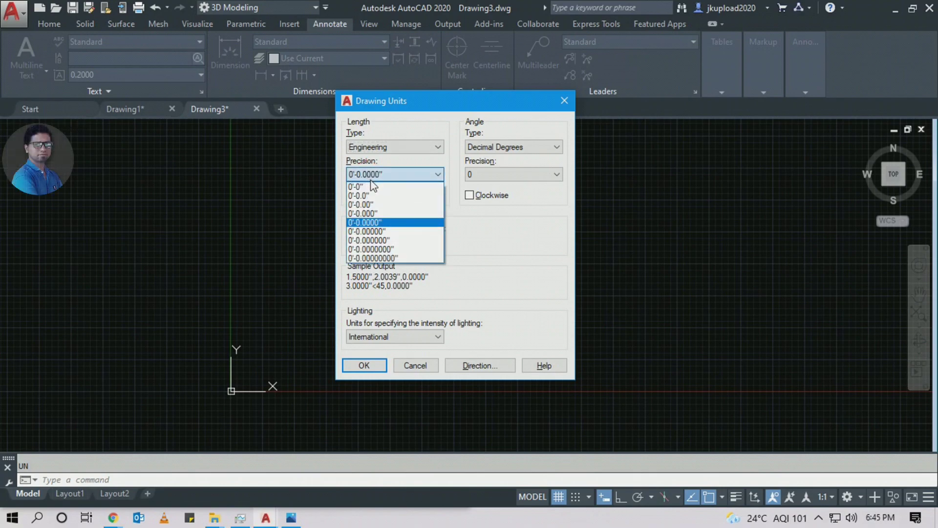
pyautogui.click(355, 187)
pyautogui.click(556, 174)
pyautogui.click(489, 195)
pyautogui.click(416, 242)
pyautogui.click(344, 245)
pyautogui.click(364, 365)
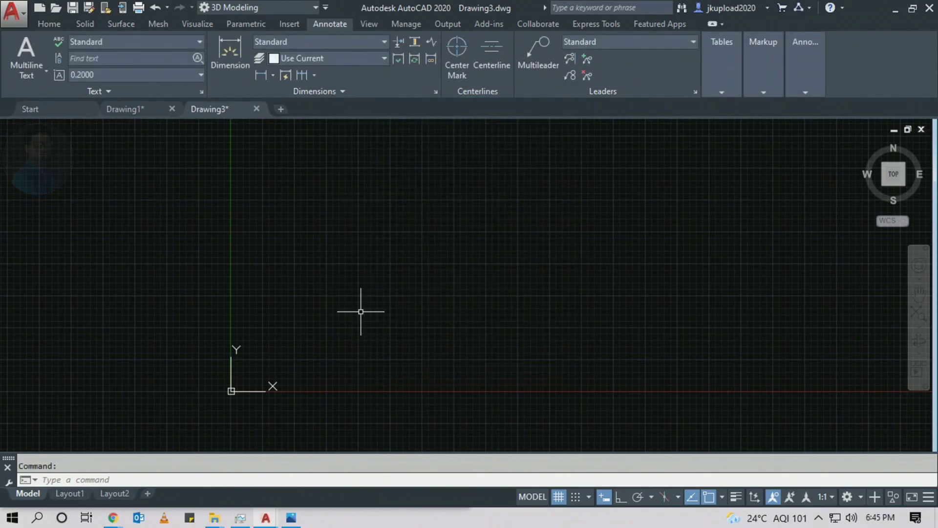
# Draw an open freehand test polyline with six segments near the origin
pyautogui.scroll(-2, 329, 185)
pyautogui.scroll(3, 409, 247)
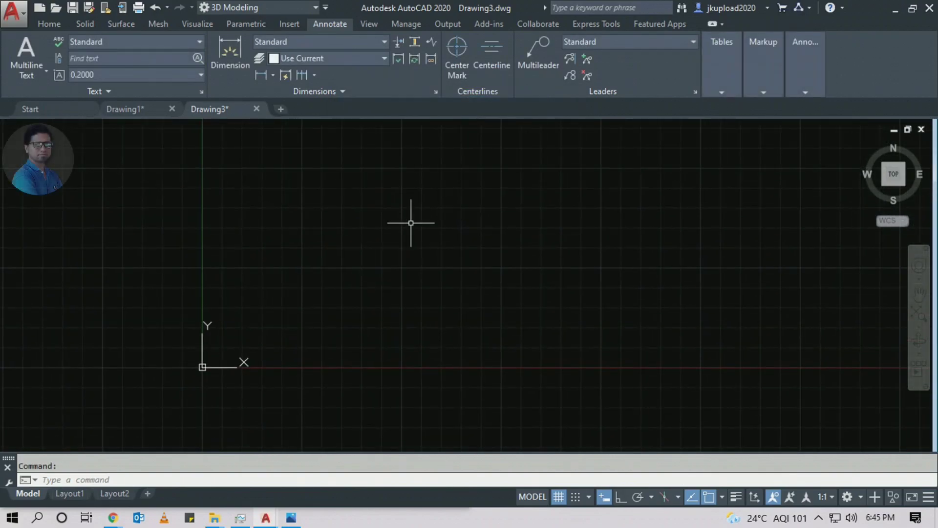
pyautogui.moveTo(358, 264); pyautogui.dragTo(349, 262, button='middle')
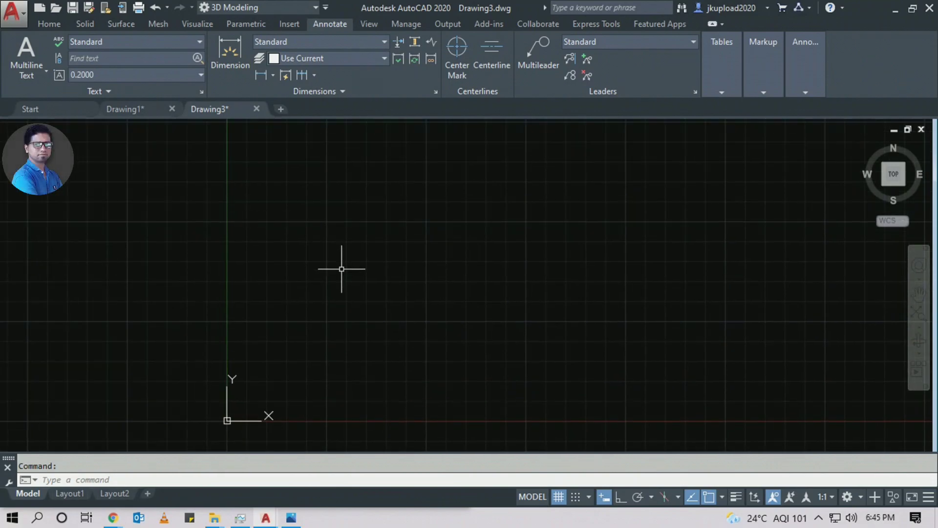
pyautogui.scroll(-3, 521, 269)
pyautogui.scroll(2, 282, 374)
pyautogui.write('pl')
pyautogui.press('Return')
pyautogui.scroll(-1, 266, 303)
pyautogui.scroll(1, 346, 262)
pyautogui.click(299, 297)
pyautogui.click(373, 375)
pyautogui.click(373, 273)
pyautogui.click(274, 243)
pyautogui.click(291, 337)
pyautogui.click(392, 358)
pyautogui.click(305, 377)
pyautogui.press('Escape')
pyautogui.scroll(-8, 366, 335)
pyautogui.scroll(-3, 367, 335)
pyautogui.scroll(4, 348, 314)
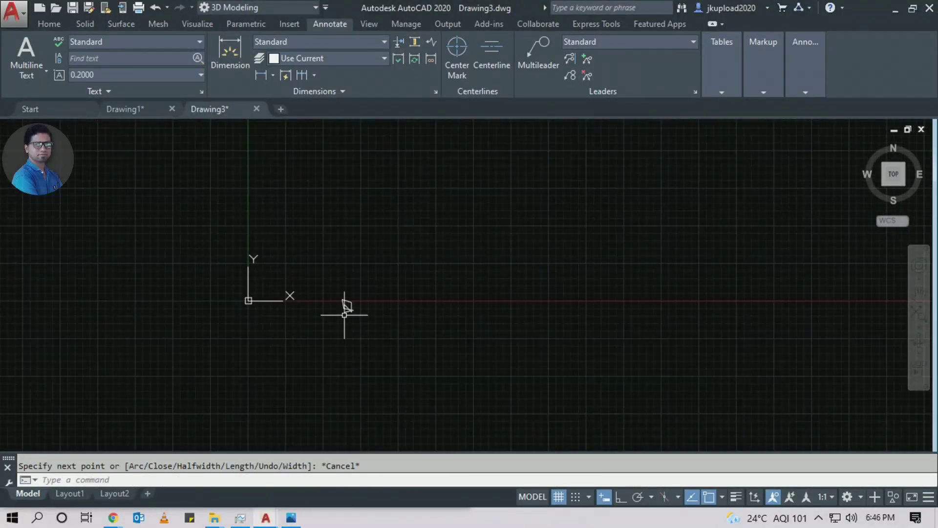
pyautogui.scroll(-4, 352, 299)
pyautogui.scroll(2, 382, 347)
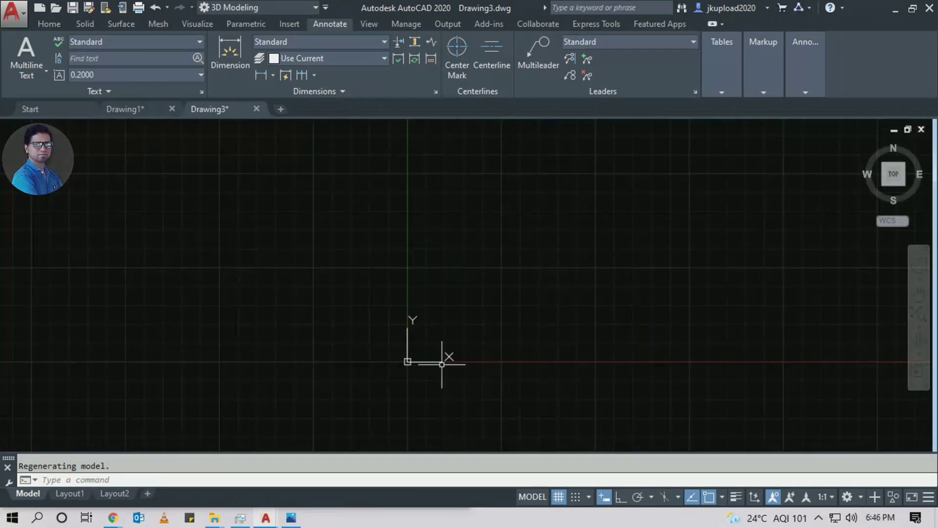
pyautogui.moveTo(531, 378); pyautogui.dragTo(444, 320, button='middle')
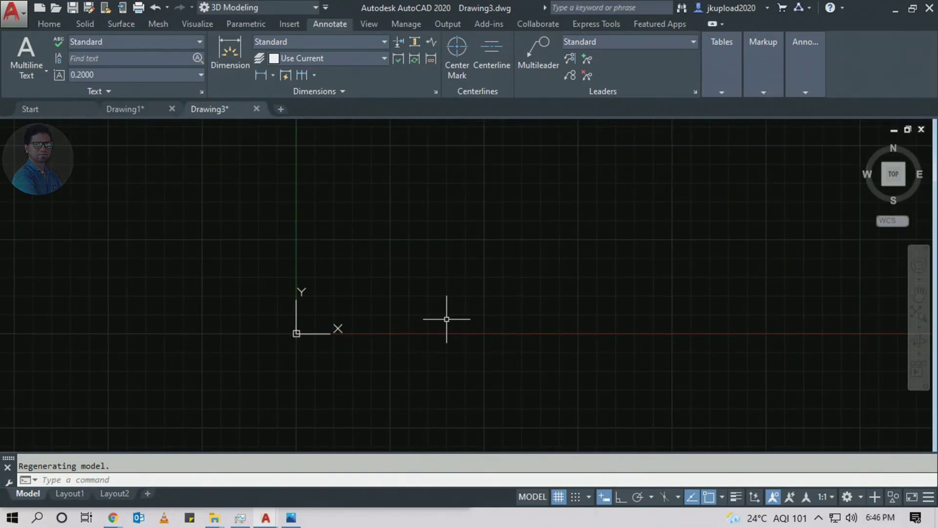
pyautogui.click(534, 167)
pyautogui.click(617, 318)
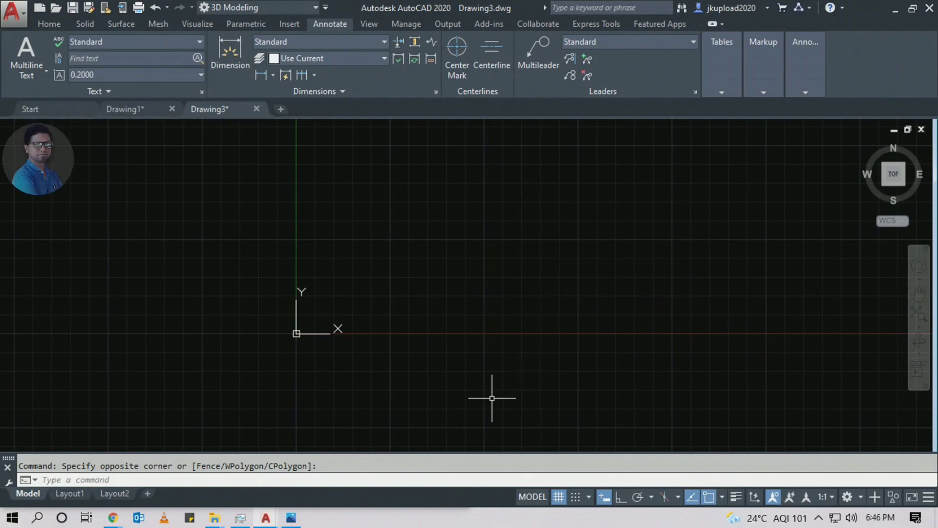
pyautogui.scroll(2, 308, 348)
pyautogui.moveTo(308, 348); pyautogui.dragTo(411, 386, button='middle')
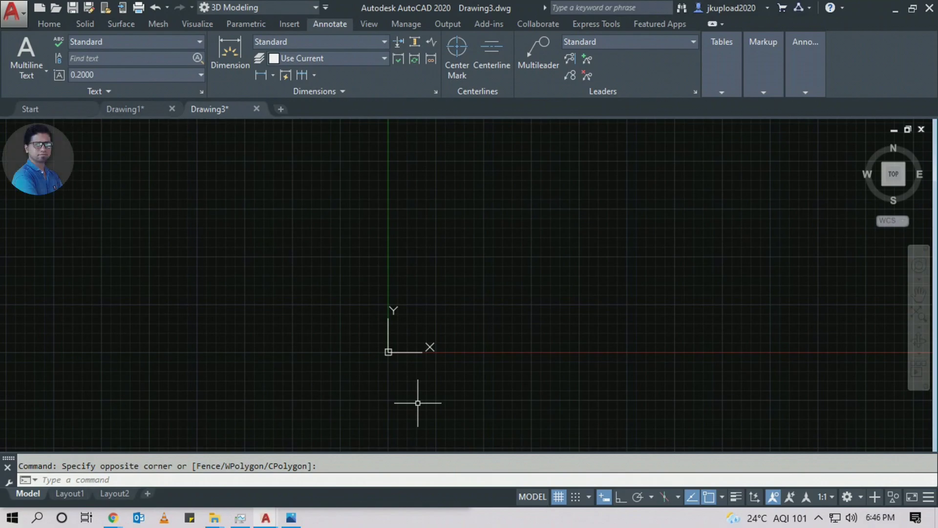
# Zoom the view with the All option of the Zoom command
pyautogui.write('Z')
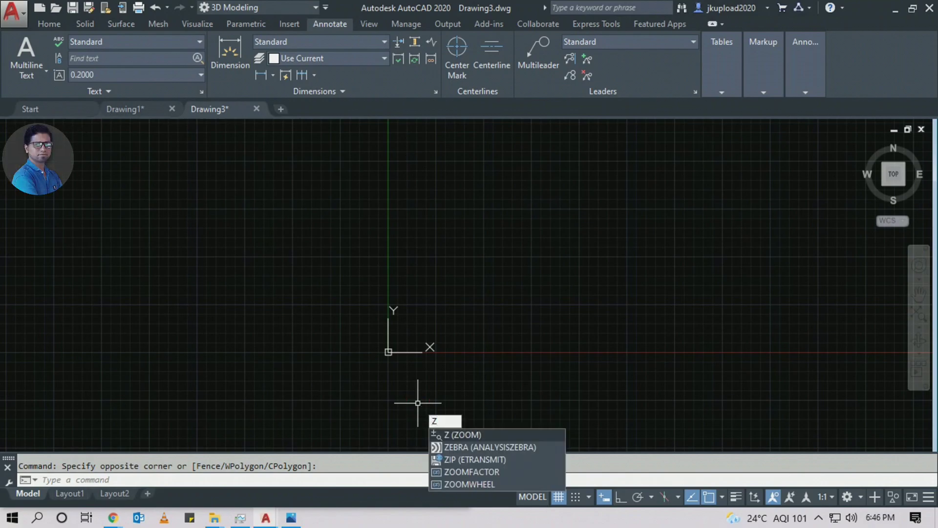
pyautogui.press('Return')
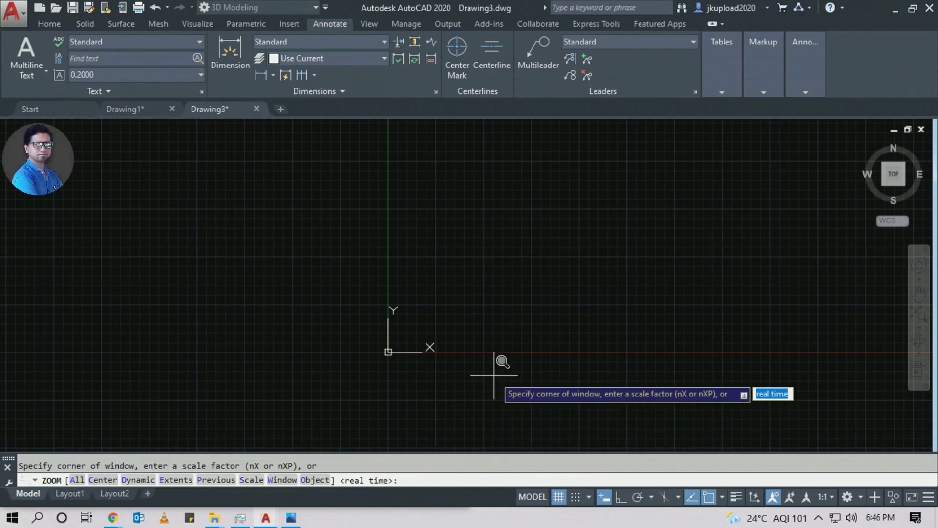
pyautogui.write('A')
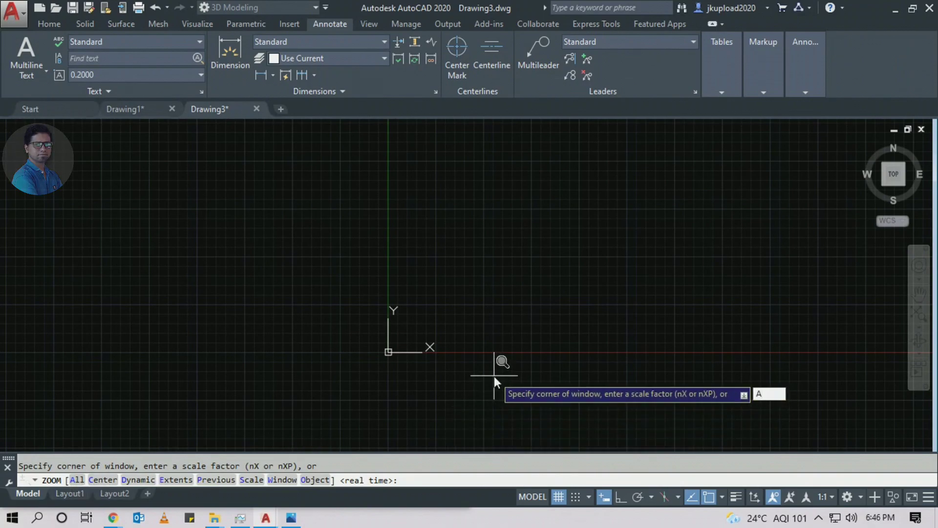
pyautogui.press('Return')
pyautogui.moveTo(494, 375); pyautogui.dragTo(389, 354, button='middle')
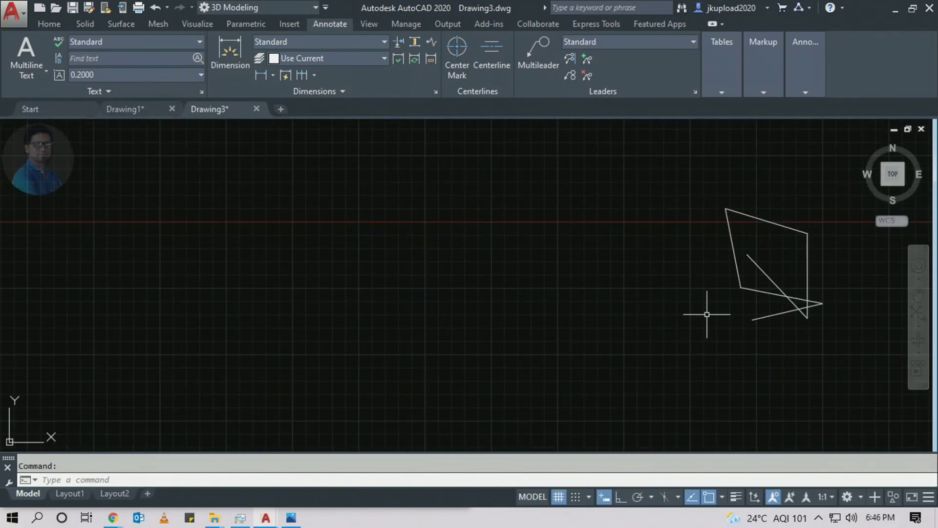
# Delete the six-segment freehand polyline from the drawing
pyautogui.moveTo(705, 314); pyautogui.dragTo(454, 335, button='middle')
pyautogui.click(633, 155)
pyautogui.click(277, 391)
pyautogui.press('Escape')
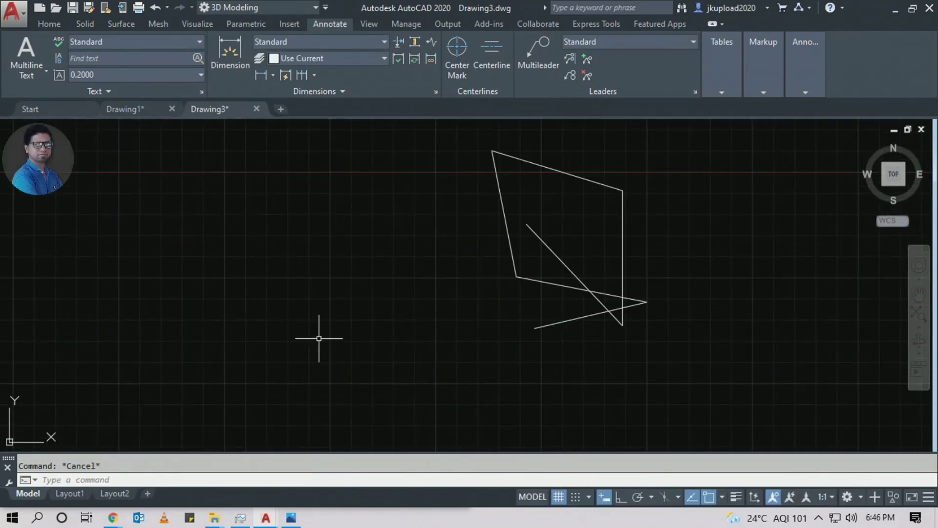
pyautogui.click(693, 176)
pyautogui.click(434, 329)
pyautogui.press('Delete')
pyautogui.moveTo(225, 317)
pyautogui.mouseDown(button='middle')
pyautogui.moveTo(455, 256)
pyautogui.moveTo(444, 310)
pyautogui.moveTo(396, 299)
pyautogui.moveTo(379, 309)
pyautogui.moveTo(373, 362)
pyautogui.moveTo(386, 316)
pyautogui.mouseUp(button='middle')
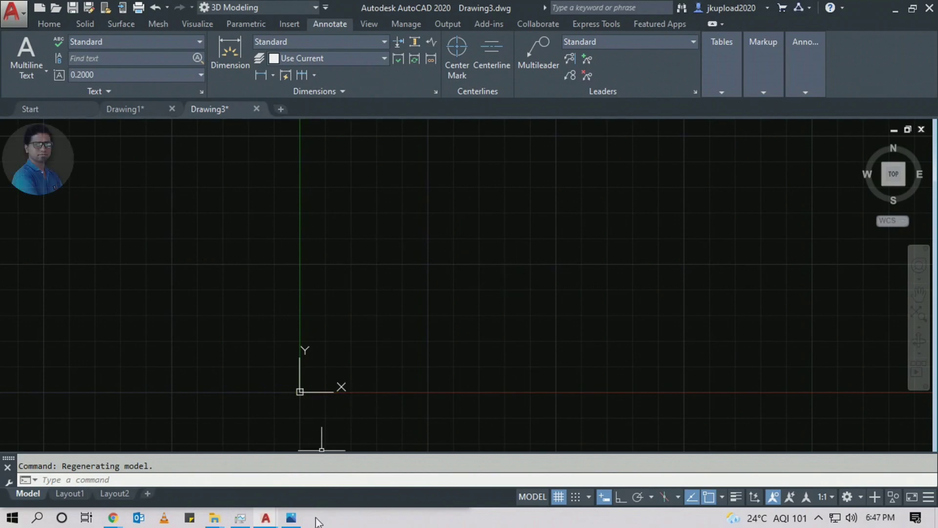
# Switch to the floor plan image, examine the outer boundary dimensions, and return to the drawing
pyautogui.click(292, 518)
pyautogui.scroll(-3, 497, 206)
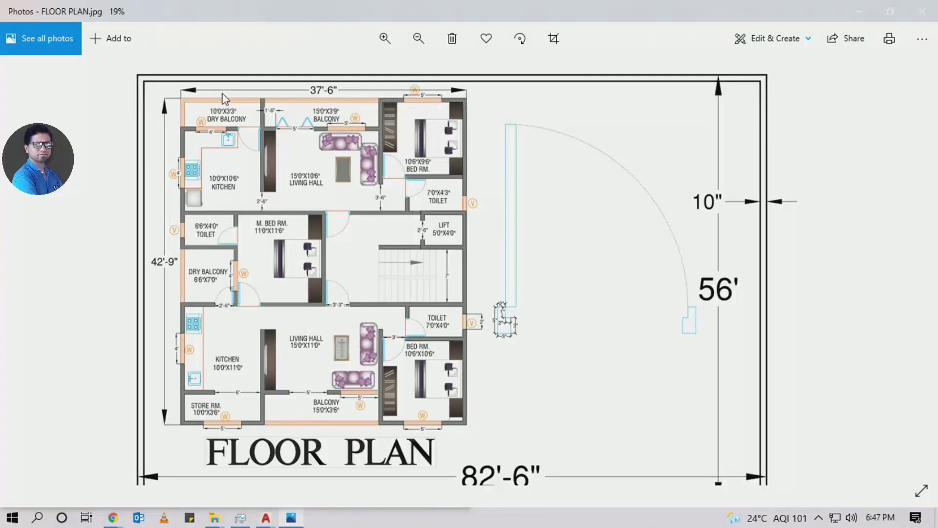
pyautogui.scroll(-1, 720, 180)
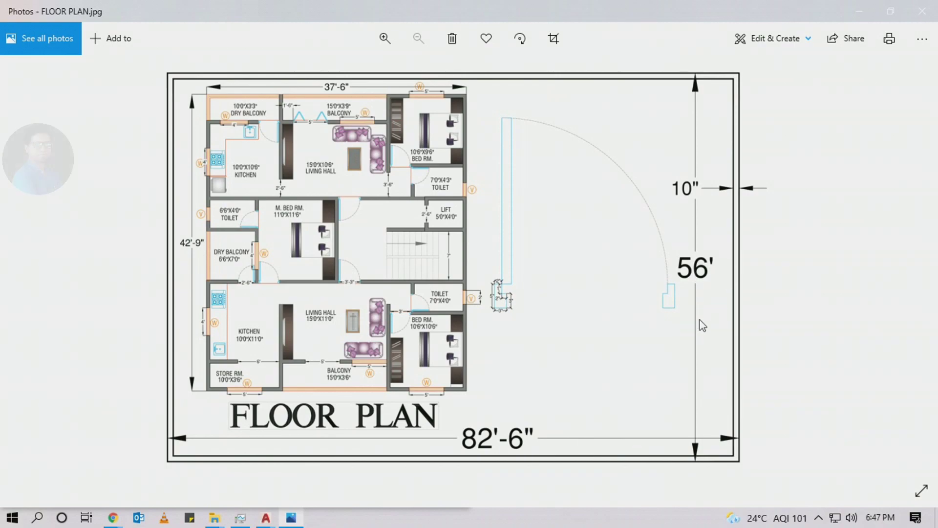
pyautogui.click(859, 10)
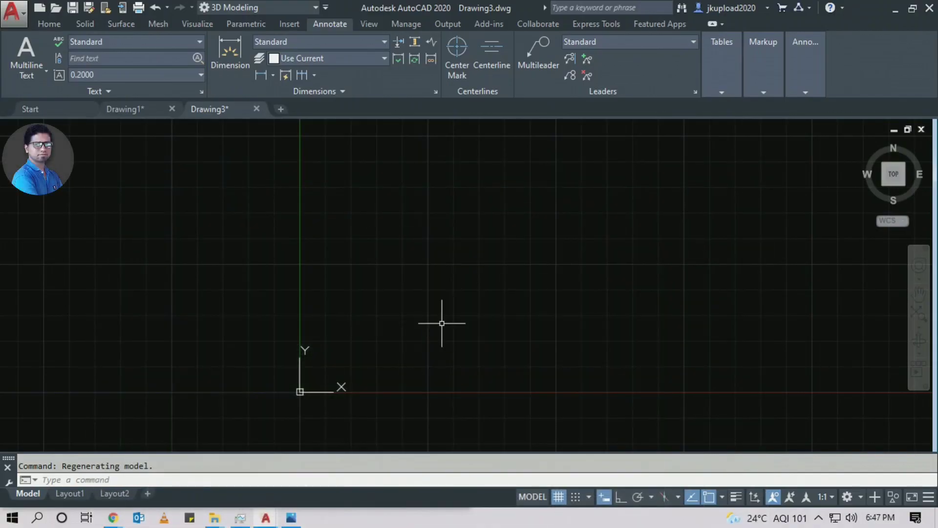
# Draw the outer boundary as a rectangle 82'6" wide and 56' high, placed near the origin
pyautogui.write('rec')
pyautogui.press('Return')
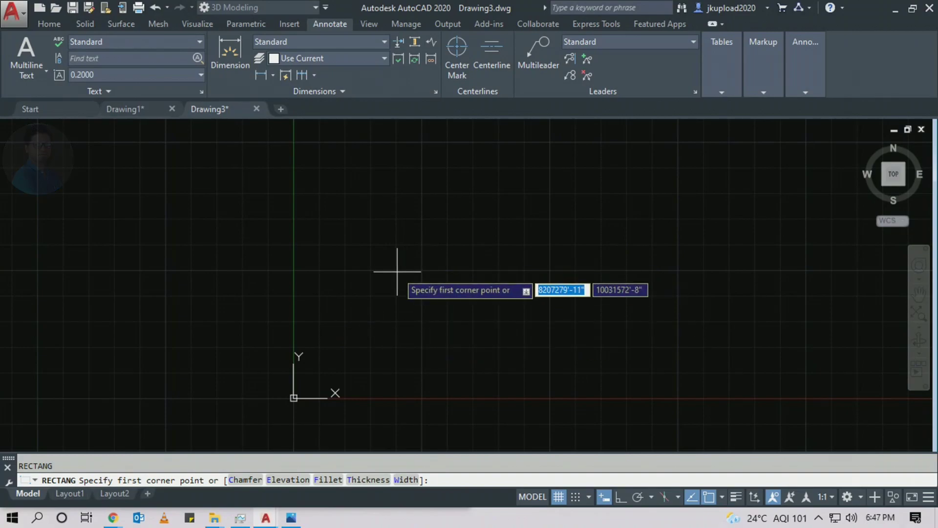
pyautogui.click(351, 379)
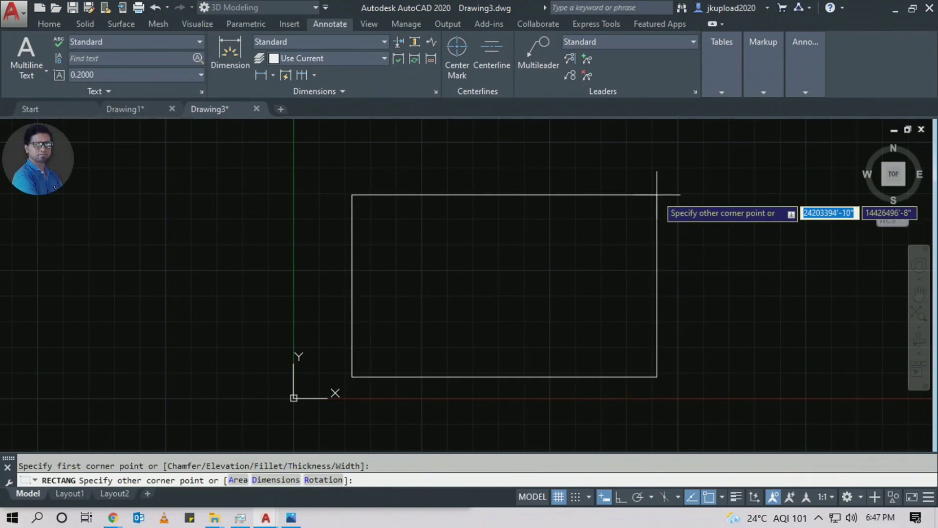
pyautogui.write('8')
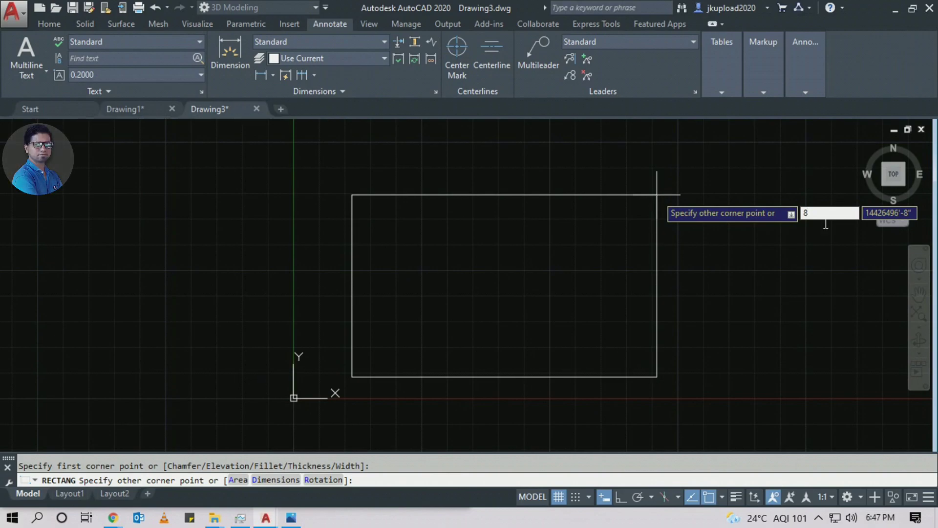
pyautogui.write('2\'6"')
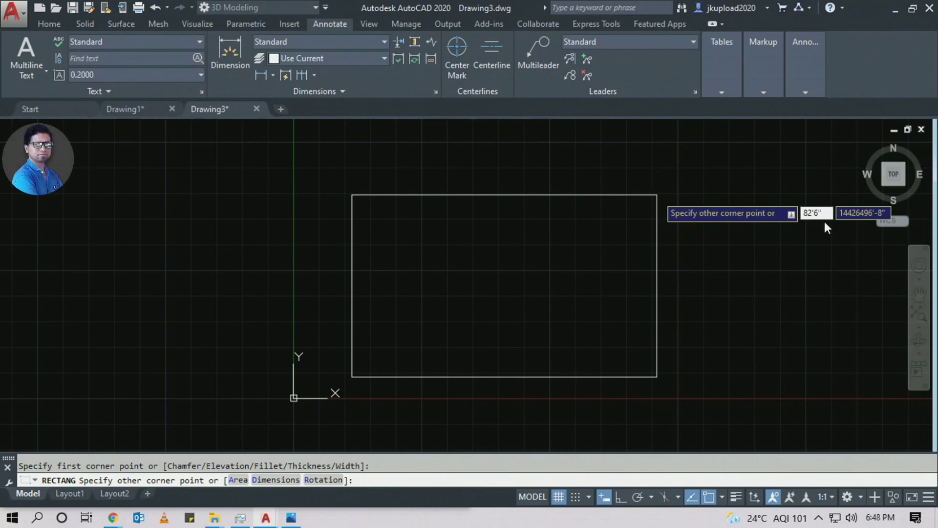
pyautogui.press('Tab')
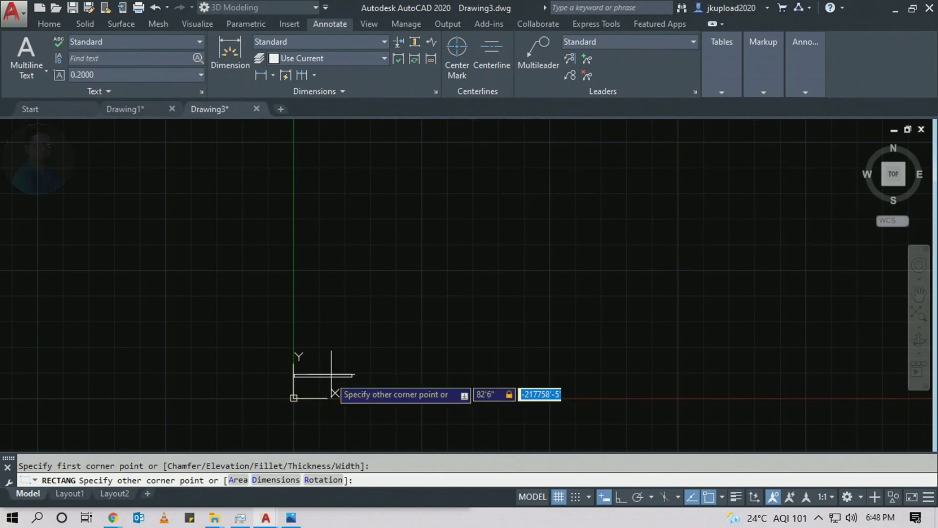
pyautogui.scroll(2, 335, 370)
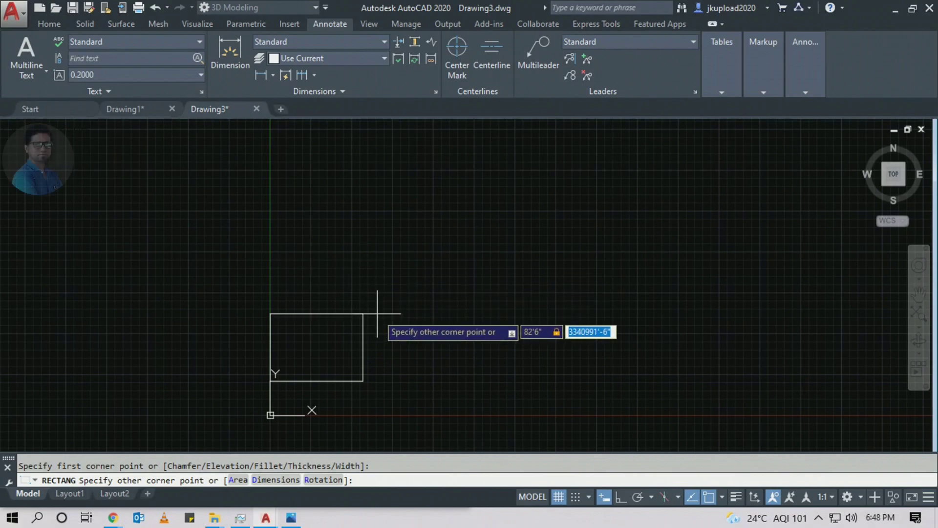
pyautogui.write('56')
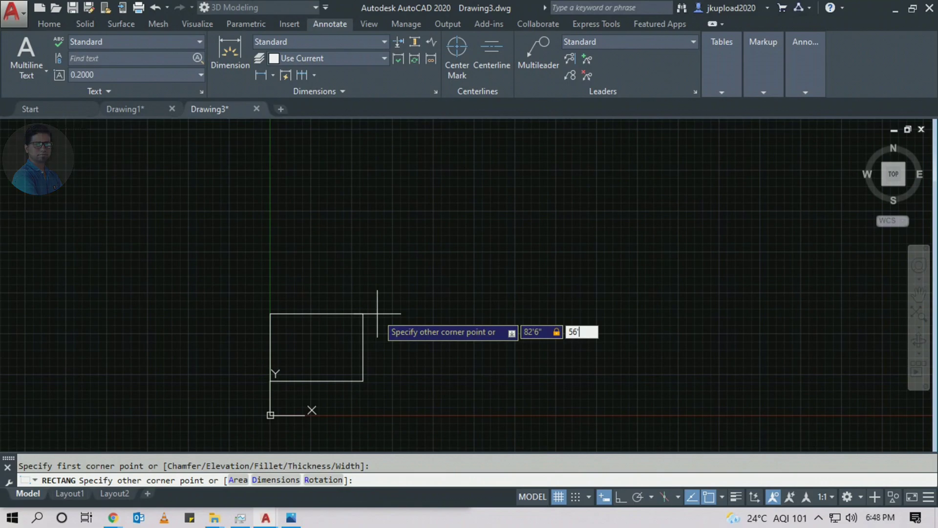
pyautogui.press('Escape')
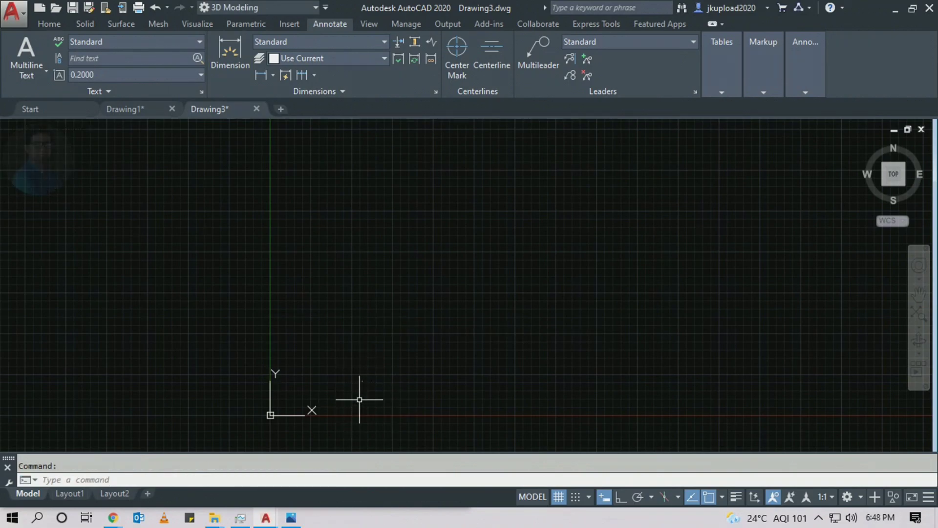
# Locate the new boundary rectangle and frame it in the middle of the drawing area
pyautogui.middleClick(341, 419)
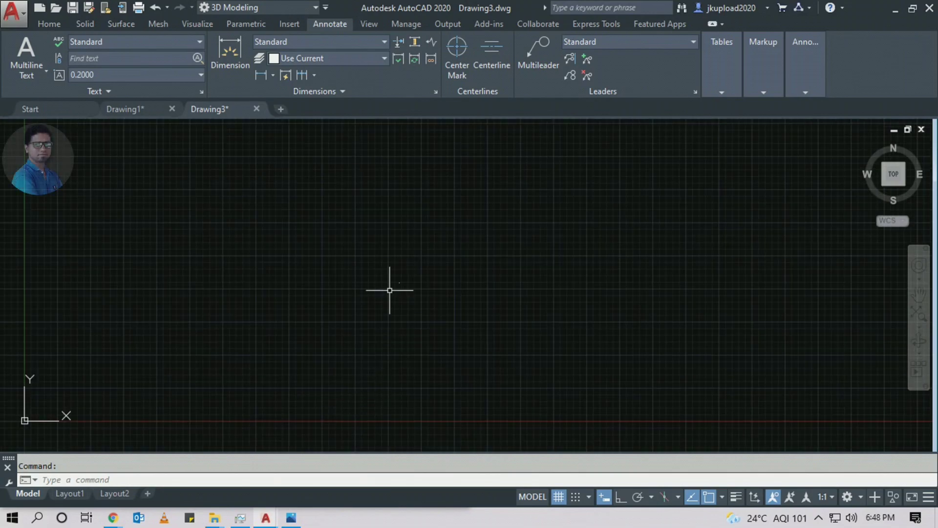
pyautogui.scroll(1, 391, 292)
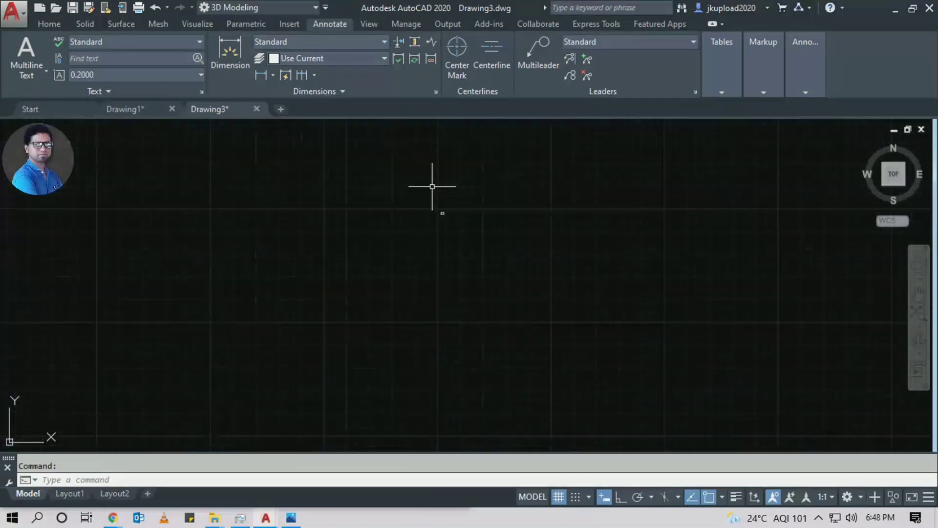
pyautogui.scroll(-4, 419, 226)
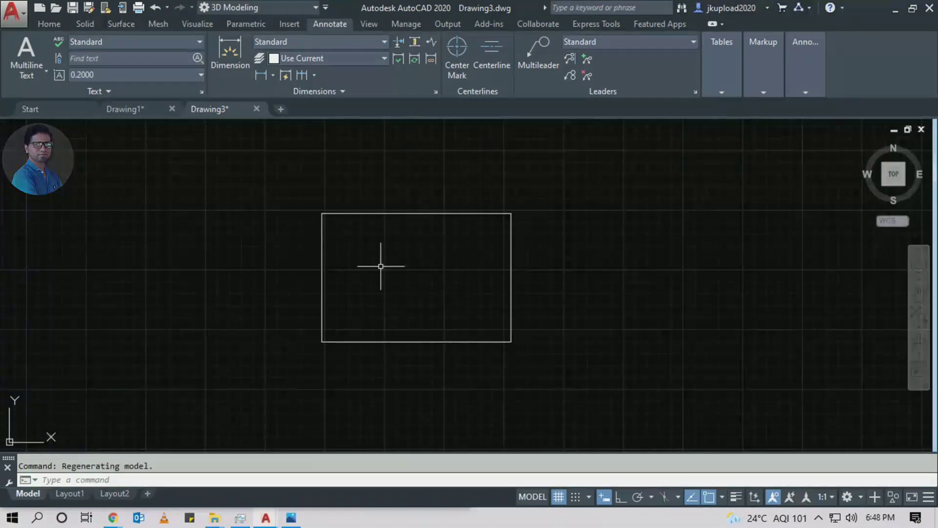
pyautogui.click(322, 313)
pyautogui.click(231, 368)
pyautogui.moveTo(384, 329); pyautogui.dragTo(446, 369, button='middle')
pyautogui.press('Escape')
pyautogui.scroll(2, 397, 308)
pyautogui.moveTo(398, 308); pyautogui.dragTo(366, 281, button='middle')
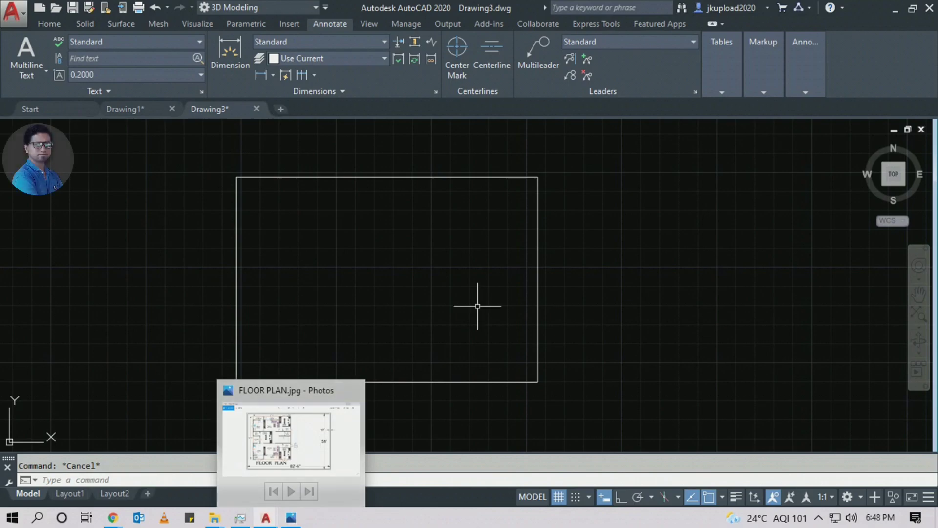
pyautogui.moveTo(333, 215); pyautogui.dragTo(292, 228, button='middle')
pyautogui.moveTo(236, 323); pyautogui.dragTo(359, 326, button='middle')
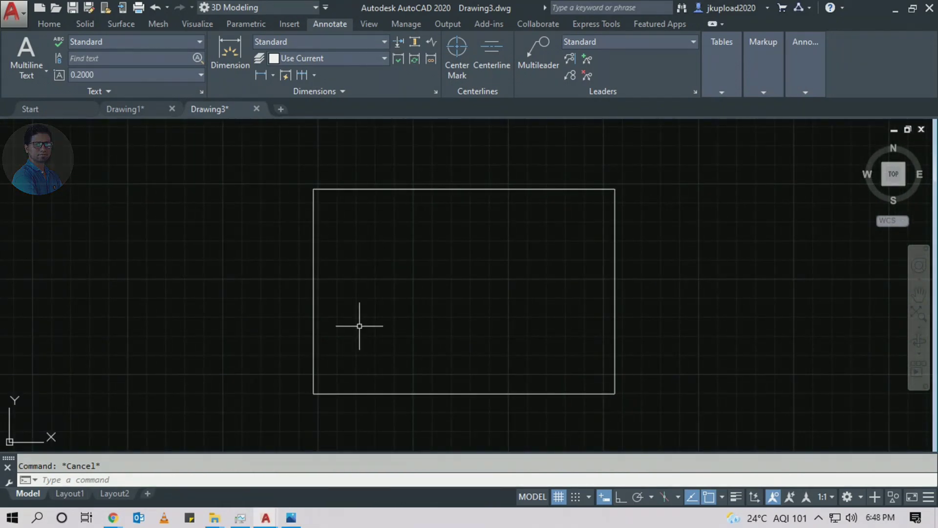
# Set the model space limits from the boundary rectangle's lower-left corner to its upper-right corner
pyautogui.write('LIMI')
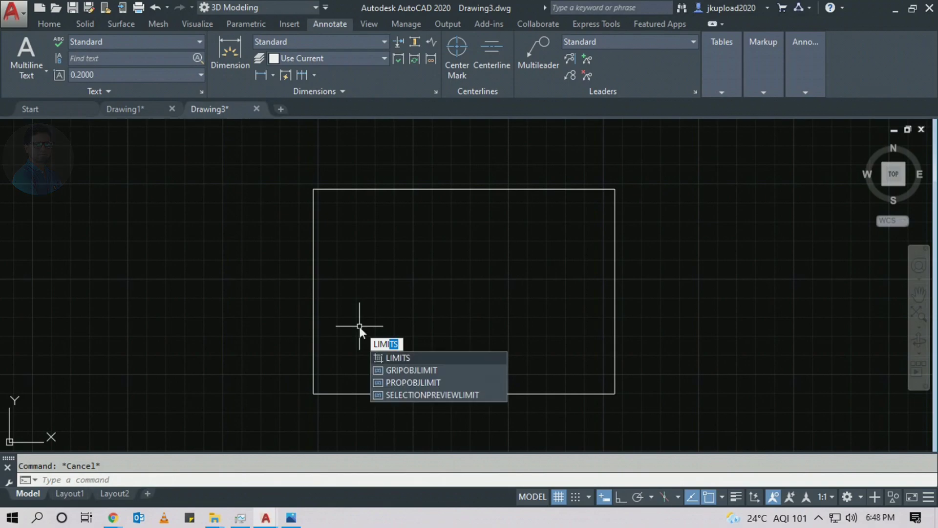
pyautogui.press('Return')
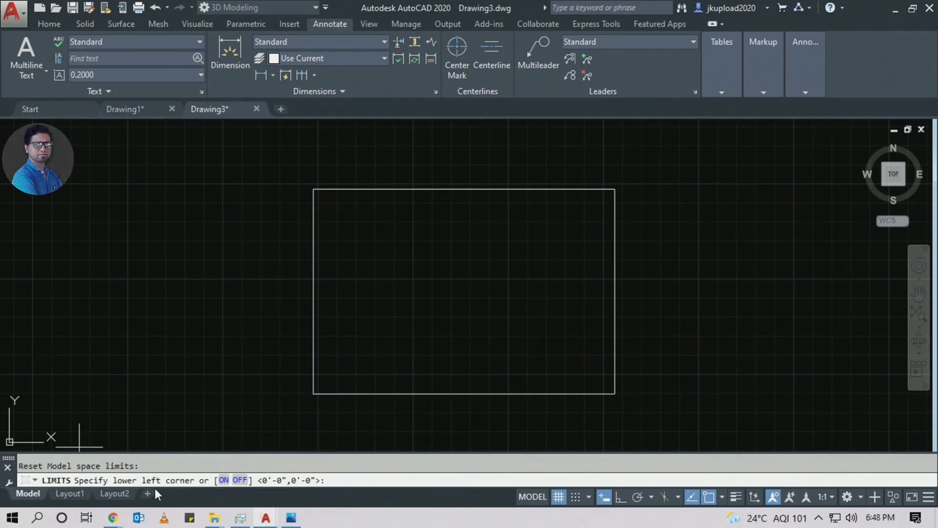
pyautogui.click(313, 393)
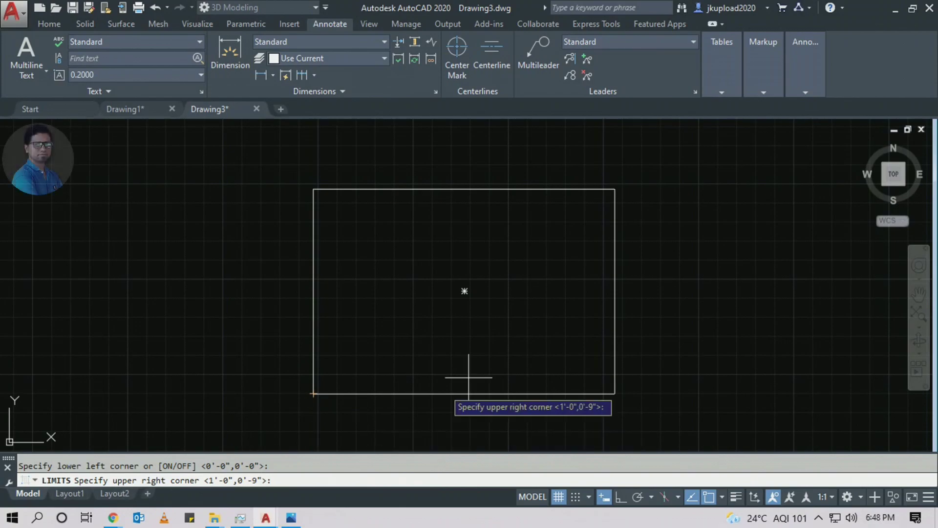
pyautogui.click(615, 188)
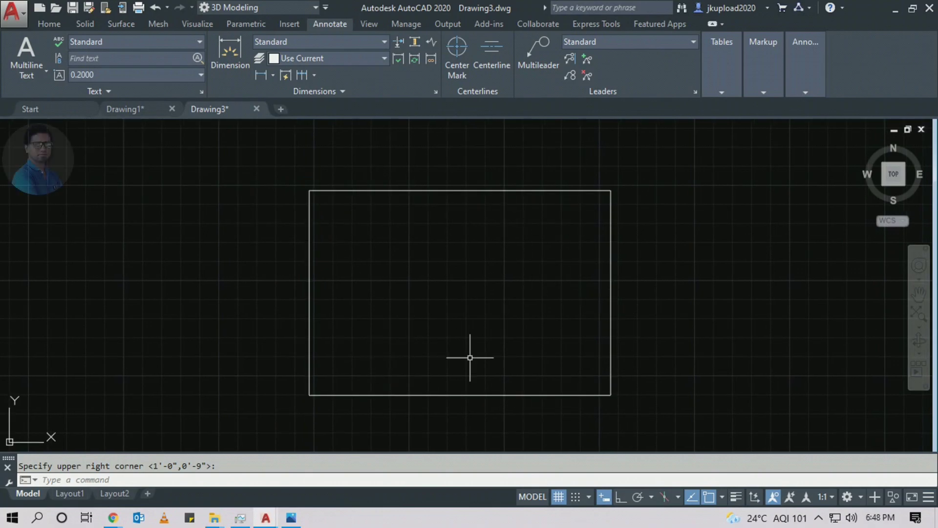
# Draw an open freehand test polyline that starts inside the boundary rectangle and runs out past its lower edge
pyautogui.moveTo(417, 306); pyautogui.dragTo(370, 318, button='middle')
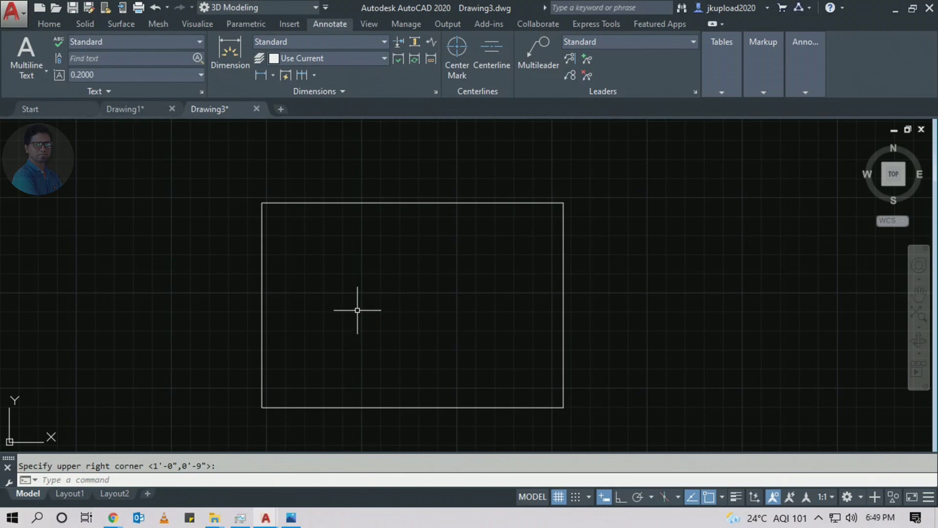
pyautogui.write('pl')
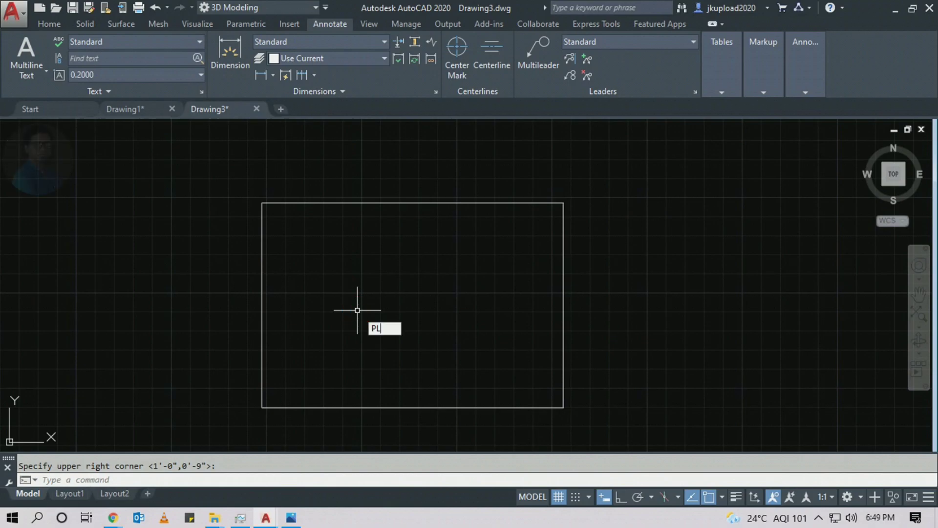
pyautogui.press('Return')
pyautogui.click(400, 341)
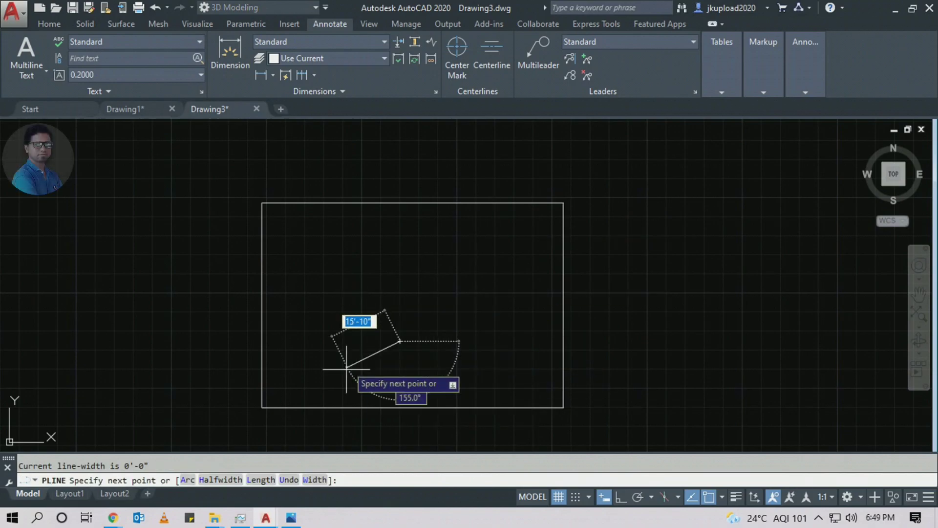
pyautogui.moveTo(435, 411); pyautogui.dragTo(427, 307, button='middle')
pyautogui.click(349, 376)
pyautogui.click(445, 421)
pyautogui.click(468, 376)
pyautogui.click(526, 383)
pyautogui.click(527, 395)
pyautogui.press('Return')
pyautogui.moveTo(393, 294); pyautogui.dragTo(423, 335, button='middle')
pyautogui.moveTo(350, 306); pyautogui.dragTo(352, 328, button='middle')
pyautogui.scroll(-2, 352, 328)
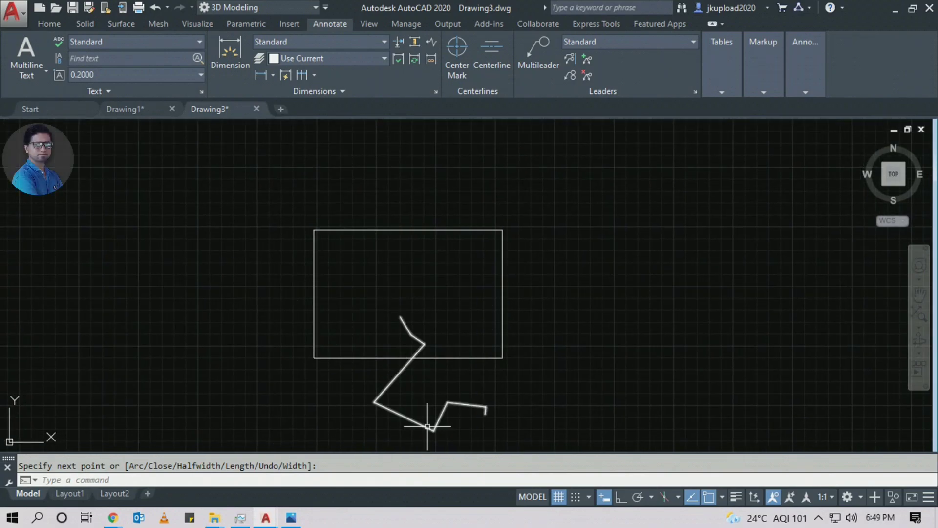
# Turn on limits checking with the ON option of the Limits command
pyautogui.scroll(2, 350, 318)
pyautogui.write('LIMITS')
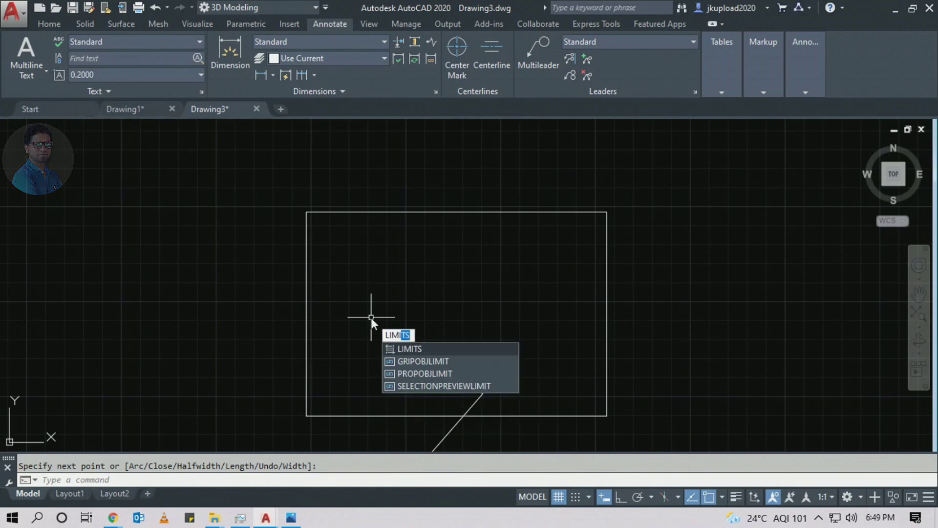
pyautogui.press('Return')
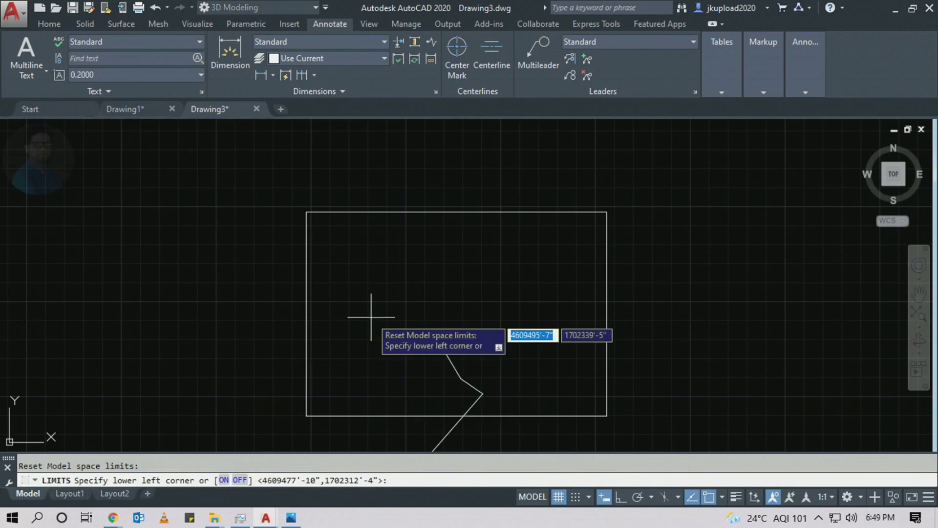
pyautogui.click(223, 481)
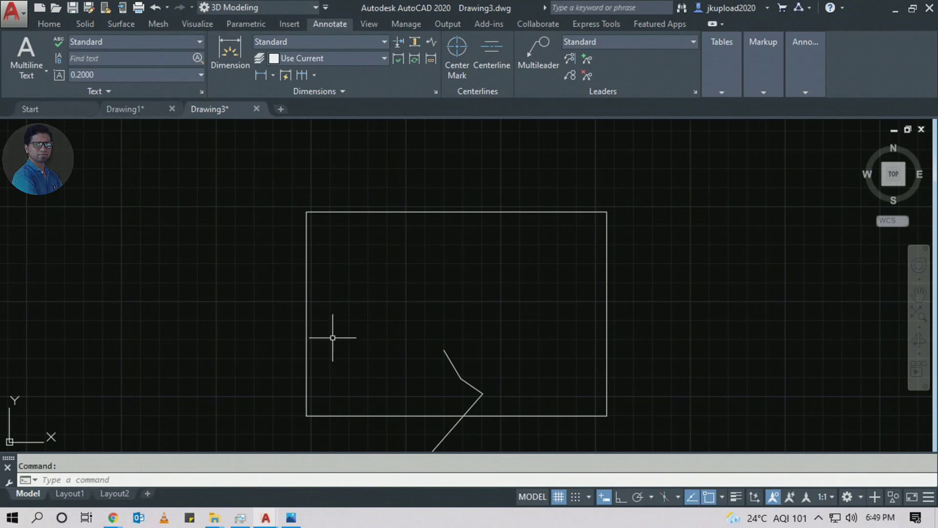
# Draw a second freehand test polyline inside the boundary rectangle, trying to place points beyond its lower and right edges
pyautogui.moveTo(507, 290); pyautogui.dragTo(532, 237, button='middle')
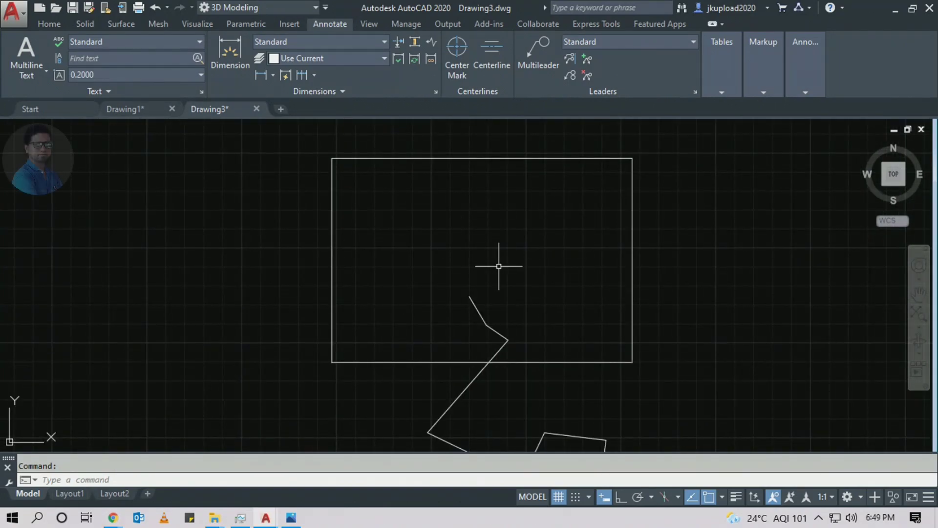
pyautogui.write('pl')
pyautogui.press('Return')
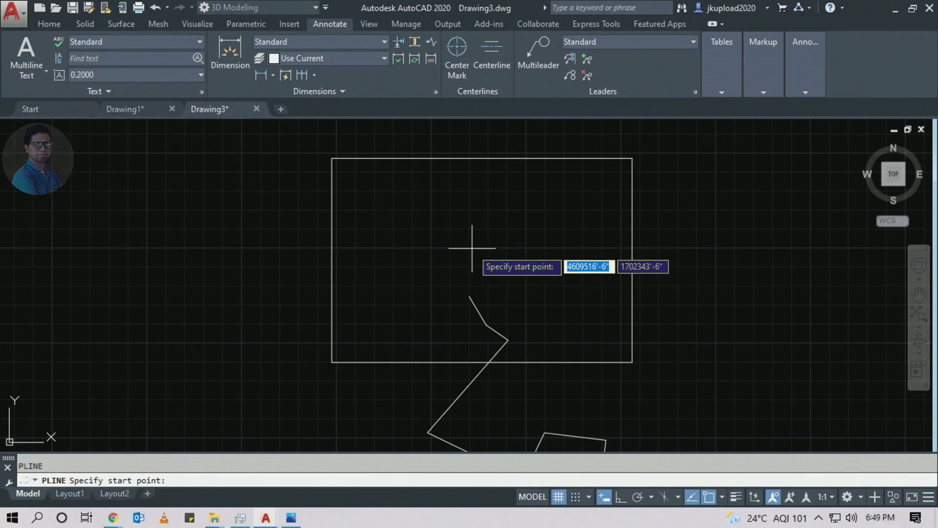
pyautogui.click(439, 263)
pyautogui.click(401, 304)
pyautogui.click(421, 324)
pyautogui.click(412, 325)
pyautogui.click(450, 336)
pyautogui.click(451, 355)
pyautogui.click(431, 361)
pyautogui.click(412, 337)
pyautogui.click(402, 362)
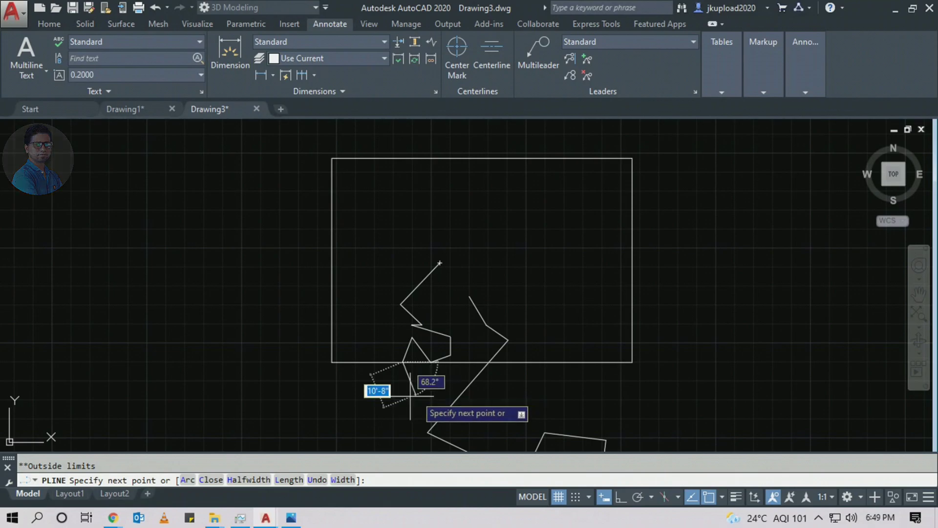
pyautogui.click(469, 362)
pyautogui.click(469, 337)
pyautogui.click(537, 349)
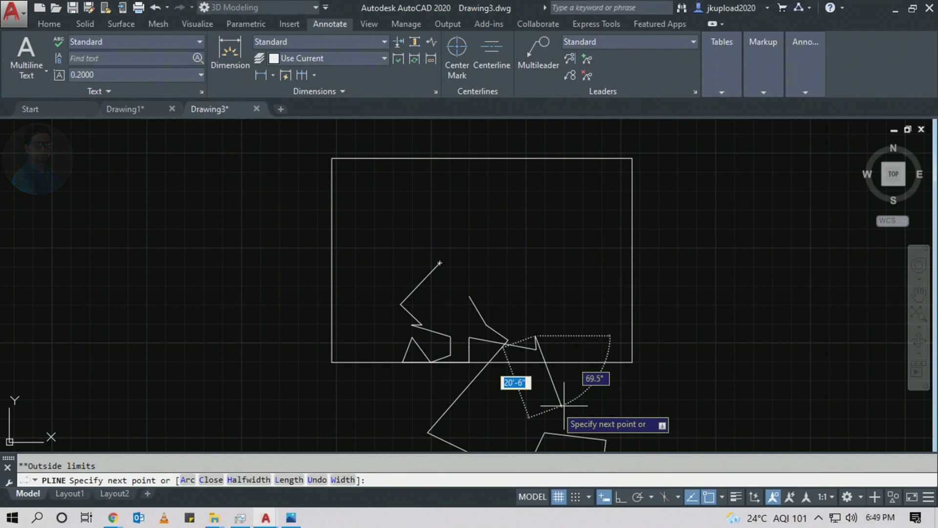
pyautogui.click(604, 333)
pyautogui.click(586, 297)
pyautogui.click(726, 291)
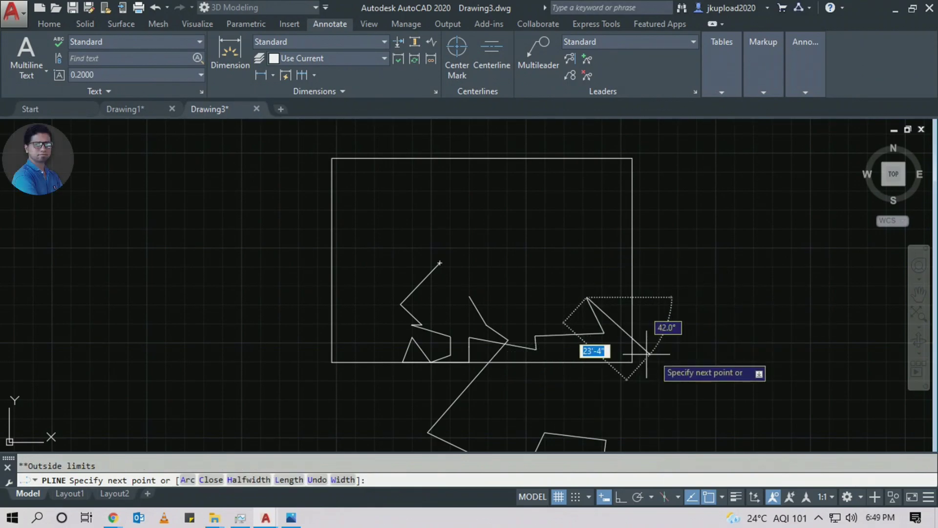
pyautogui.click(604, 355)
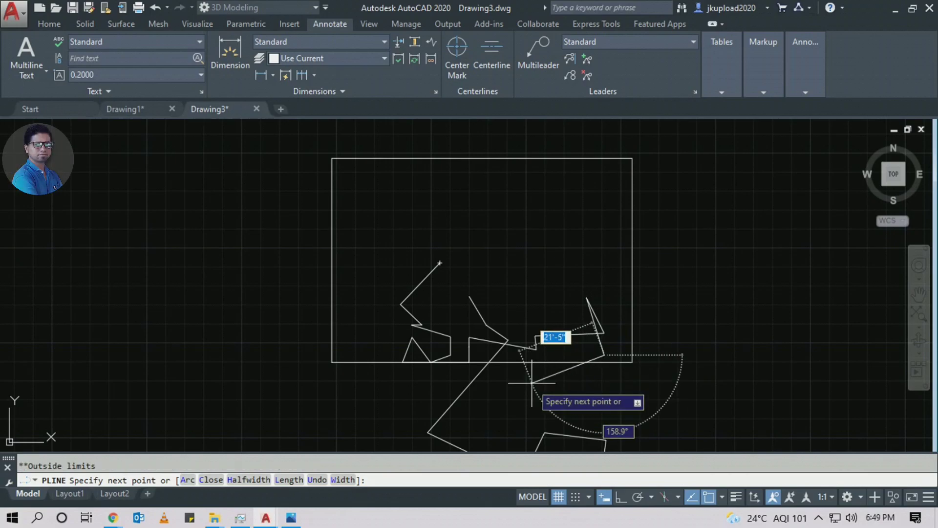
pyautogui.press('Return')
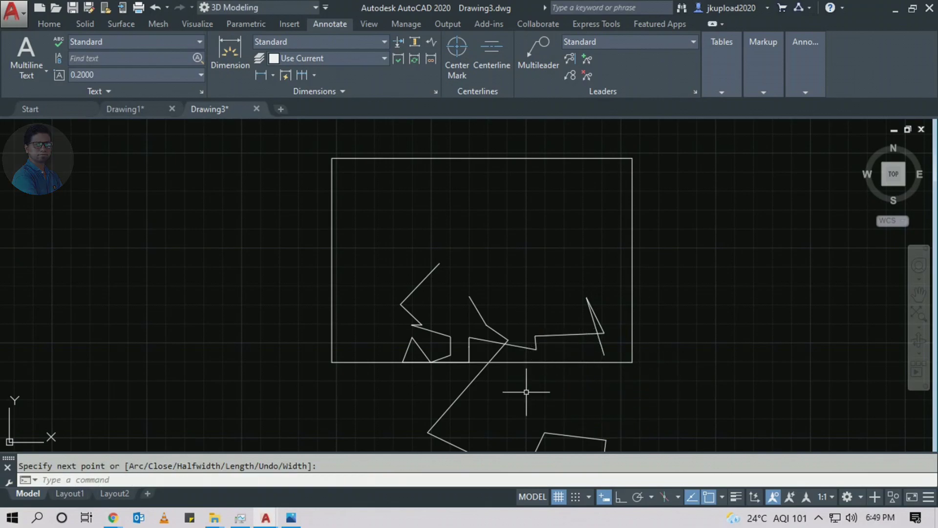
# Erase both freehand test polylines, keeping only the boundary rectangle
pyautogui.moveTo(523, 398); pyautogui.dragTo(523, 317, button='middle')
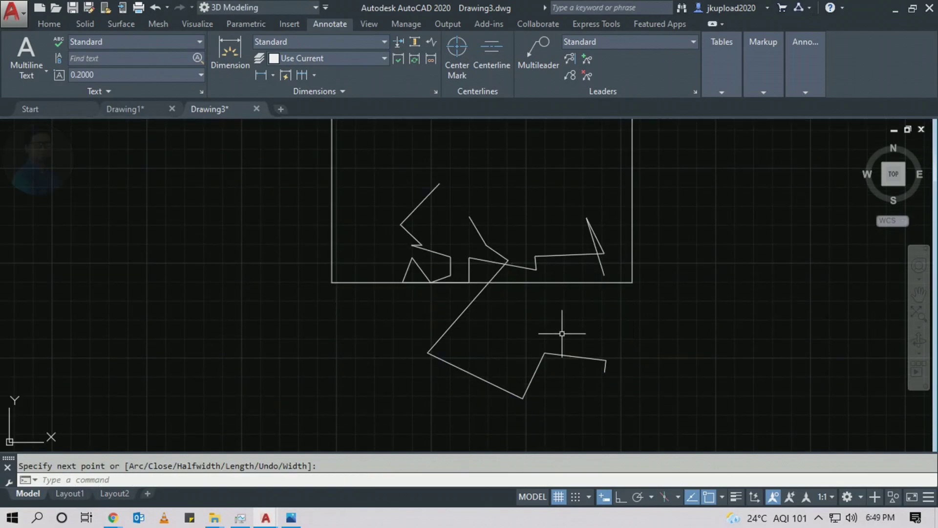
pyautogui.click(519, 321)
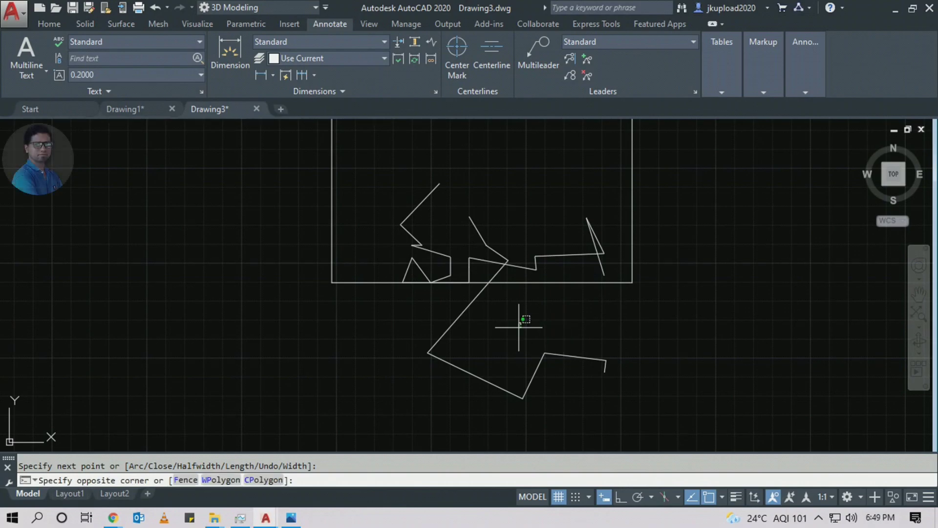
pyautogui.click(389, 395)
pyautogui.write('e')
pyautogui.press('Return')
pyautogui.click(533, 213)
pyautogui.click(435, 262)
pyautogui.press('Delete')
# Frame the empty boundary rectangle and display the Home set of drawing and modifying tools
pyautogui.moveTo(420, 263); pyautogui.dragTo(409, 242, button='middle')
pyautogui.scroll(2, 399, 221)
pyautogui.scroll(-2, 399, 221)
pyautogui.moveTo(383, 203); pyautogui.dragTo(383, 239, button='middle')
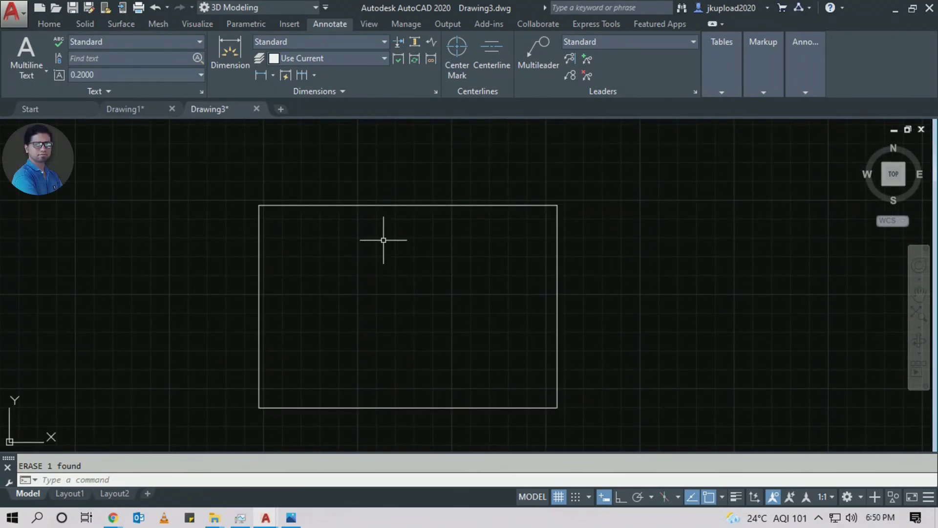
pyautogui.click(47, 24)
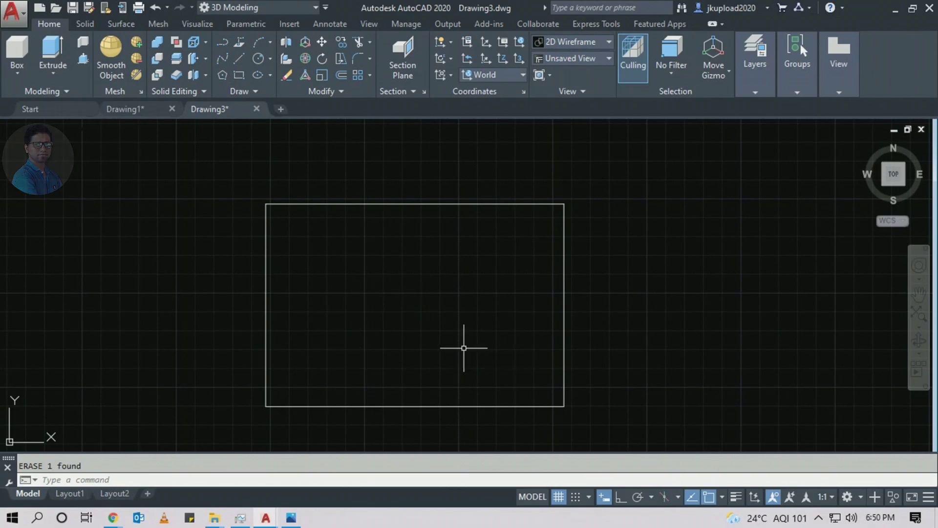
# Examine the room layout and dimensions in the FLOOR PLAN.jpg reference in Photos, and return to the AutoCAD drawing
pyautogui.click(291, 518)
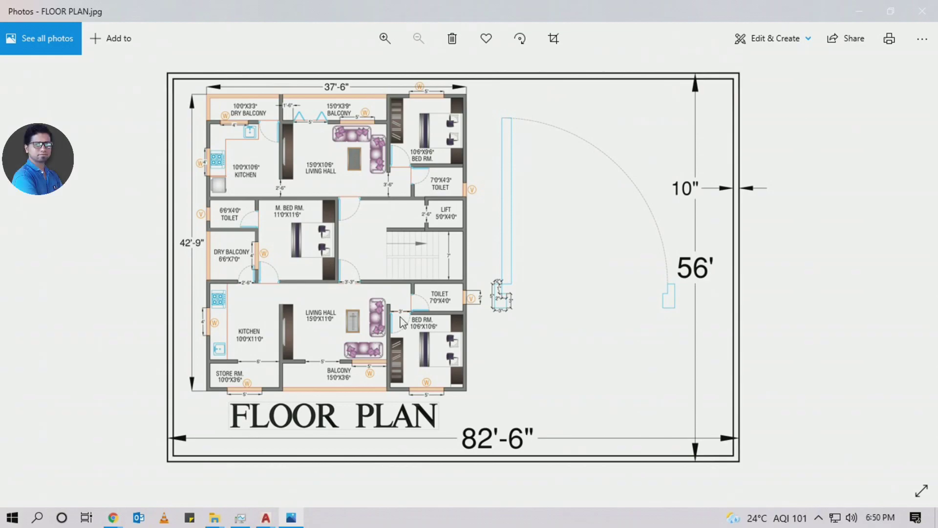
pyautogui.scroll(2, 398, 281)
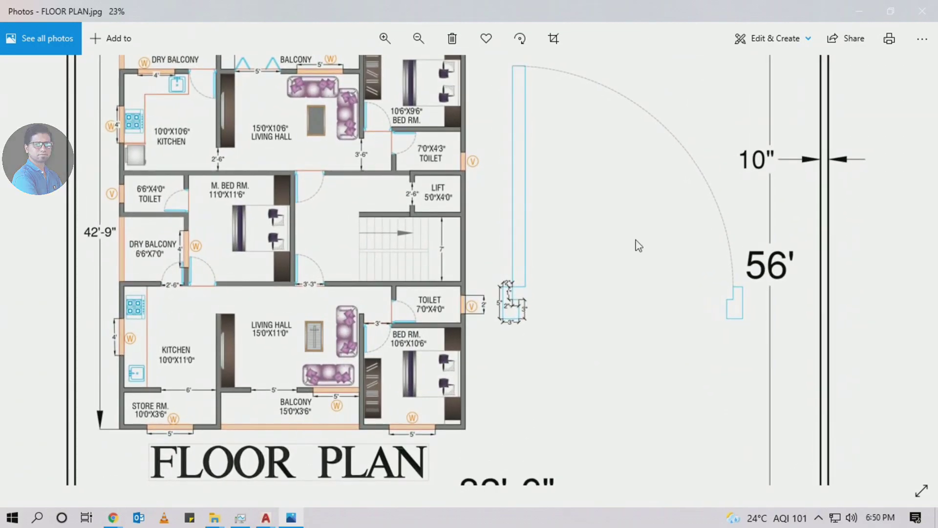
pyautogui.click(863, 15)
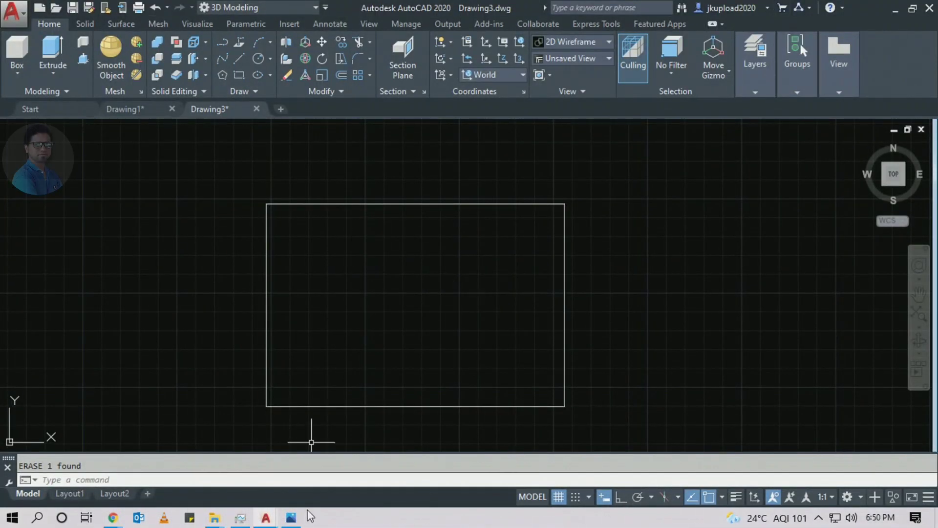
pyautogui.click(295, 519)
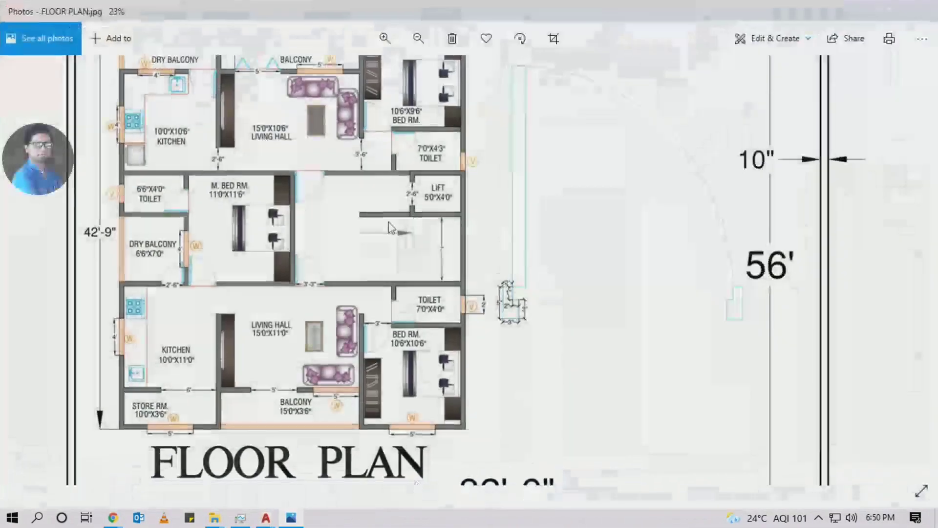
pyautogui.scroll(4, 162, 219)
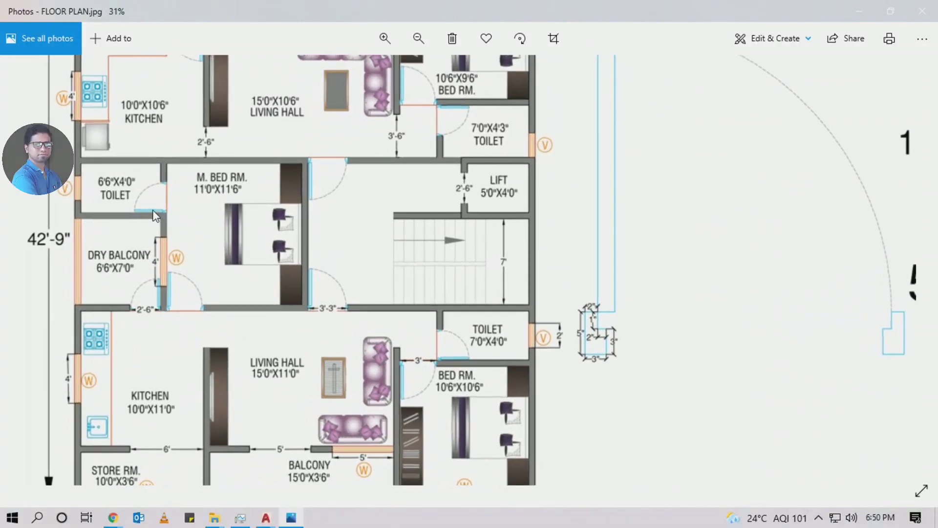
pyautogui.scroll(-3, 155, 215)
pyautogui.scroll(3, 318, 215)
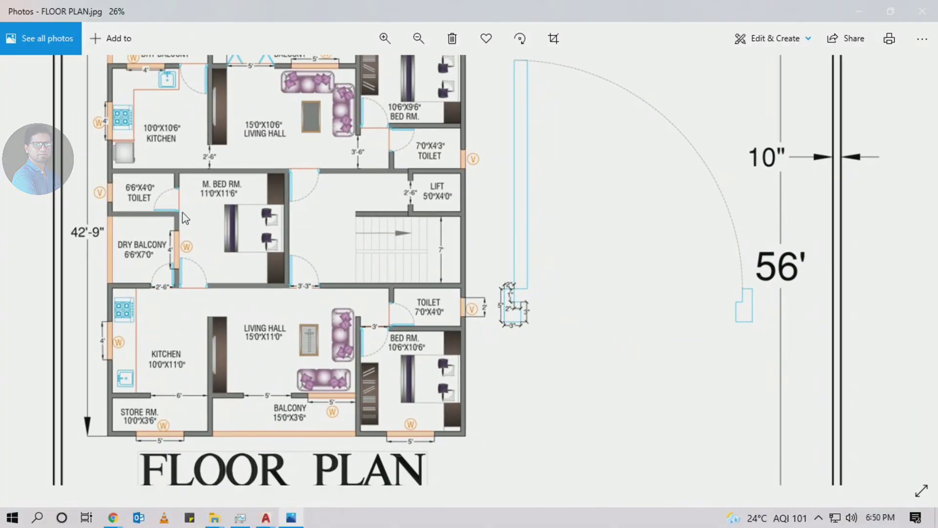
pyautogui.click(851, 16)
pyautogui.scroll(2, 362, 315)
pyautogui.scroll(-2, 402, 322)
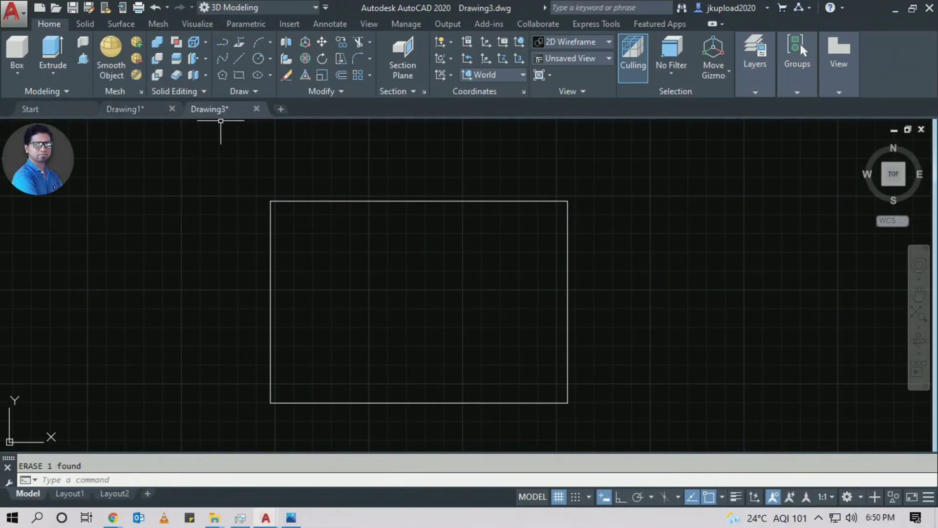
# Choose the FLOOR PLAN JPG from the FLOOR PLAN folder on the Desktop as the reference file to attach
pyautogui.click(289, 24)
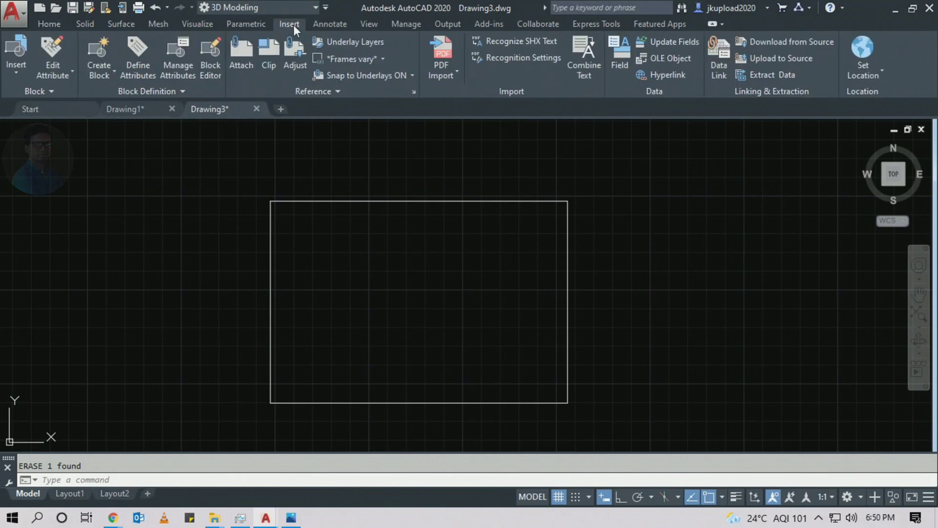
pyautogui.click(243, 54)
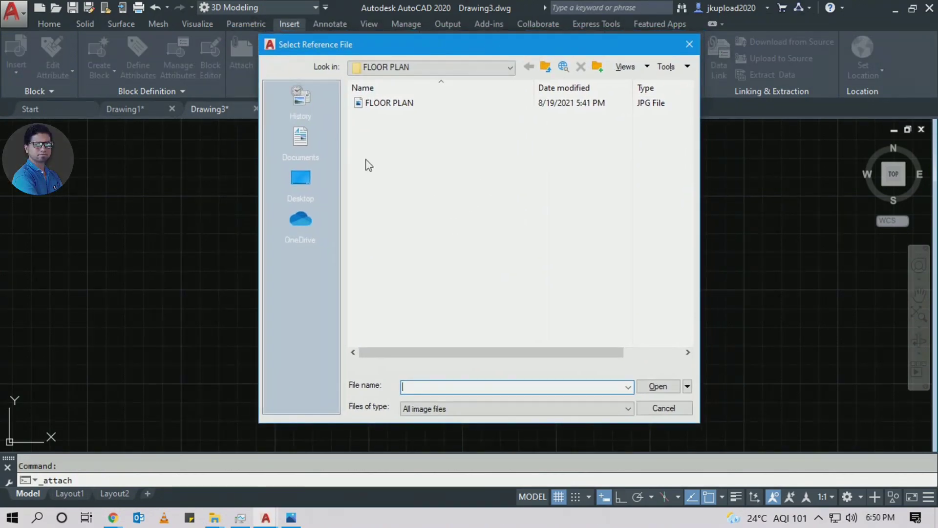
pyautogui.click(301, 177)
pyautogui.moveTo(451, 50); pyautogui.dragTo(502, 38)
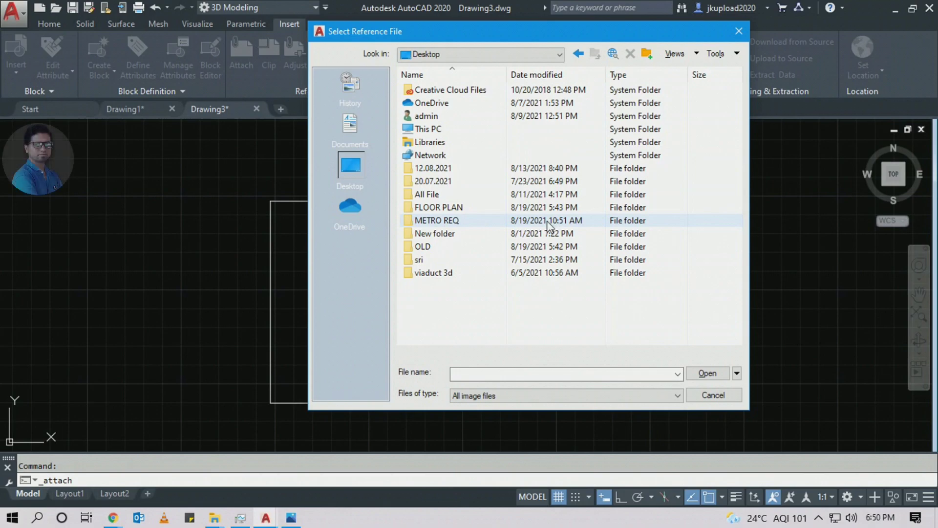
pyautogui.doubleClick(425, 208)
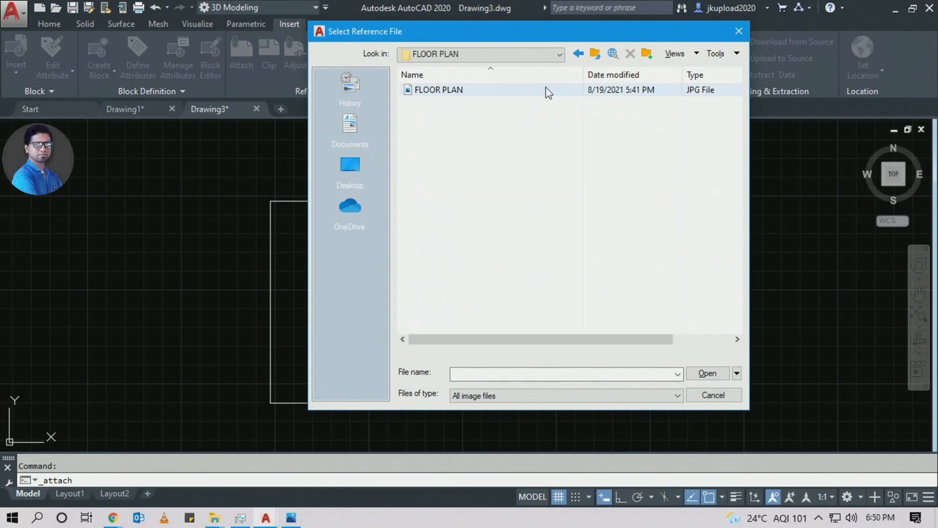
pyautogui.click(456, 91)
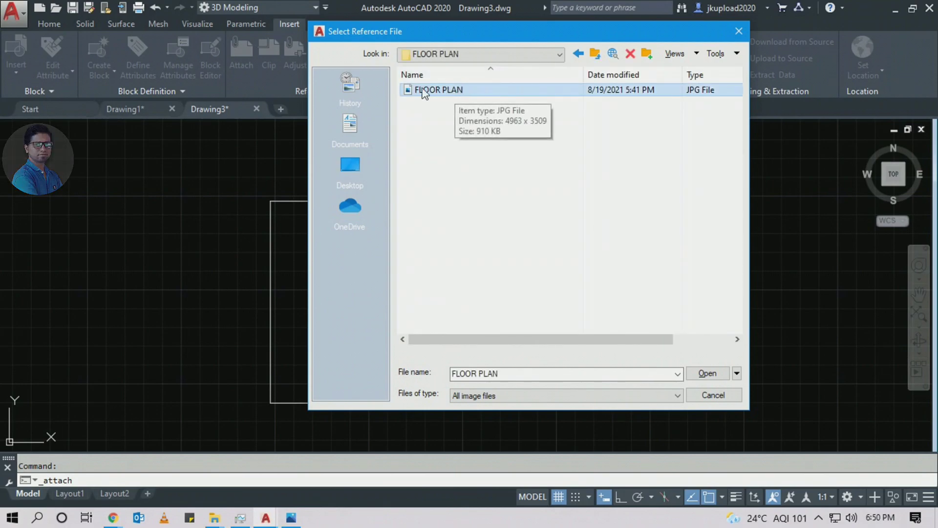
pyautogui.click(706, 373)
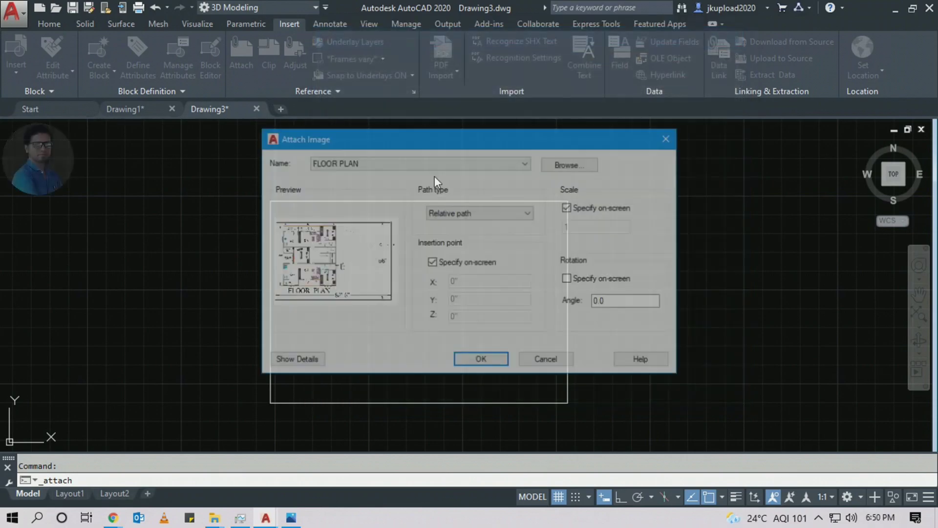
# Accept the image attachment with a relative path, insertion point and scale specified on-screen, and a rotation angle of 0
pyautogui.moveTo(399, 135); pyautogui.dragTo(439, 77)
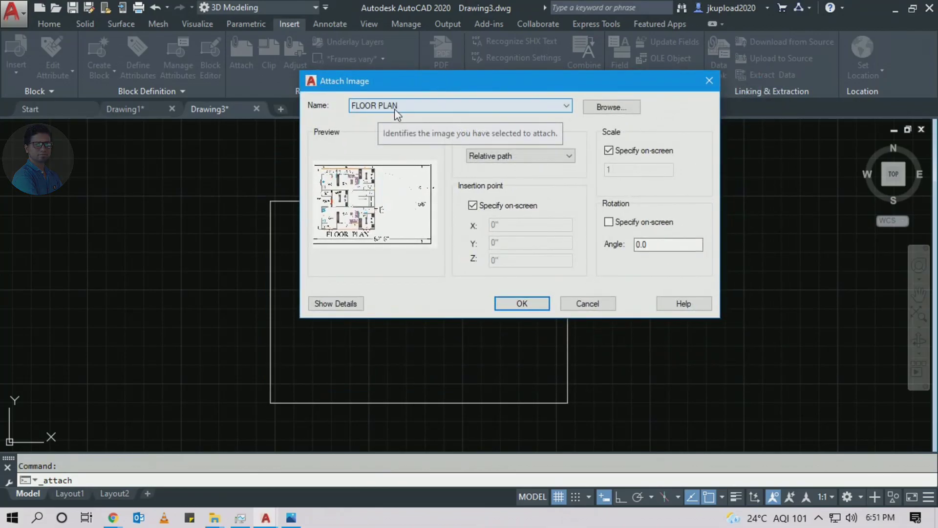
pyautogui.click(606, 108)
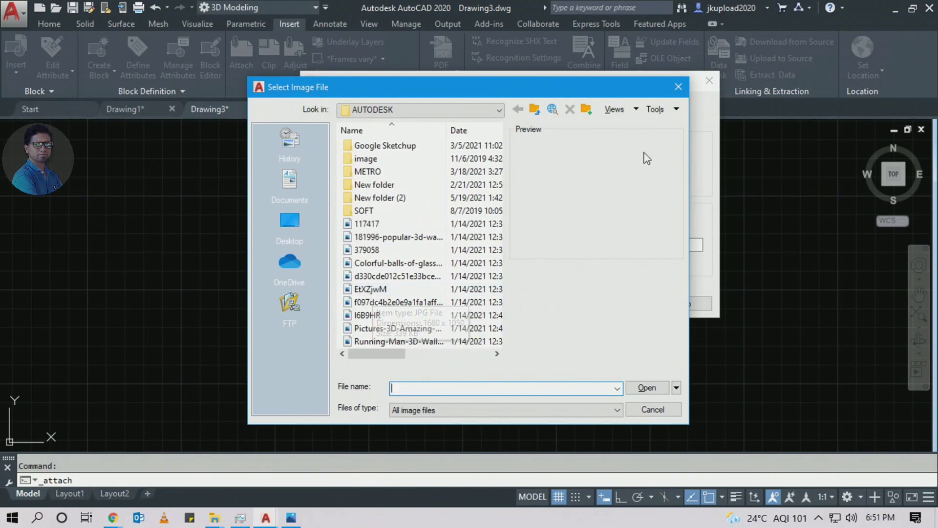
pyautogui.click(678, 87)
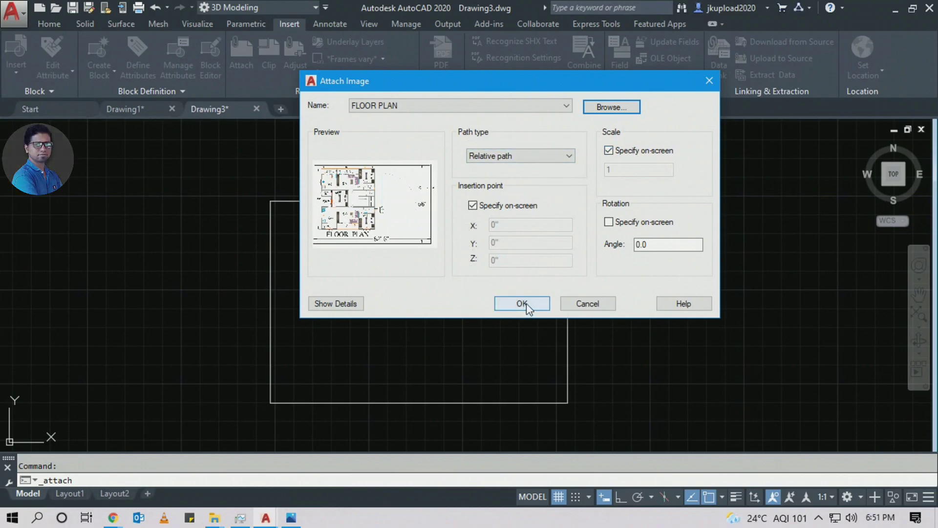
pyautogui.click(514, 308)
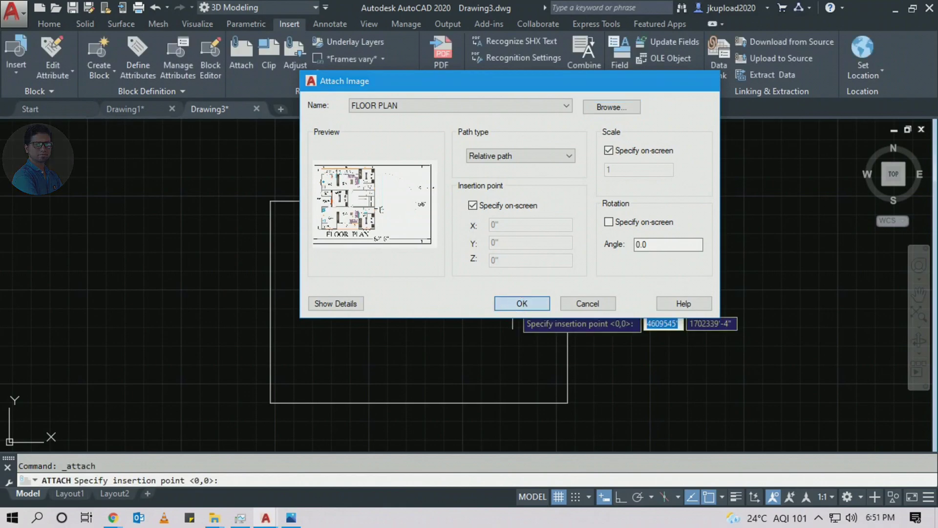
# Insert the floor plan image near the boundary's lower-right corner and scale it on-screen to slightly smaller than the rectangle
pyautogui.scroll(-5, 513, 304)
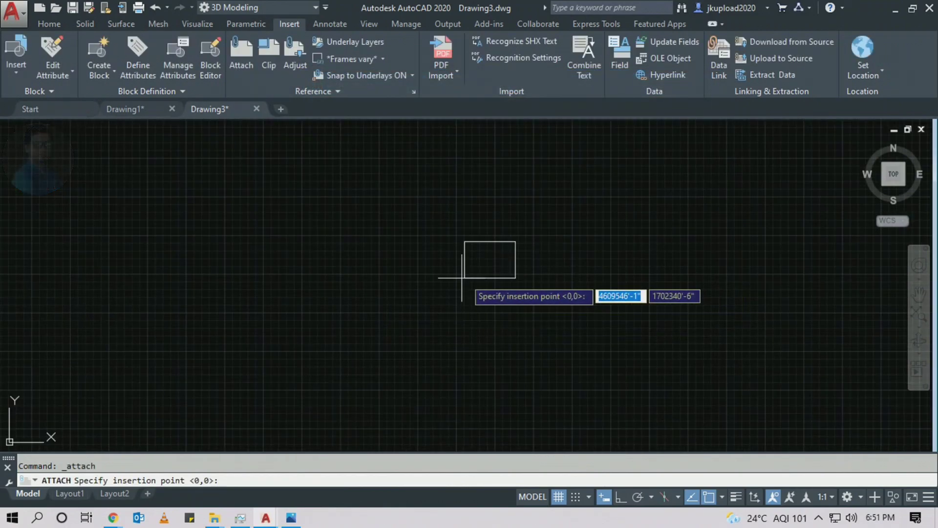
pyautogui.scroll(5, 486, 284)
pyautogui.moveTo(494, 297); pyautogui.dragTo(384, 253, button='middle')
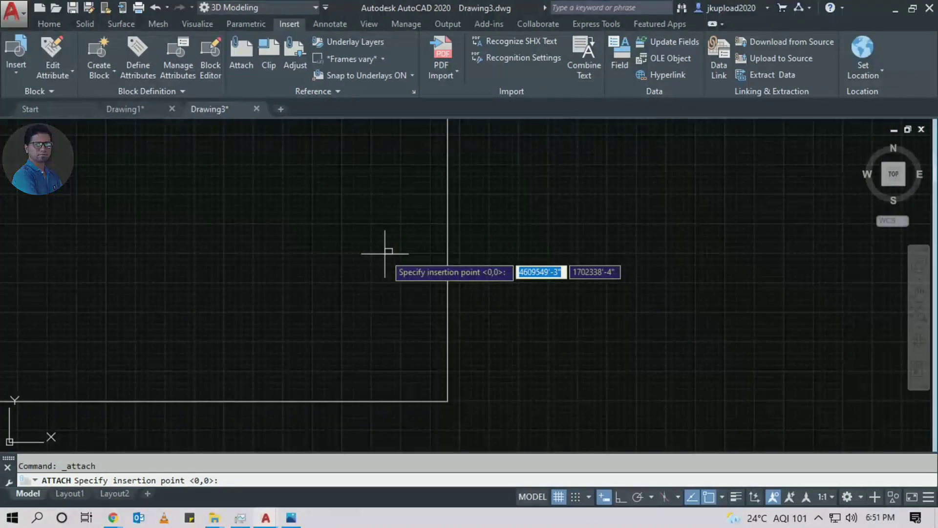
pyautogui.moveTo(383, 252)
pyautogui.mouseDown(button='middle')
pyautogui.moveTo(388, 266)
pyautogui.moveTo(512, 284)
pyautogui.mouseUp(button='middle')
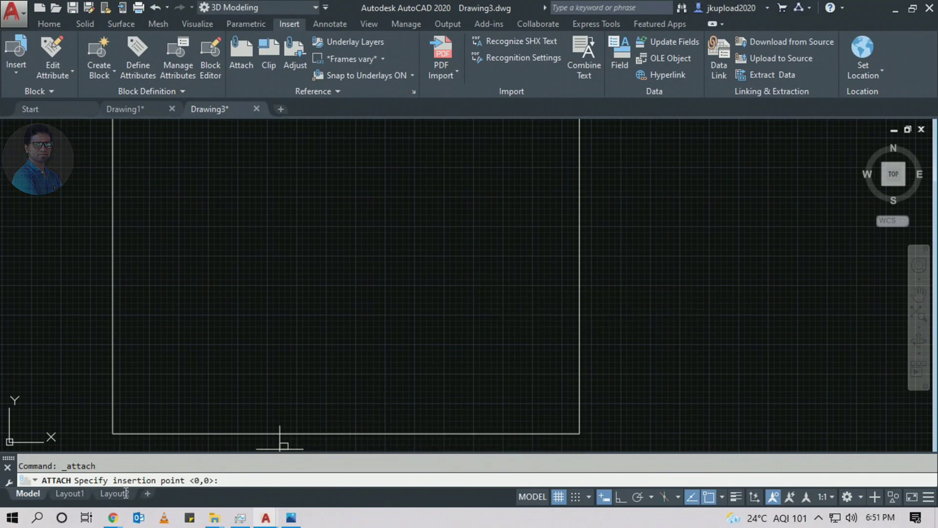
pyautogui.click(465, 363)
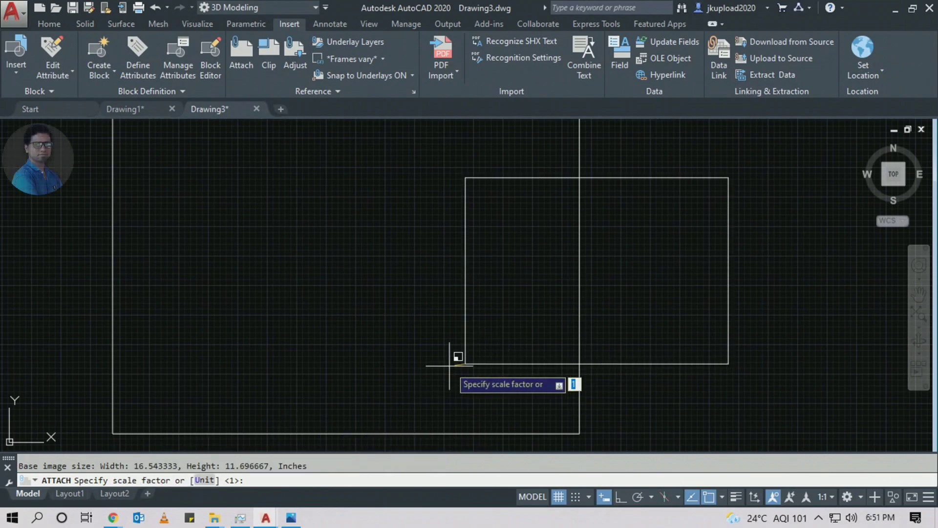
pyautogui.scroll(-4, 507, 362)
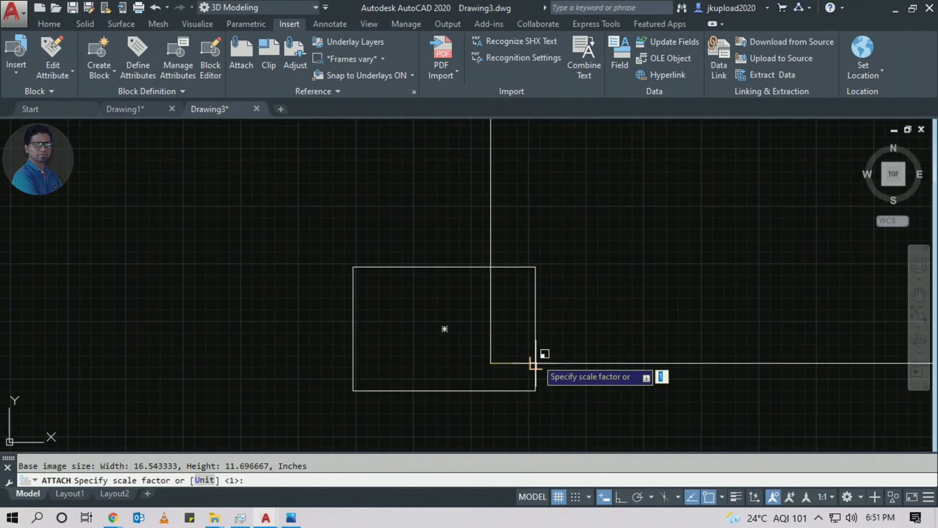
pyautogui.click(498, 371)
# Move the floor plan image out of the boundary rectangle so it sits just beside the rectangle's right edge
pyautogui.moveTo(597, 231); pyautogui.dragTo(552, 220, button='middle')
pyautogui.click(446, 307)
pyautogui.write('m')
pyautogui.press('Return')
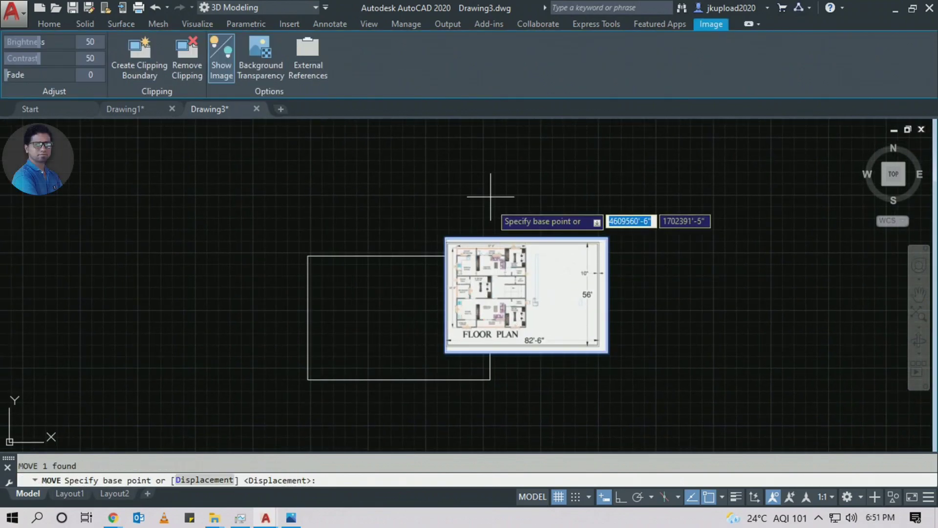
pyautogui.click(491, 188)
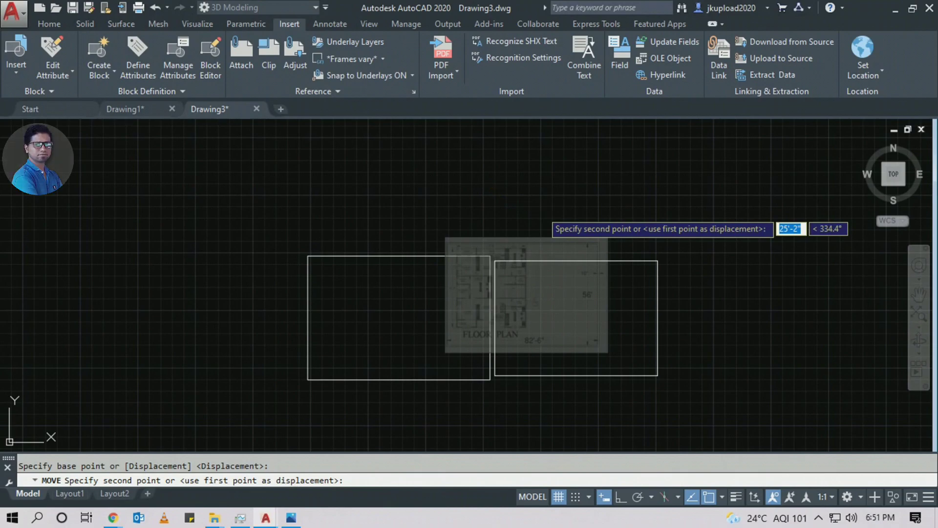
pyautogui.click(592, 234)
pyautogui.scroll(4, 484, 303)
pyautogui.moveTo(381, 242); pyautogui.dragTo(385, 244, button='middle')
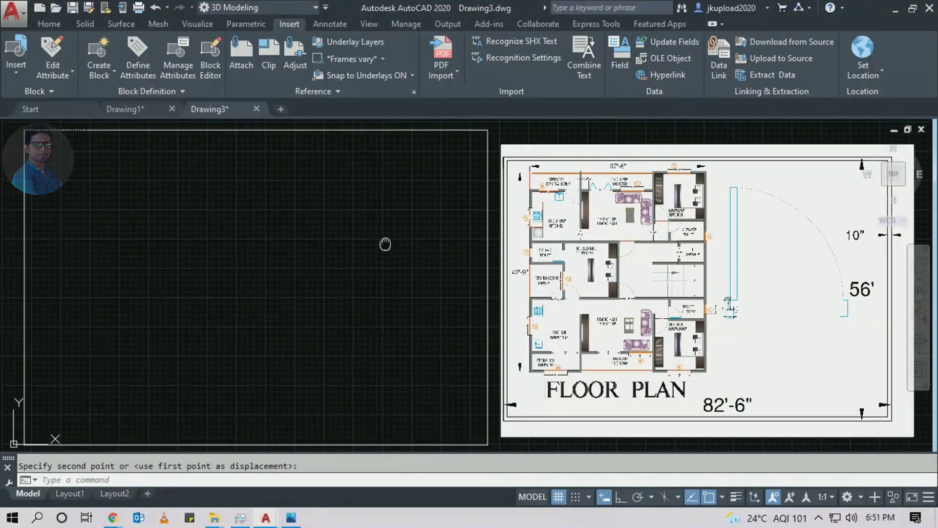
pyautogui.scroll(-2, 598, 233)
pyautogui.moveTo(472, 322)
pyautogui.mouseDown(button='middle')
pyautogui.moveTo(479, 318)
pyautogui.moveTo(493, 362)
pyautogui.mouseUp(button='middle')
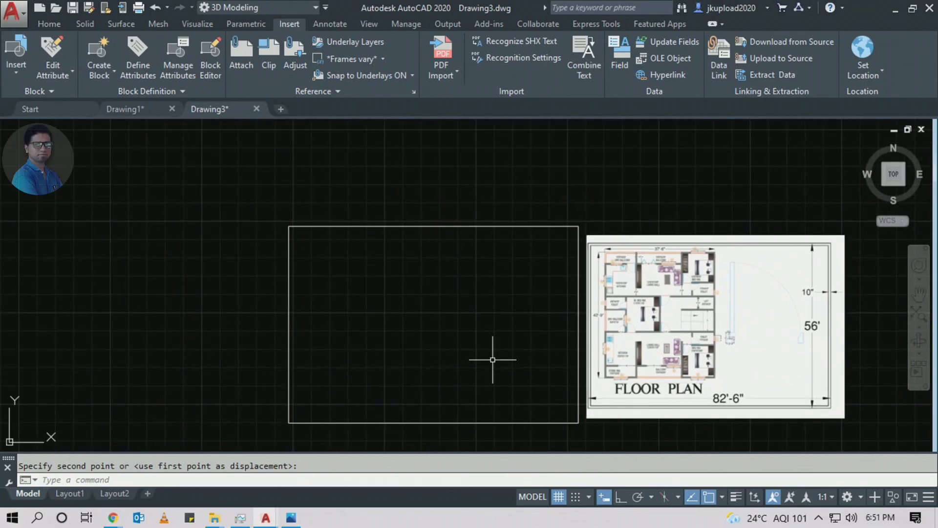
pyautogui.scroll(2, 495, 358)
pyautogui.moveTo(532, 337); pyautogui.dragTo(532, 353, button='middle')
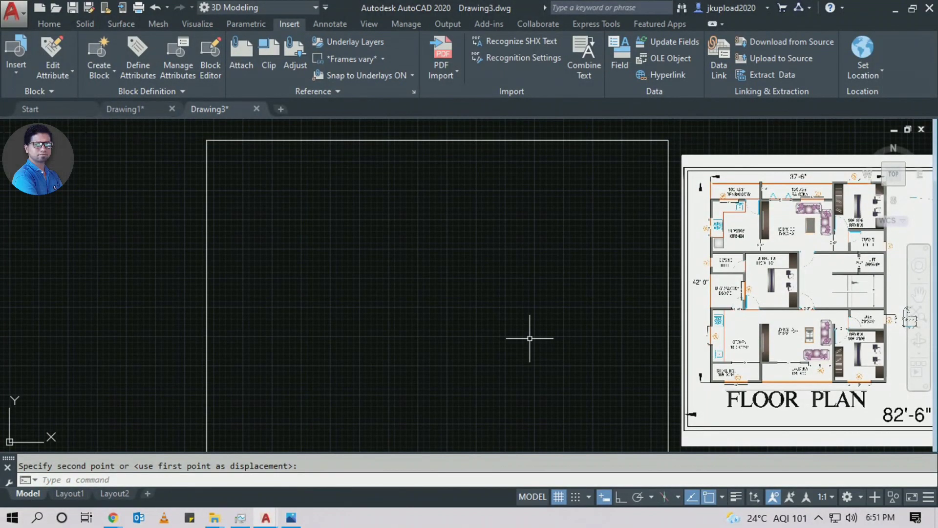
pyautogui.scroll(2, 529, 338)
pyautogui.scroll(-4, 479, 233)
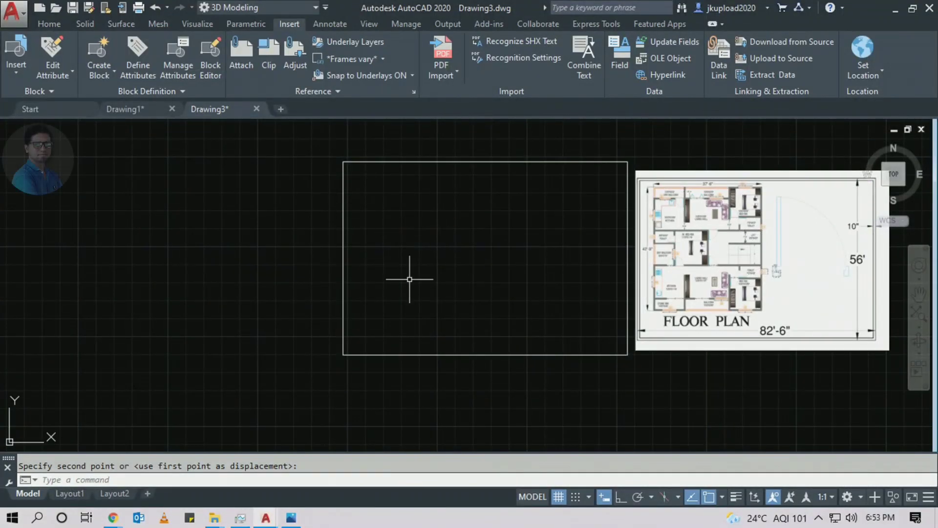
# Open the Standard dimension style for modification from the Dimension Style Manager
pyautogui.moveTo(425, 226); pyautogui.dragTo(418, 235, button='middle')
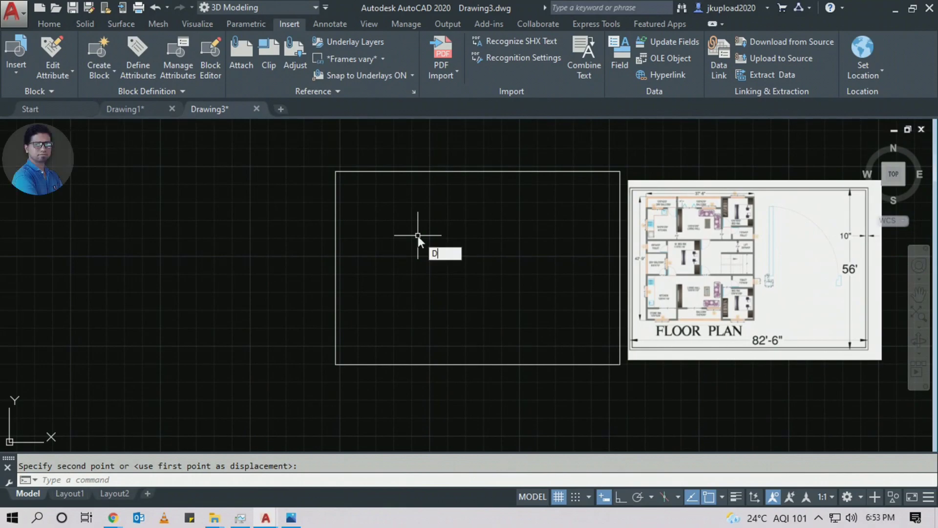
pyautogui.press('Return')
pyautogui.moveTo(346, 143); pyautogui.dragTo(361, 127)
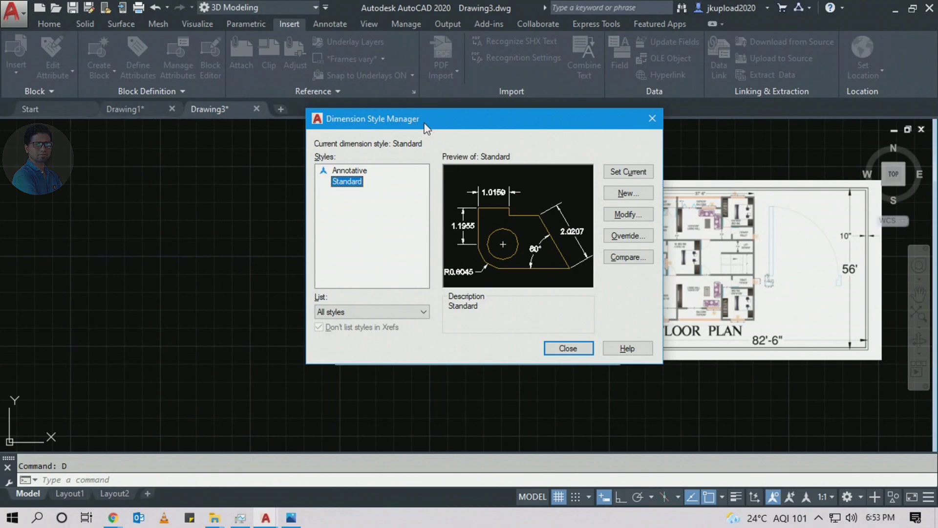
pyautogui.moveTo(424, 124); pyautogui.dragTo(396, 131)
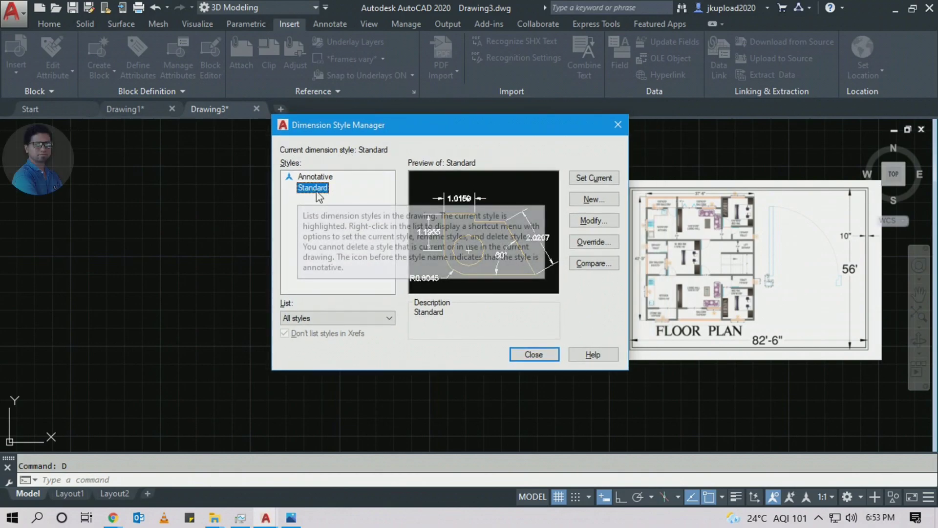
pyautogui.click(592, 223)
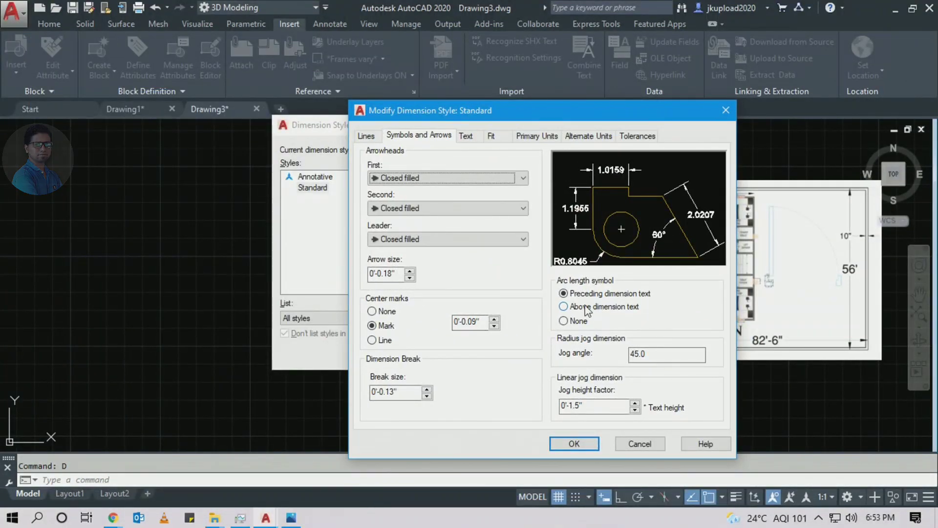
# Review the Standard dimension style's settings for lines, symbols and arrows, text, fit, primary units, alternate units and tolerances
pyautogui.moveTo(552, 119); pyautogui.dragTo(542, 91)
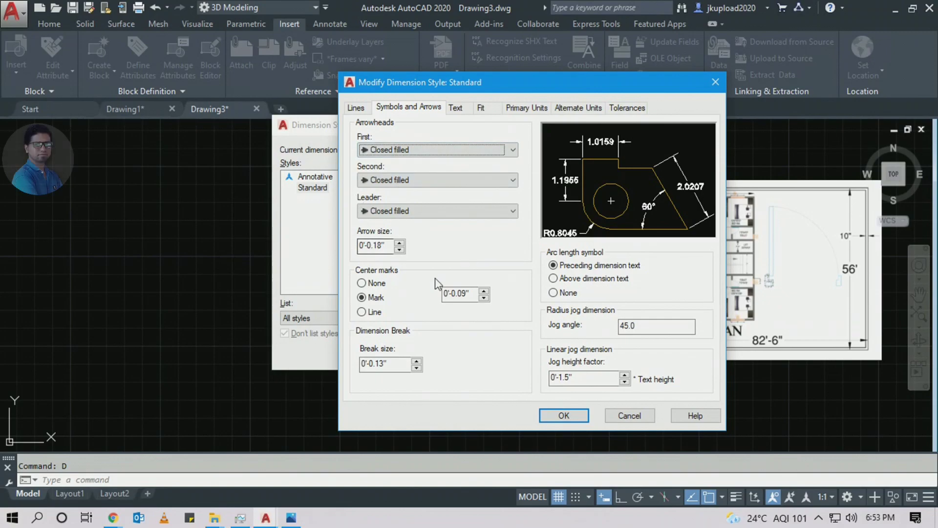
pyautogui.click(455, 108)
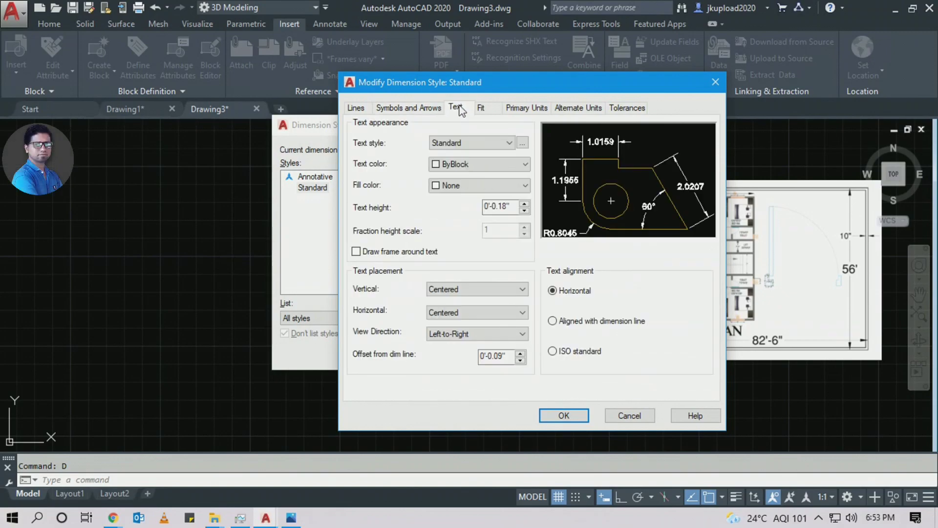
pyautogui.click(481, 108)
pyautogui.click(456, 108)
pyautogui.click(482, 107)
pyautogui.click(518, 108)
pyautogui.click(575, 108)
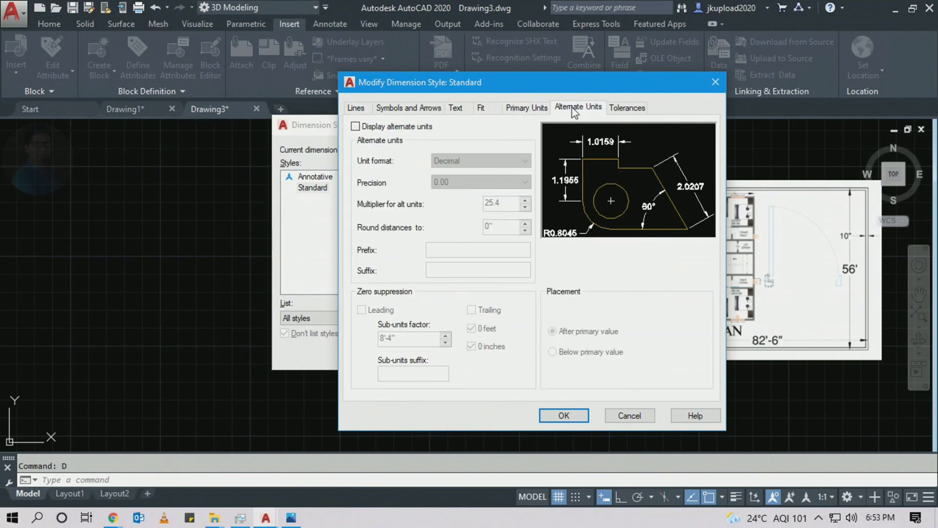
pyautogui.click(621, 109)
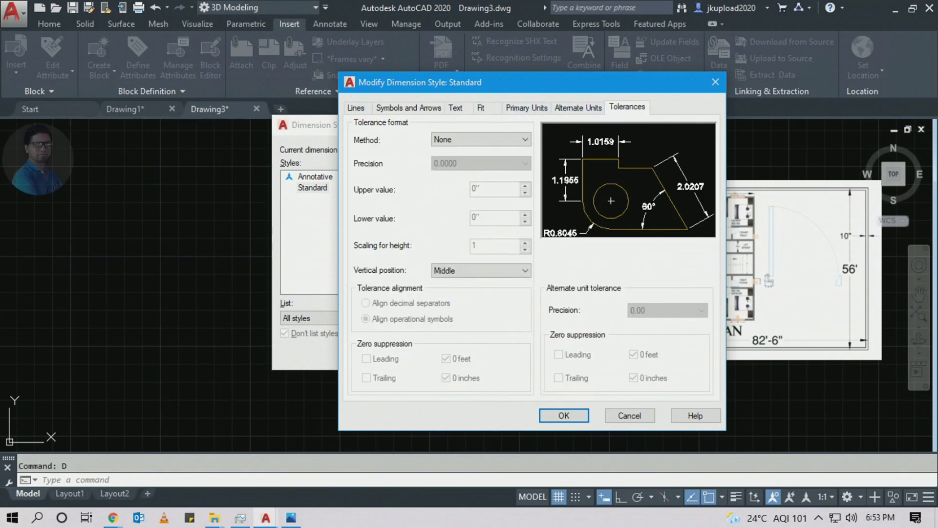
pyautogui.click(356, 108)
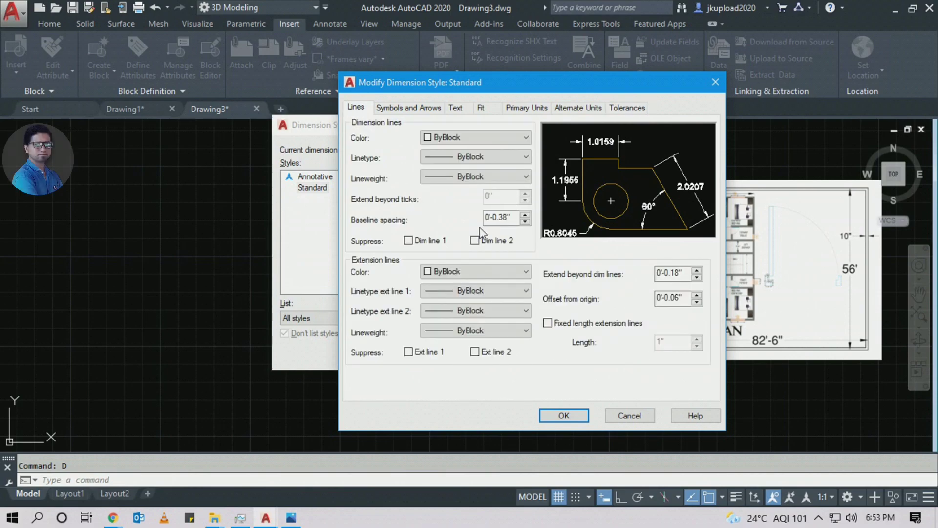
pyautogui.click(416, 108)
pyautogui.click(457, 107)
pyautogui.click(355, 107)
pyautogui.click(409, 107)
# Set the color of both the dimension lines and the extension lines to White
pyautogui.click(356, 107)
pyautogui.click(526, 138)
pyautogui.click(455, 242)
pyautogui.click(525, 271)
pyautogui.click(455, 377)
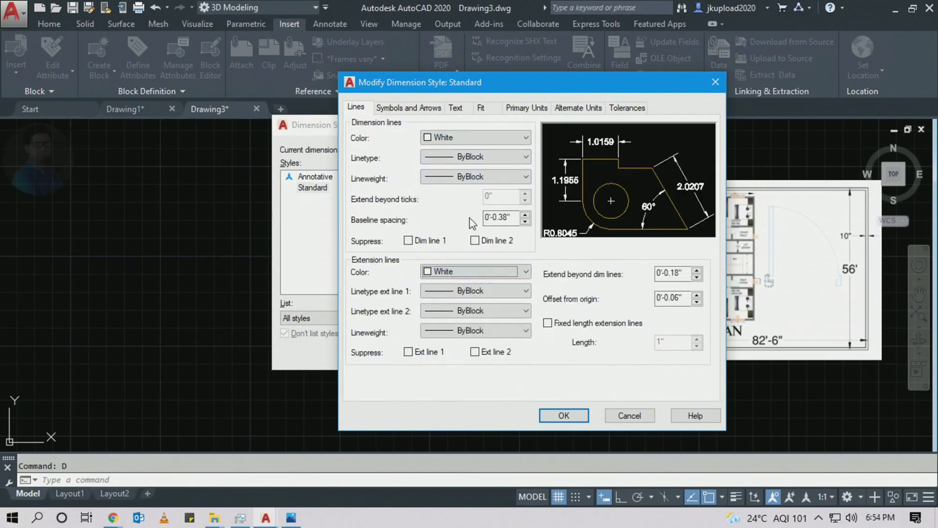
# Set the dimension style's arrow size to 10 inches
pyautogui.click(409, 107)
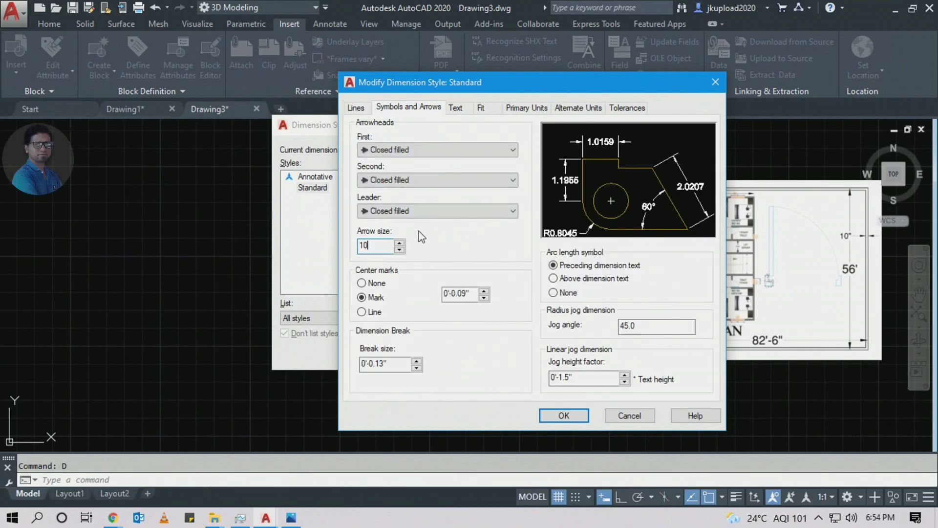
pyautogui.write('10')
pyautogui.press('Tab')
# Set the dimension text color to White and the text height to 10 inches
pyautogui.click(455, 107)
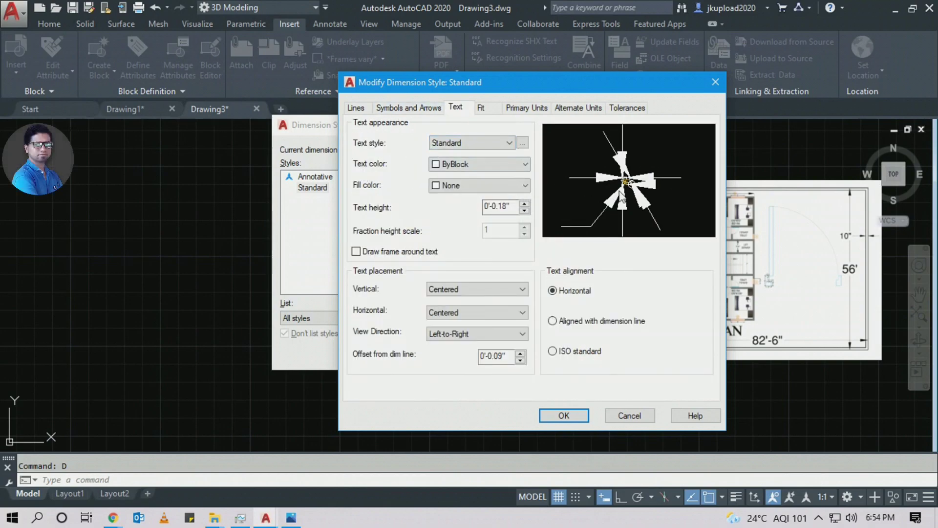
pyautogui.click(525, 164)
pyautogui.click(452, 268)
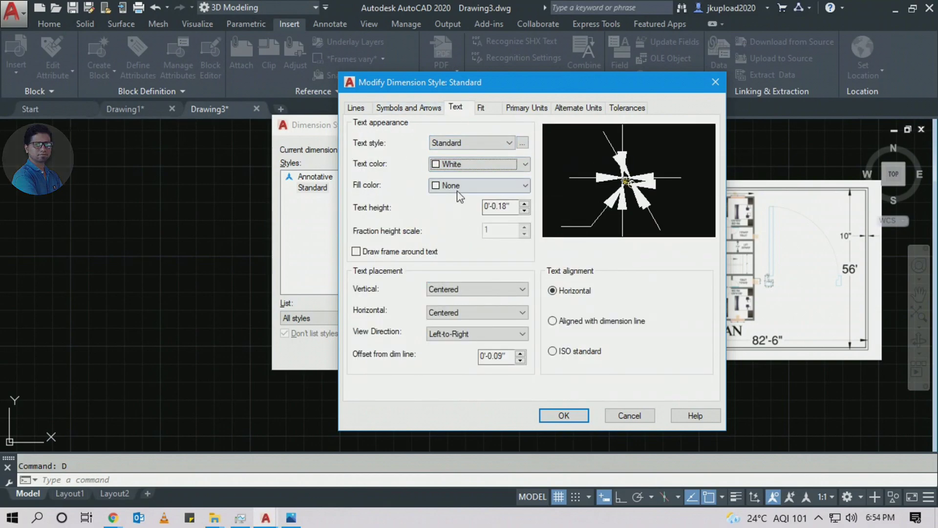
pyautogui.write('10')
pyautogui.hotkey('shift', 'Tab')
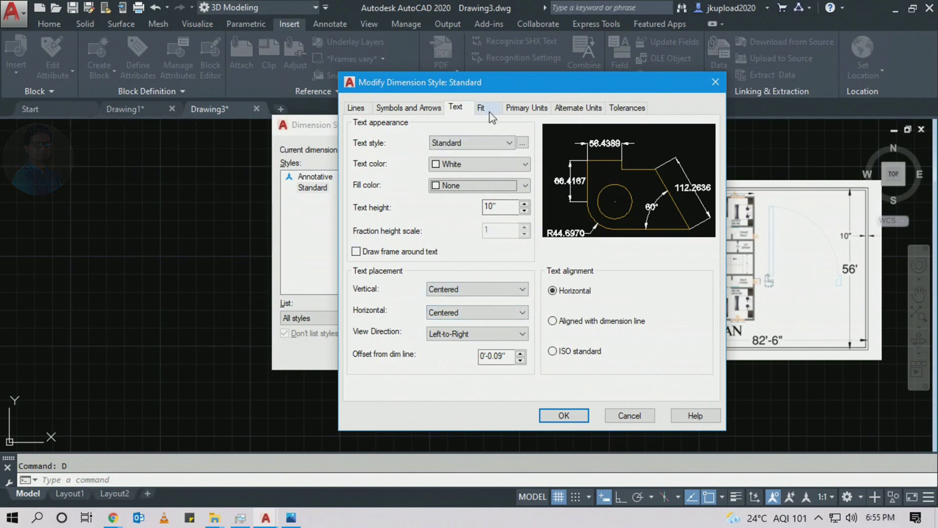
# Set the linear dimensions' primary unit format to Engineering with a precision of 0'-0"
pyautogui.click(527, 108)
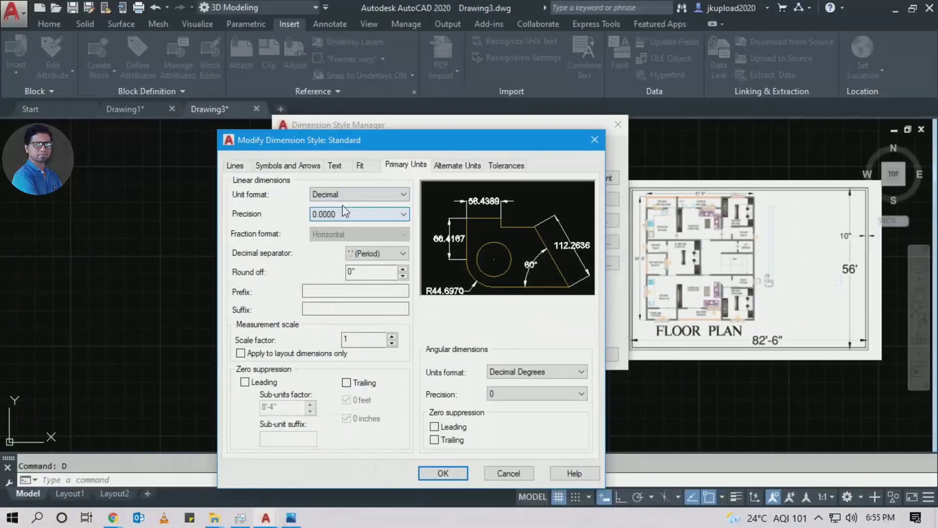
pyautogui.click(359, 194)
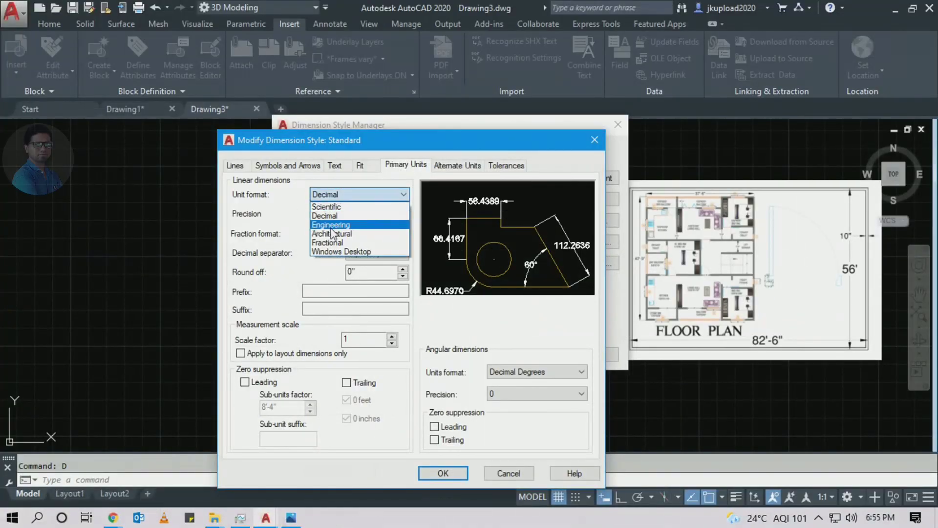
pyautogui.click(332, 222)
pyautogui.click(359, 213)
pyautogui.click(342, 226)
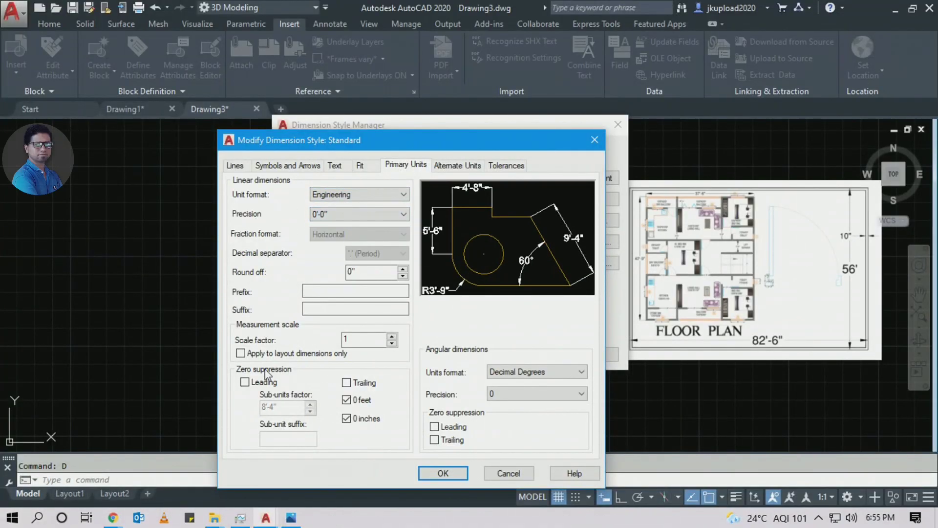
# Accept the style changes, make Standard the current dimension style and close the Dimension Style Manager
pyautogui.click(443, 474)
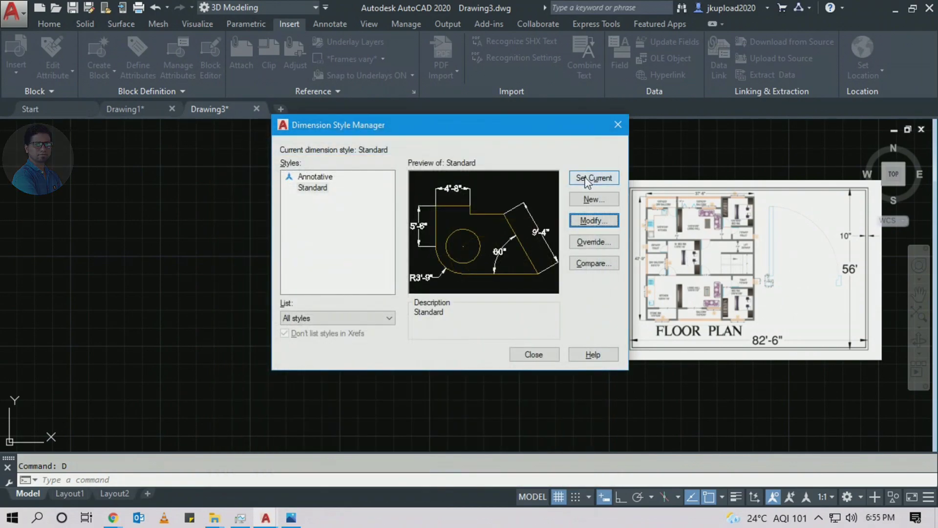
pyautogui.click(585, 179)
pyautogui.click(540, 359)
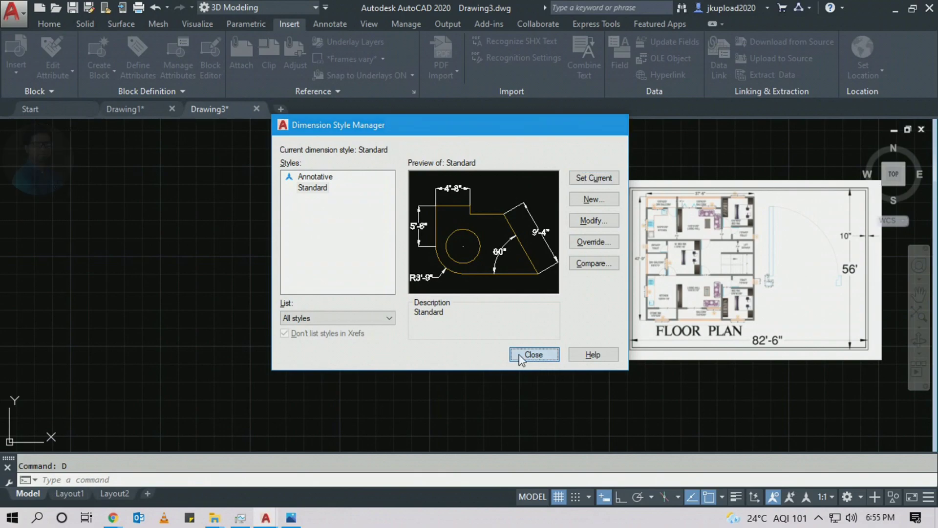
# Open the Layer Properties Manager and move it clear of the floor plan image
pyautogui.moveTo(475, 264); pyautogui.dragTo(449, 282, button='middle')
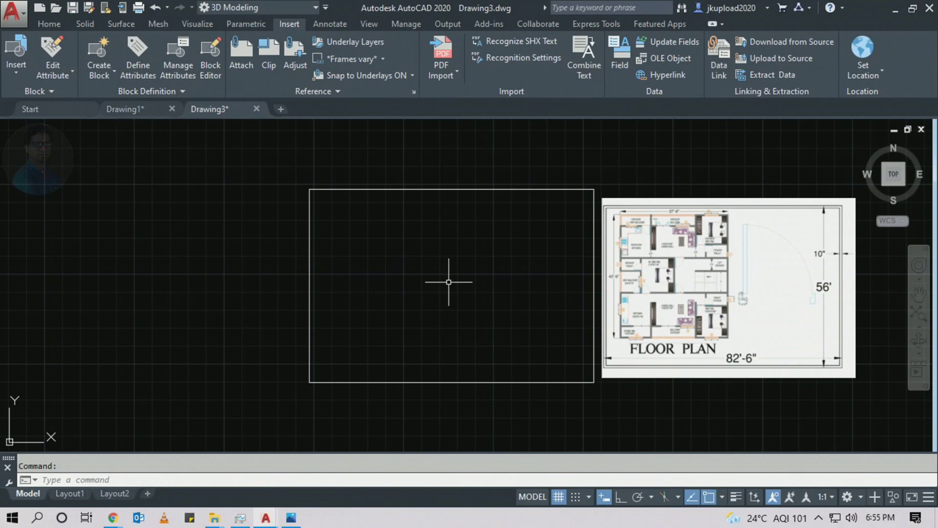
pyautogui.write('L')
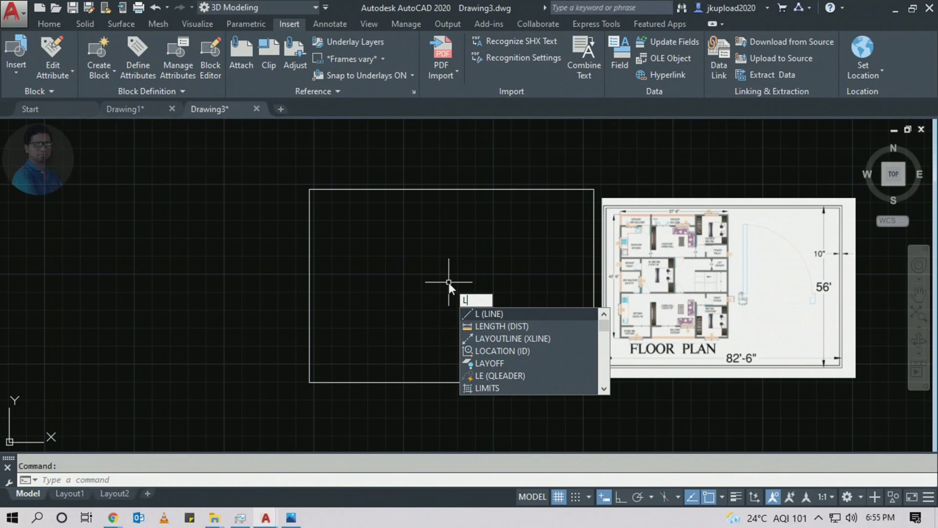
pyautogui.write('A')
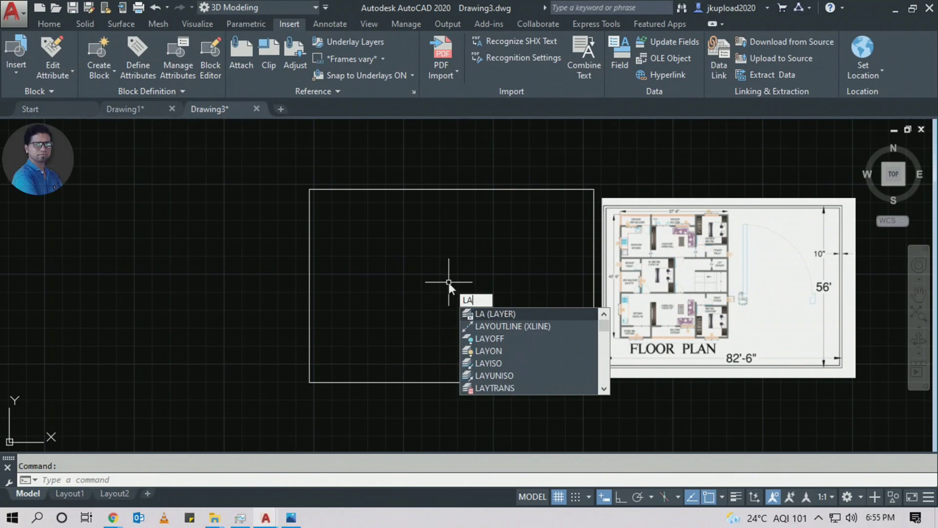
pyautogui.press('Escape')
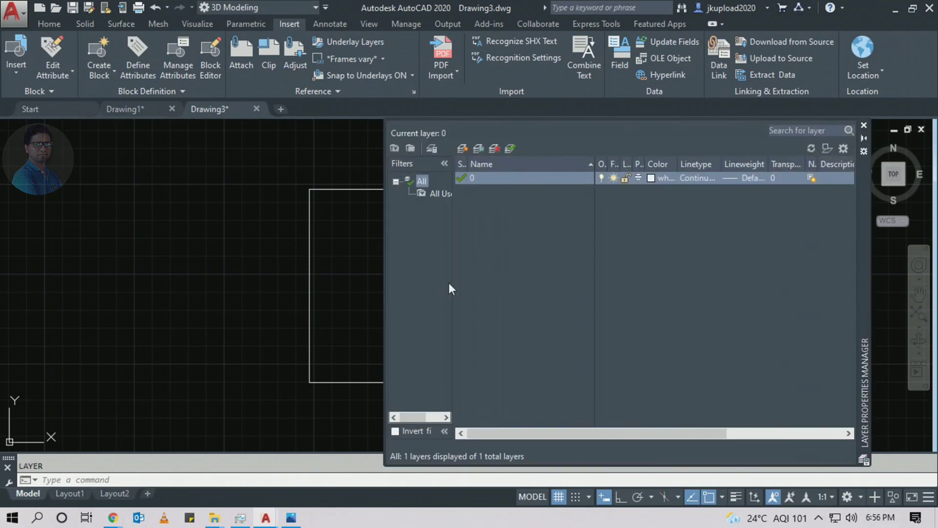
pyautogui.moveTo(864, 293)
pyautogui.mouseDown()
pyautogui.moveTo(826, 283)
pyautogui.moveTo(59, 267)
pyautogui.mouseUp()
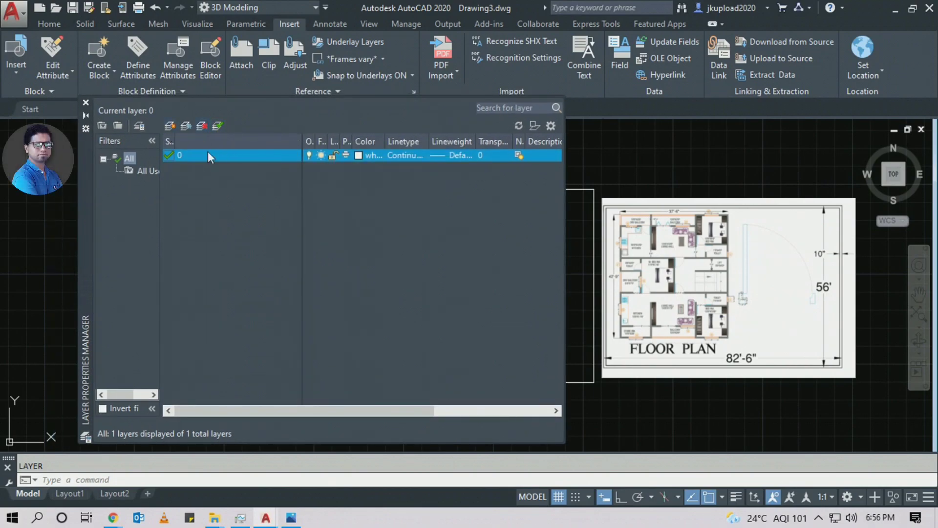
# Create a new layer named WALL
pyautogui.click(169, 126)
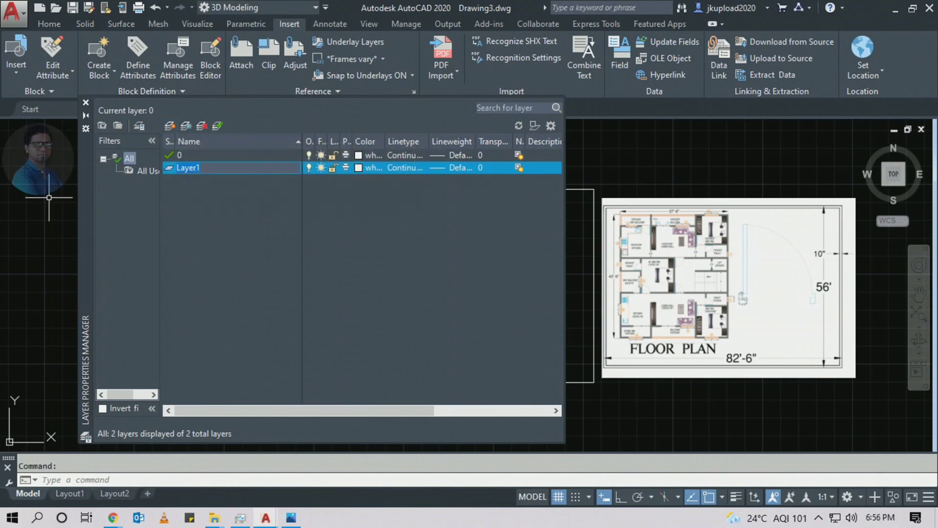
pyautogui.press('BackSpace')
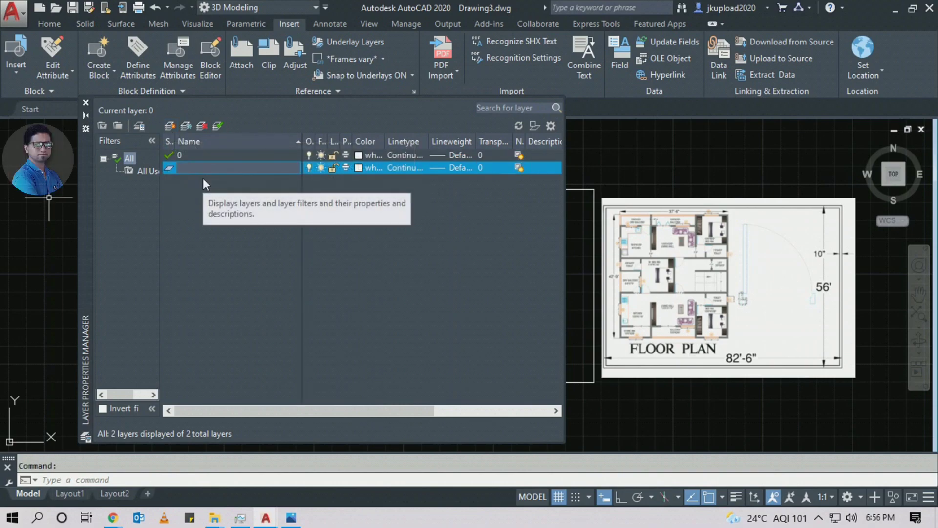
pyautogui.write('WALL')
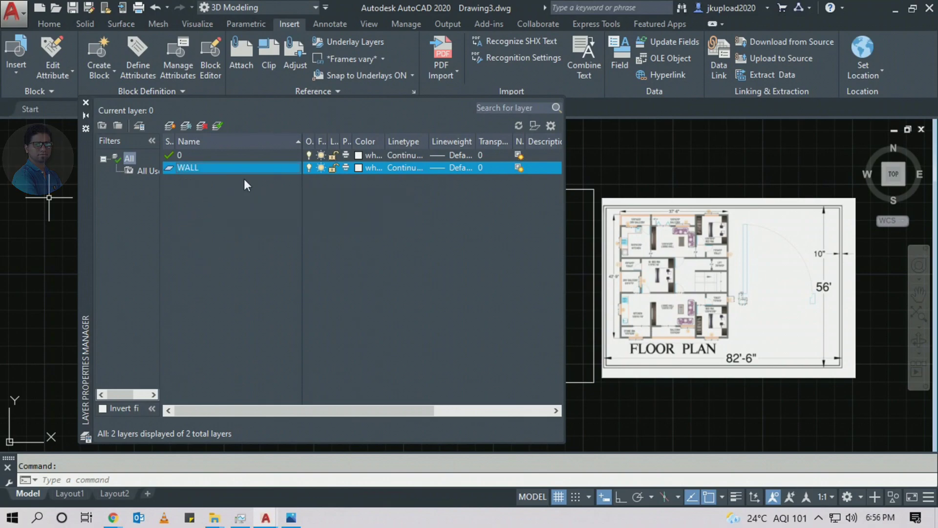
pyautogui.click(358, 168)
pyautogui.click(226, 184)
pyautogui.click(283, 184)
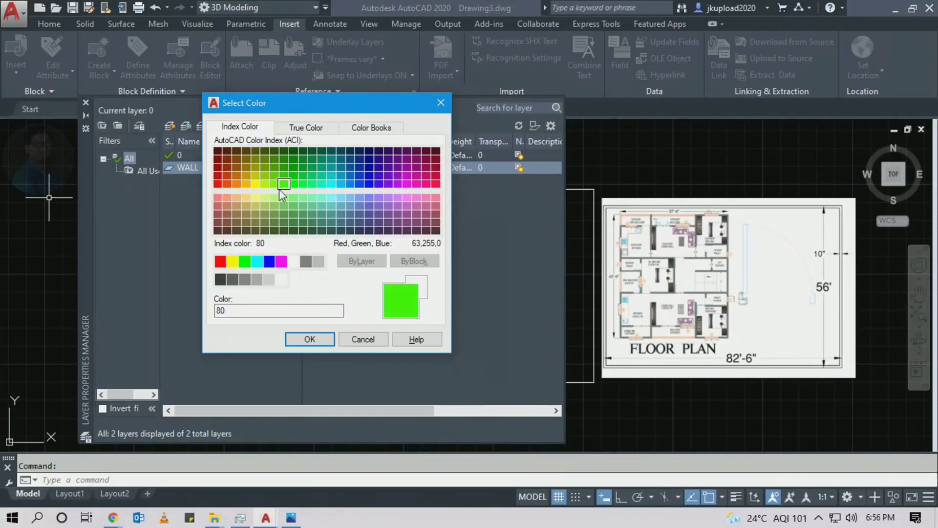
pyautogui.click(318, 211)
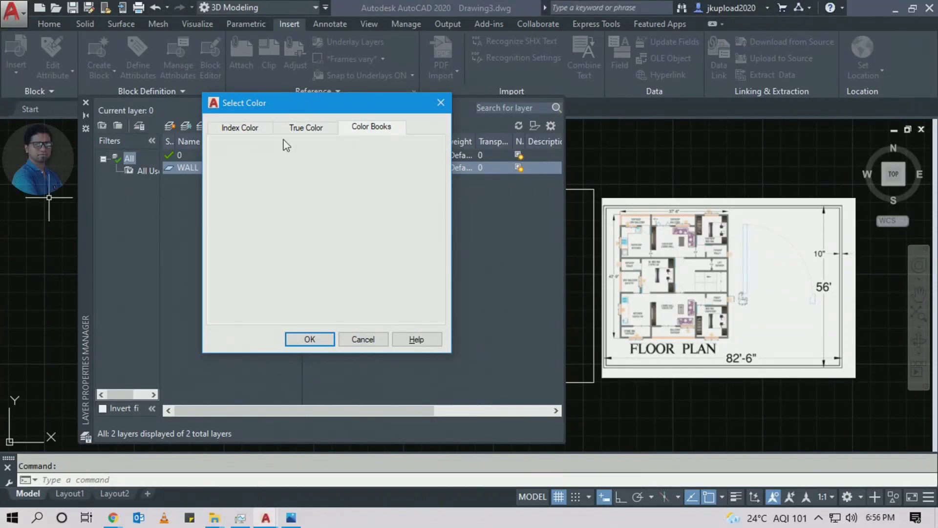
pyautogui.click(255, 206)
pyautogui.click(361, 341)
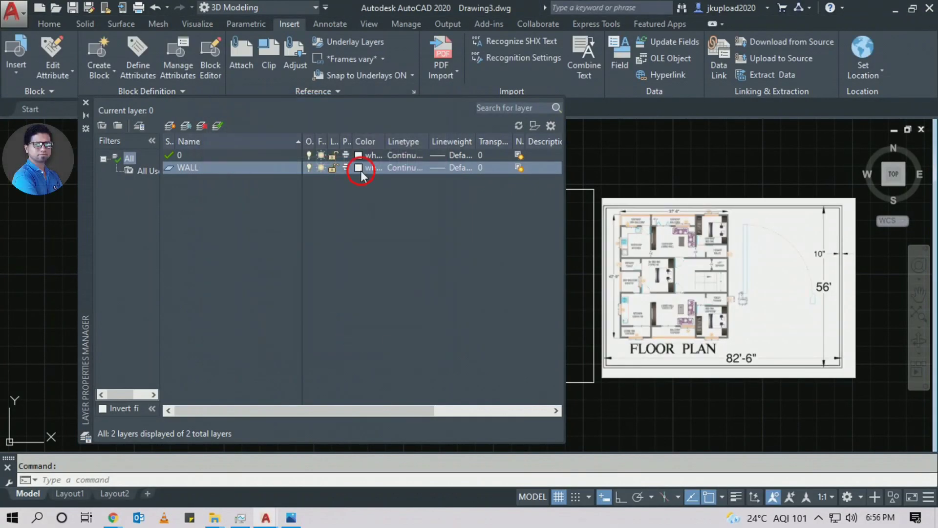
pyautogui.click(361, 171)
pyautogui.click(362, 339)
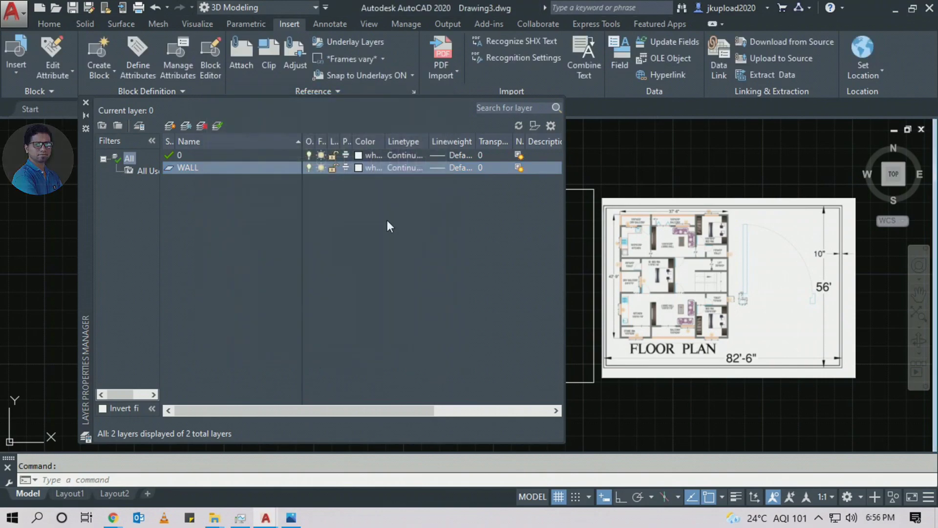
# Create a new layer named WINDOW and set its color to index 30 (orange)
pyautogui.click(170, 126)
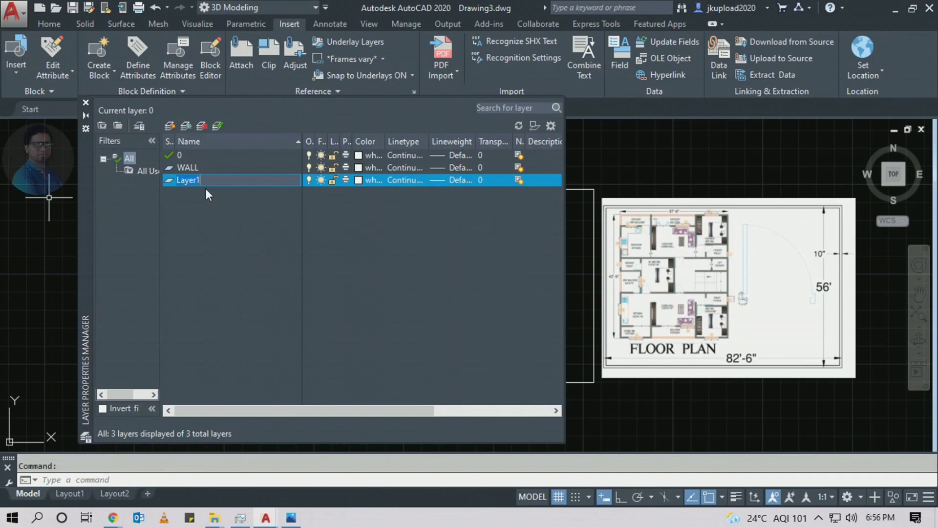
pyautogui.write('WINDOW')
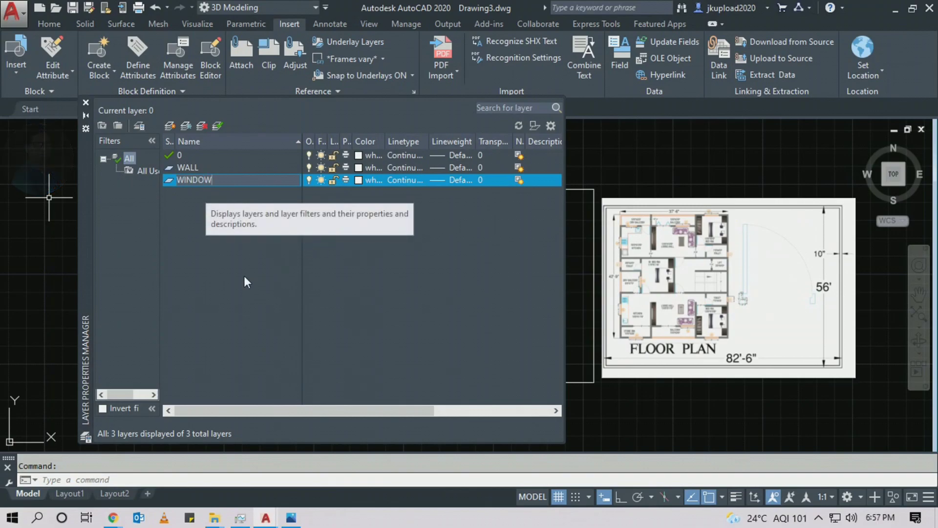
pyautogui.press('Return')
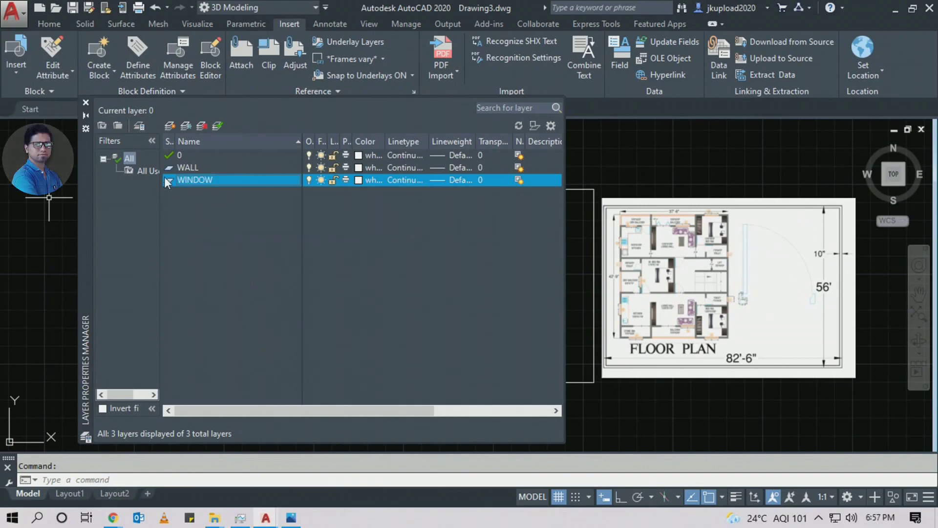
pyautogui.click(359, 180)
pyautogui.click(236, 183)
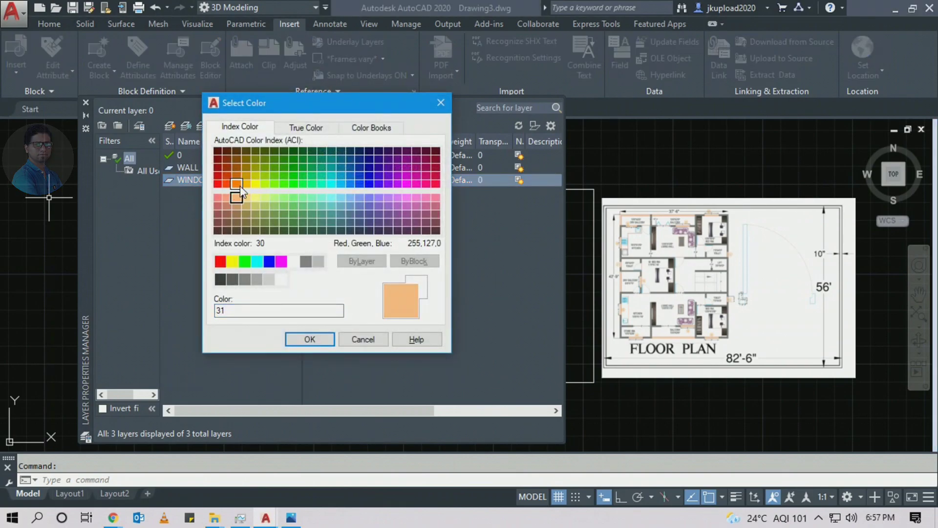
pyautogui.click(310, 339)
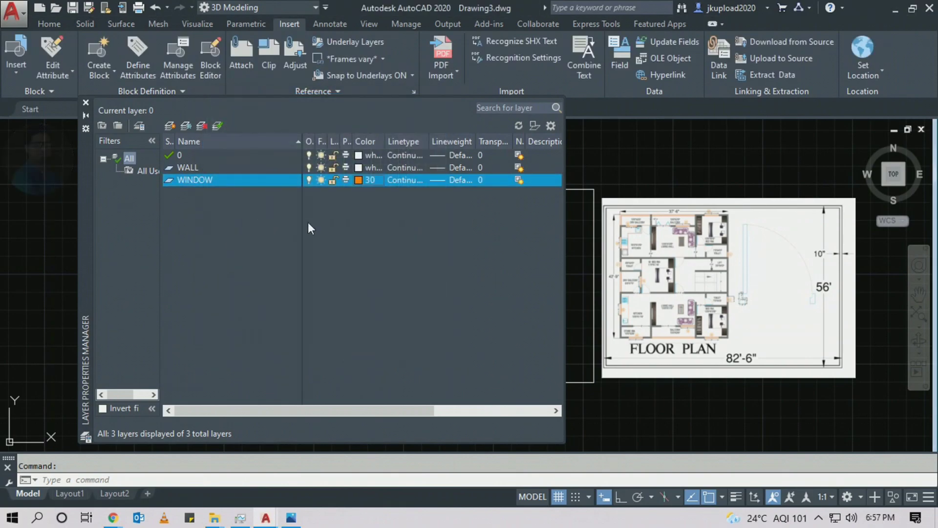
# Create a new layer named DOOR and set its color to index 150 (blue)
pyautogui.click(169, 126)
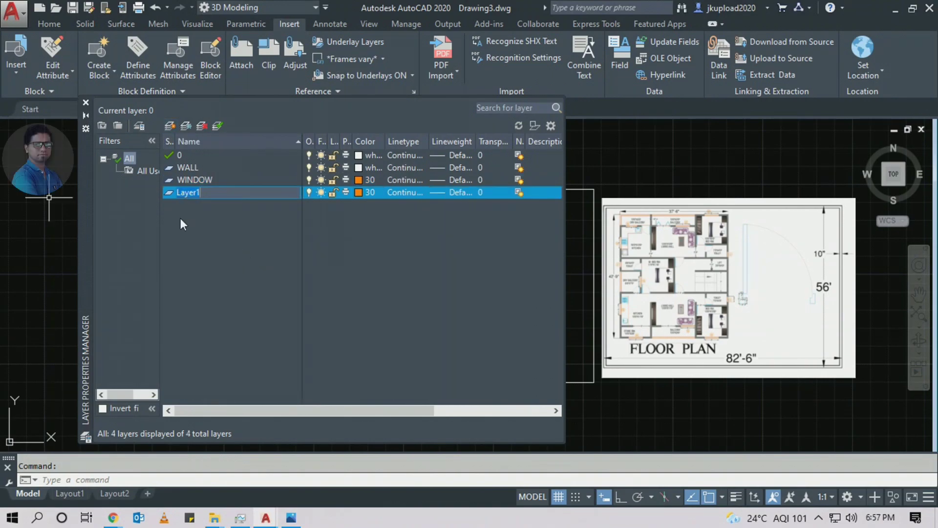
pyautogui.write('DOOR')
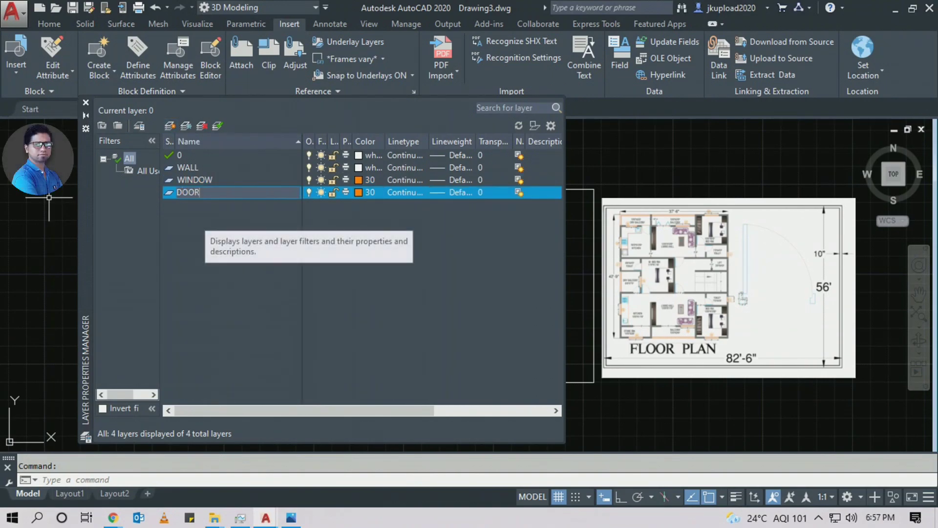
pyautogui.click(366, 190)
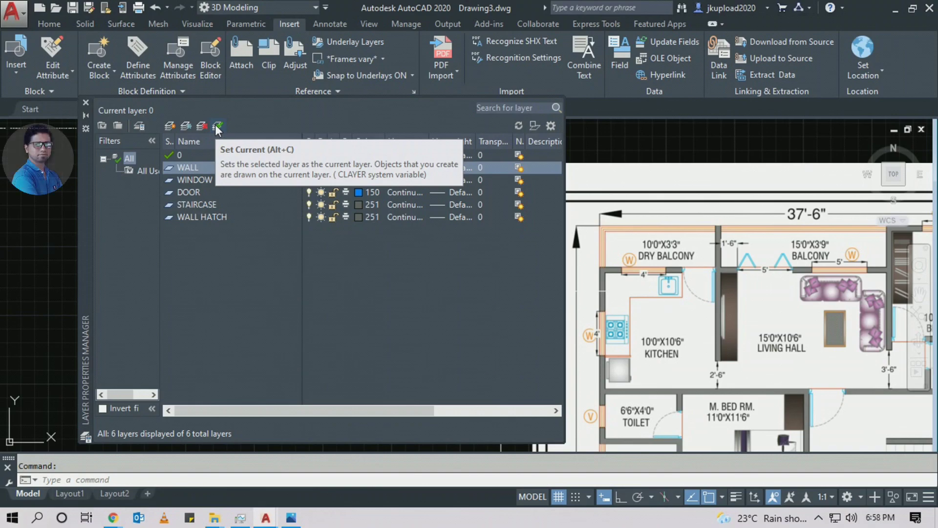
# Make WALL the current layer and close the Layer Properties Manager
pyautogui.click(207, 167)
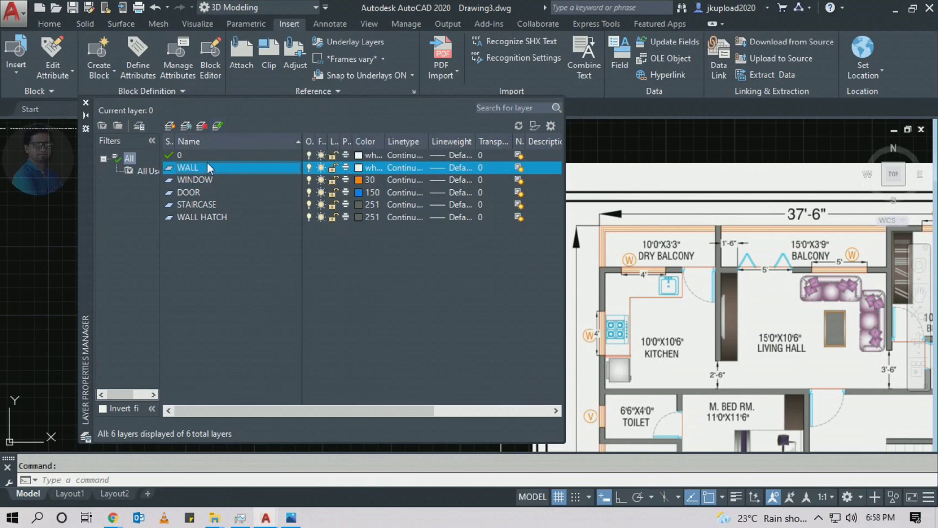
pyautogui.click(216, 127)
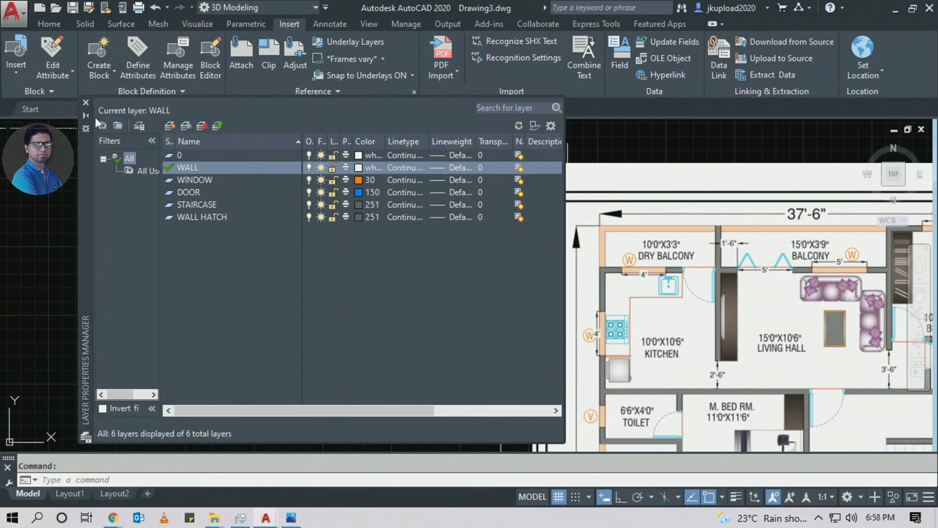
pyautogui.click(86, 102)
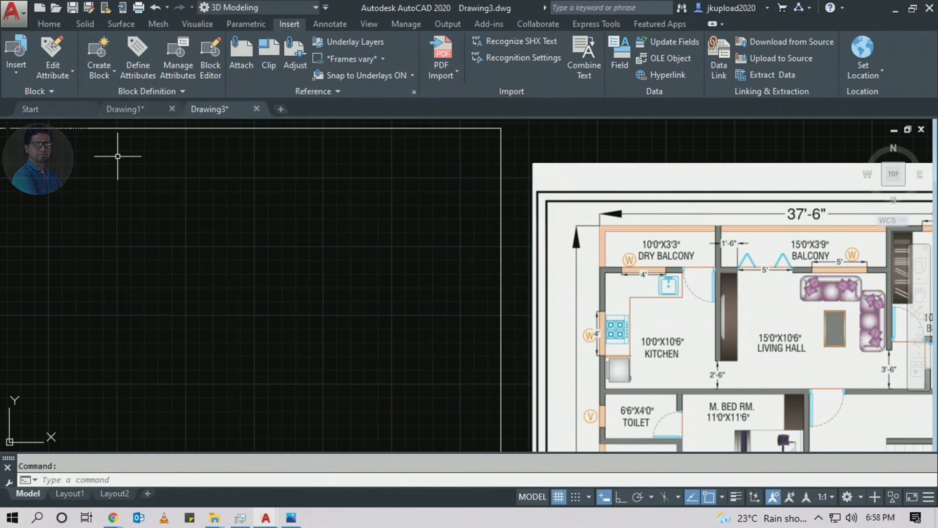
# Examine the reference floor plan's overall layout, outer walls and double sheet border beside the empty rectangle
pyautogui.scroll(-5, 542, 259)
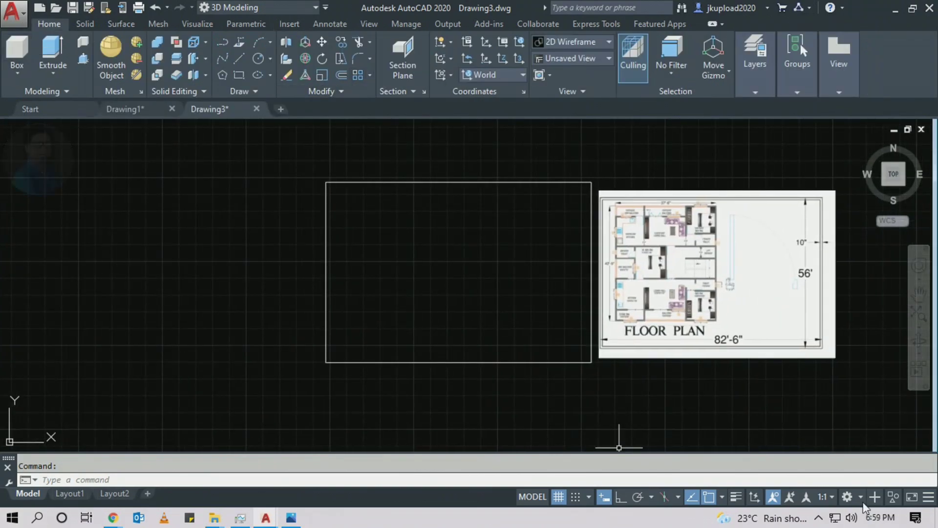
pyautogui.scroll(3, 489, 322)
pyautogui.click(517, 167)
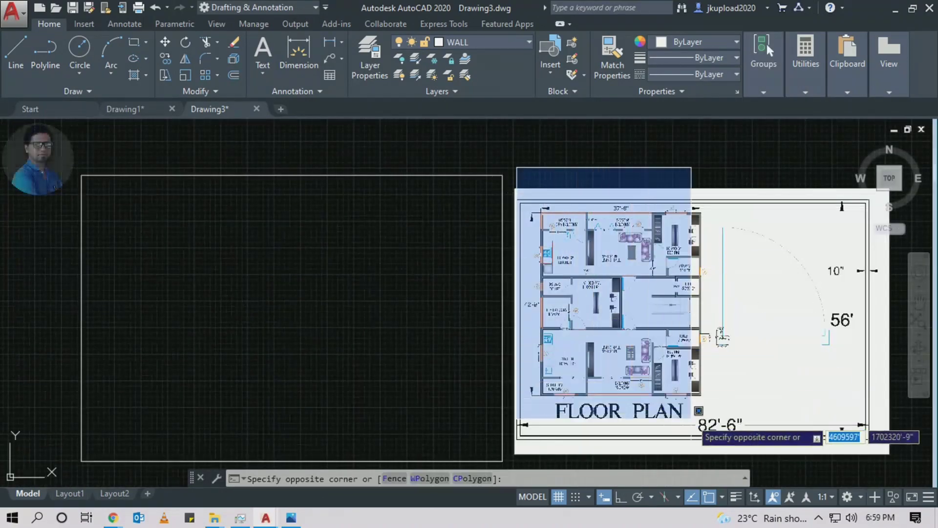
pyautogui.click(730, 415)
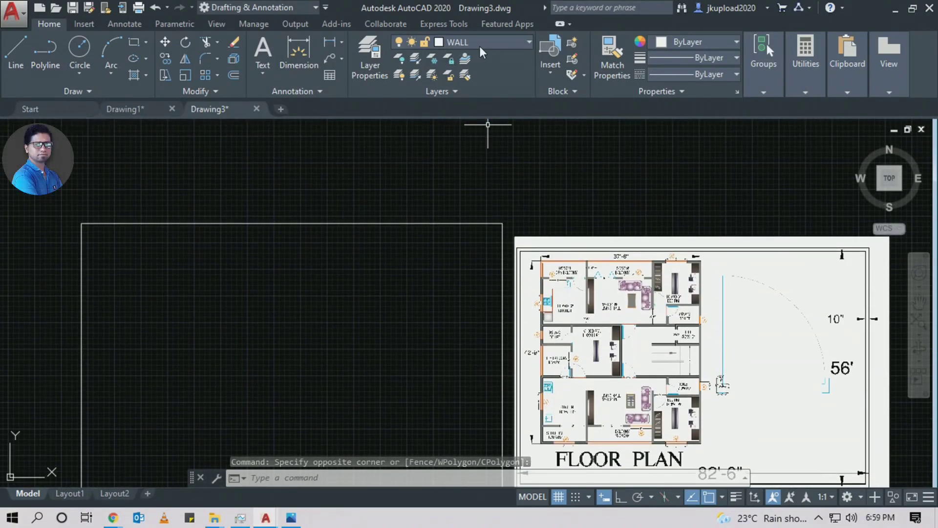
pyautogui.moveTo(488, 130); pyautogui.dragTo(498, 119, button='middle')
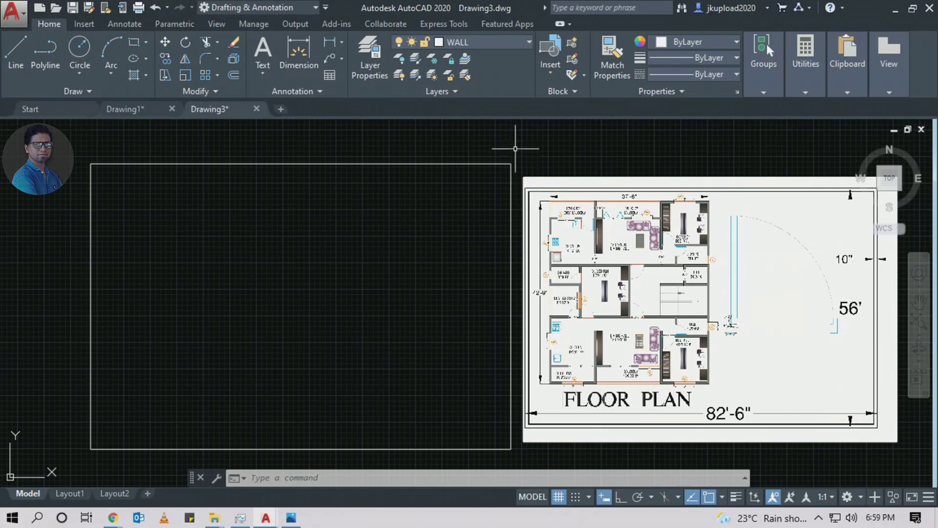
pyautogui.click(530, 145)
pyautogui.scroll(3, 708, 347)
pyautogui.press('Escape')
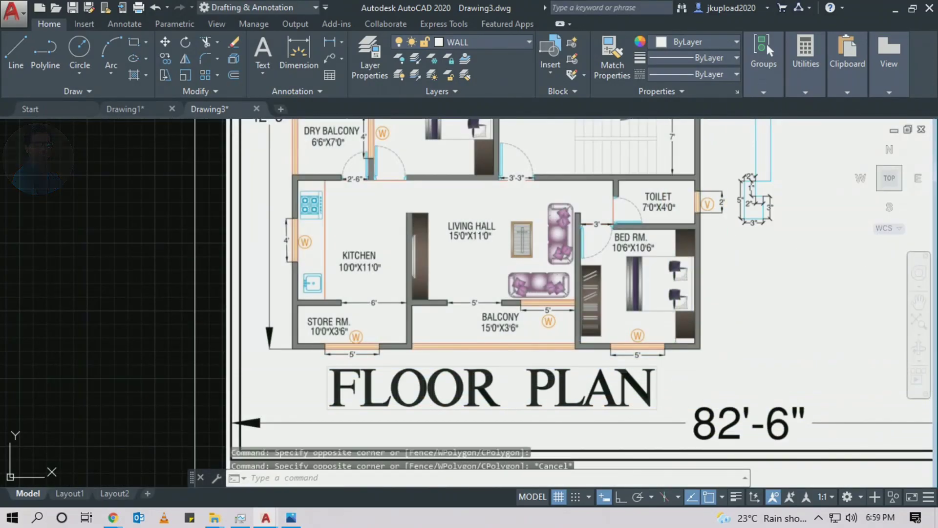
pyautogui.scroll(-2, 404, 338)
pyautogui.click(332, 289)
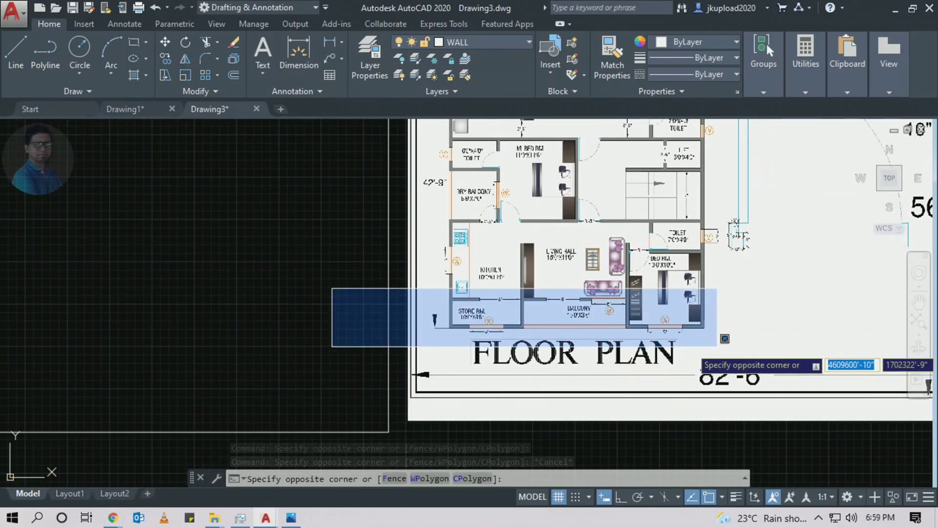
pyautogui.scroll(-3, 779, 335)
pyautogui.press('Escape')
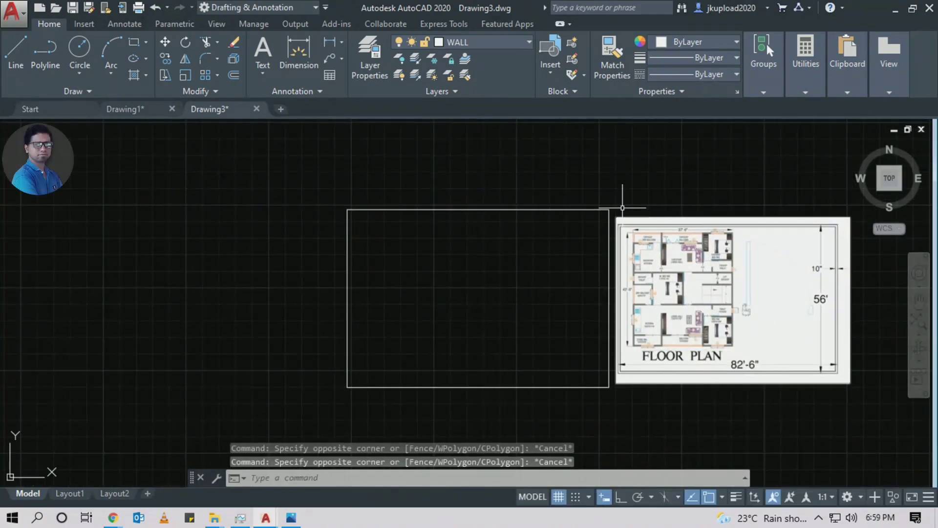
pyautogui.click(618, 196)
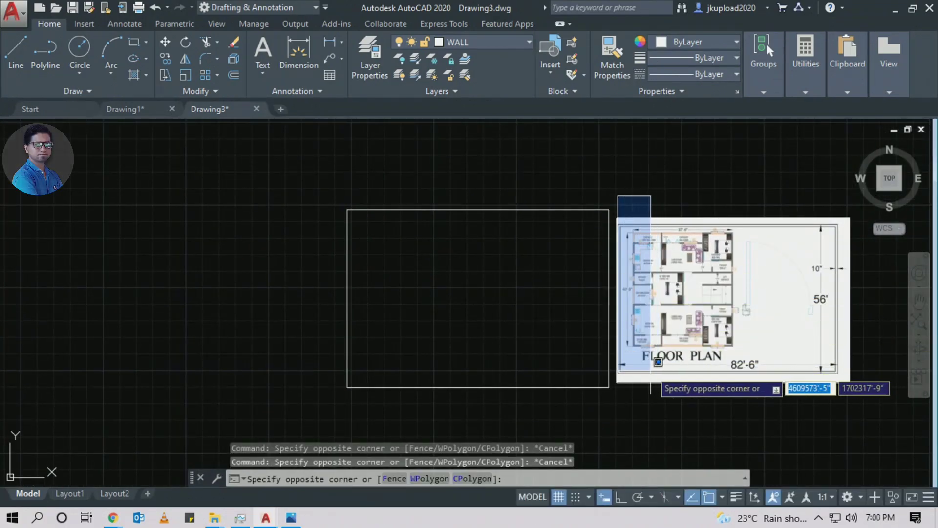
pyautogui.press('Escape')
pyautogui.scroll(3, 649, 385)
pyautogui.scroll(-5, 561, 303)
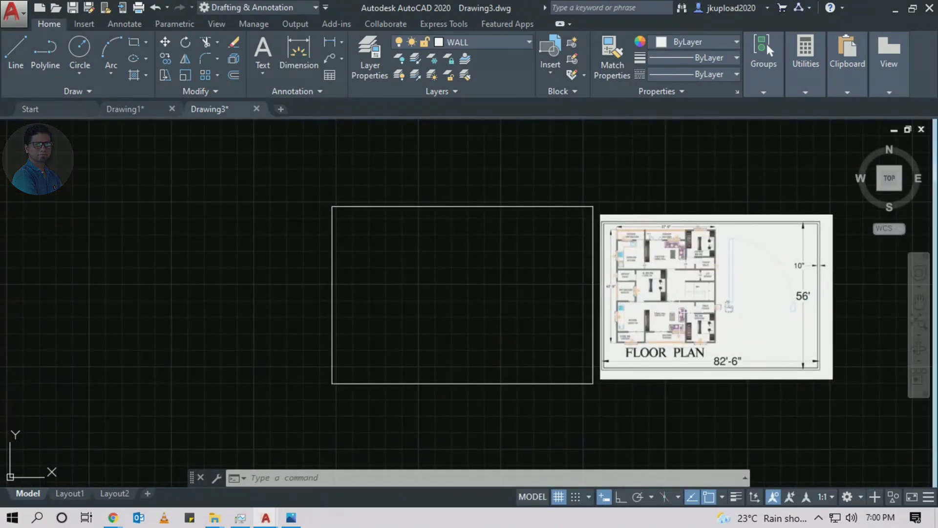
pyautogui.scroll(10, 806, 264)
pyautogui.scroll(-6, 633, 246)
pyautogui.scroll(-5, 861, 281)
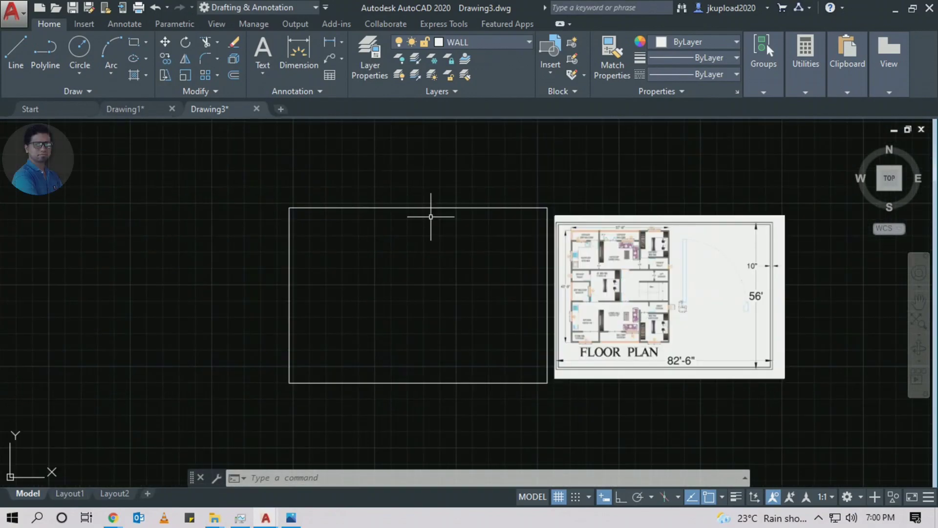
# Offset the large border rectangle 10 inches inward to form a double border
pyautogui.moveTo(431, 216); pyautogui.dragTo(422, 228, button='middle')
pyautogui.scroll(2, 423, 223)
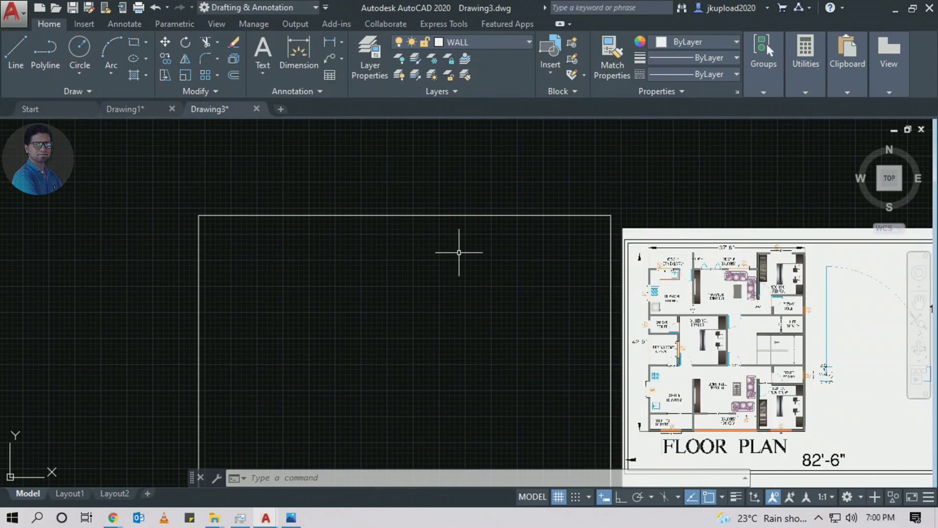
pyautogui.write('O')
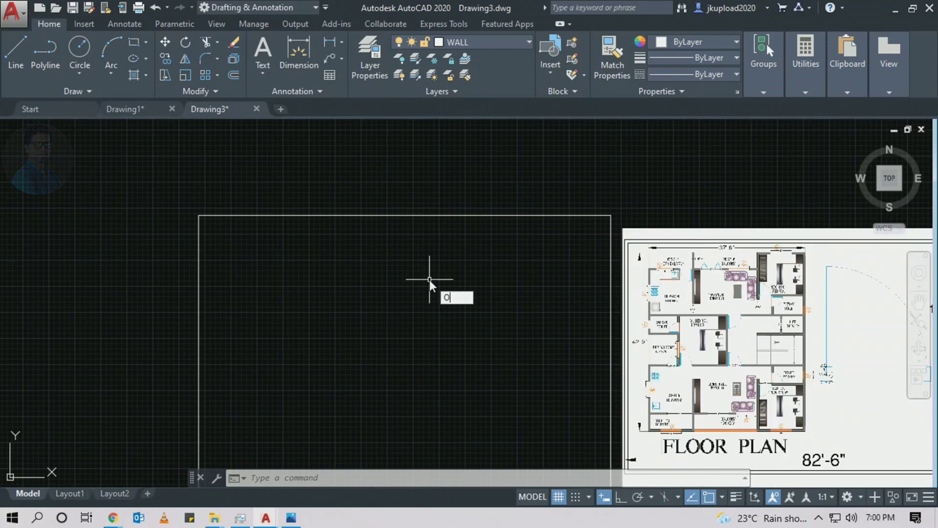
pyautogui.press('Return')
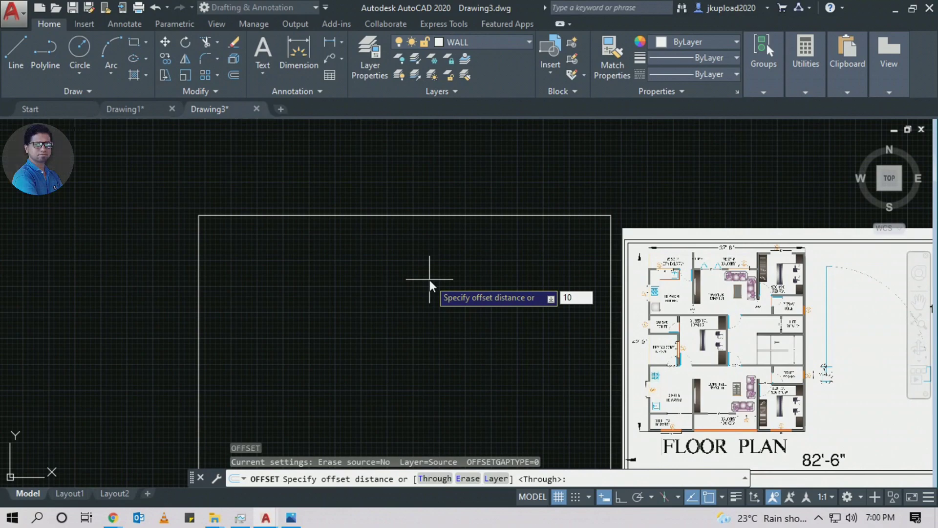
pyautogui.press('Return')
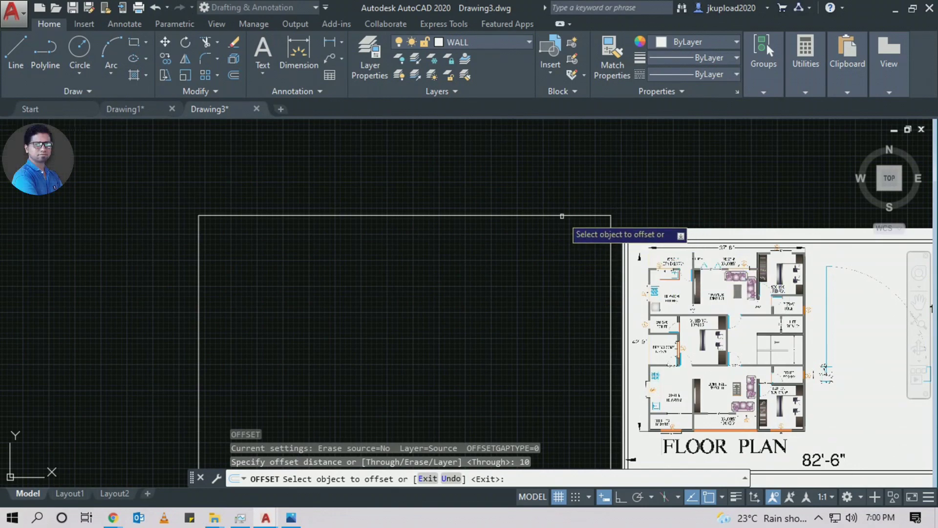
pyautogui.click(562, 216)
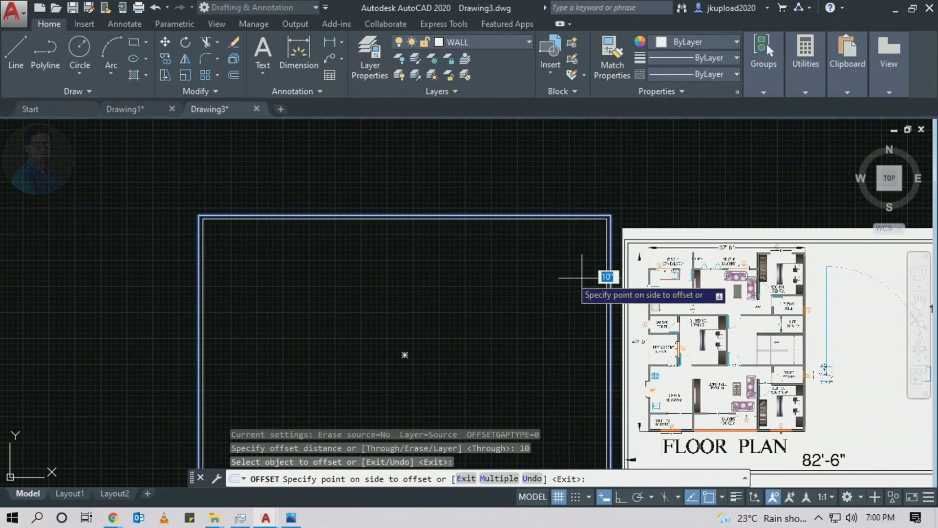
pyautogui.click(520, 285)
pyautogui.press('Escape')
pyautogui.scroll(-2, 541, 295)
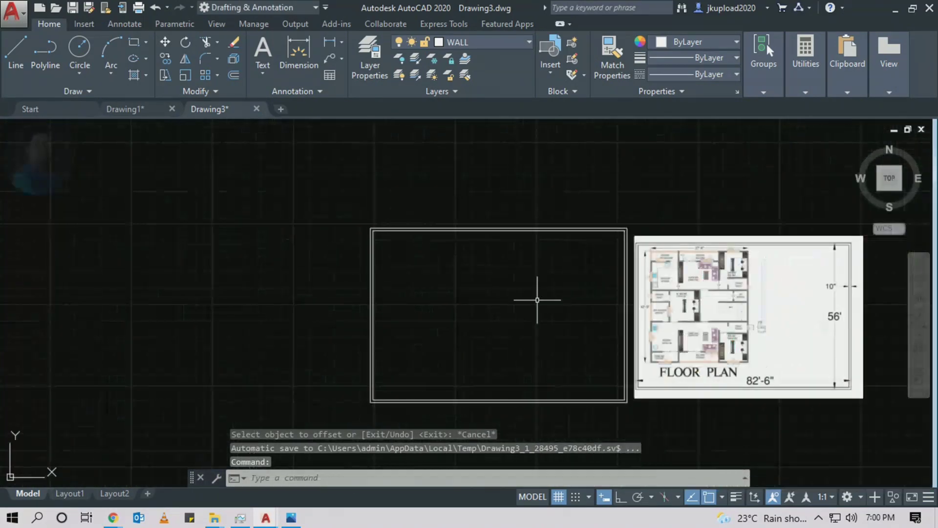
# With Ortho on, draw a long vertical and a long horizontal base line meeting near the border's lower-left inner corner
pyautogui.scroll(3, 515, 273)
pyautogui.write('pl')
pyautogui.press('Return')
pyautogui.scroll(2, 333, 371)
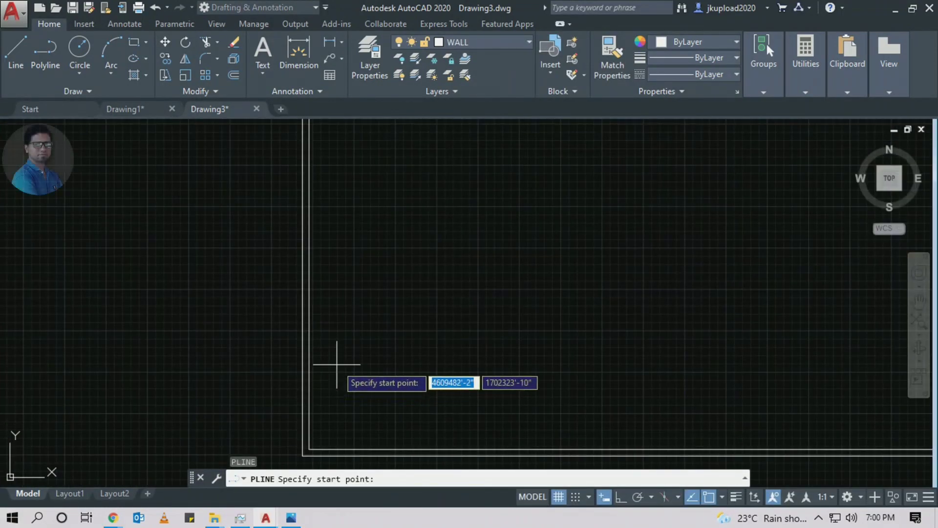
pyautogui.click(337, 364)
pyautogui.scroll(-3, 440, 332)
pyautogui.press('F8')
pyautogui.scroll(3, 587, 315)
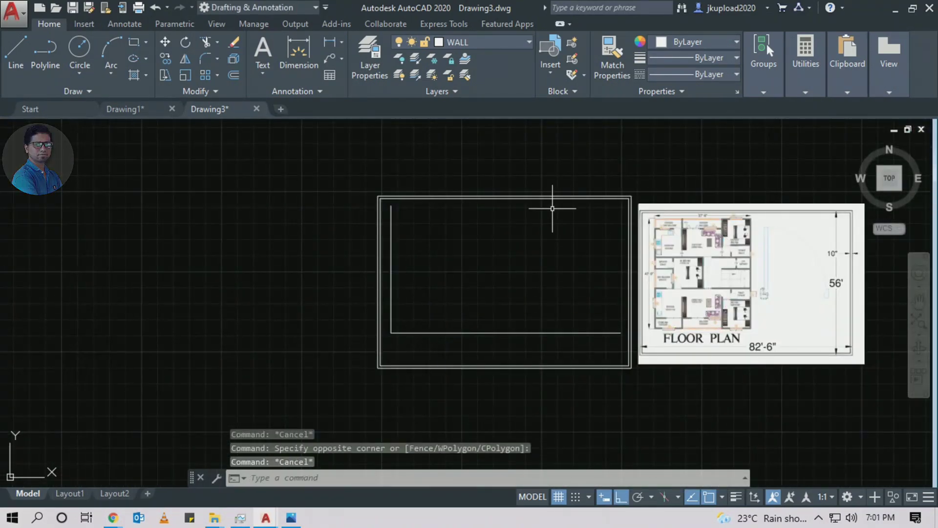
# Examine the outer walls, window and room size around the store room in the reference plan's lower-left corner
pyautogui.scroll(5, 631, 323)
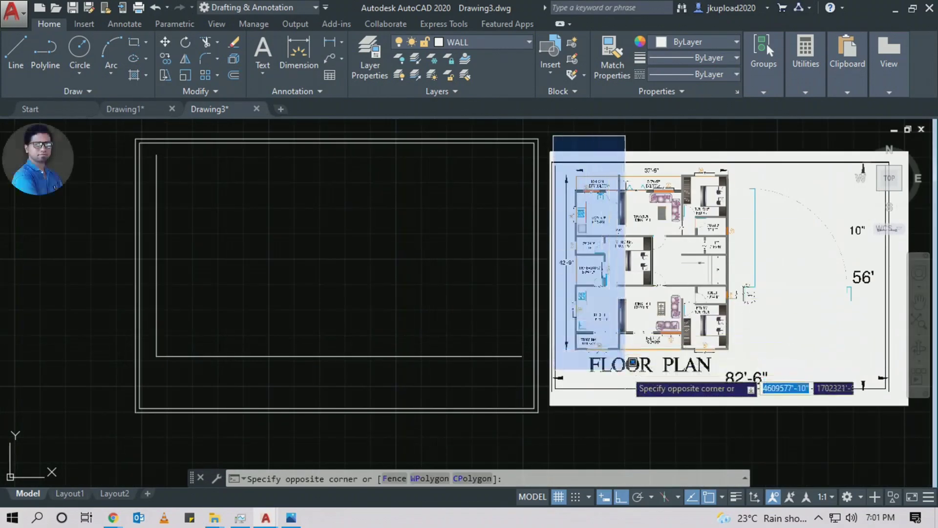
pyautogui.press('Escape')
pyautogui.press('Escape')
pyautogui.scroll(5, 582, 342)
pyautogui.moveTo(685, 245); pyautogui.dragTo(629, 290, button='middle')
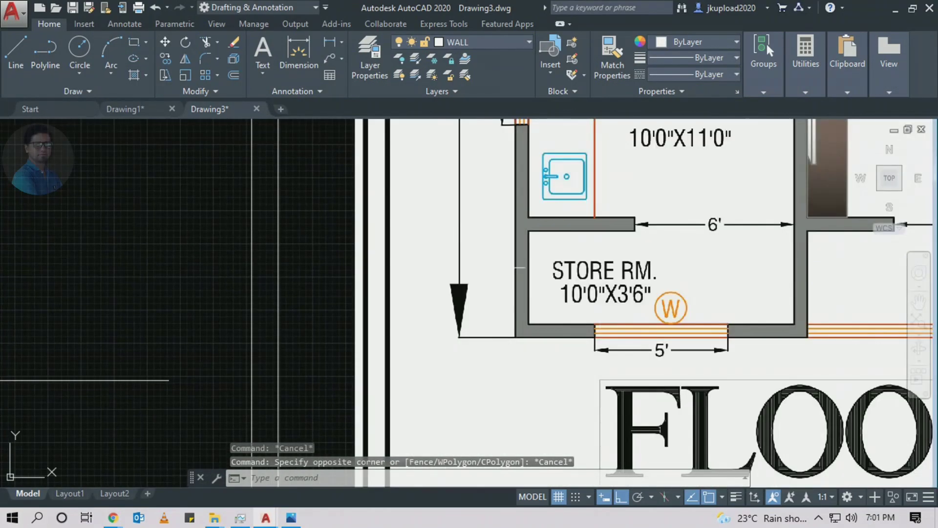
pyautogui.click(480, 210)
pyautogui.press('Escape')
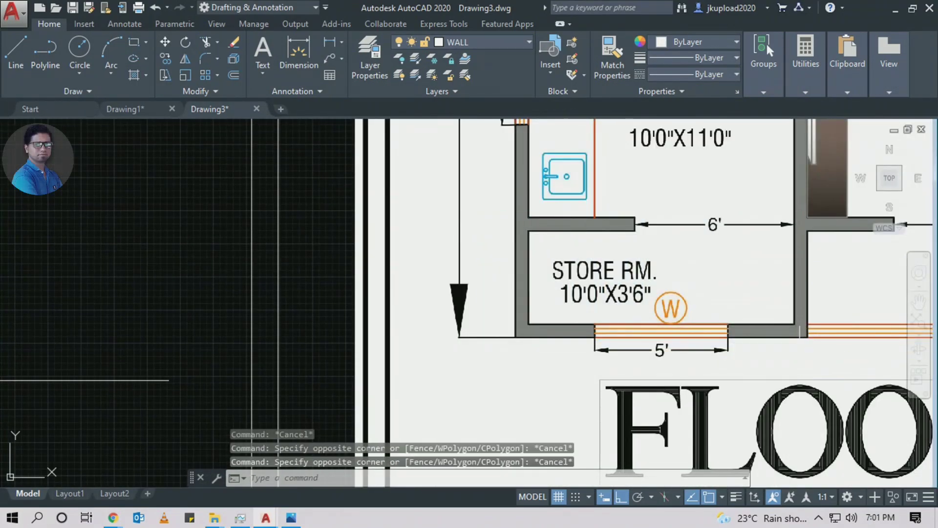
pyautogui.scroll(-3, 631, 303)
pyautogui.scroll(3, 630, 303)
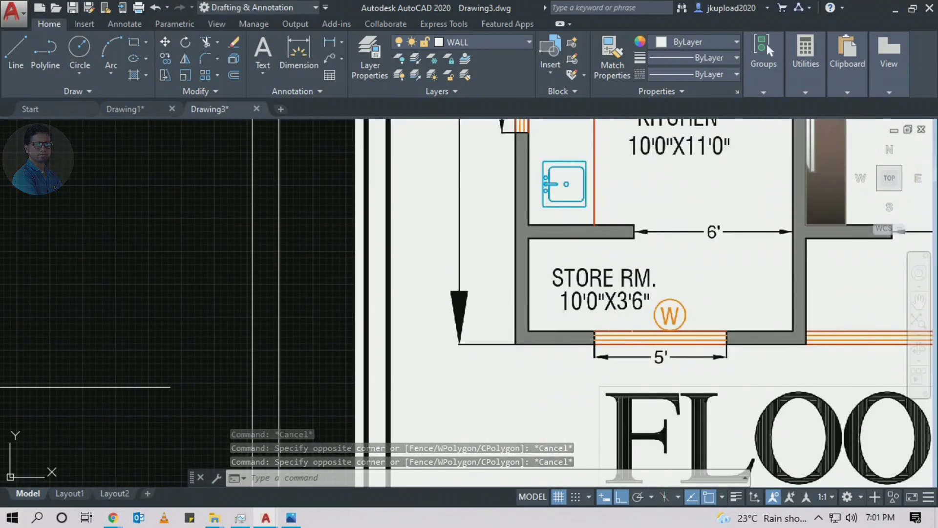
pyautogui.click(592, 263)
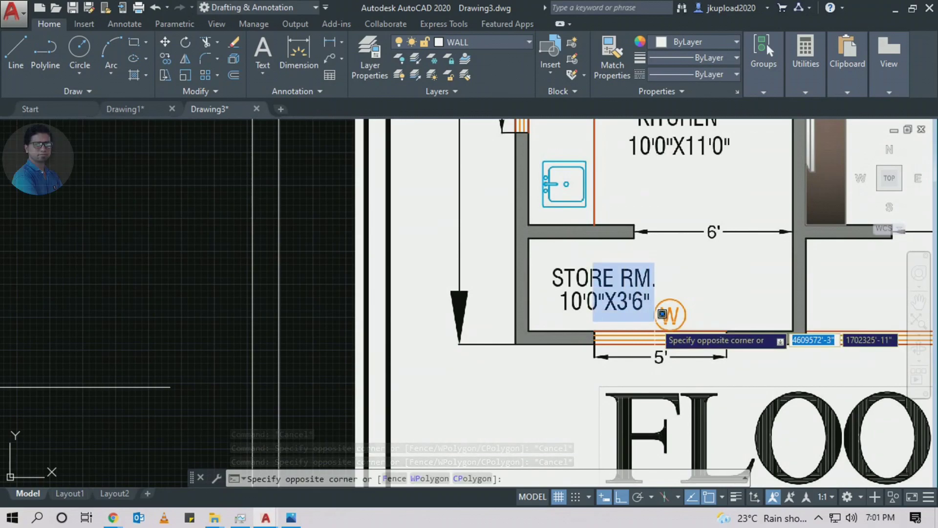
pyautogui.press('Escape')
pyautogui.scroll(-6, 662, 313)
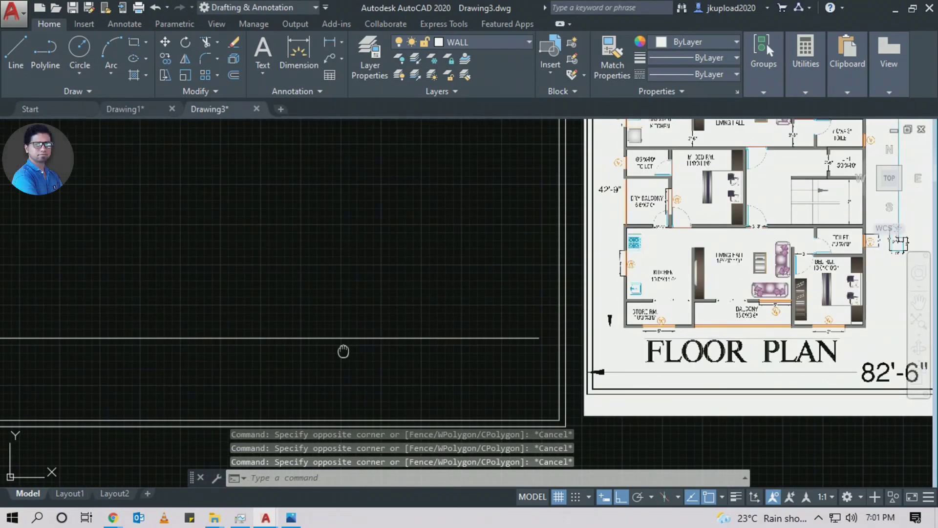
# Offset the horizontal base line 6 inches upward to form the lower outer wall's thickness
pyautogui.moveTo(343, 351); pyautogui.dragTo(639, 361, button='middle')
pyautogui.moveTo(418, 360); pyautogui.dragTo(442, 369, button='middle')
pyautogui.write('o')
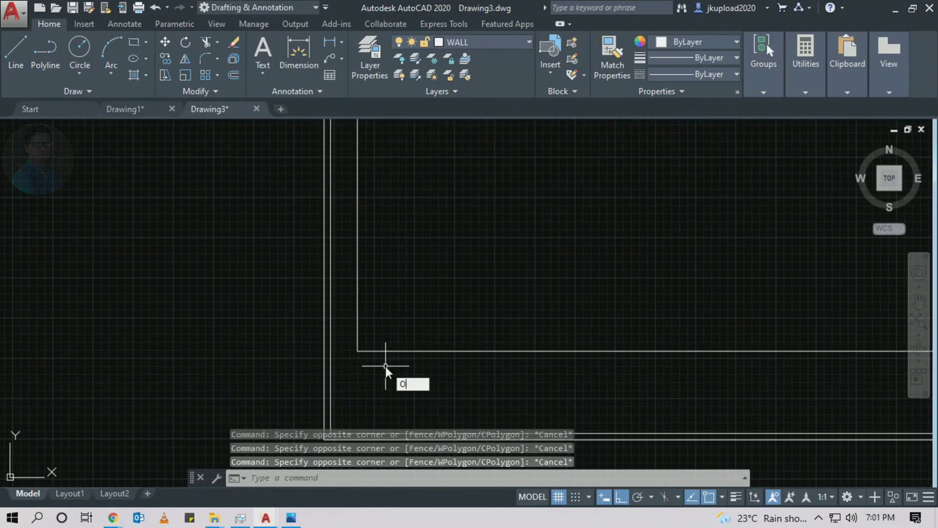
pyautogui.press('Return')
pyautogui.press('Escape')
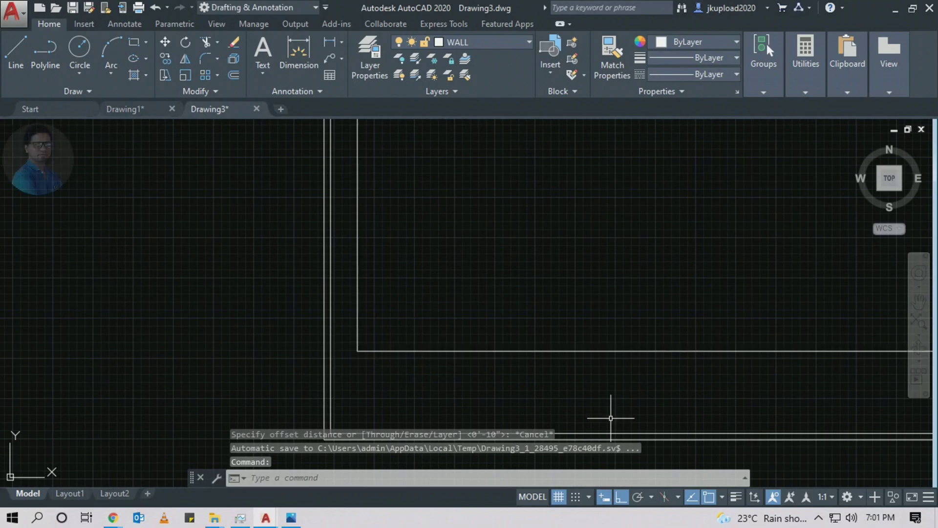
pyautogui.press('Return')
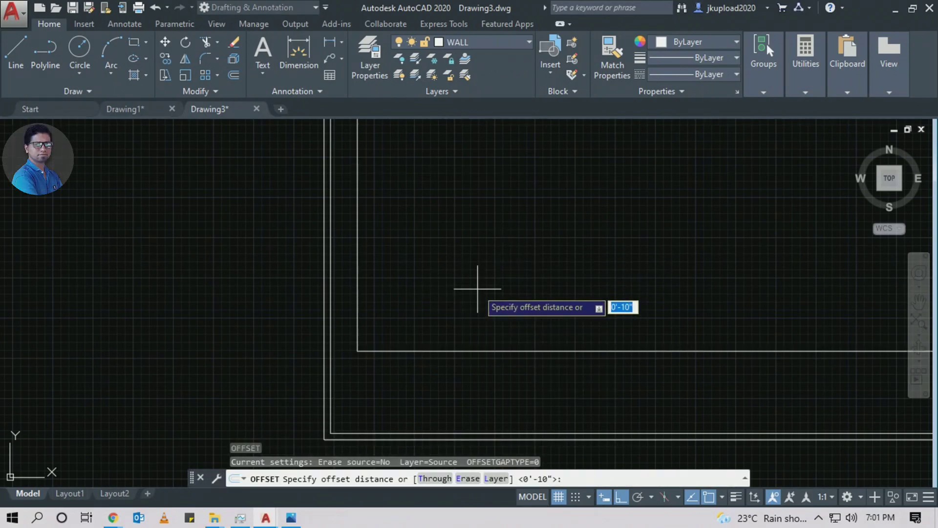
pyautogui.write('6')
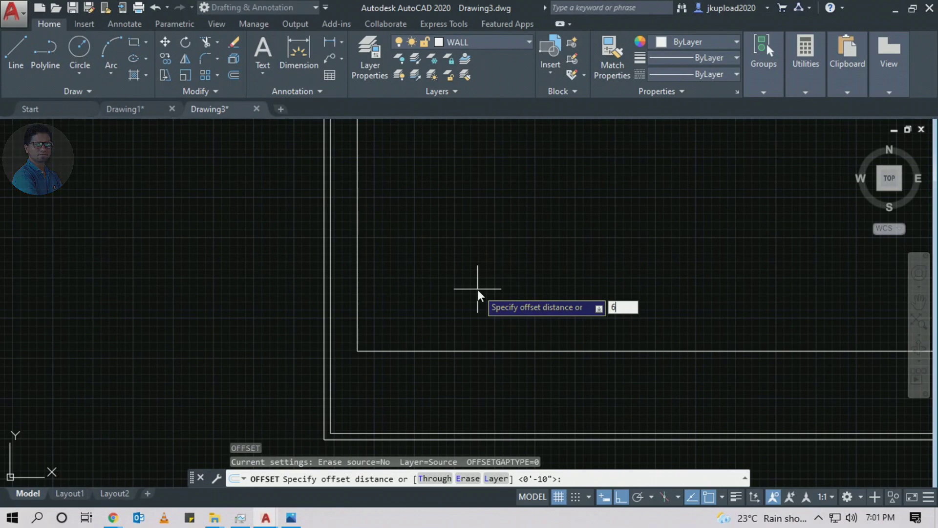
pyautogui.press('Return')
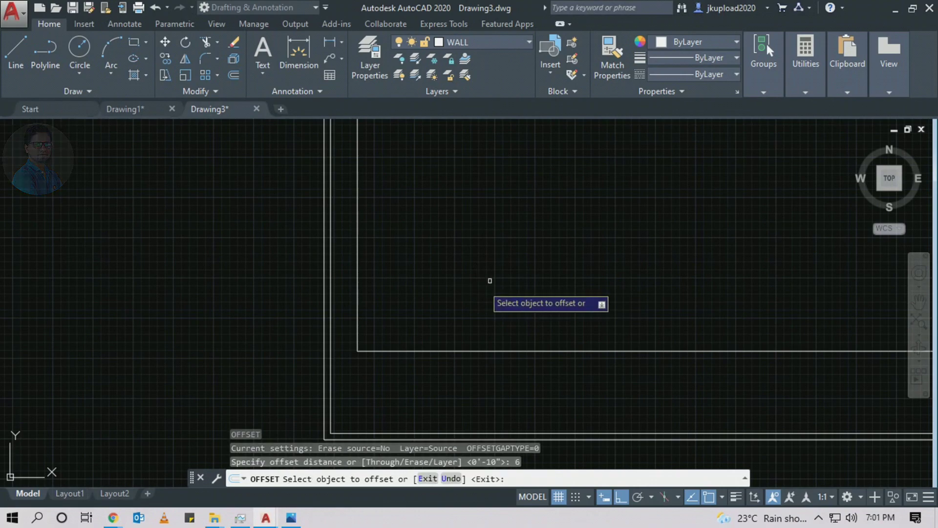
pyautogui.click(478, 349)
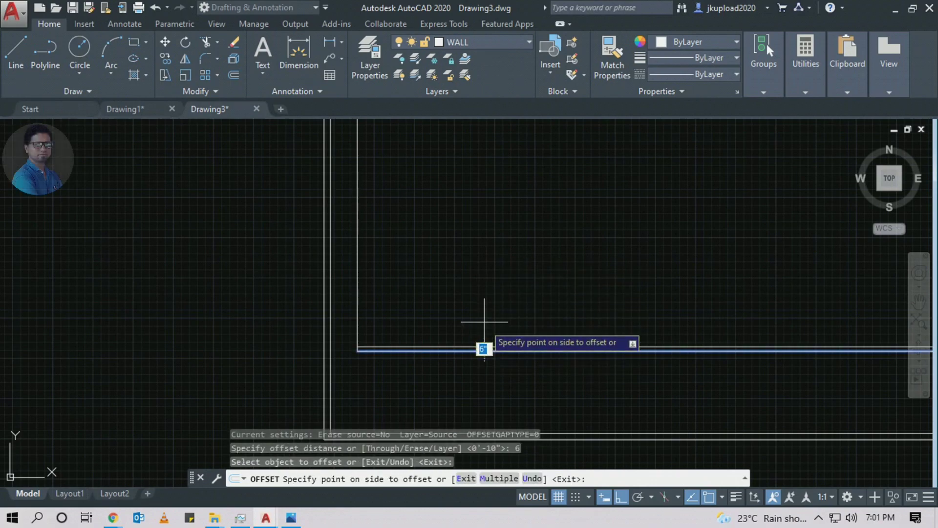
pyautogui.click(485, 283)
pyautogui.scroll(5, 393, 377)
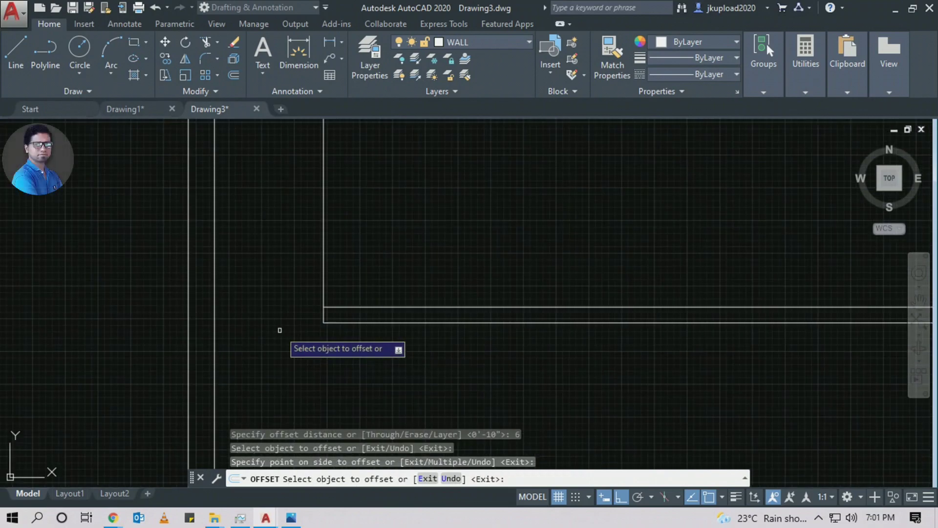
pyautogui.press('Escape')
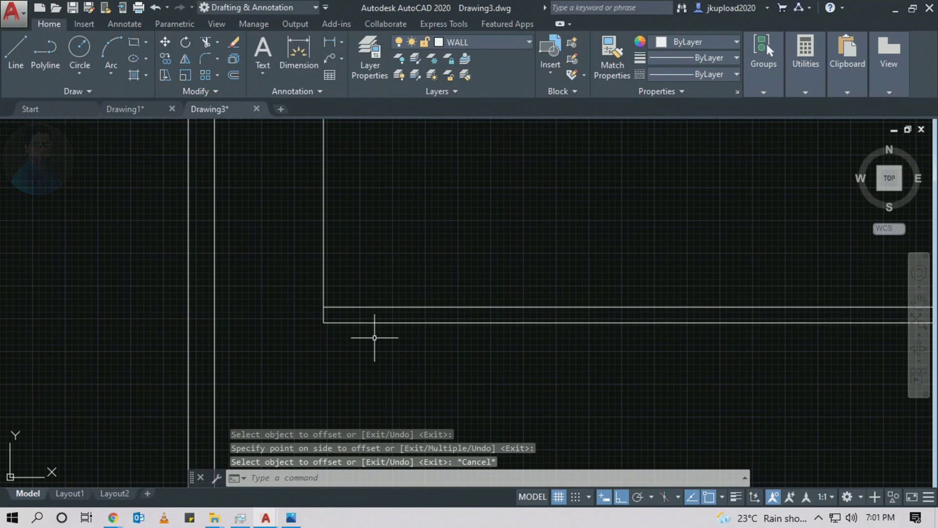
# Offset the lower outer wall's inner line 3'6" upward to mark the store room's depth
pyautogui.press('Return')
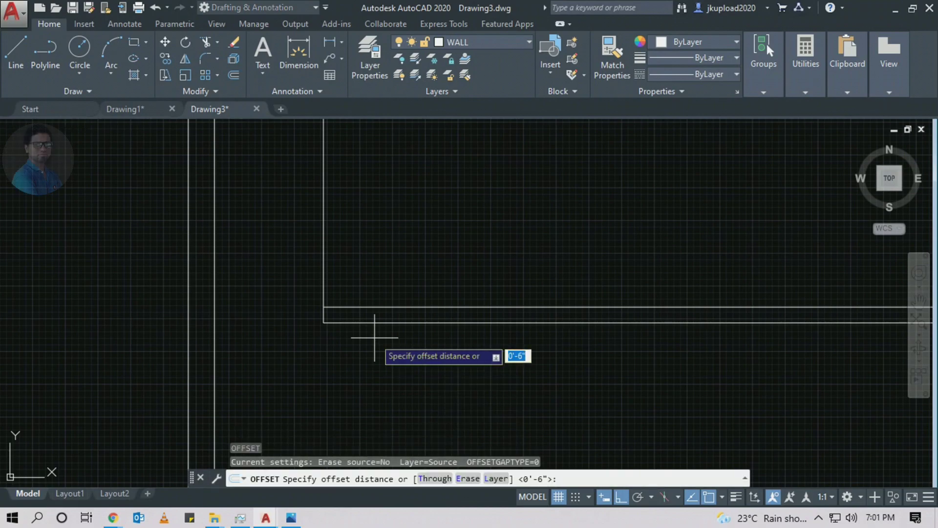
pyautogui.scroll(-6, 374, 337)
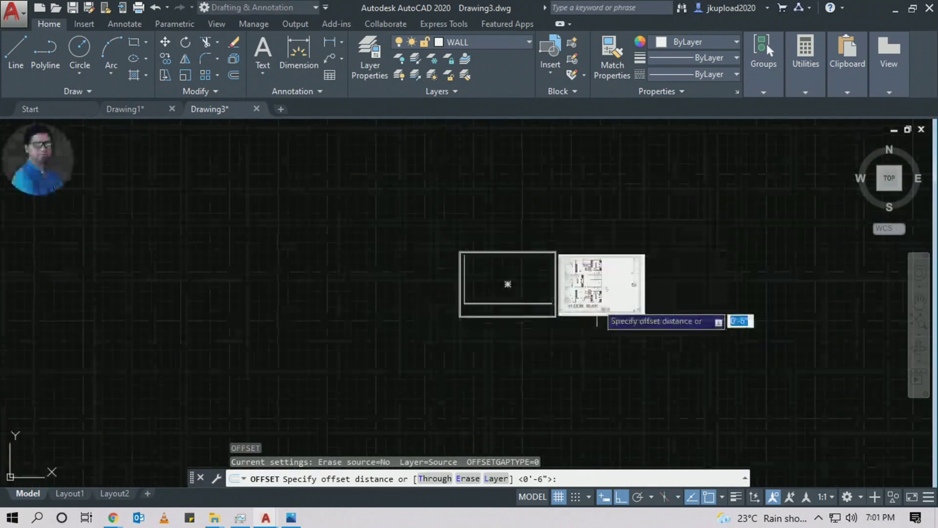
pyautogui.scroll(8, 490, 296)
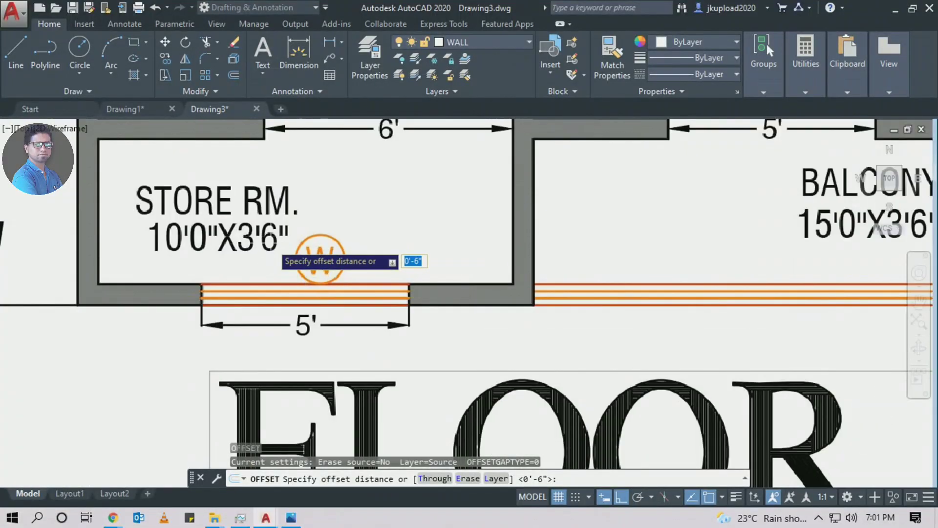
pyautogui.scroll(6, 318, 273)
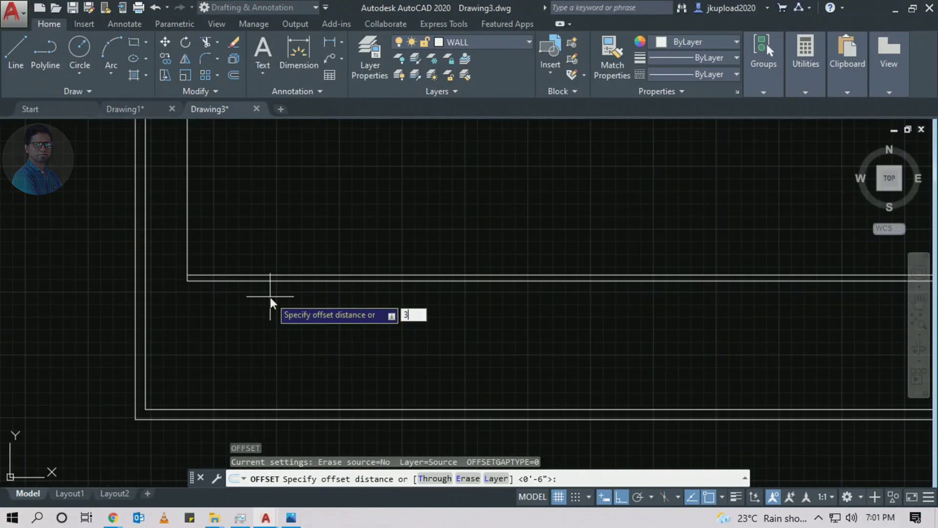
pyautogui.press('Return')
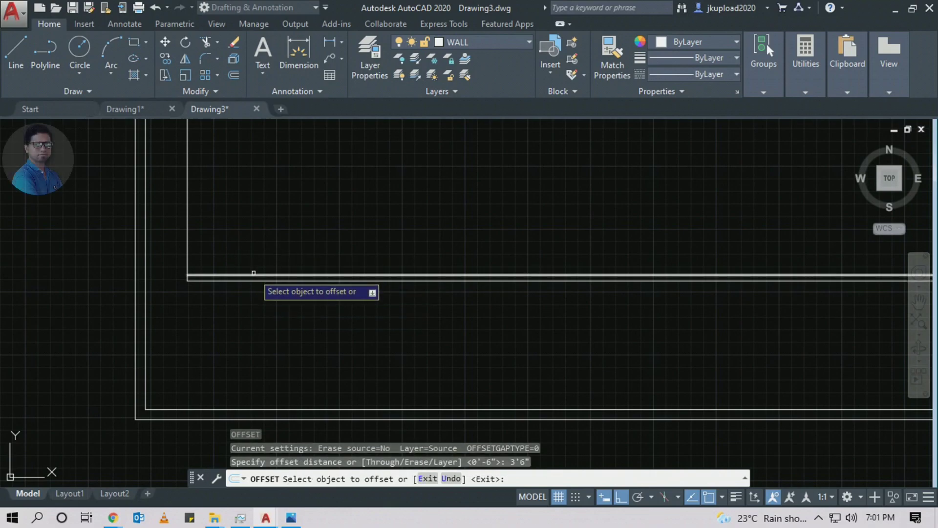
pyautogui.click(254, 273)
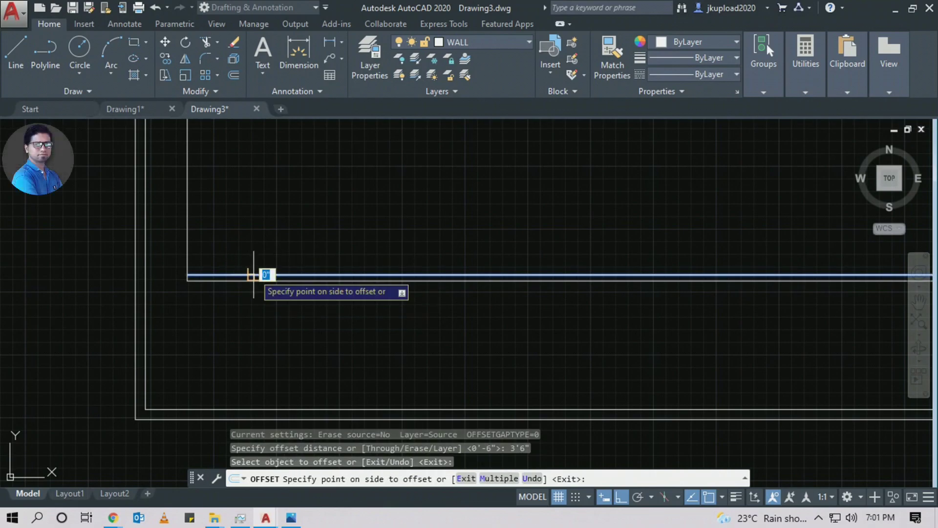
pyautogui.click(270, 211)
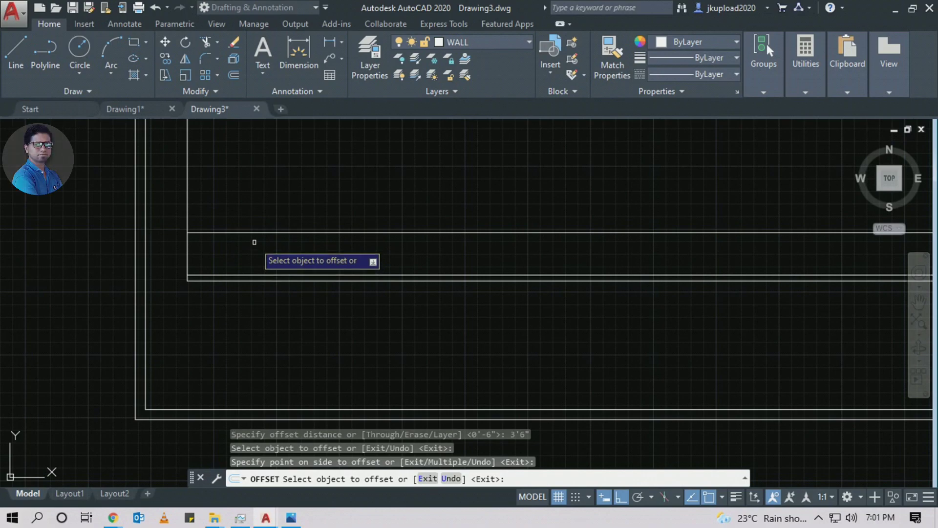
pyautogui.press('Escape')
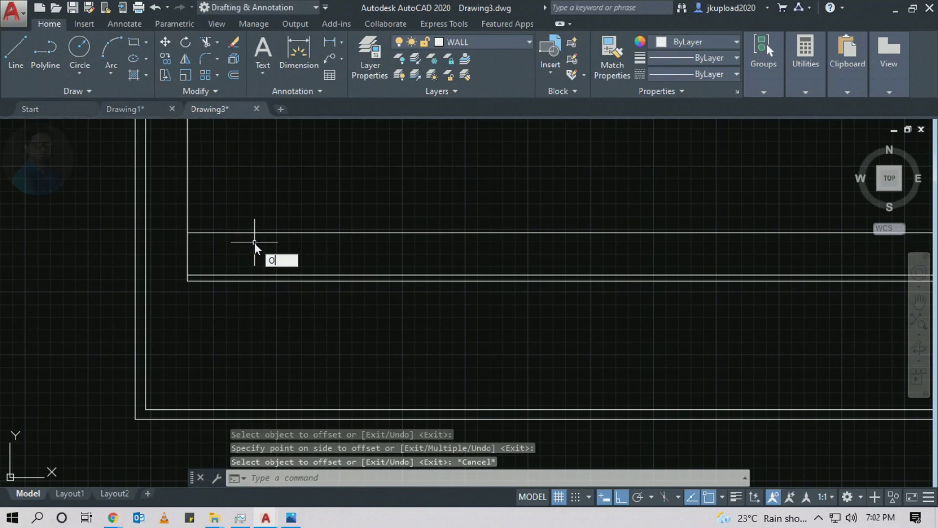
# Offset the store room's upper line 6 inches upward to form the wall between store room and kitchen
pyautogui.press('Return')
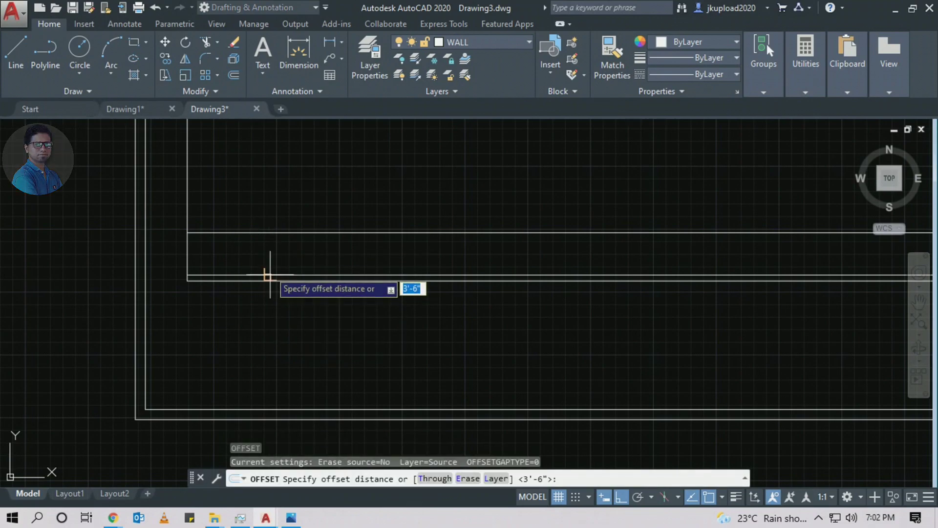
pyautogui.write('6')
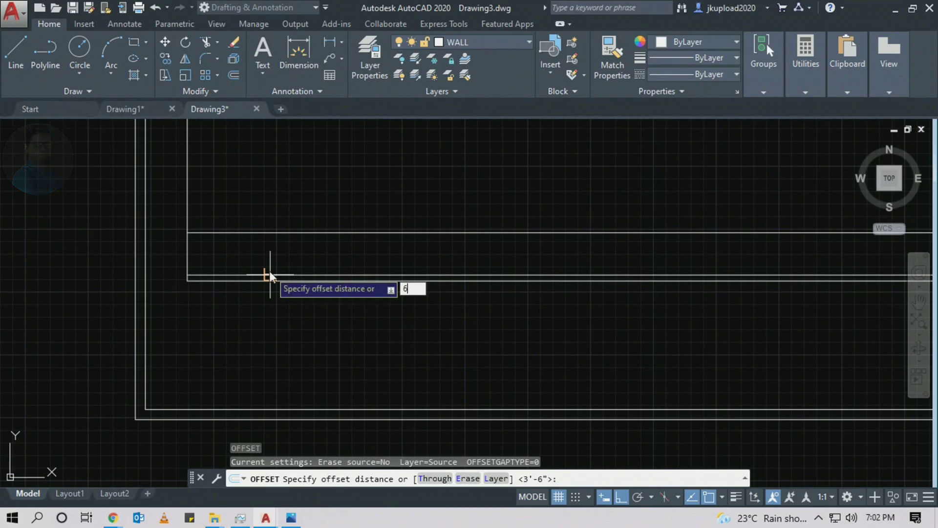
pyautogui.press('Return')
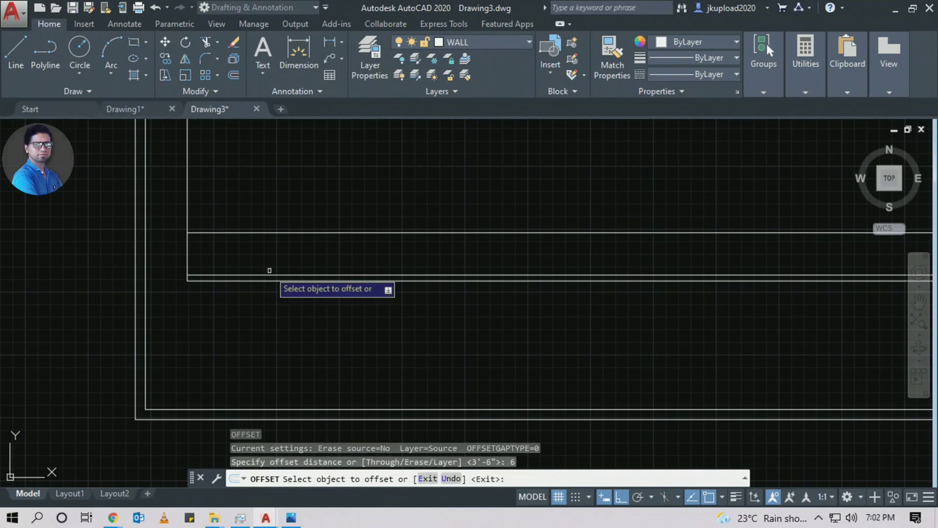
pyautogui.click(256, 232)
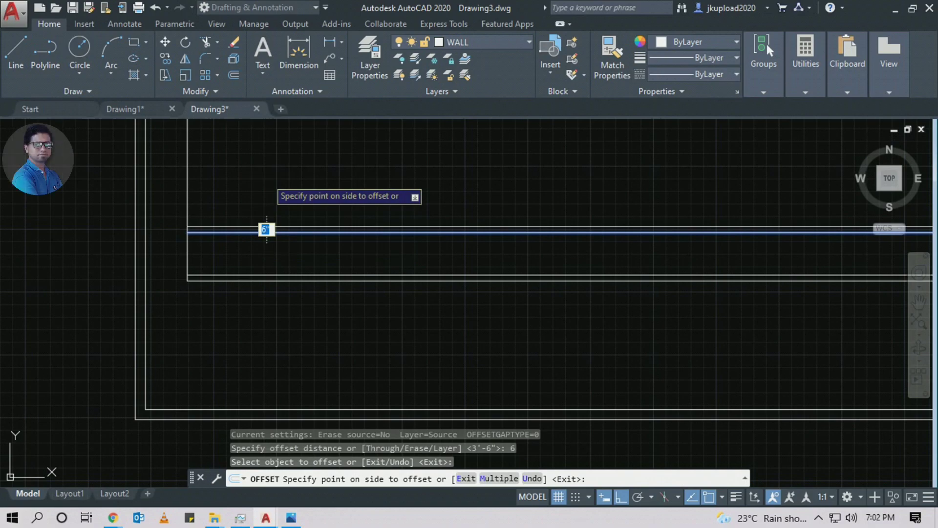
pyautogui.click(266, 210)
pyautogui.press('Escape')
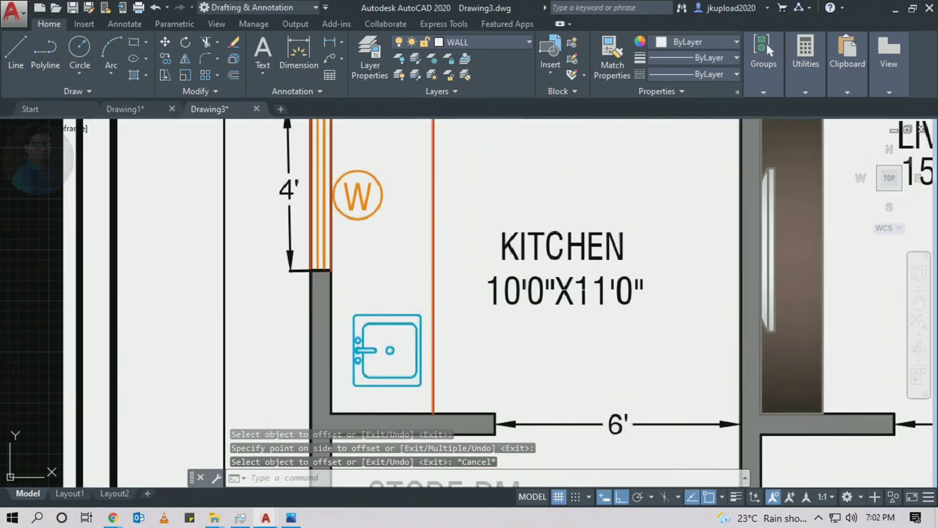
# Check the kitchen size in the reference plan and offset the store room wall's upper line 11' upward
pyautogui.scroll(-5, 342, 230)
pyautogui.click(359, 210)
pyautogui.scroll(5, 361, 259)
pyautogui.click(600, 249)
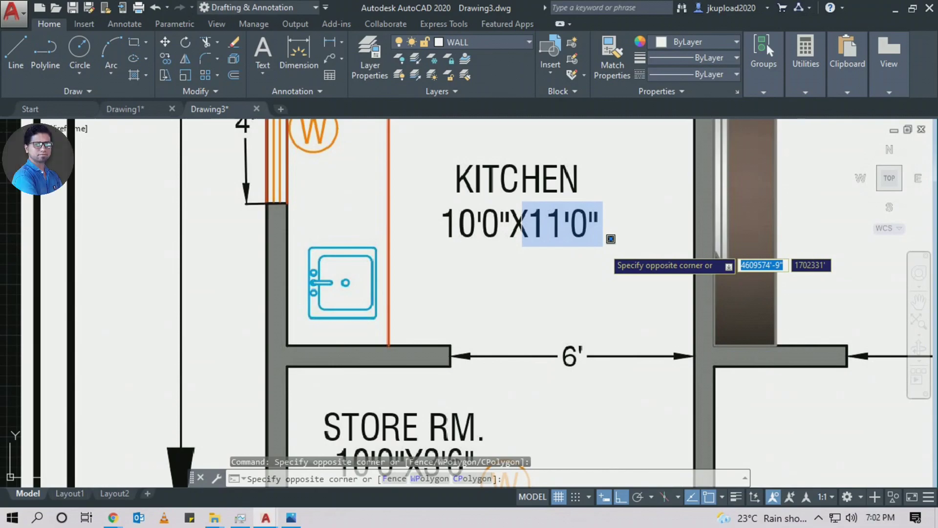
pyautogui.press('Escape')
pyautogui.moveTo(597, 266)
pyautogui.mouseDown(button='middle')
pyautogui.moveTo(240, 339)
pyautogui.moveTo(262, 261)
pyautogui.mouseUp(button='middle')
pyautogui.write('o')
pyautogui.press('Return')
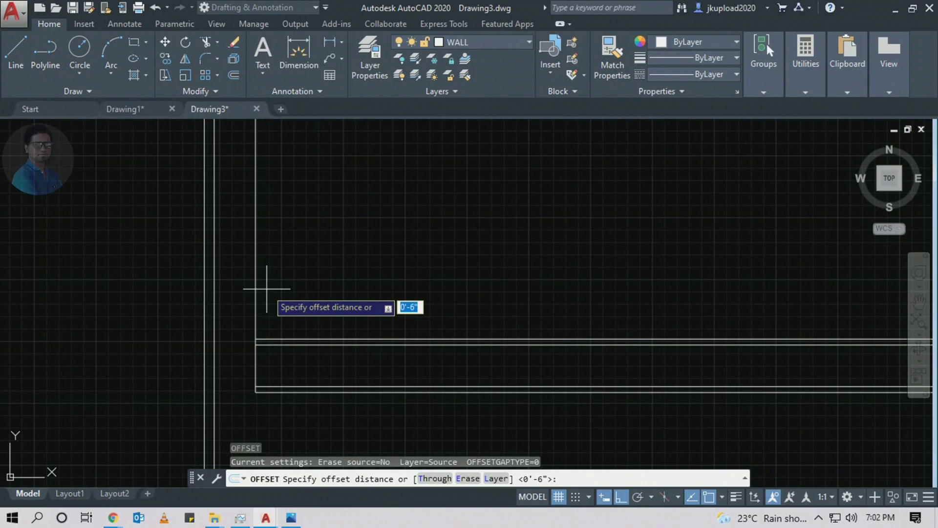
pyautogui.write('11')
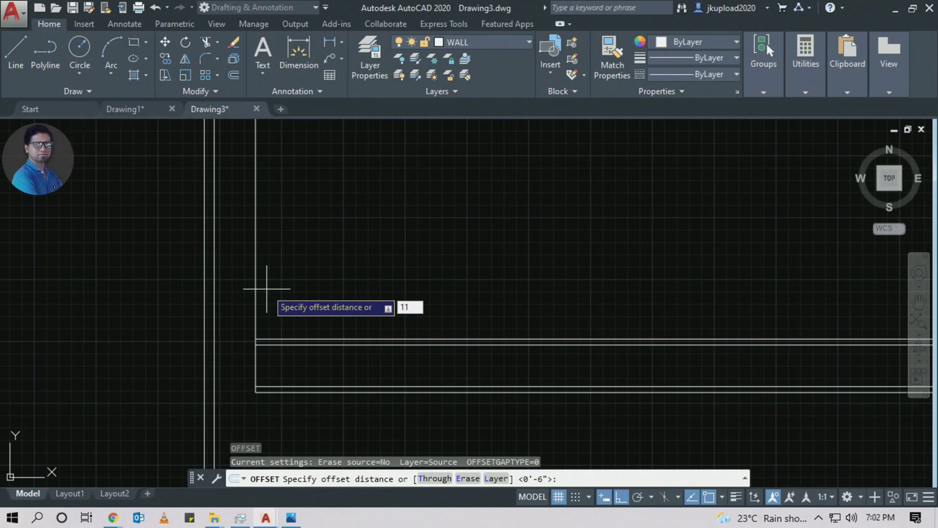
pyautogui.write("'")
pyautogui.press('Return')
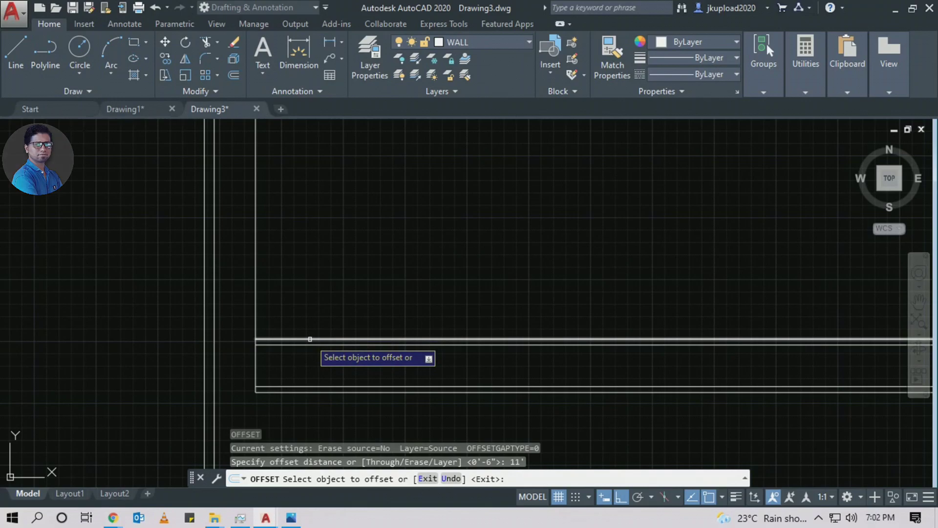
pyautogui.click(309, 339)
pyautogui.click(309, 272)
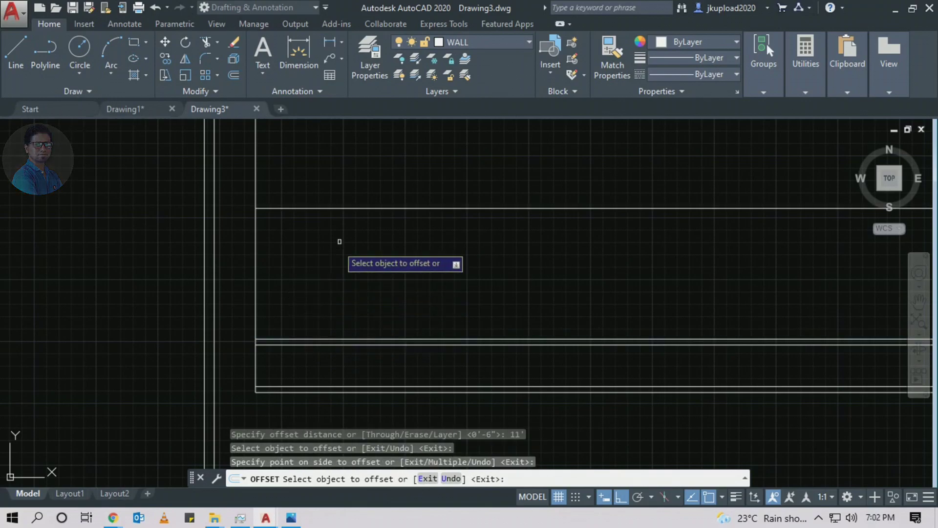
pyautogui.moveTo(340, 238); pyautogui.dragTo(345, 304, button='middle')
pyautogui.press('Escape')
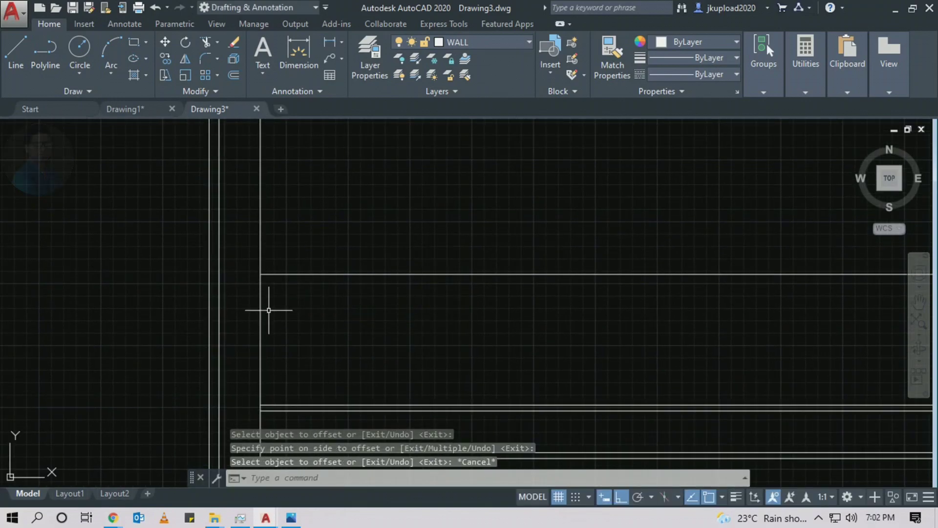
# Offset the kitchen's upper line 6 inches upward to form the wall between kitchen and dry balcony
pyautogui.moveTo(297, 303); pyautogui.dragTo(290, 320, button='middle')
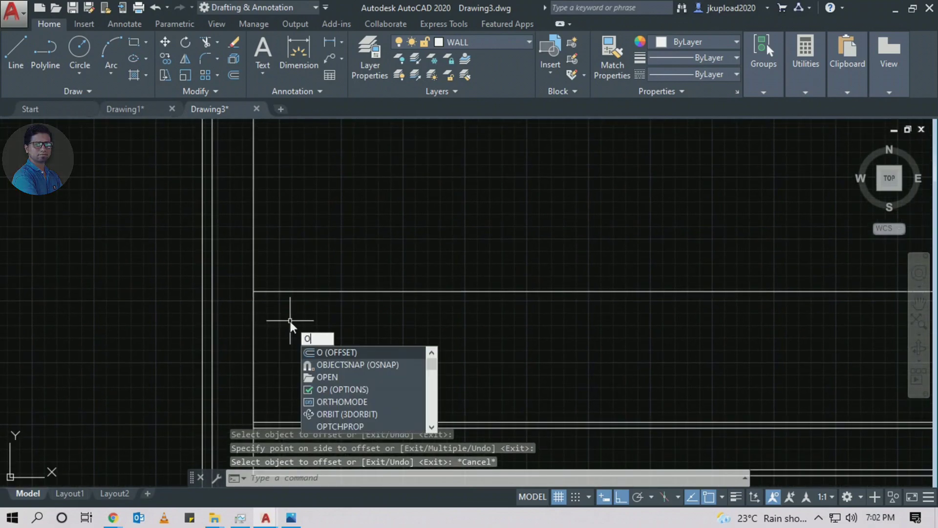
pyautogui.press('Return')
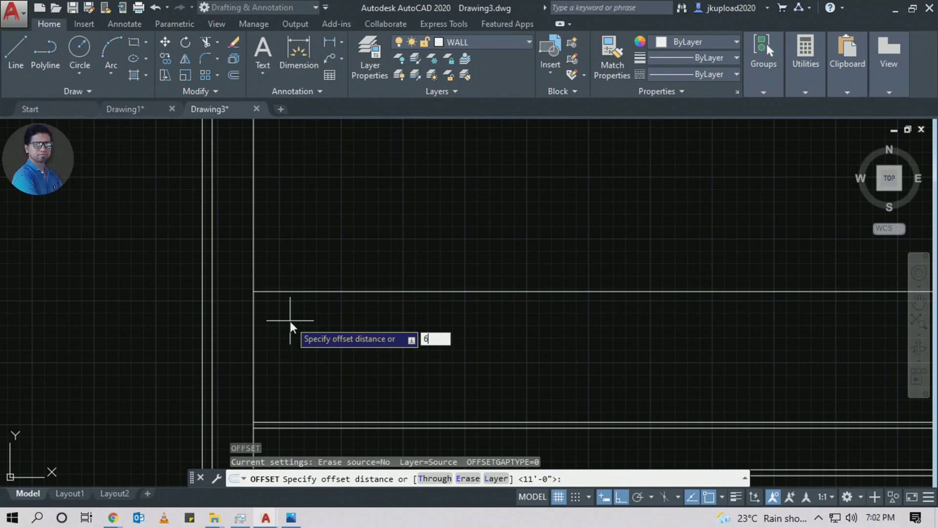
pyautogui.press('Return')
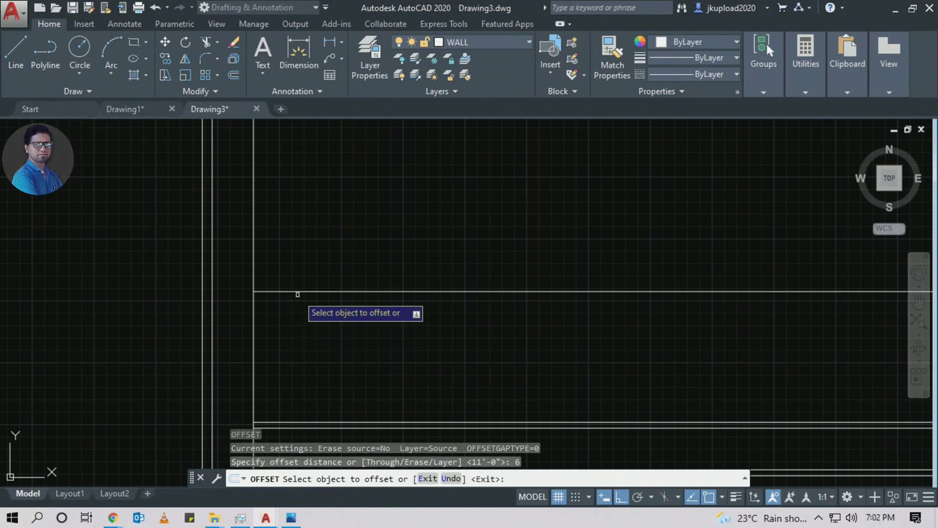
pyautogui.click(299, 292)
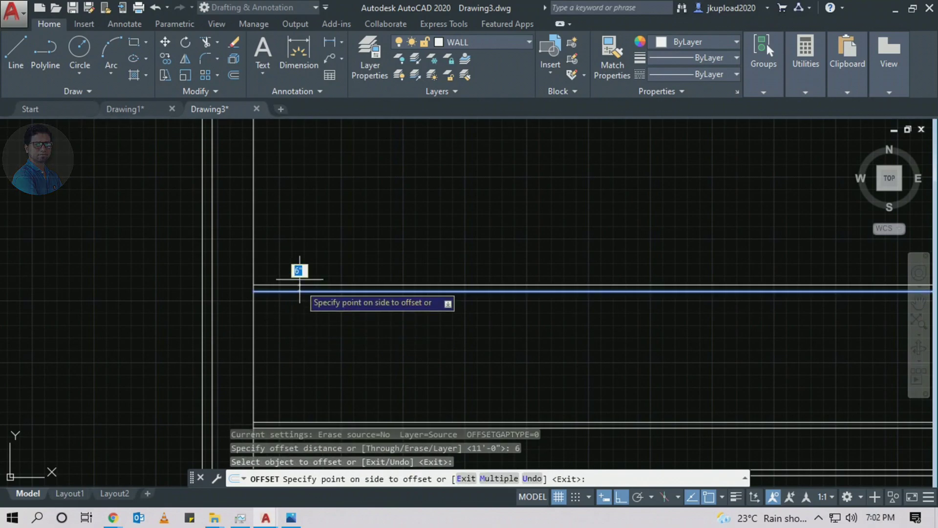
pyautogui.click(303, 248)
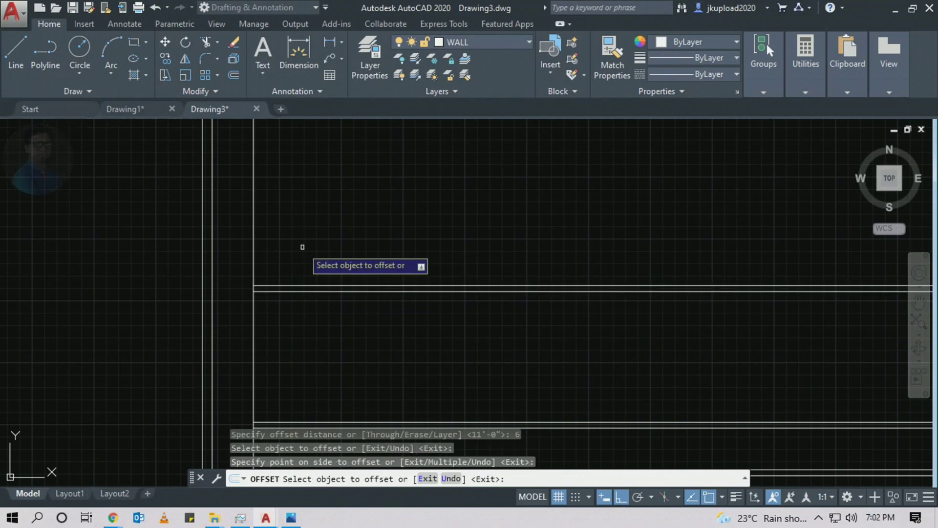
pyautogui.press('Escape')
# Examine the dry balcony's dimensions above the kitchen in the reference floor plan
pyautogui.scroll(-3, 313, 249)
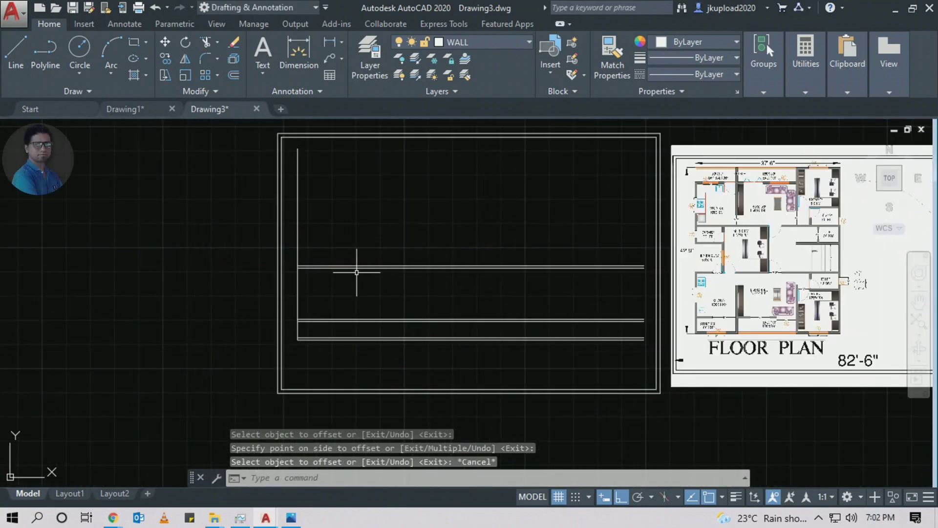
pyautogui.scroll(5, 610, 332)
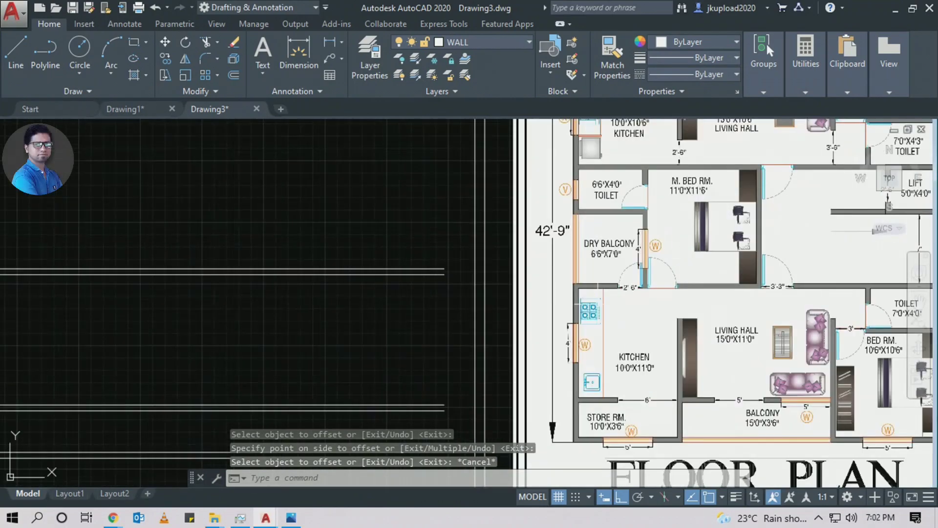
pyautogui.scroll(-3, 610, 332)
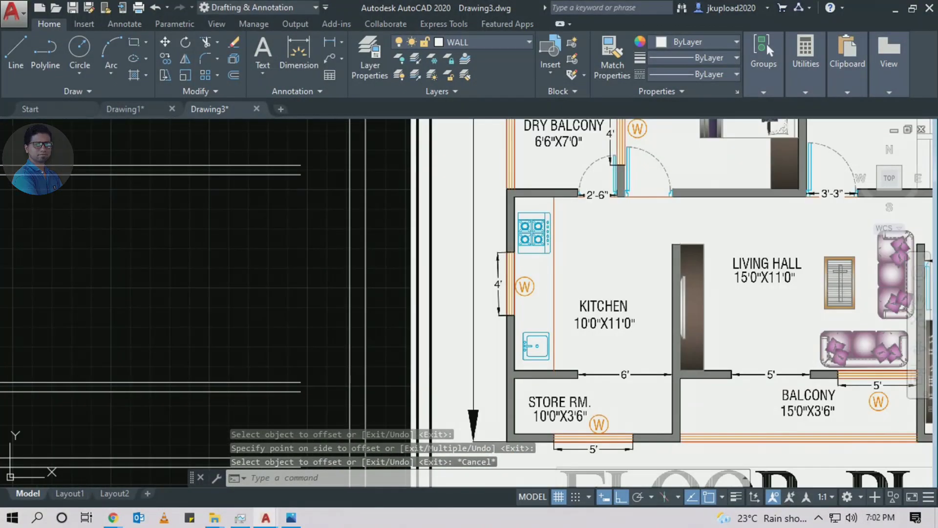
pyautogui.click(528, 228)
pyautogui.press('Escape')
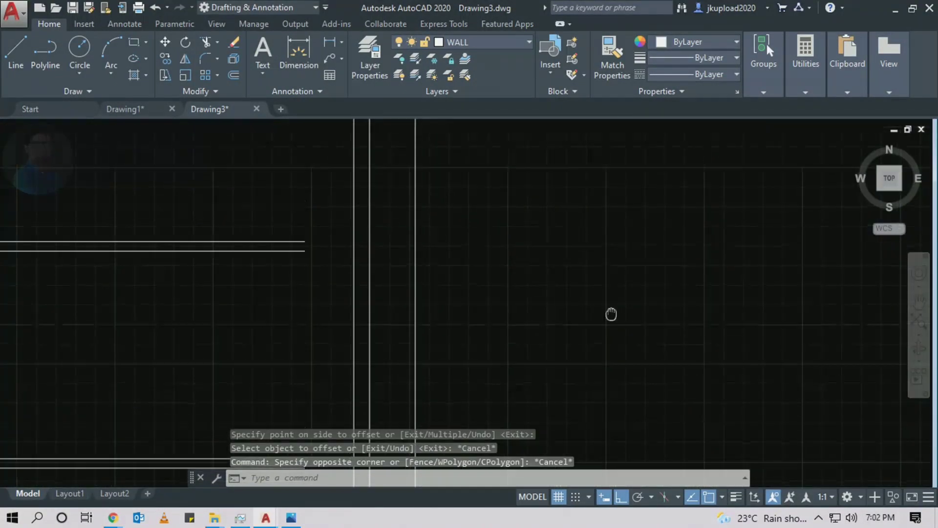
pyautogui.scroll(3, 610, 272)
pyautogui.click(481, 219)
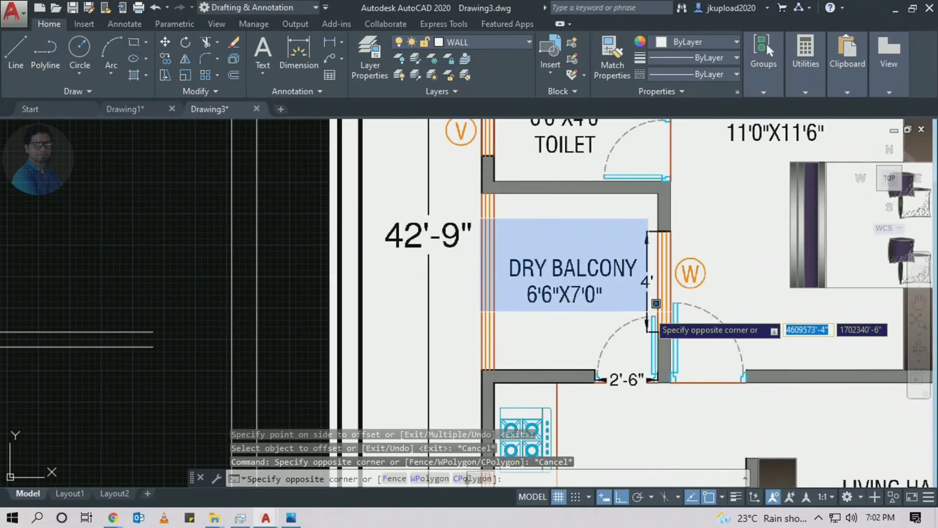
pyautogui.press('Escape')
pyautogui.scroll(4, 576, 307)
pyautogui.click(540, 236)
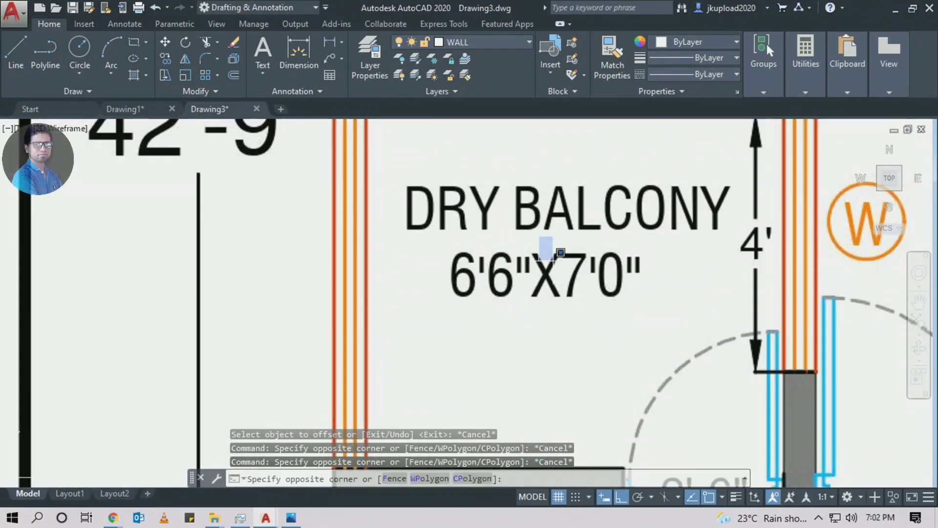
pyautogui.press('Escape')
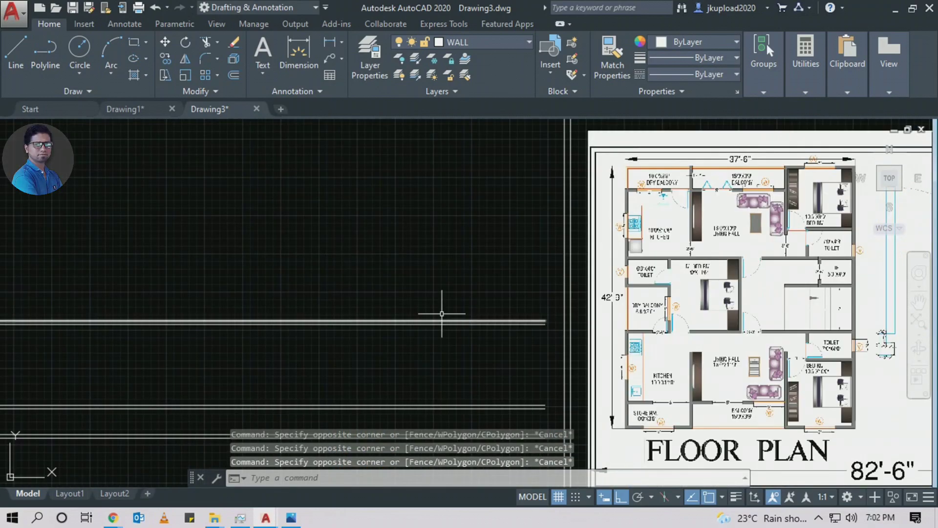
# Offset the kitchen upper wall's top line 7' upward to mark the dry balcony's depth
pyautogui.scroll(3, 440, 366)
pyautogui.write('o')
pyautogui.press('Return')
pyautogui.write("7'")
pyautogui.press('Return')
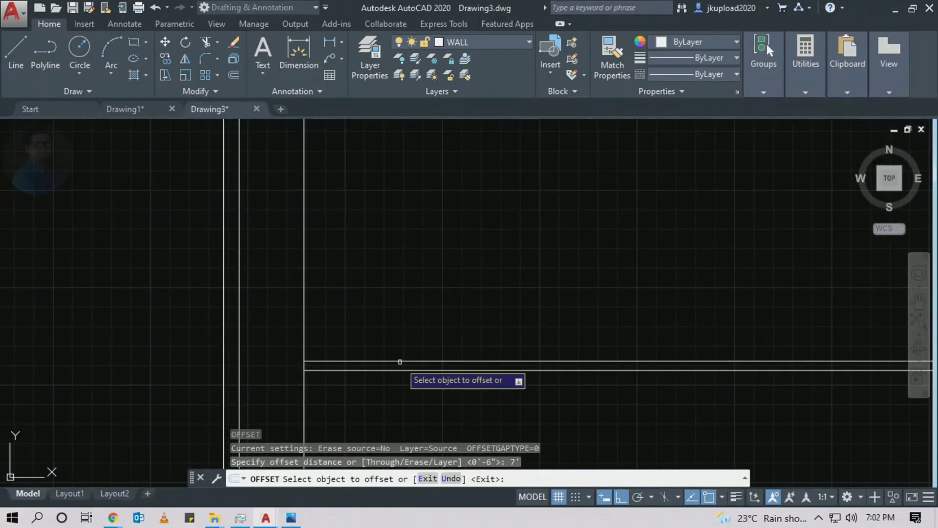
pyautogui.click(401, 362)
pyautogui.click(430, 274)
pyautogui.press('Return')
# Offset the dry balcony's upper line 6 inches upward to form the wall between dry balcony and toilet
pyautogui.moveTo(430, 275); pyautogui.dragTo(430, 289, button='middle')
pyautogui.press('Return')
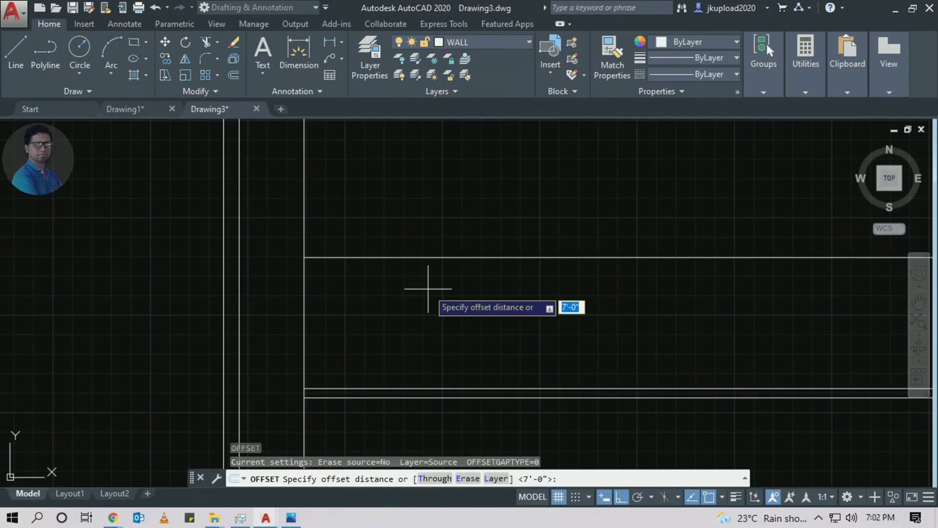
pyautogui.write('6')
pyautogui.press('Return')
pyautogui.click(482, 258)
pyautogui.click(472, 212)
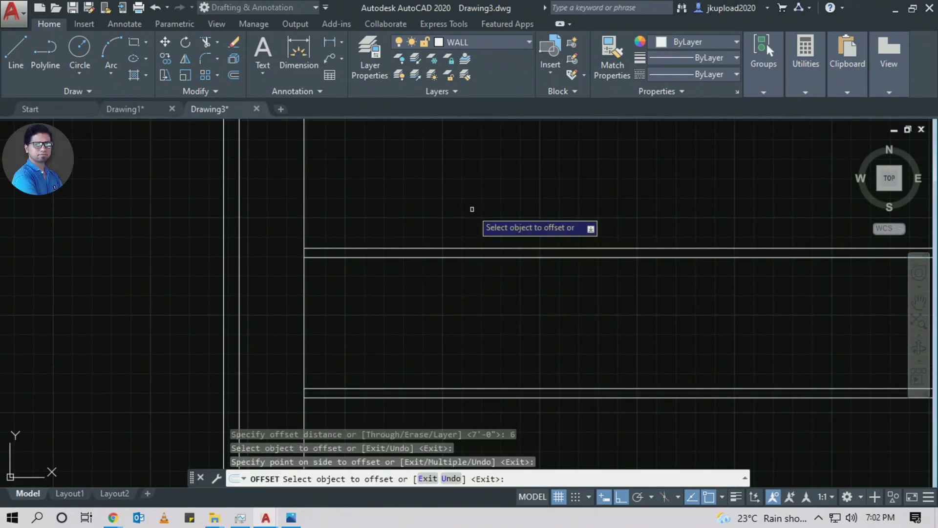
pyautogui.press('Escape')
# Examine the toilet's dimensions above the dry balcony in the reference floor plan
pyautogui.scroll(-5, 402, 262)
pyautogui.scroll(4, 549, 332)
pyautogui.moveTo(471, 279); pyautogui.dragTo(573, 349)
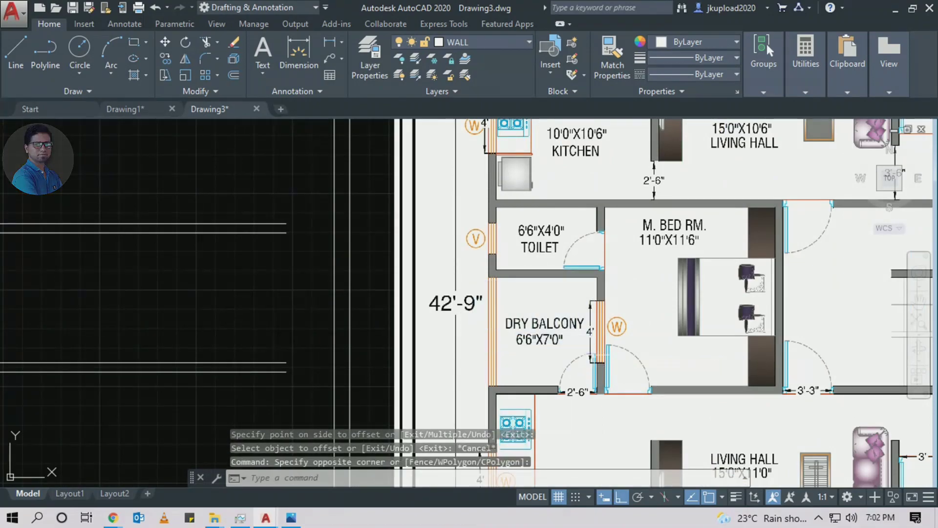
pyautogui.scroll(4, 521, 237)
pyautogui.moveTo(461, 210); pyautogui.dragTo(631, 330)
pyautogui.scroll(3, 577, 284)
pyautogui.moveTo(577, 284); pyautogui.dragTo(706, 471)
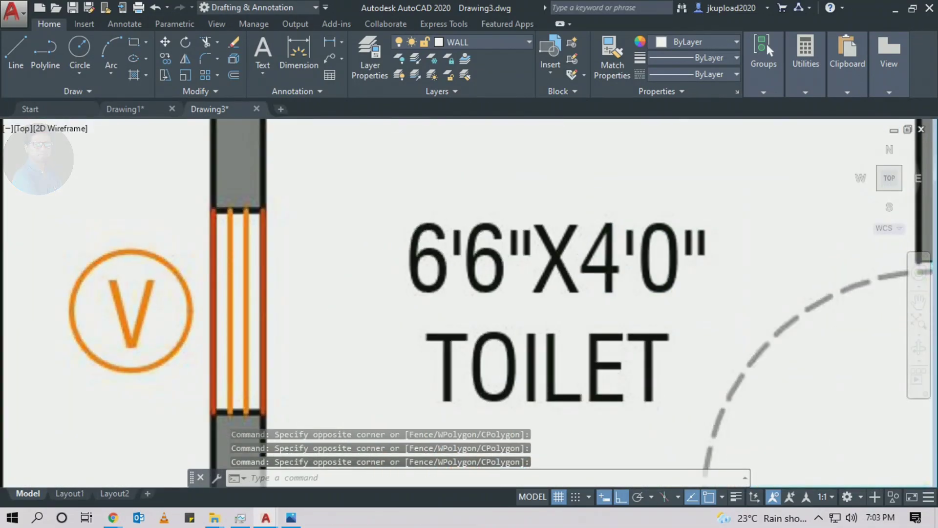
pyautogui.scroll(-6, 394, 287)
pyautogui.scroll(4, 225, 323)
# Offset the top line of the wall between dry balcony and toilet 4' upward to mark the toilet's depth
pyautogui.write('o')
pyautogui.press('Return')
pyautogui.write('4')
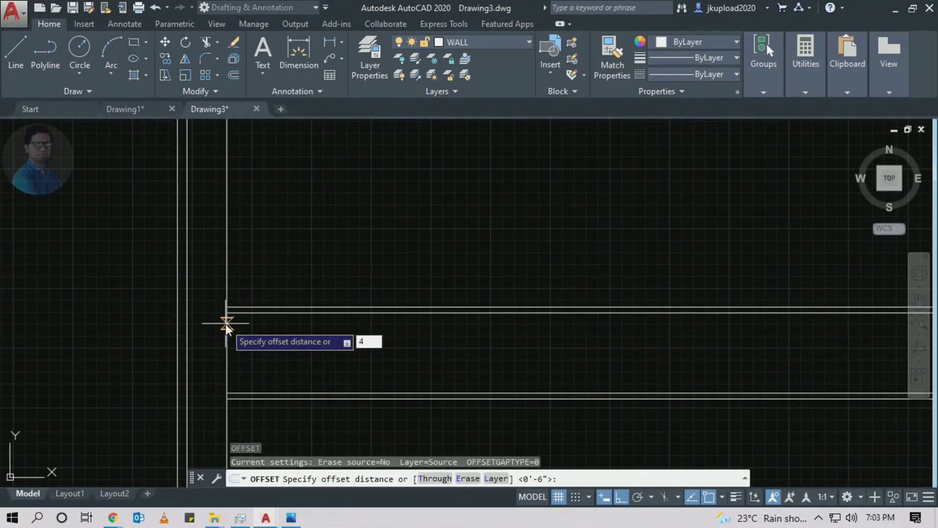
pyautogui.press('Return')
pyautogui.click(242, 306)
pyautogui.click(263, 223)
pyautogui.press('Escape')
# Offset the toilet's upper line 6 inches upward to form the wall between toilet and upper kitchen
pyautogui.scroll(4, 243, 274)
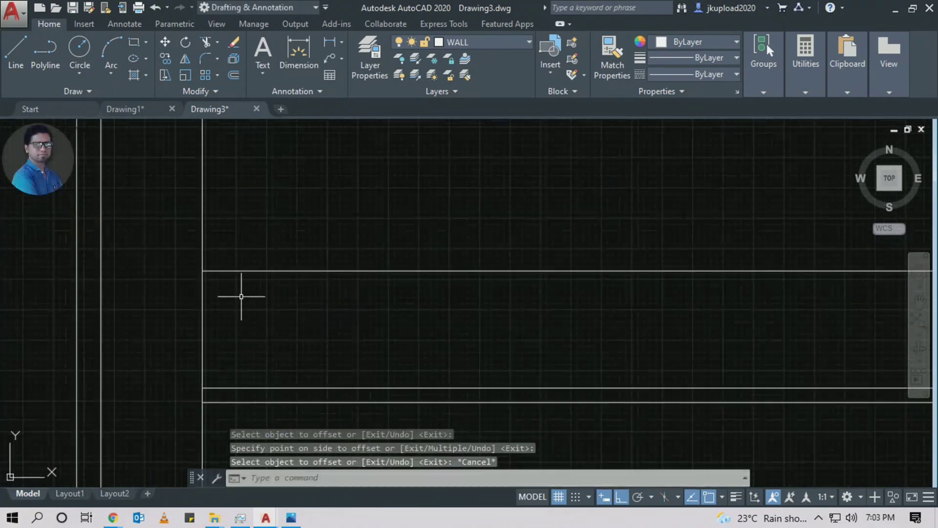
pyautogui.press('Return')
pyautogui.write('6')
pyautogui.press('Return')
pyautogui.click(250, 271)
pyautogui.click(293, 255)
pyautogui.press('Escape')
# Examine the dimensions of the upper kitchen above the toilet in the reference floor plan
pyautogui.scroll(-5, 294, 256)
pyautogui.scroll(4, 518, 317)
pyautogui.scroll(5, 519, 385)
pyautogui.moveTo(519, 384); pyautogui.dragTo(480, 284, button='middle')
pyautogui.doubleClick(529, 335)
pyautogui.scroll(-5, 563, 362)
pyautogui.doubleClick(557, 272)
pyautogui.scroll(5, 561, 289)
pyautogui.scroll(-8, 514, 304)
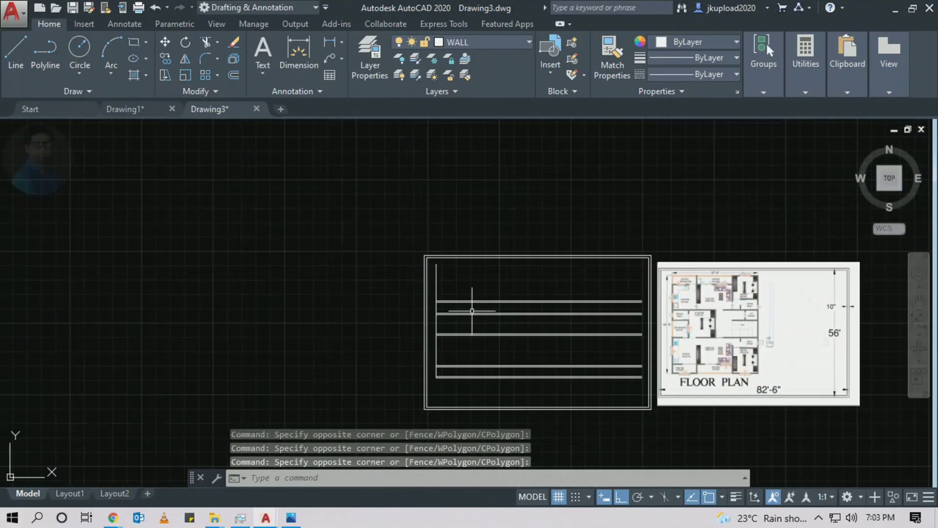
# Offset the top line of the toilet's upper wall 10'6" upward to mark the upper kitchen's depth
pyautogui.scroll(6, 458, 328)
pyautogui.press('Return')
pyautogui.write('10\'6"')
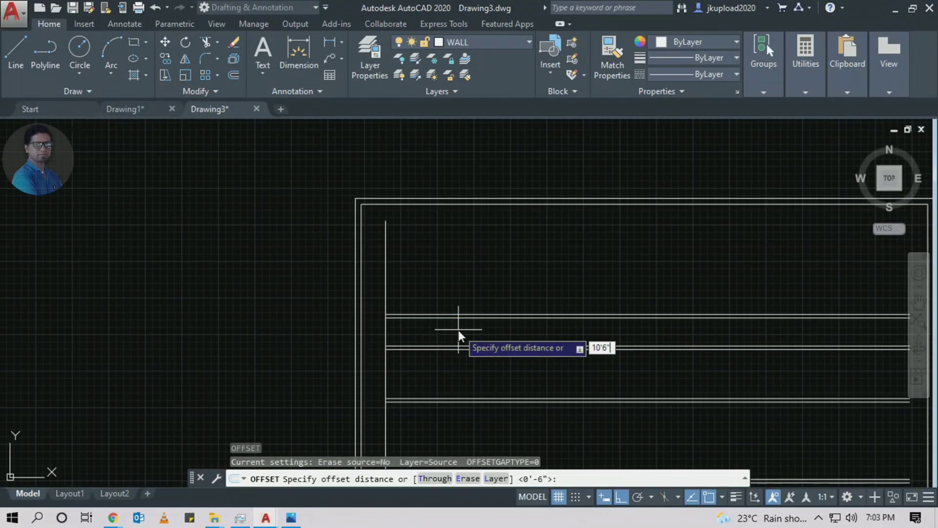
pyautogui.press('Return')
pyautogui.click(425, 315)
pyautogui.click(427, 258)
# Offset the upper kitchen's top line 6 inches upward to form the wall between kitchen and upper dry balcony
pyautogui.scroll(-5, 567, 293)
pyautogui.scroll(3, 662, 302)
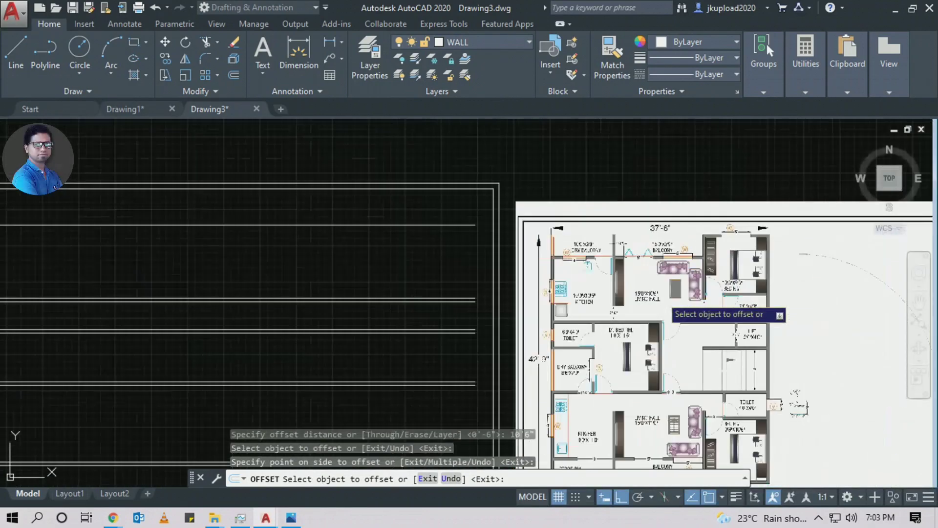
pyautogui.scroll(-4, 667, 307)
pyautogui.scroll(4, 481, 279)
pyautogui.press('Return')
pyautogui.write('o')
pyautogui.press('Return')
pyautogui.press('Return')
pyautogui.click(570, 239)
pyautogui.click(579, 227)
pyautogui.press('Return')
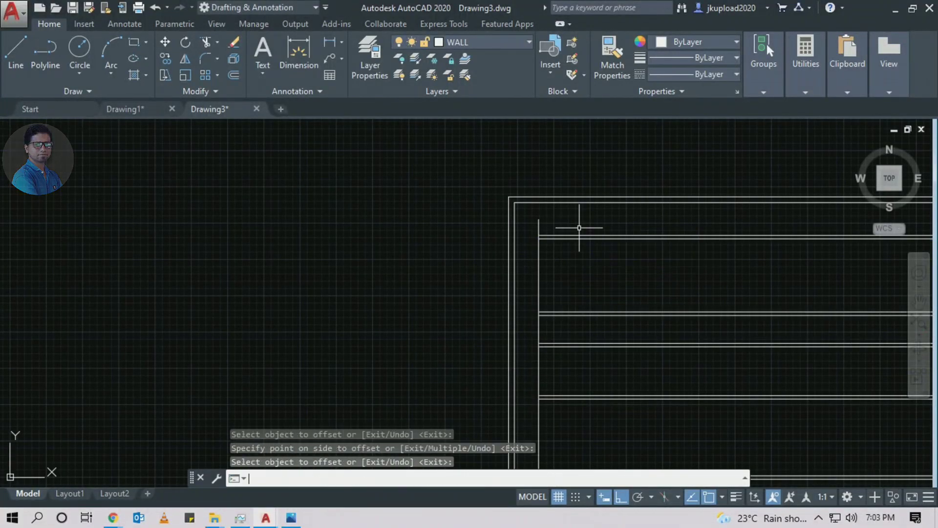
# Check the upper dry balcony's depth in the reference plan and offset the kitchen wall's top line 3'3" upward
pyautogui.scroll(-3, 579, 228)
pyautogui.scroll(3, 537, 245)
pyautogui.scroll(4, 495, 223)
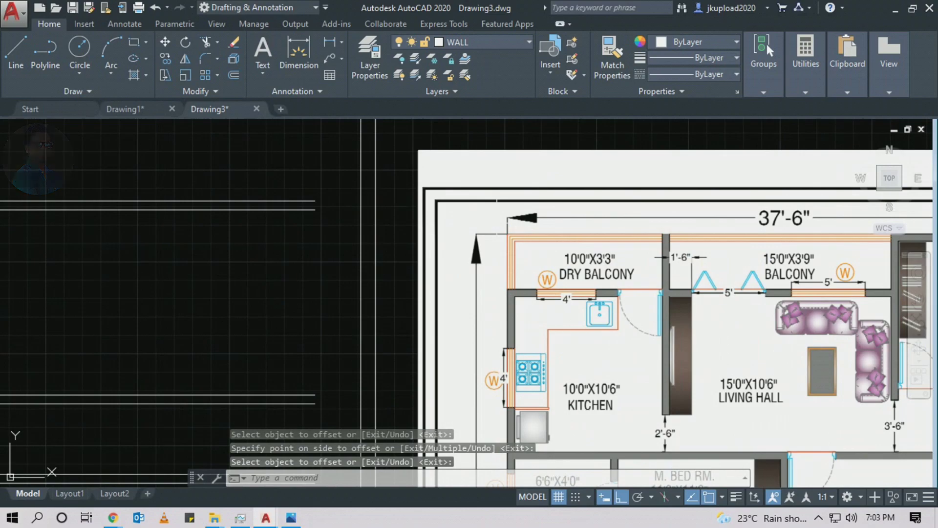
pyautogui.scroll(5, 618, 278)
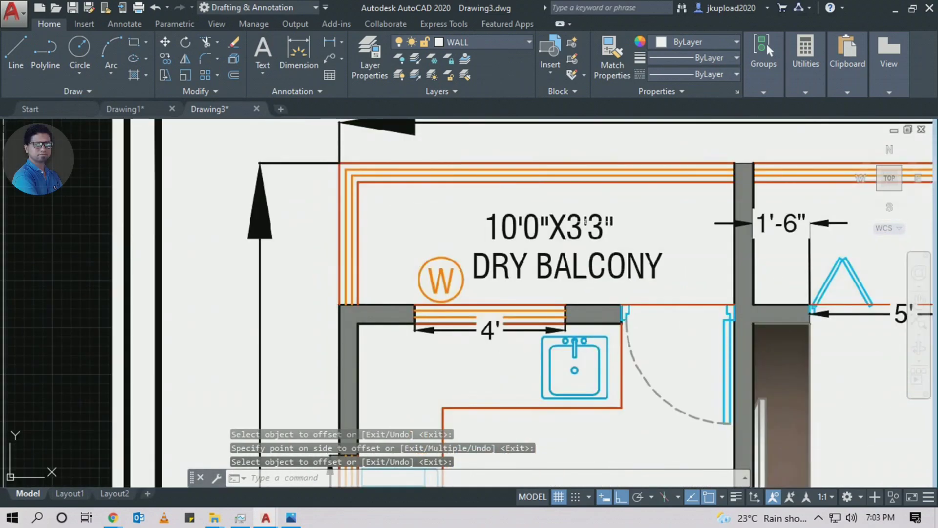
pyautogui.scroll(-4, 307, 289)
pyautogui.scroll(6, 400, 306)
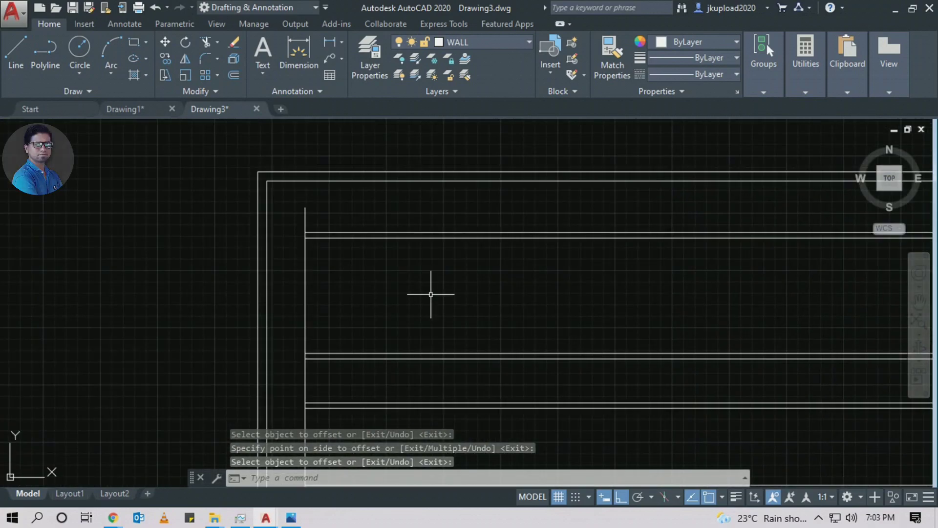
pyautogui.moveTo(253, 235); pyautogui.dragTo(219, 299, button='middle')
pyautogui.press('Return')
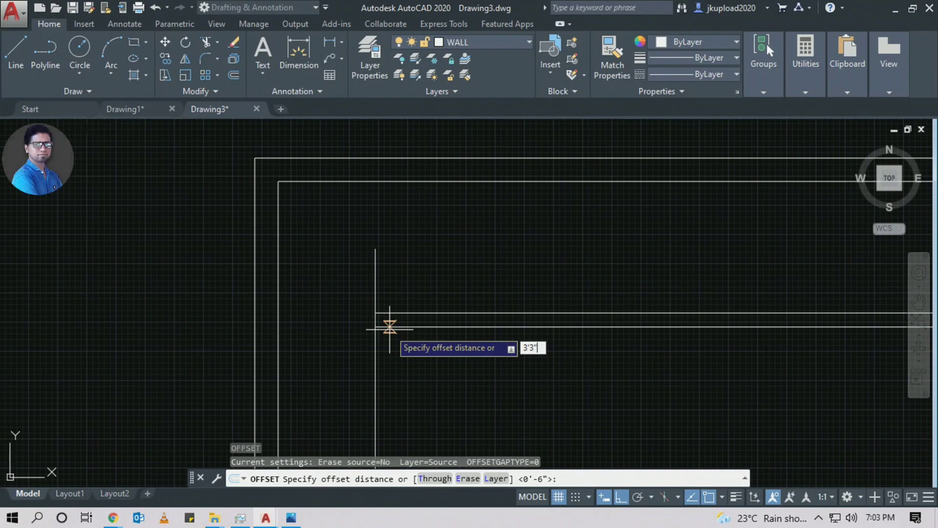
pyautogui.write('3\'3"')
pyautogui.press('Return')
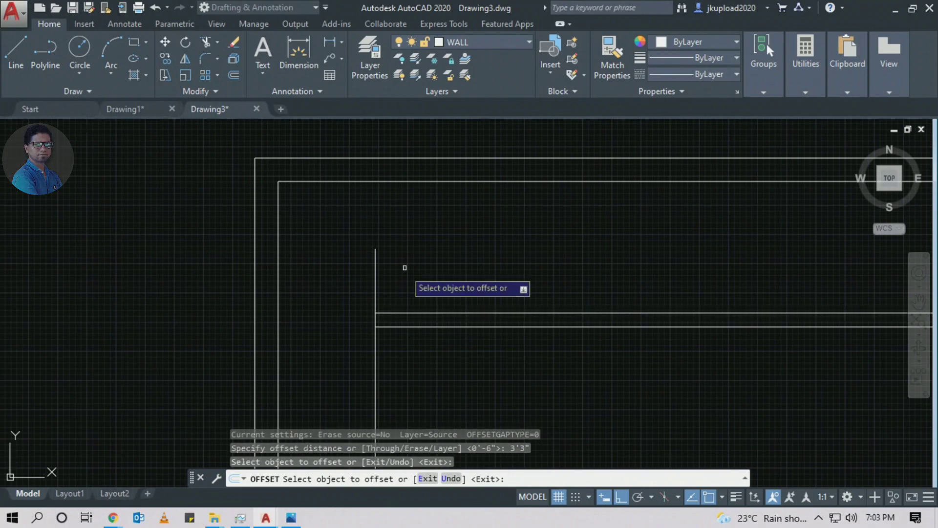
pyautogui.click(398, 313)
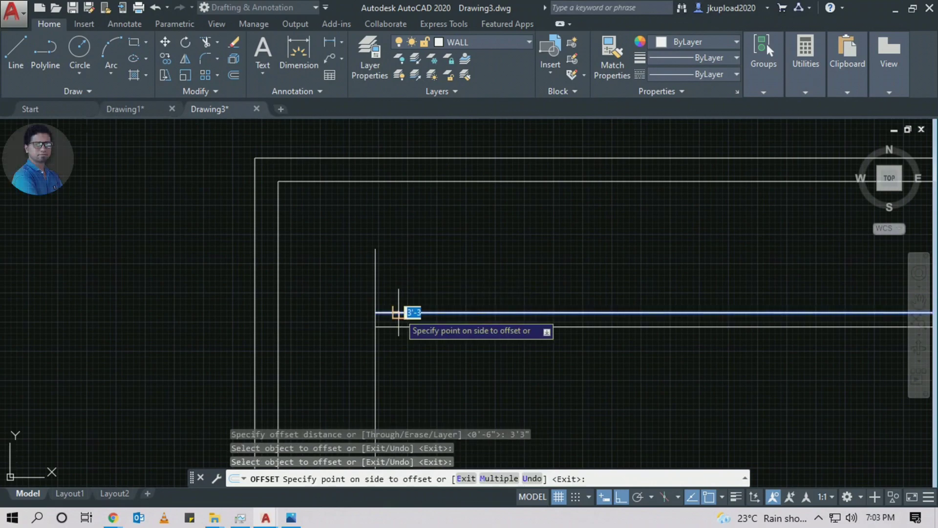
pyautogui.click(411, 241)
pyautogui.press('Return')
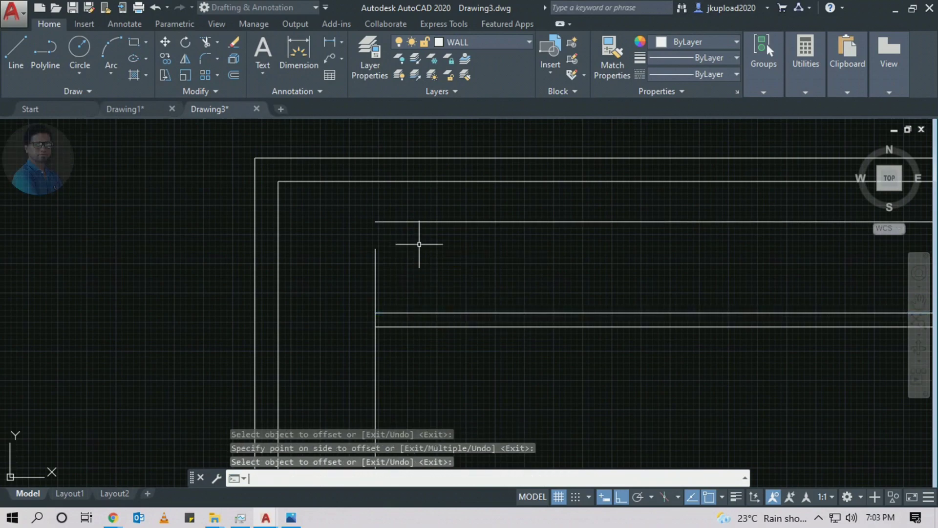
# Offset the upper dry balcony's top line 6 inches upward to form the plan's topmost wall
pyautogui.moveTo(419, 244); pyautogui.dragTo(410, 324, button='middle')
pyautogui.write('o')
pyautogui.press('Return')
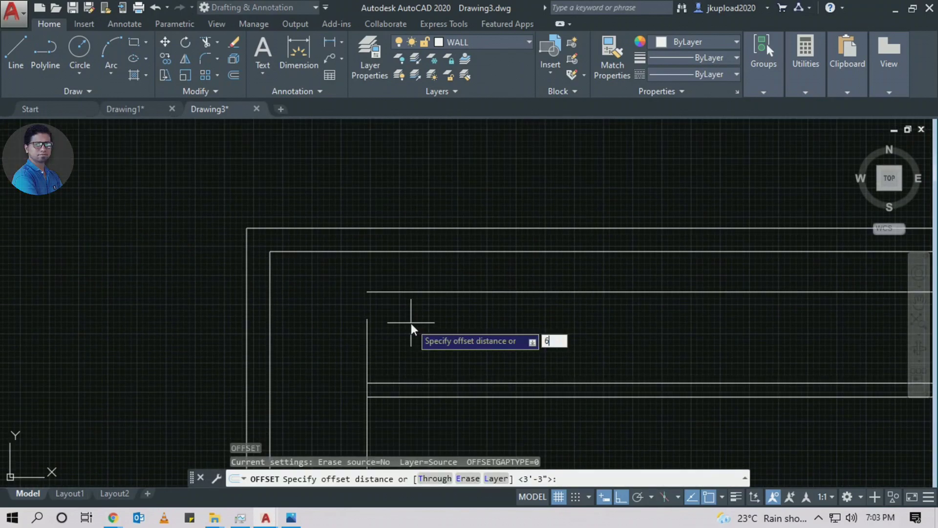
pyautogui.press('Return')
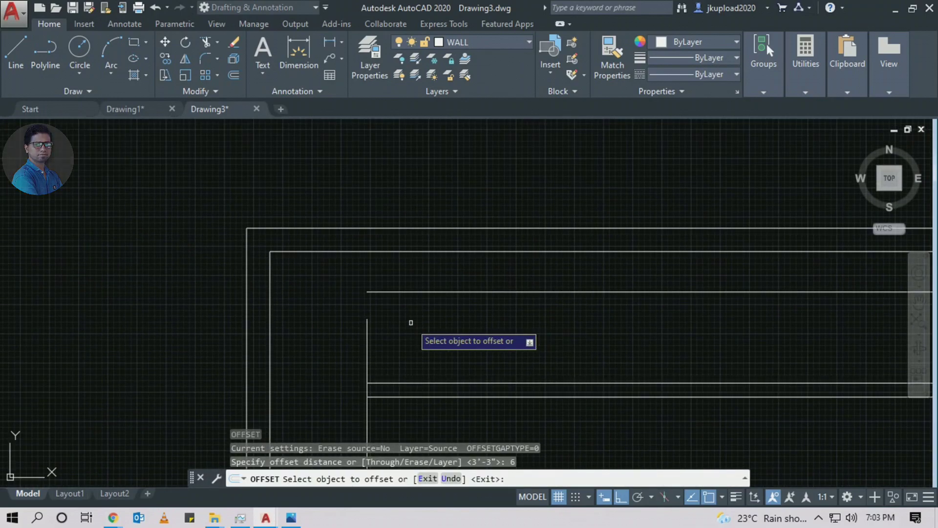
pyautogui.click(415, 293)
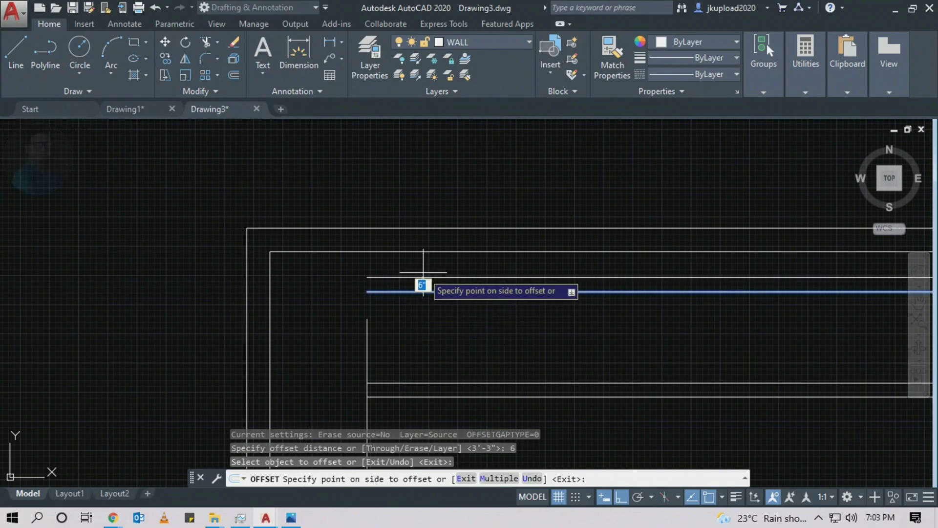
pyautogui.click(423, 272)
pyautogui.press('Return')
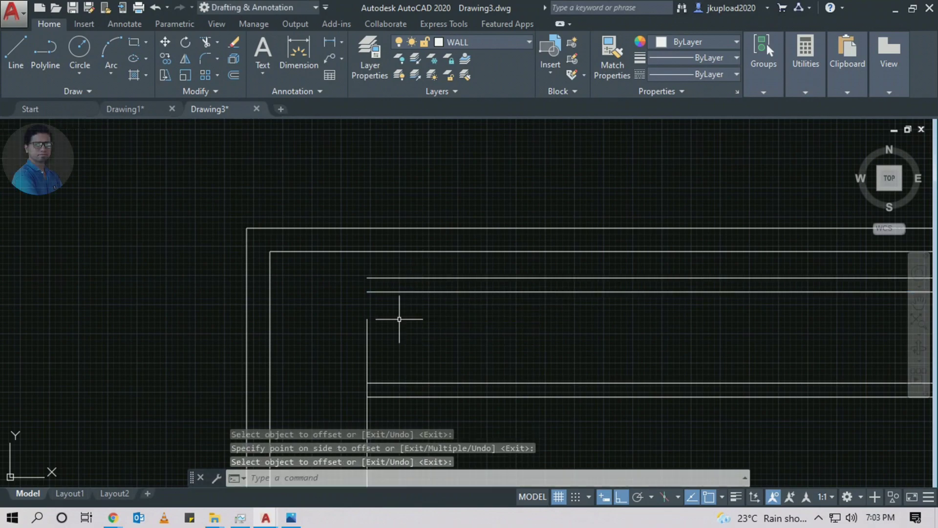
pyautogui.write('EX')
pyautogui.press('Escape')
pyautogui.scroll(-2, 384, 309)
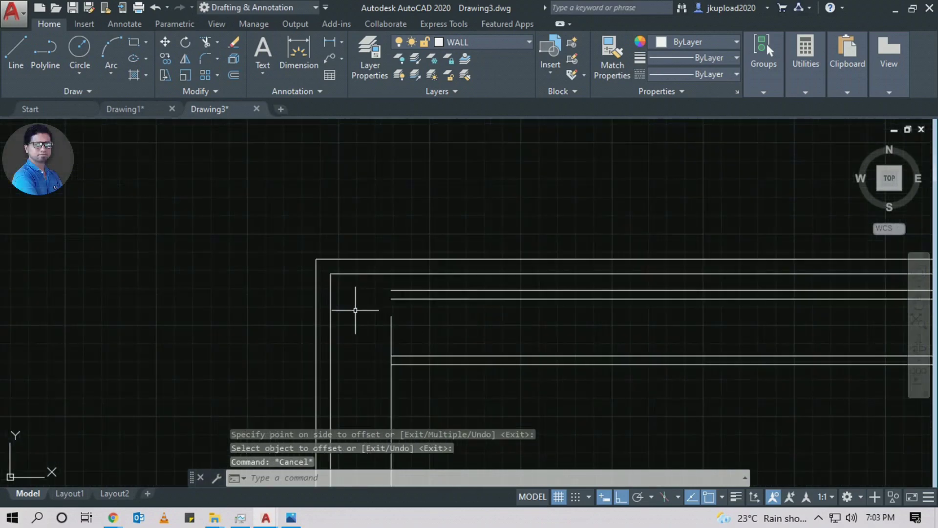
pyautogui.scroll(2, 384, 323)
pyautogui.click(391, 318)
pyautogui.click(399, 274)
pyautogui.press('Escape')
pyautogui.click(388, 276)
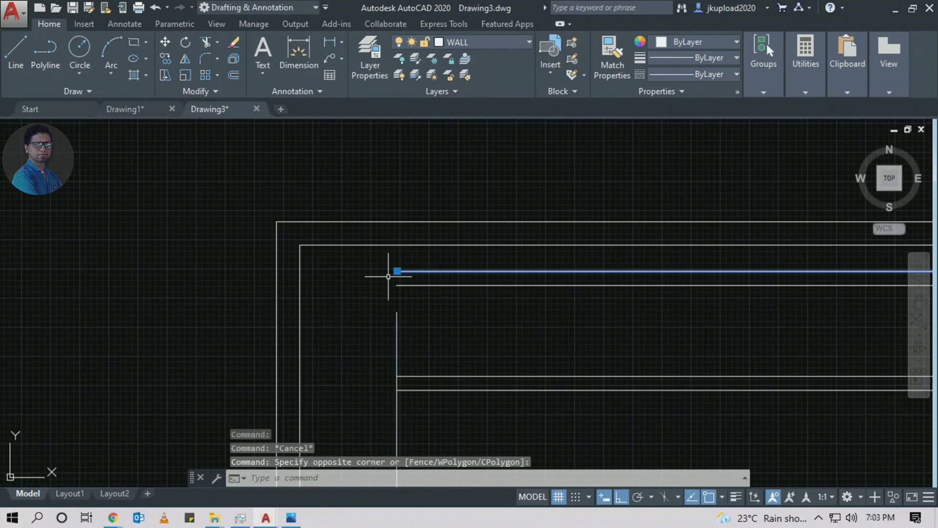
pyautogui.press('Escape')
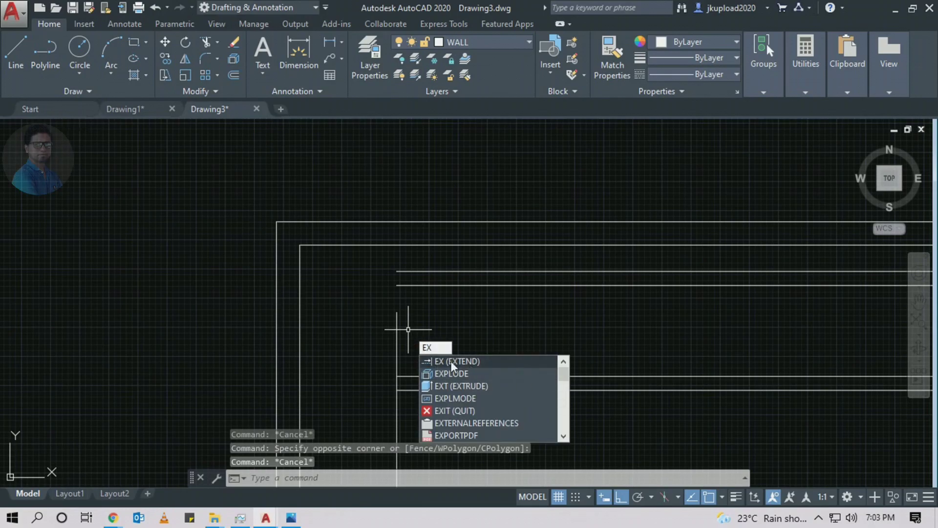
pyautogui.press('Escape')
pyautogui.moveTo(424, 342); pyautogui.dragTo(386, 345, button='middle')
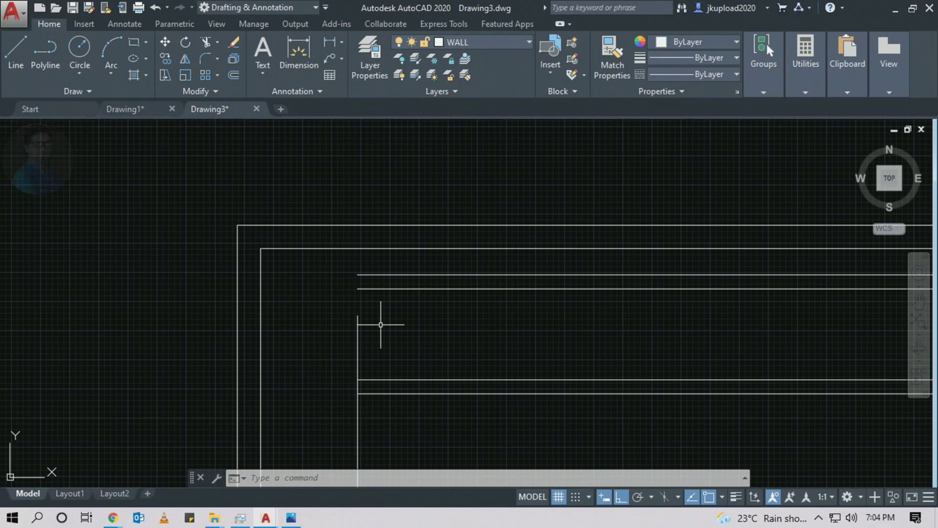
# Fillet the left vertical wall line and the topmost horizontal line with radius 0 to form a sharp corner
pyautogui.press('Return')
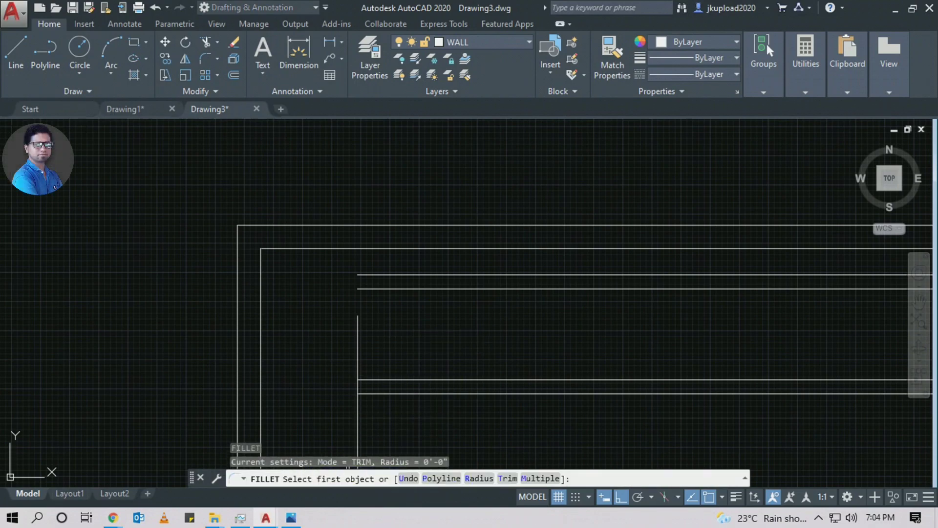
pyautogui.write('R')
pyautogui.press('Return')
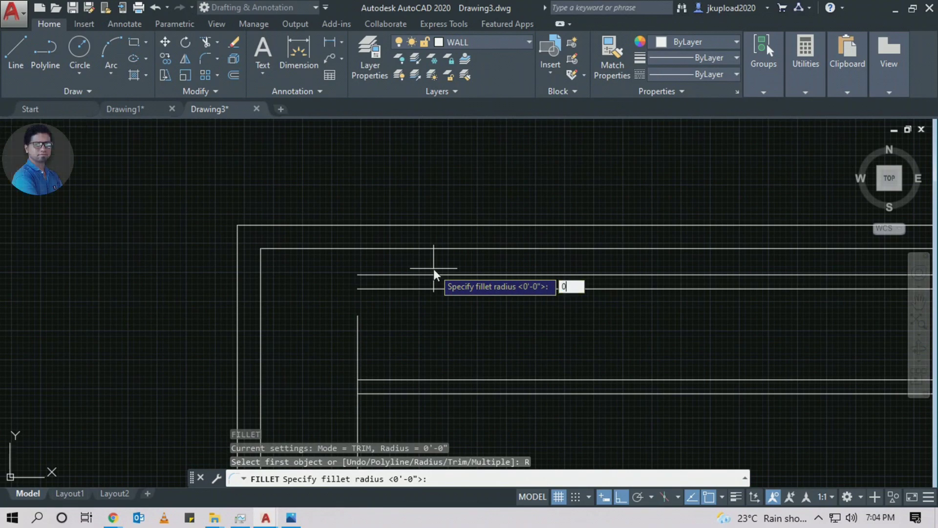
pyautogui.write('0')
pyautogui.press('Return')
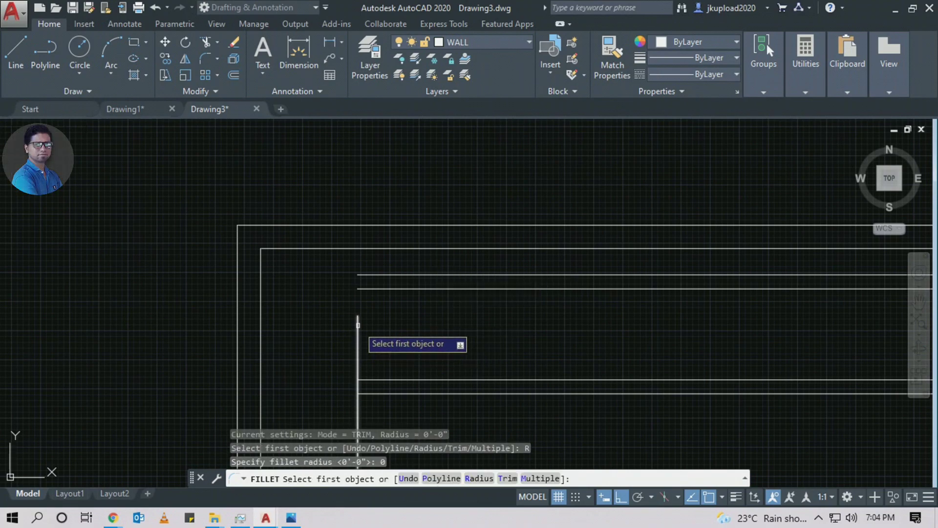
pyautogui.click(370, 289)
pyautogui.click(373, 274)
pyautogui.press('Return')
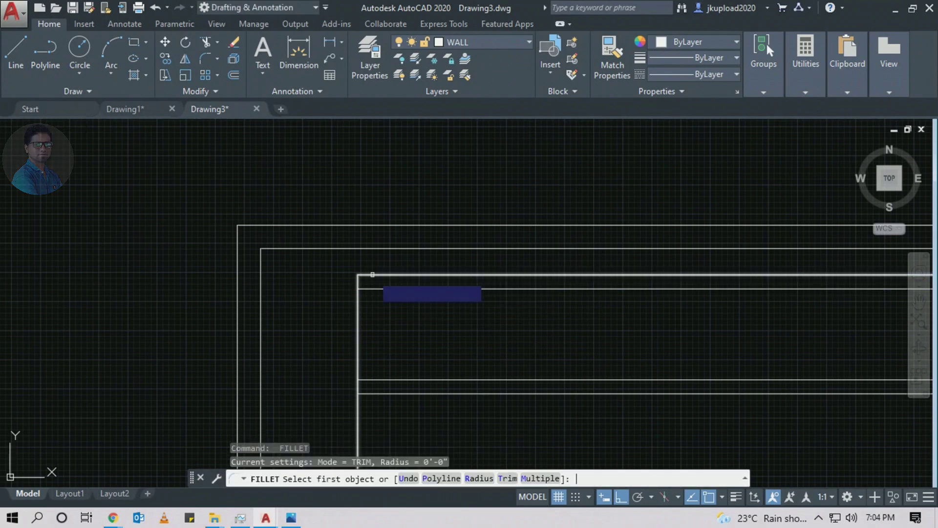
pyautogui.press('Escape')
# Explode the joined outline of the left vertical wall line and topmost horizontal line into separate lines
pyautogui.click(358, 291)
pyautogui.scroll(3, 450, 308)
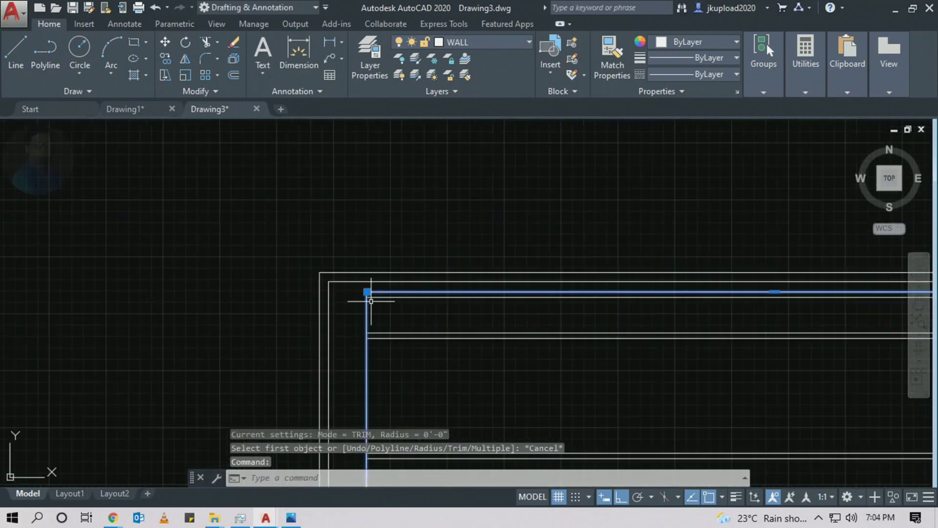
pyautogui.scroll(-5, 450, 308)
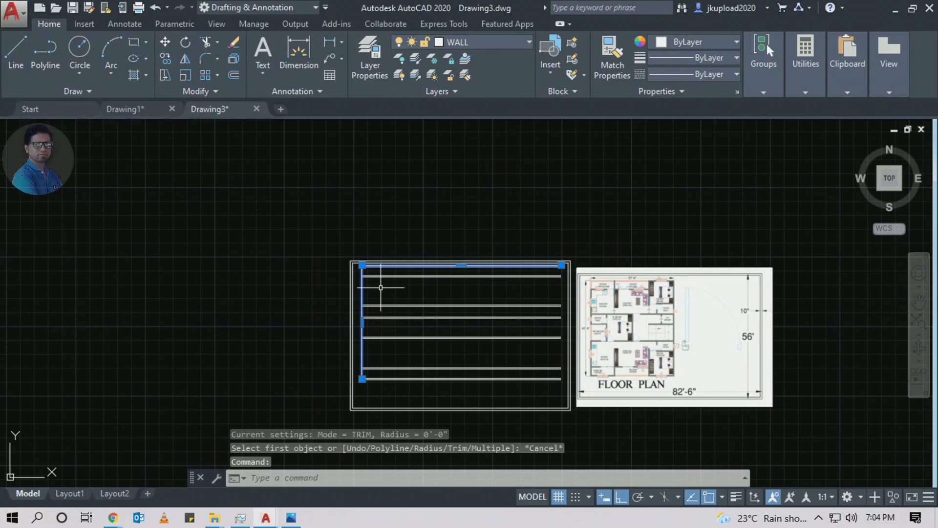
pyautogui.write('x')
pyautogui.press('Return')
pyautogui.scroll(3, 376, 293)
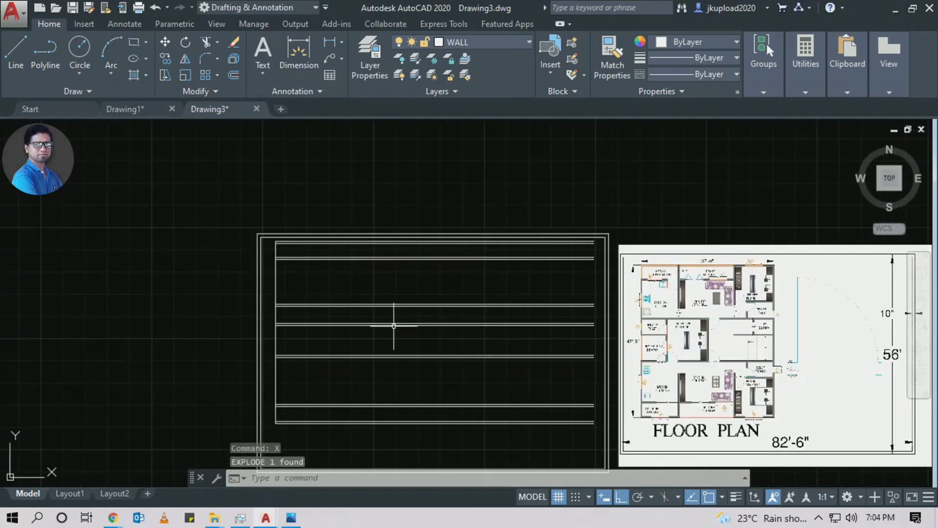
# Examine the room widths across the upper part of the reference plan, from the kitchen and living hall to the bedroom
pyautogui.moveTo(364, 318); pyautogui.dragTo(356, 271, button='middle')
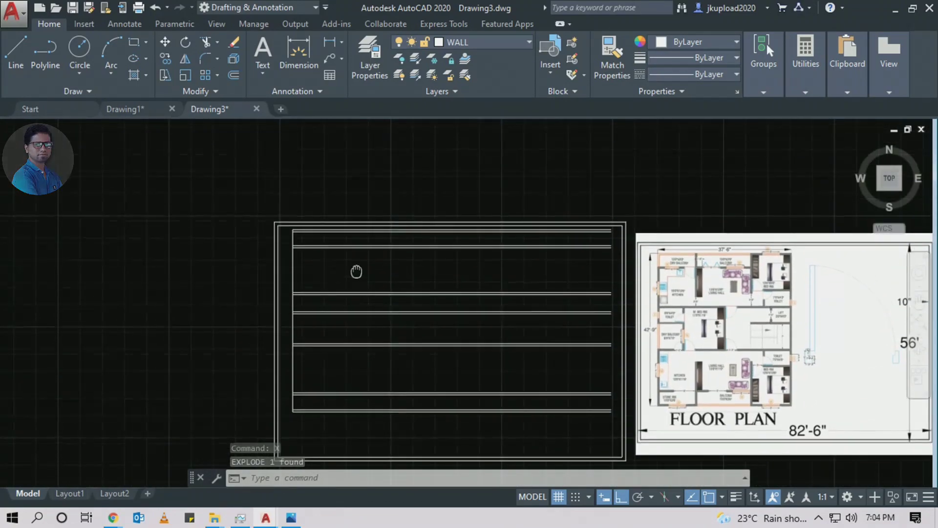
pyautogui.click(259, 195)
pyautogui.press('Escape')
pyautogui.scroll(2, 632, 292)
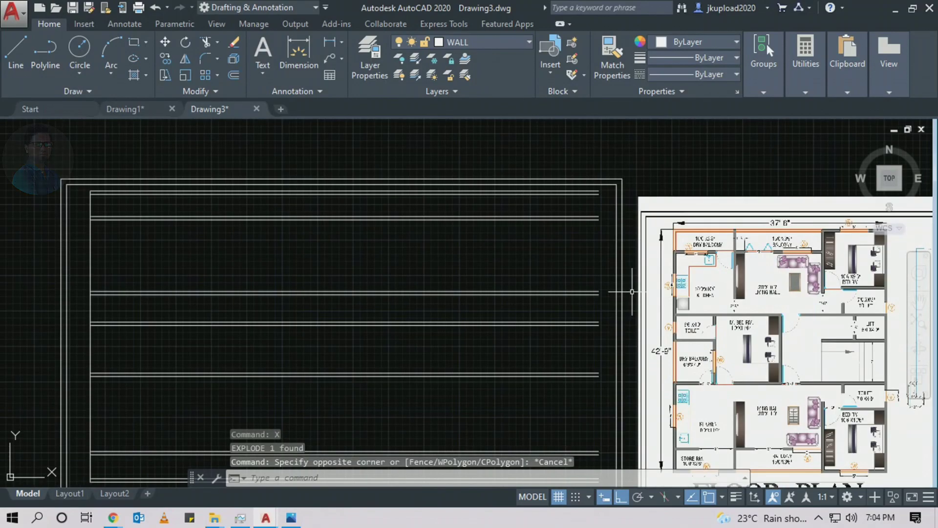
pyautogui.scroll(3, 633, 292)
pyautogui.click(499, 155)
pyautogui.press('Escape')
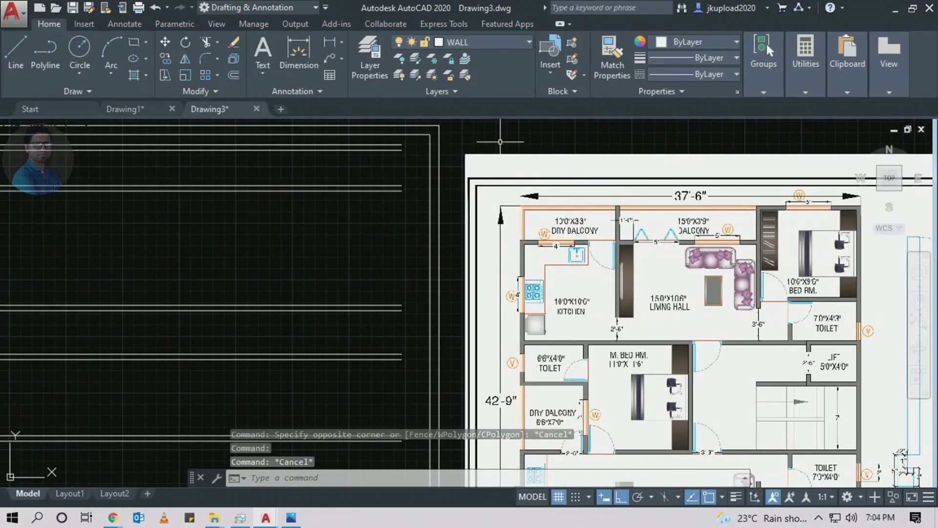
pyautogui.click(499, 146)
pyautogui.scroll(-4, 557, 293)
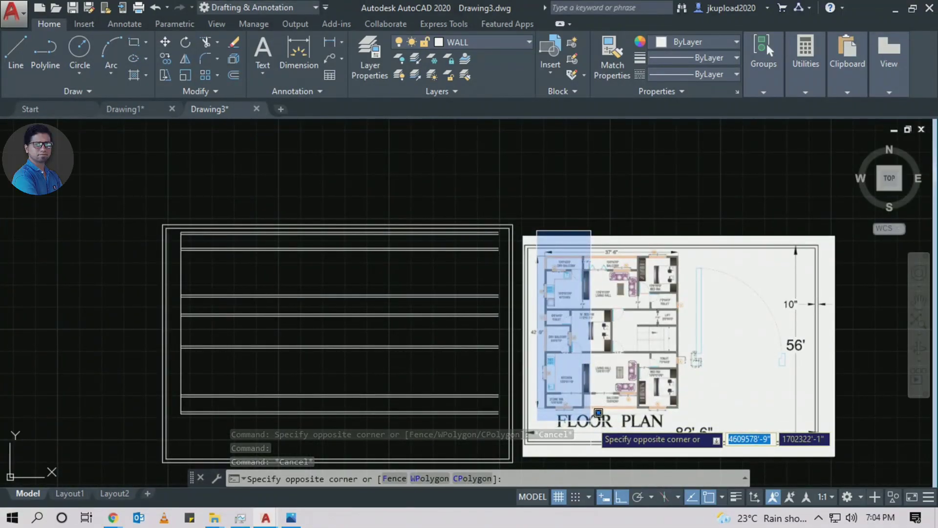
pyautogui.press('Escape')
pyautogui.scroll(2, 535, 241)
pyautogui.click(531, 213)
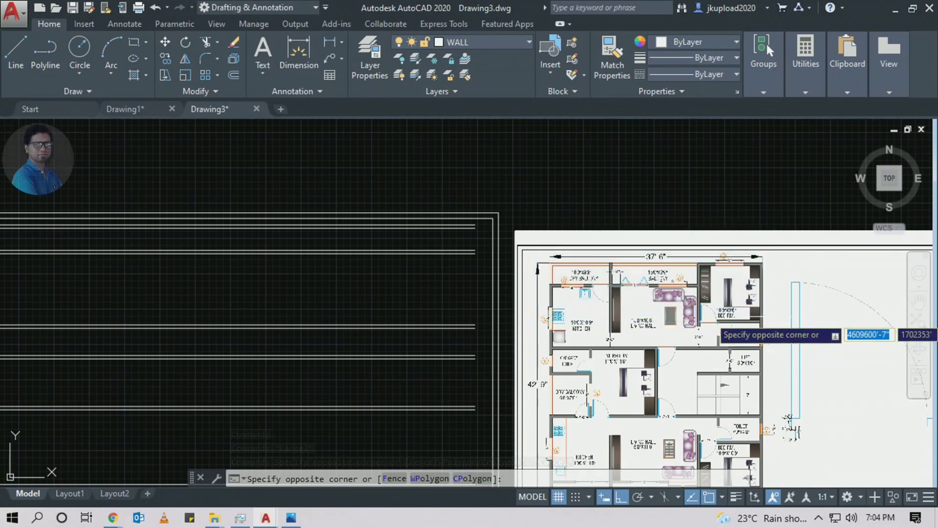
pyautogui.press('Escape')
pyautogui.scroll(4, 620, 289)
pyautogui.scroll(-5, 611, 315)
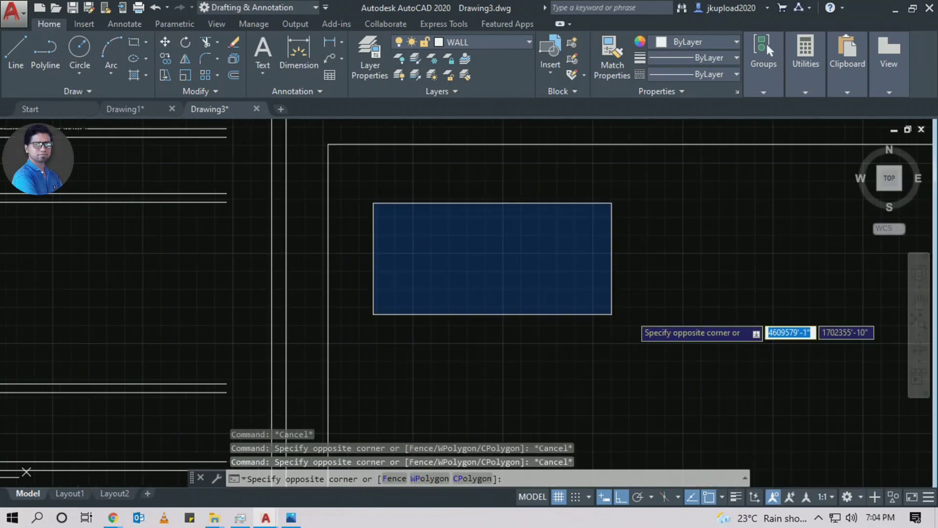
pyautogui.press('Escape')
pyautogui.scroll(3, 528, 270)
pyautogui.scroll(-5, 345, 293)
pyautogui.scroll(5, 272, 231)
# Offset the left vertical wall line by 6 inches for thickness, 10' for the dry balcony's width and 6 inches for its partition
pyautogui.write('O')
pyautogui.press('Return')
pyautogui.press('Return')
pyautogui.click(440, 296)
pyautogui.click(549, 264)
pyautogui.scroll(3, 548, 263)
pyautogui.press('Return')
pyautogui.press('Return')
pyautogui.press('Return')
pyautogui.press('Return')
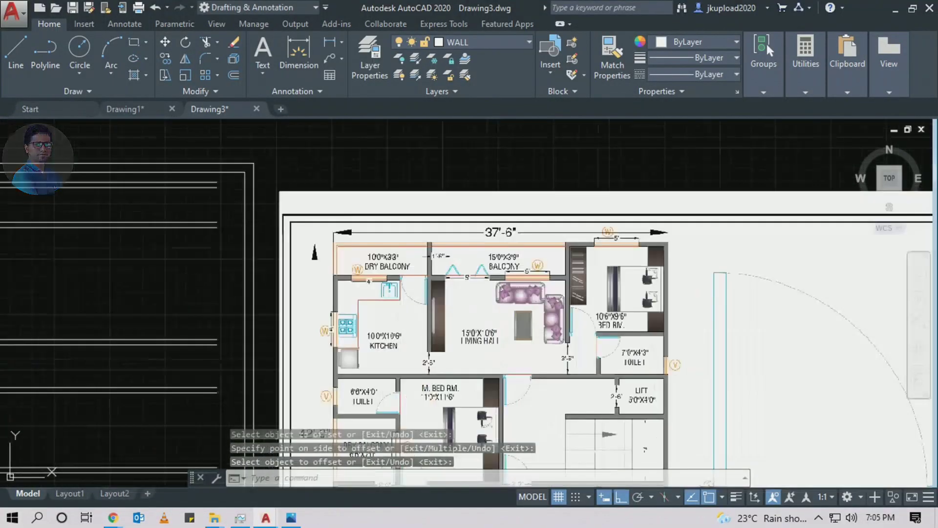
# Check the upper balcony's width in the reference plan and offset the first partition 15' to the right, adding a 6-inch wall thickness
pyautogui.click(387, 220)
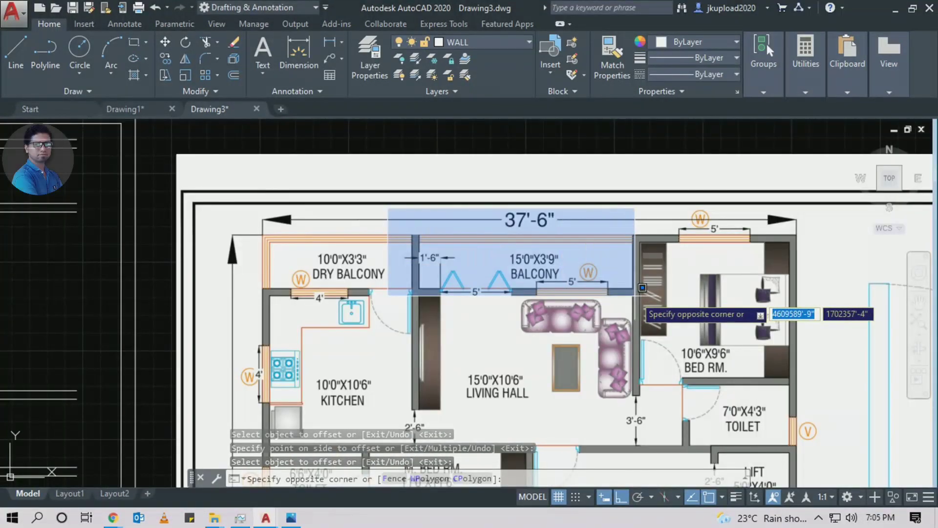
pyautogui.scroll(5, 635, 284)
pyautogui.press('Escape')
pyautogui.press('Return')
pyautogui.press('Return')
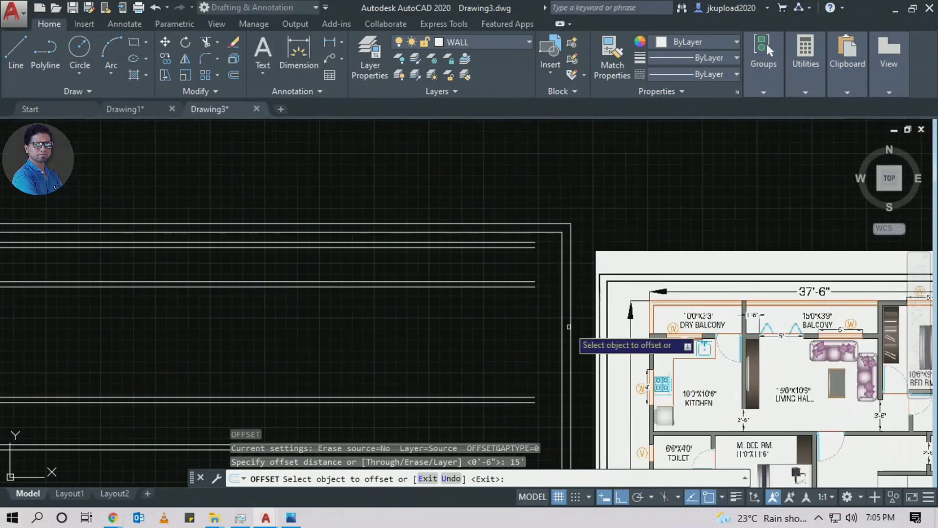
pyautogui.click(324, 299)
pyautogui.click(342, 313)
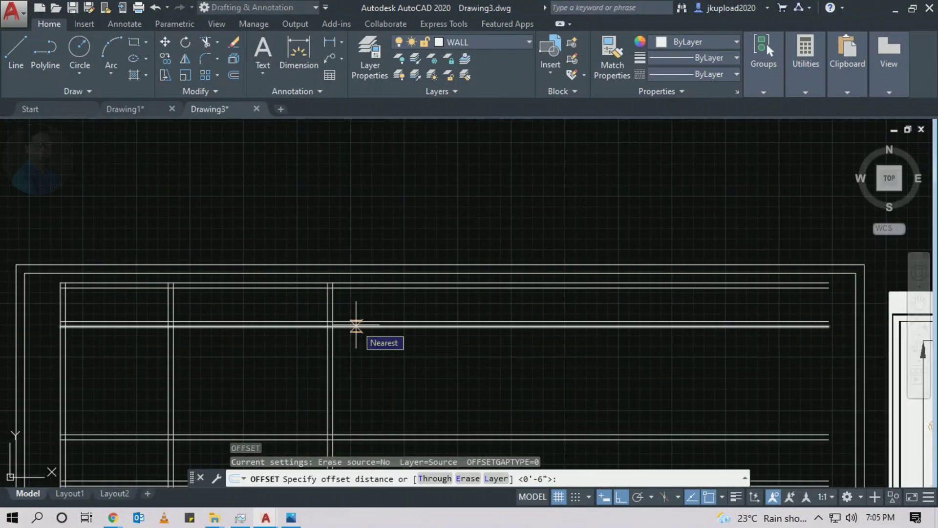
# Offset the second partition 10'6" to the right for the bedroom's width, and offset that line 6 inches to form the outer right wall
pyautogui.press('Return')
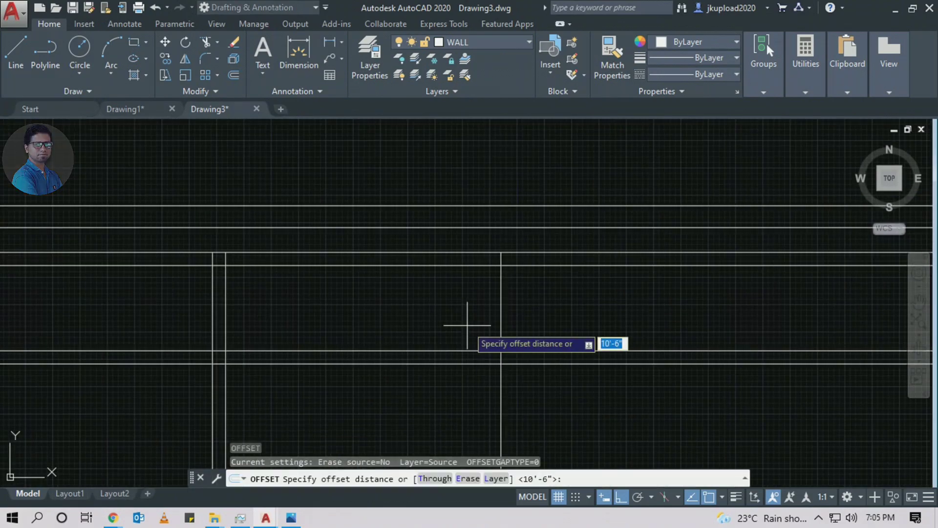
pyautogui.press('Return')
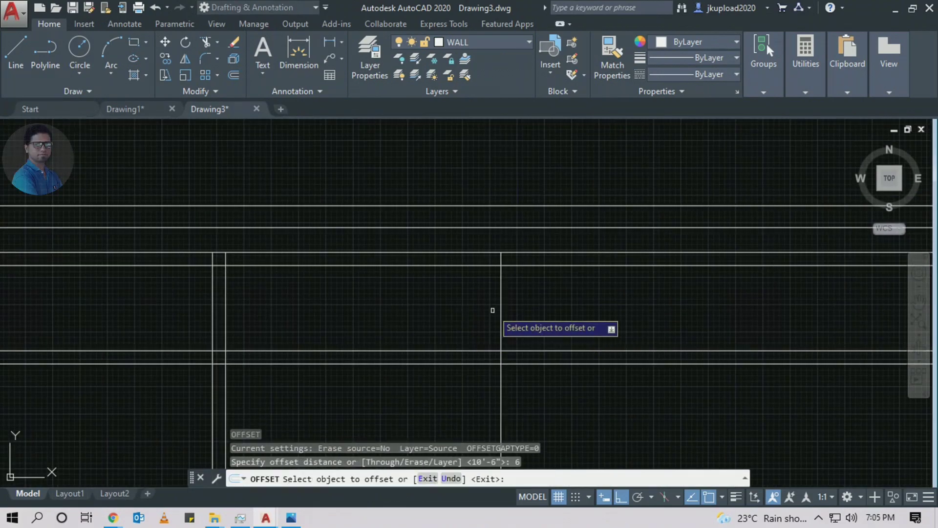
pyautogui.click(501, 303)
pyautogui.click(537, 303)
pyautogui.press('Return')
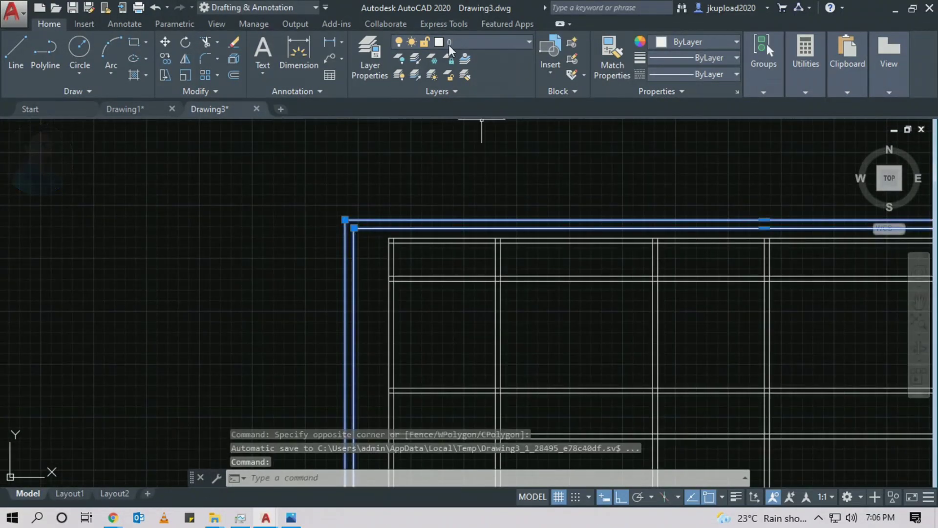
# Assign the double border rectangles around the plan to the orange-coloured layer
pyautogui.click(448, 42)
pyautogui.click(454, 105)
pyautogui.press('Escape')
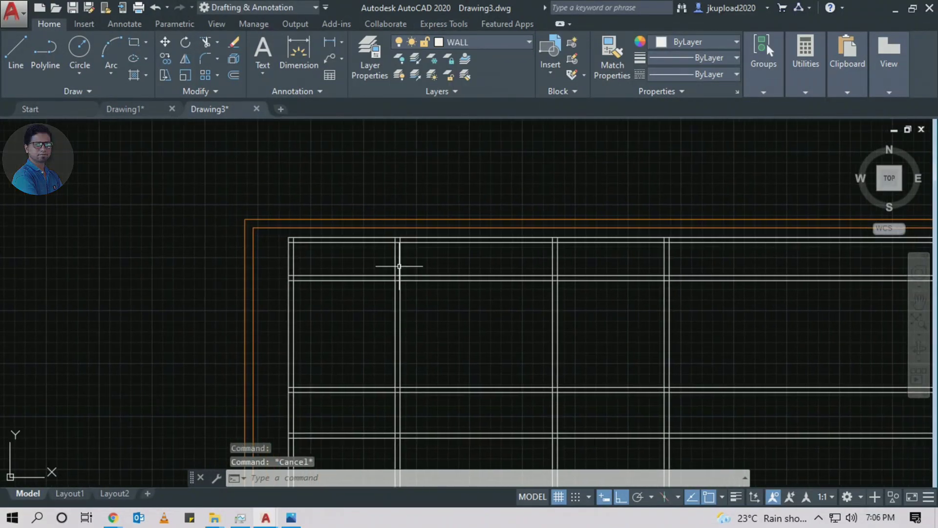
# Examine the vertical wall lines and the horizontal line ends running past the rightmost vertical wall
pyautogui.scroll(-4, 549, 299)
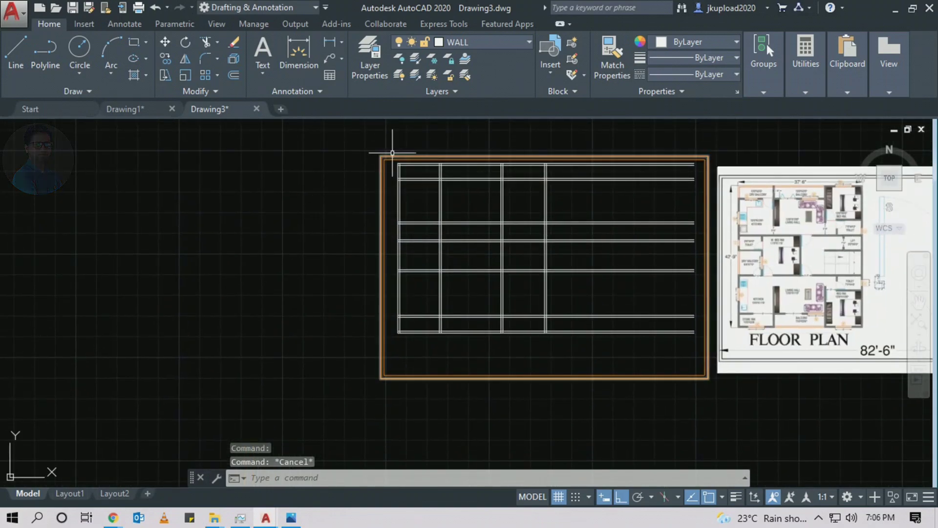
pyautogui.click(381, 134)
pyautogui.click(560, 338)
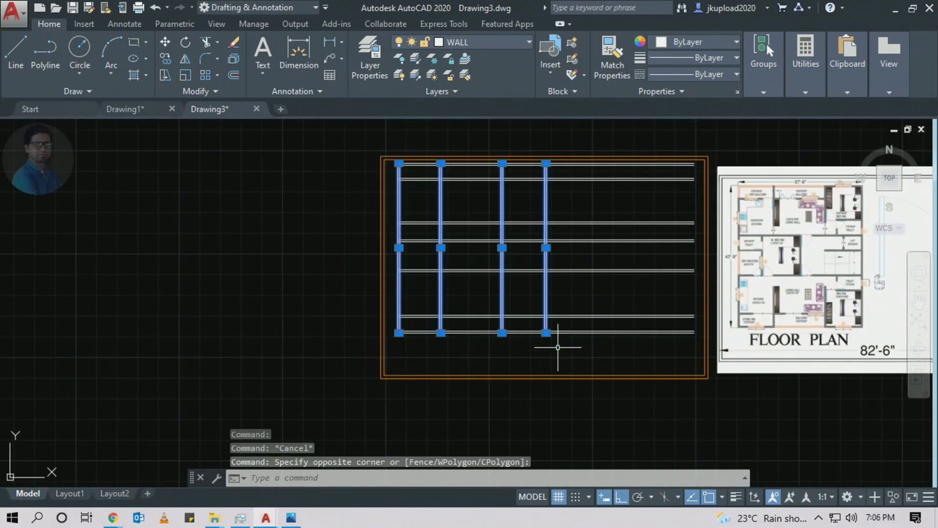
pyautogui.moveTo(562, 354); pyautogui.dragTo(492, 354, button='middle')
pyautogui.press('Escape')
pyautogui.click(313, 132)
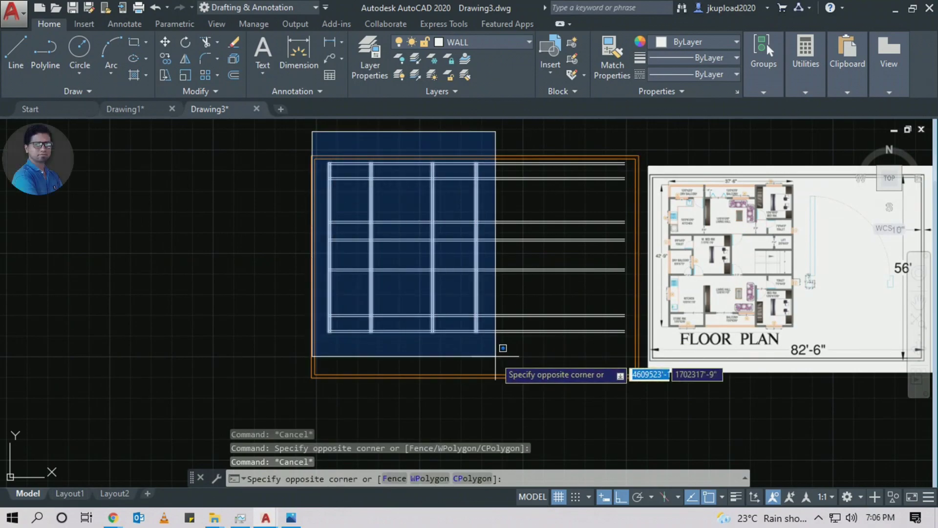
pyautogui.press('Escape')
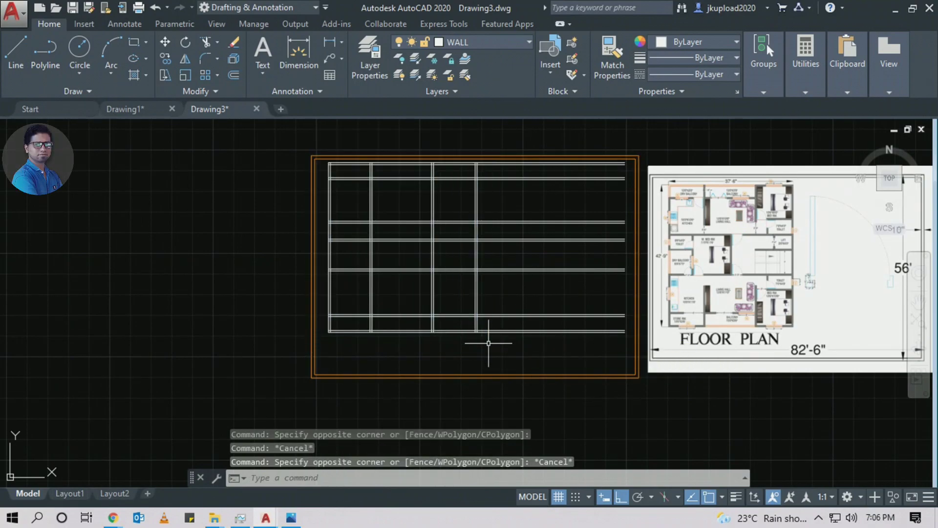
pyautogui.click(456, 139)
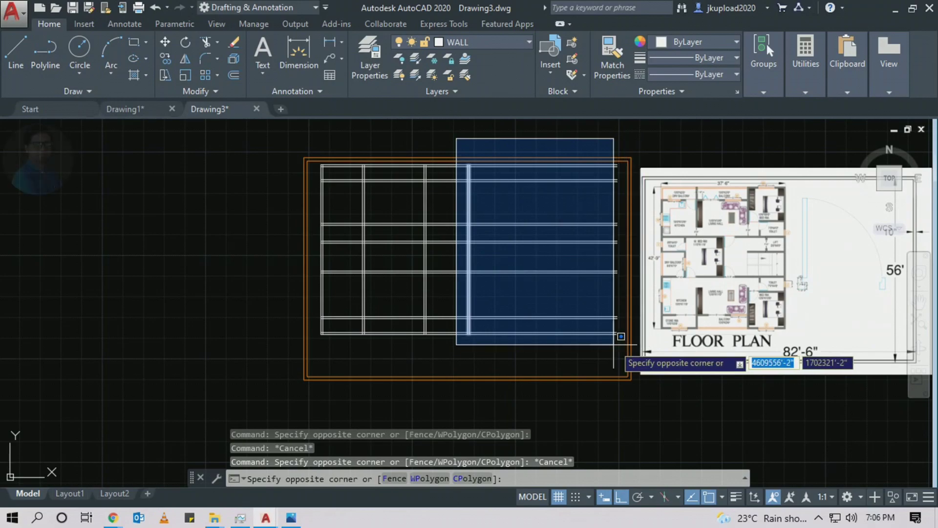
pyautogui.press('Escape')
pyautogui.moveTo(575, 339); pyautogui.dragTo(573, 339, button='middle')
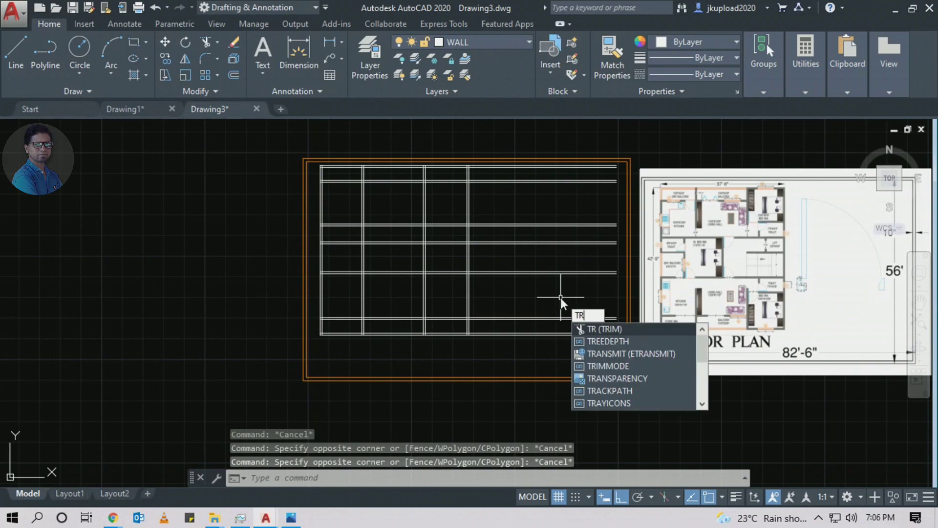
# Trim the ends of all horizontal wall lines extending beyond the rightmost vertical wall, using every object as a cutting edge
pyautogui.write('TR')
pyautogui.press('Return')
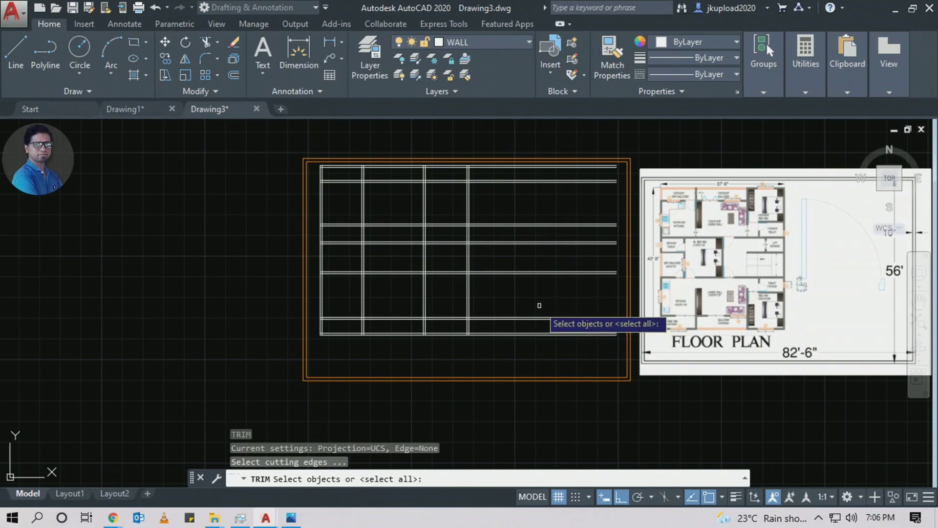
pyautogui.press('Return')
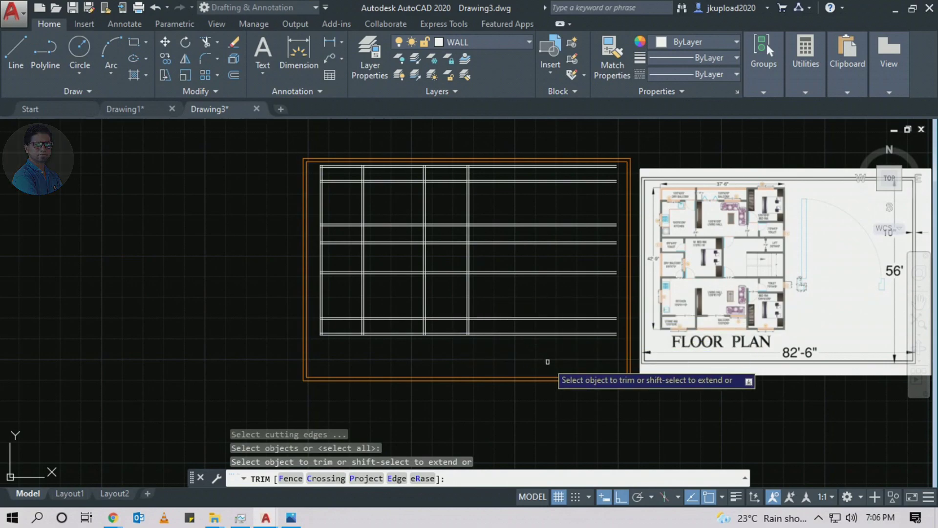
pyautogui.click(570, 350)
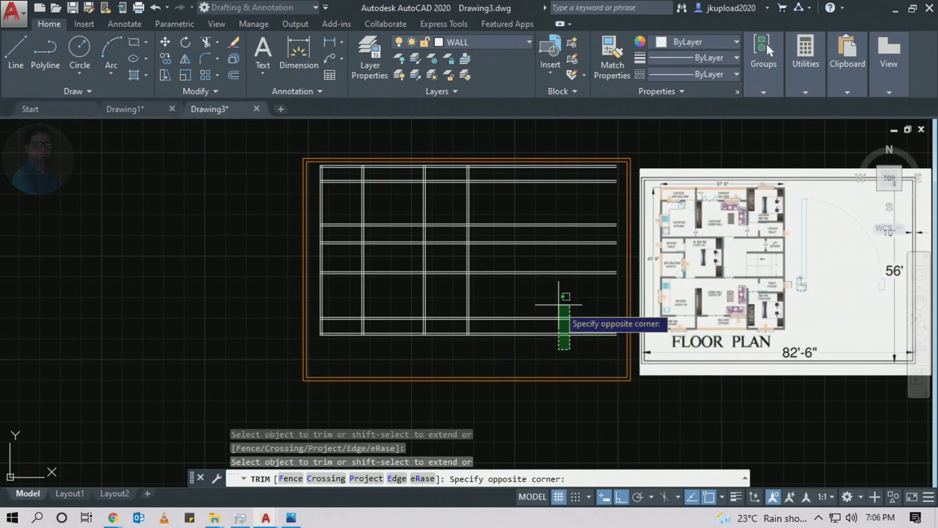
pyautogui.click(530, 167)
pyautogui.scroll(3, 503, 180)
pyautogui.click(493, 198)
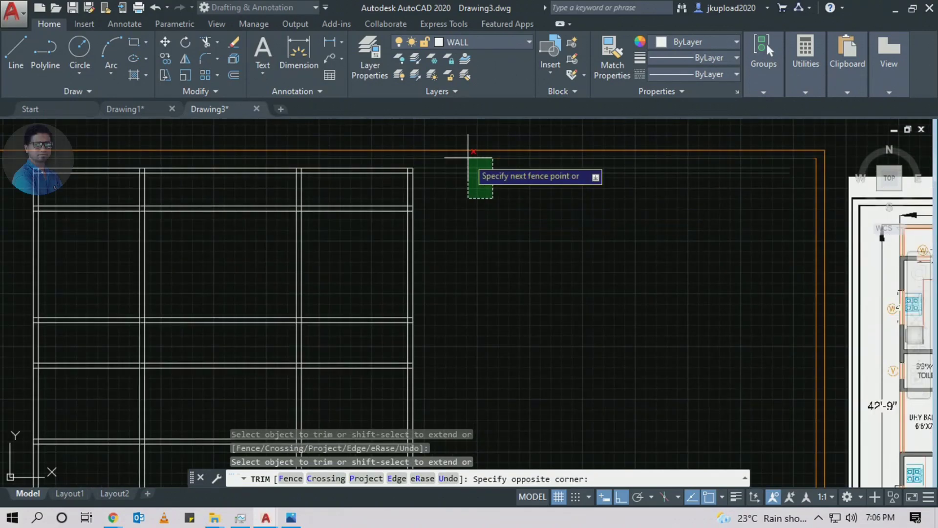
pyautogui.click(466, 166)
pyautogui.press('Escape')
pyautogui.scroll(-5, 440, 303)
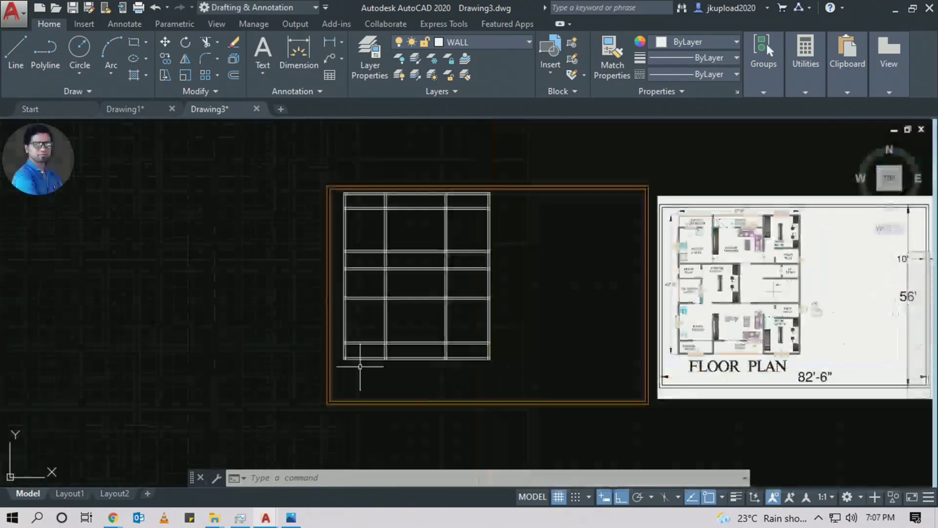
# Trim the overlapping wall lines near the plan's bottom-left corner and at the first interior vertical wall's lower junctions
pyautogui.scroll(8, 339, 354)
pyautogui.scroll(3, 339, 354)
pyautogui.scroll(-6, 373, 282)
pyautogui.scroll(2, 635, 292)
pyautogui.write('T')
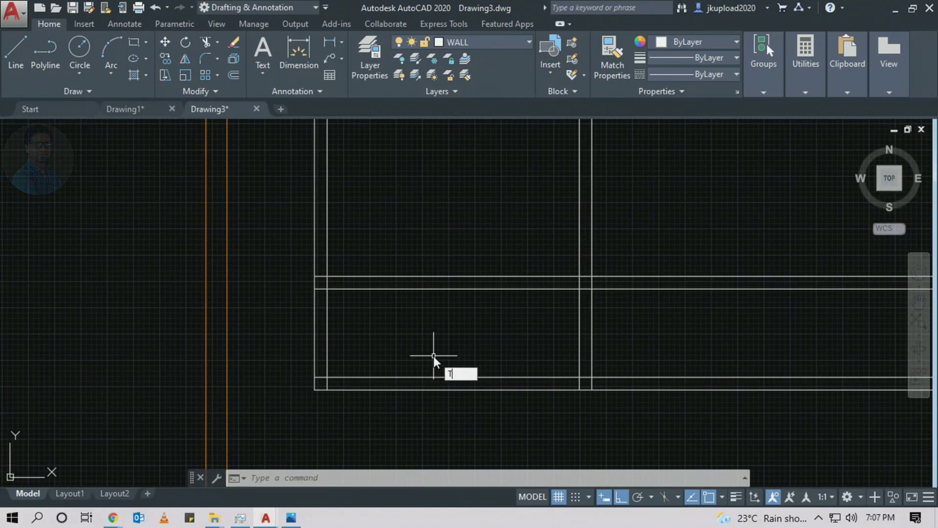
pyautogui.write('R')
pyautogui.press('Return')
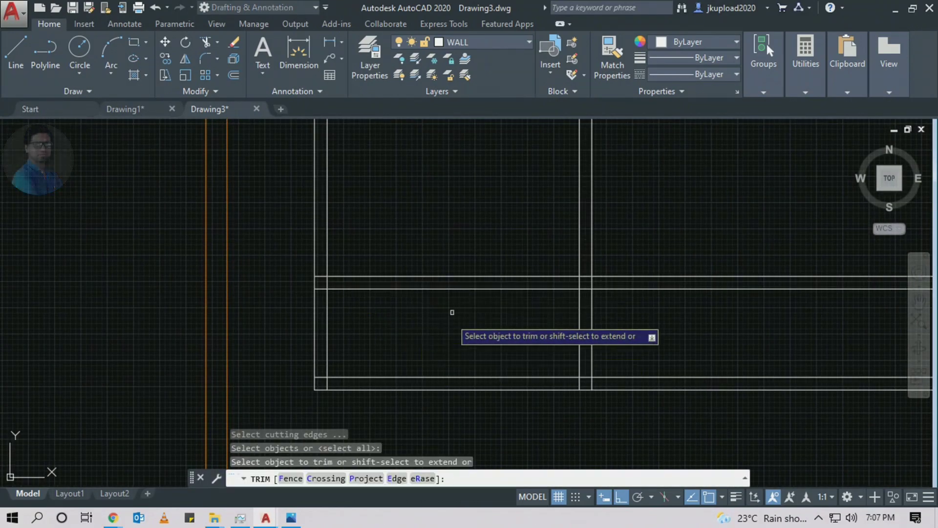
pyautogui.scroll(3, 287, 386)
pyautogui.click(414, 380)
pyautogui.click(370, 380)
pyautogui.click(369, 370)
pyautogui.click(374, 352)
pyautogui.scroll(-3, 660, 364)
pyautogui.scroll(3, 734, 372)
pyautogui.scroll(-2, 715, 348)
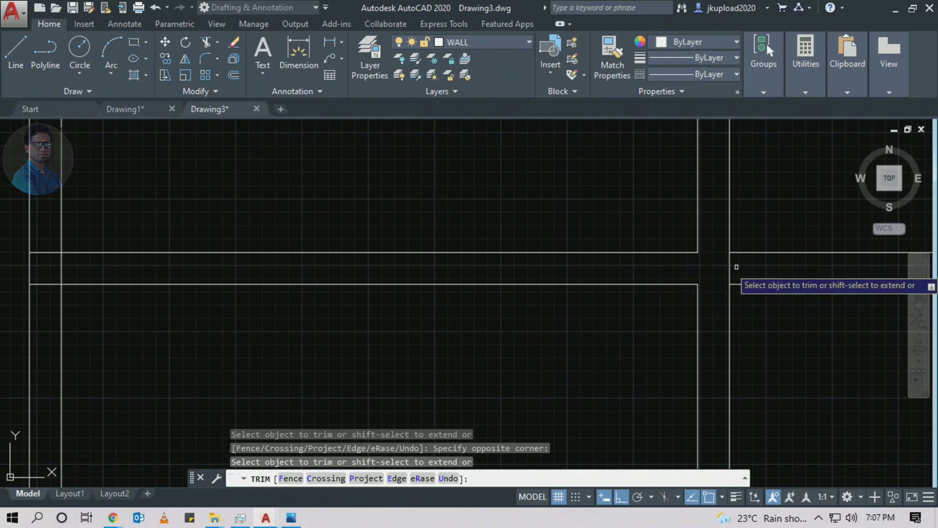
# Trim the crossing lines at the wall junctions further along the plan's lower horizontal walls
pyautogui.scroll(-3, 703, 272)
pyautogui.click(618, 262)
pyautogui.click(602, 289)
pyautogui.scroll(5, 602, 289)
pyautogui.scroll(-3, 664, 296)
pyautogui.scroll(4, 621, 314)
pyautogui.moveTo(570, 281); pyautogui.dragTo(356, 269, button='middle')
pyautogui.click(670, 168)
pyautogui.click(639, 248)
# Trim the crossing lines where the first interior vertical wall meets the middle and upper horizontal walls
pyautogui.scroll(5, 633, 252)
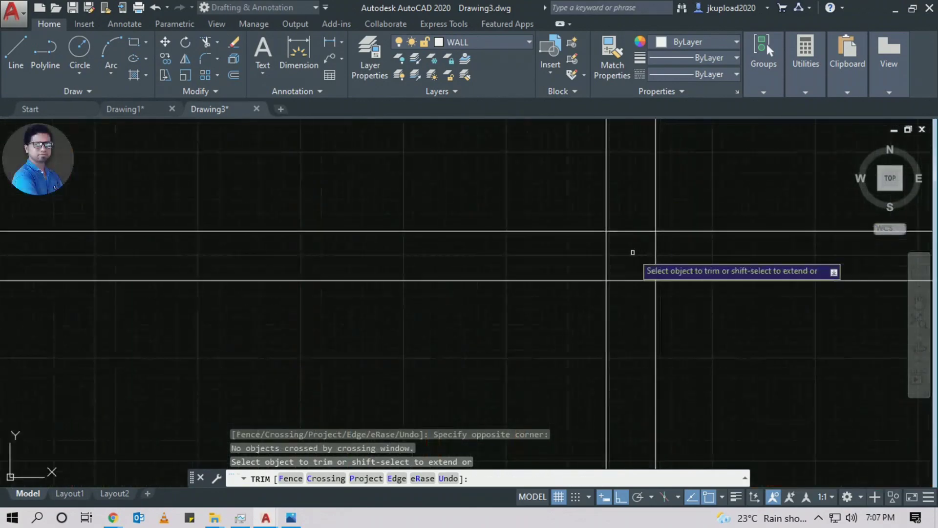
pyautogui.scroll(-5, 633, 257)
pyautogui.scroll(3, 248, 300)
pyautogui.scroll(-3, 465, 294)
pyautogui.scroll(3, 373, 239)
pyautogui.scroll(-3, 404, 245)
pyautogui.scroll(5, 605, 327)
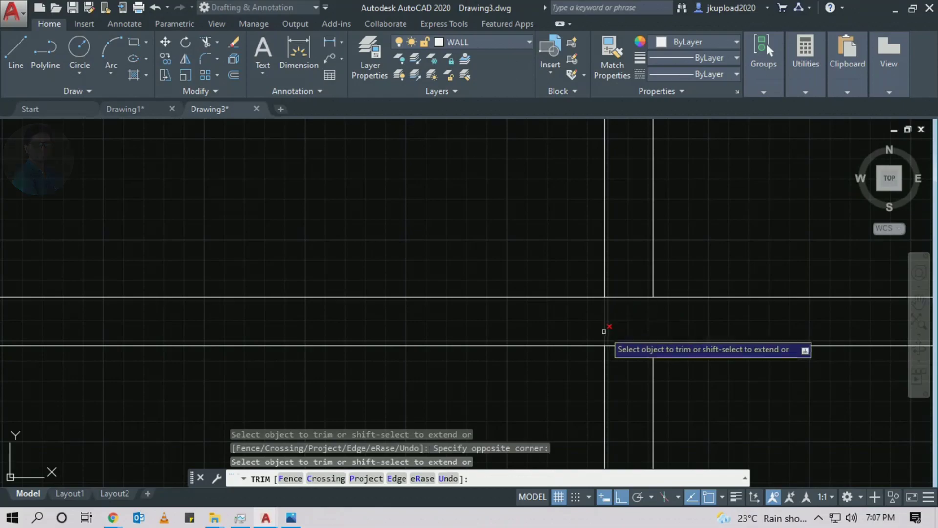
pyautogui.click(619, 370)
pyautogui.scroll(-3, 628, 272)
pyautogui.scroll(5, 660, 291)
pyautogui.scroll(-2, 587, 263)
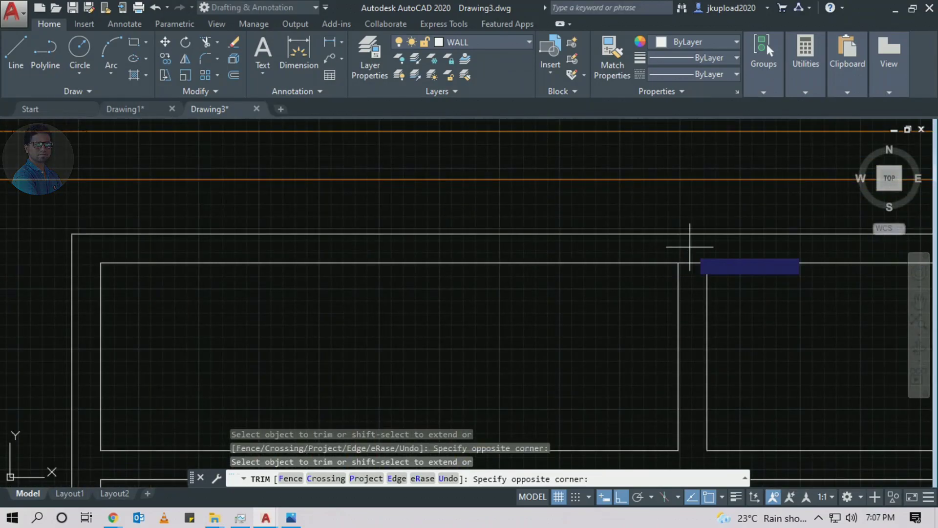
pyautogui.scroll(-3, 787, 289)
pyautogui.scroll(6, 758, 278)
# Trim the crossing lines where the second interior vertical wall meets the horizontal wall below the upper balconies
pyautogui.click(458, 200)
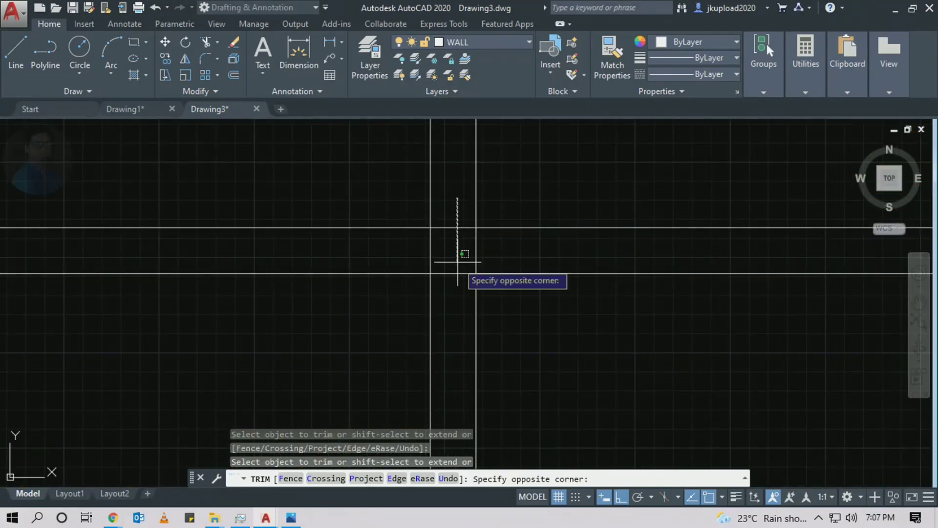
pyautogui.click(411, 246)
pyautogui.scroll(-3, 461, 210)
pyautogui.scroll(3, 460, 209)
pyautogui.click(495, 202)
pyautogui.click(430, 207)
pyautogui.scroll(-3, 645, 300)
pyautogui.scroll(4, 593, 379)
# Trim the remaining overlap where the second interior vertical wall meets the topmost wall, and finish the Trim command
pyautogui.scroll(10, 594, 379)
pyautogui.click(651, 233)
pyautogui.scroll(-3, 650, 233)
pyautogui.scroll(8, 458, 331)
pyautogui.click(623, 317)
pyautogui.scroll(-4, 693, 315)
pyautogui.scroll(3, 563, 302)
pyautogui.scroll(-5, 538, 313)
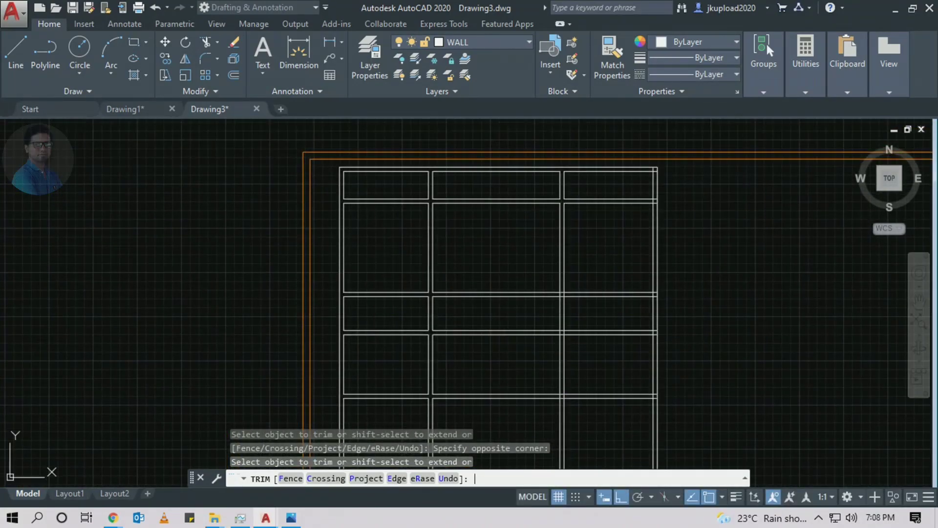
pyautogui.press('Return')
pyautogui.scroll(-2, 487, 281)
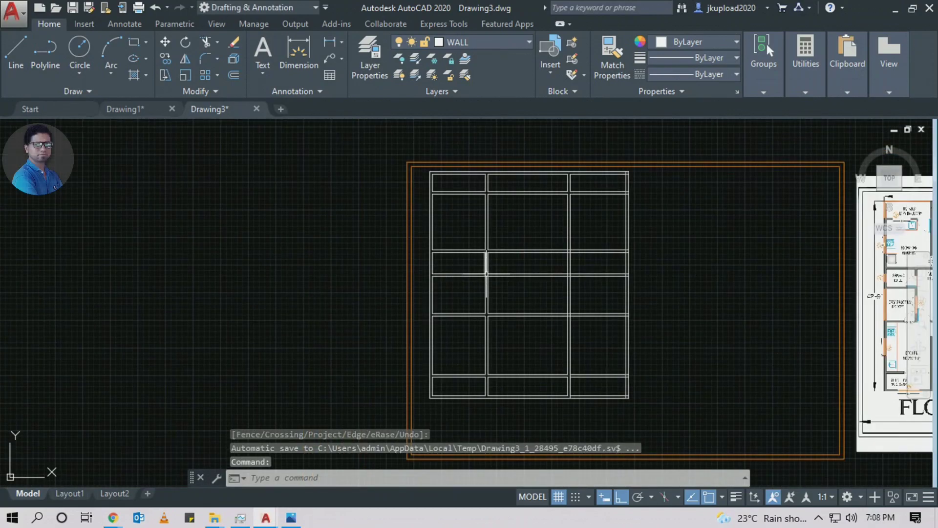
pyautogui.scroll(2, 459, 232)
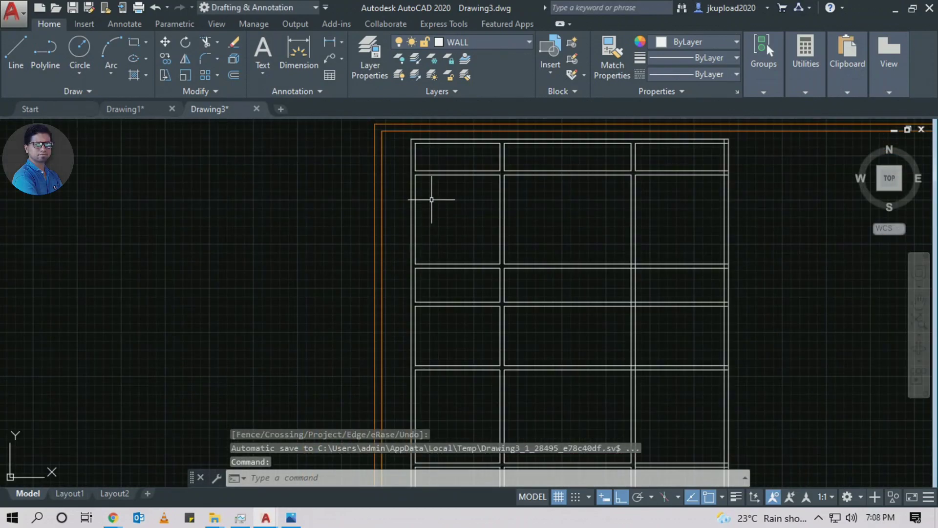
# Examine the left and middle columns of the wall grid, from the upper balconies down to the lower walls
pyautogui.scroll(-2, 431, 200)
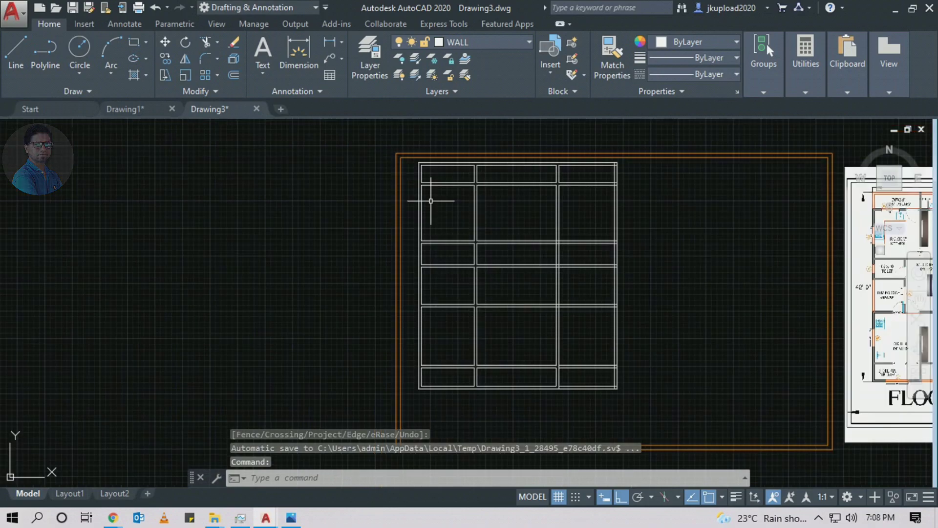
pyautogui.click(414, 128)
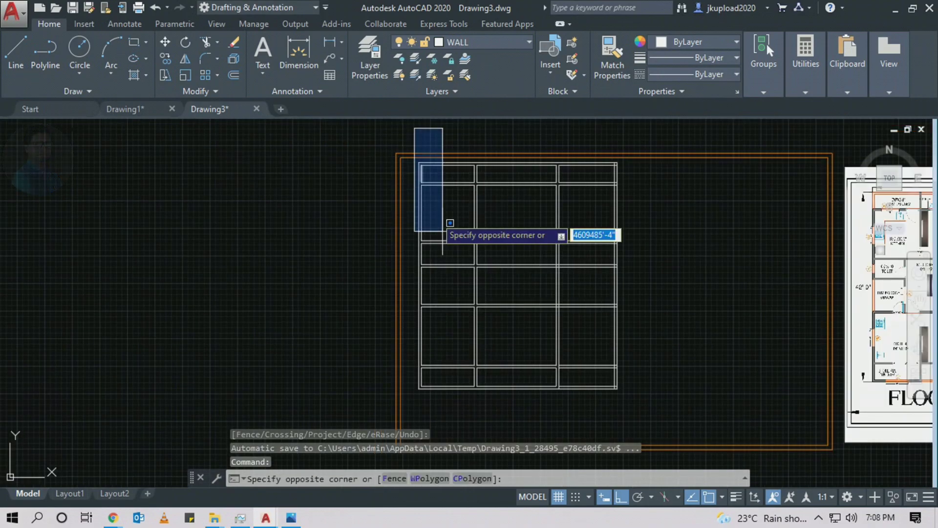
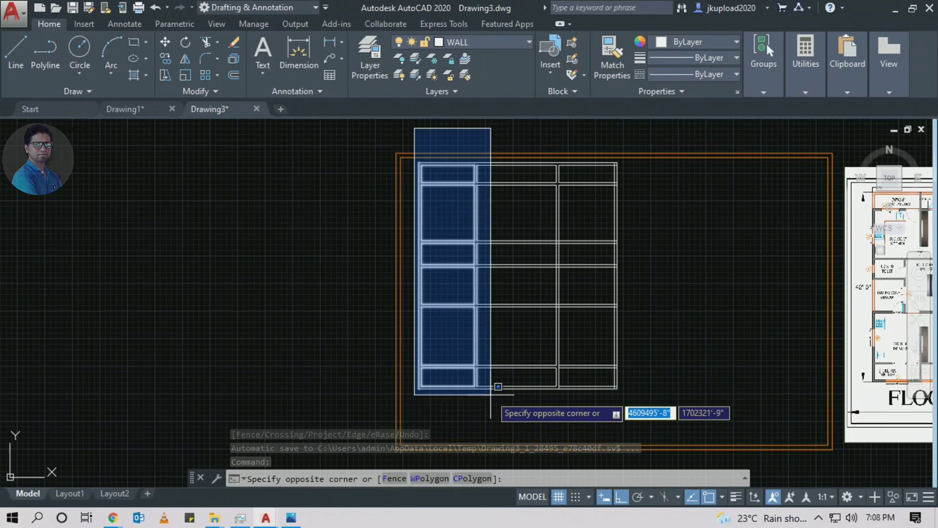
pyautogui.press('Escape')
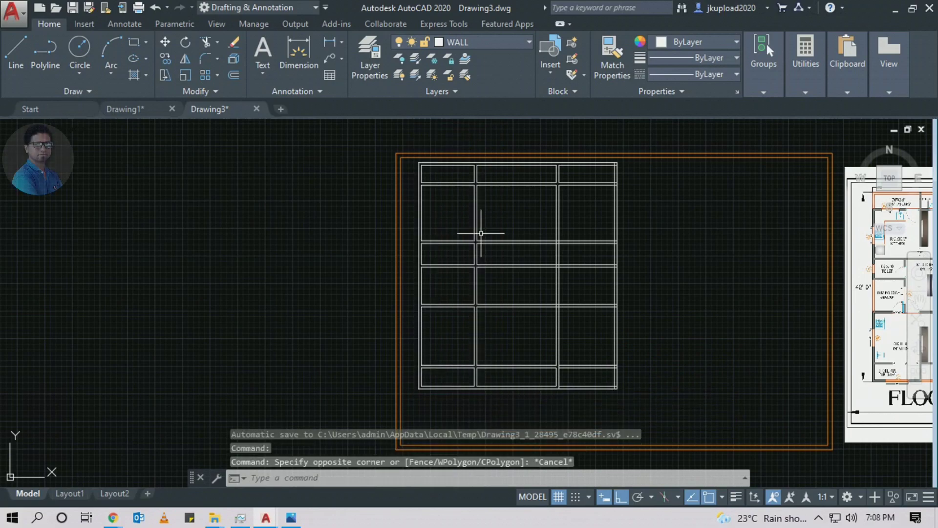
pyautogui.click(470, 133)
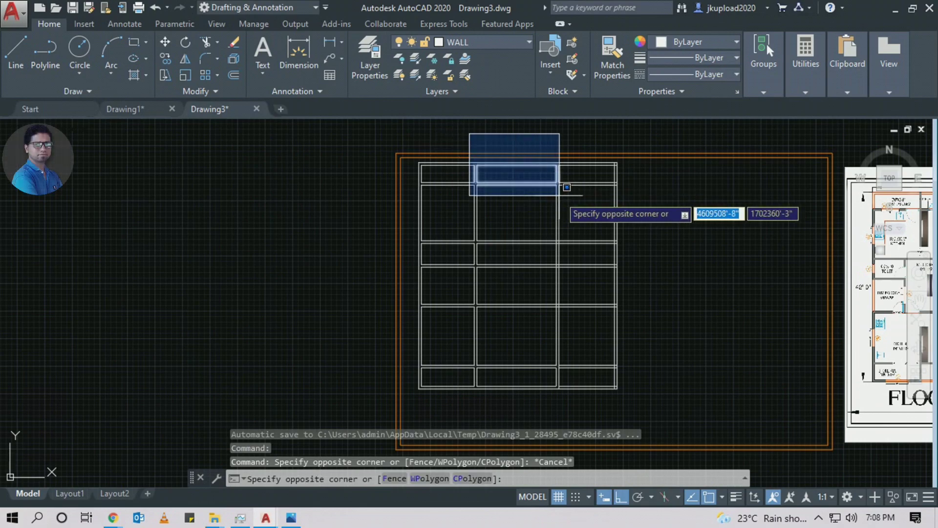
pyautogui.press('Escape')
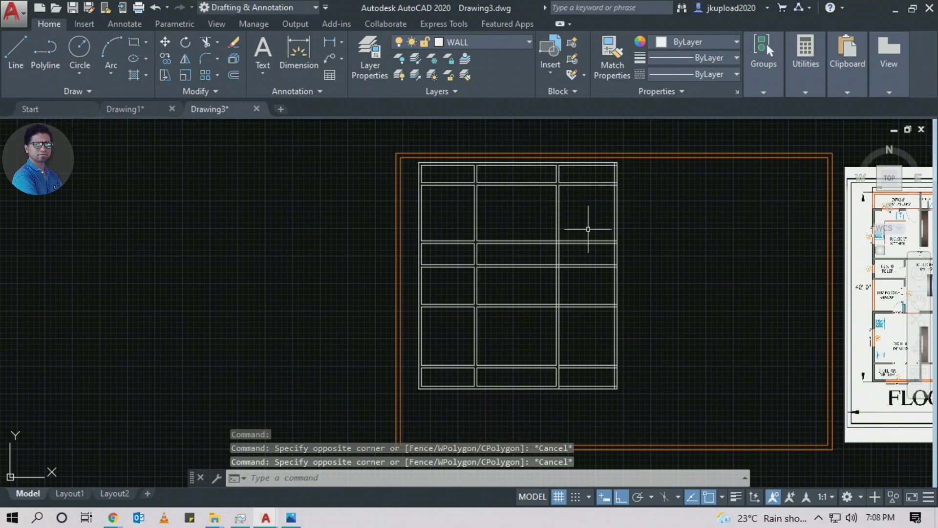
pyautogui.moveTo(609, 232); pyautogui.dragTo(413, 199, button='middle')
pyautogui.scroll(3, 413, 199)
pyautogui.scroll(-2, 413, 199)
pyautogui.scroll(3, 412, 199)
pyautogui.scroll(-3, 574, 276)
pyautogui.scroll(8, 324, 282)
pyautogui.click(268, 265)
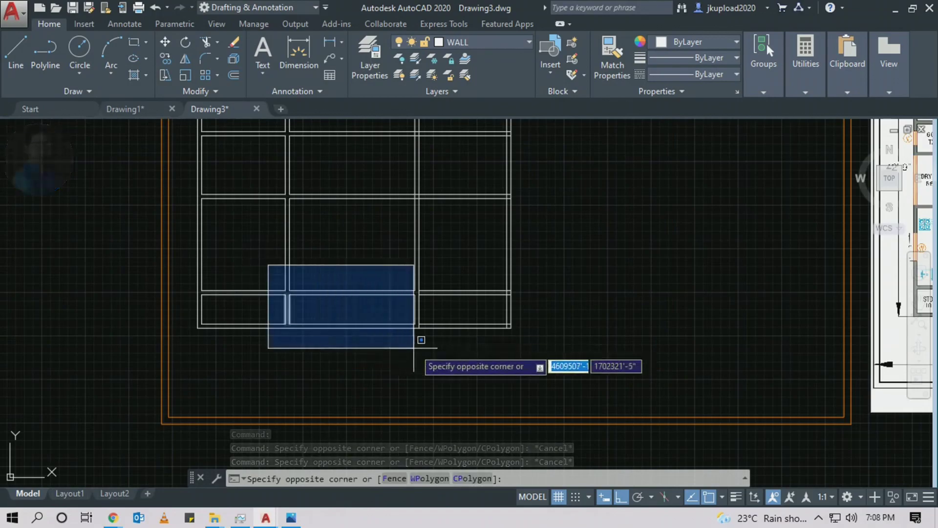
pyautogui.press('Escape')
pyautogui.scroll(-4, 442, 335)
pyautogui.scroll(2, 410, 219)
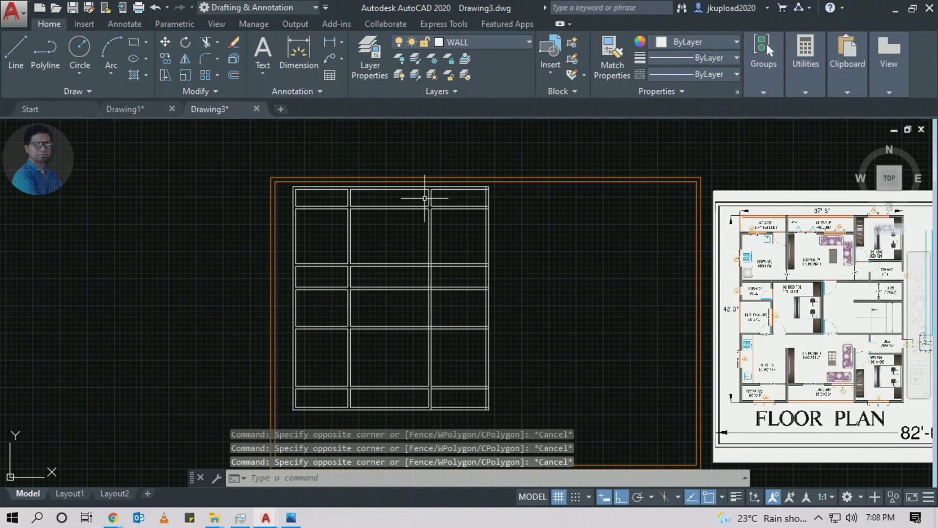
# Compare the wall grid's right column with the bedroom side and central band of the reference floor plan
pyautogui.click(426, 161)
pyautogui.scroll(-1, 516, 354)
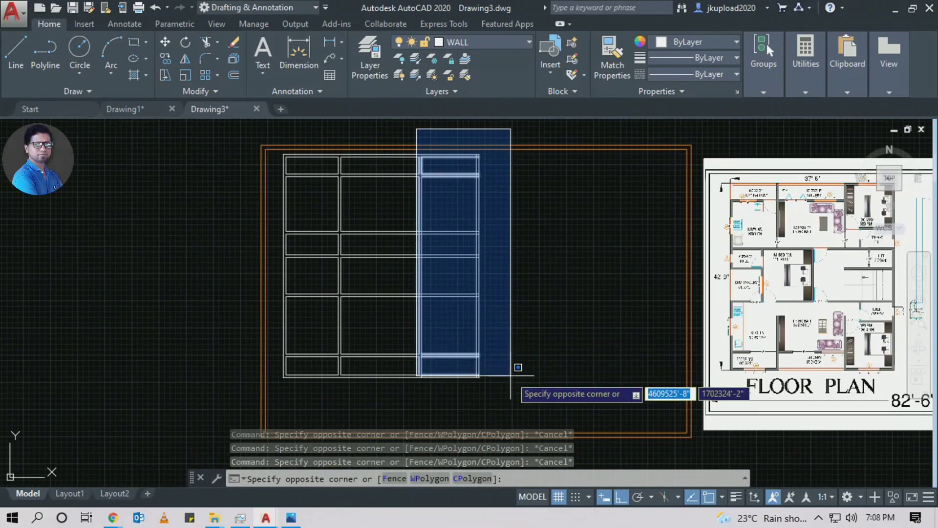
pyautogui.press('Escape')
pyautogui.moveTo(513, 377); pyautogui.dragTo(347, 342, button='middle')
pyautogui.click(503, 293)
pyautogui.press('Escape')
pyautogui.click(631, 129)
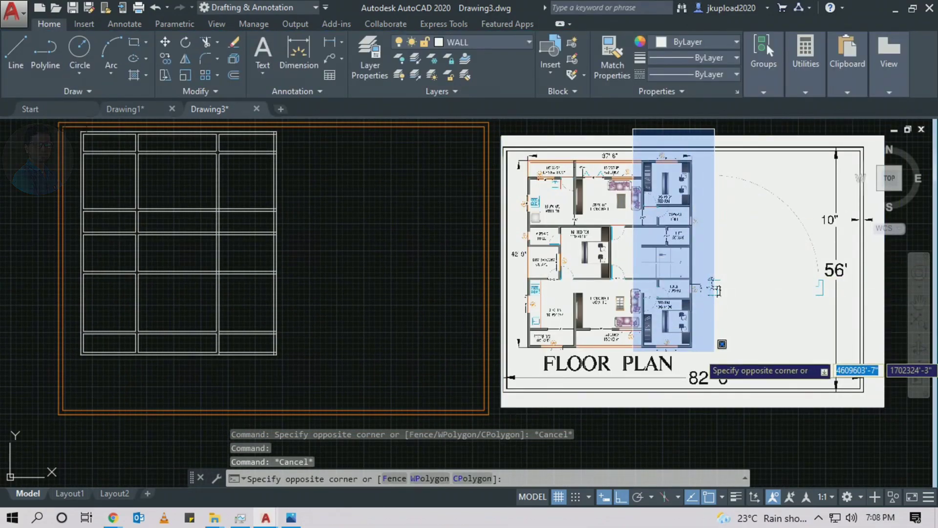
pyautogui.press('Escape')
pyautogui.click(561, 205)
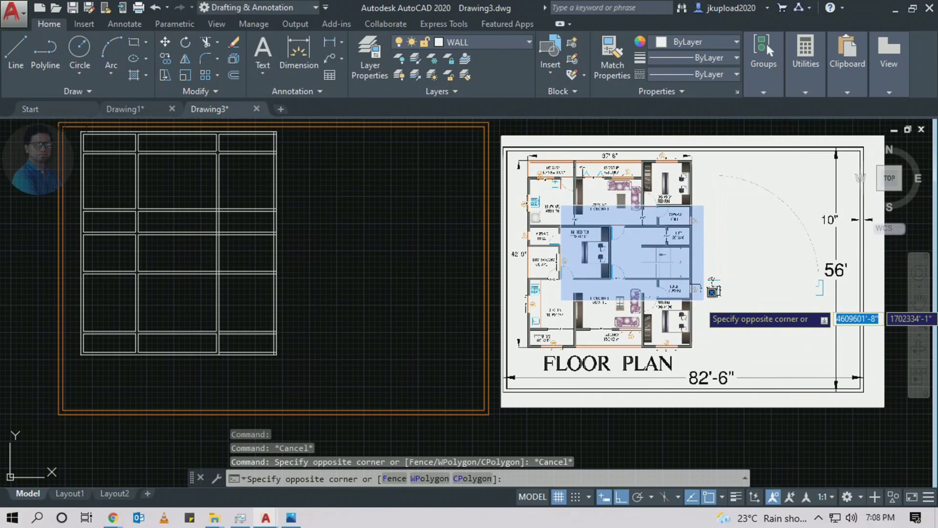
pyautogui.press('Escape')
# Examine the horizontal walls in the grid's middle band against the toilet, master bedroom and stair area of the reference plan
pyautogui.moveTo(103, 235); pyautogui.dragTo(157, 236, button='middle')
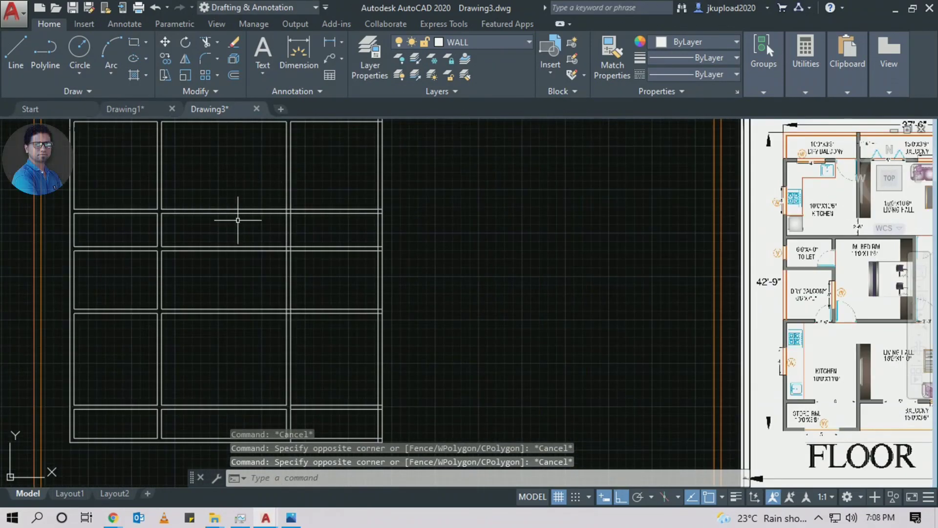
pyautogui.moveTo(237, 212); pyautogui.dragTo(288, 233, button='middle')
pyautogui.click(308, 207)
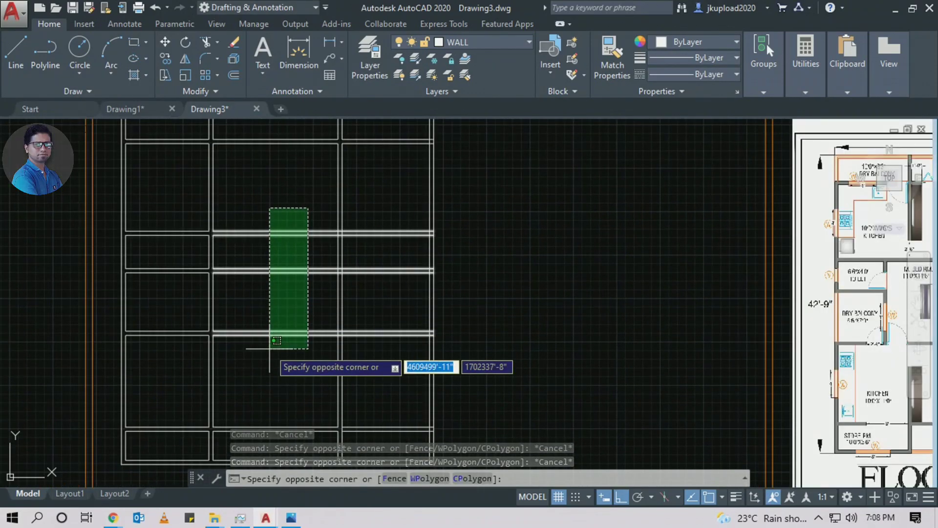
pyautogui.scroll(-2, 277, 341)
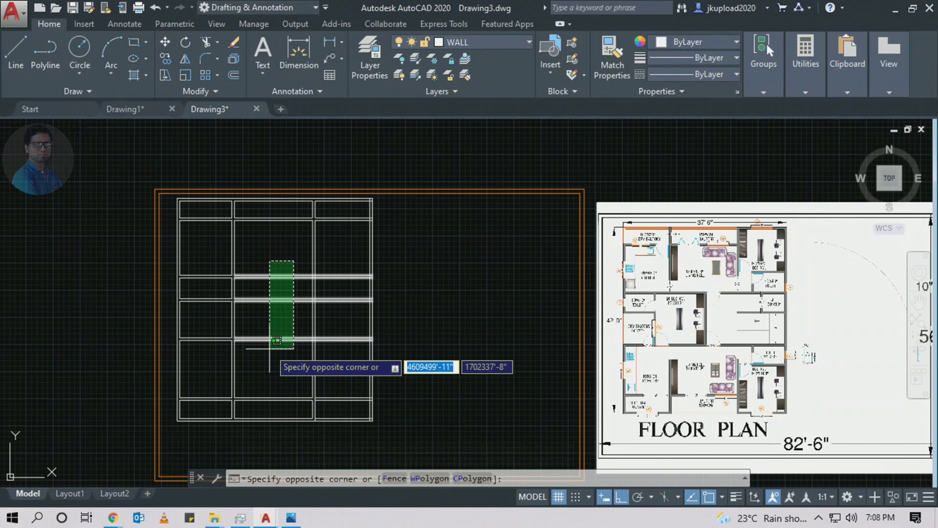
pyautogui.press('Escape')
pyautogui.moveTo(243, 296)
pyautogui.mouseDown(button='middle')
pyautogui.moveTo(264, 300)
pyautogui.moveTo(247, 293)
pyautogui.mouseUp(button='middle')
pyautogui.scroll(4, 220, 274)
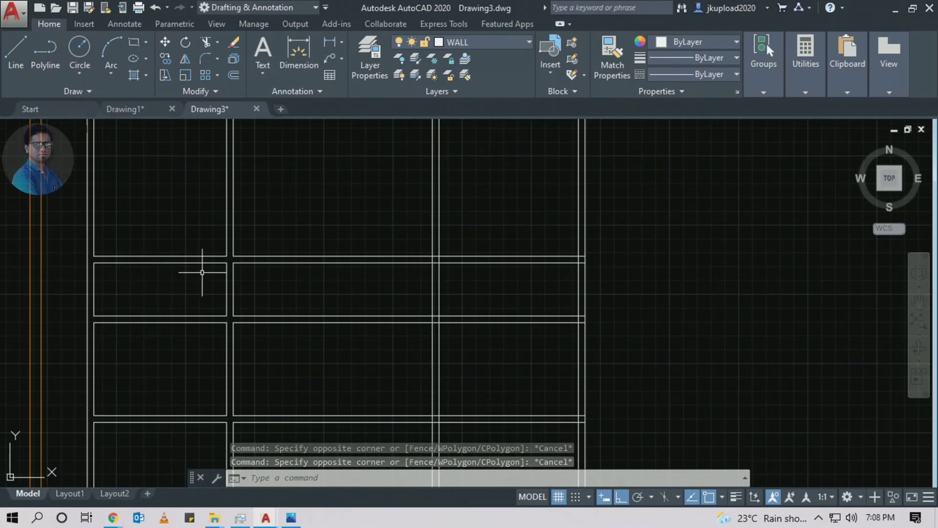
pyautogui.scroll(-5, 195, 266)
pyautogui.scroll(2, 184, 203)
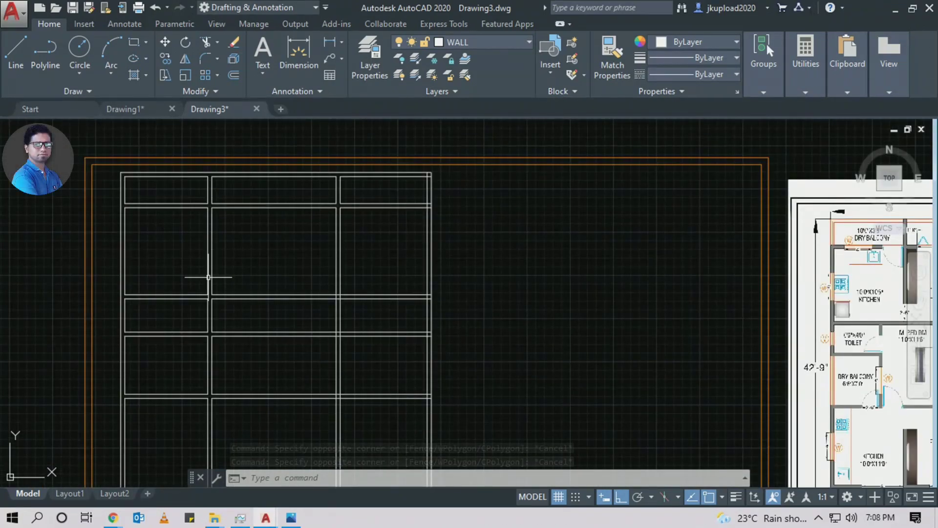
pyautogui.scroll(-2, 209, 278)
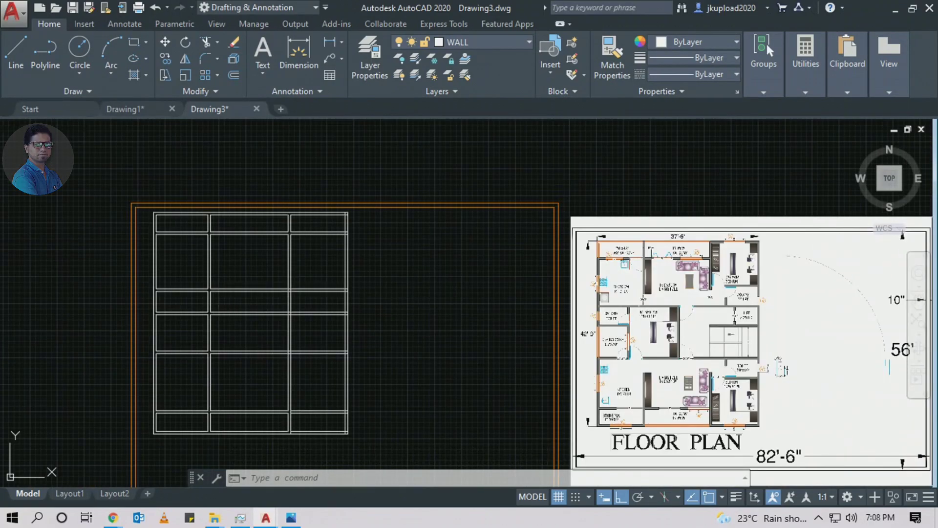
pyautogui.scroll(4, 661, 313)
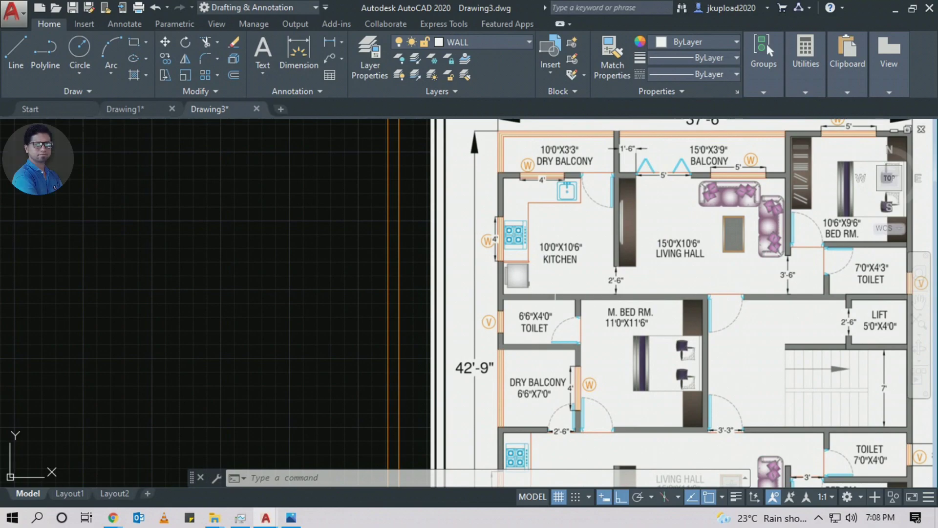
pyautogui.scroll(-2, 616, 295)
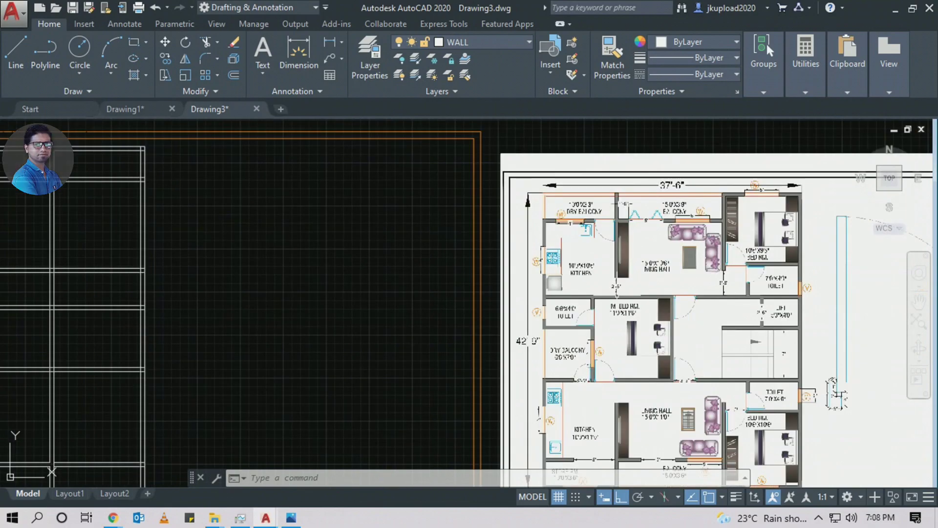
pyautogui.scroll(-2, 837, 393)
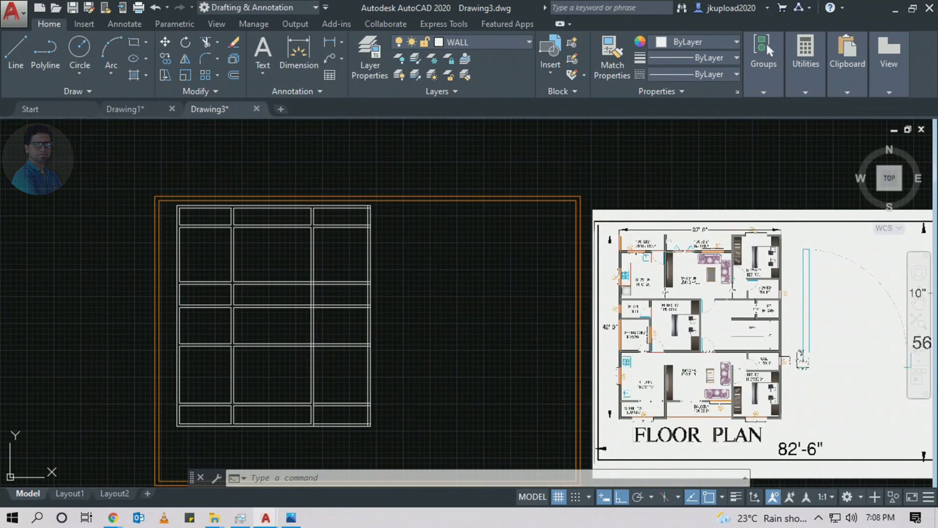
pyautogui.scroll(2, 237, 282)
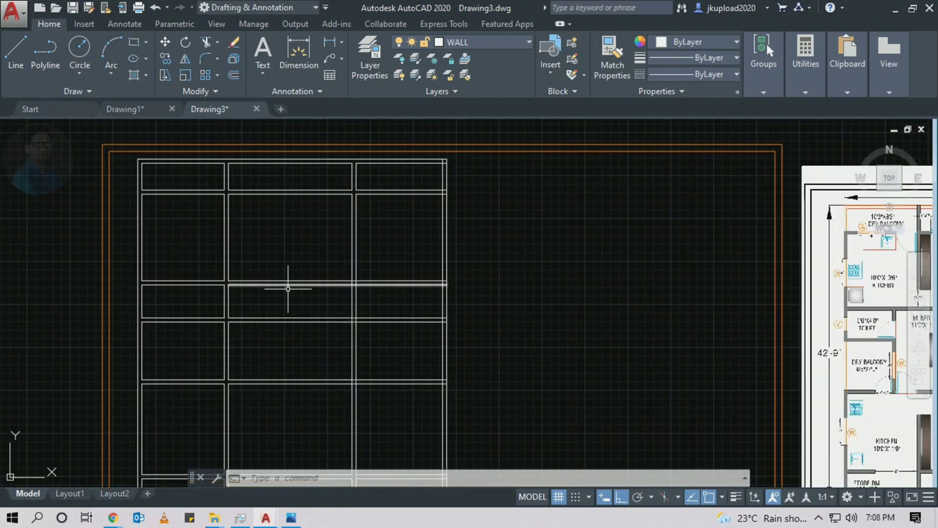
pyautogui.scroll(-1, 273, 289)
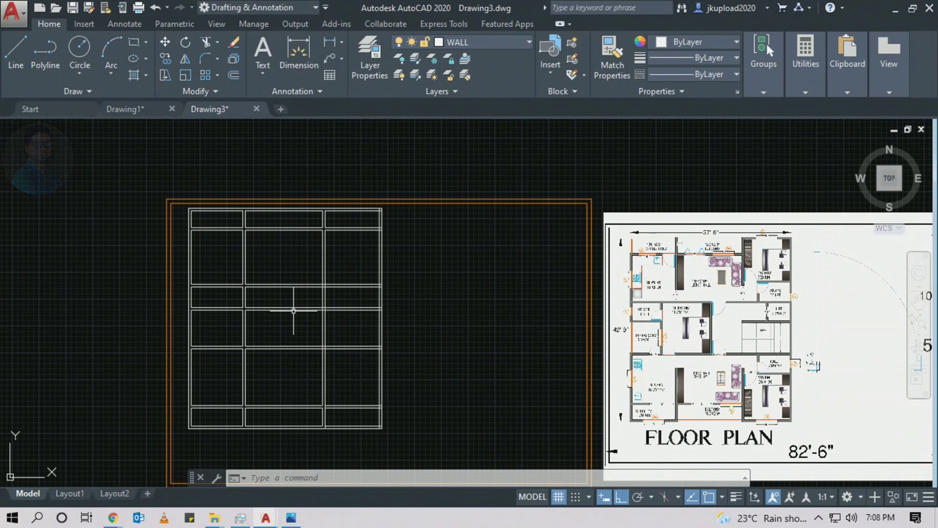
pyautogui.scroll(1, 292, 310)
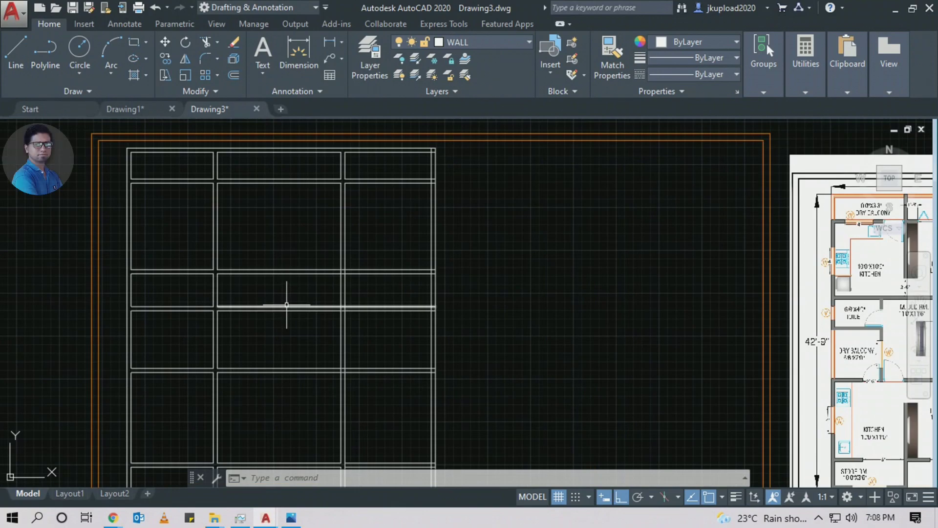
# Erase both lines of the horizontal wall below the toilet where it continues past the first interior vertical wall
pyautogui.click(290, 296)
pyautogui.click(258, 329)
pyautogui.write('e')
pyautogui.press('Return')
pyautogui.scroll(-2, 254, 318)
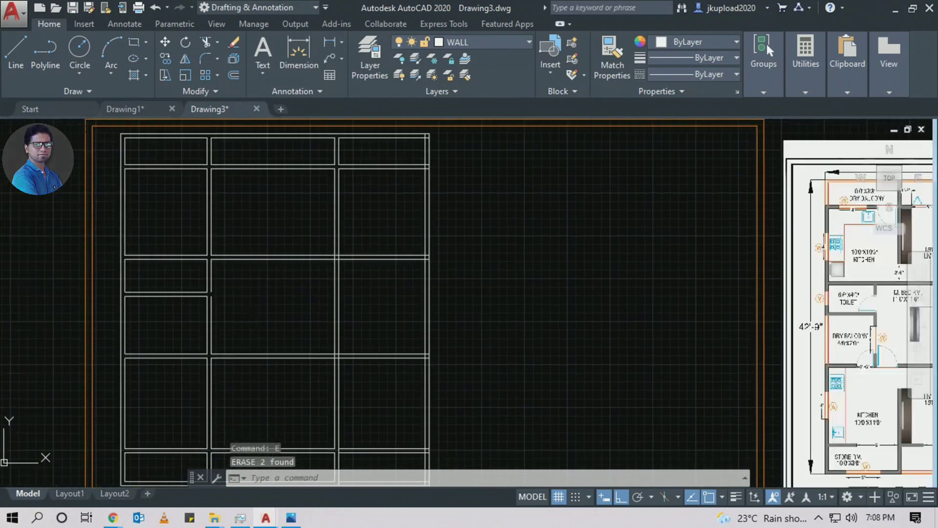
# Delete the short line on the toilet wall's bedroom side and extend the line below it up across the gap
pyautogui.scroll(2, 282, 324)
pyautogui.scroll(5, 586, 337)
pyautogui.scroll(-5, 587, 337)
pyautogui.moveTo(674, 338); pyautogui.dragTo(723, 339, button='middle')
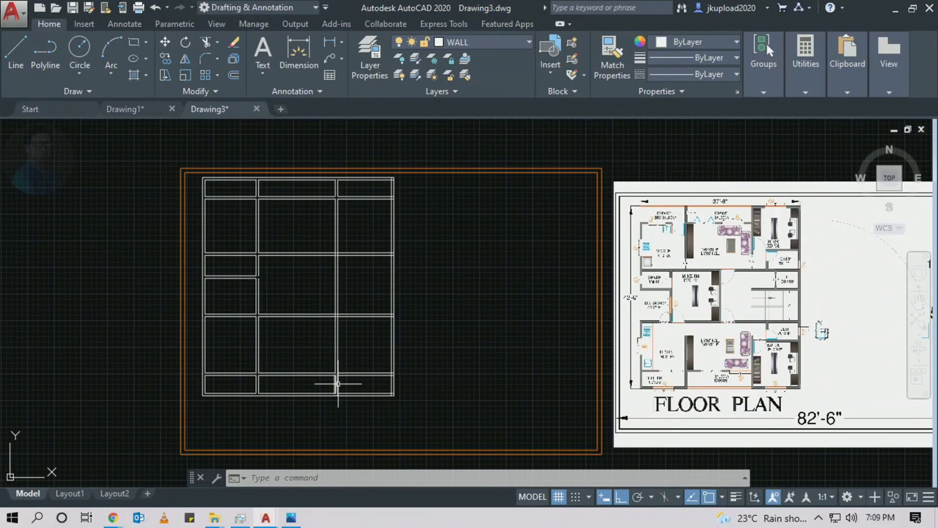
pyautogui.scroll(5, 254, 262)
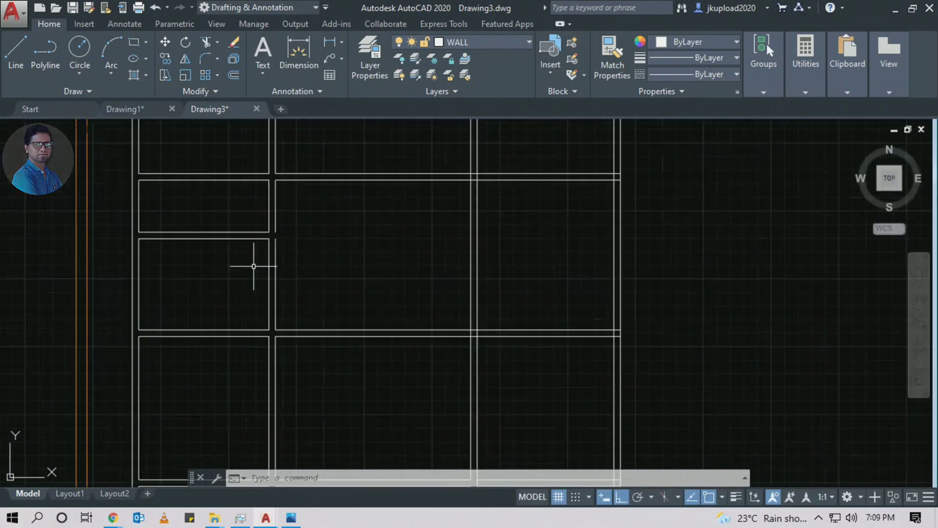
pyautogui.click(284, 217)
pyautogui.scroll(-6, 293, 220)
pyautogui.press('Delete')
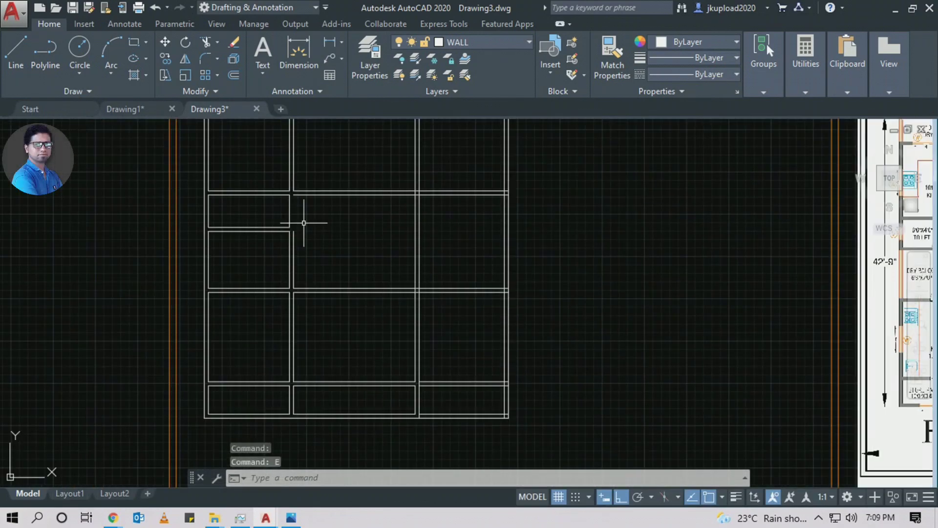
pyautogui.write('E')
pyautogui.press('Return')
pyautogui.press('Return')
pyautogui.press('Escape')
pyautogui.scroll(-4, 342, 258)
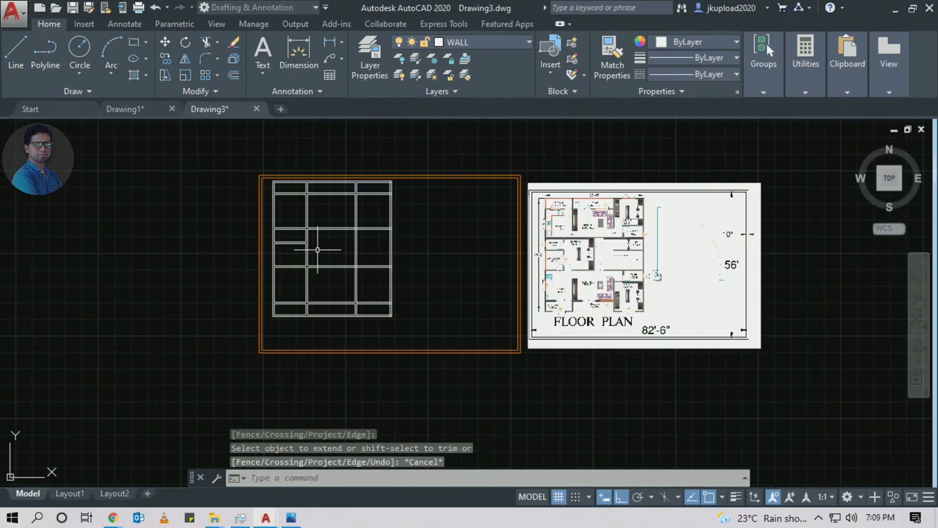
# Examine the toilet and dry balcony layout and room sizes beside the master bedroom in the reference plan
pyautogui.moveTo(343, 258); pyautogui.dragTo(345, 281, button='middle')
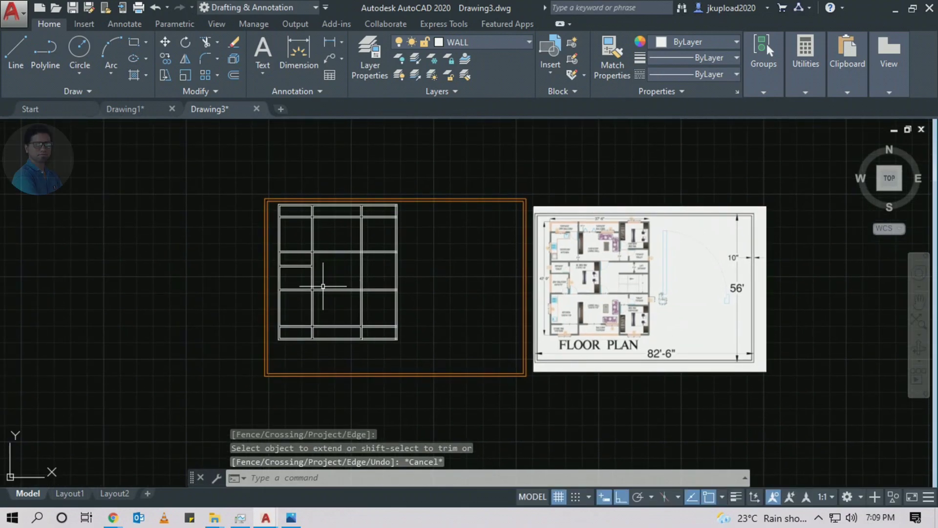
pyautogui.scroll(6, 565, 277)
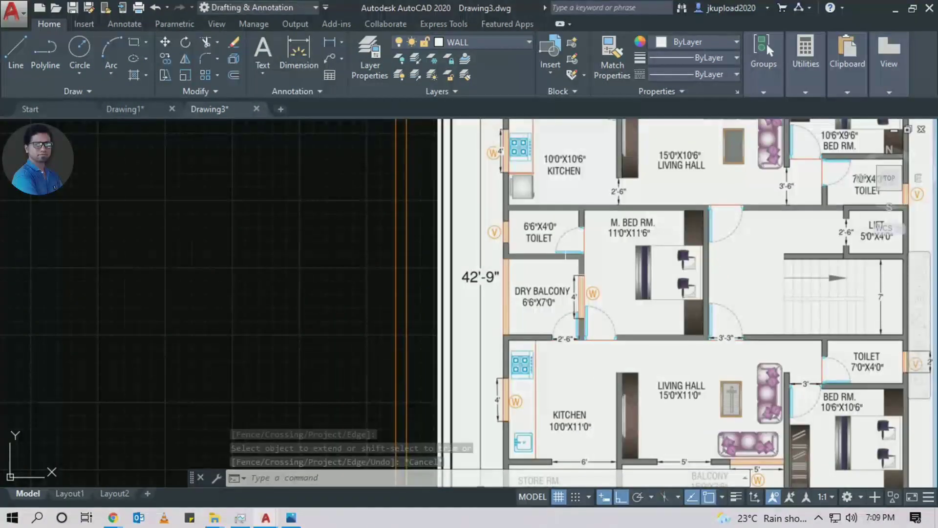
pyautogui.click(489, 181)
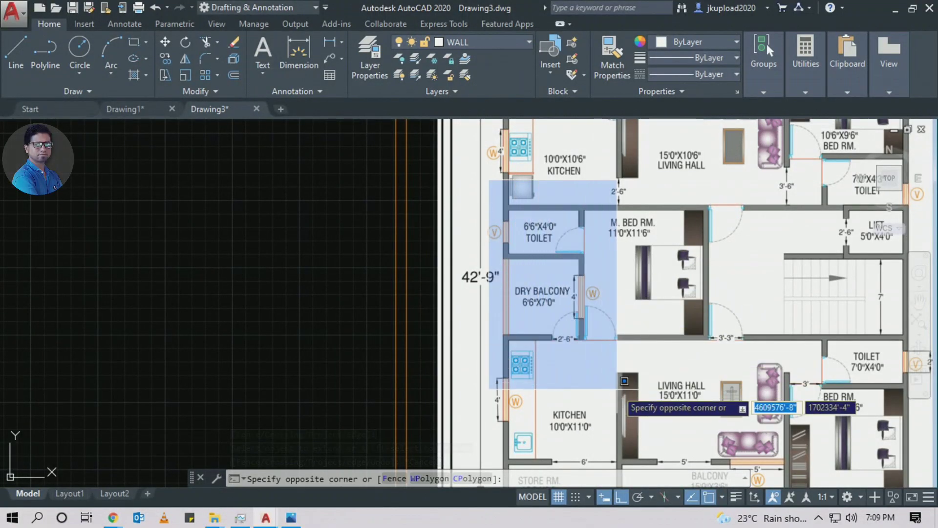
pyautogui.click(716, 381)
pyautogui.scroll(5, 532, 224)
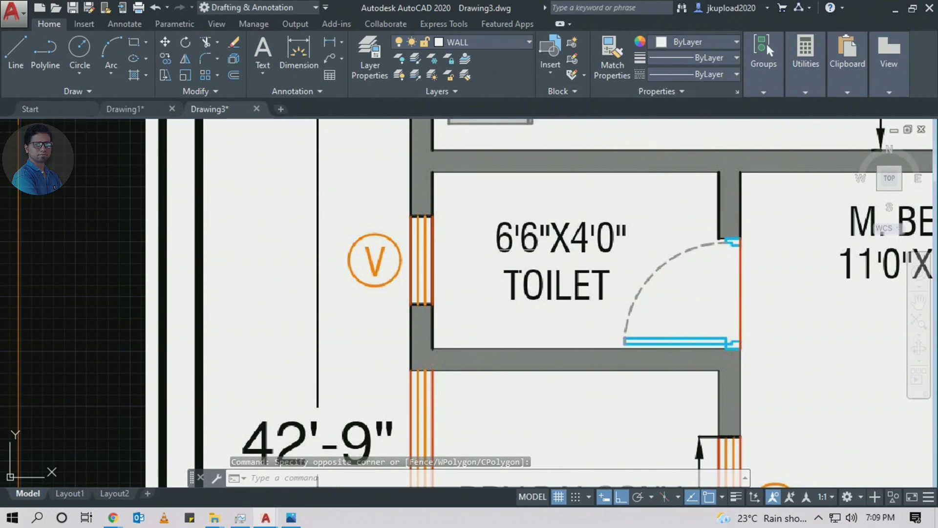
pyautogui.scroll(-4, 514, 251)
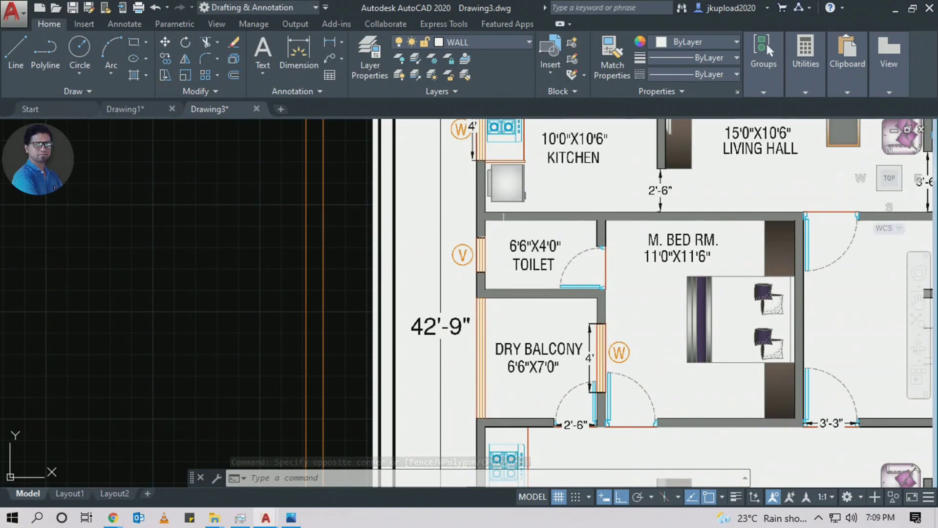
pyautogui.click(501, 233)
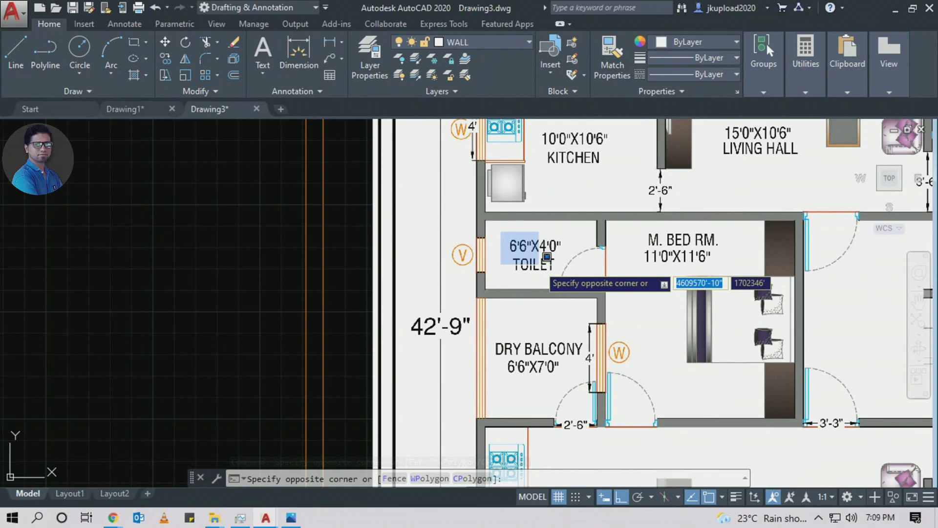
pyautogui.press('Escape')
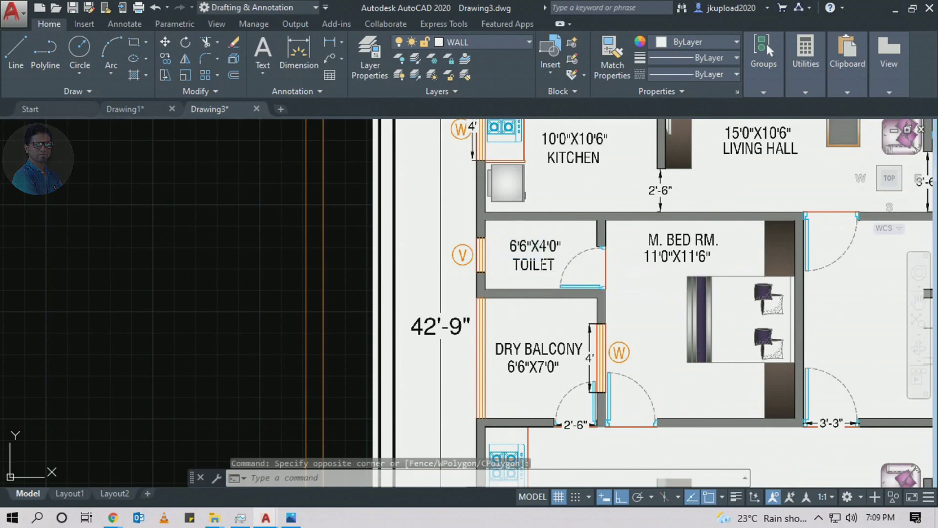
# Offset the toilet's inner west wall line 6'6" into the room to mark the toilet's width
pyautogui.scroll(-4, 561, 255)
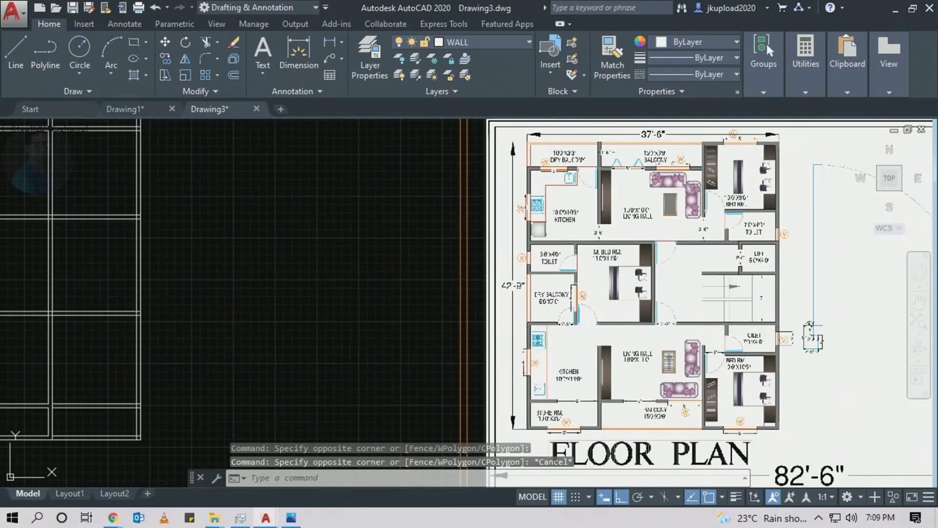
pyautogui.moveTo(352, 269)
pyautogui.mouseDown(button='middle')
pyautogui.moveTo(608, 251)
pyautogui.moveTo(589, 290)
pyautogui.mouseUp(button='middle')
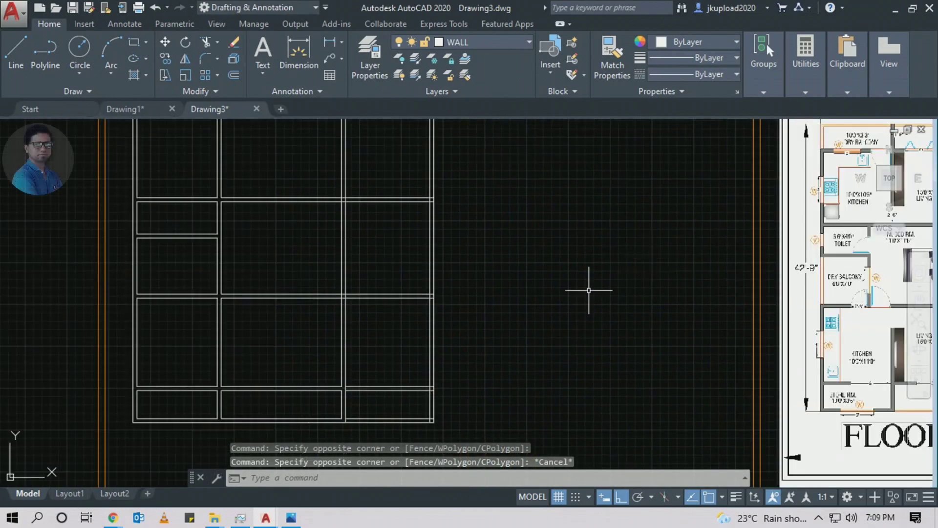
pyautogui.scroll(5, 209, 245)
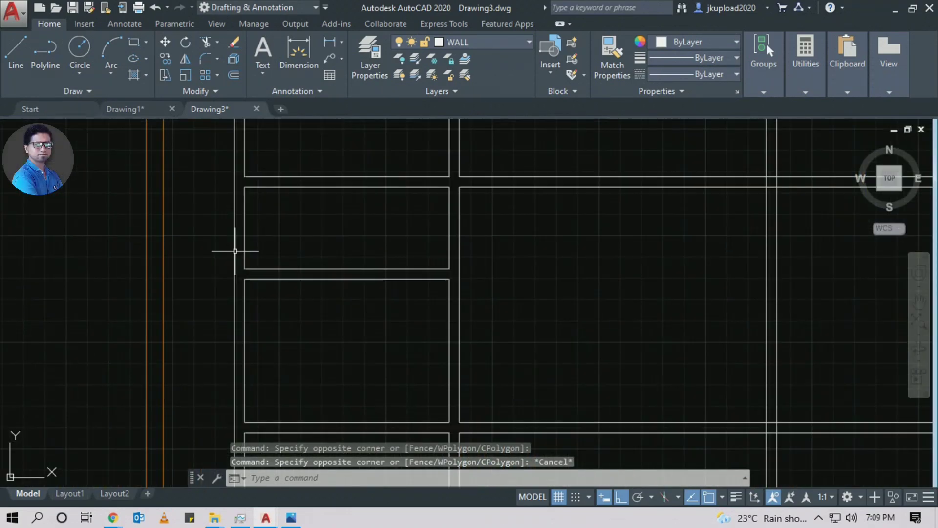
pyautogui.write('o')
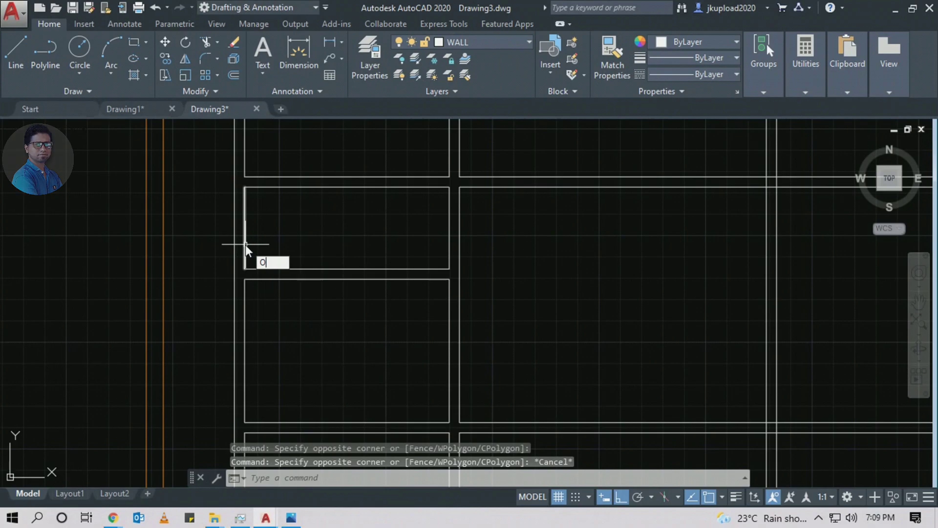
pyautogui.press('Return')
pyautogui.write("6'6")
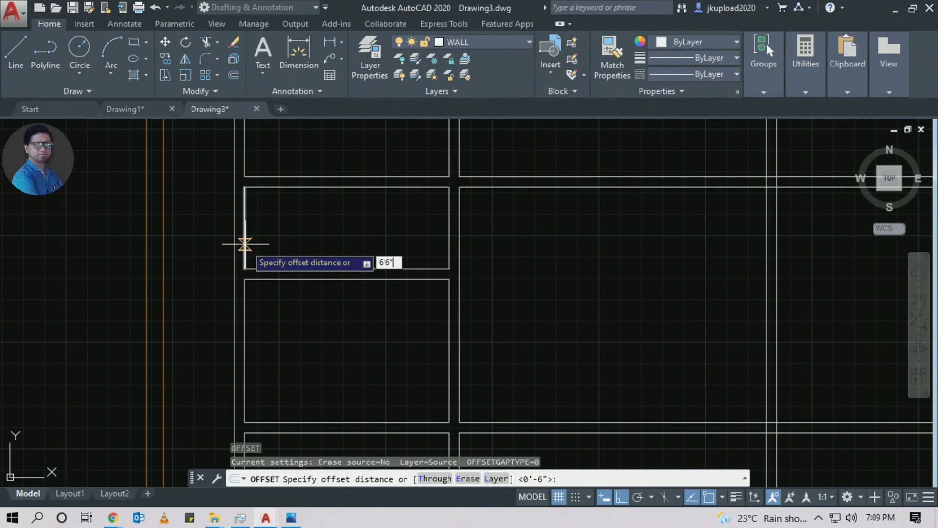
pyautogui.write('"')
pyautogui.press('Return')
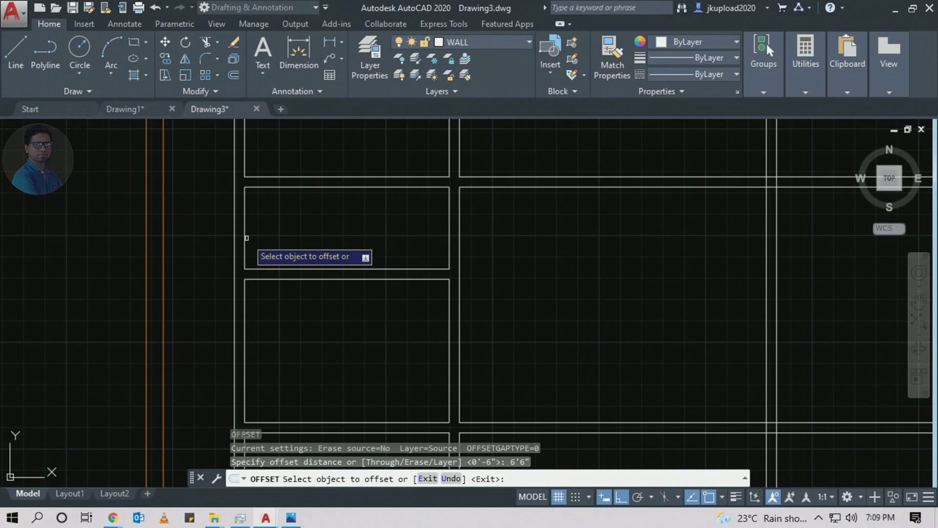
pyautogui.click(245, 238)
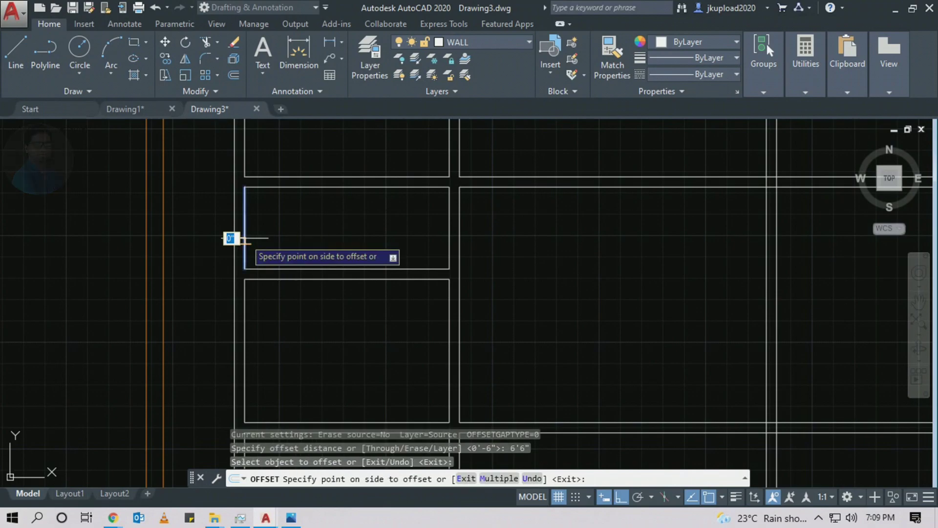
pyautogui.click(345, 235)
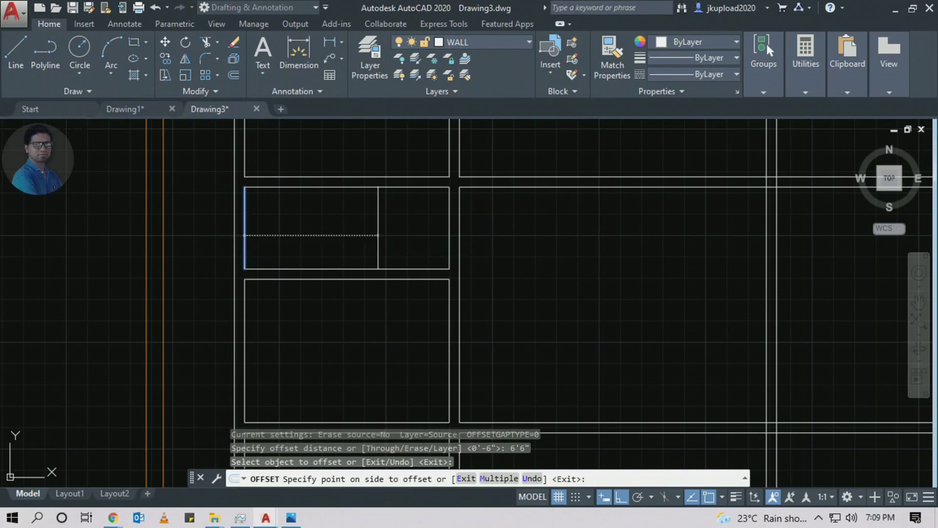
pyautogui.press('Return')
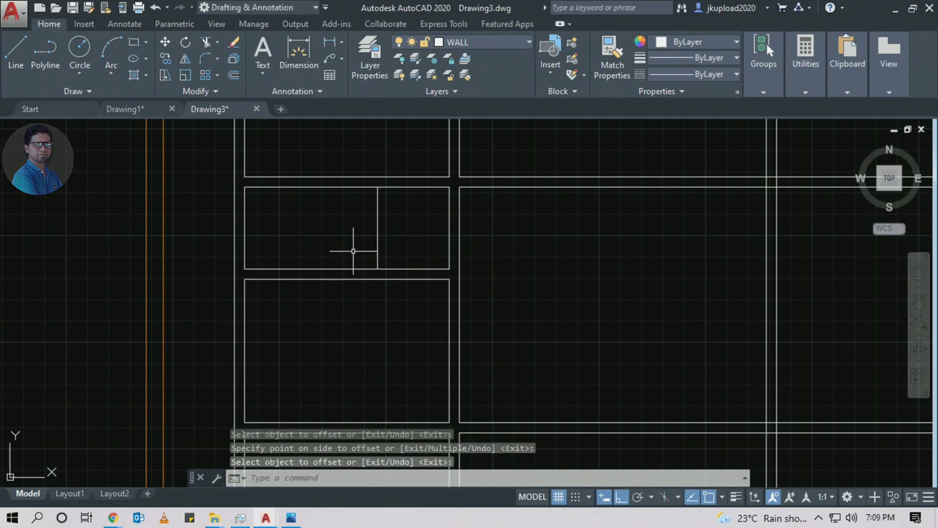
pyautogui.moveTo(390, 222); pyautogui.dragTo(357, 223, button='middle')
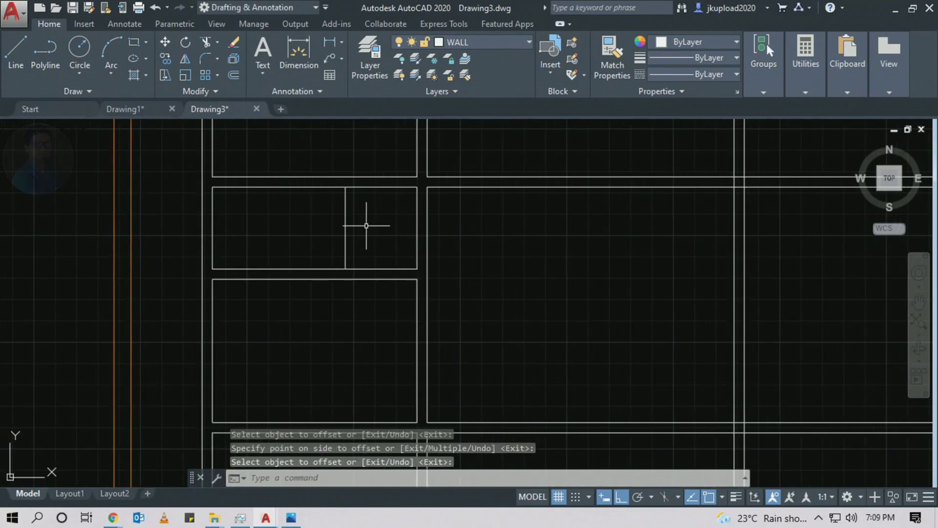
pyautogui.write('o')
pyautogui.press('Return')
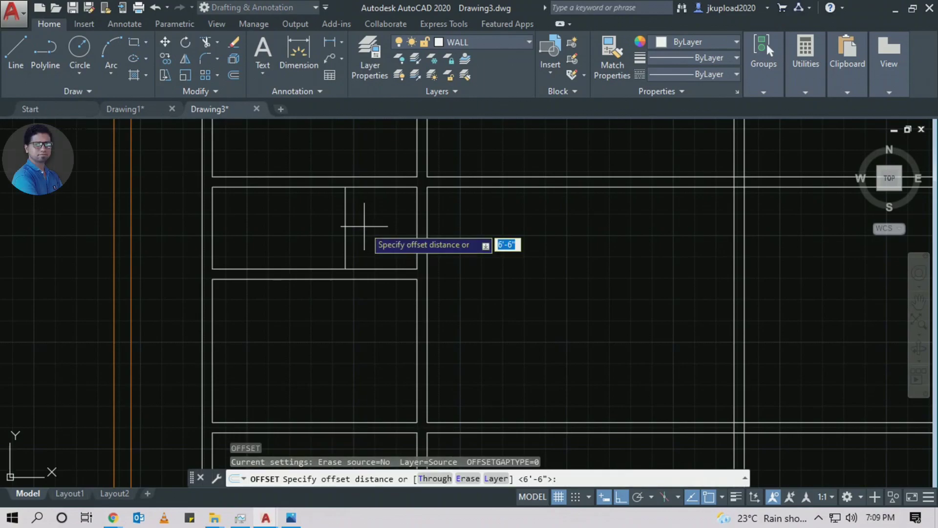
pyautogui.press('Return')
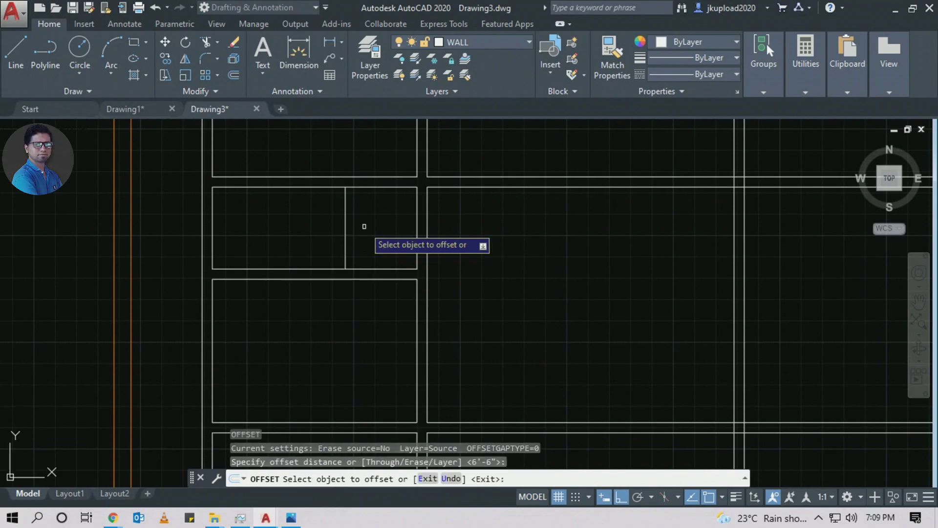
pyautogui.press('Escape')
# Offset the vertical partition line in the small upper room by 6 inches toward the room's right wall
pyautogui.write('o')
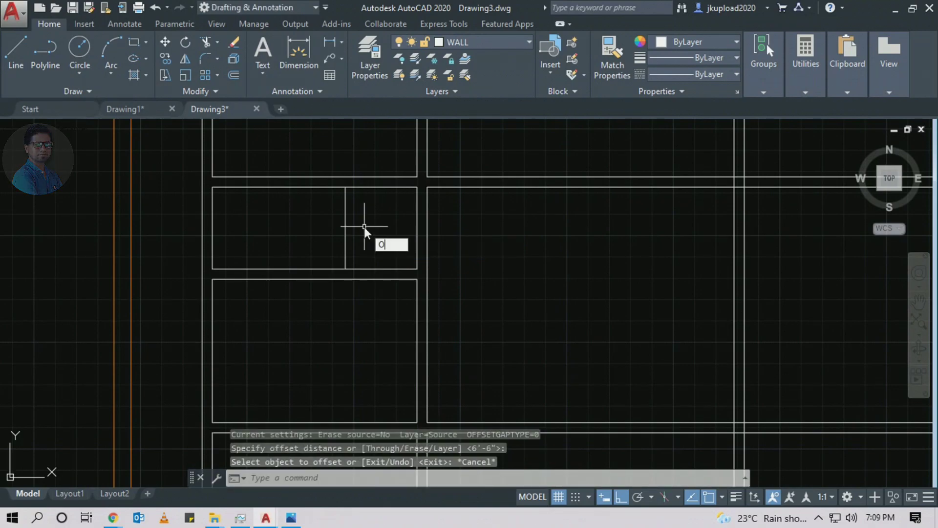
pyautogui.press('Return')
pyautogui.write('6')
pyautogui.press('Return')
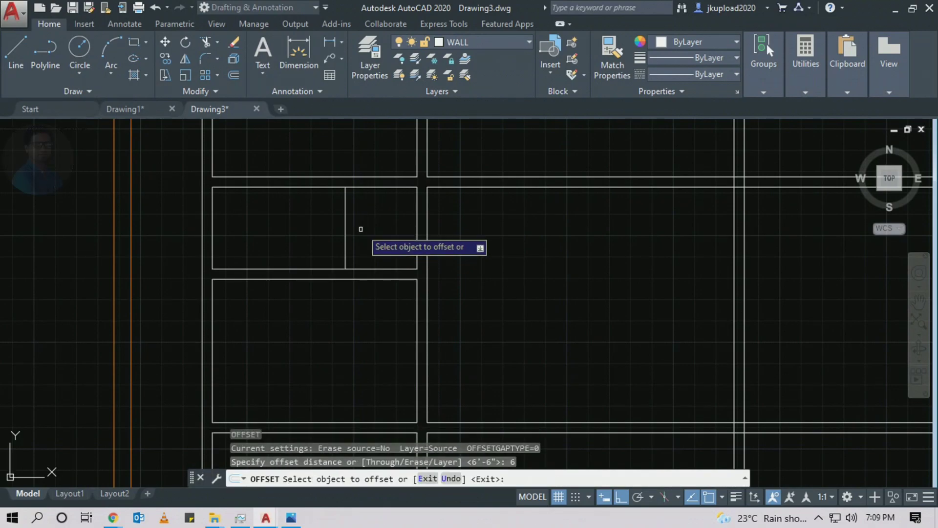
pyautogui.click(344, 230)
pyautogui.click(366, 233)
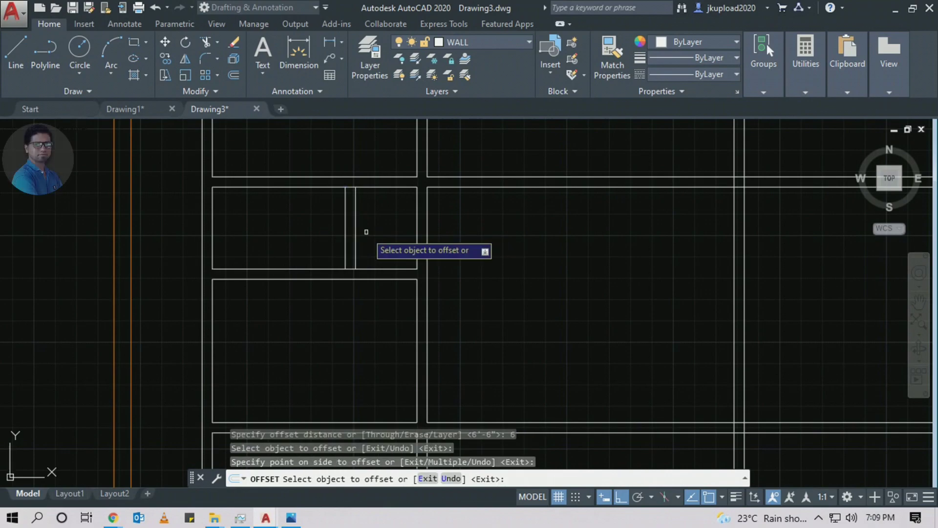
pyautogui.press('Return')
# Examine the toilet and dry balcony room sizes on the reference floor plan image
pyautogui.scroll(-2, 360, 226)
pyautogui.moveTo(367, 228); pyautogui.dragTo(434, 200, button='middle')
pyautogui.scroll(-5, 434, 200)
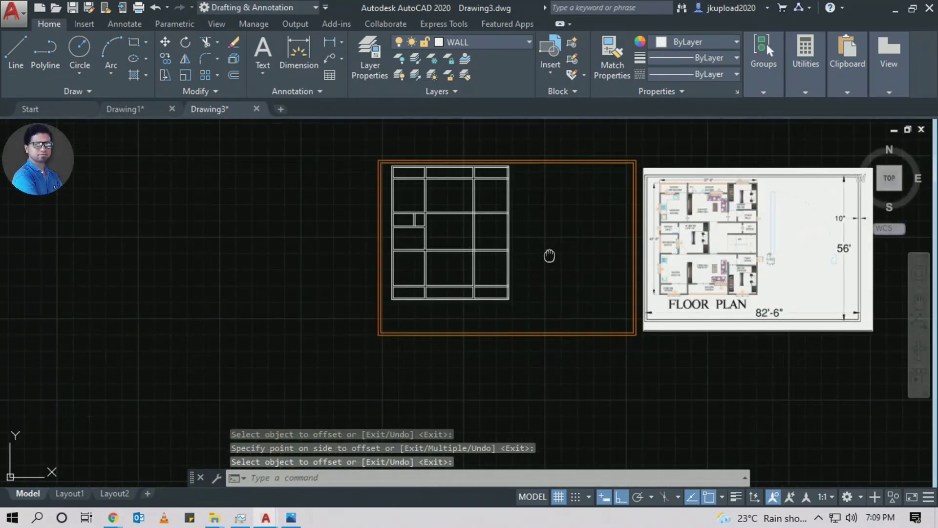
pyautogui.moveTo(548, 256); pyautogui.dragTo(514, 263, button='middle')
pyautogui.scroll(5, 727, 313)
pyautogui.scroll(2, 616, 253)
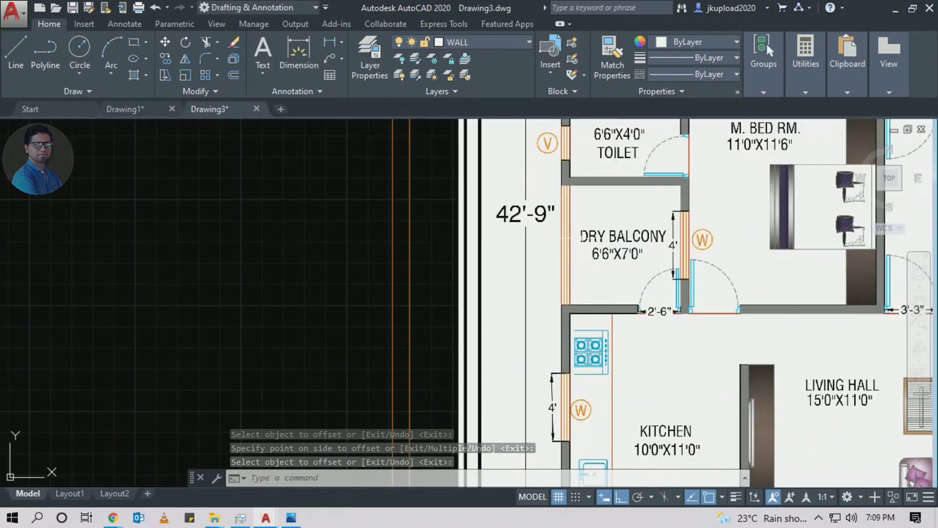
pyautogui.click(583, 234)
pyautogui.click(620, 254)
pyautogui.moveTo(620, 255); pyautogui.dragTo(616, 308, button='middle')
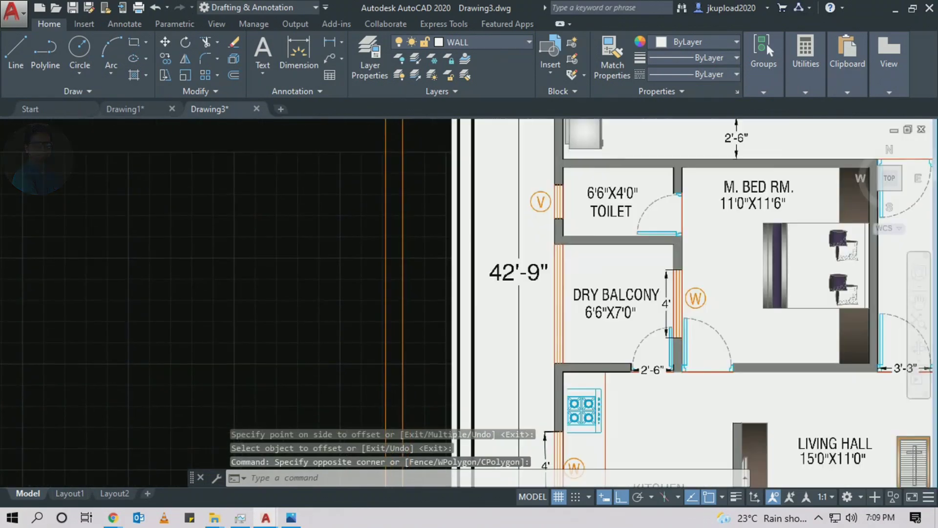
pyautogui.scroll(4, 593, 196)
pyautogui.click(574, 154)
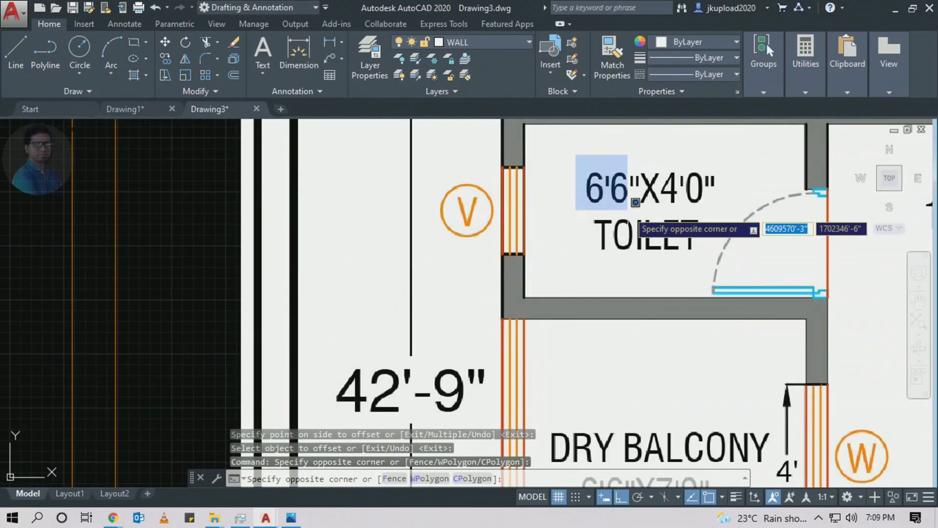
pyautogui.click(629, 210)
pyautogui.scroll(-2, 631, 209)
pyautogui.scroll(-1, 642, 200)
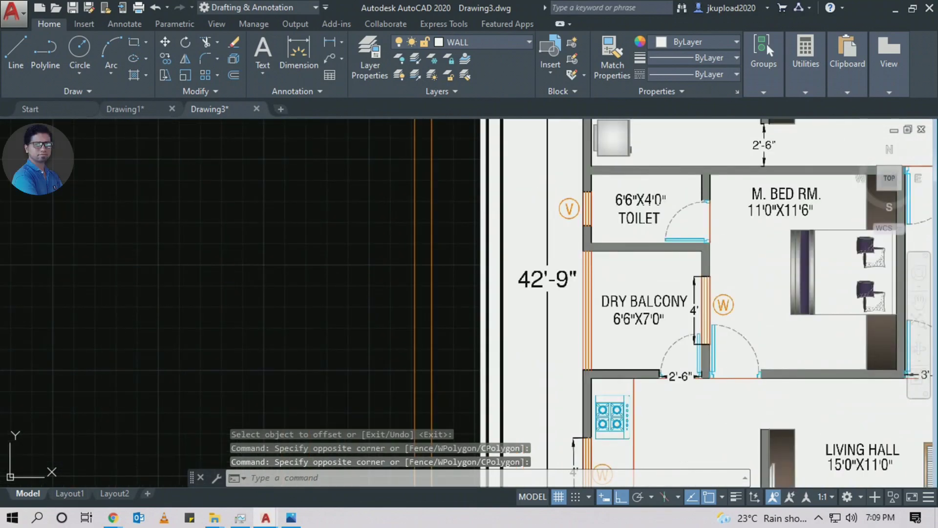
pyautogui.scroll(-3, 641, 201)
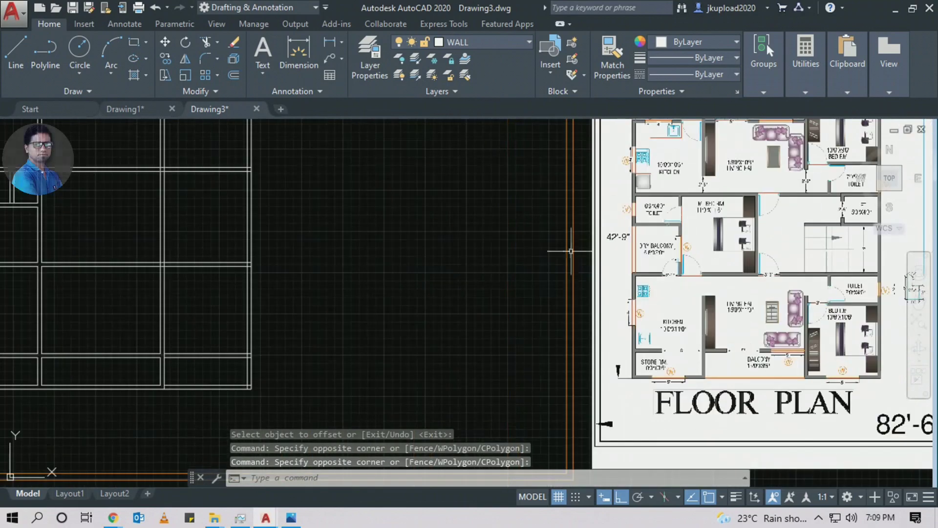
# Extend both partition lines down through the room below to its bottom wall line
pyautogui.scroll(2, 282, 247)
pyautogui.scroll(2, 209, 194)
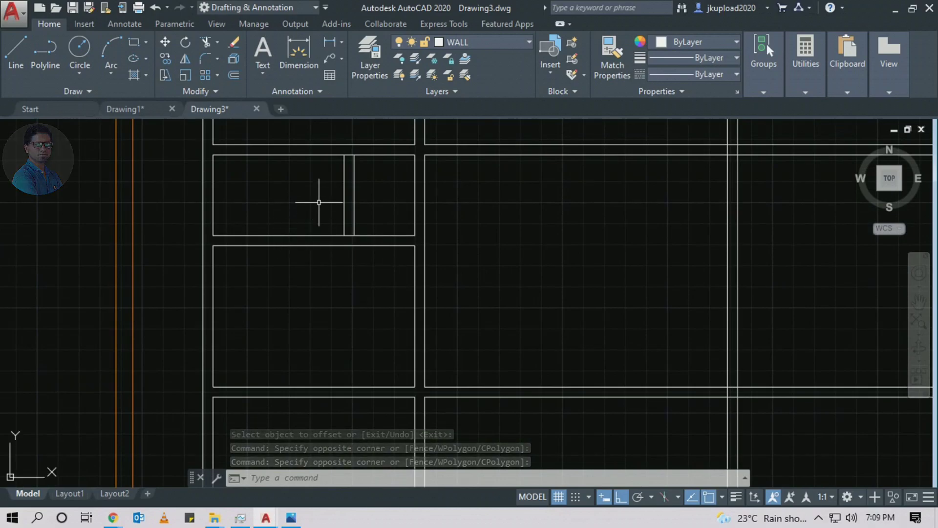
pyautogui.moveTo(304, 298); pyautogui.dragTo(335, 286, button='middle')
pyautogui.moveTo(384, 352); pyautogui.dragTo(387, 341, button='middle')
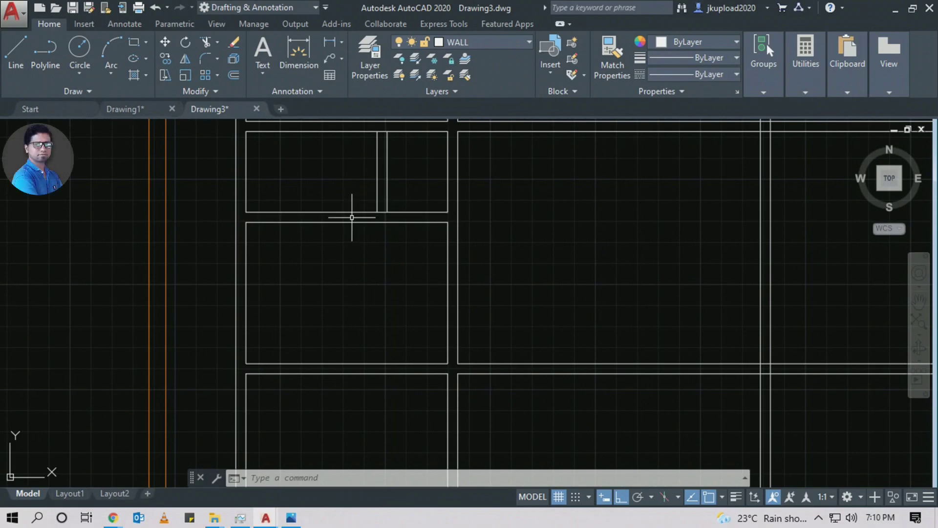
pyautogui.write('ex')
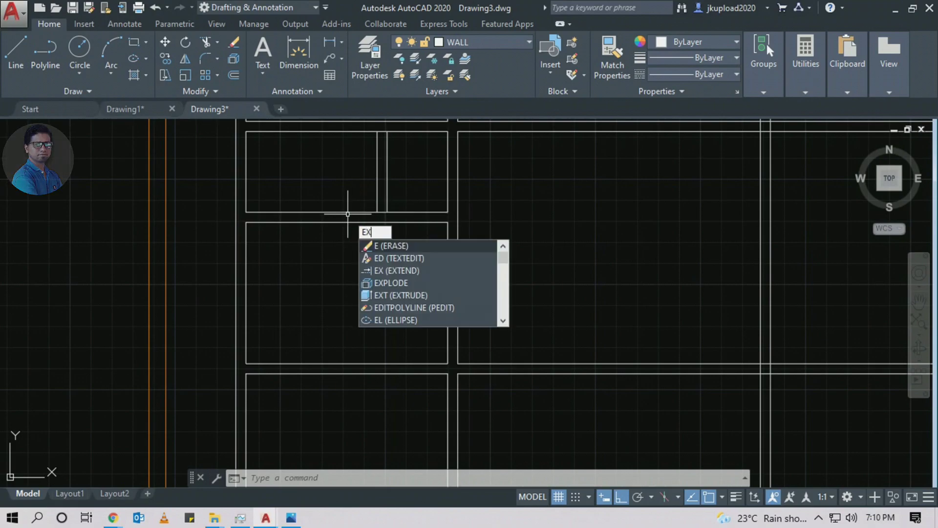
pyautogui.press('Return')
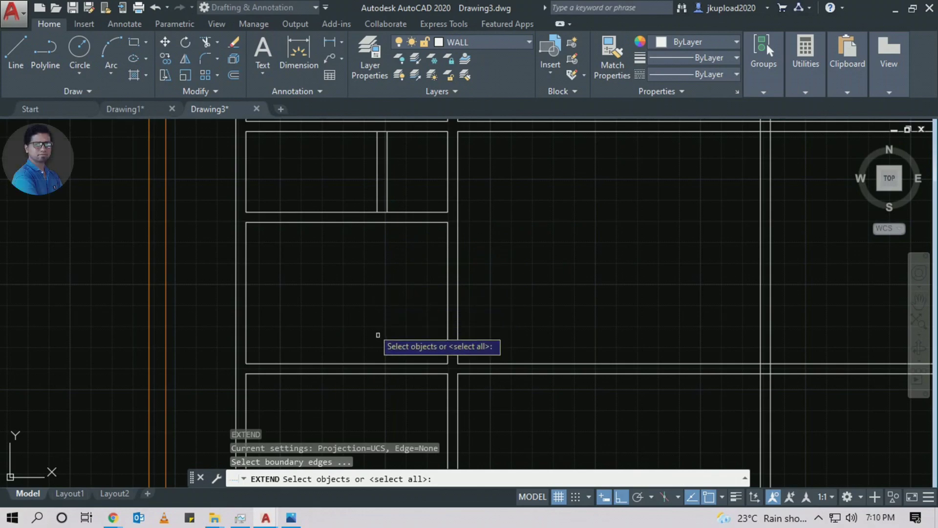
pyautogui.click(388, 366)
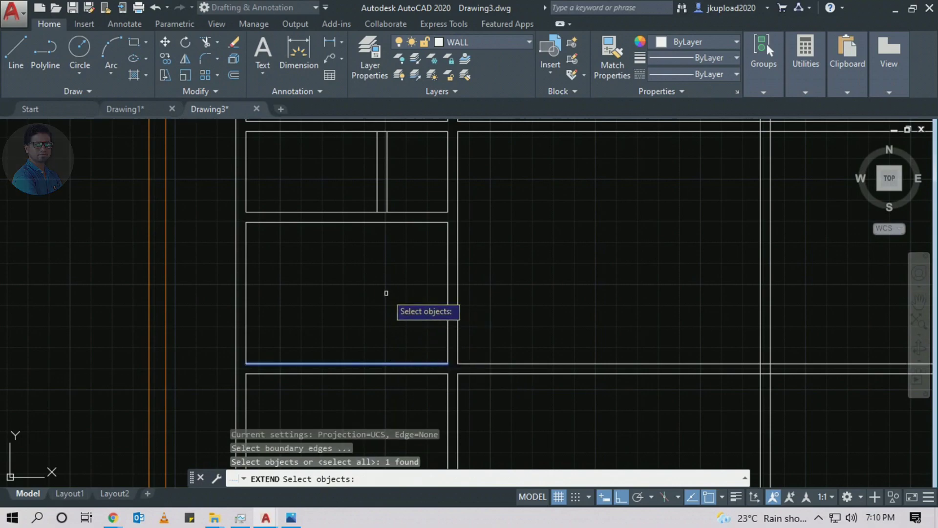
pyautogui.press('Return')
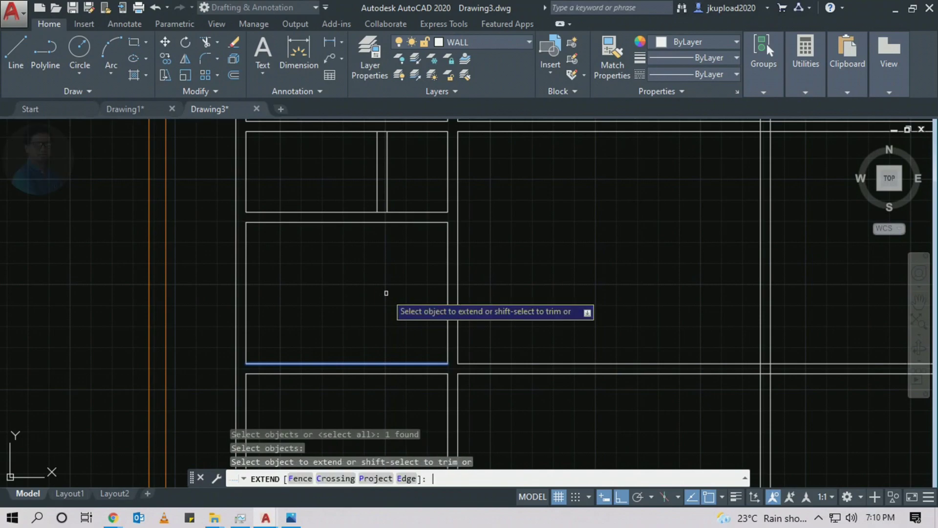
pyautogui.click(401, 188)
pyautogui.click(342, 200)
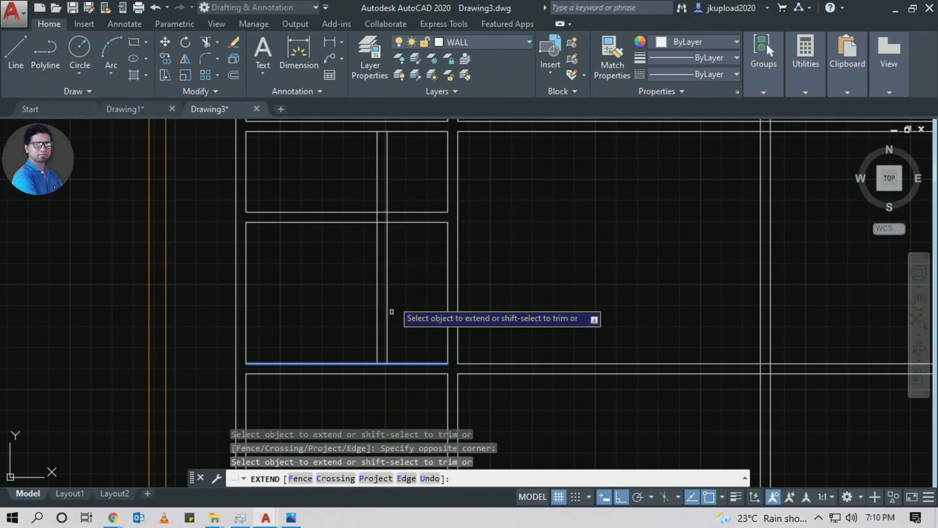
pyautogui.click(409, 371)
pyautogui.press('Return')
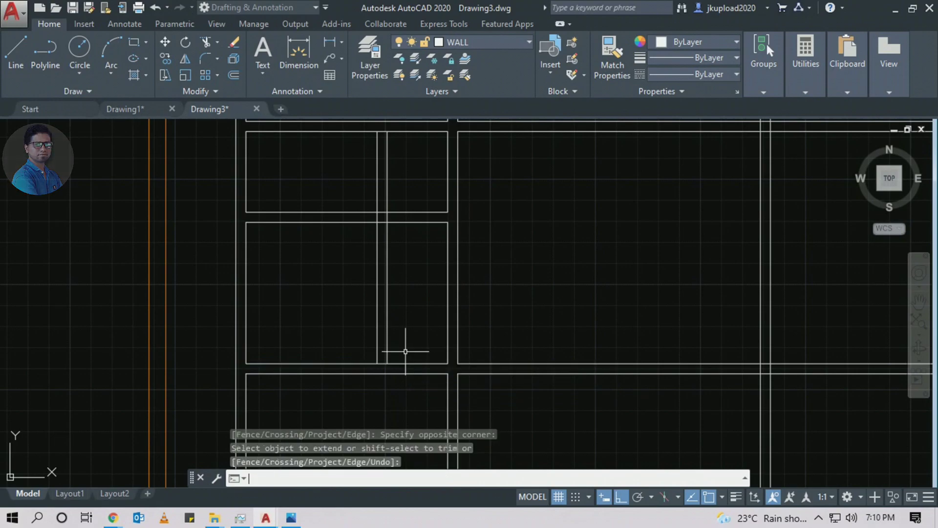
# Trim the crossing line segments inside the junction of the new vertical partition and the horizontal wall between the two small rooms
pyautogui.moveTo(392, 314); pyautogui.dragTo(383, 339, button='middle')
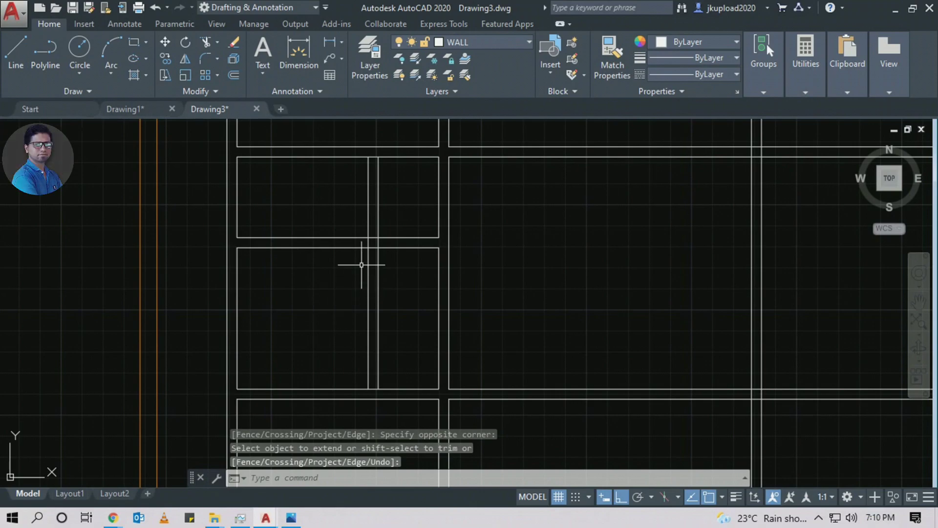
pyautogui.scroll(2, 361, 264)
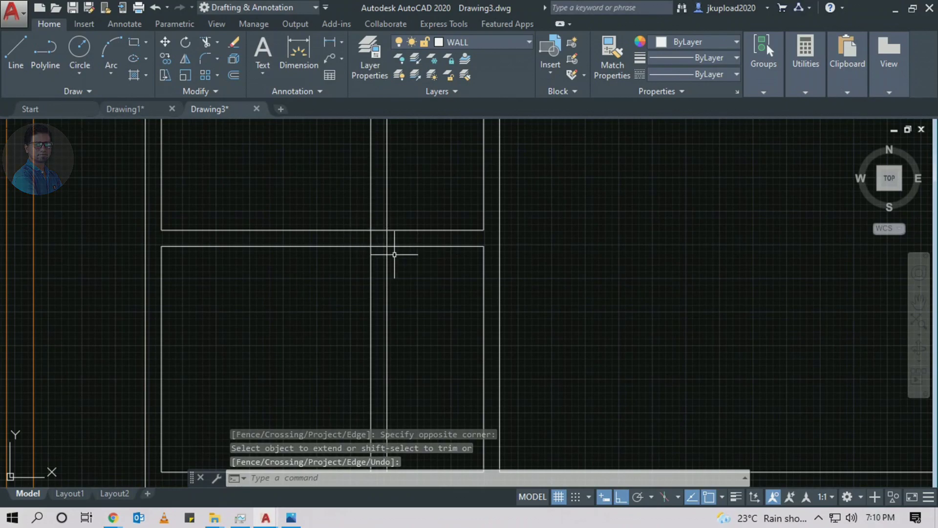
pyautogui.scroll(4, 346, 217)
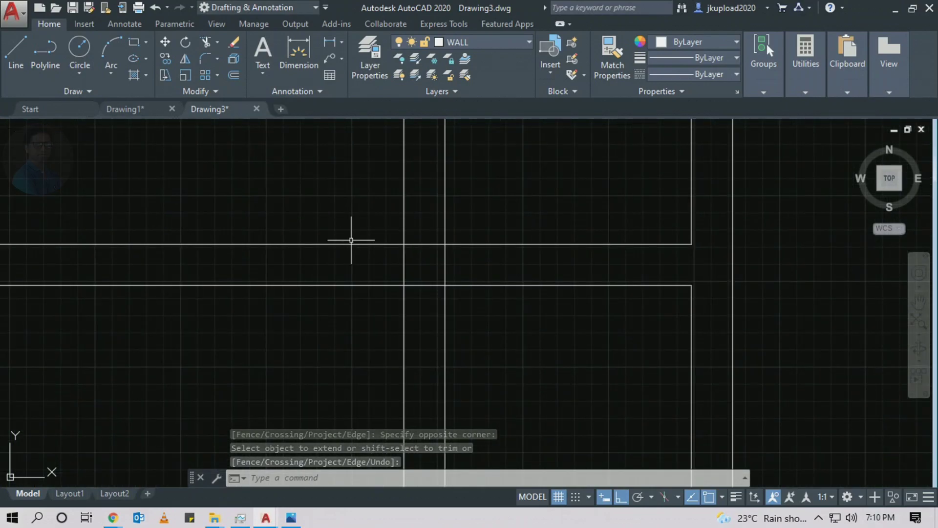
pyautogui.scroll(-4, 405, 255)
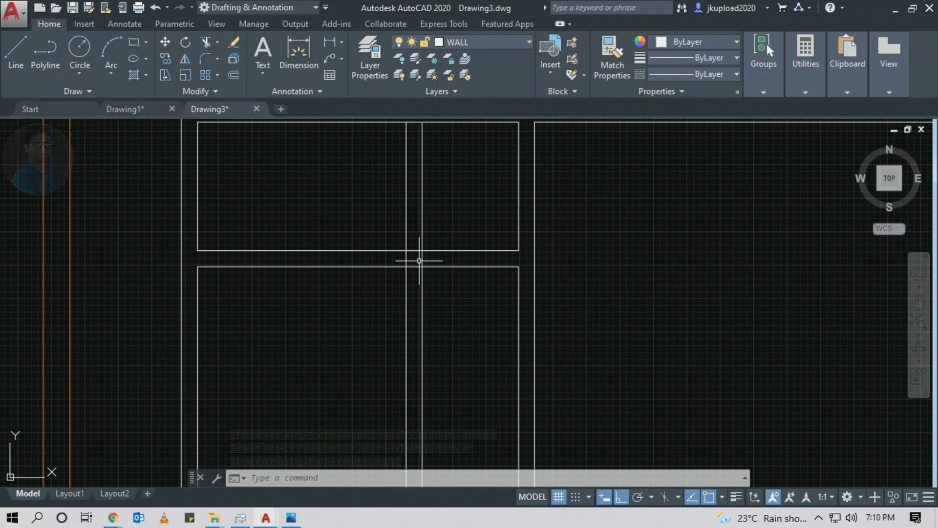
pyautogui.write('TR')
pyautogui.press('Return')
pyautogui.press('Return')
pyautogui.scroll(2, 419, 261)
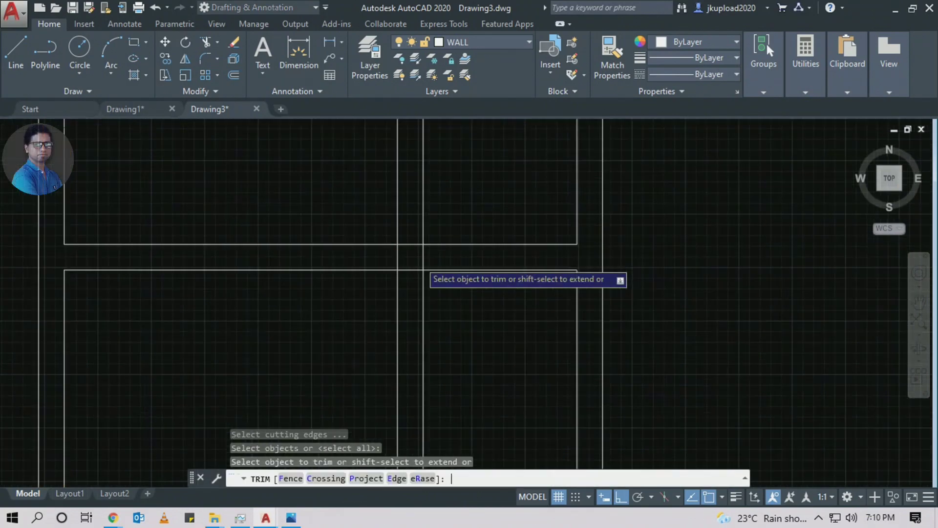
pyautogui.moveTo(430, 254); pyautogui.dragTo(367, 255)
pyautogui.scroll(6, 404, 247)
pyautogui.moveTo(438, 297)
pyautogui.mouseDown()
pyautogui.moveTo(432, 370)
pyautogui.moveTo(472, 360)
pyautogui.mouseUp()
pyautogui.scroll(-6, 432, 370)
pyautogui.press('Return')
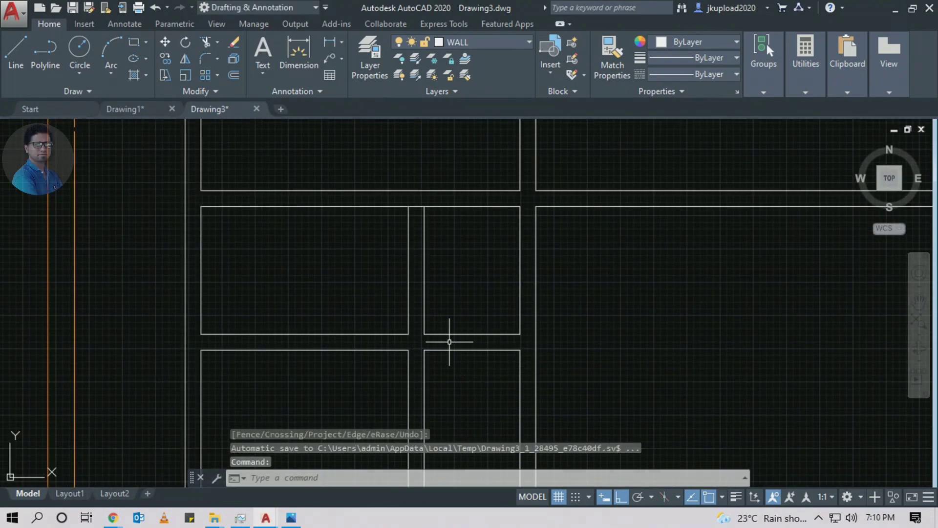
# Erase the upper room's right-hand partition line above the junction
pyautogui.scroll(2, 438, 328)
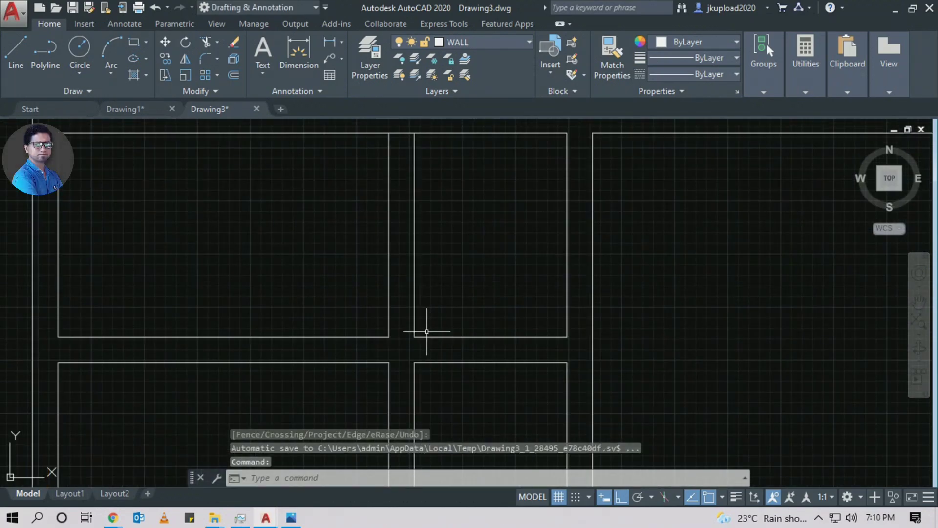
pyautogui.click(430, 301)
pyautogui.click(389, 310)
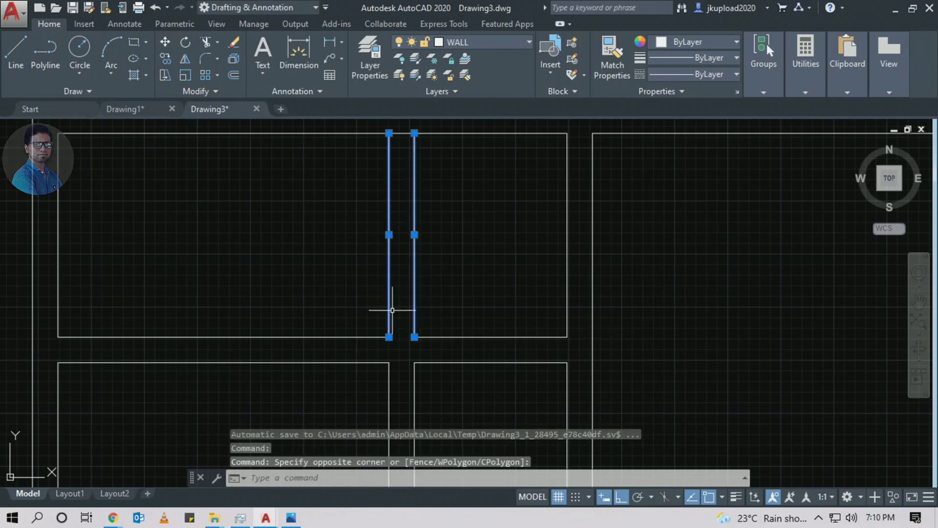
pyautogui.press('Escape')
pyautogui.click(428, 289)
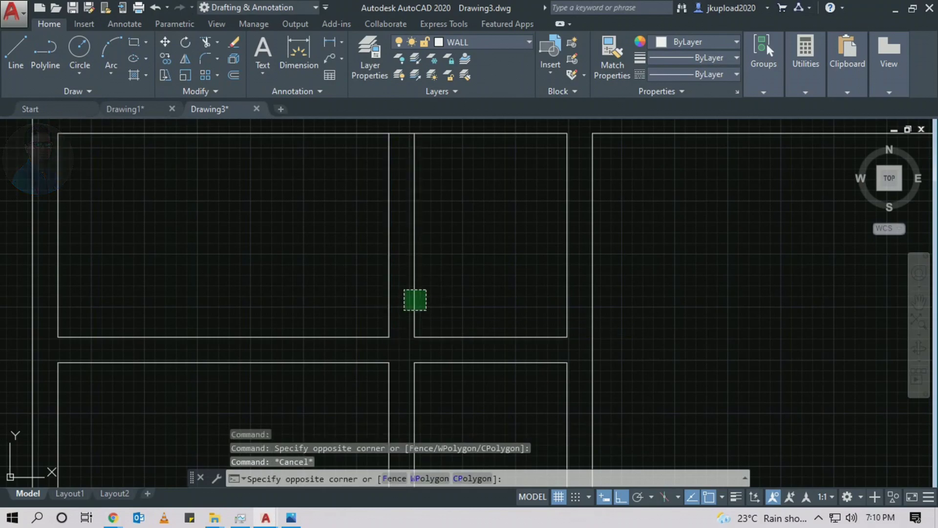
pyautogui.click(403, 309)
pyautogui.write('E')
pyautogui.press('Return')
# Extend the lower right-hand partition line up across the junction to the upper room's top wall line
pyautogui.write('E')
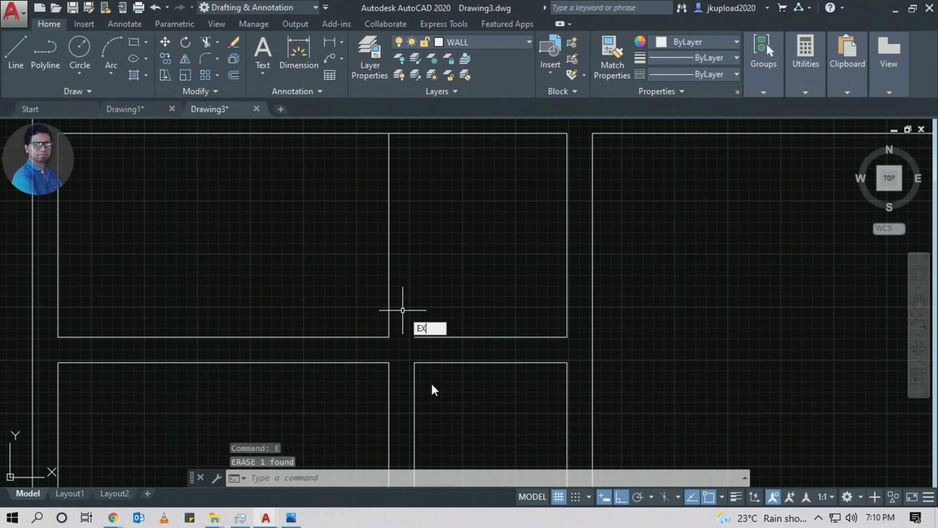
pyautogui.write('X')
pyautogui.press('Return')
pyautogui.press('Return')
pyautogui.click(404, 390)
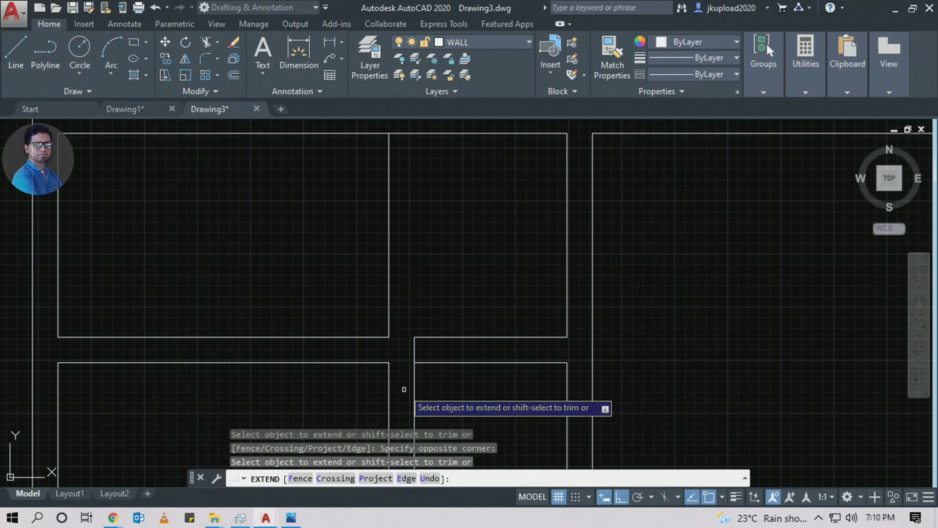
pyautogui.click(409, 388)
pyautogui.click(402, 392)
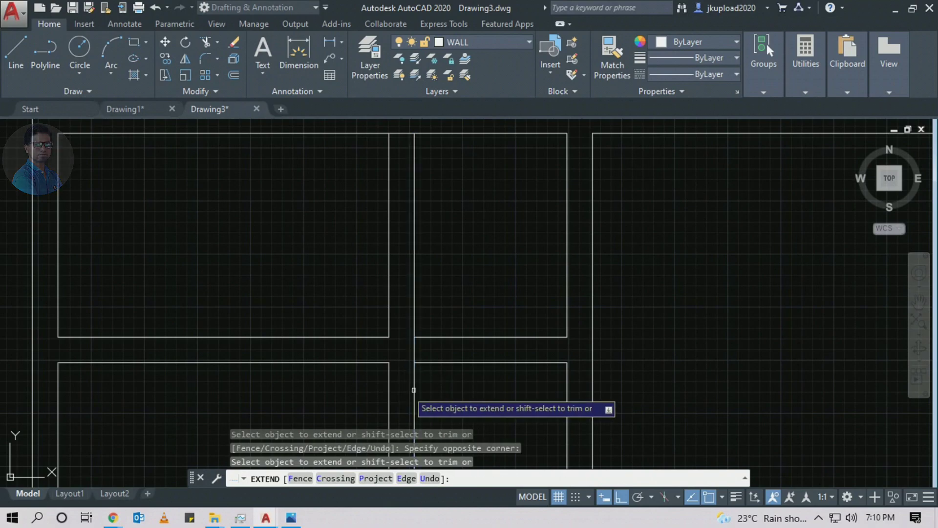
pyautogui.press('Return')
# Erase the two short horizontal lines beside the toilet partition and the vertical wall lines bordering them in the middle band
pyautogui.click(496, 308)
pyautogui.click(470, 371)
pyautogui.scroll(-7, 484, 364)
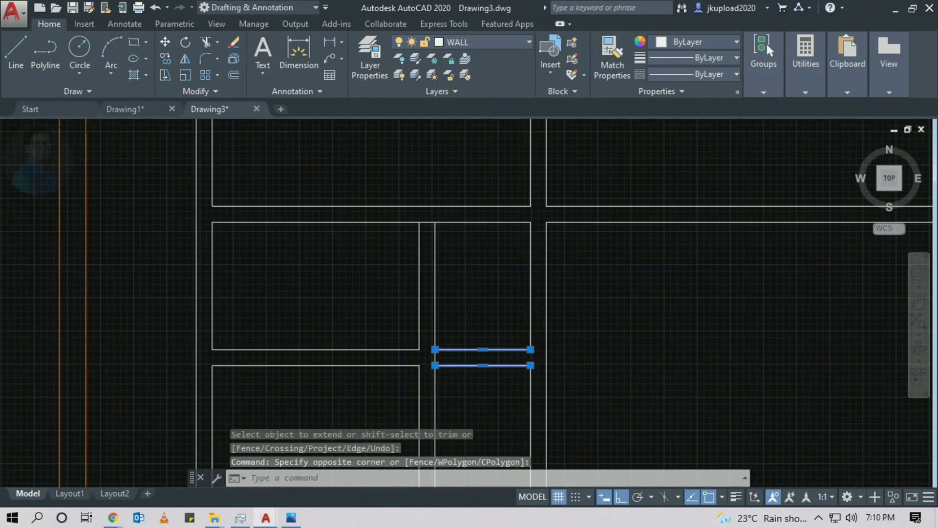
pyautogui.scroll(-5, 526, 379)
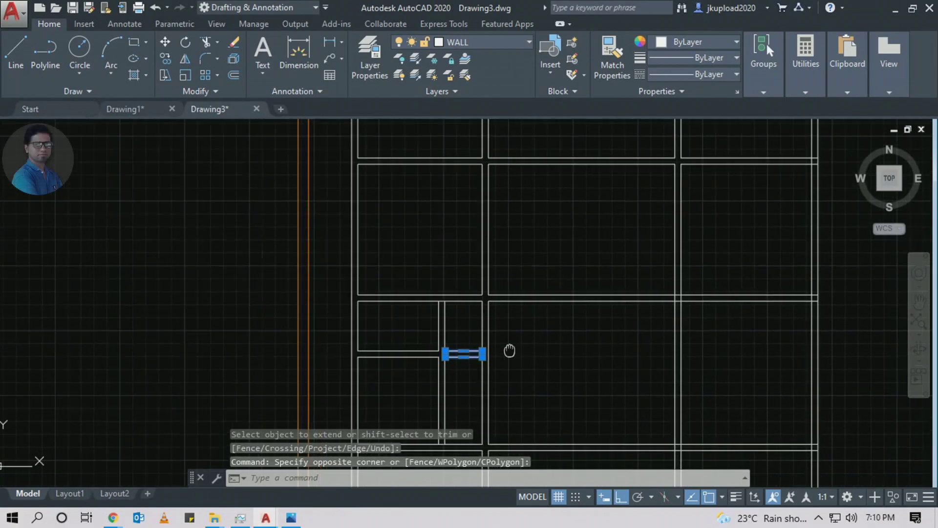
pyautogui.moveTo(544, 316); pyautogui.dragTo(430, 320, button='middle')
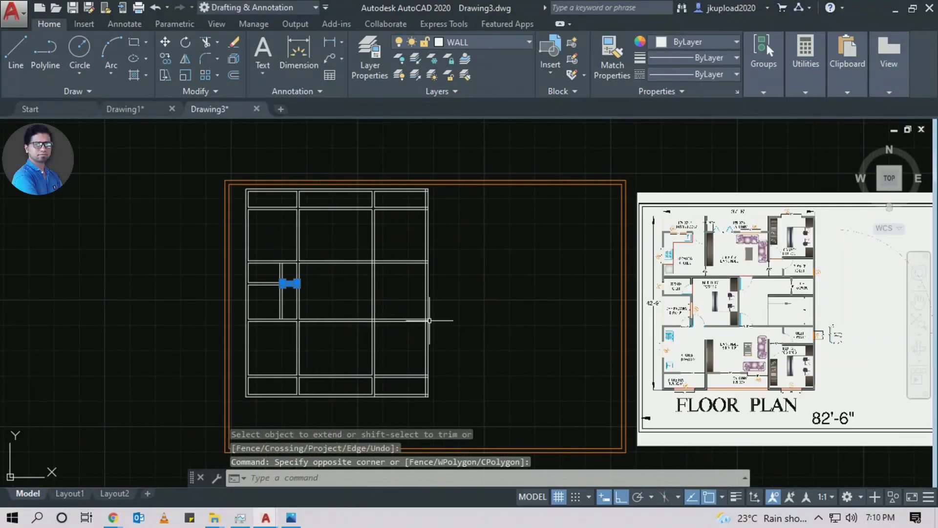
pyautogui.scroll(4, 691, 308)
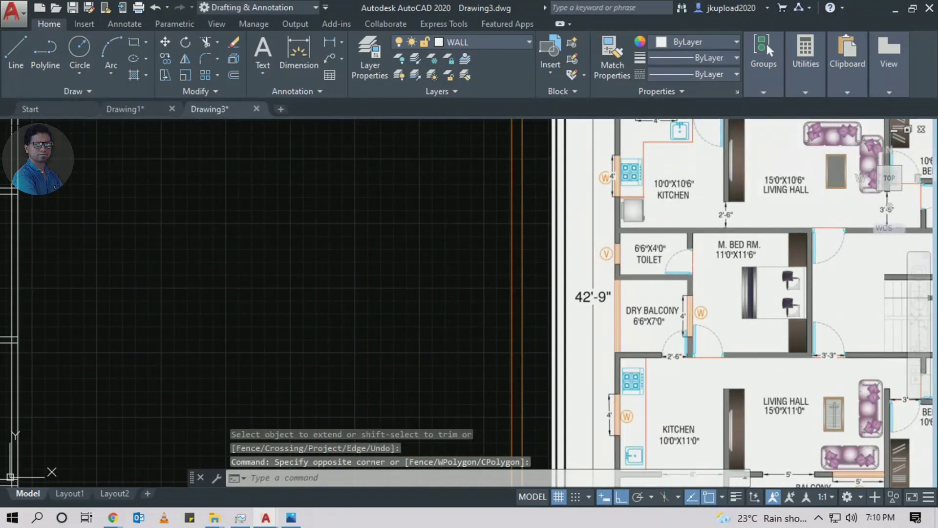
pyautogui.scroll(-5, 576, 301)
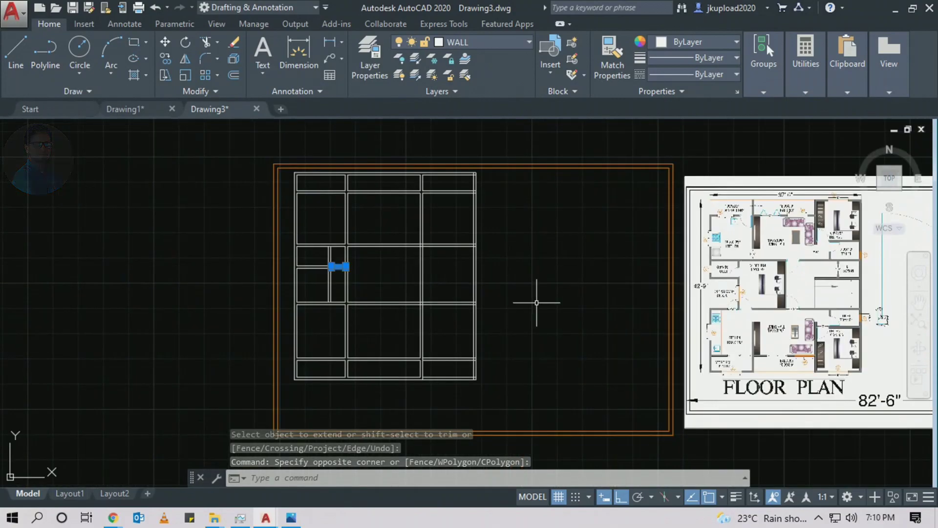
pyautogui.scroll(4, 353, 254)
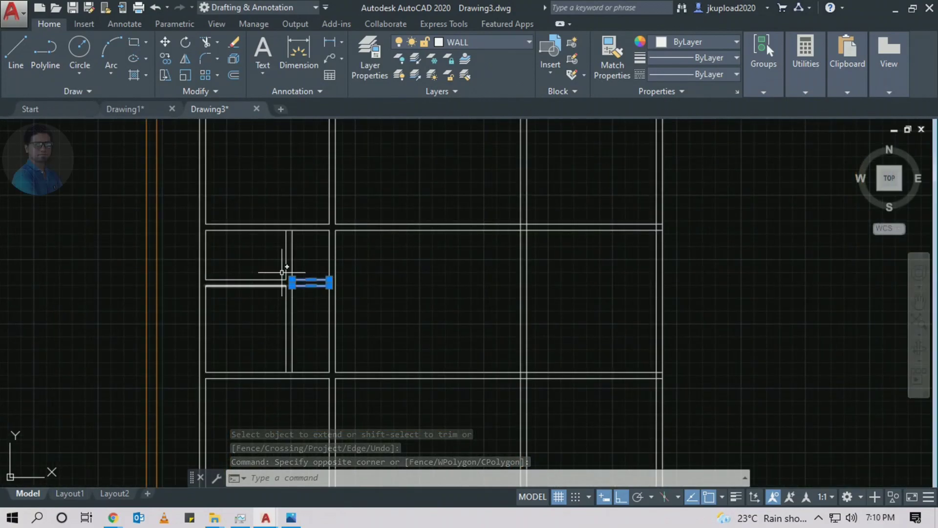
pyautogui.scroll(3, 273, 281)
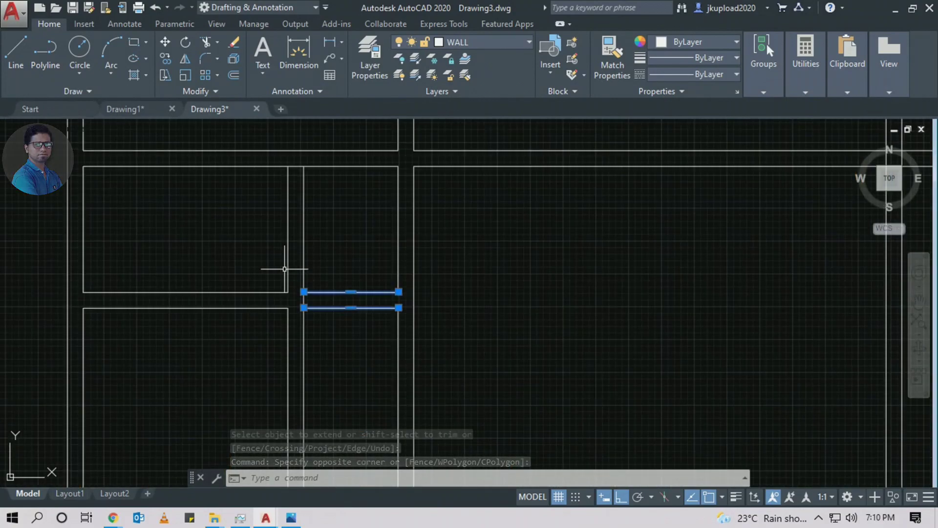
pyautogui.click(382, 337)
pyautogui.scroll(-2, 448, 318)
pyautogui.write('E')
pyautogui.press('Return')
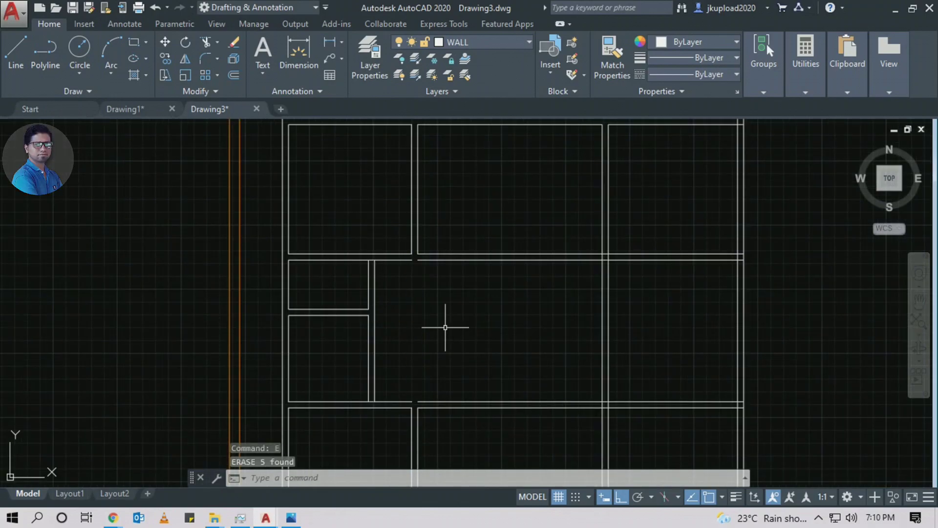
# Erase the horizontal wall line that runs above the toilet from the outer wall to the removed vertical wall
pyautogui.scroll(2, 413, 283)
pyautogui.click(417, 280)
pyautogui.click(391, 302)
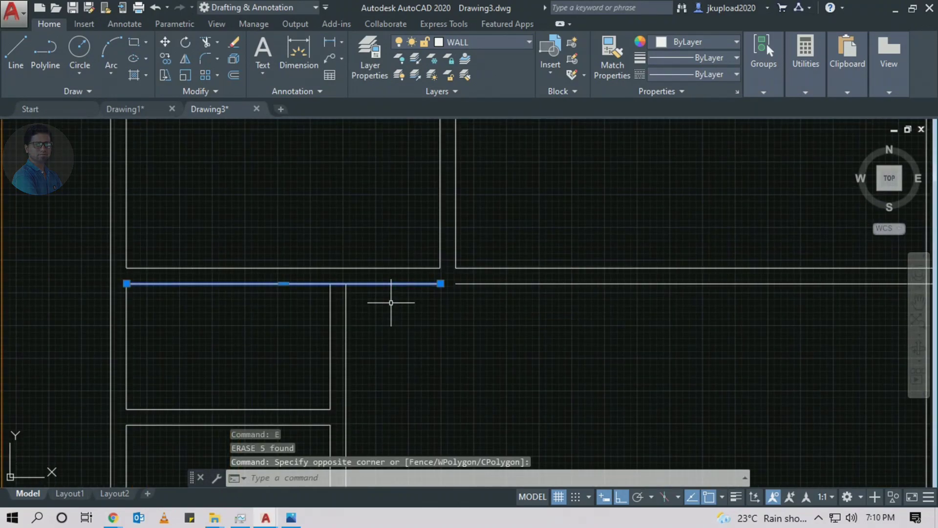
pyautogui.write('E')
pyautogui.press('Return')
# Extend the large middle room's top wall line across the gap to the toilet partition
pyautogui.write('EX')
pyautogui.press('Return')
pyautogui.press('Return')
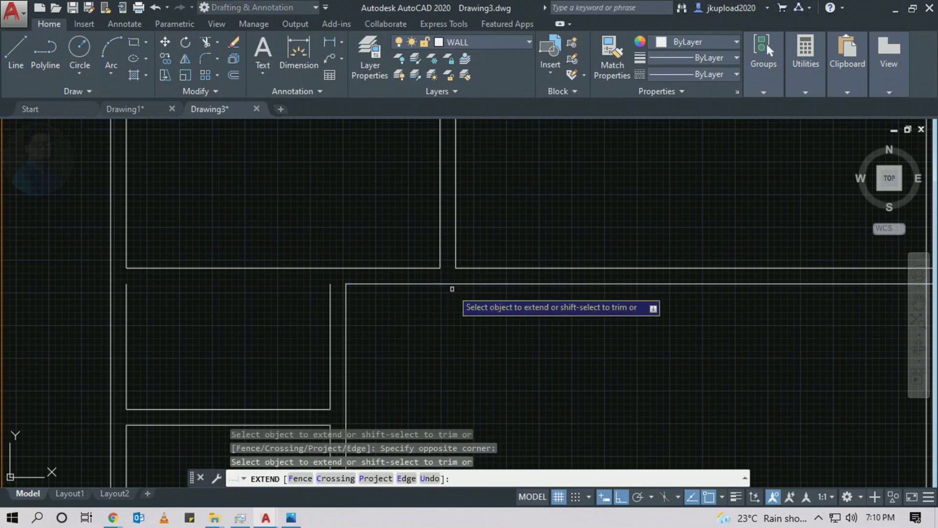
pyautogui.click(450, 285)
pyautogui.click(388, 331)
pyautogui.press('Escape')
# Extend the top wall line over the toilet to the outer wall and trim the piece inside the partition junction
pyautogui.write('EX')
pyautogui.press('Return')
pyautogui.press('Return')
pyautogui.click(379, 279)
pyautogui.click(367, 293)
pyautogui.scroll(3, 337, 289)
pyautogui.click(355, 260)
pyautogui.click(340, 293)
pyautogui.press('Escape')
pyautogui.scroll(-4, 379, 301)
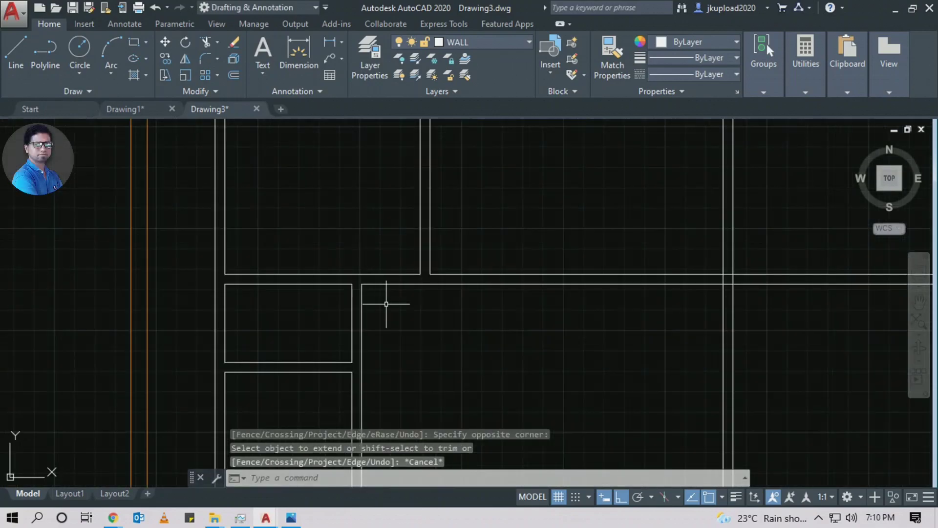
# Trim the middle room's bottom wall line inside the partition junction and replace its broken piece with one continuous line
pyautogui.scroll(-4, 293, 281)
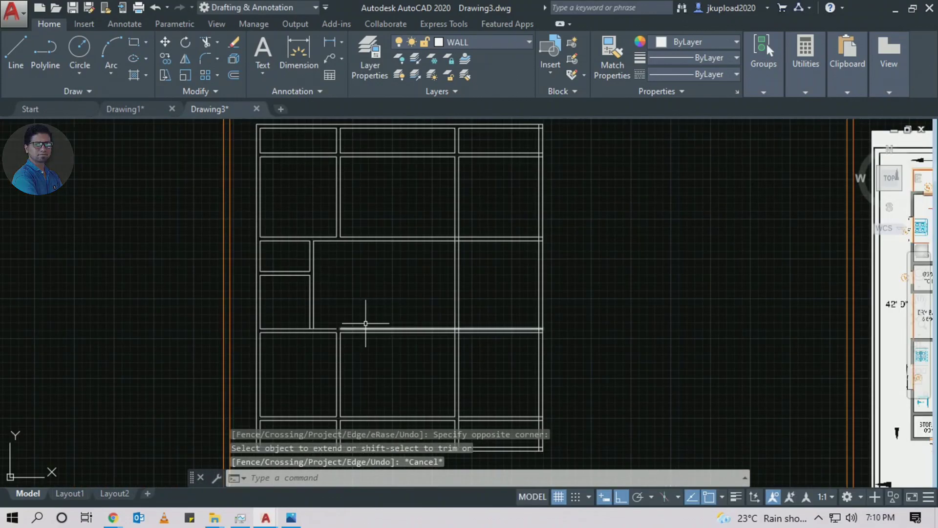
pyautogui.moveTo(365, 324); pyautogui.dragTo(306, 299, button='middle')
pyautogui.scroll(5, 250, 311)
pyautogui.write('tr')
pyautogui.press('Return')
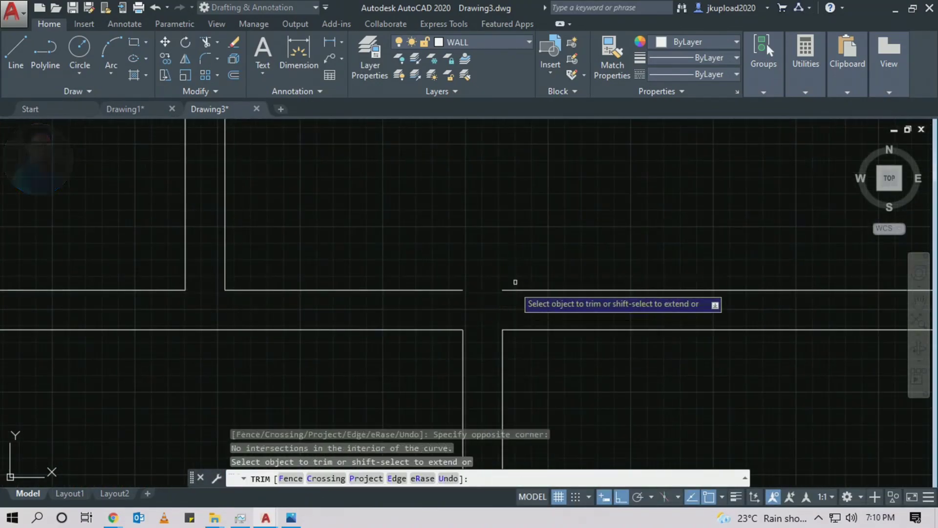
pyautogui.press('Escape')
pyautogui.click(473, 303)
pyautogui.write('e')
pyautogui.press('Return')
pyautogui.scroll(-6, 473, 303)
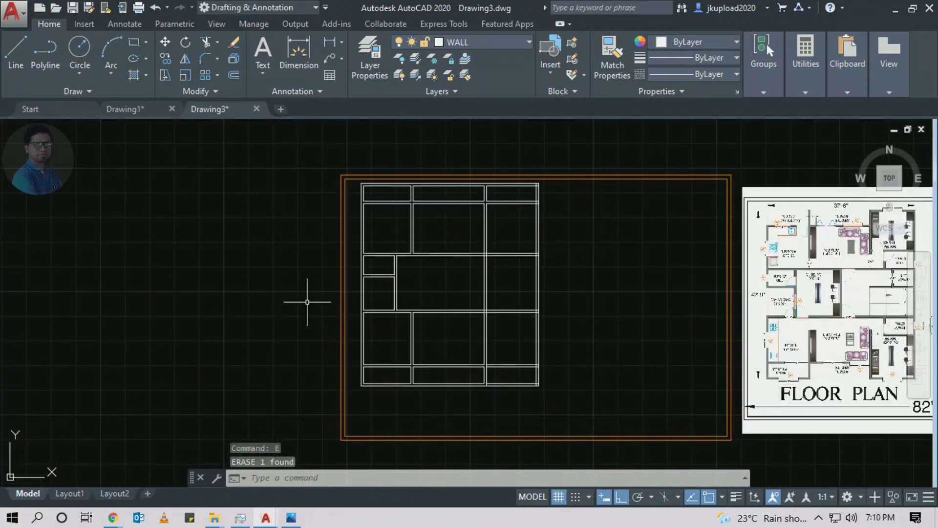
# Examine the toilet, dry balcony and master bedroom layout and dimensions on the reference floor plan
pyautogui.scroll(3, 310, 300)
pyautogui.scroll(-3, 388, 318)
pyautogui.scroll(8, 737, 266)
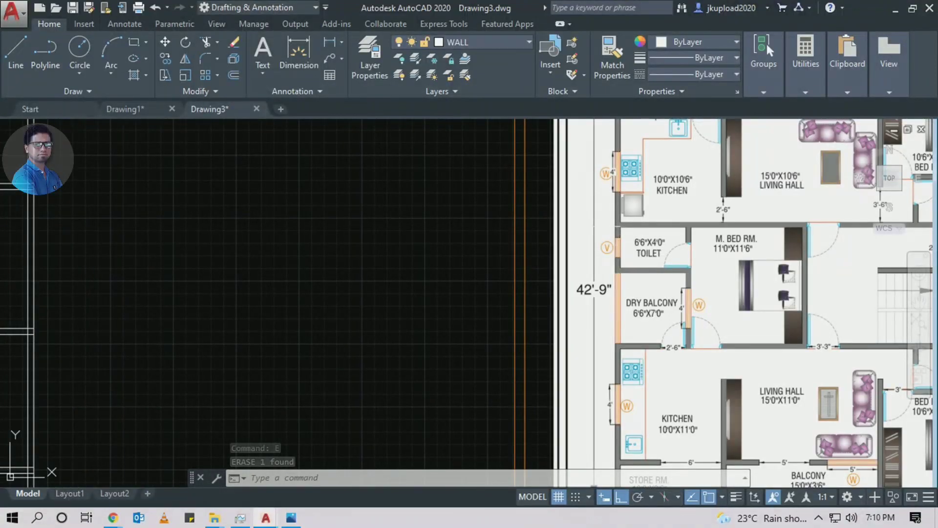
pyautogui.click(526, 157)
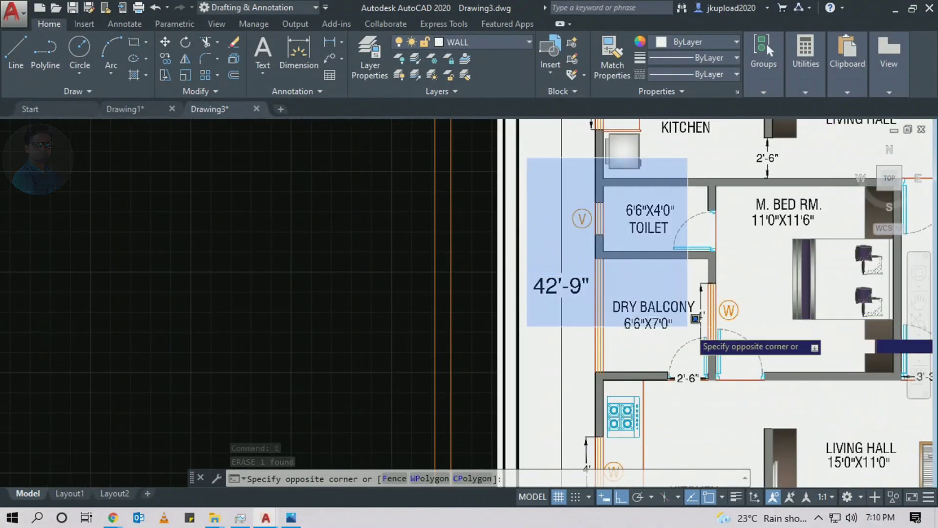
pyautogui.click(756, 392)
pyautogui.scroll(5, 733, 272)
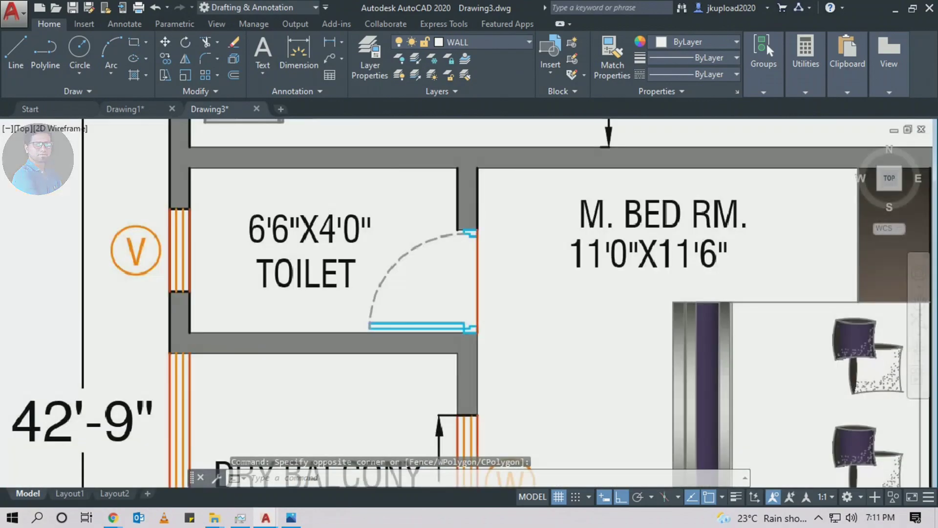
pyautogui.click(546, 220)
pyautogui.click(638, 293)
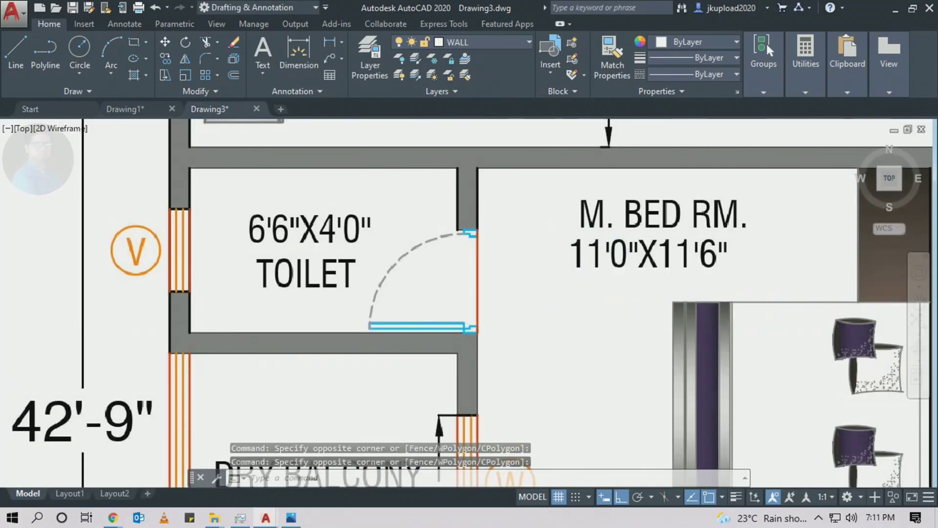
pyautogui.scroll(-10, 474, 315)
pyautogui.scroll(5, 306, 283)
pyautogui.scroll(-5, 531, 308)
# Offset the toilet partition's bedroom-side line 11' into the middle room to mark the master bedroom's far wall
pyautogui.moveTo(532, 308); pyautogui.dragTo(367, 300, button='middle')
pyautogui.scroll(4, 367, 300)
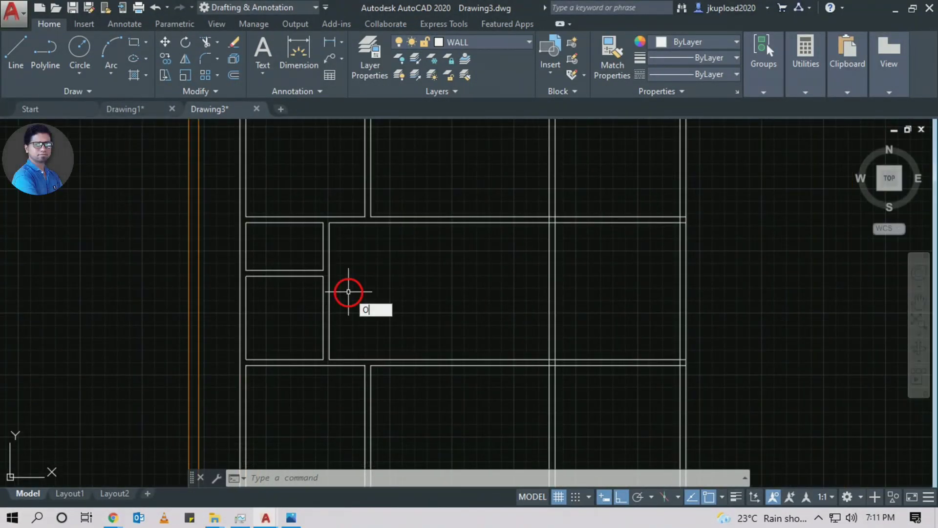
pyautogui.press('Return')
pyautogui.write('11')
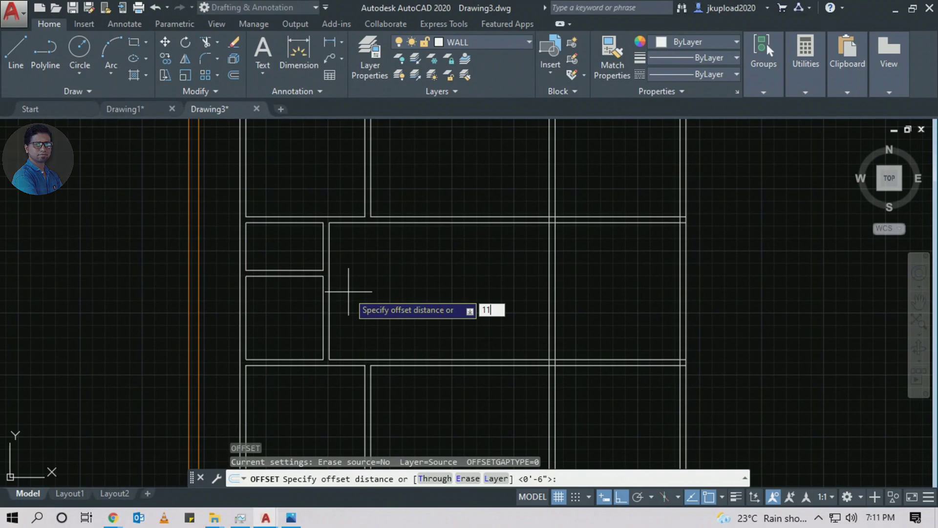
pyautogui.write("'")
pyautogui.press('Return')
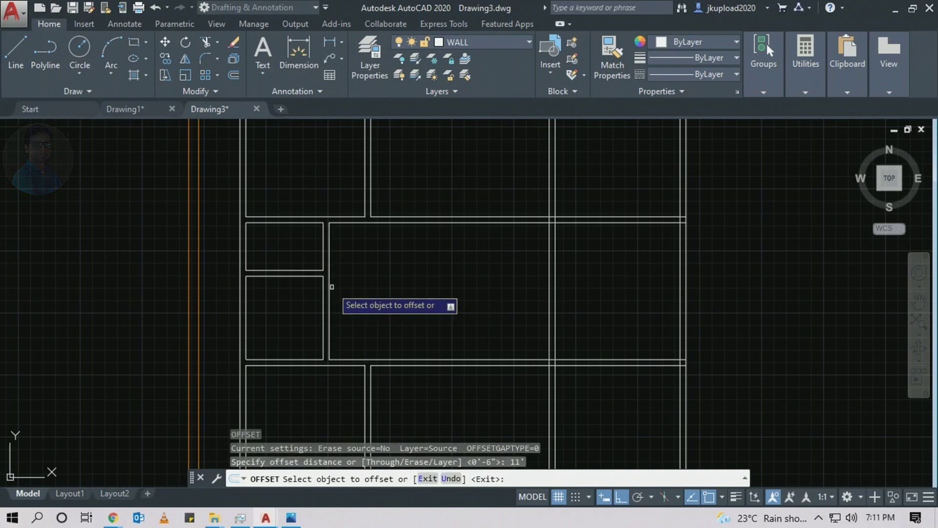
pyautogui.click(332, 287)
pyautogui.click(403, 281)
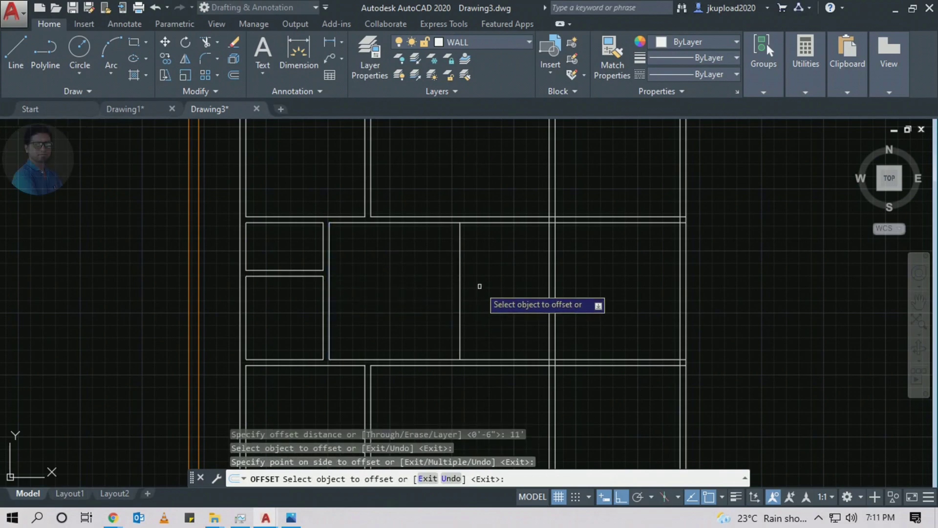
pyautogui.press('Return')
# Offset the new bedroom wall line 6 inches away from the bedroom to give the wall its thickness
pyautogui.moveTo(465, 281); pyautogui.dragTo(429, 299, button='middle')
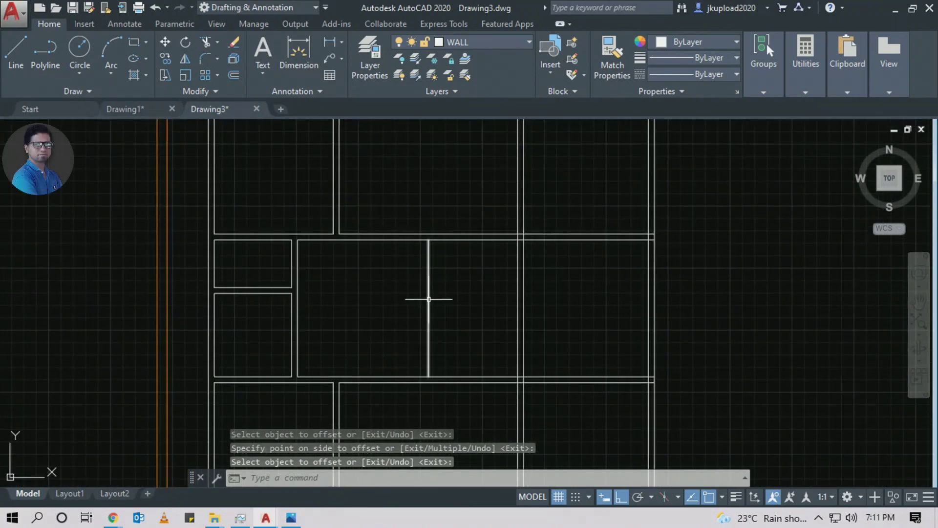
pyautogui.write('O')
pyautogui.press('Return')
pyautogui.press('Return')
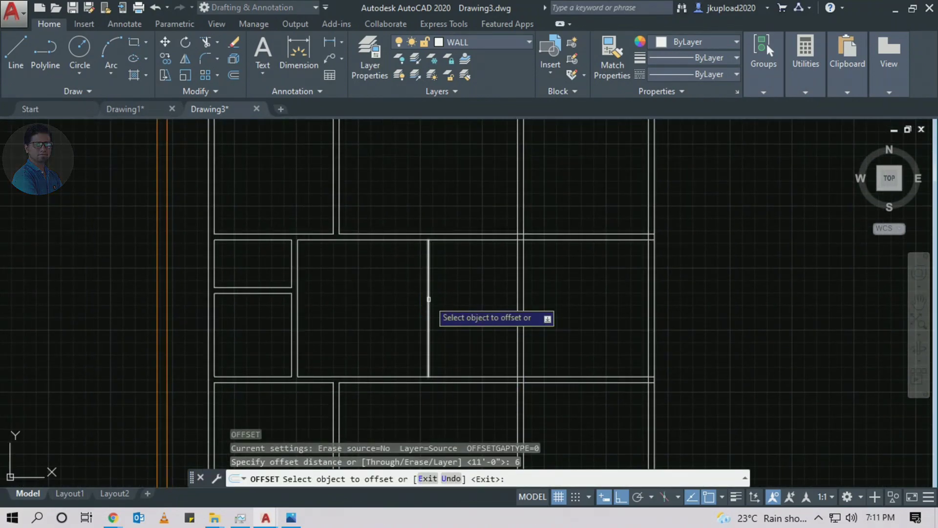
pyautogui.click(429, 299)
pyautogui.click(449, 299)
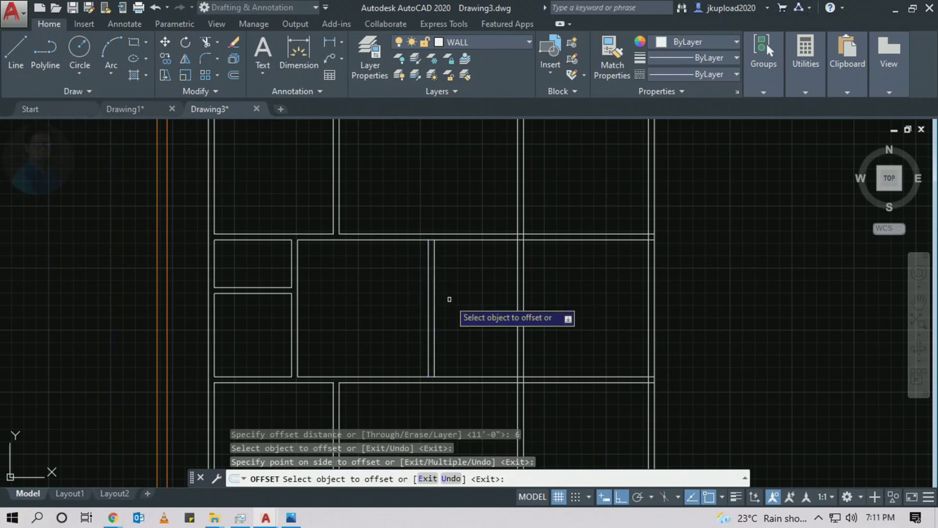
pyautogui.press('Return')
# Compare the drawn walls with the reference plan and examine its lobby, staircase and lift area beside the master bedroom
pyautogui.scroll(-5, 378, 326)
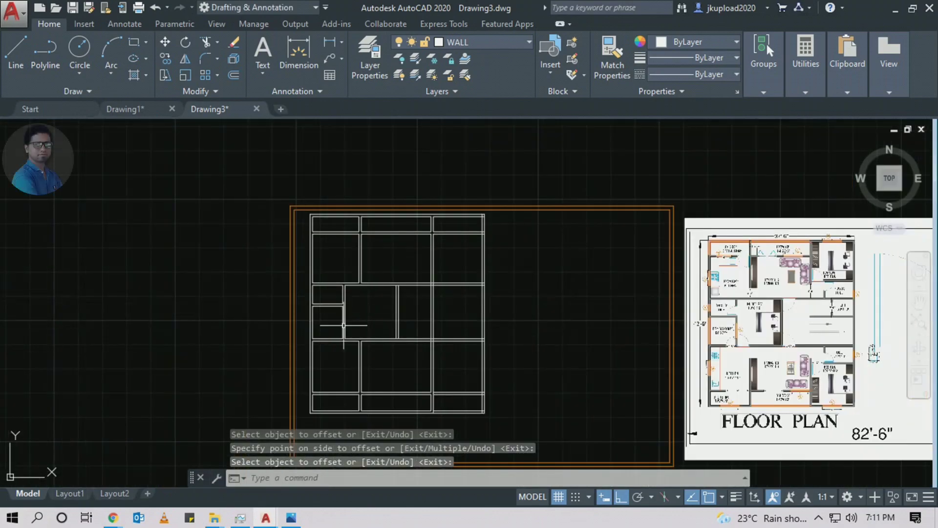
pyautogui.scroll(2, 351, 323)
pyautogui.click(353, 291)
pyautogui.click(386, 322)
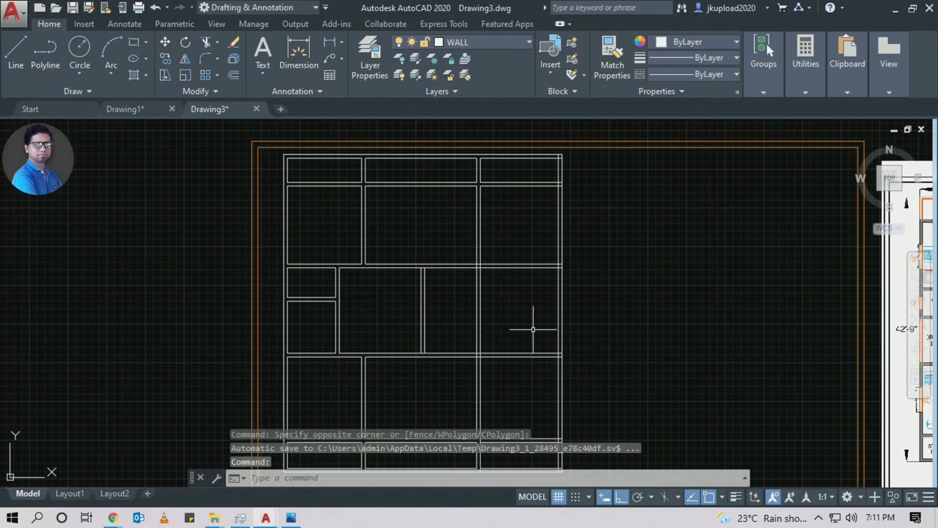
pyautogui.moveTo(875, 366); pyautogui.dragTo(522, 366, button='middle')
pyautogui.scroll(5, 665, 318)
pyautogui.scroll(-4, 572, 293)
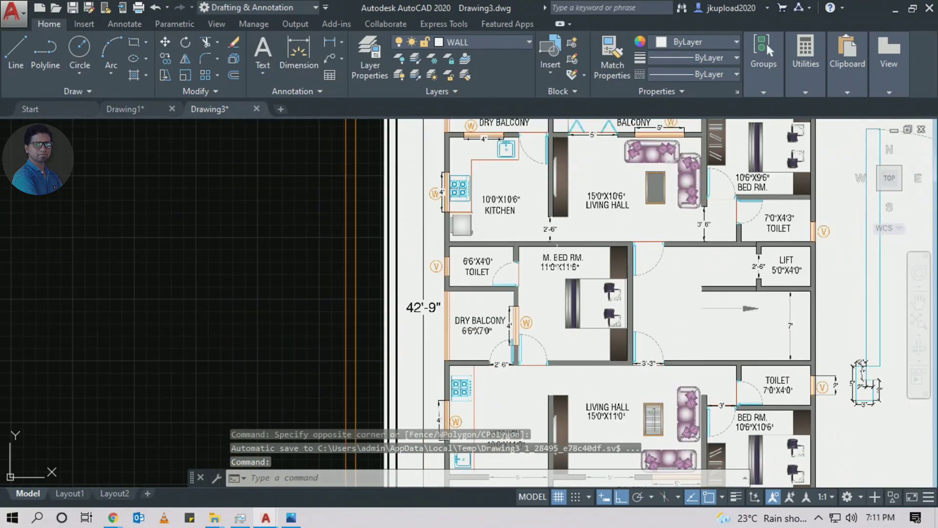
pyautogui.scroll(3, 572, 293)
pyautogui.scroll(-5, 393, 315)
pyautogui.moveTo(394, 316)
pyautogui.mouseDown(button='middle')
pyautogui.moveTo(622, 308)
pyautogui.moveTo(454, 318)
pyautogui.mouseUp(button='middle')
pyautogui.scroll(4, 733, 283)
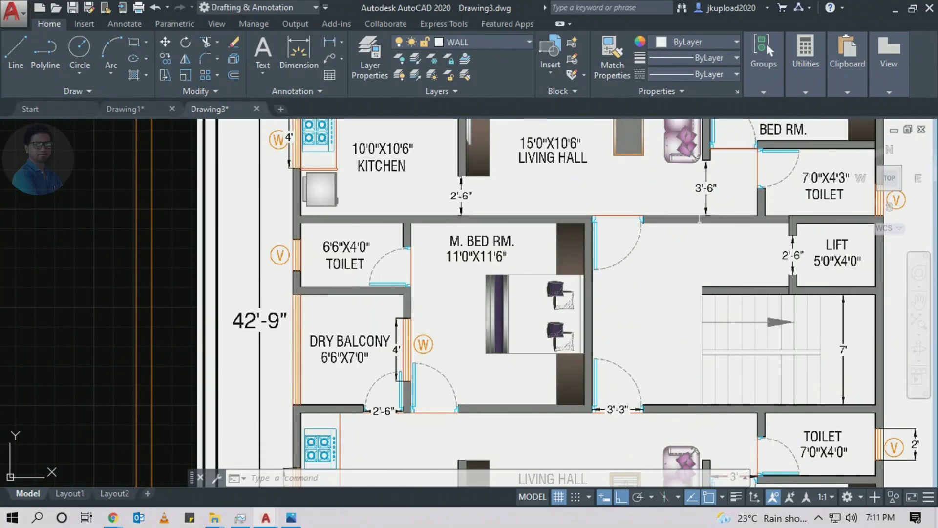
pyautogui.click(710, 218)
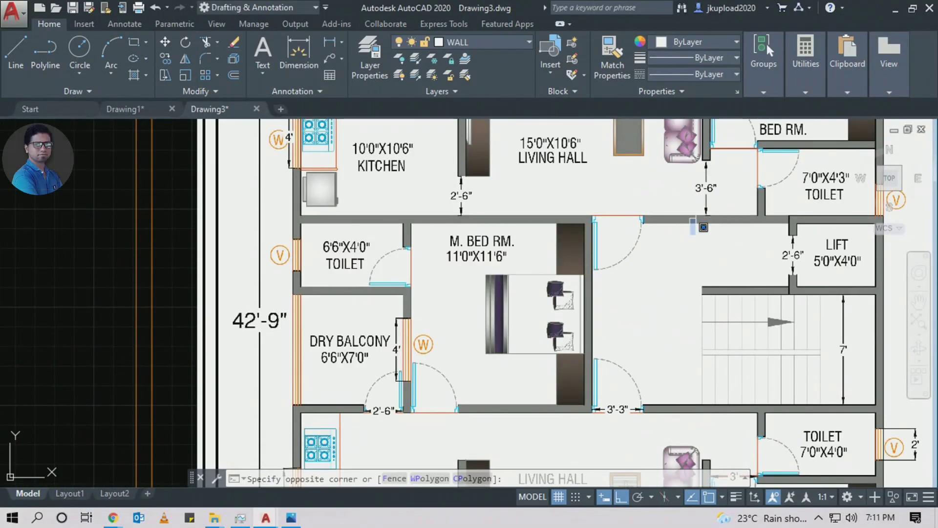
pyautogui.click(616, 229)
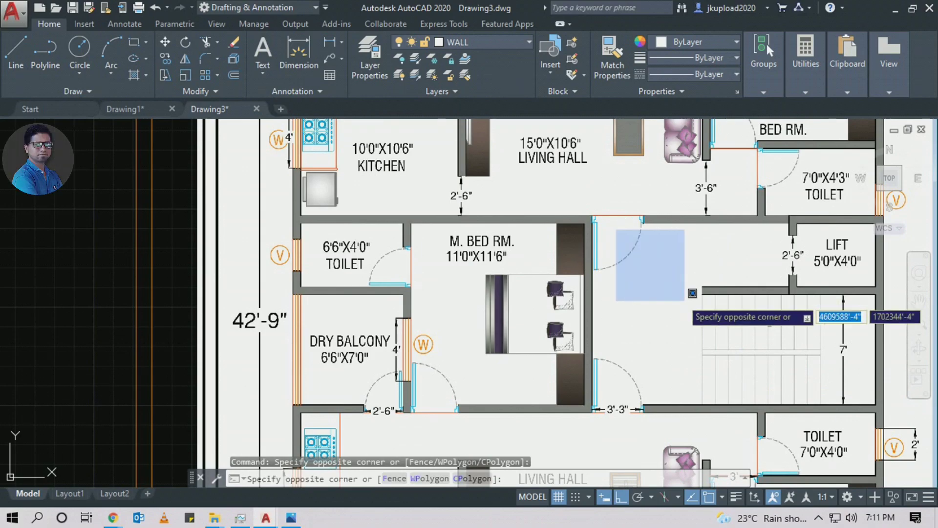
pyautogui.click(880, 384)
# Trim the vertical wall lines where they cross the lobby area's top and bottom horizontal walls
pyautogui.scroll(-6, 731, 329)
pyautogui.scroll(4, 376, 342)
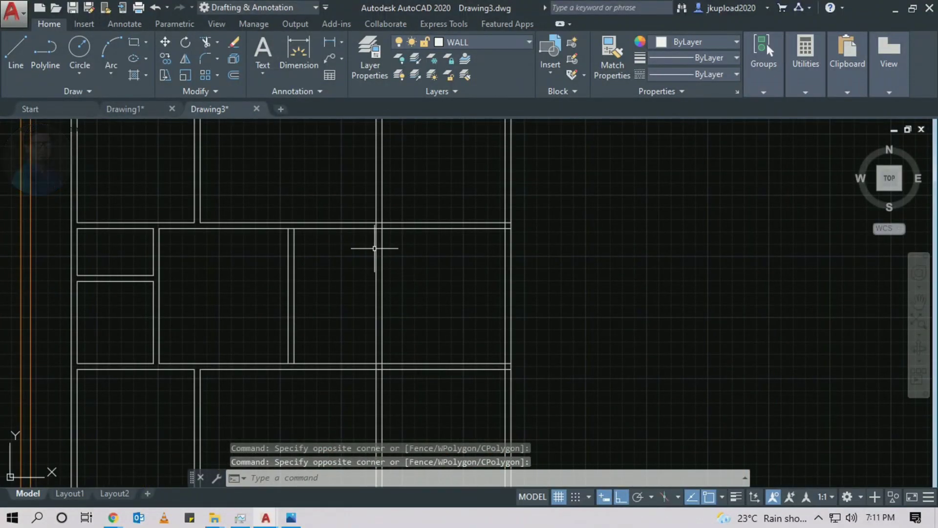
pyautogui.write('tr')
pyautogui.press('Return')
pyautogui.press('Return')
pyautogui.scroll(5, 381, 220)
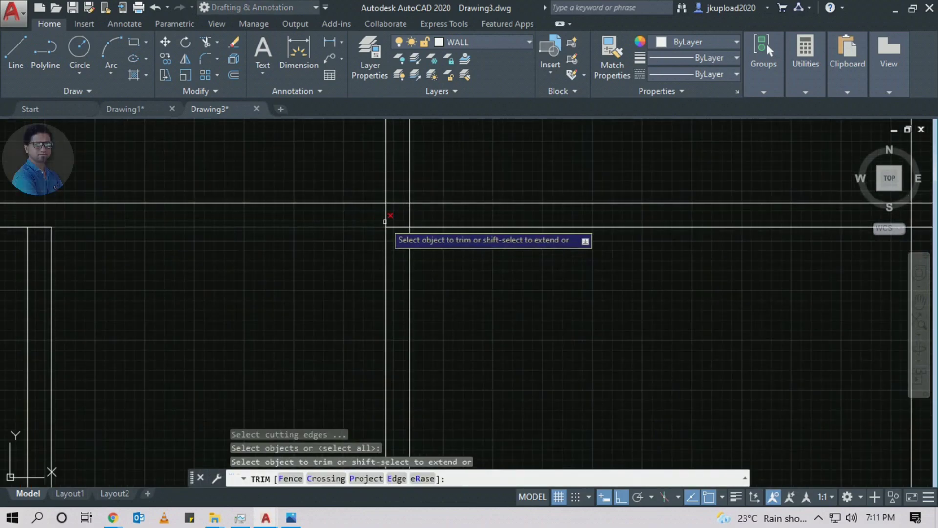
pyautogui.moveTo(417, 211); pyautogui.dragTo(364, 211)
pyautogui.scroll(-5, 391, 220)
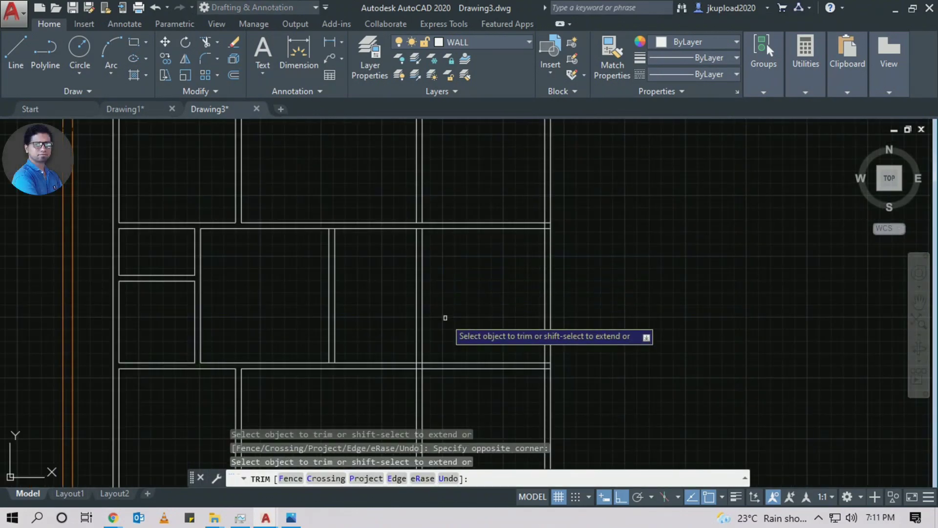
pyautogui.scroll(5, 431, 367)
pyautogui.click(369, 360)
pyautogui.click(369, 360)
pyautogui.press('Return')
# Erase the two leftover vertical wall lines crossing the lobby and staircase area beside the master bedroom
pyautogui.scroll(-4, 434, 348)
pyautogui.click(465, 254)
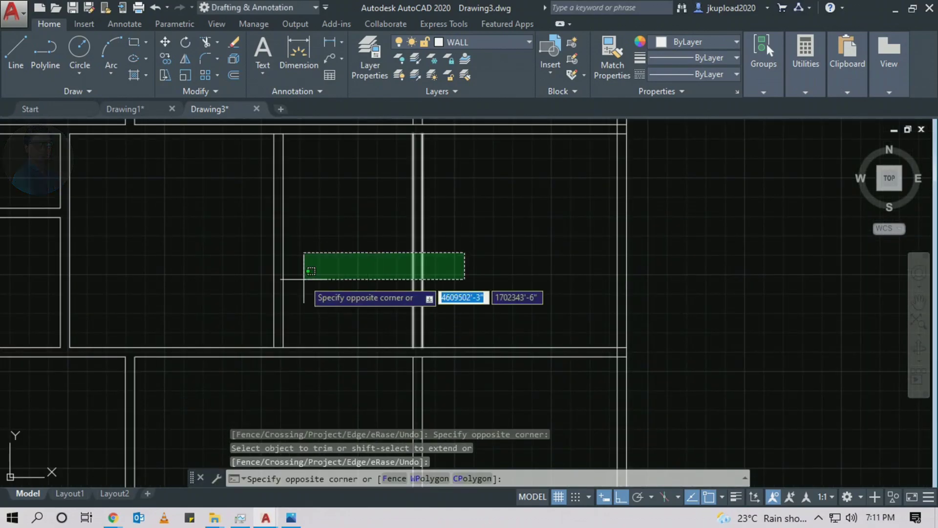
pyautogui.click(389, 282)
pyautogui.press('Return')
pyautogui.scroll(-3, 515, 303)
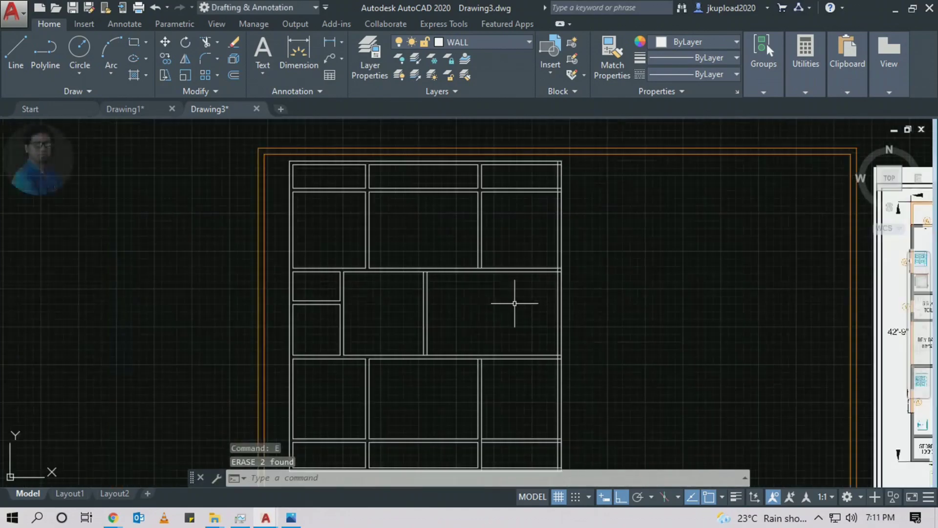
pyautogui.click(453, 285)
pyautogui.press('Escape')
# Examine the lobby, lift and staircase area in the reference plan, including the lift's labelled dimensions
pyautogui.moveTo(507, 324)
pyautogui.mouseDown(button='middle')
pyautogui.moveTo(506, 350)
pyautogui.moveTo(541, 279)
pyautogui.moveTo(519, 310)
pyautogui.moveTo(525, 304)
pyautogui.moveTo(408, 308)
pyautogui.mouseUp(button='middle')
pyautogui.moveTo(482, 310); pyautogui.dragTo(335, 313, button='middle')
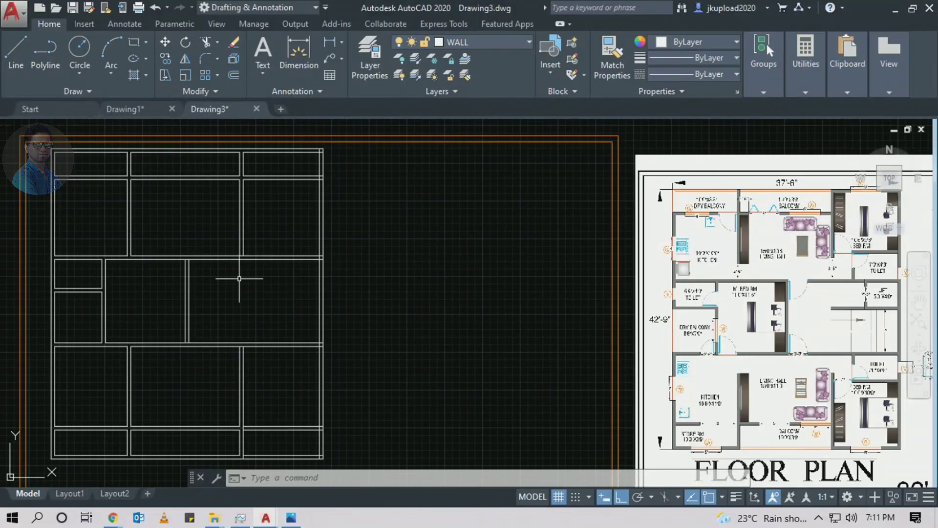
pyautogui.click(287, 245)
pyautogui.click(360, 304)
pyautogui.moveTo(582, 327); pyautogui.dragTo(254, 331, button='middle')
pyautogui.scroll(2, 562, 386)
pyautogui.click(512, 258)
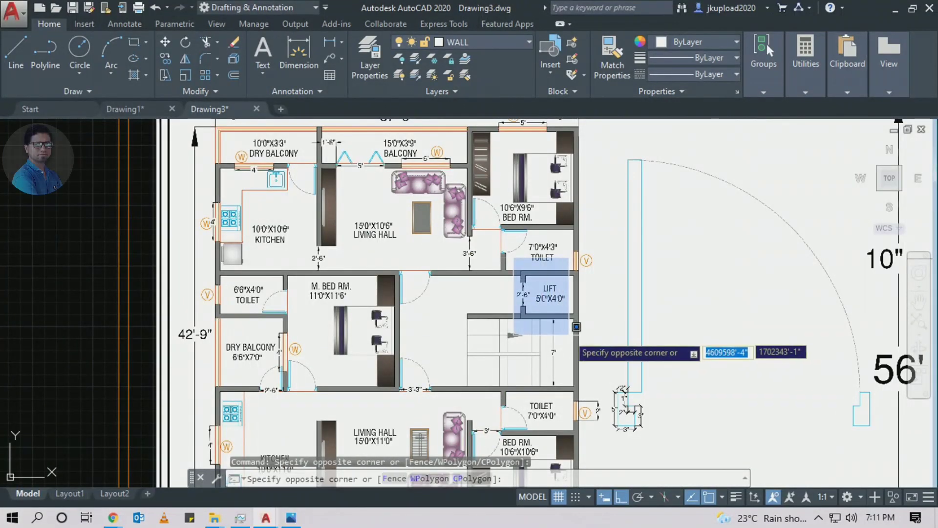
pyautogui.scroll(2, 587, 337)
pyautogui.click(597, 317)
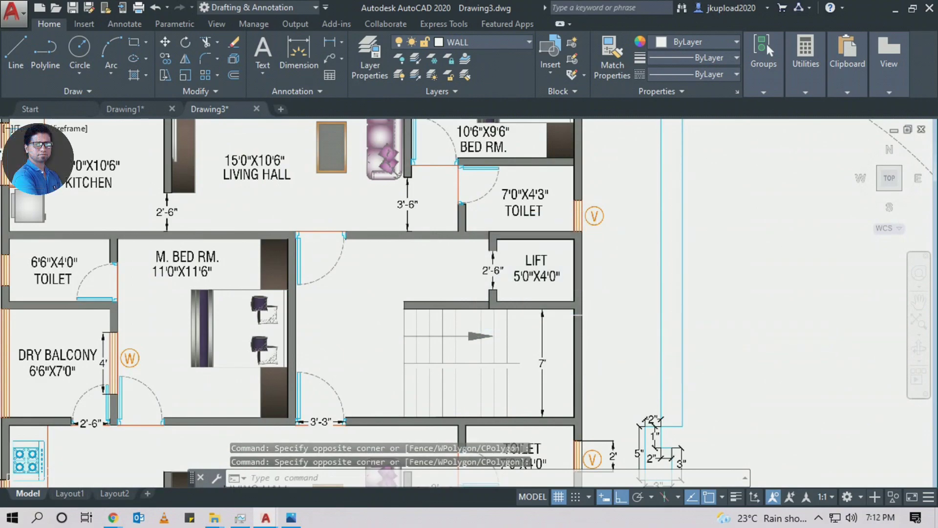
pyautogui.scroll(3, 526, 281)
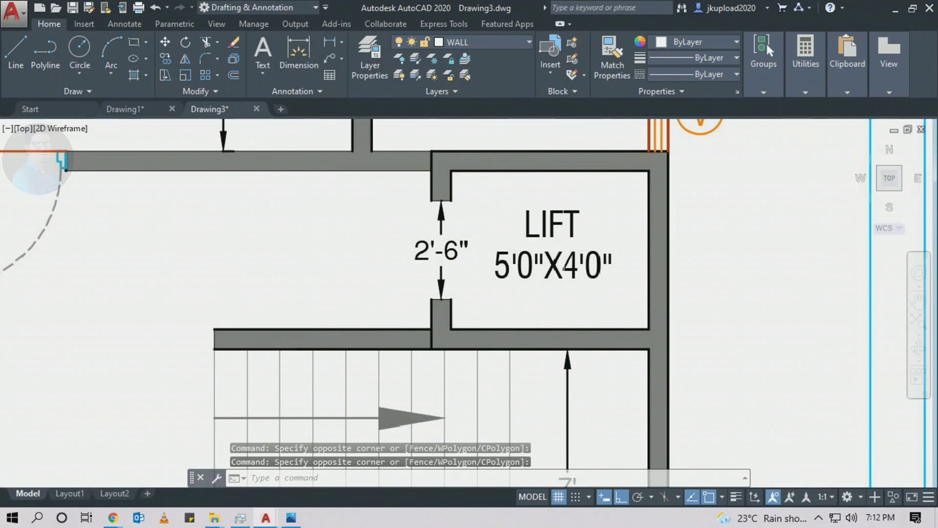
pyautogui.click(557, 235)
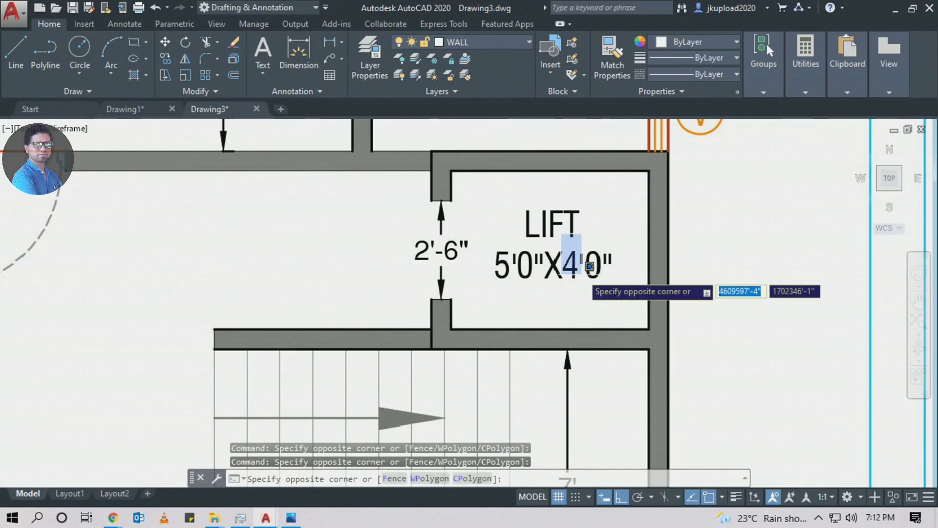
pyautogui.click(606, 286)
pyautogui.scroll(-10, 611, 288)
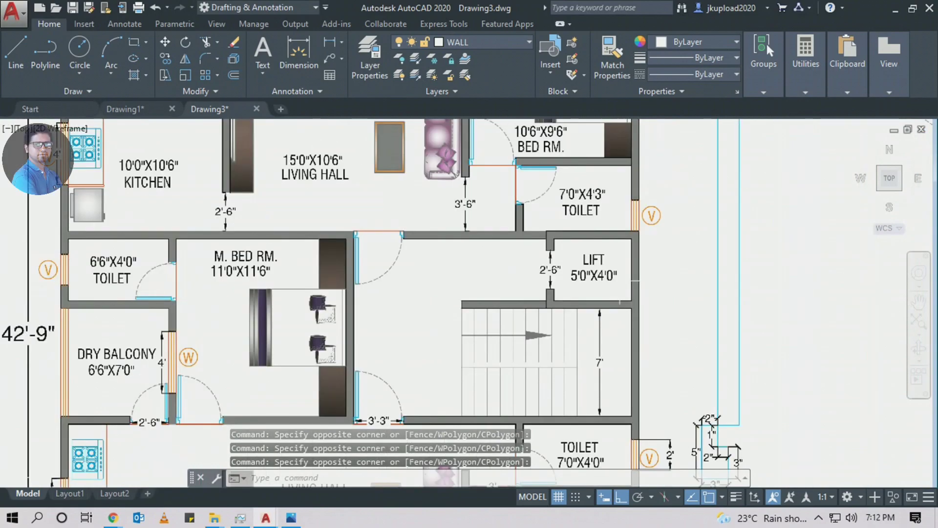
# Offset the lower line of the lobby's upper horizontal wall 4' downward to mark the lift's depth
pyautogui.scroll(3, 244, 291)
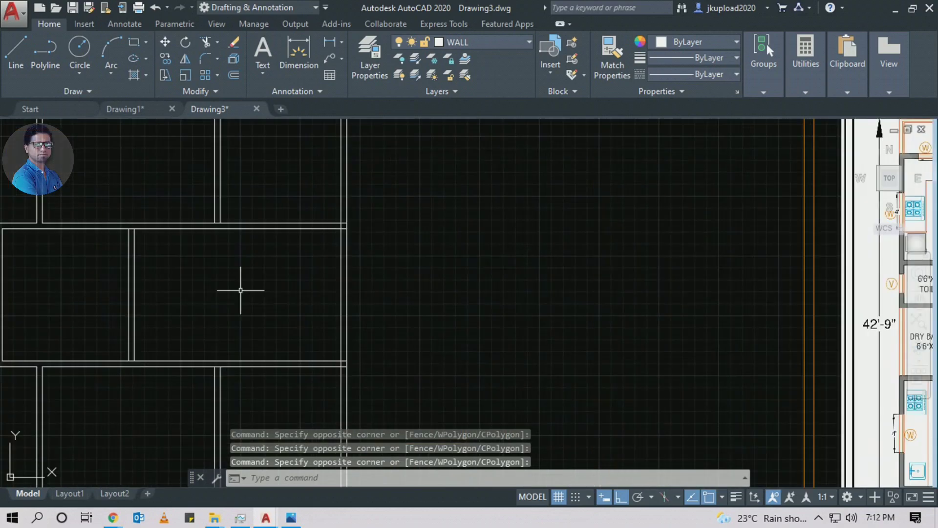
pyautogui.scroll(4, 321, 214)
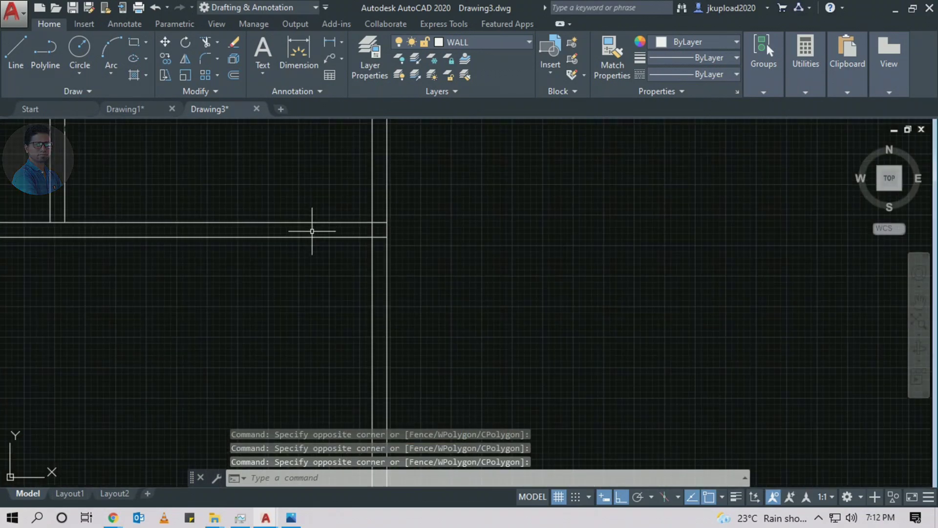
pyautogui.click(315, 227)
pyautogui.click(279, 256)
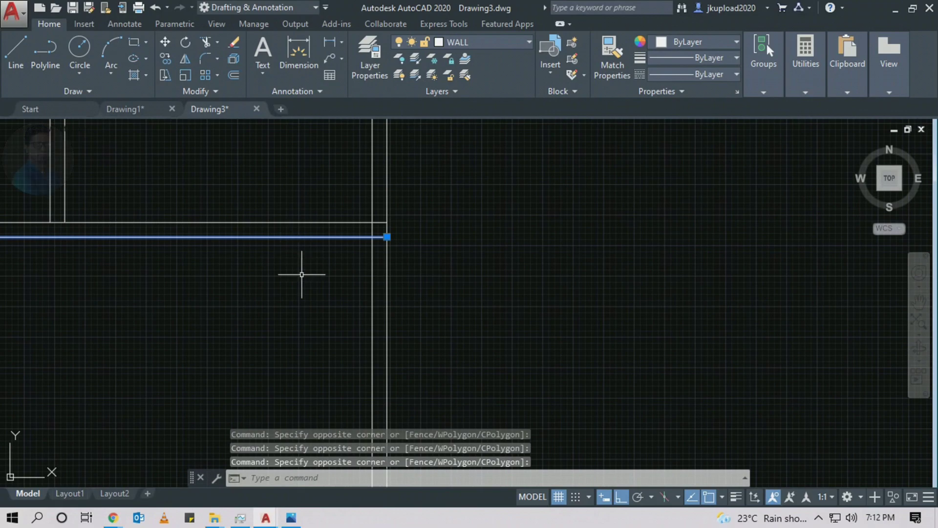
pyautogui.press('Escape')
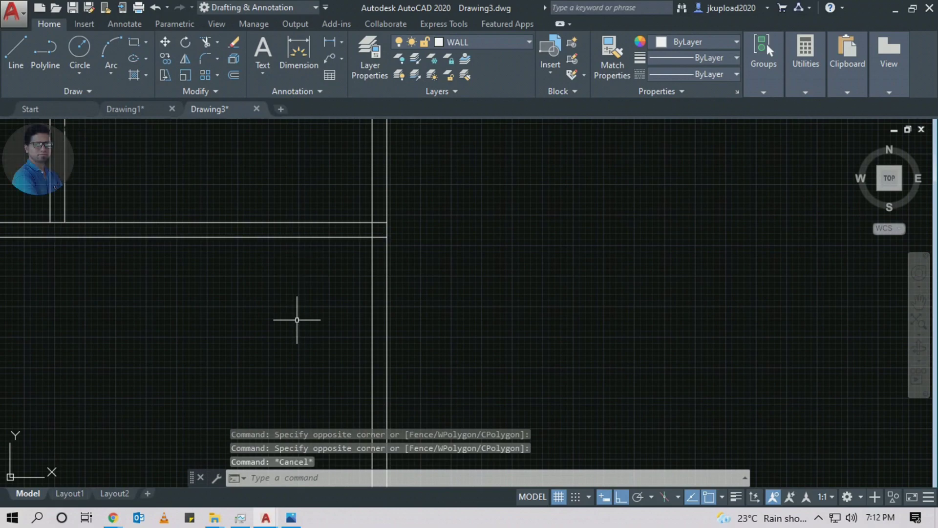
pyautogui.write('O')
pyautogui.press('Return')
pyautogui.write("4'")
pyautogui.press('Return')
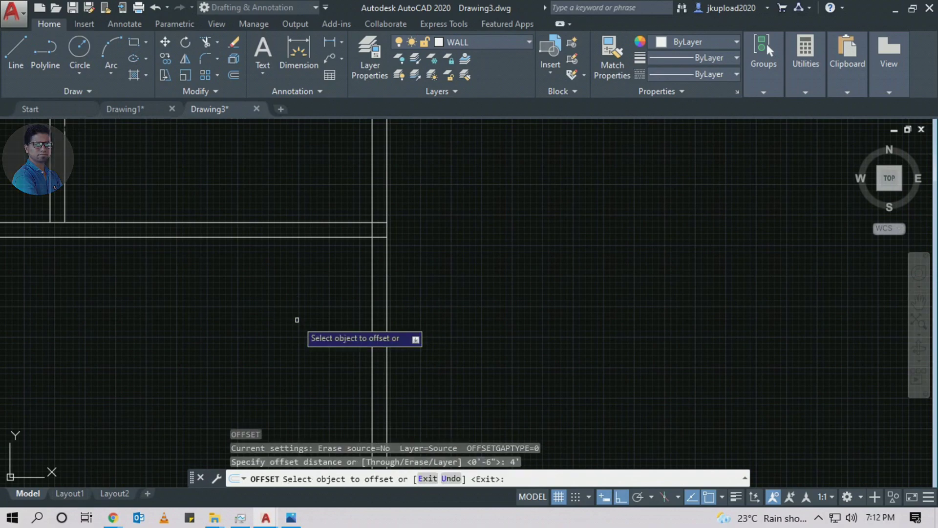
pyautogui.click(293, 238)
pyautogui.click(293, 282)
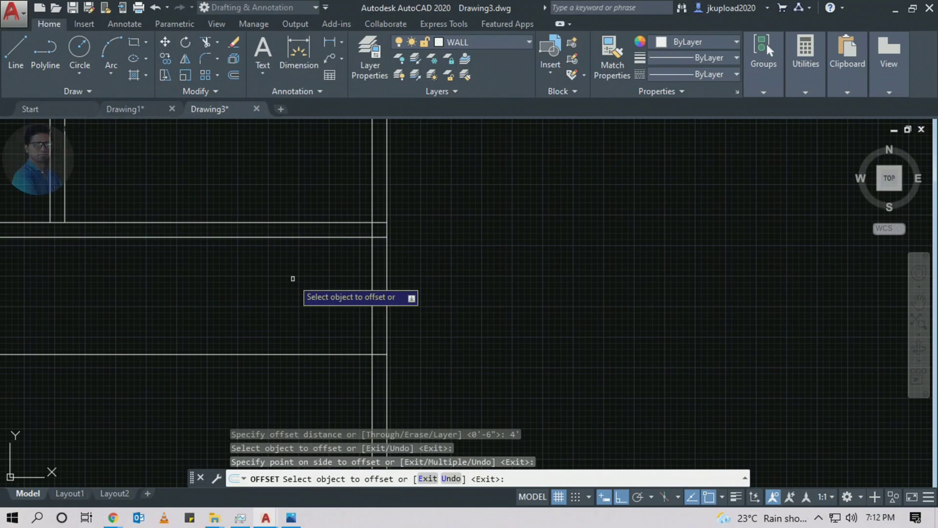
pyautogui.press('Return')
# Offset the new horizontal line 6 inches downward to give the wall between lift and staircase its thickness
pyautogui.moveTo(245, 318); pyautogui.dragTo(359, 251, button='middle')
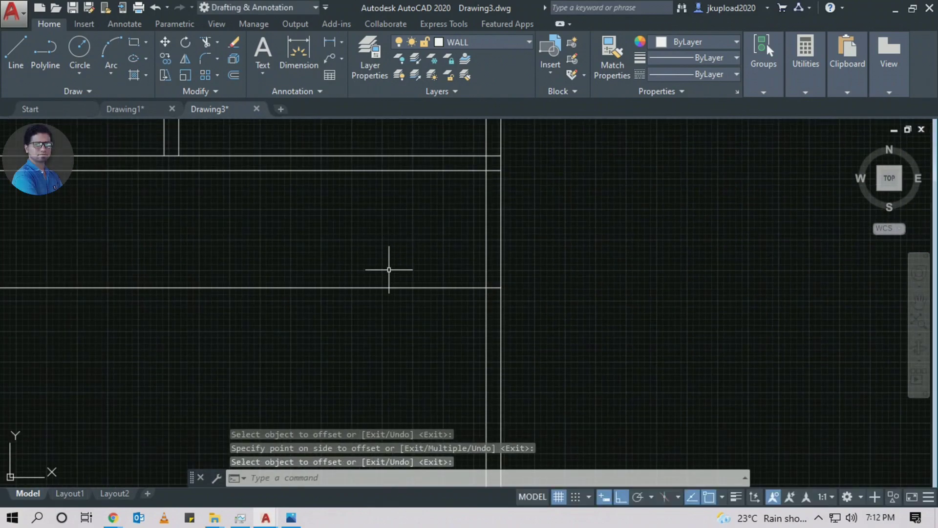
pyautogui.press('Return')
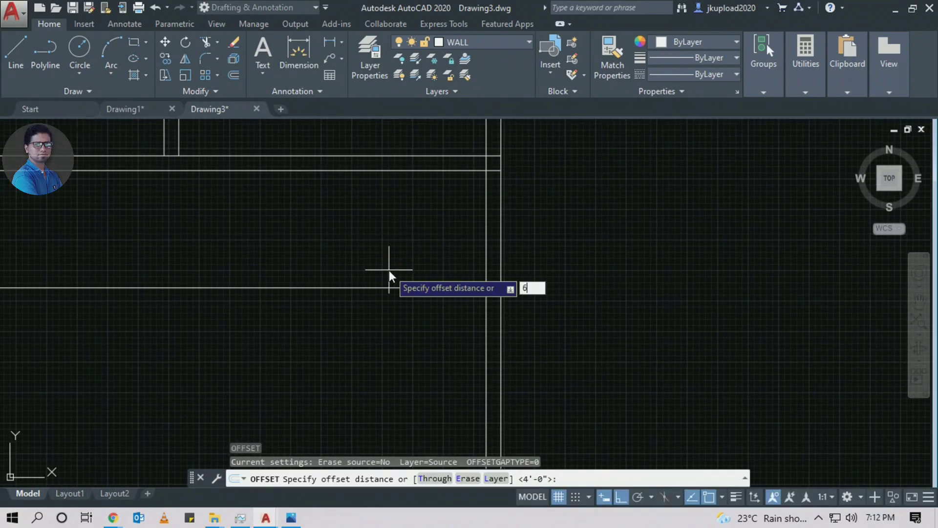
pyautogui.press('Return')
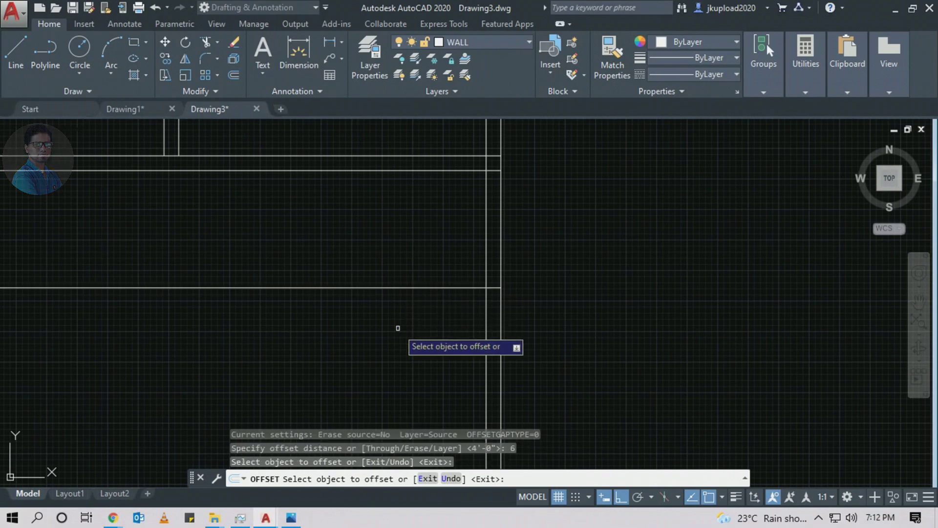
pyautogui.click(402, 286)
pyautogui.click(402, 323)
pyautogui.press('Return')
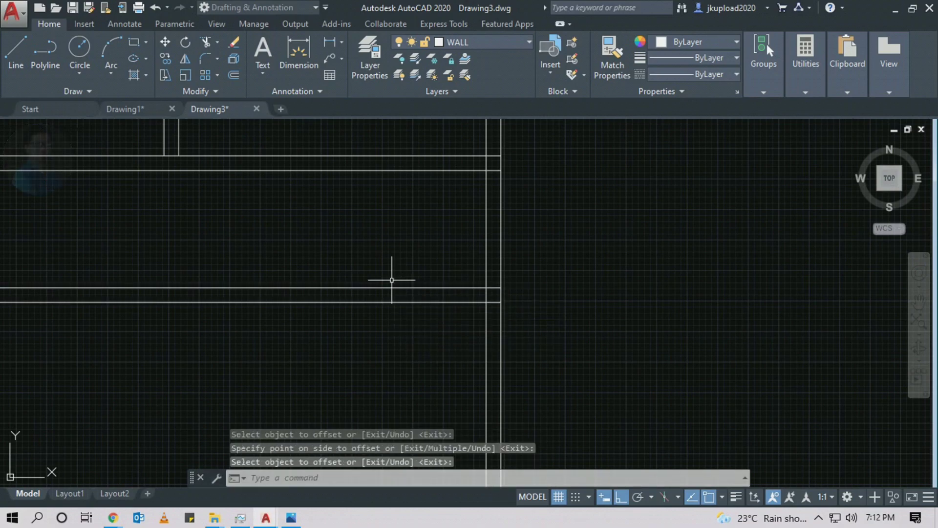
# Trim the overlapping lines where the new lift wall and the lobby's upper wall meet the outer wall
pyautogui.moveTo(468, 294); pyautogui.dragTo(472, 295, button='middle')
pyautogui.scroll(-3, 472, 295)
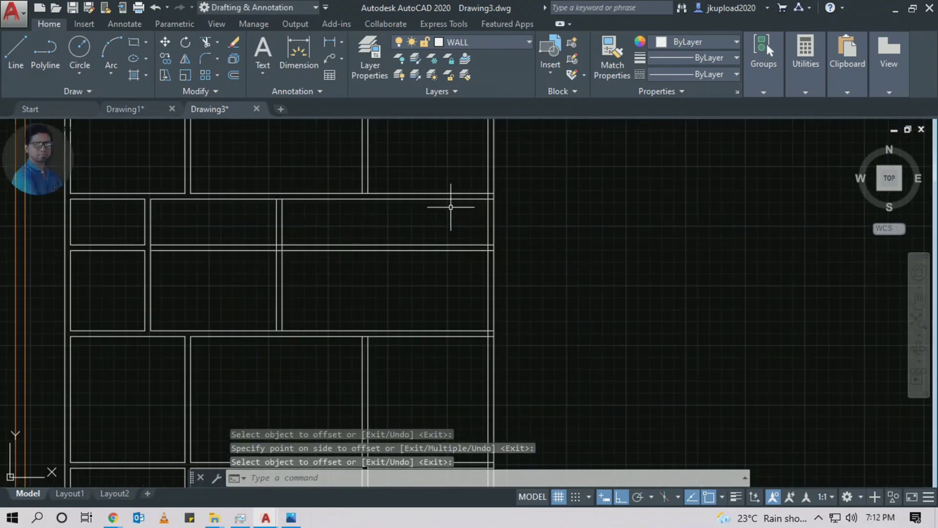
pyautogui.click(335, 247)
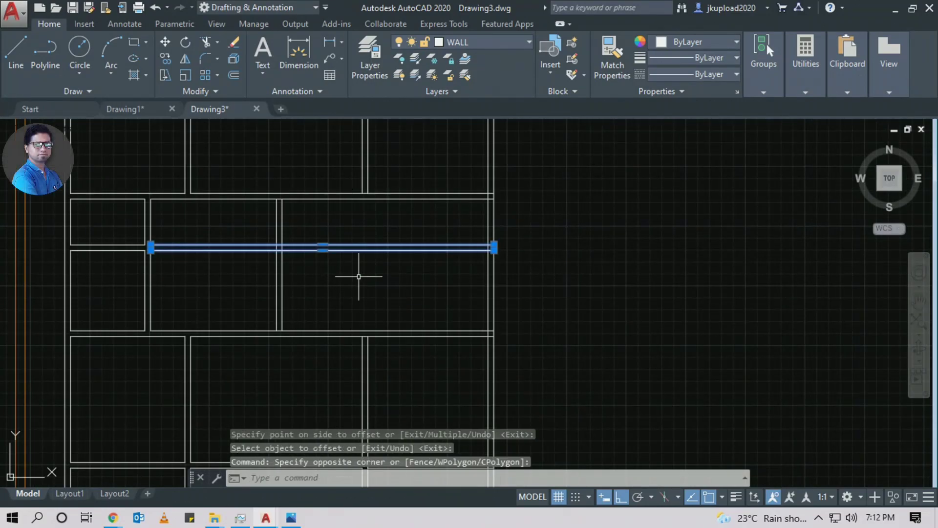
pyautogui.press('Escape')
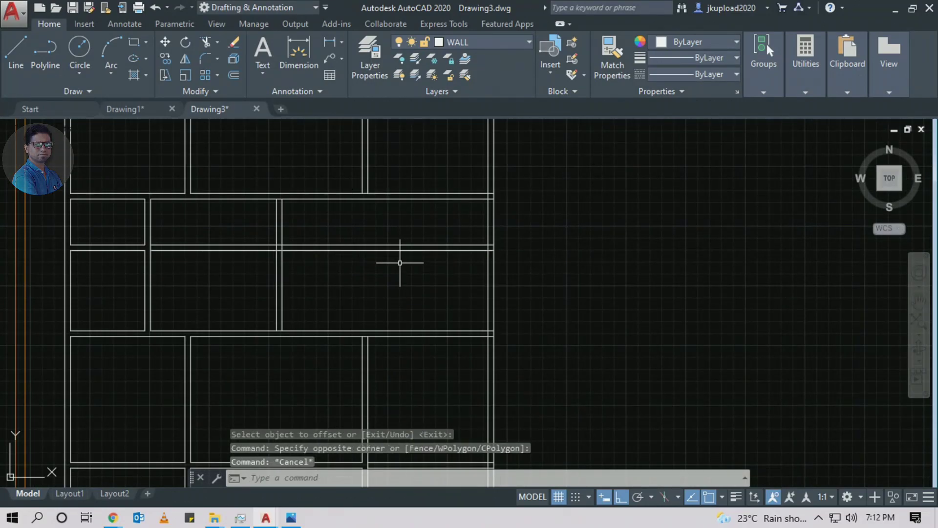
pyautogui.write('TR')
pyautogui.press('Return')
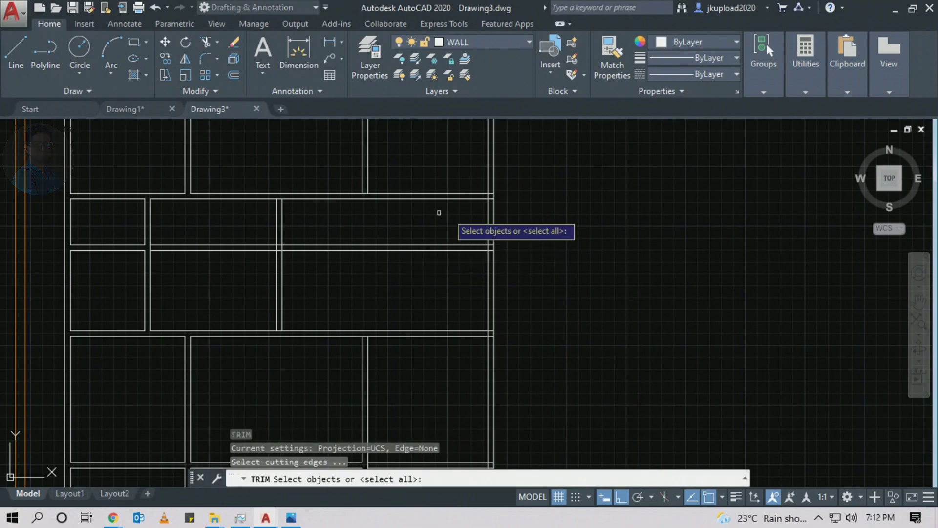
pyautogui.scroll(3, 488, 252)
pyautogui.press('Return')
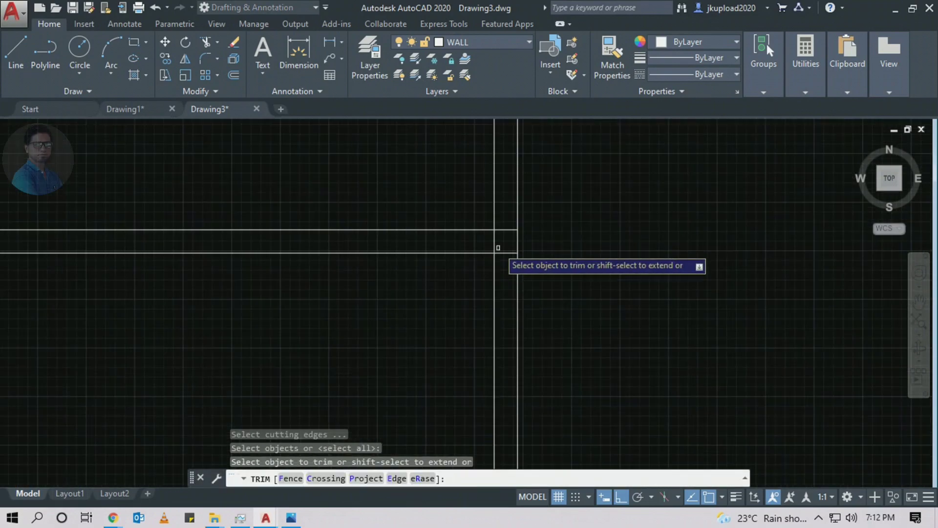
pyautogui.scroll(7, 506, 247)
pyautogui.click(530, 191)
pyautogui.click(518, 277)
pyautogui.scroll(-5, 473, 232)
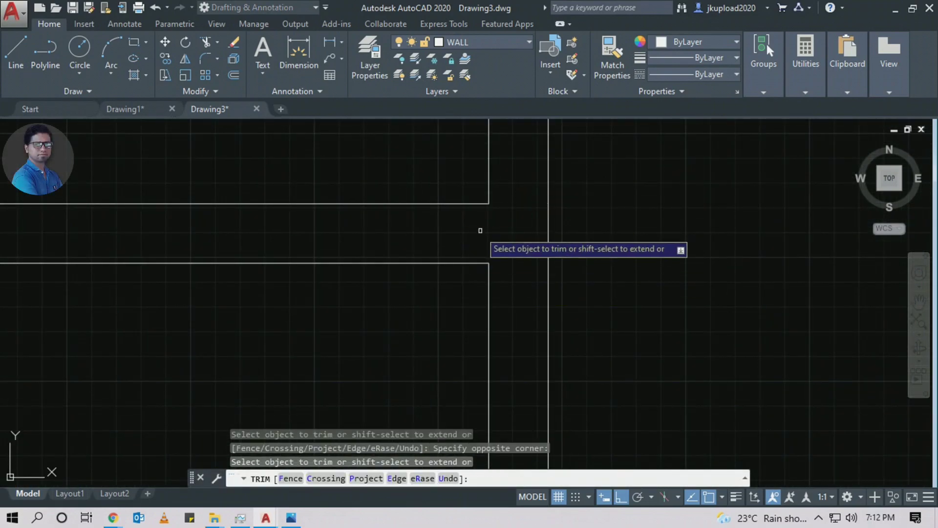
pyautogui.scroll(3, 526, 278)
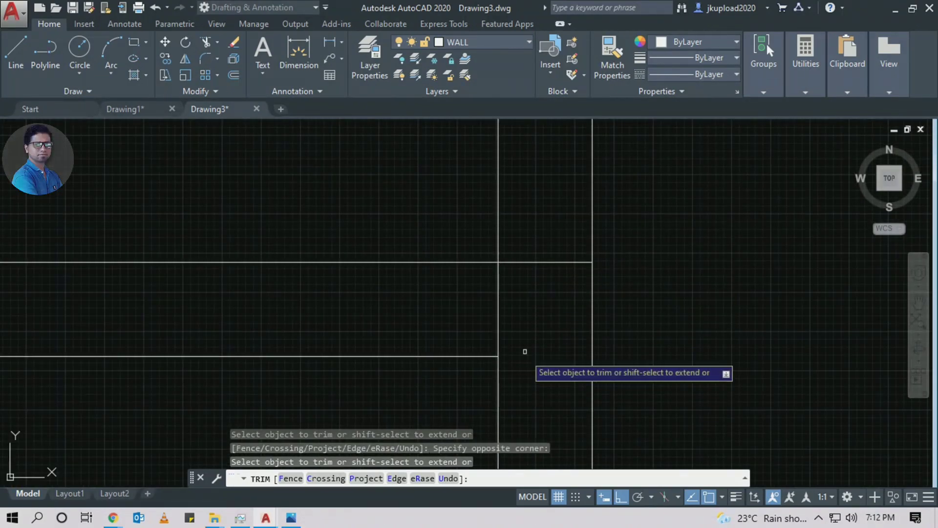
pyautogui.scroll(-10, 522, 340)
# Trim away the part of the new horizontal wall that runs through the master bedroom
pyautogui.scroll(6, 521, 340)
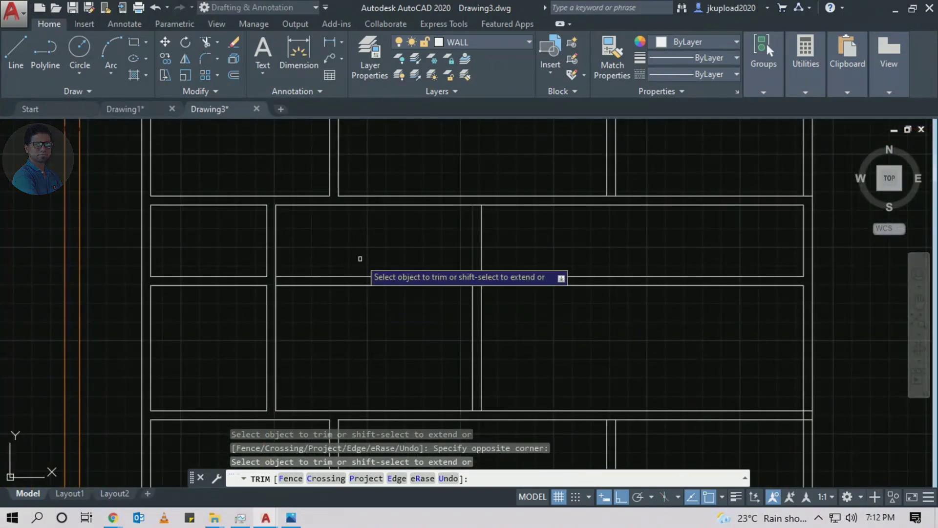
pyautogui.scroll(3, 477, 279)
pyautogui.moveTo(477, 278)
pyautogui.mouseDown()
pyautogui.moveTo(488, 302)
pyautogui.moveTo(517, 291)
pyautogui.mouseUp()
pyautogui.scroll(-8, 533, 293)
pyautogui.scroll(2, 489, 308)
pyautogui.moveTo(622, 281); pyautogui.dragTo(516, 283, button='middle')
pyautogui.press('Escape')
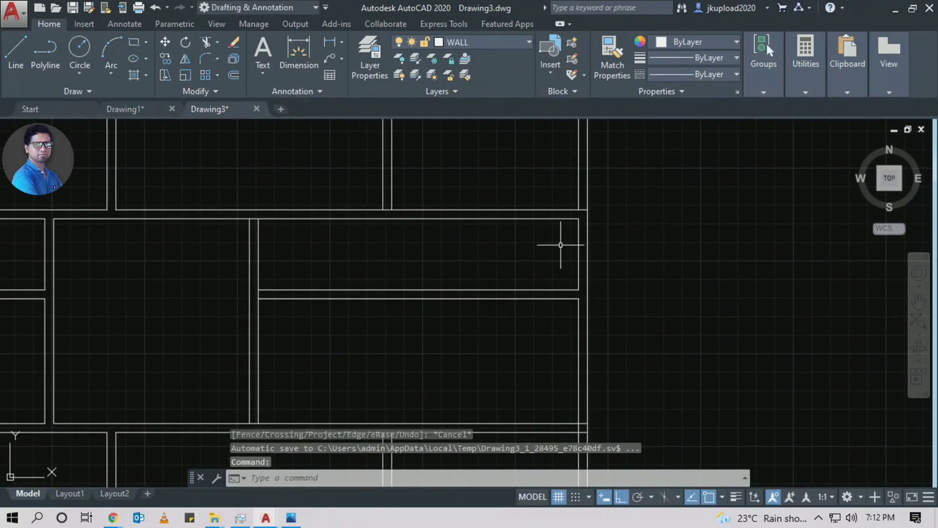
# Check the lift's labelled width in the reference plan
pyautogui.scroll(-5, 563, 252)
pyautogui.scroll(6, 621, 299)
pyautogui.moveTo(684, 284); pyautogui.dragTo(498, 284, button='middle')
pyautogui.click(481, 167)
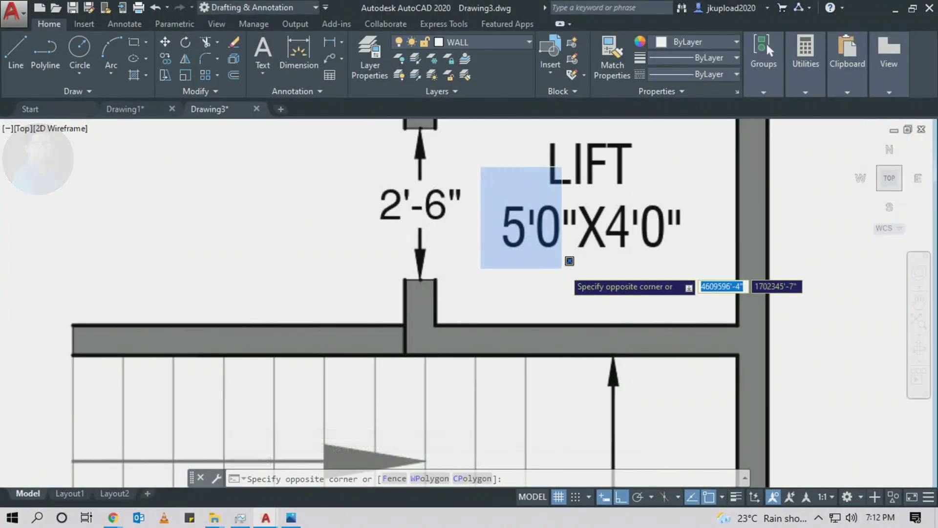
pyautogui.press('Escape')
pyautogui.scroll(-6, 574, 258)
pyautogui.scroll(3, 300, 278)
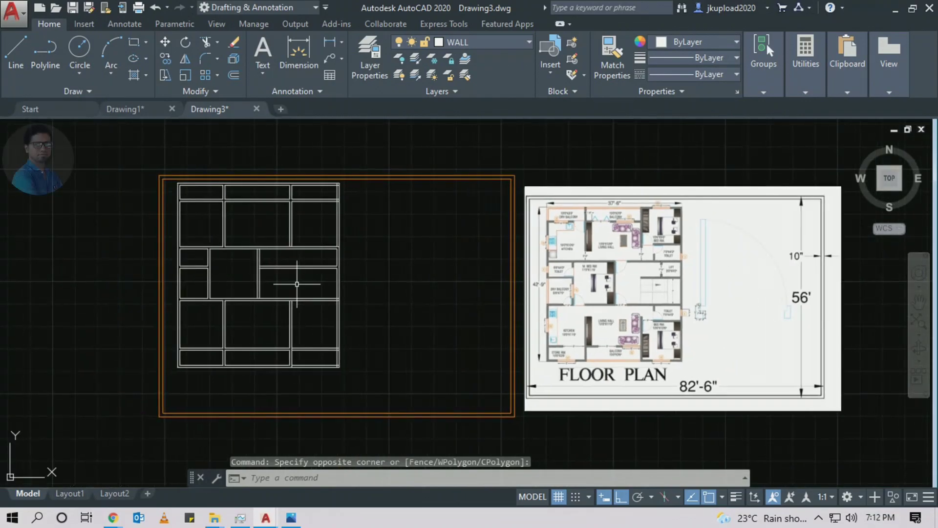
# Offset the outer wall's inner line 5' into the lobby to mark the lift's width
pyautogui.scroll(3, 324, 305)
pyautogui.write('o')
pyautogui.press('Return')
pyautogui.scroll(2, 337, 288)
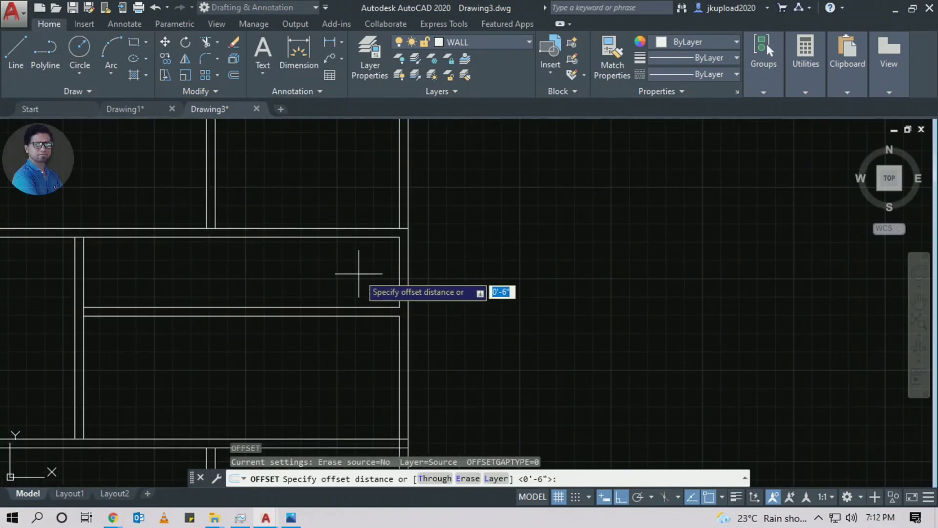
pyautogui.moveTo(373, 286); pyautogui.dragTo(395, 293, button='middle')
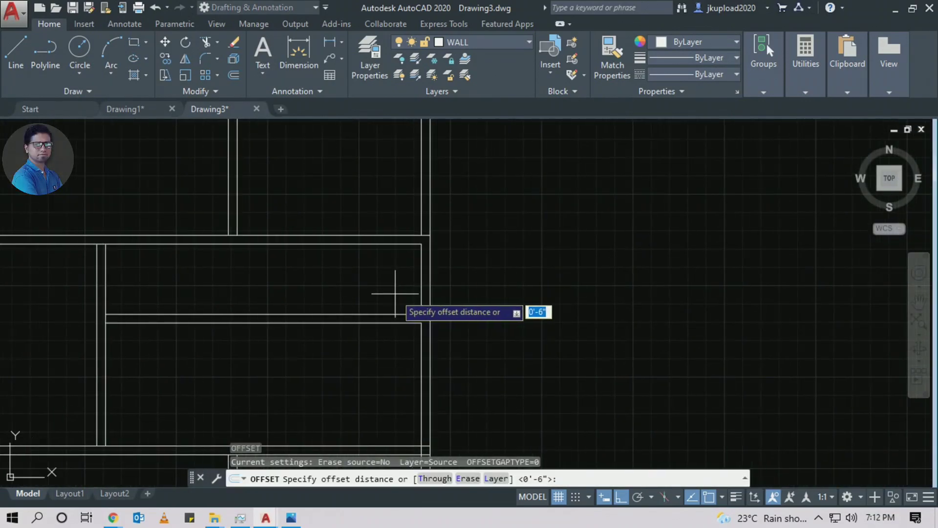
pyautogui.write("5'")
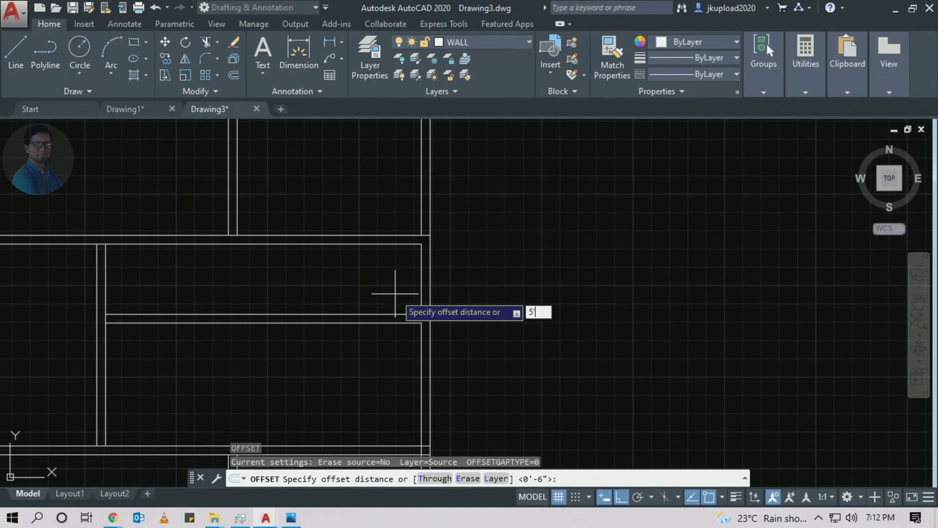
pyautogui.press('Return')
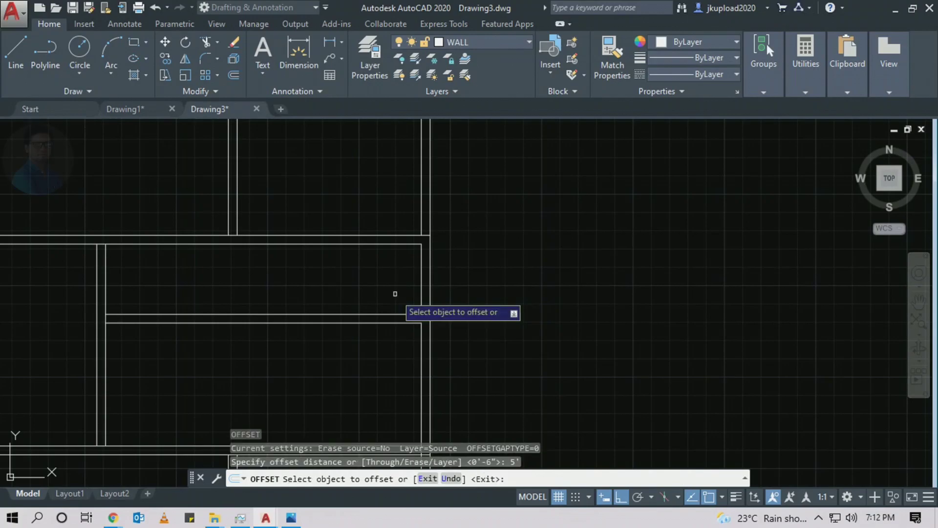
pyautogui.click(421, 280)
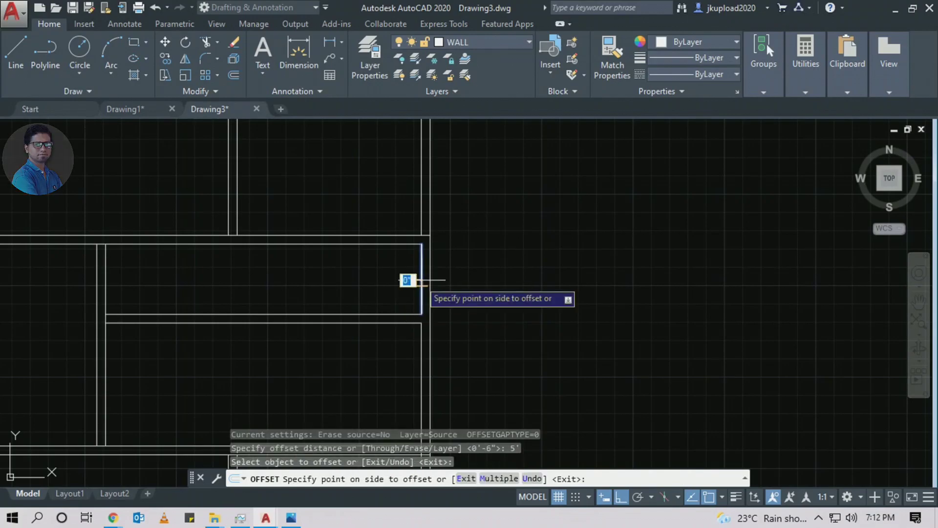
pyautogui.click(315, 270)
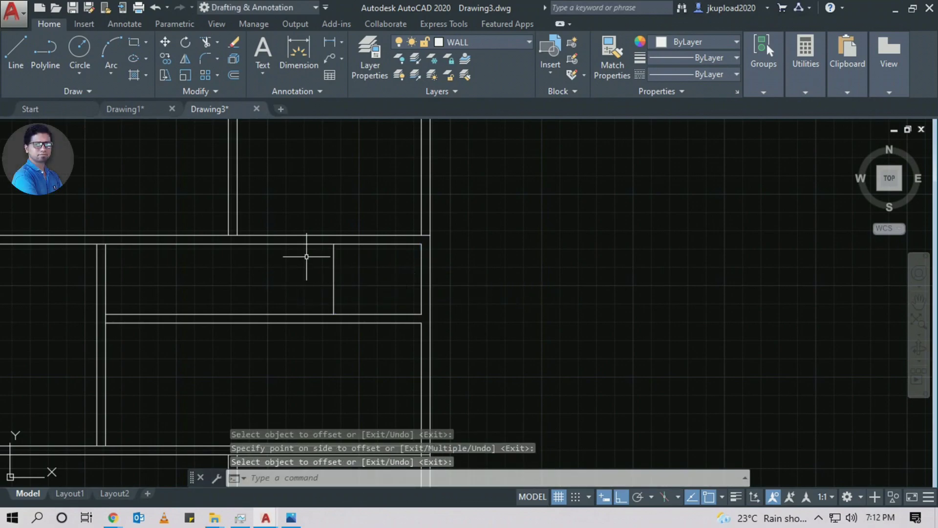
# Offset the lift's new vertical line 6" into the lobby to form the side wall's thickness
pyautogui.scroll(4, 306, 256)
pyautogui.press('Return')
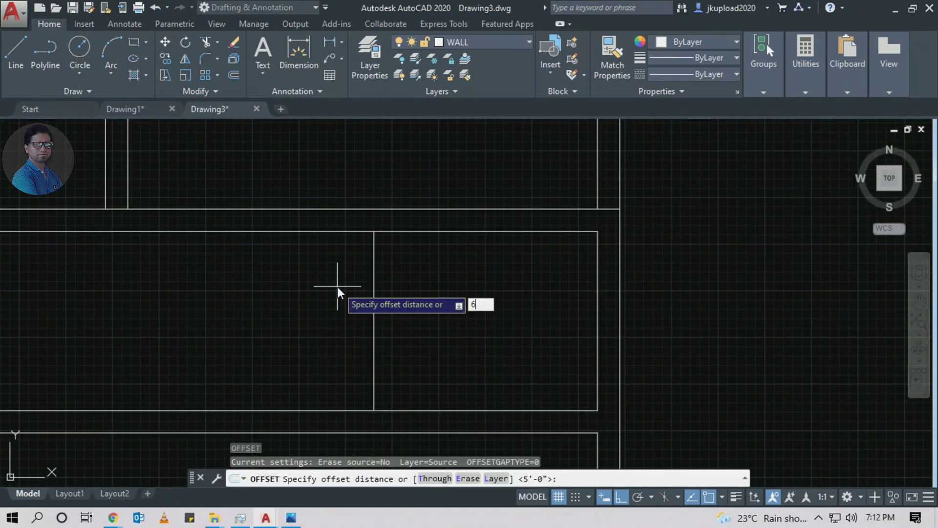
pyautogui.press('Return')
pyautogui.click(373, 285)
pyautogui.click(327, 288)
pyautogui.press('Return')
# Extend both lines of the lift's side wall down to the lower line of the horizontal wall beneath the lift
pyautogui.scroll(-3, 444, 293)
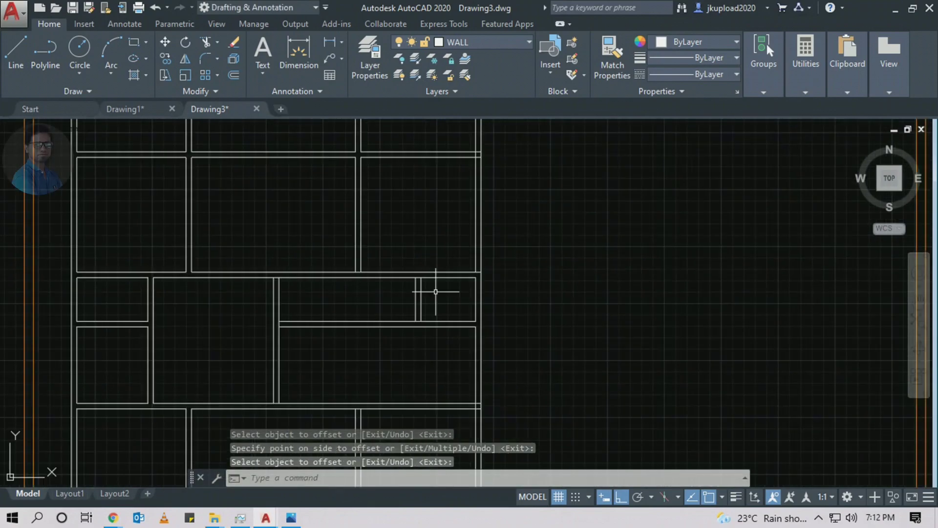
pyautogui.scroll(2, 407, 303)
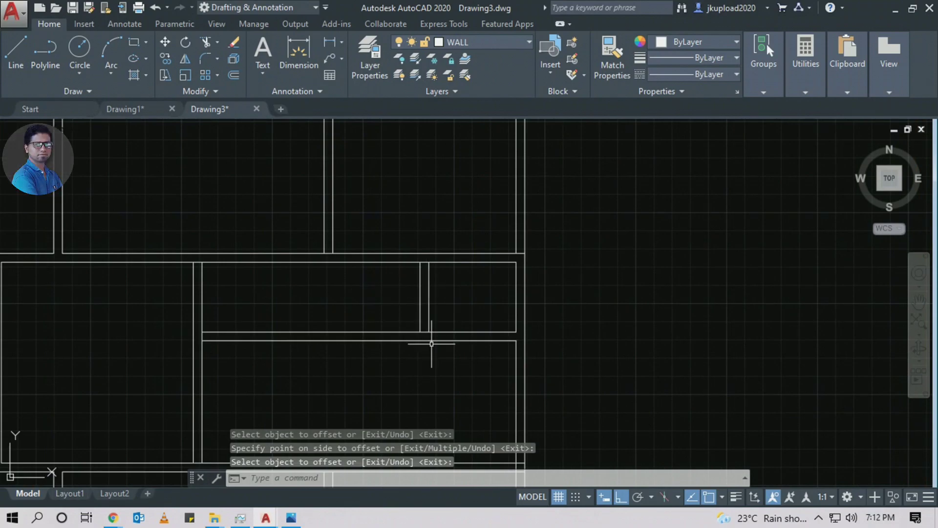
pyautogui.write('X')
pyautogui.press('Return')
pyautogui.press('Return')
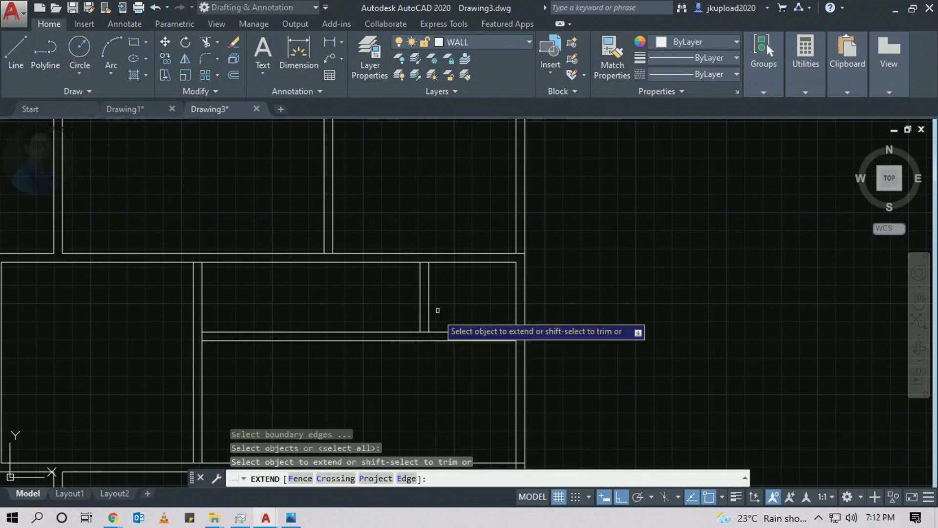
pyautogui.click(441, 300)
pyautogui.click(395, 308)
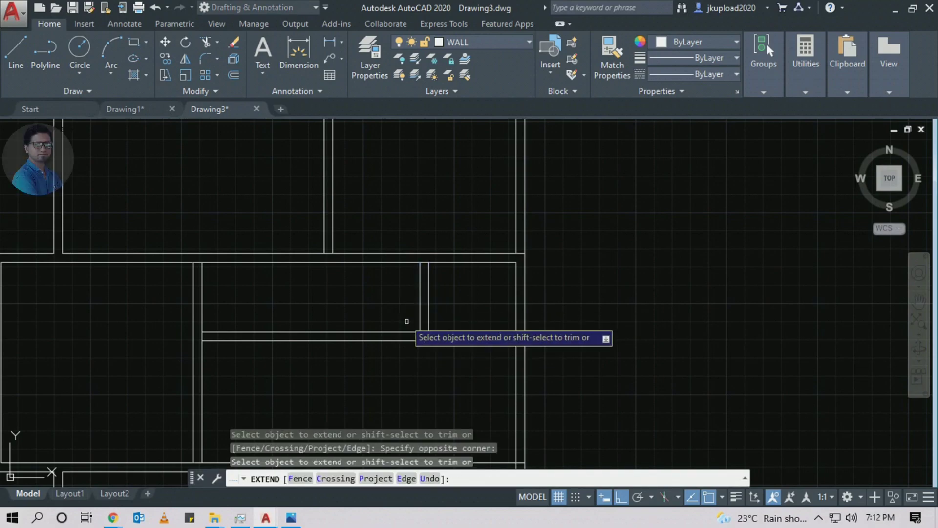
pyautogui.scroll(4, 415, 272)
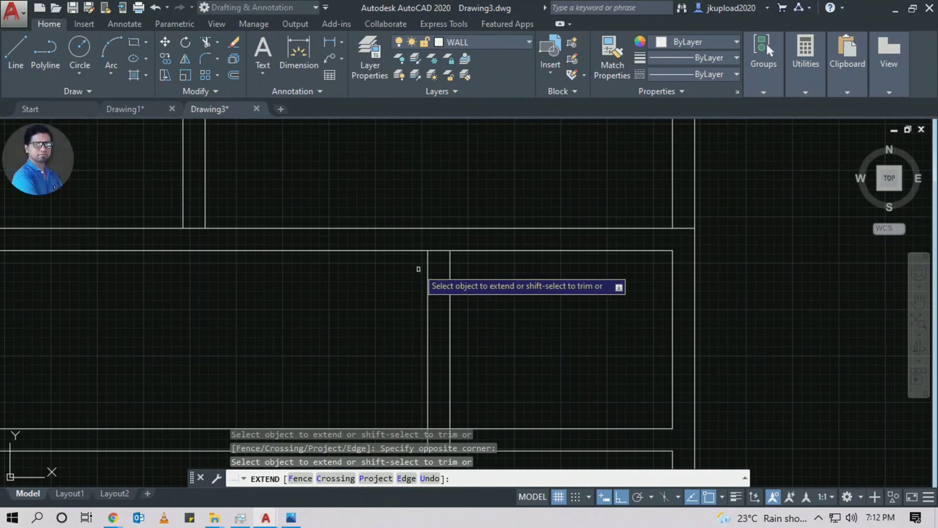
pyautogui.scroll(-5, 461, 278)
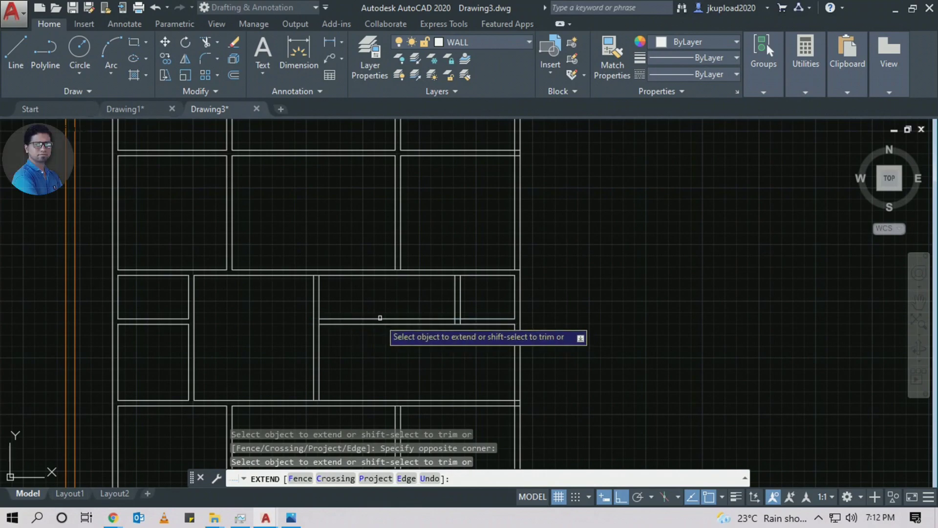
# Trim away the part of the horizontal wall that runs across the lobby between the master bedroom and the lift
pyautogui.keyDown('shift'); pyautogui.click(395, 300); pyautogui.keyUp('shift')
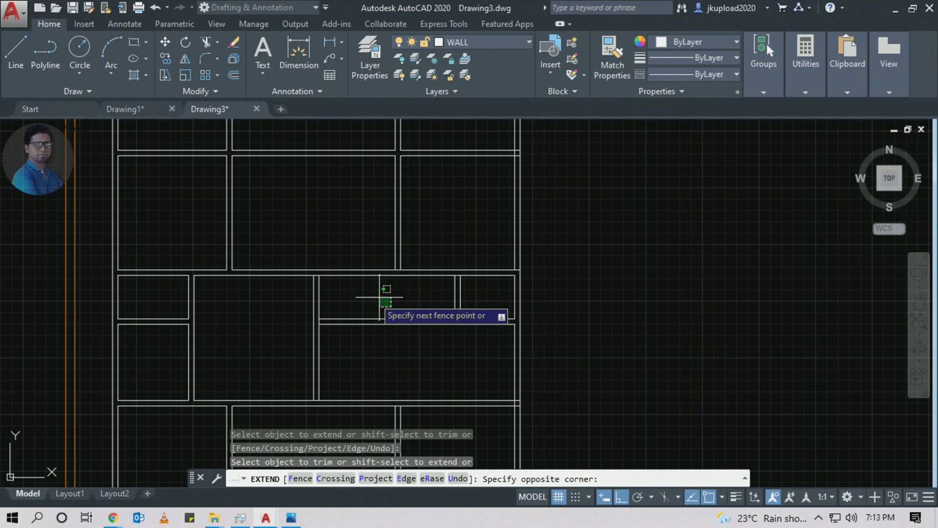
pyautogui.click(393, 292)
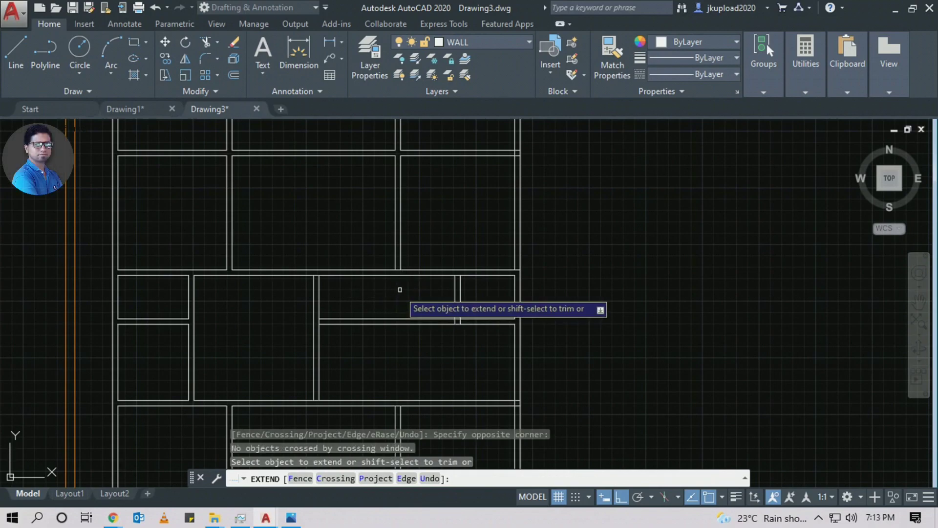
pyautogui.click(395, 292)
pyautogui.click(403, 308)
pyautogui.click(402, 296)
pyautogui.click(377, 338)
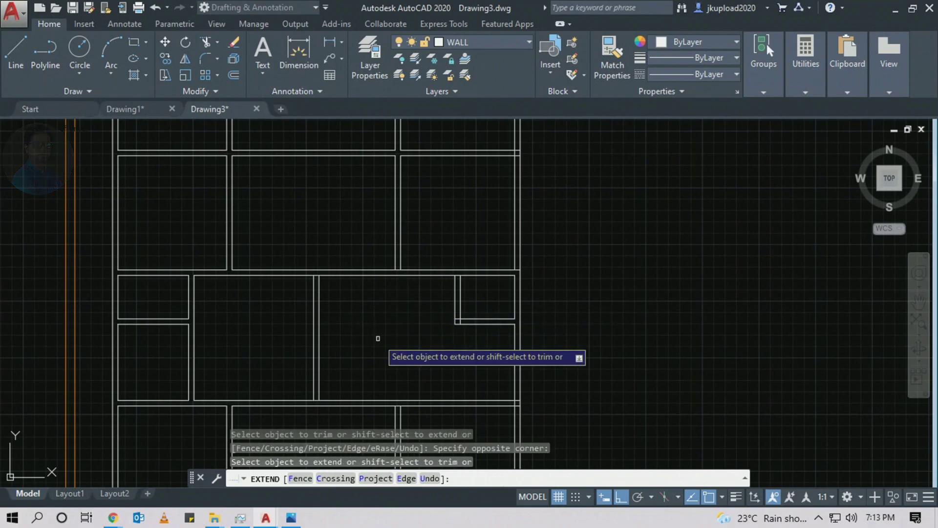
pyautogui.moveTo(483, 331); pyautogui.dragTo(403, 332, button='middle')
pyautogui.press('Escape')
# Trim the overlapping inner lines at the lift's lower corner where the side wall meets the horizontal wall
pyautogui.scroll(5, 426, 310)
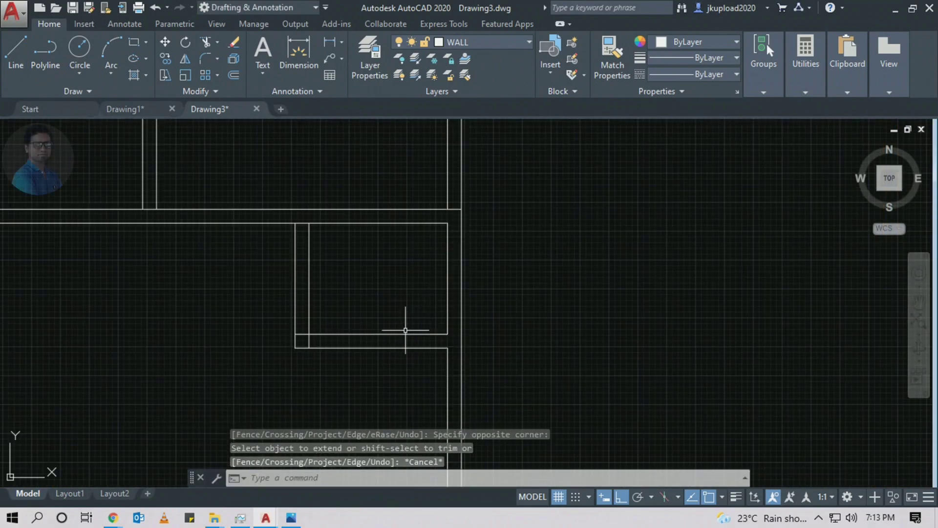
pyautogui.write('TR')
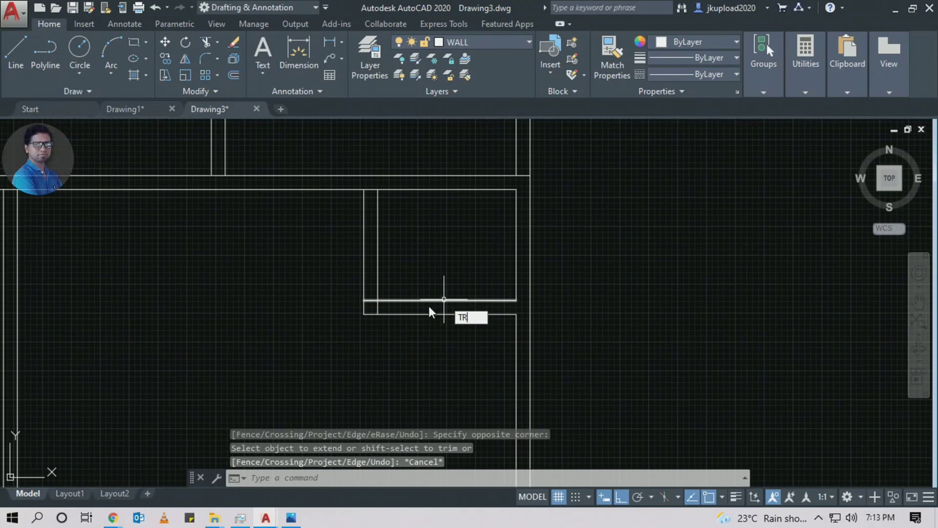
pyautogui.press('Return')
pyautogui.scroll(4, 365, 307)
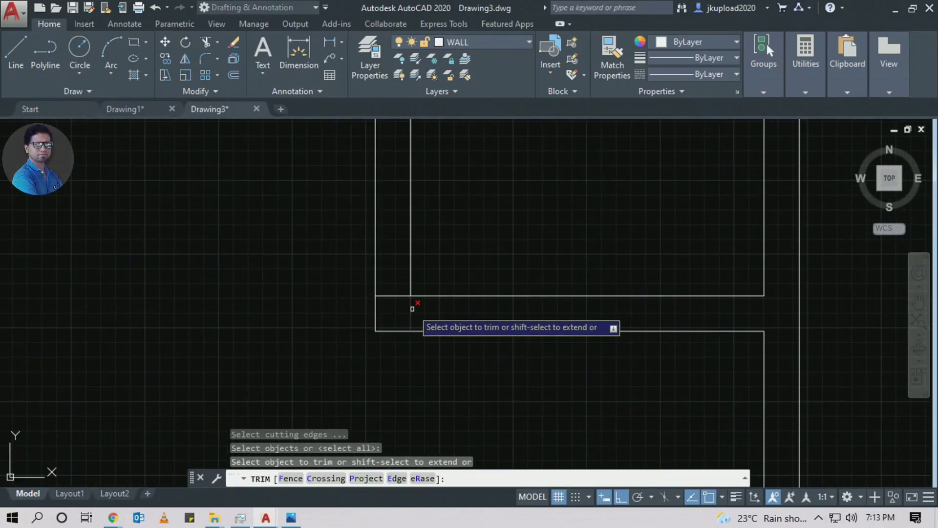
pyautogui.click(386, 312)
pyautogui.click(415, 274)
pyautogui.press('Return')
pyautogui.scroll(-3, 455, 293)
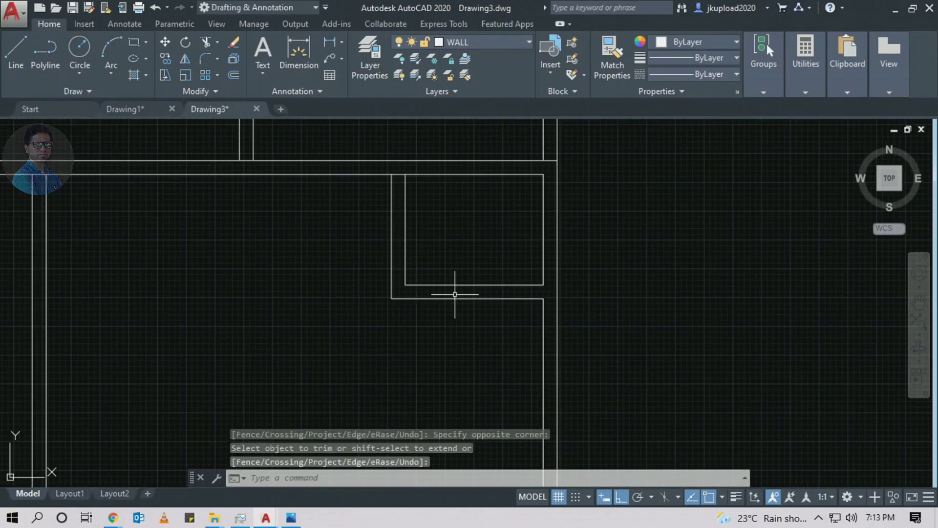
# Trim the line segment where the lift's side wall joins the lobby's upper wall
pyautogui.write('TR')
pyautogui.press('Return')
pyautogui.press('Return')
pyautogui.scroll(5, 386, 209)
pyautogui.press('Return')
pyautogui.scroll(-8, 508, 294)
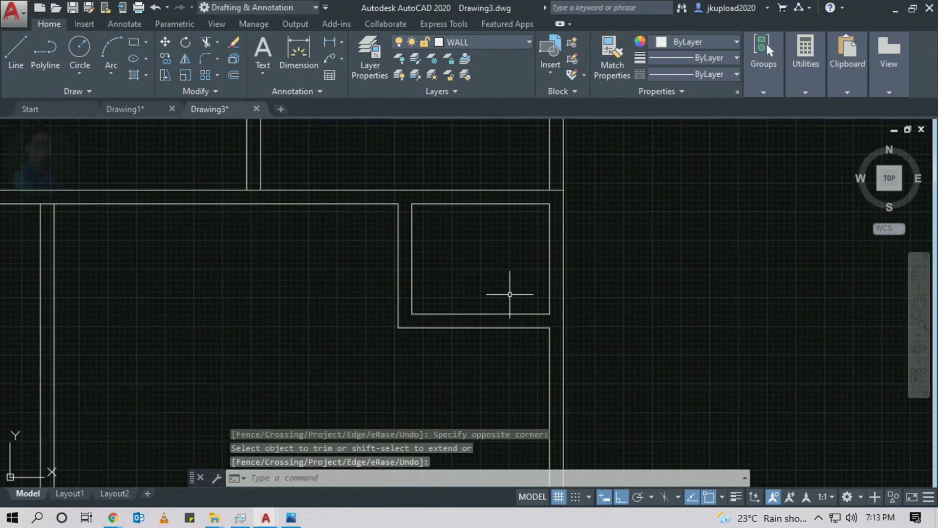
# Compare the finished lift walls with the lift and staircase area in the reference plan
pyautogui.moveTo(550, 331); pyautogui.dragTo(335, 283, button='middle')
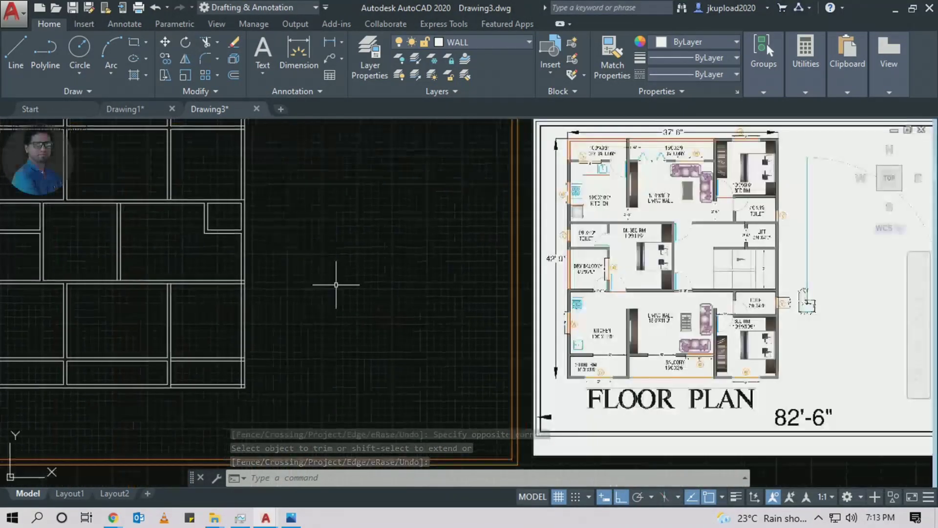
pyautogui.scroll(3, 710, 292)
pyautogui.moveTo(782, 292); pyautogui.dragTo(711, 292, button='middle')
pyautogui.click(423, 191)
pyautogui.click(635, 318)
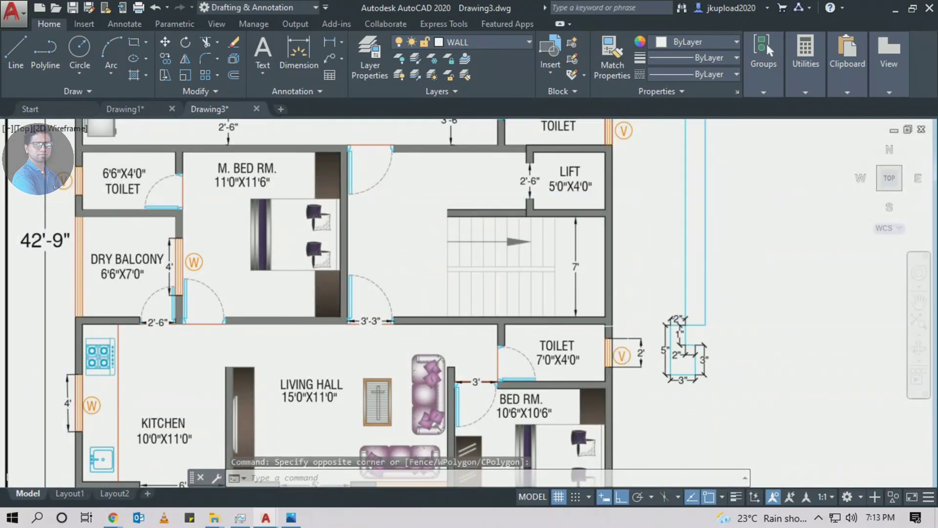
pyautogui.scroll(2, 635, 318)
pyautogui.scroll(-8, 636, 317)
# Trim the overlapping lines where the lobby's lower wall meets the outer wall
pyautogui.scroll(5, 415, 300)
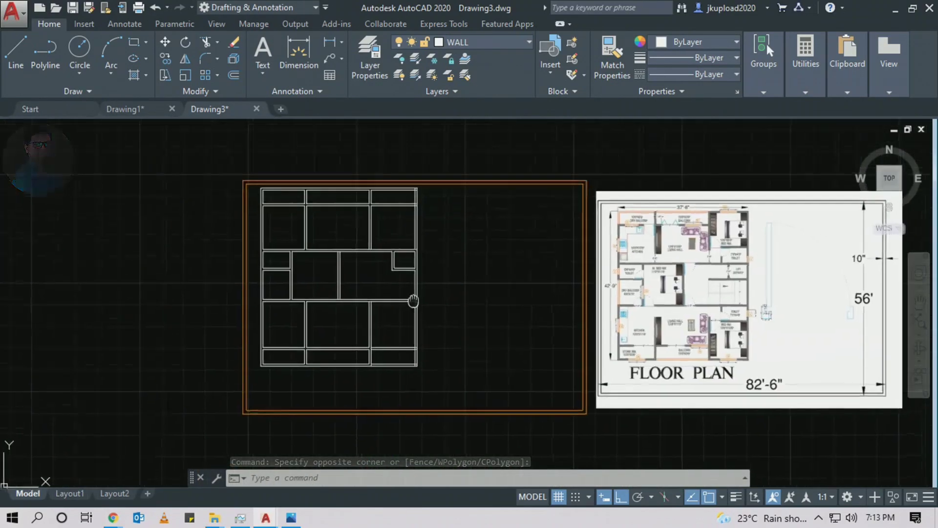
pyautogui.write('tr')
pyautogui.press('Return')
pyautogui.press('Escape')
# Check the staircase landing and its labelled dimension in the reference plan
pyautogui.scroll(-2, 384, 349)
pyautogui.scroll(3, 384, 348)
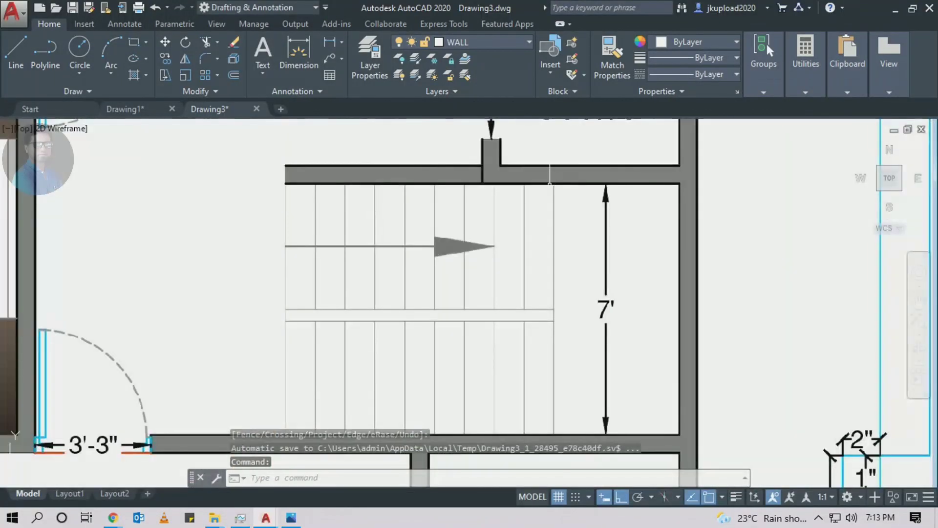
pyautogui.click(698, 470)
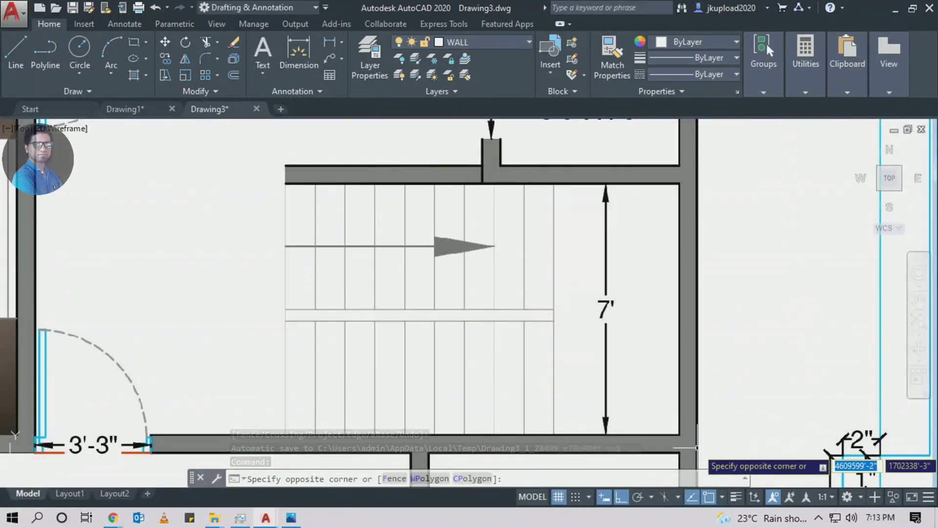
pyautogui.click(545, 166)
pyautogui.click(691, 450)
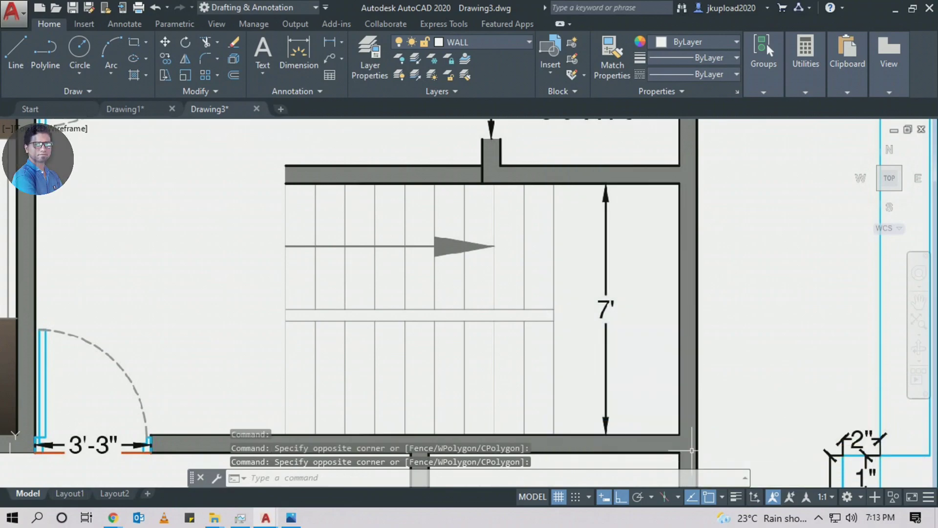
pyautogui.scroll(-6, 450, 310)
pyautogui.scroll(5, 335, 325)
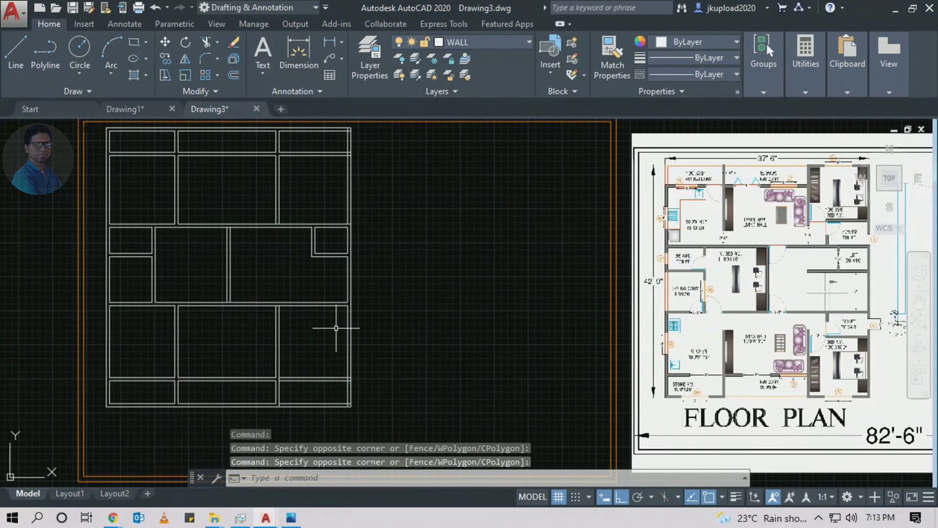
# Offset the outer wall's inner line below the lift 3'6" into the lobby to mark the edge of the stair landing
pyautogui.moveTo(340, 277); pyautogui.dragTo(351, 341, button='middle')
pyautogui.write('o')
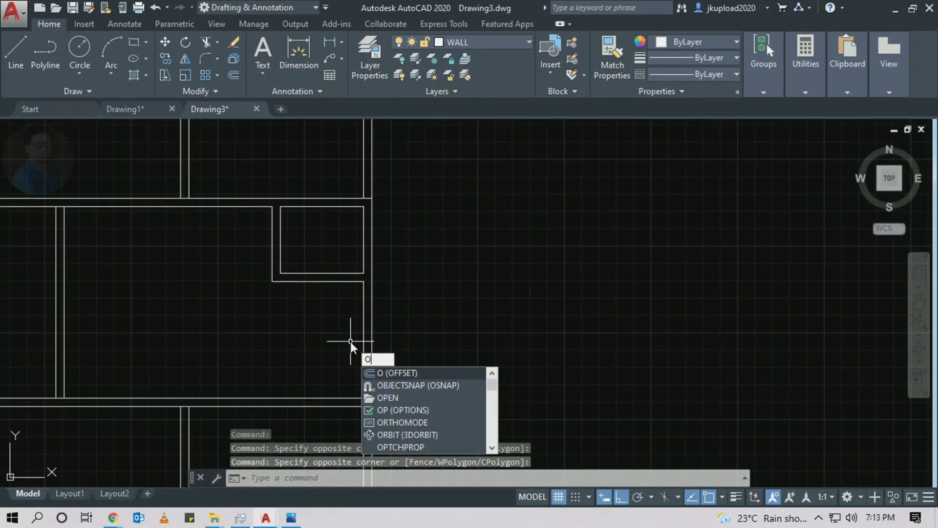
pyautogui.press('Return')
pyautogui.write('3')
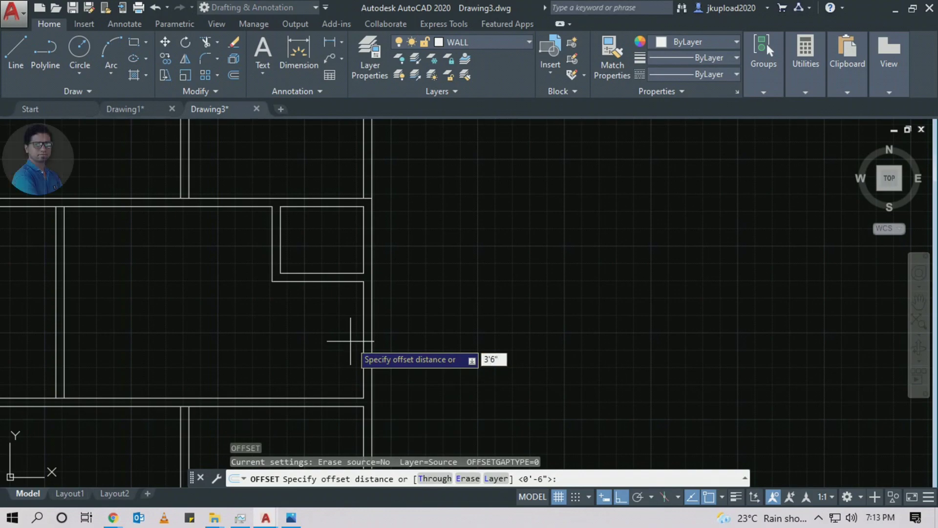
pyautogui.write('\'6"')
pyautogui.press('Return')
pyautogui.click(363, 332)
pyautogui.click(296, 327)
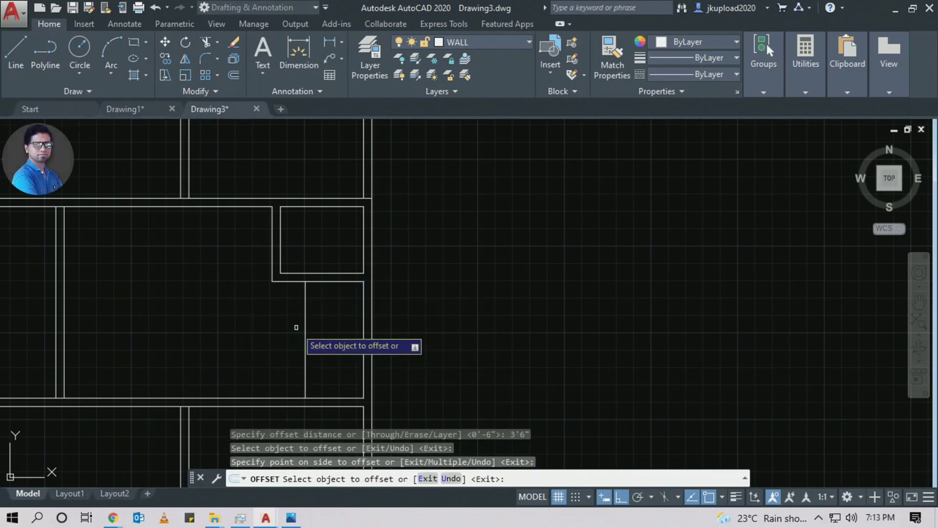
pyautogui.press('Return')
# Examine the number and arrangement of the stair treads in the reference plan
pyautogui.scroll(-5, 272, 328)
pyautogui.scroll(10, 499, 300)
pyautogui.moveTo(498, 300); pyautogui.dragTo(331, 285, button='middle')
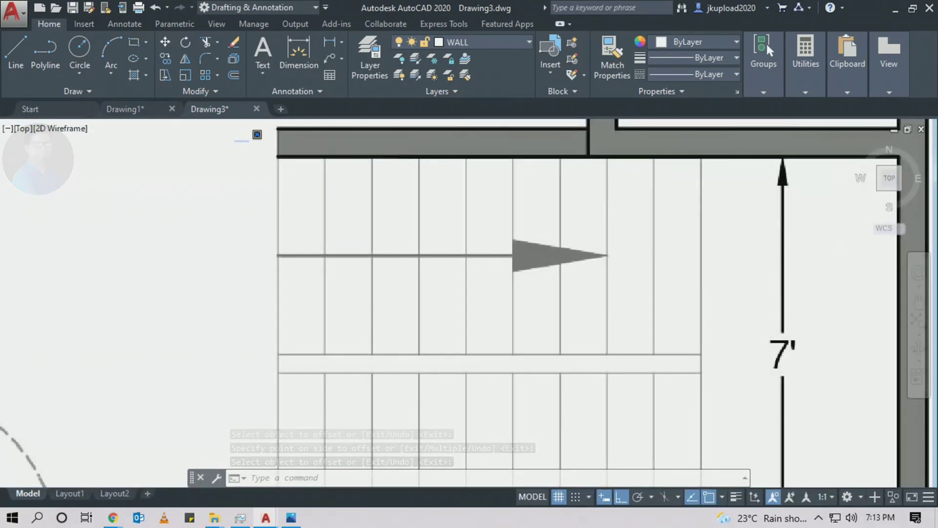
pyautogui.click(233, 136)
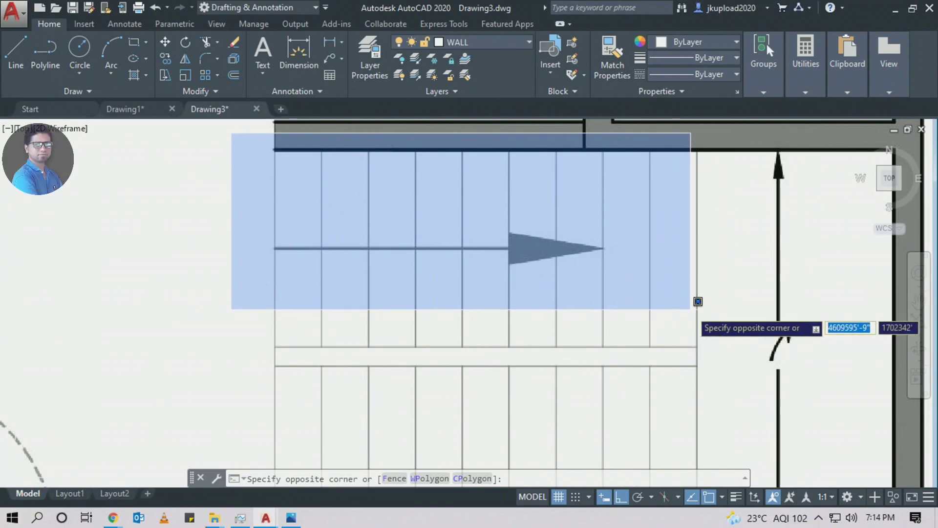
pyautogui.scroll(-8, 760, 366)
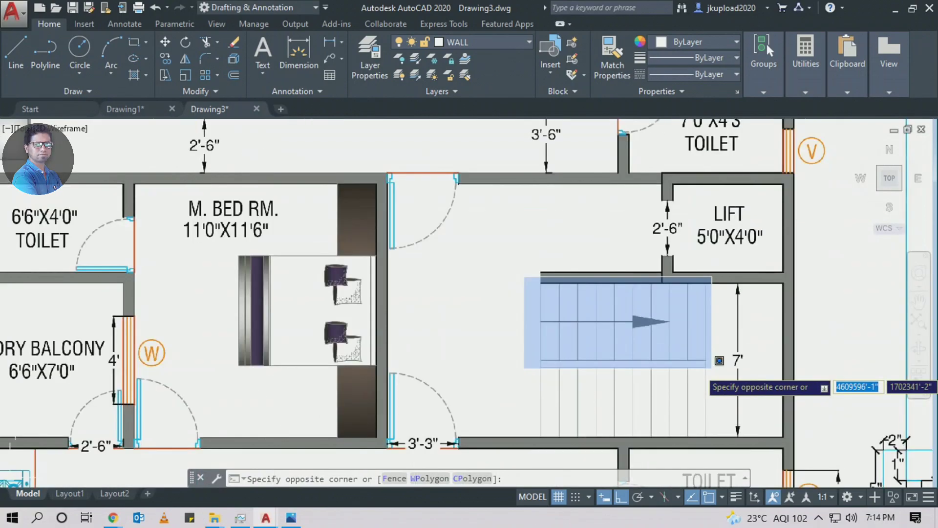
pyautogui.press('Escape')
pyautogui.moveTo(366, 380); pyautogui.dragTo(509, 341, button='middle')
pyautogui.scroll(3, 511, 352)
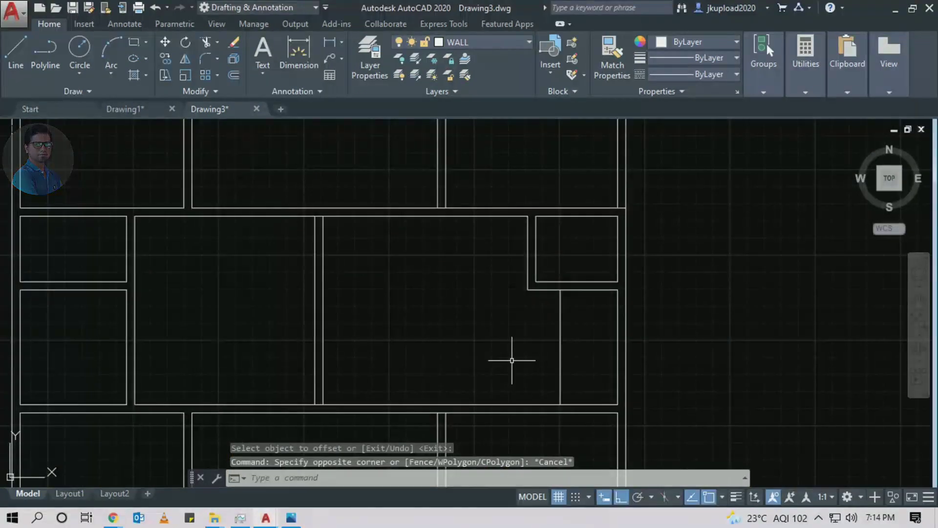
# Offset the landing line successively by 10" toward the master bedroom to create the first three tread lines
pyautogui.write('O')
pyautogui.press('Return')
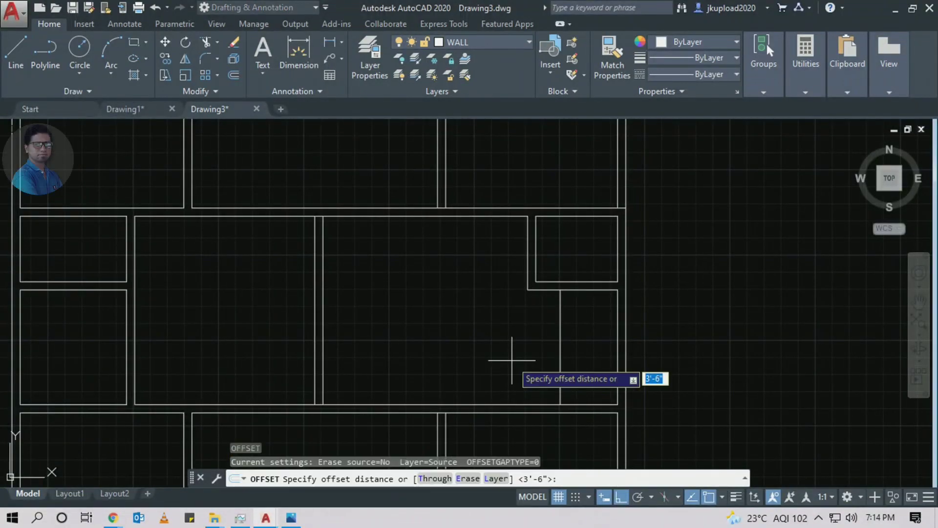
pyautogui.write('10')
pyautogui.press('Return')
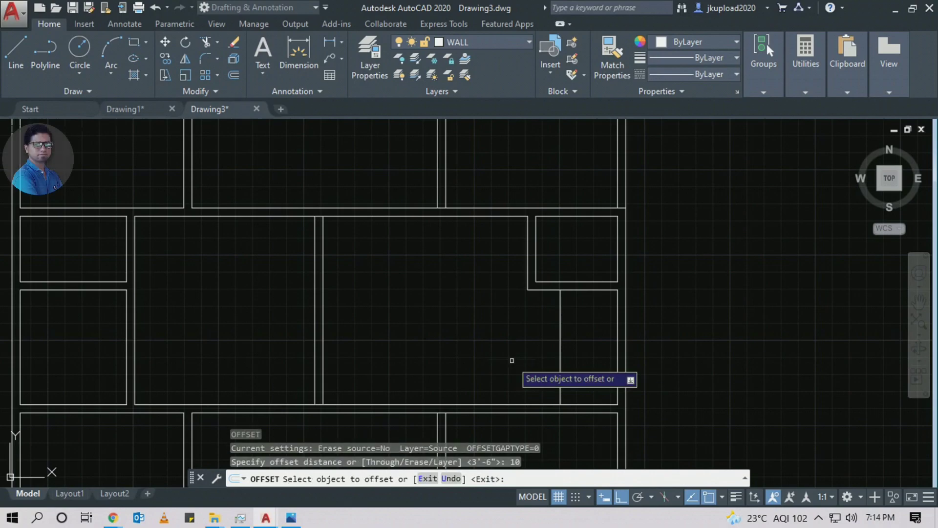
pyautogui.click(561, 342)
pyautogui.click(516, 355)
pyautogui.click(533, 345)
pyautogui.click(513, 350)
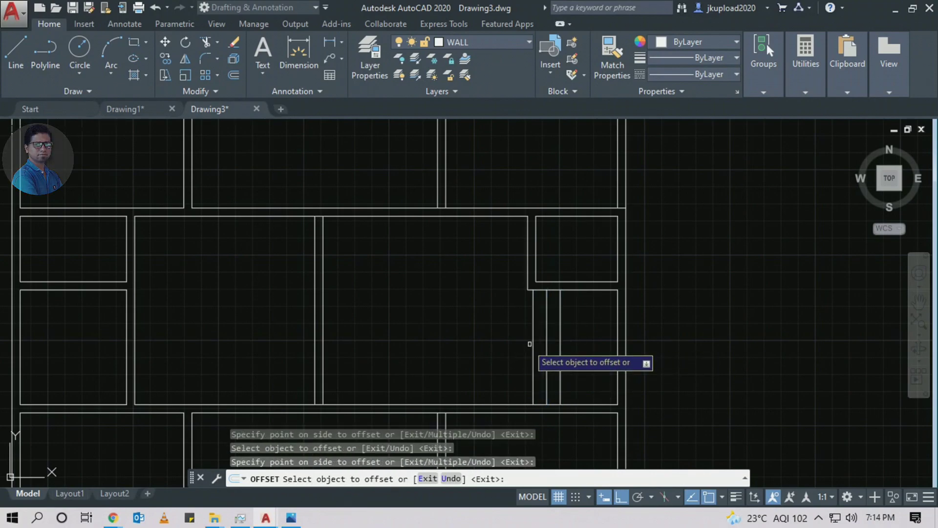
pyautogui.click(518, 345)
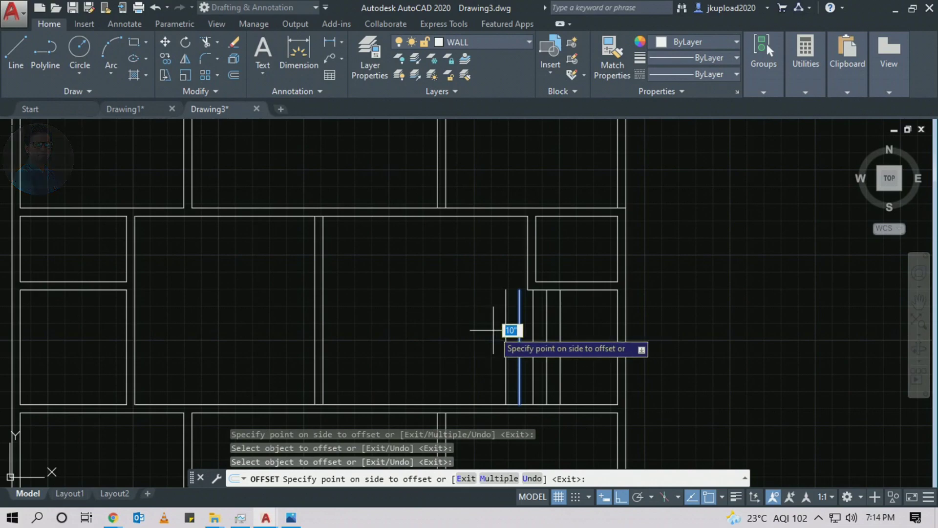
# Use the Multiple option of Offset to add six more stair tread lines at 10" spacing toward the master bedroom
pyautogui.click(499, 479)
pyautogui.click(289, 335)
pyautogui.click(288, 335)
pyautogui.click(288, 335)
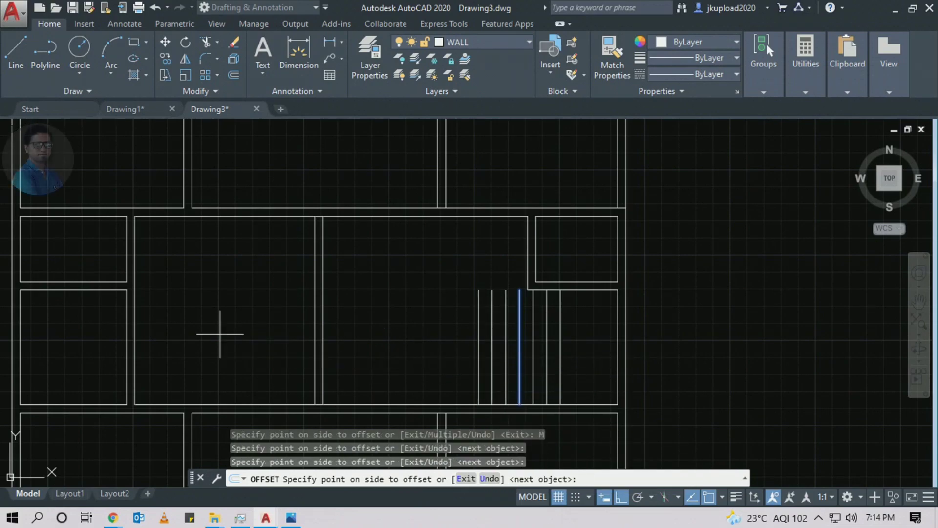
pyautogui.click(220, 335)
pyautogui.click(220, 334)
pyautogui.click(220, 334)
pyautogui.press('Escape')
pyautogui.scroll(4, 593, 381)
pyautogui.moveTo(593, 381); pyautogui.dragTo(461, 375, button='middle')
pyautogui.scroll(-3, 413, 405)
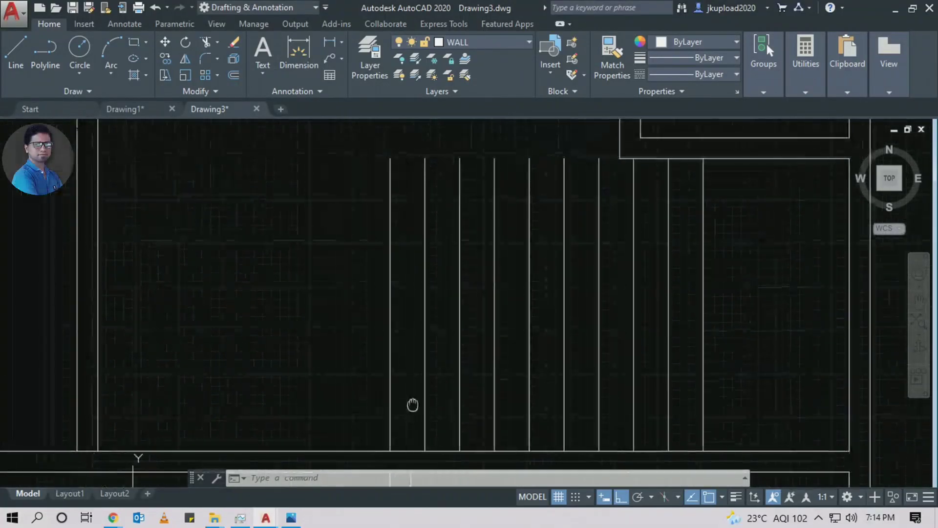
# Draw a polyline from the lift wall's lower corner along the tread ends to the outermost stair tread
pyautogui.moveTo(479, 310); pyautogui.dragTo(589, 295, button='middle')
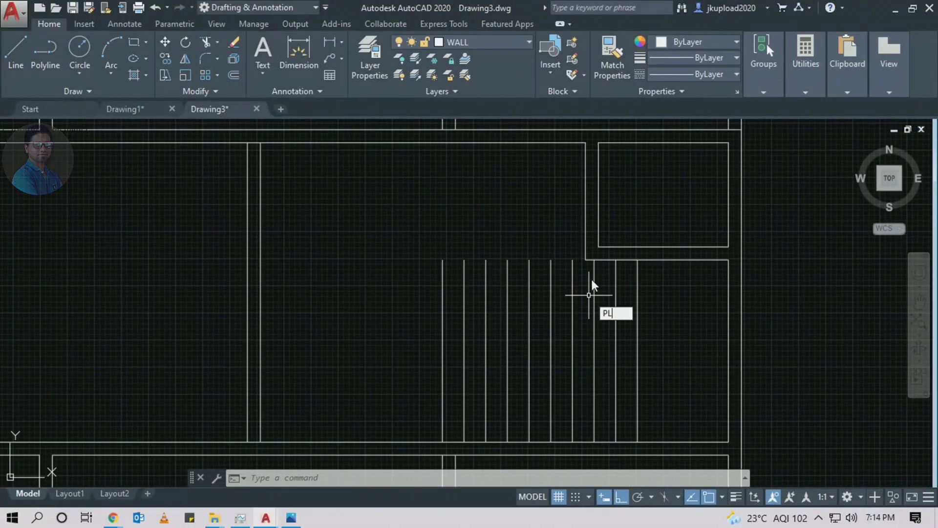
pyautogui.write('l')
pyautogui.press('Return')
pyautogui.click(586, 259)
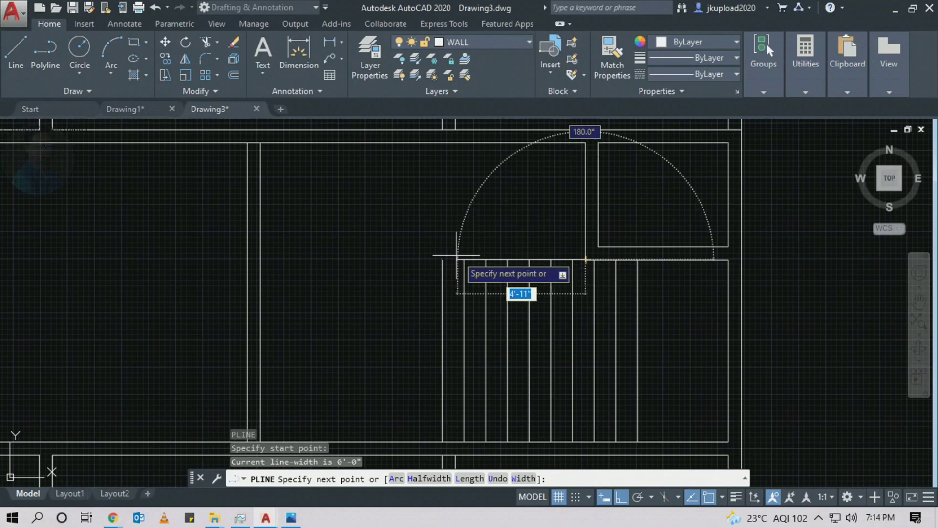
pyautogui.click(464, 260)
pyautogui.press('Escape')
pyautogui.scroll(-3, 498, 313)
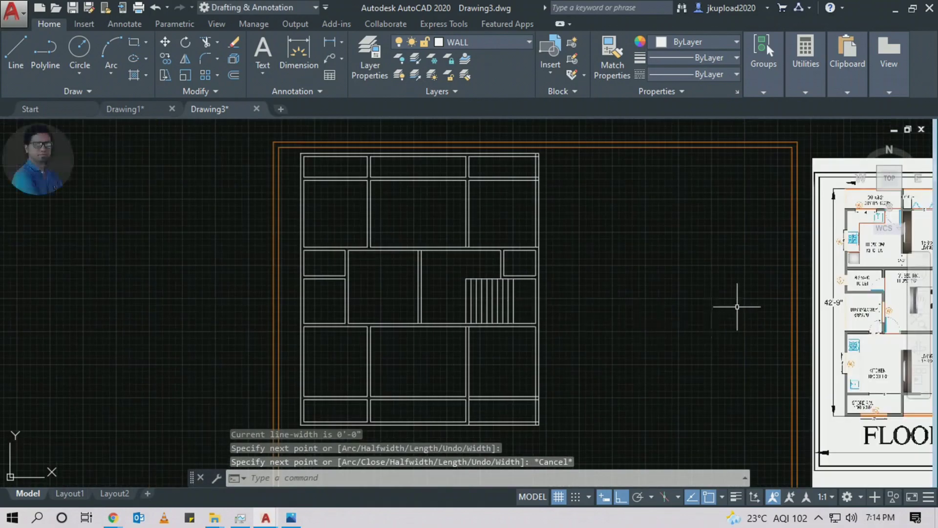
# Check the staircase wall in the reference plan and offset the line above the treads 6" toward the lobby
pyautogui.scroll(10, 733, 304)
pyautogui.scroll(-8, 722, 292)
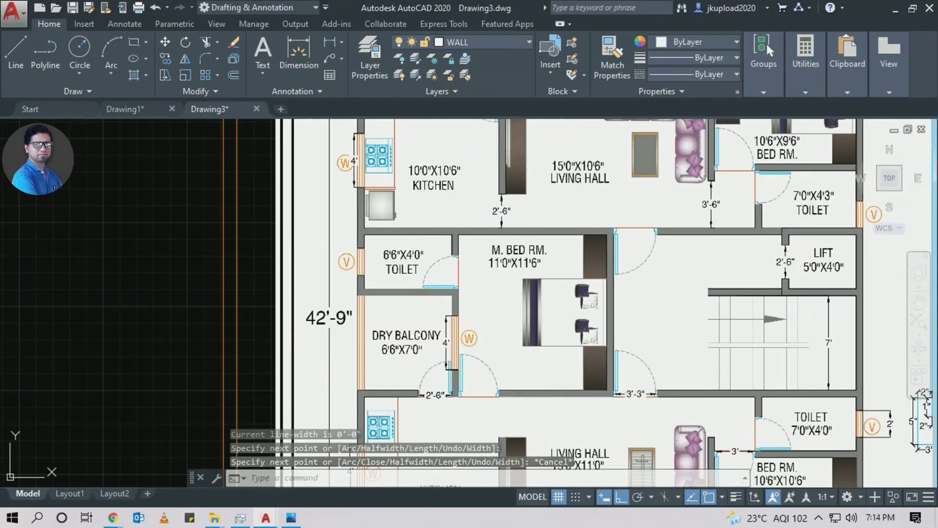
pyautogui.scroll(7, 450, 309)
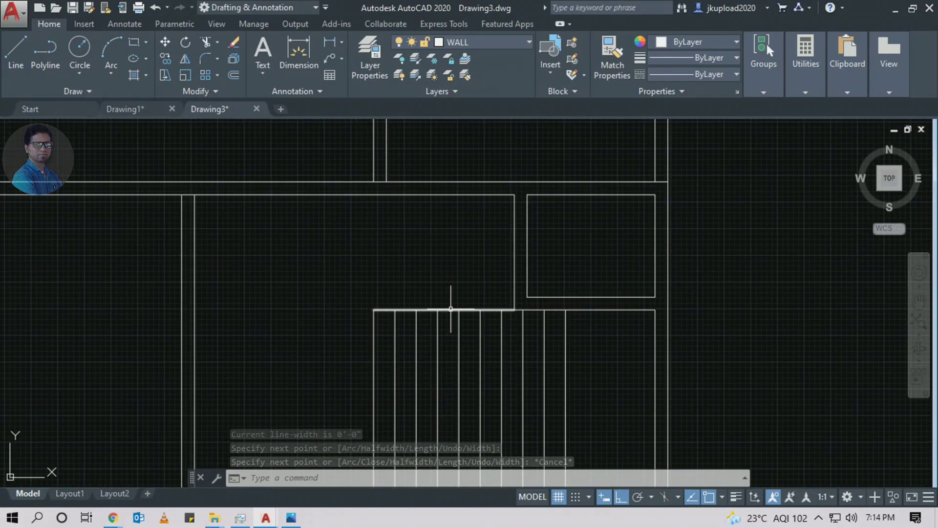
pyautogui.write('o')
pyautogui.press('Return')
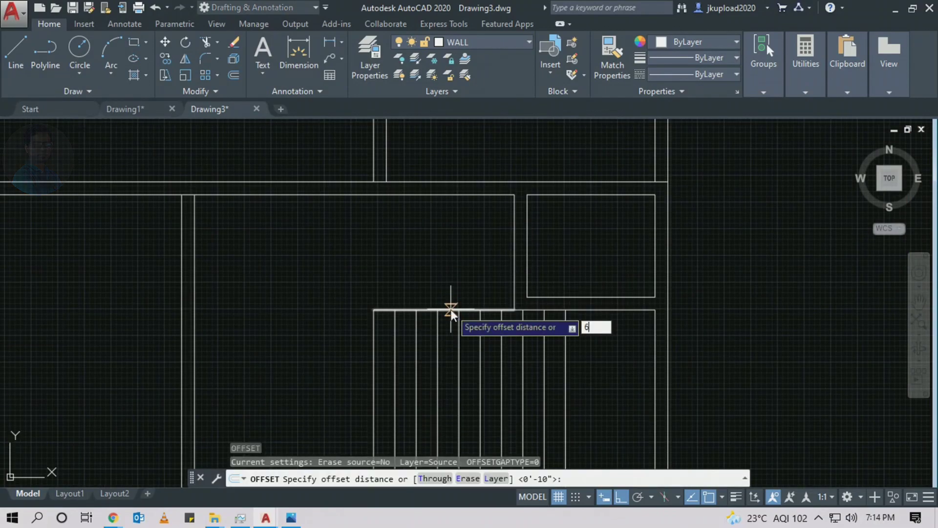
pyautogui.write('6')
pyautogui.press('Return')
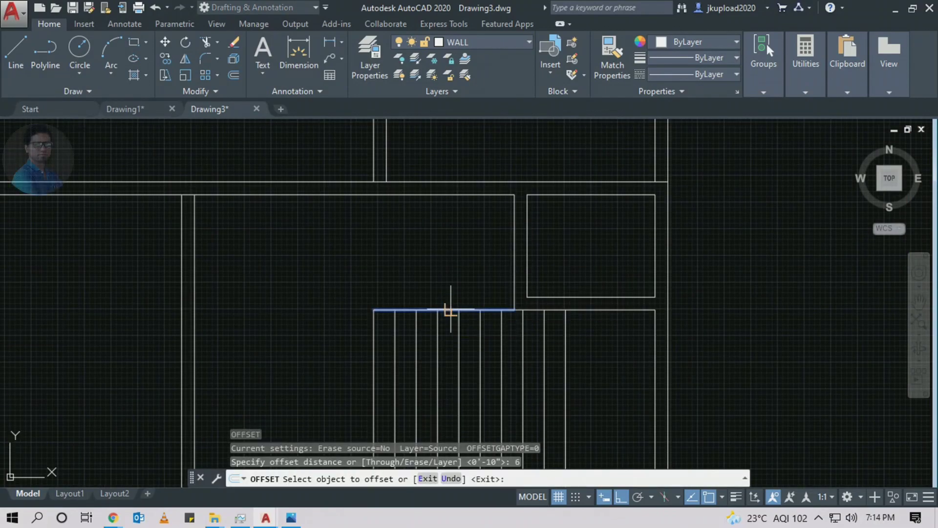
pyautogui.click(449, 309)
pyautogui.click(450, 270)
pyautogui.press('Return')
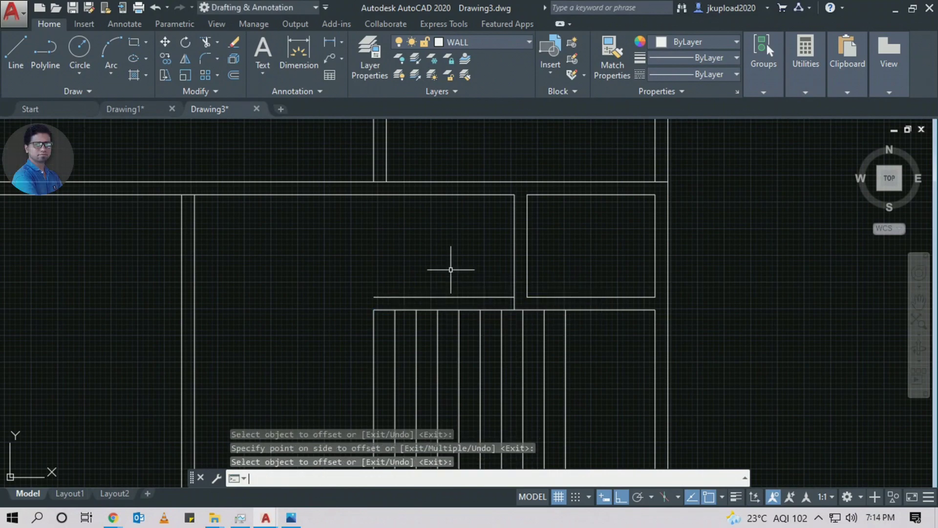
# Extend the outermost tread line up to the offset wall line to close the free end of the staircase wall
pyautogui.scroll(2, 356, 328)
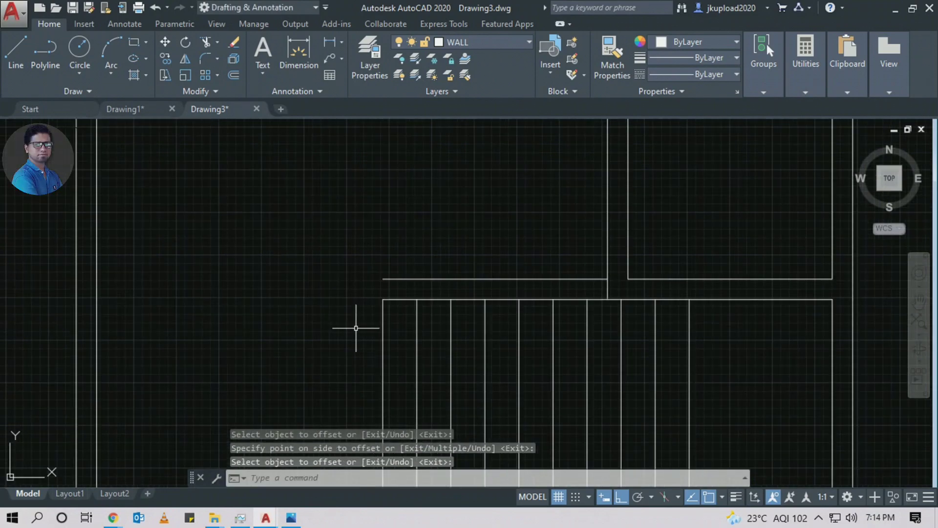
pyautogui.write('EX')
pyautogui.press('Return')
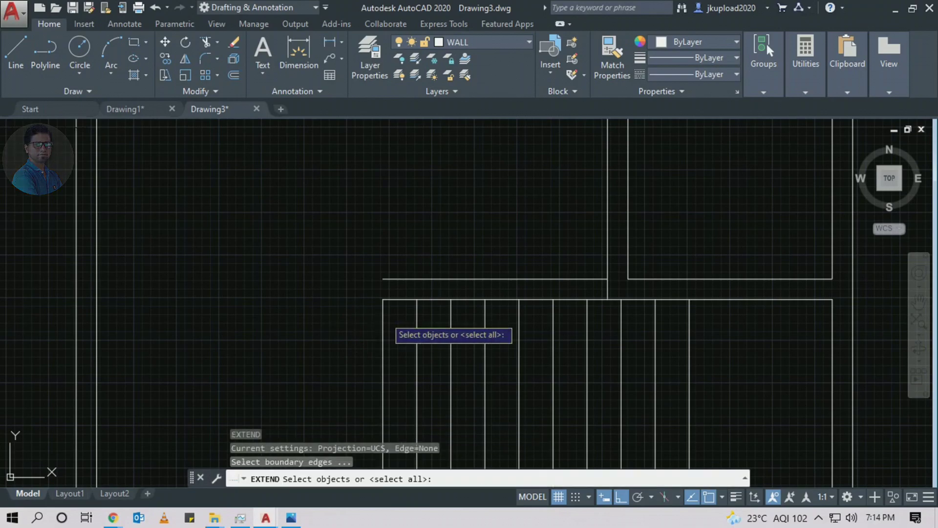
pyautogui.press('Return')
pyautogui.click(355, 334)
pyautogui.click(345, 321)
pyautogui.scroll(4, 374, 297)
pyautogui.press('Escape')
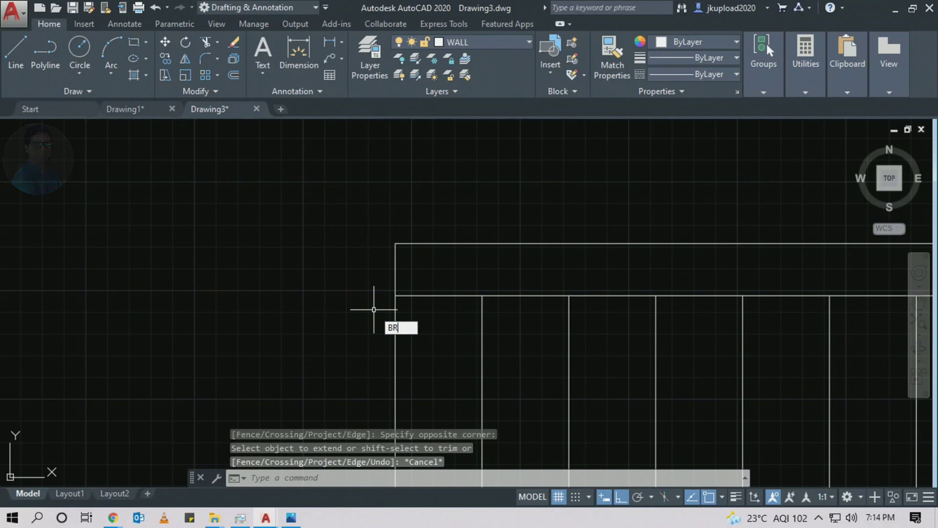
# Break the outermost tread line where it crosses the staircase wall's lower line
pyautogui.write('BR')
pyautogui.press('Return')
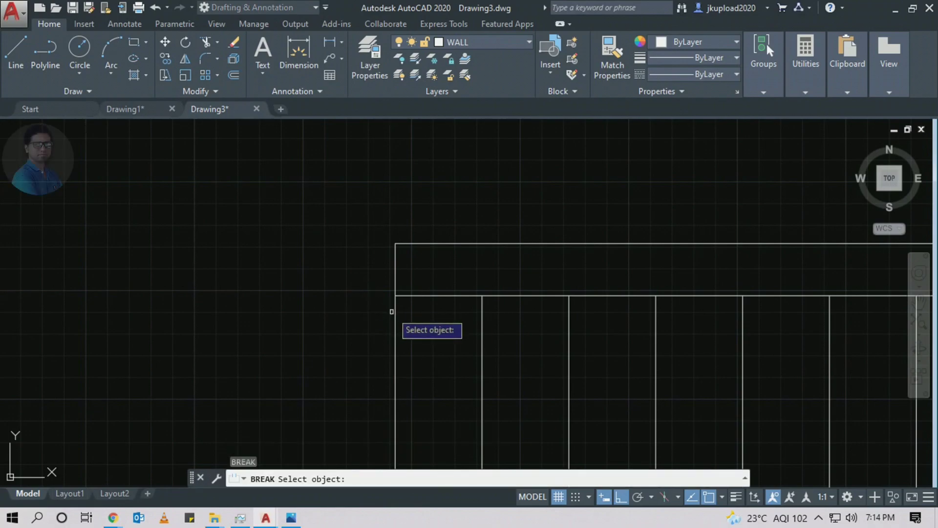
pyautogui.click(396, 312)
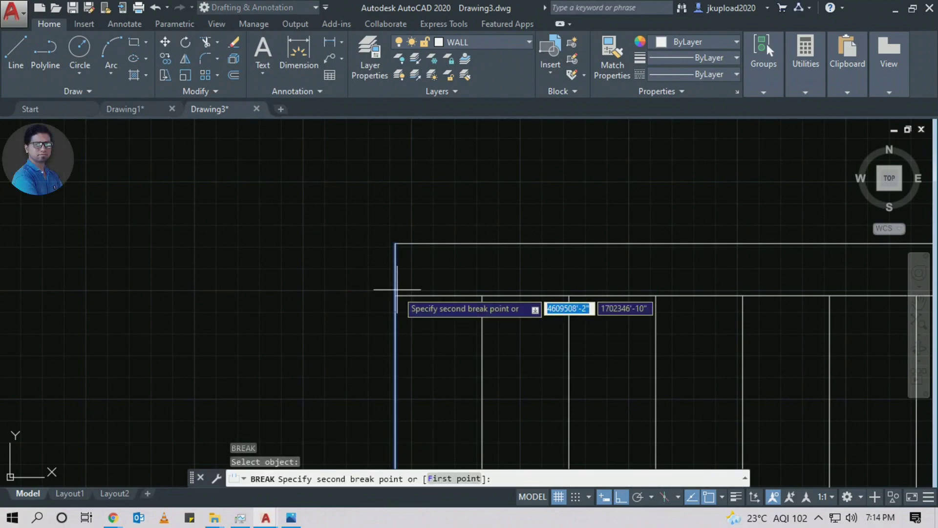
pyautogui.click(393, 296)
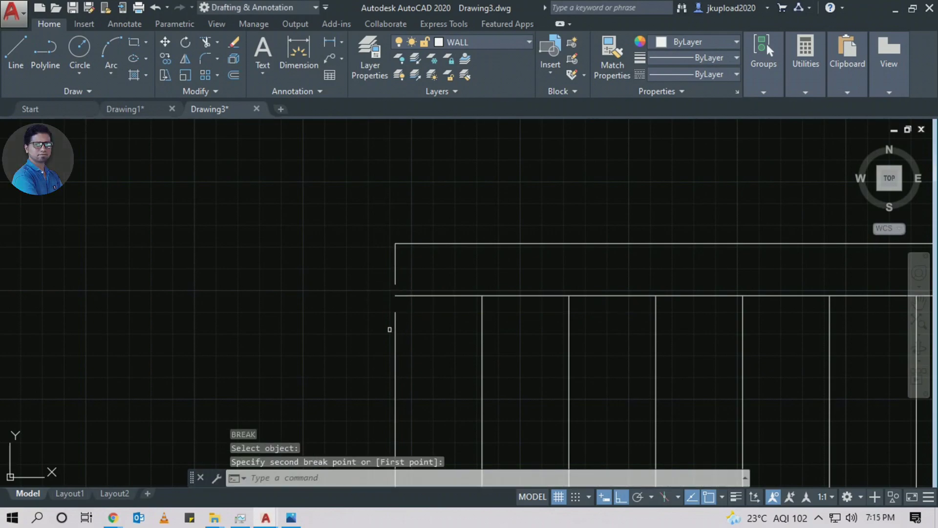
pyautogui.press('Return')
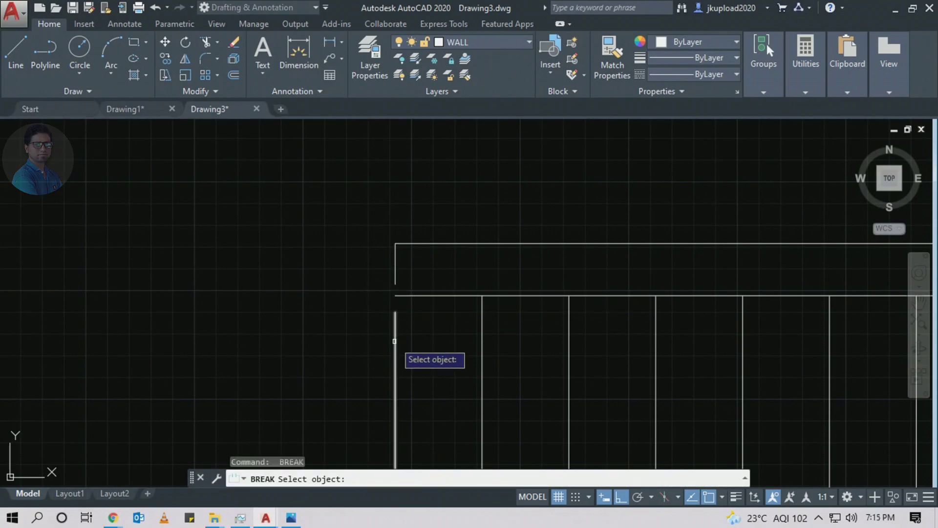
pyautogui.press('Escape')
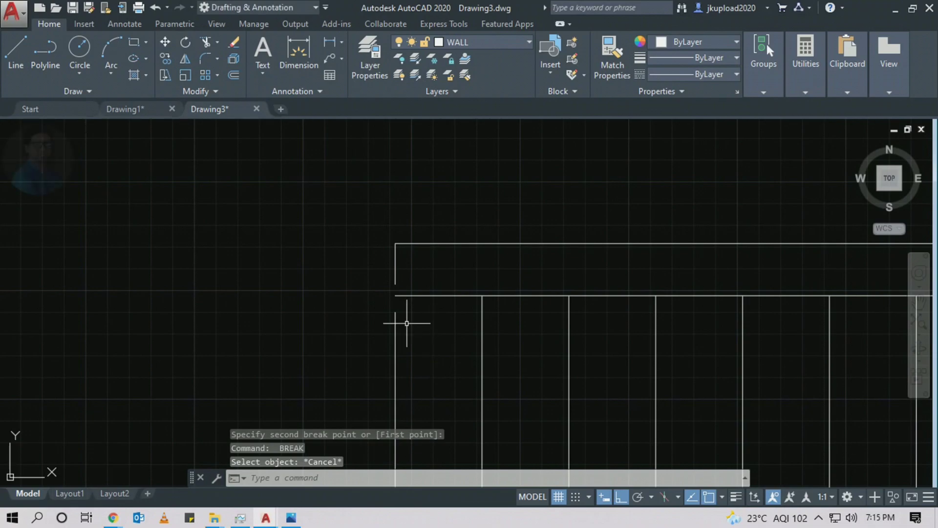
# Extend both pieces of the broken tread line back to the staircase wall's lower line
pyautogui.press('Return')
pyautogui.press('Return')
pyautogui.click(400, 354)
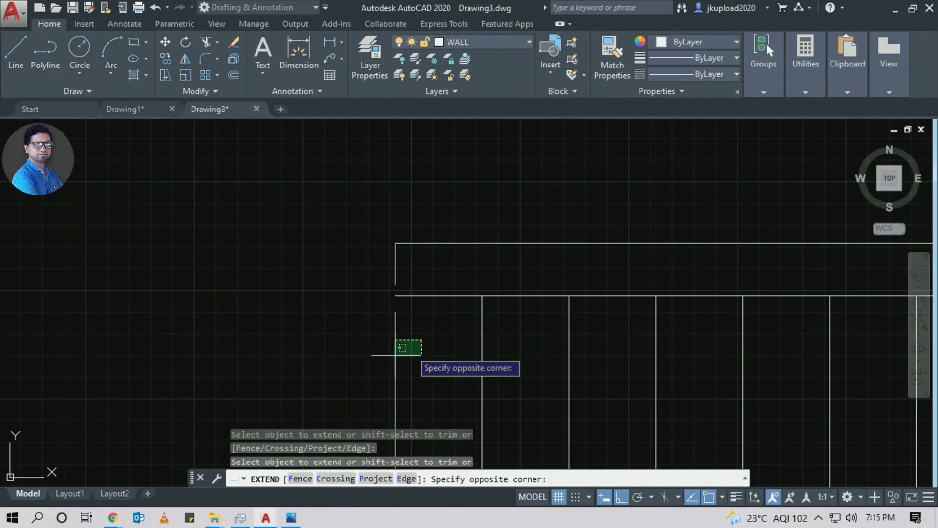
pyautogui.click(369, 360)
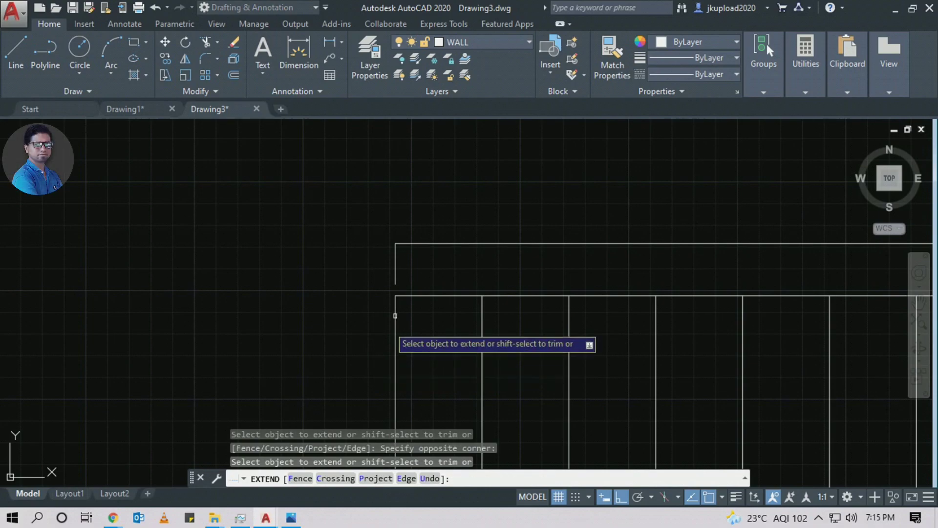
pyautogui.click(409, 268)
pyautogui.click(379, 275)
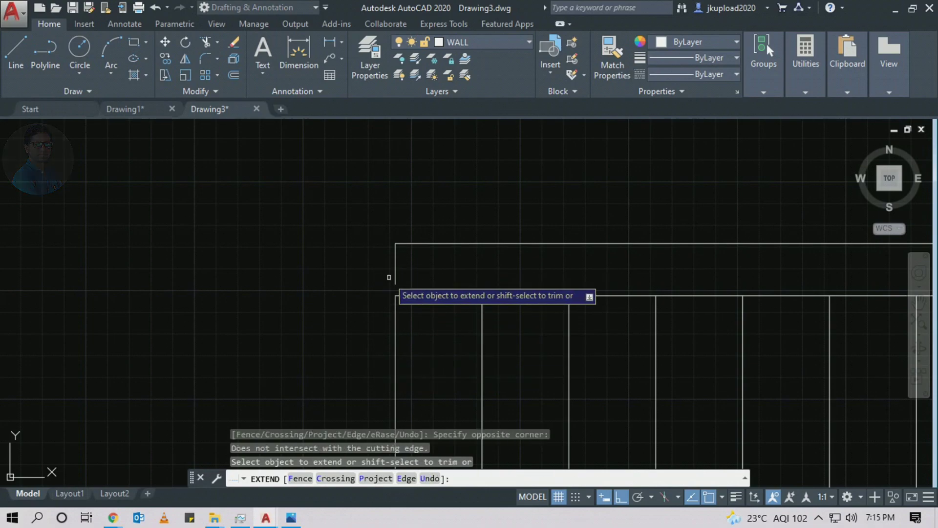
pyautogui.click(408, 275)
pyautogui.click(363, 282)
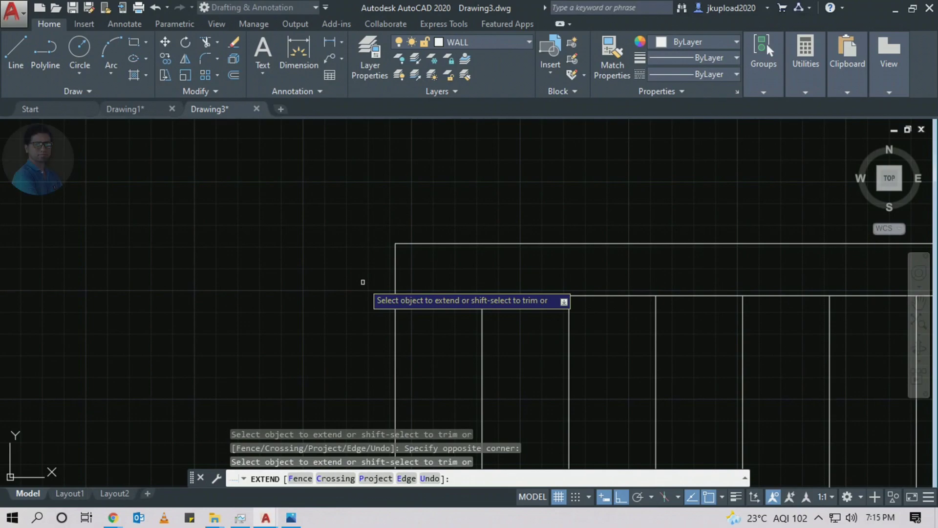
pyautogui.click(367, 269)
pyautogui.click(434, 261)
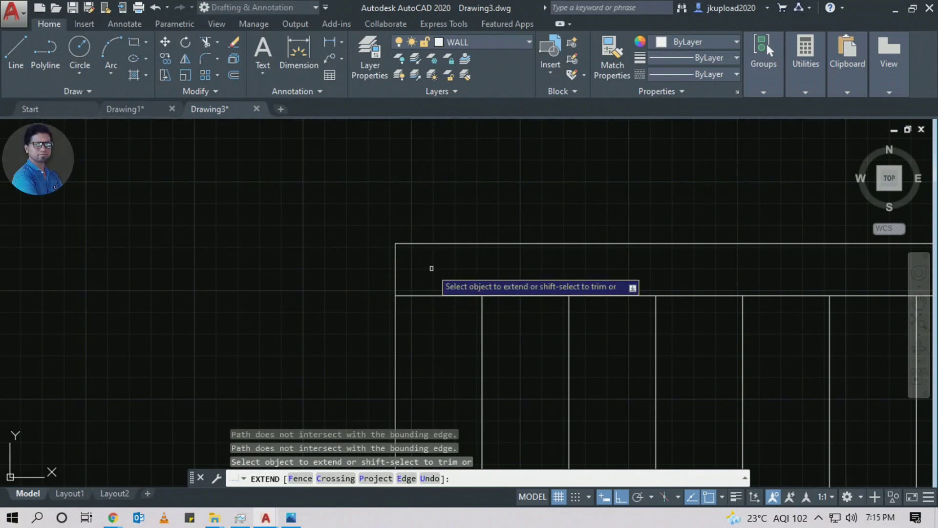
pyautogui.press('Escape')
# Draw a polyline across the middle of the treads from the outermost tread to the landing line
pyautogui.scroll(-5, 435, 267)
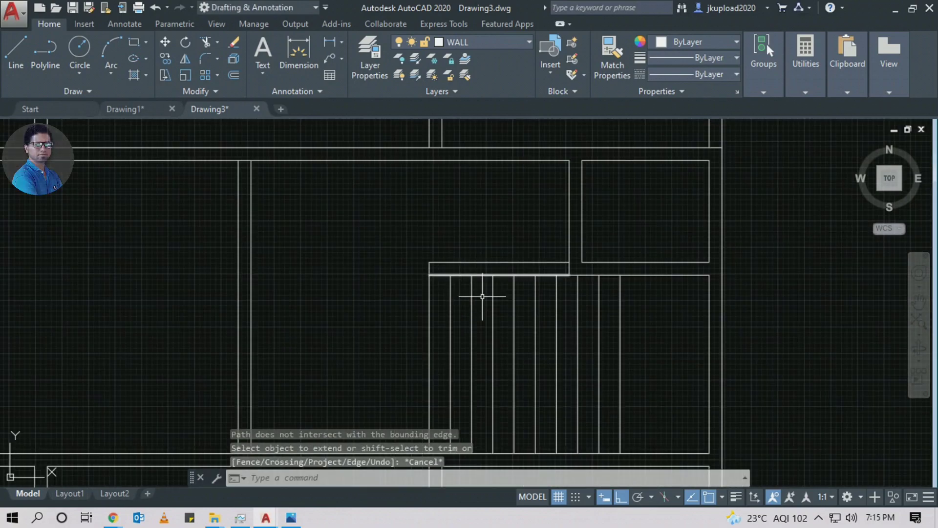
pyautogui.moveTo(580, 337); pyautogui.dragTo(479, 319, button='middle')
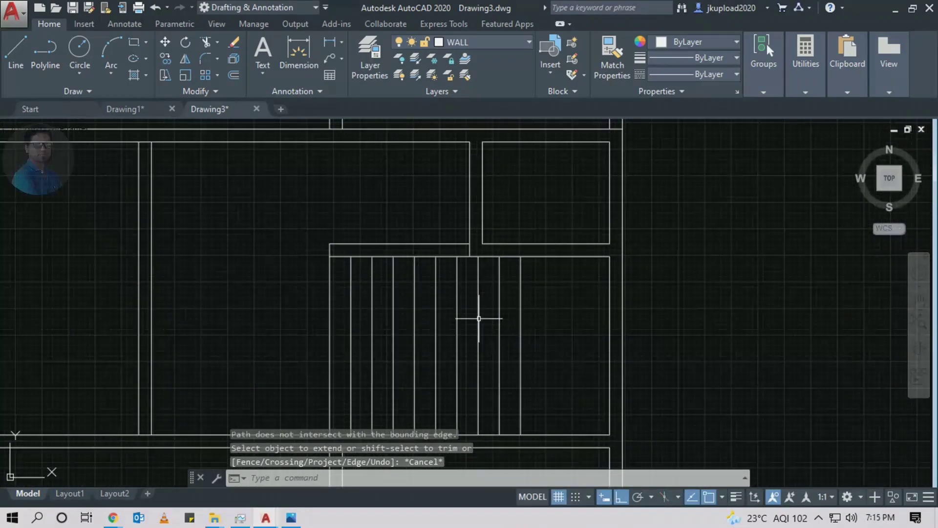
pyautogui.scroll(-4, 488, 315)
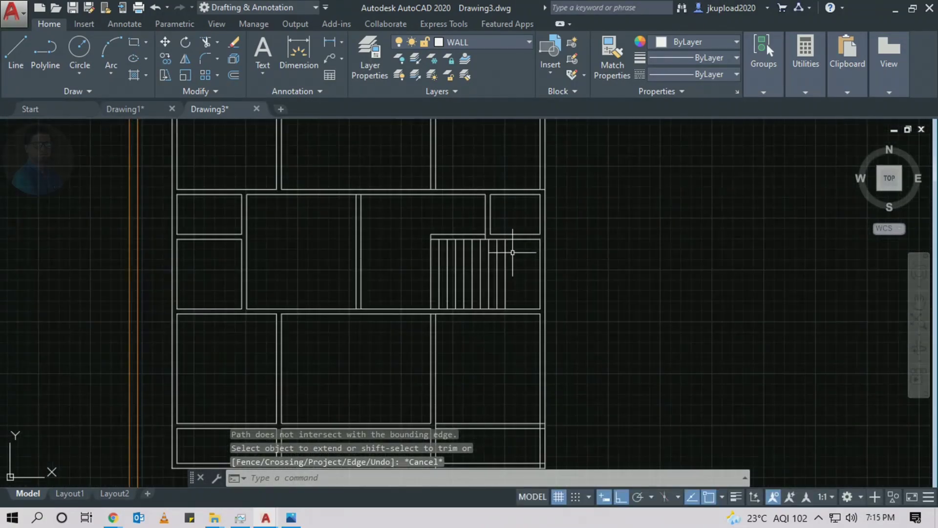
pyautogui.moveTo(540, 299); pyautogui.dragTo(534, 304, button='middle')
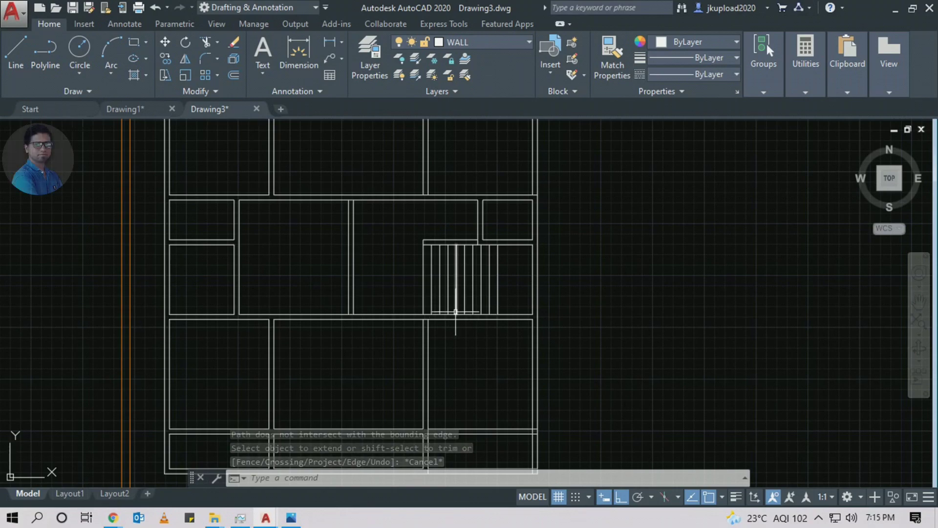
pyautogui.write('pl')
pyautogui.press('Return')
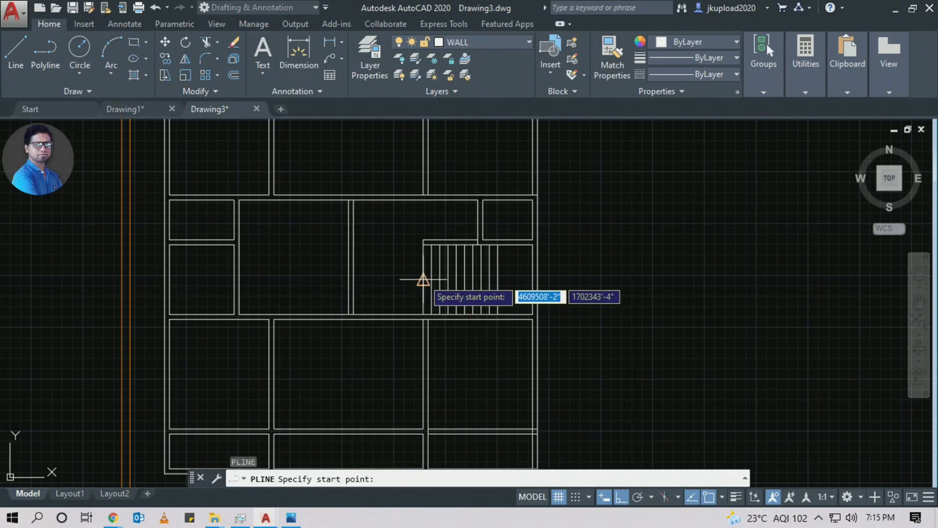
pyautogui.click(423, 280)
pyautogui.click(498, 280)
pyautogui.press('Escape')
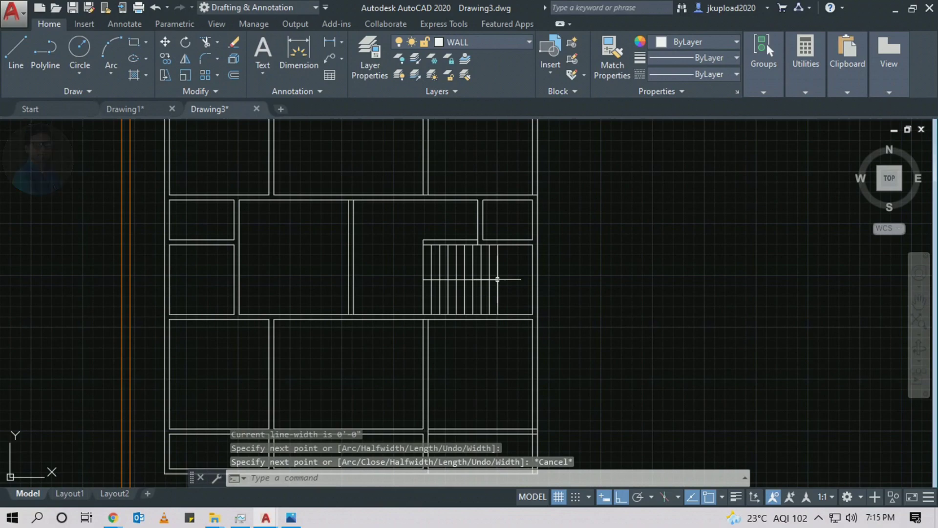
pyautogui.scroll(-5, 454, 259)
pyautogui.scroll(3, 456, 319)
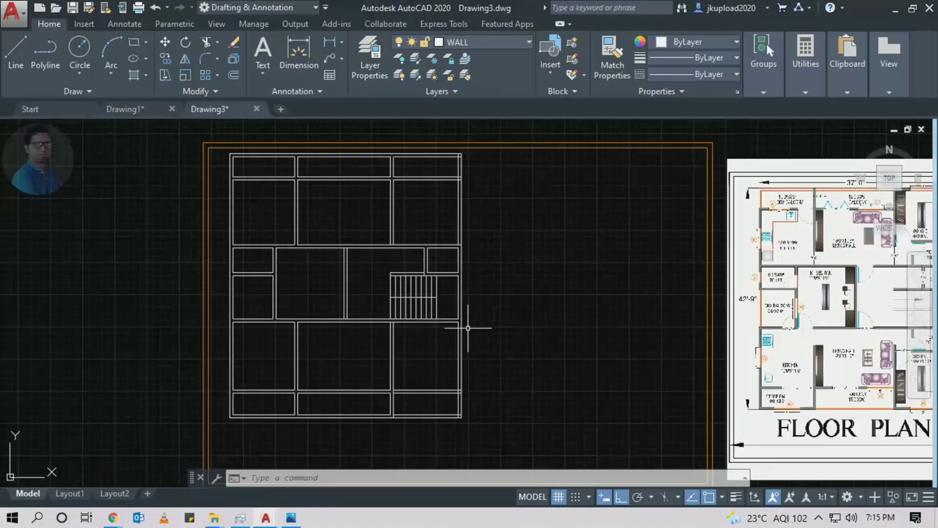
pyautogui.moveTo(276, 305); pyautogui.dragTo(286, 315, button='middle')
pyautogui.click(217, 134)
pyautogui.click(337, 434)
pyautogui.click(296, 324)
pyautogui.click(420, 434)
pyautogui.click(268, 241)
pyautogui.click(368, 345)
pyautogui.click(335, 262)
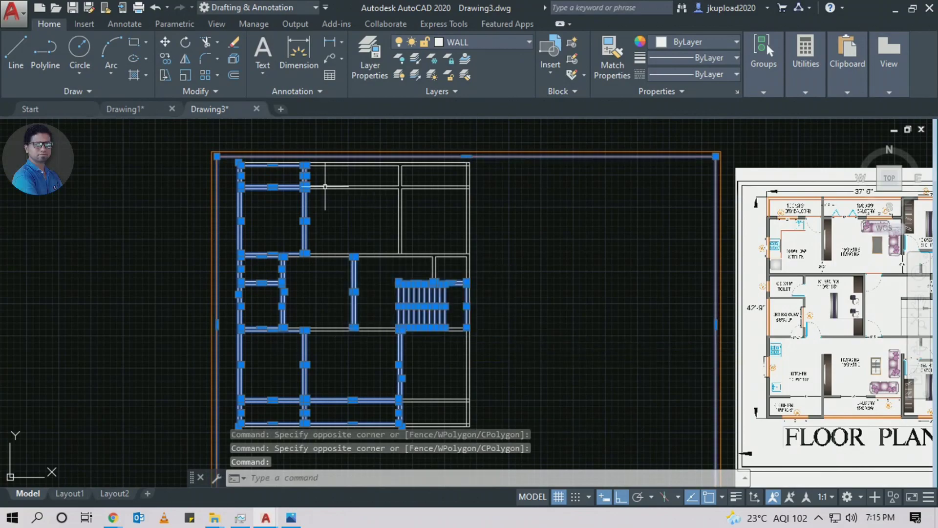
pyautogui.moveTo(315, 283)
pyautogui.mouseDown(button='middle')
pyautogui.moveTo(440, 137)
pyautogui.moveTo(464, 197)
pyautogui.mouseUp(button='middle')
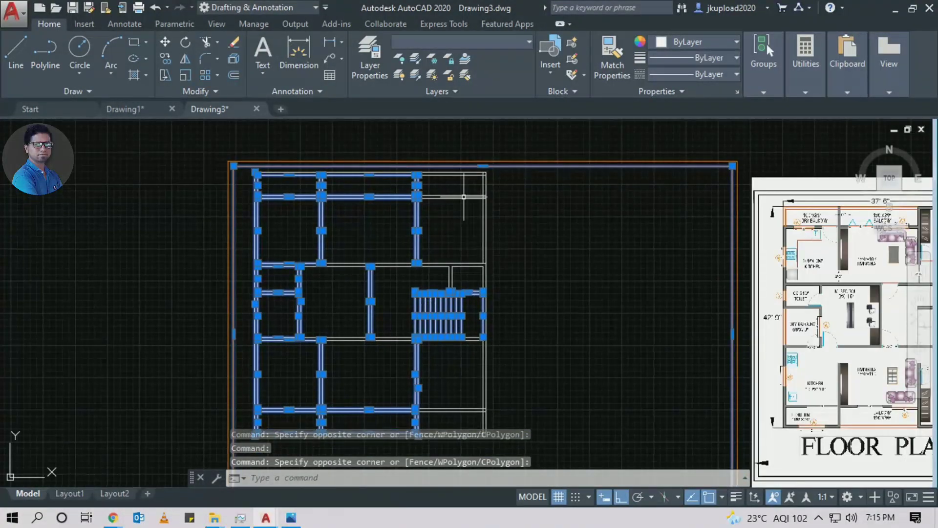
pyautogui.moveTo(472, 370); pyautogui.dragTo(370, 283, button='middle')
pyautogui.press('Escape')
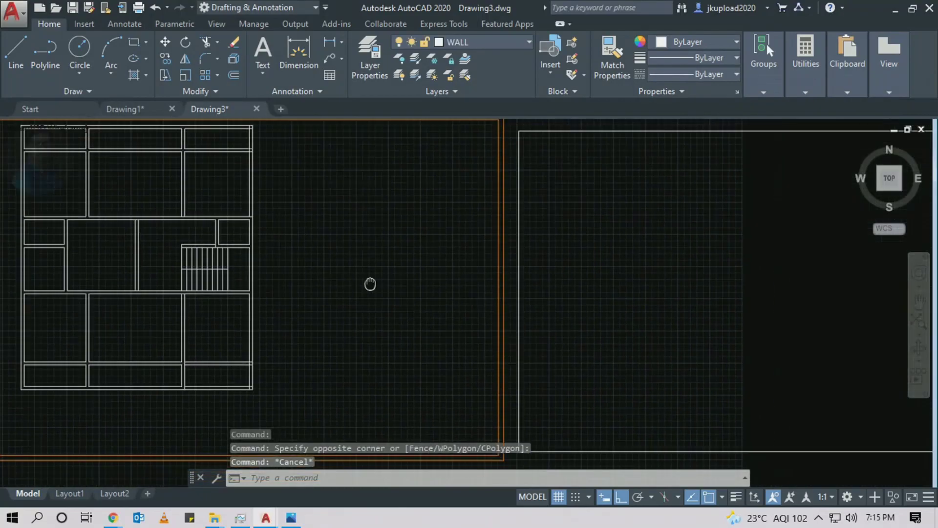
# Examine the wall layout around the 10'6"X9'6" bedroom and the adjoining toilet in the reference plan
pyautogui.scroll(5, 370, 283)
pyautogui.scroll(-3, 691, 318)
pyautogui.scroll(-5, 684, 342)
pyautogui.scroll(5, 684, 342)
pyautogui.scroll(6, 613, 288)
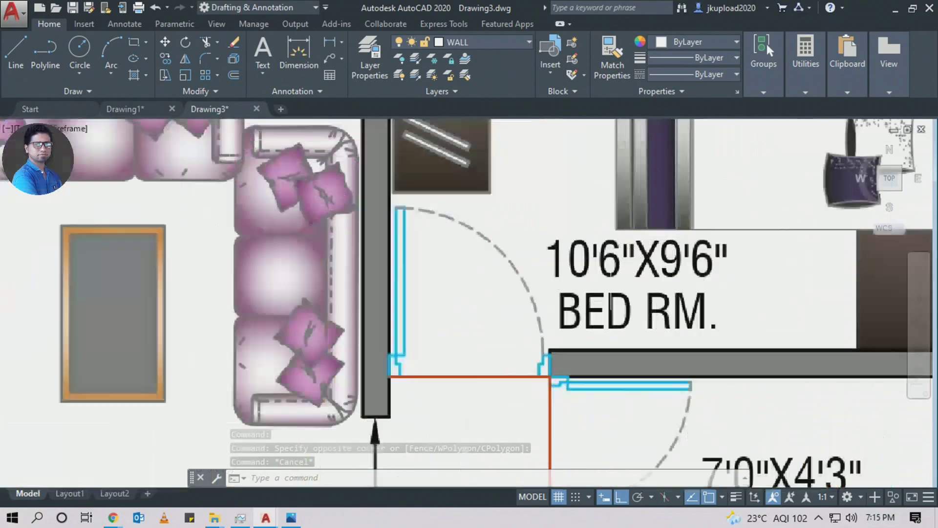
pyautogui.click(527, 194)
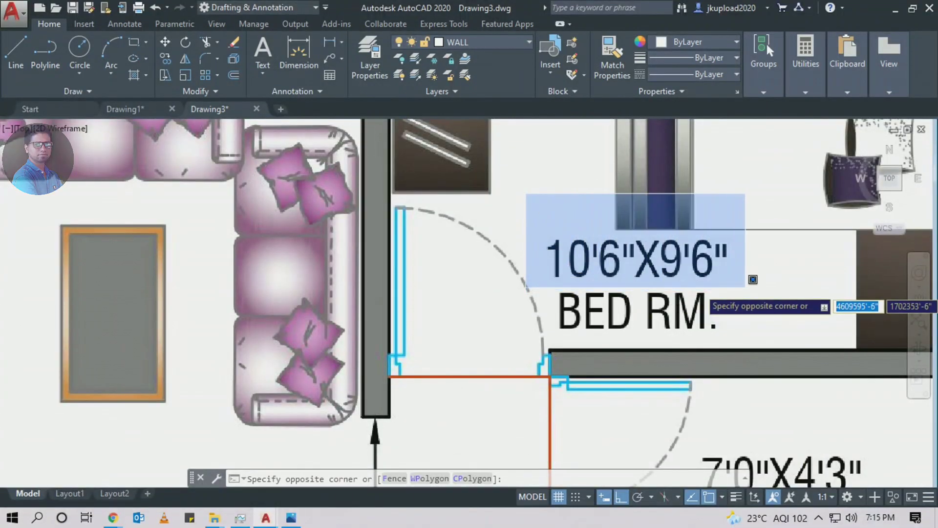
pyautogui.scroll(-8, 754, 278)
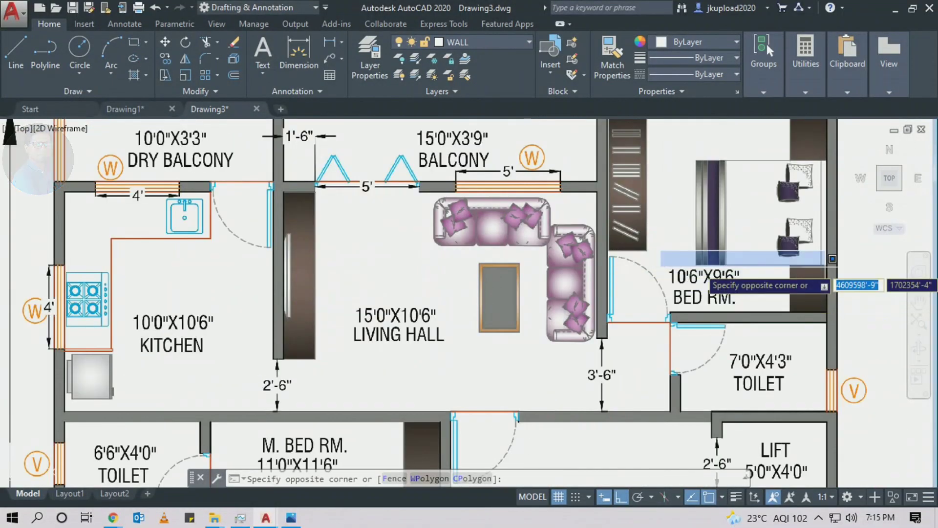
pyautogui.press('Escape')
# Erase the two balcony wall lines crossing the upper-right bedroom and extend the bedroom's side wall line across the gap
pyautogui.scroll(4, 466, 166)
pyautogui.click(465, 167)
pyautogui.click(440, 220)
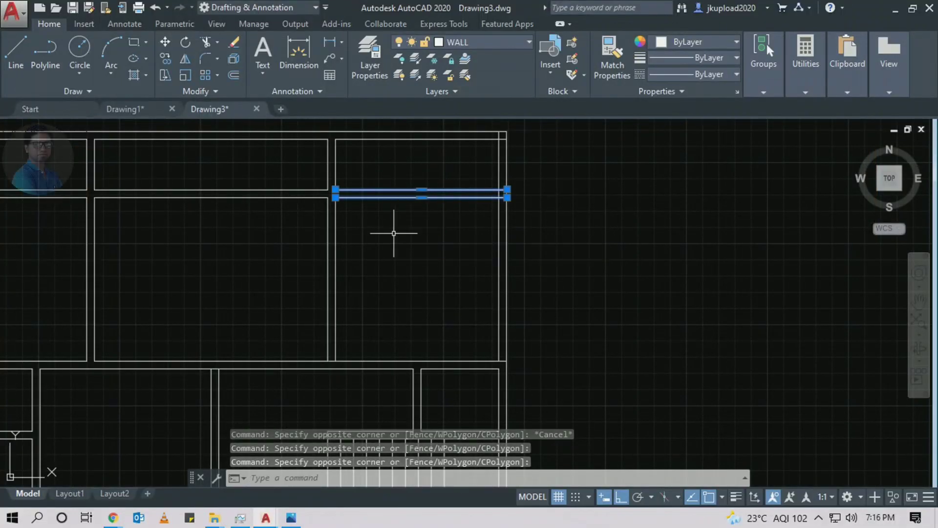
pyautogui.write('E')
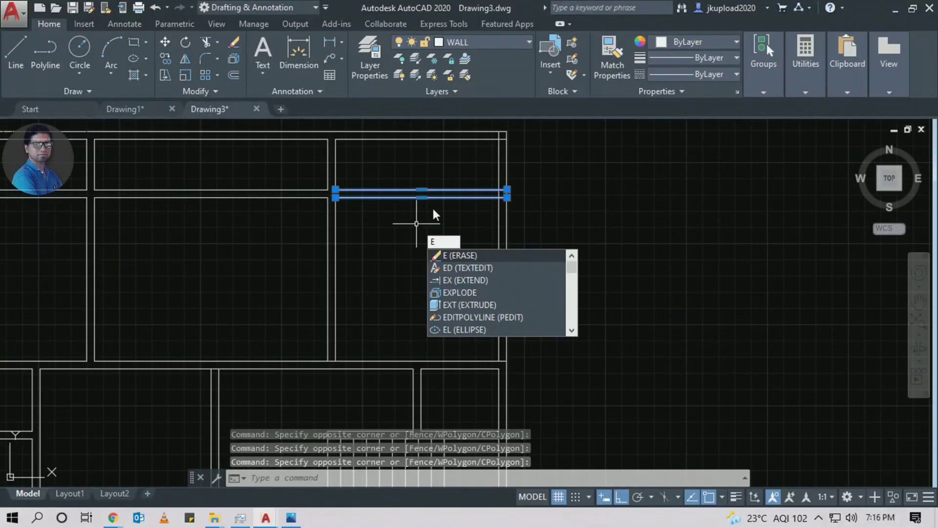
pyautogui.press('Return')
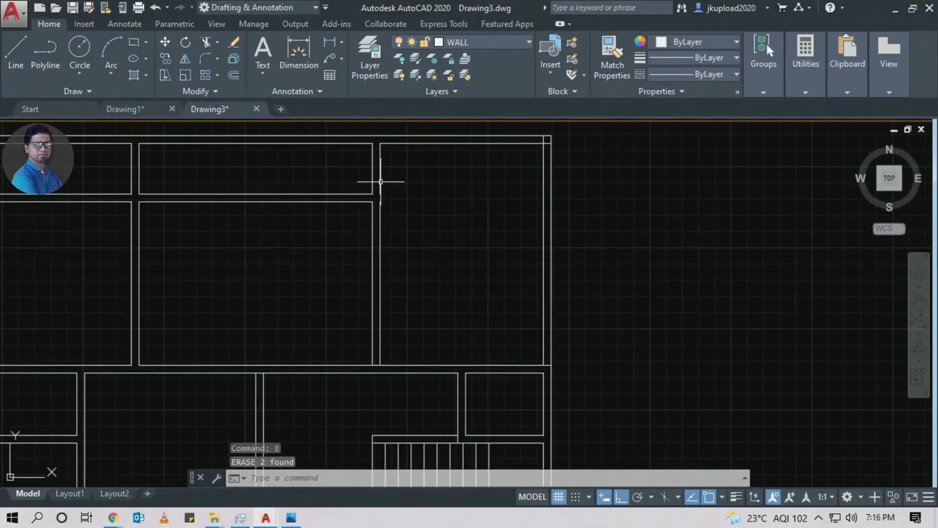
pyautogui.write('x')
pyautogui.press('Return')
pyautogui.press('Escape')
# Offset the bedroom's upper inner wall line 9'6" downward, matching the 10'6"X9'6" bedroom in the reference plan
pyautogui.scroll(-4, 495, 227)
pyautogui.moveTo(494, 226); pyautogui.dragTo(265, 229, button='middle')
pyautogui.scroll(8, 708, 256)
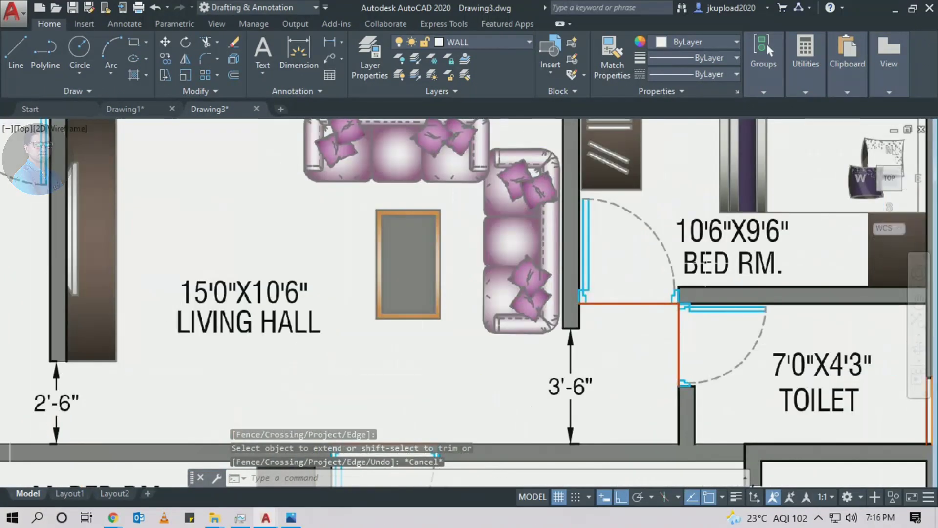
pyautogui.click(723, 203)
pyautogui.press('Escape')
pyautogui.scroll(-5, 708, 269)
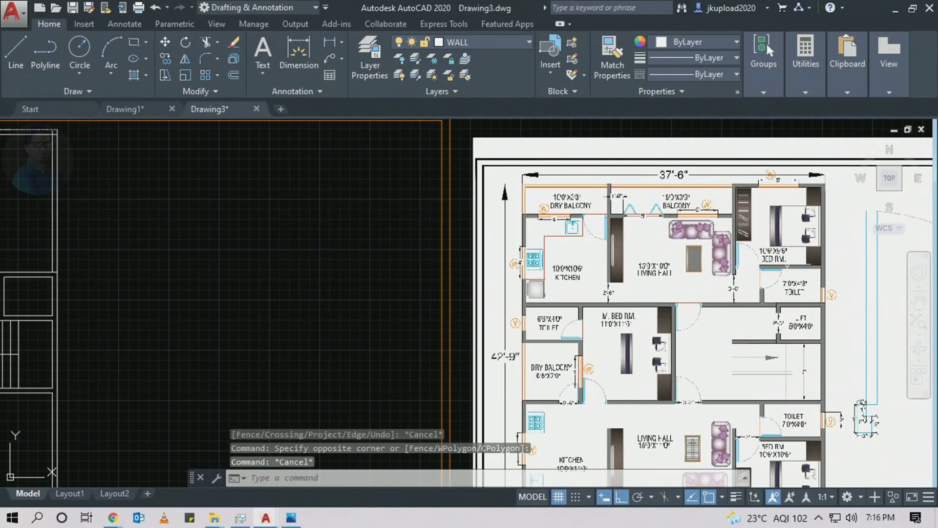
pyautogui.moveTo(385, 243); pyautogui.dragTo(442, 264, button='middle')
pyautogui.scroll(4, 272, 220)
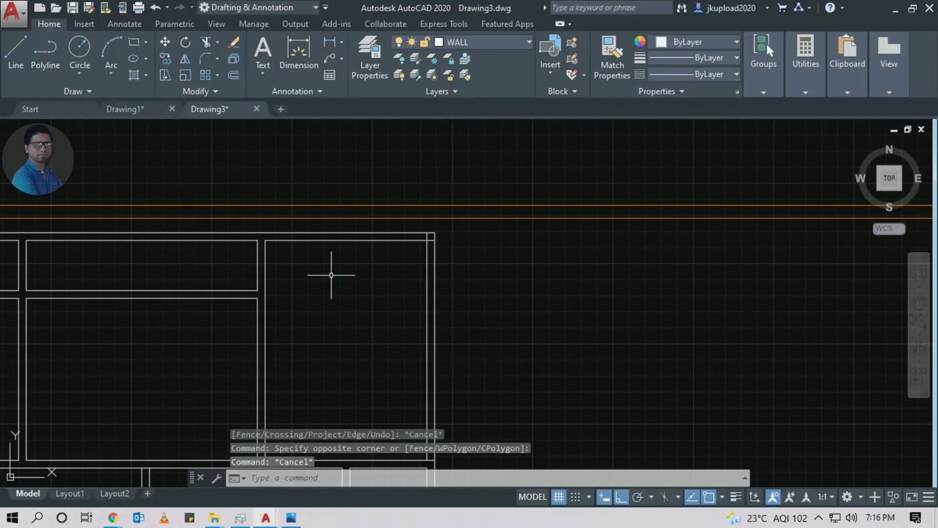
pyautogui.write('o')
pyautogui.press('Return')
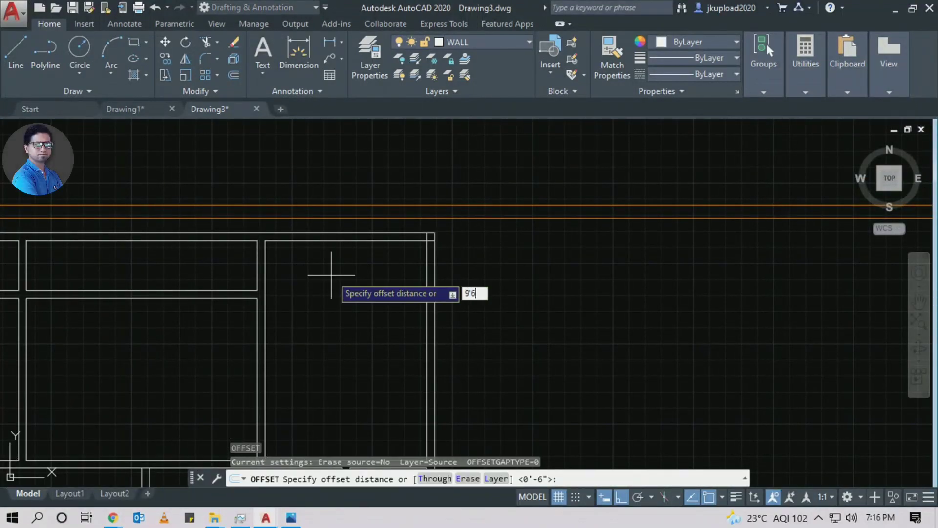
pyautogui.press('Return')
pyautogui.click(335, 240)
pyautogui.click(373, 331)
# Offset the bedroom's new lower line 6" downward to give the wall between bedroom and toilet its thickness
pyautogui.moveTo(323, 354); pyautogui.dragTo(428, 260, button='middle')
pyautogui.write('o')
pyautogui.press('Return')
pyautogui.press('Return')
pyautogui.click(440, 291)
pyautogui.click(438, 332)
pyautogui.press('Return')
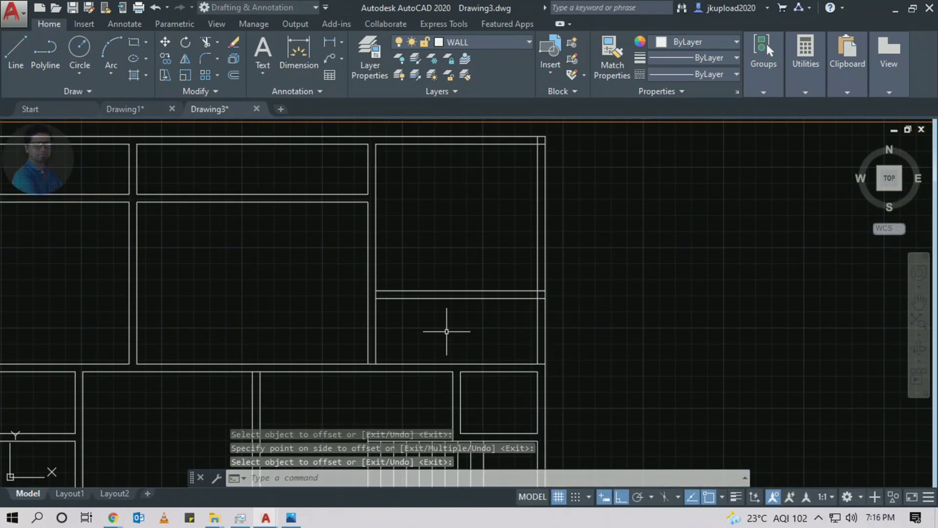
# Examine the size of the toilet below the 10'6"X9'6" bedroom in the reference plan
pyautogui.moveTo(434, 320)
pyautogui.mouseDown(button='middle')
pyautogui.moveTo(366, 323)
pyautogui.moveTo(331, 307)
pyautogui.mouseUp(button='middle')
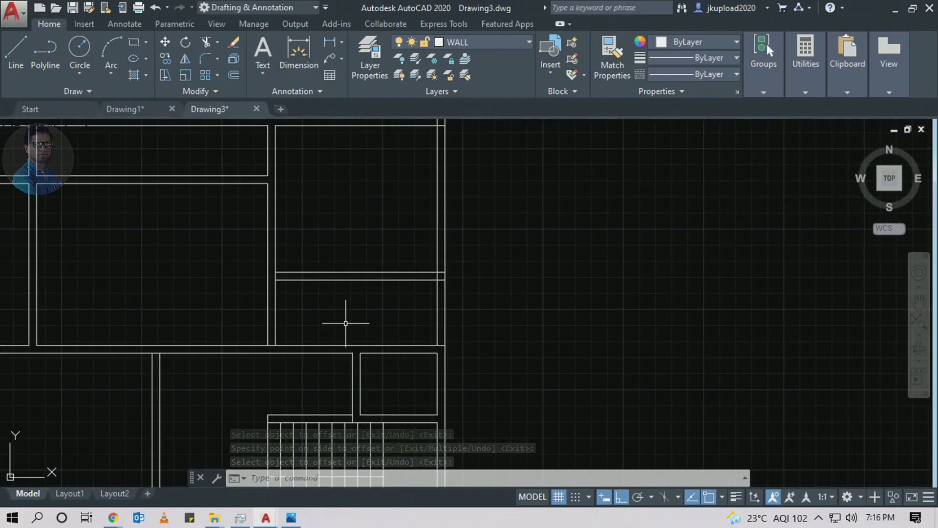
pyautogui.scroll(-5, 345, 323)
pyautogui.scroll(10, 660, 334)
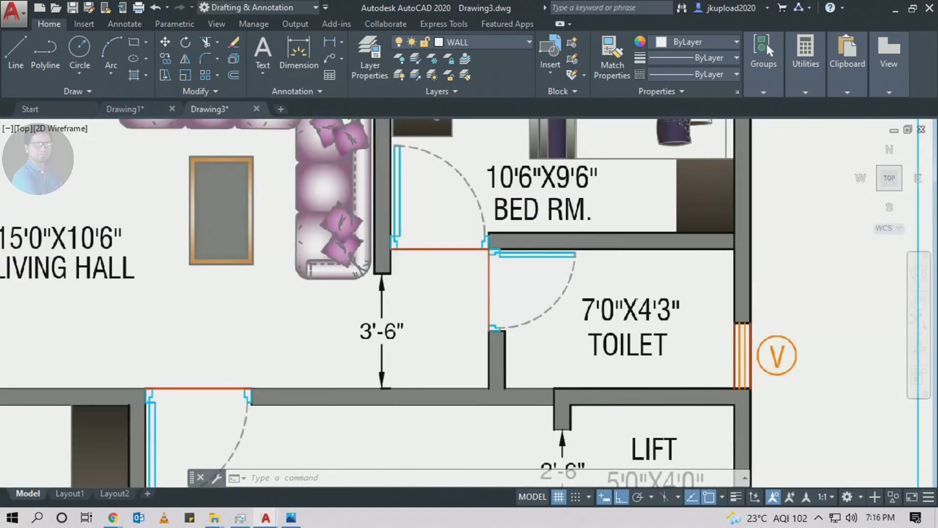
pyautogui.click(628, 263)
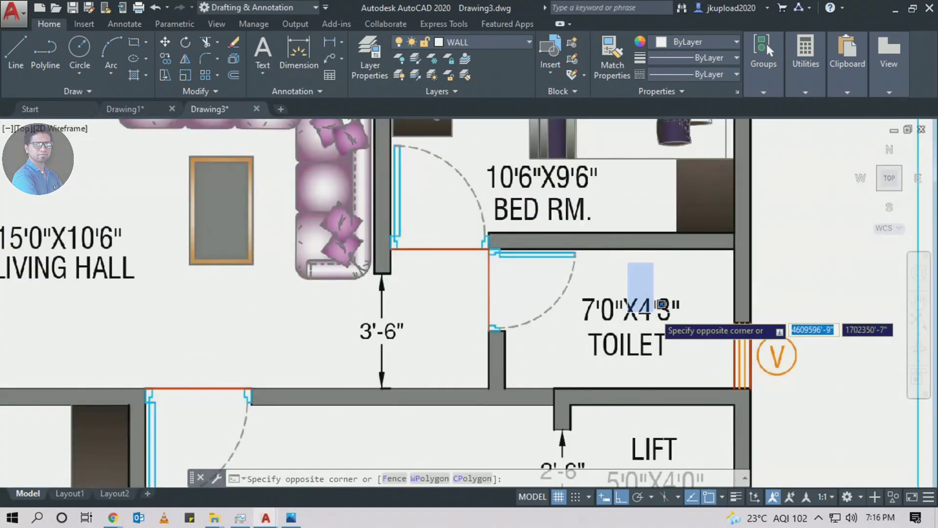
pyautogui.click(686, 318)
pyautogui.scroll(-8, 679, 338)
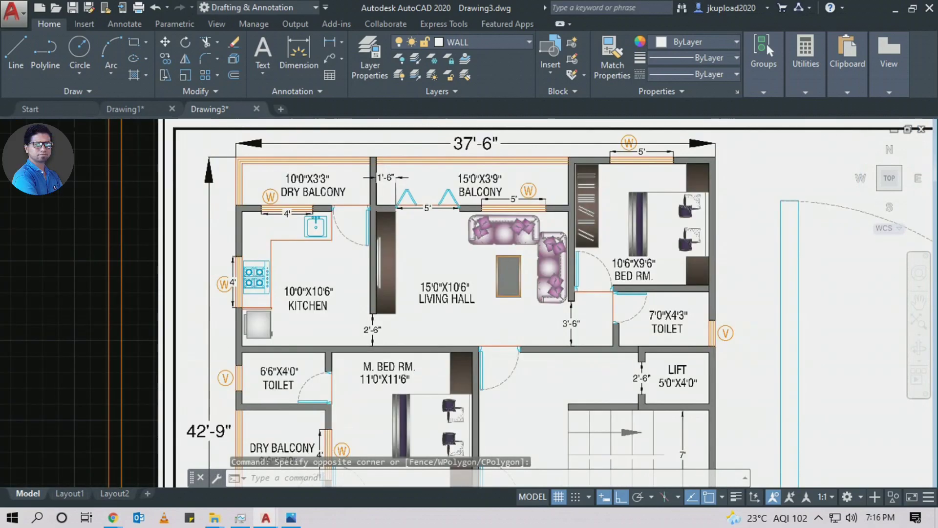
pyautogui.scroll(4, 162, 294)
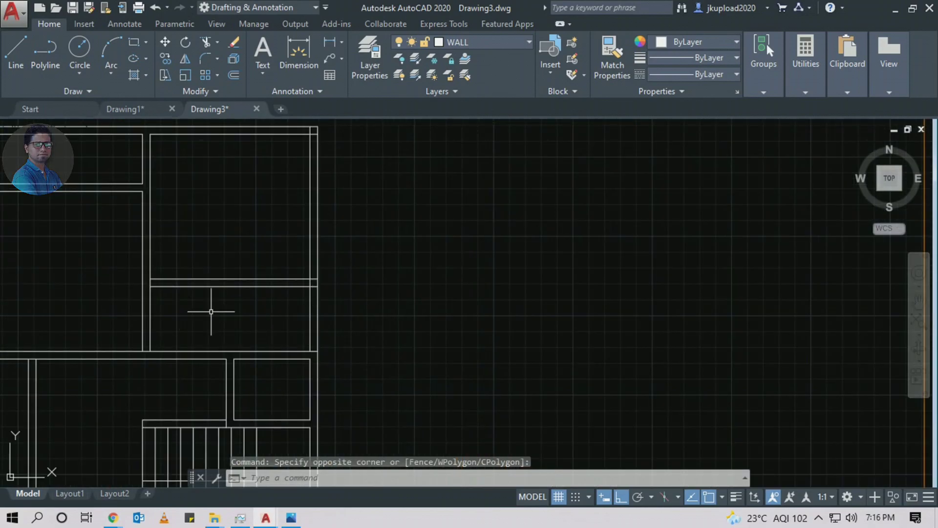
# Add a vertical linear dimension between the toilet's upper and lower wall lines, placed outside the outer wall
pyautogui.moveTo(211, 311); pyautogui.dragTo(278, 298, button='middle')
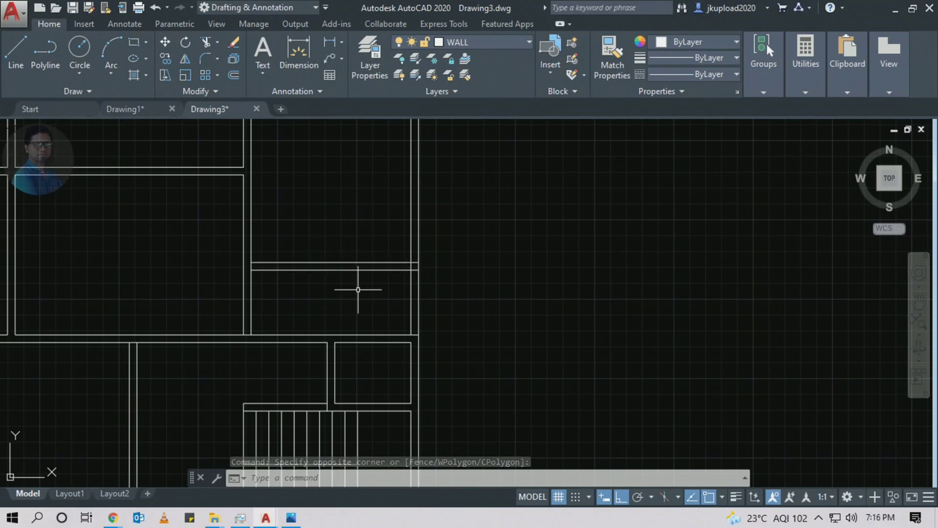
pyautogui.click(331, 42)
pyautogui.scroll(4, 368, 266)
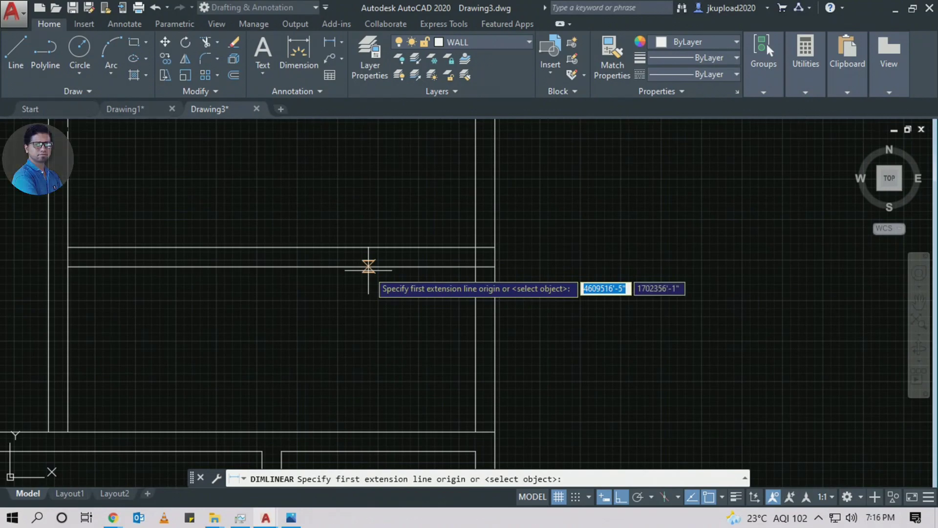
pyautogui.click(369, 266)
pyautogui.moveTo(375, 342); pyautogui.dragTo(378, 291, button='middle')
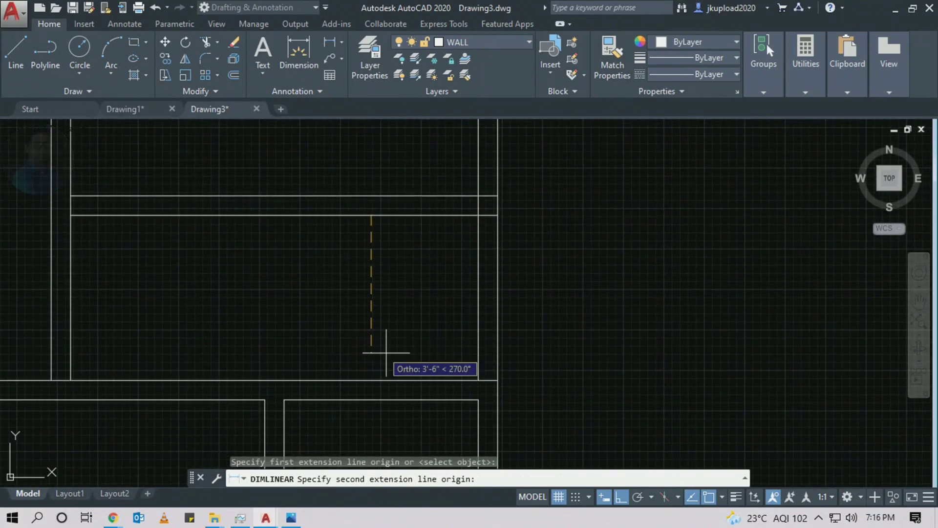
pyautogui.click(370, 380)
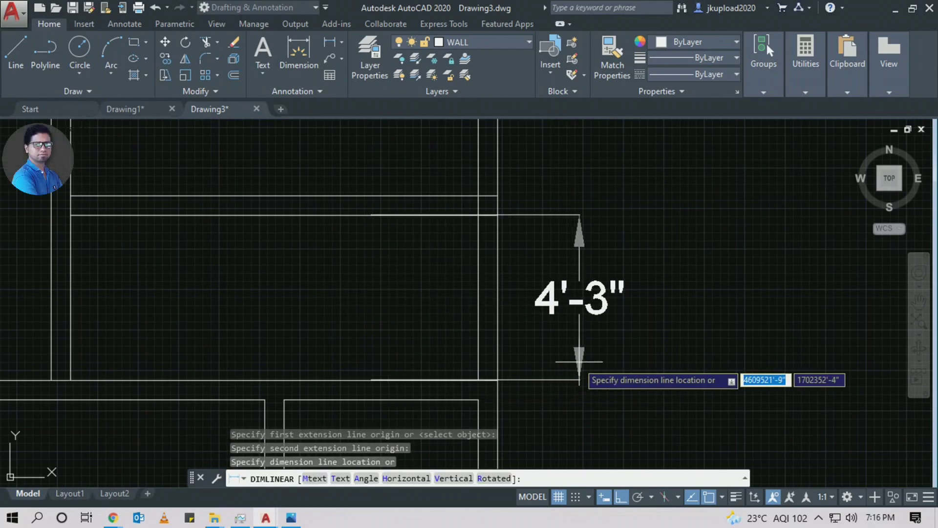
pyautogui.click(617, 362)
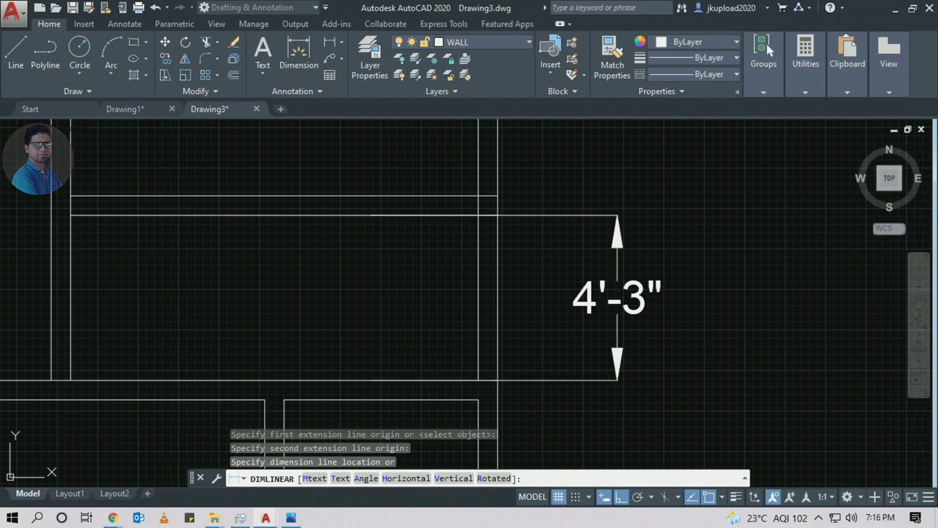
# Compare the toilet's dimensioned depth with the toilet label in the reference plan
pyautogui.scroll(-8, 499, 406)
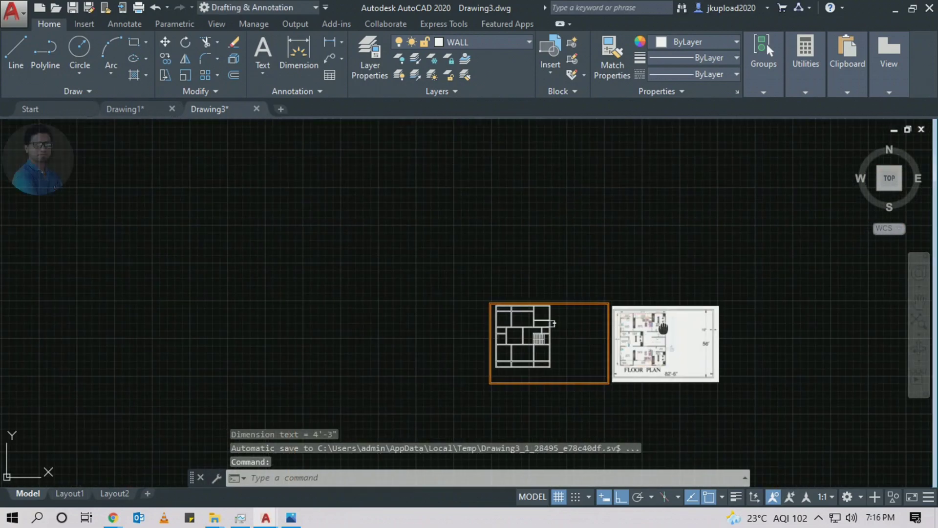
pyautogui.scroll(8, 616, 323)
pyautogui.scroll(6, 536, 332)
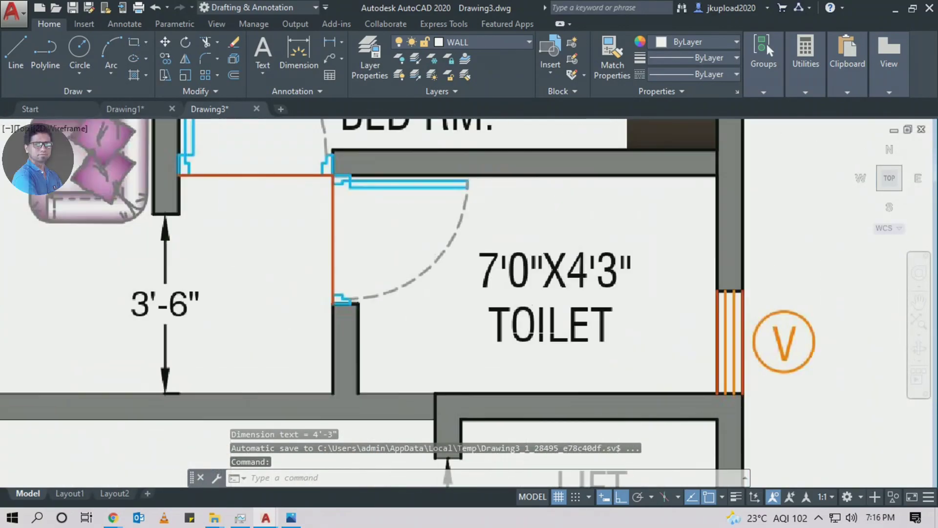
pyautogui.click(547, 206)
pyautogui.click(643, 287)
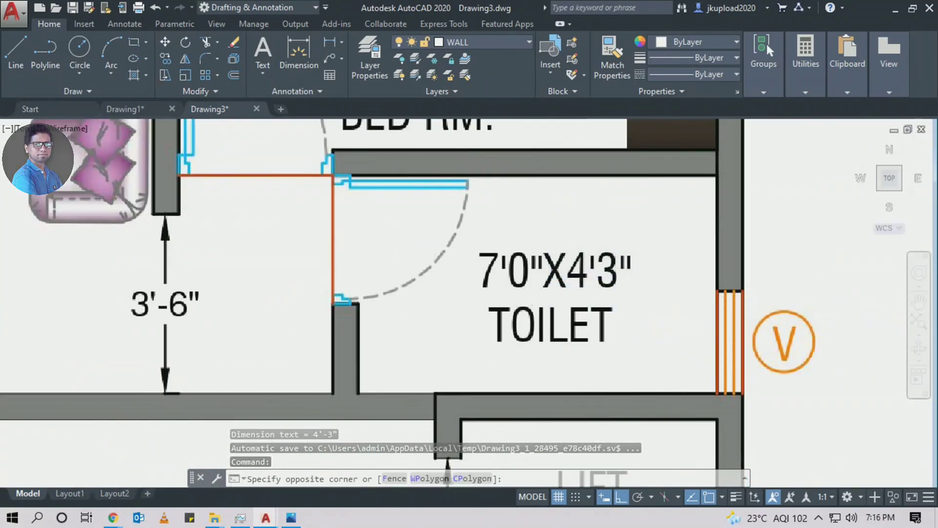
pyautogui.scroll(-6, 650, 293)
pyautogui.scroll(6, 675, 299)
pyautogui.scroll(-3, 325, 283)
pyautogui.moveTo(325, 283); pyautogui.dragTo(619, 301, button='middle')
pyautogui.scroll(4, 471, 275)
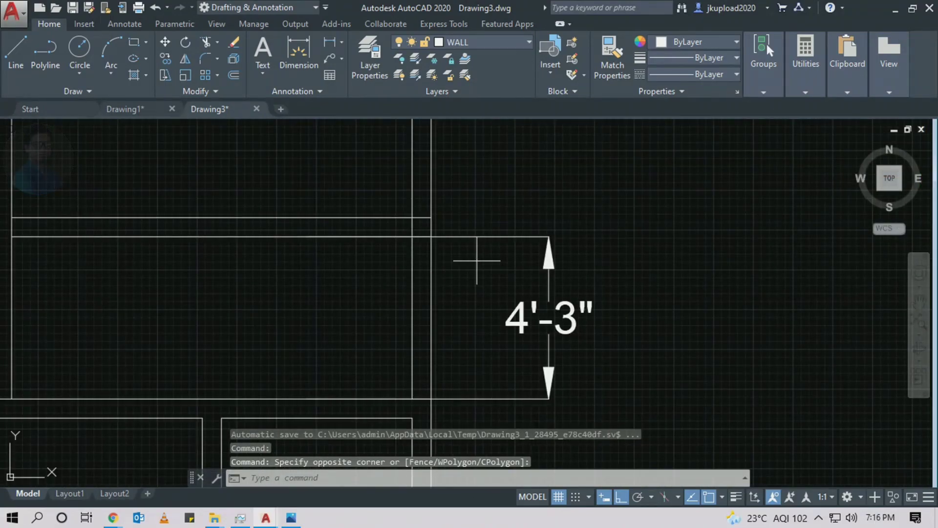
# Erase the vertical dimension beside the toilet
pyautogui.click(477, 260)
pyautogui.press('Escape')
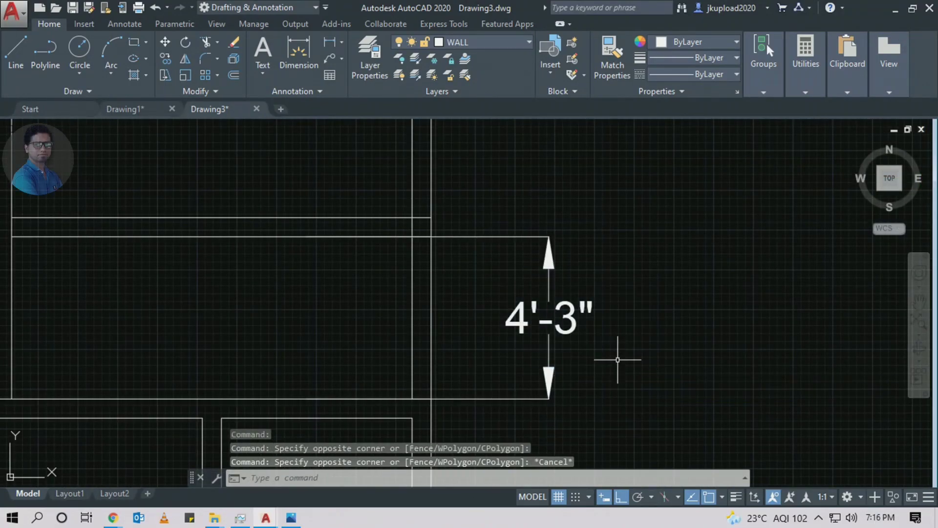
pyautogui.click(632, 267)
pyautogui.click(500, 337)
pyautogui.write('e')
pyautogui.press('Return')
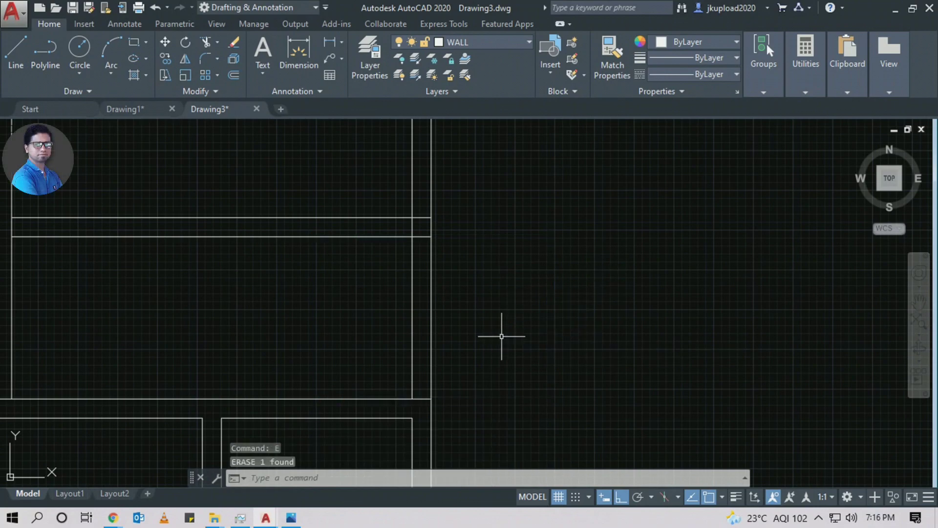
# Trim the two lines of the bedroom-toilet wall where they run through the outer wall's thickness
pyautogui.moveTo(453, 314); pyautogui.dragTo(446, 278, button='middle')
pyautogui.scroll(-2, 430, 293)
pyautogui.scroll(1, 479, 278)
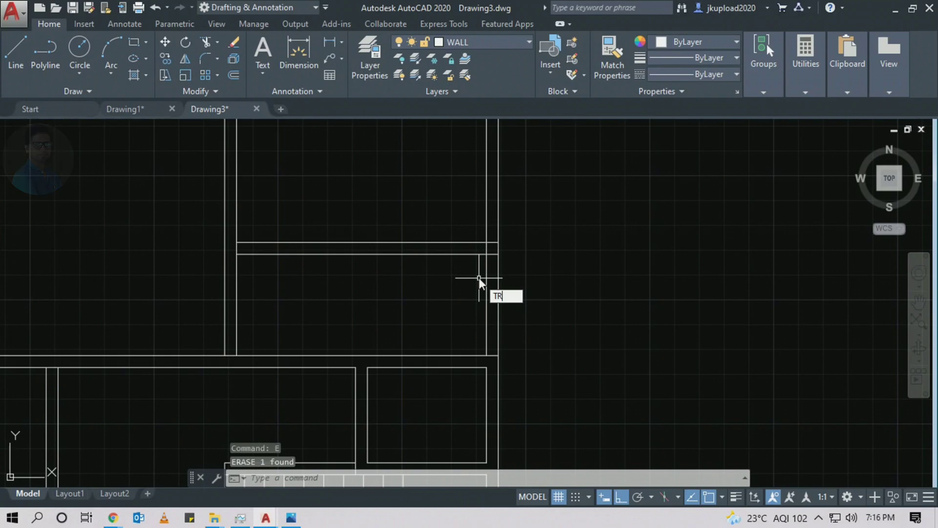
pyautogui.press('Return')
pyautogui.press('Return')
pyautogui.scroll(2, 482, 276)
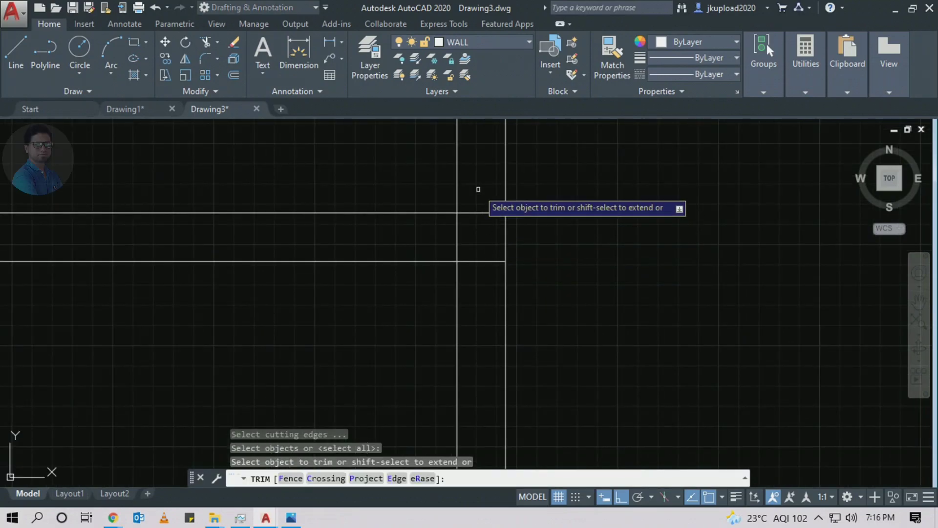
pyautogui.click(486, 194)
pyautogui.click(477, 279)
# Trim the leftover lines at the bedroom's upper outer corner and where the bedroom-toilet wall meets the living hall wall
pyautogui.moveTo(485, 178); pyautogui.dragTo(525, 359, button='middle')
pyautogui.scroll(-3, 520, 259)
pyautogui.scroll(2, 497, 158)
pyautogui.click(497, 158)
pyautogui.scroll(1, 362, 279)
pyautogui.click(361, 278)
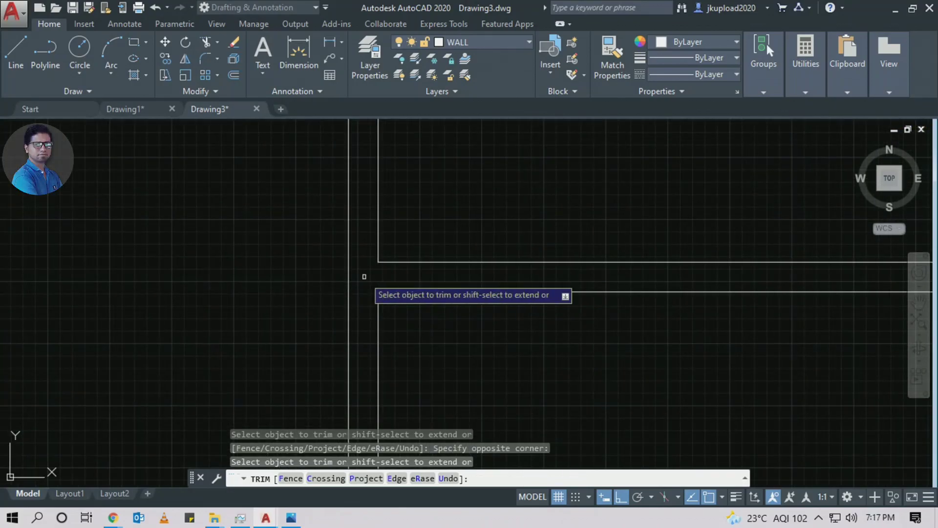
pyautogui.hotkey('ctrl', 'z')
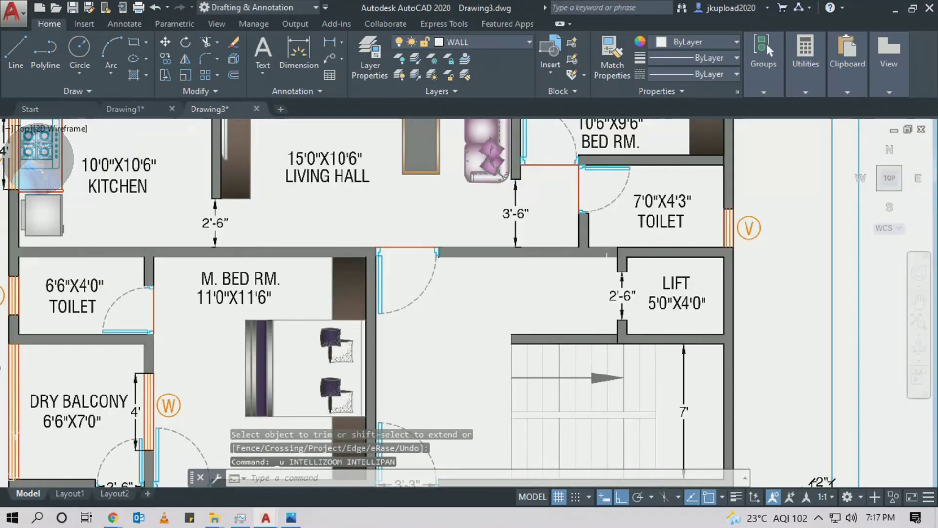
# Offset the inner line of the toilet's outer wall 7' toward the living hall, matching the 7'0"X4'3" toilet in the reference
pyautogui.scroll(3, 653, 175)
pyautogui.click(574, 190)
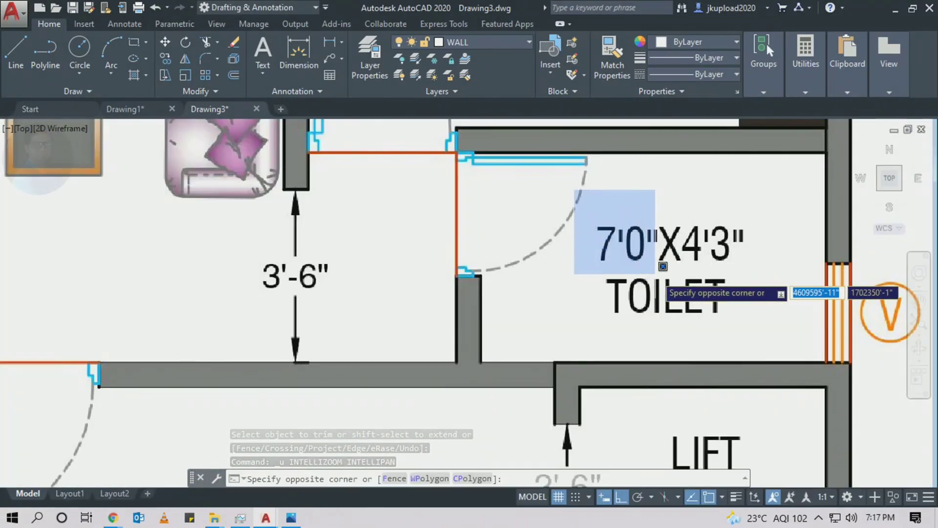
pyautogui.click(677, 272)
pyautogui.press('Escape')
pyautogui.scroll(-6, 469, 274)
pyautogui.scroll(4, 614, 236)
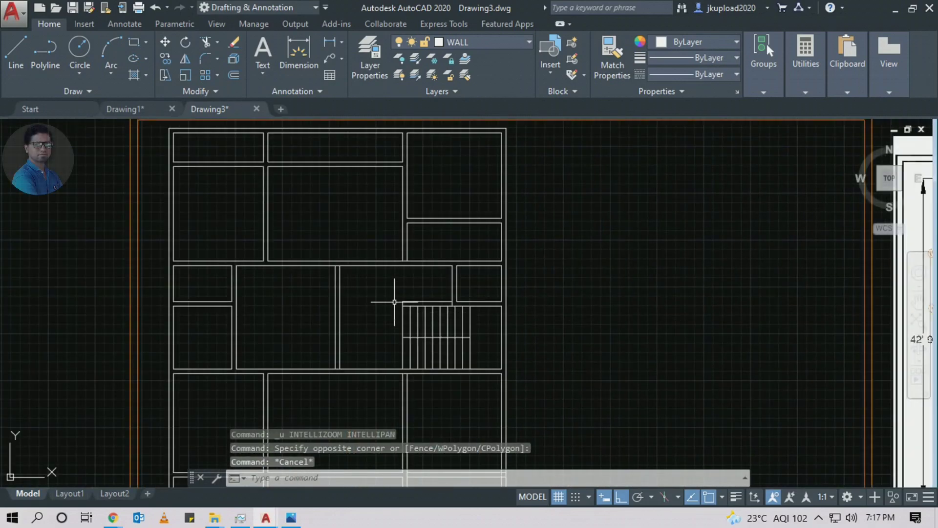
pyautogui.press('Return')
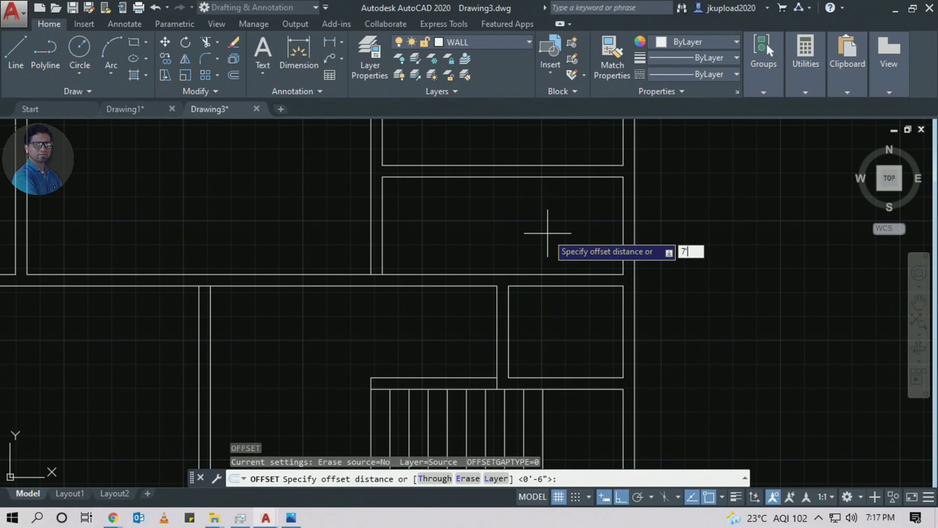
pyautogui.write("7'")
pyautogui.press('Return')
pyautogui.click(624, 244)
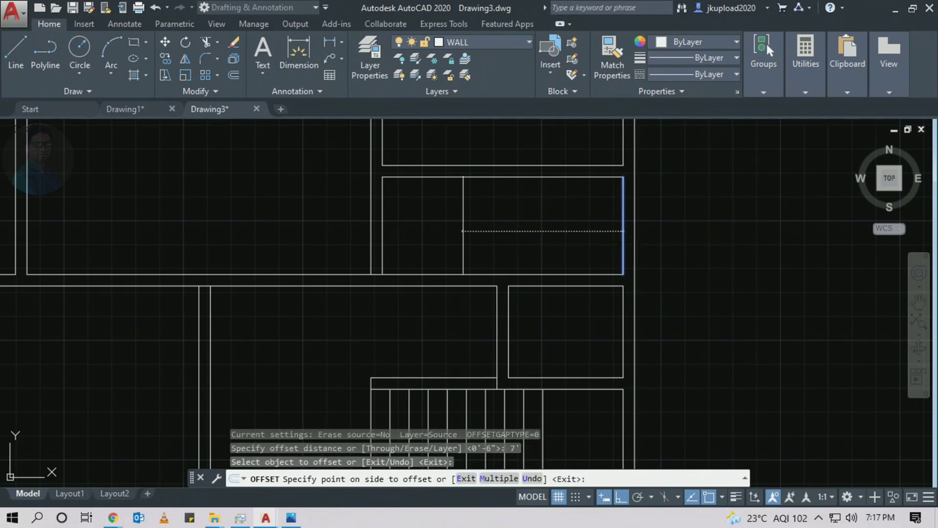
pyautogui.click(465, 262)
pyautogui.press('Return')
# Offset the toilet's new side line 6" toward the living hall to form the wall thickness
pyautogui.moveTo(504, 248); pyautogui.dragTo(494, 314, button='middle')
pyautogui.write('O')
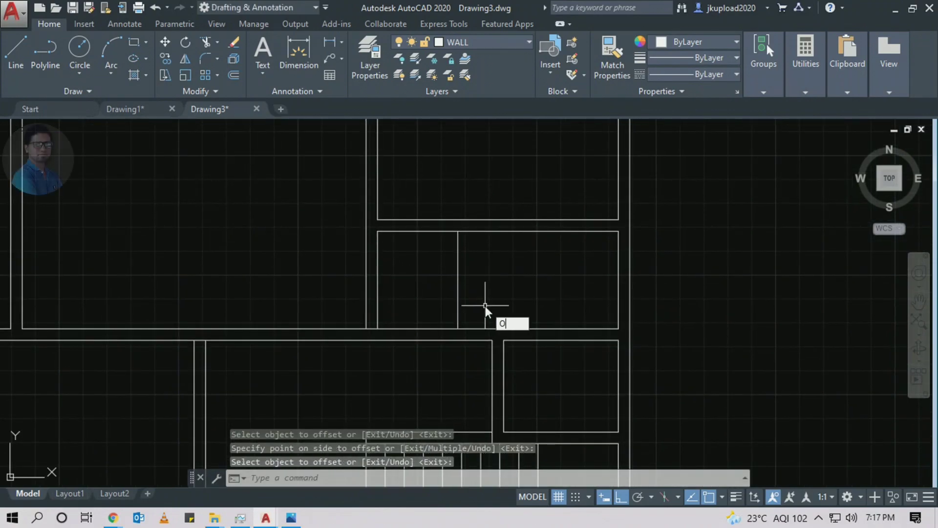
pyautogui.press('Return')
pyautogui.write('6')
pyautogui.press('Return')
pyautogui.click(458, 282)
pyautogui.click(440, 282)
pyautogui.press('Return')
pyautogui.scroll(-5, 405, 293)
pyautogui.moveTo(430, 268); pyautogui.dragTo(435, 297, button='middle')
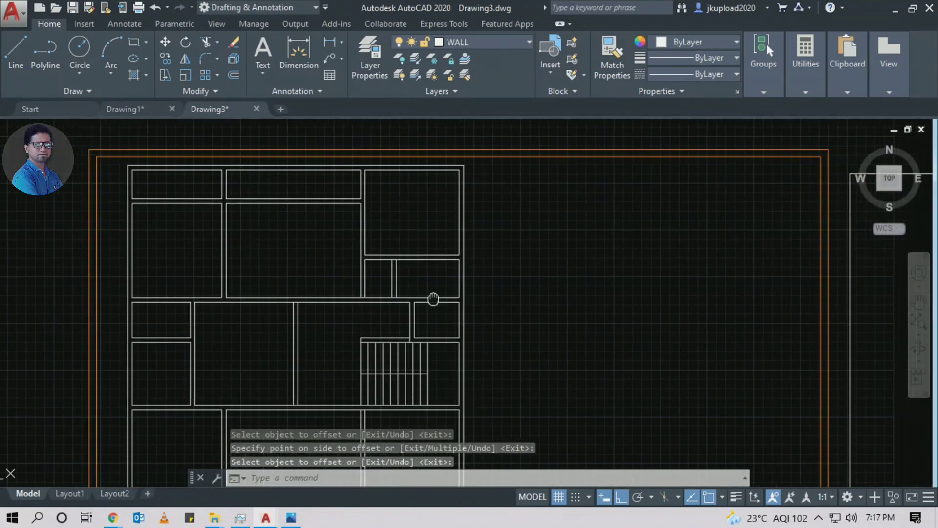
pyautogui.scroll(-3, 434, 296)
pyautogui.scroll(2, 414, 309)
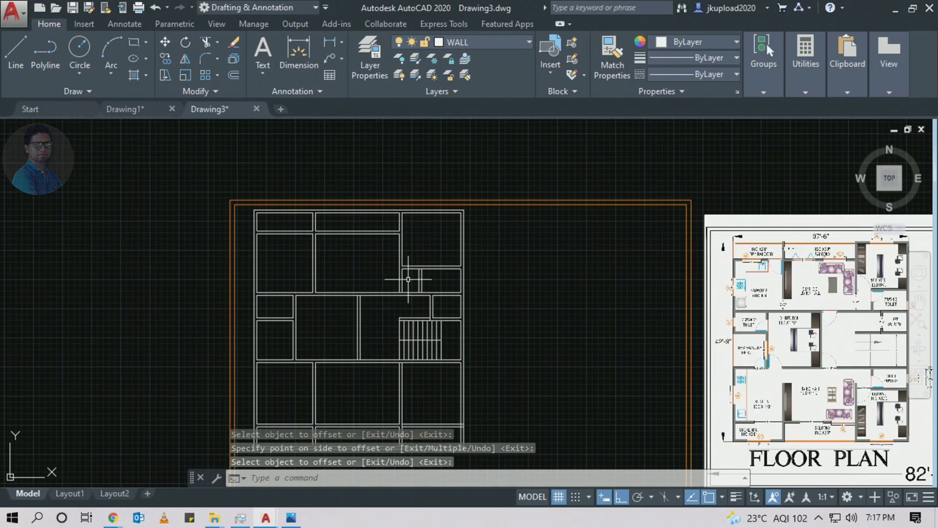
# Check the reference's 3'-6" opening beside the upper living hall, and erase the passage-side line of the wall below the bedroom
pyautogui.moveTo(408, 279); pyautogui.dragTo(401, 277, button='middle')
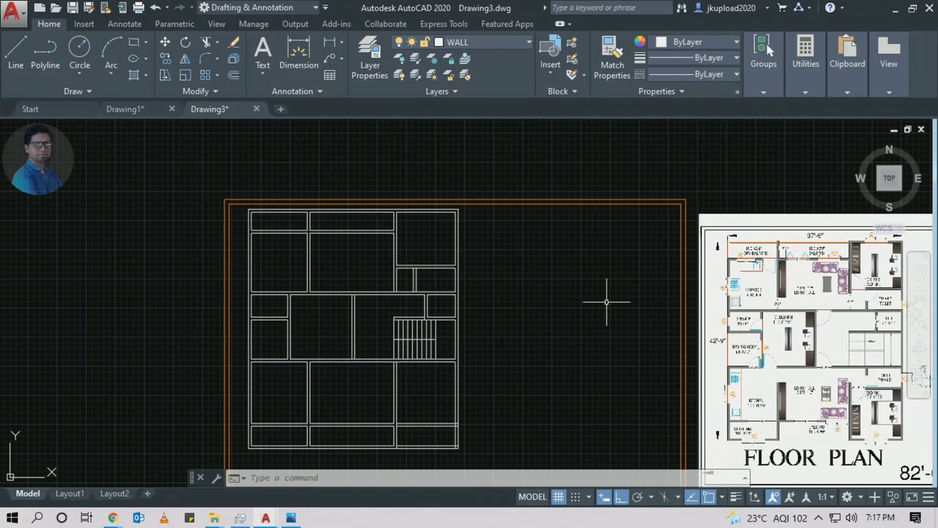
pyautogui.scroll(9, 607, 301)
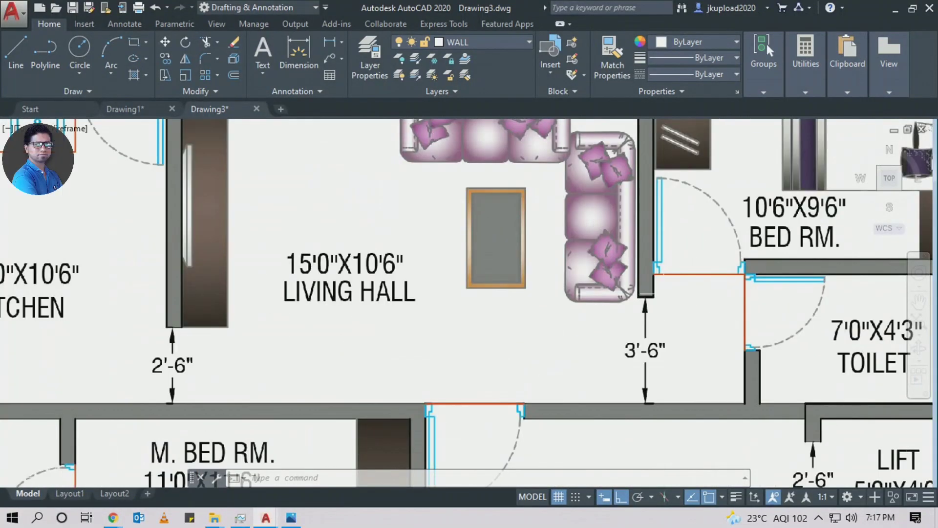
pyautogui.scroll(2, 650, 293)
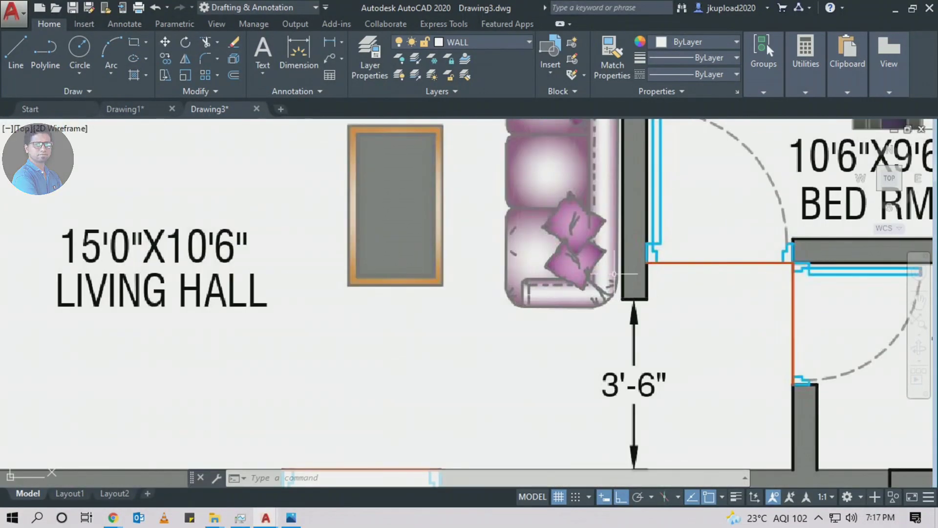
pyautogui.click(601, 256)
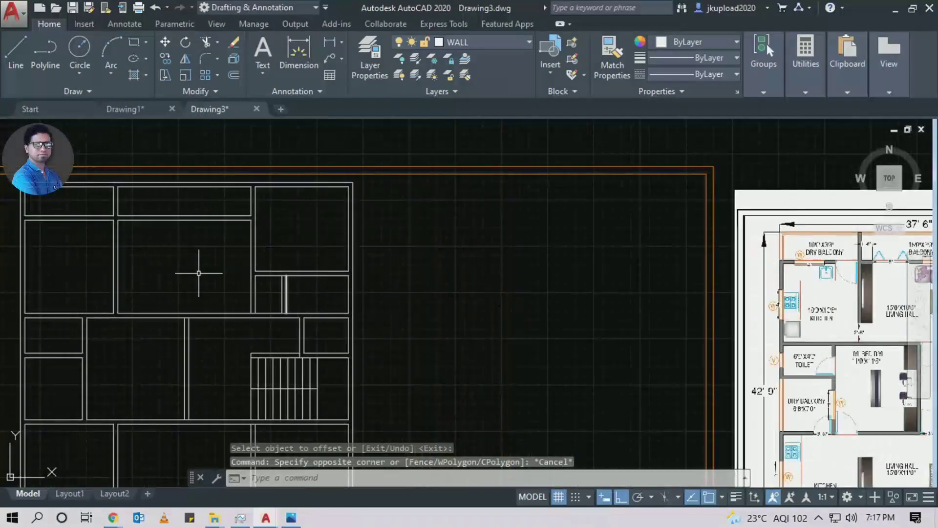
pyautogui.scroll(6, 310, 272)
pyautogui.write('pl')
pyautogui.press('Return')
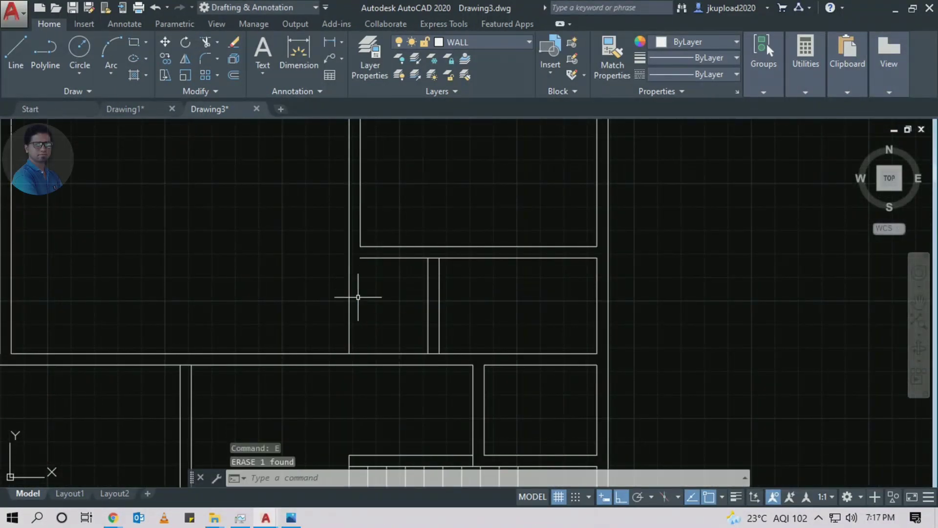
# Draw a 6" wall return down from the bedroom-toilet wall's end, close it across to the living hall wall, and trim the wall below
pyautogui.scroll(3, 361, 293)
pyautogui.write('pl')
pyautogui.press('Return')
pyautogui.click(364, 218)
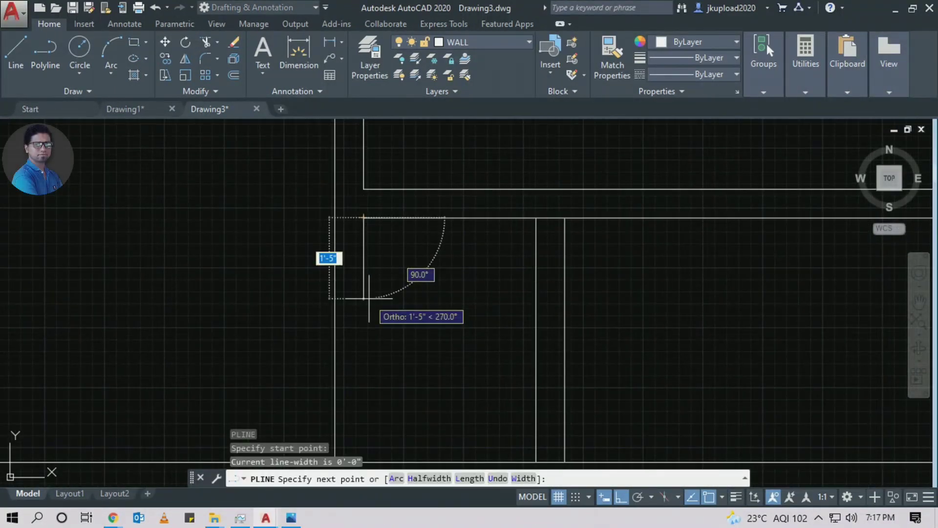
pyautogui.write('6')
pyautogui.press('Return')
pyautogui.click(348, 249)
pyautogui.press('Escape')
pyautogui.press('Return')
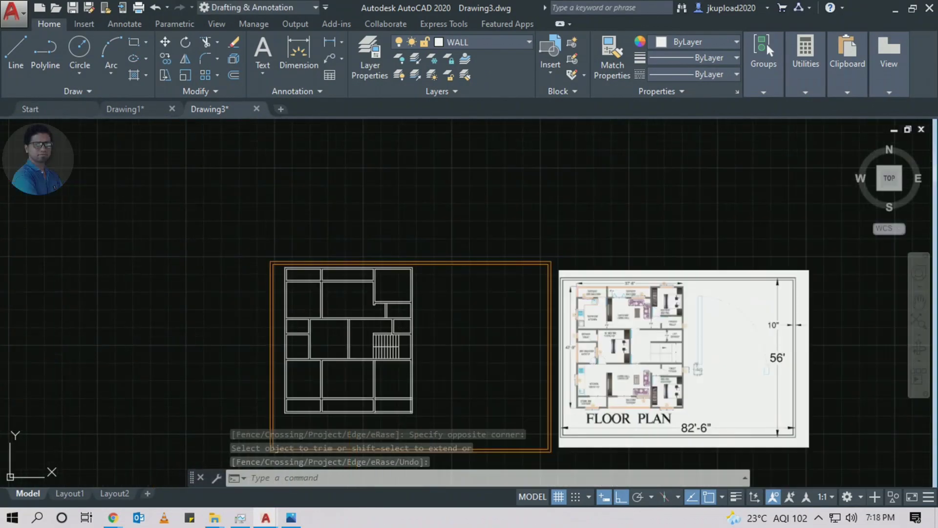
# Extend the unjoined wall line to meet its neighbouring wall
pyautogui.scroll(3, 362, 290)
pyautogui.scroll(2, 404, 335)
pyautogui.press('Escape')
pyautogui.write('ex')
pyautogui.press('Return')
pyautogui.press('Return')
pyautogui.click(368, 205)
pyautogui.press('Escape')
pyautogui.scroll(-5, 488, 296)
pyautogui.moveTo(507, 306); pyautogui.dragTo(490, 264, button='middle')
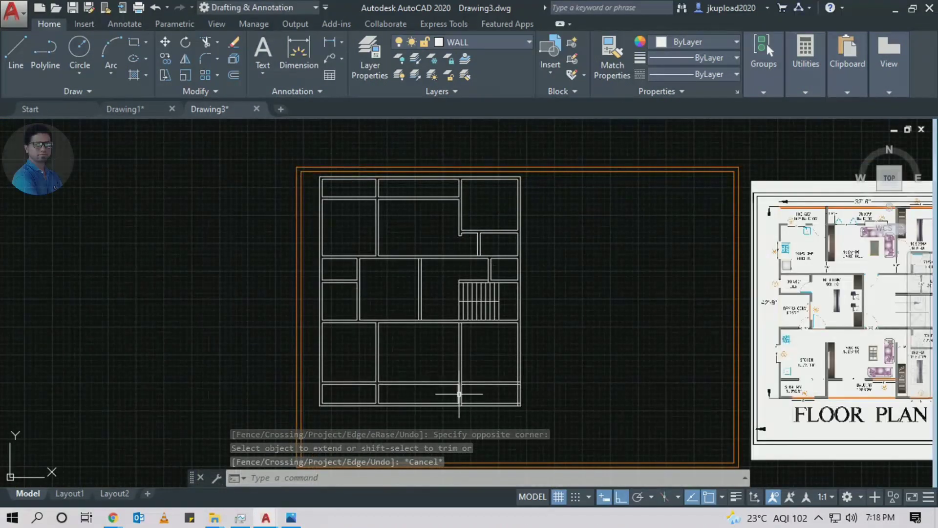
# Compare the lower 7'0"X4'0" toilet with the upper 7'0"X4'3" toilet in the reference, and examine the lift and staircase between them
pyautogui.scroll(3, 493, 202)
pyautogui.scroll(-3, 635, 293)
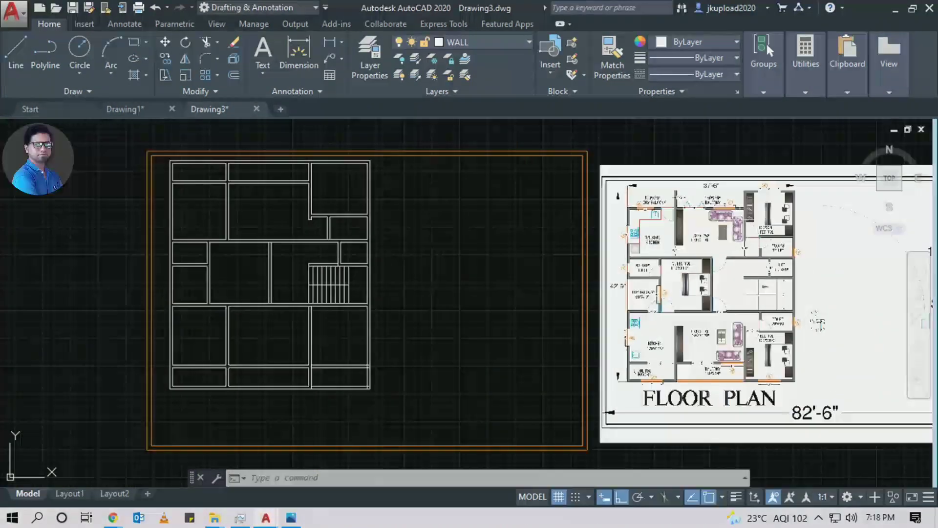
pyautogui.scroll(2, 733, 303)
pyautogui.scroll(5, 816, 297)
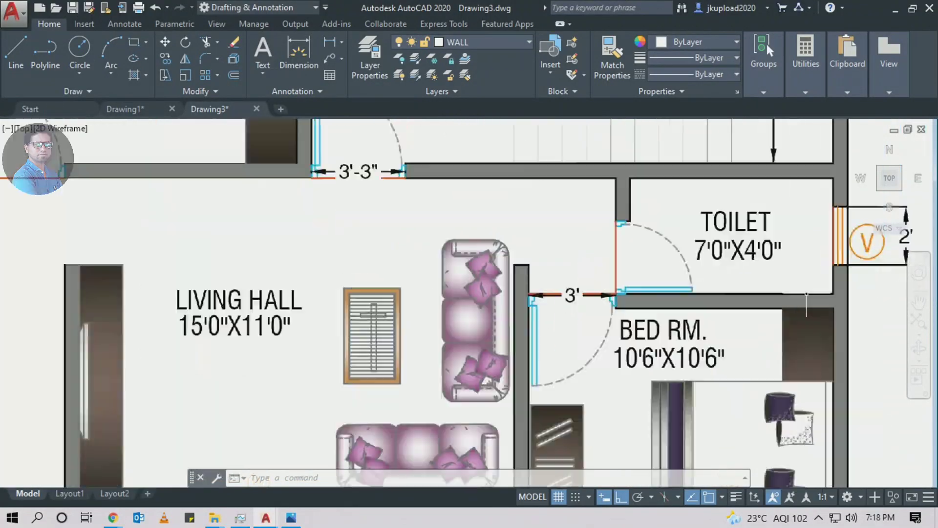
pyautogui.click(679, 192)
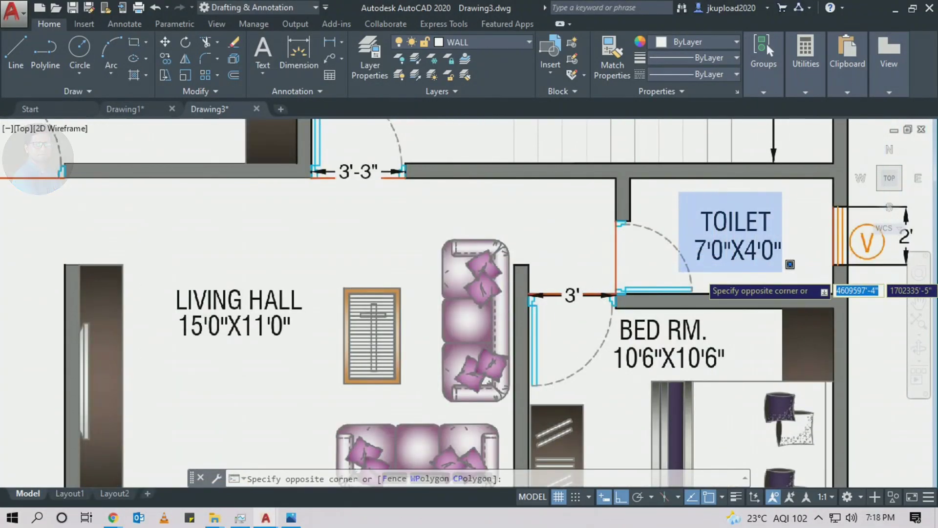
pyautogui.click(783, 273)
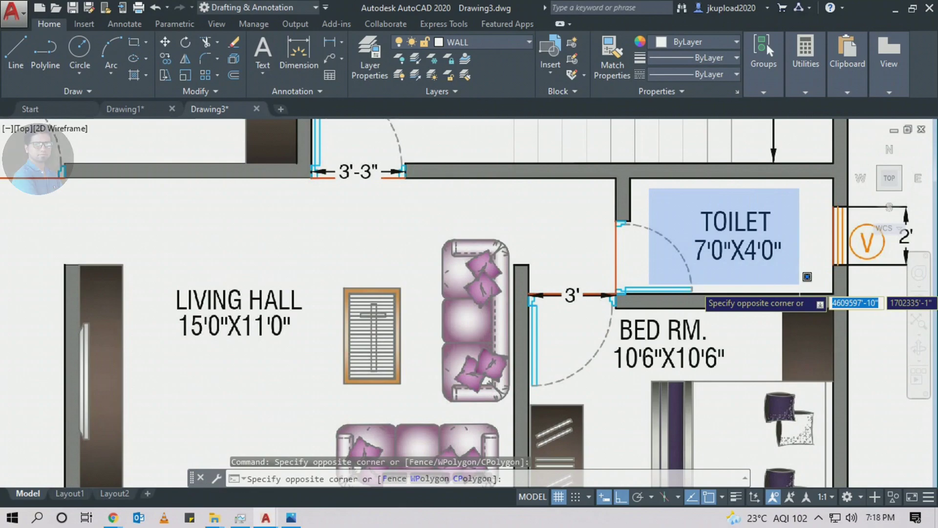
pyautogui.click(807, 277)
pyautogui.scroll(-6, 808, 277)
pyautogui.scroll(5, 635, 244)
pyautogui.click(642, 159)
pyautogui.click(746, 232)
pyautogui.moveTo(745, 232); pyautogui.dragTo(744, 208, button='middle')
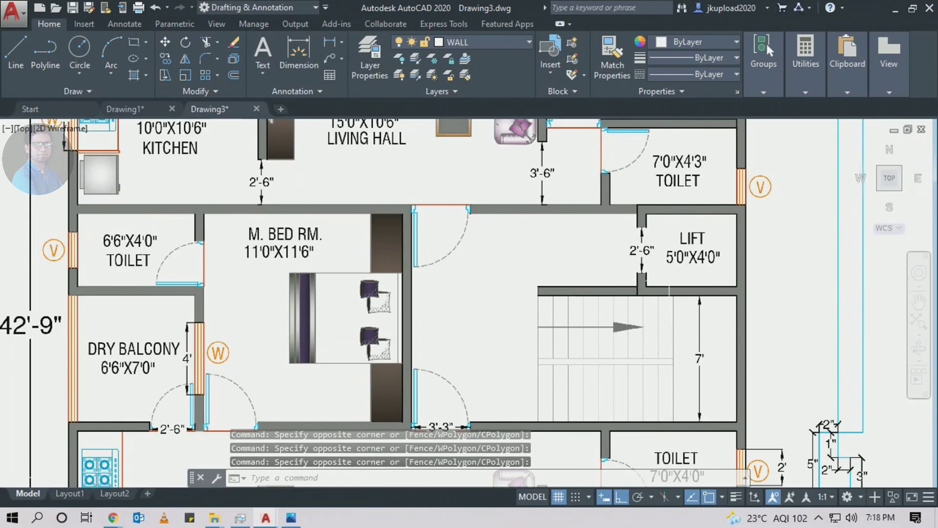
pyautogui.click(666, 231)
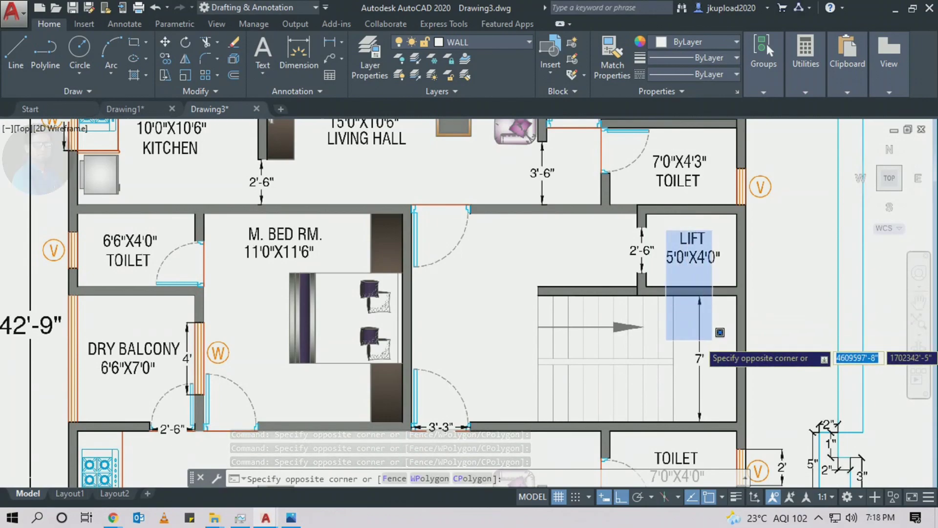
pyautogui.click(774, 398)
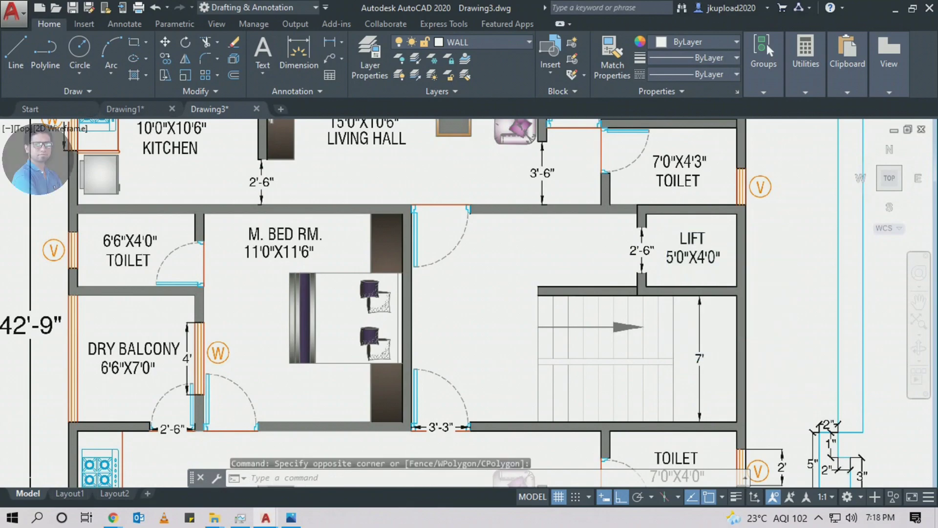
pyautogui.scroll(-5, 819, 357)
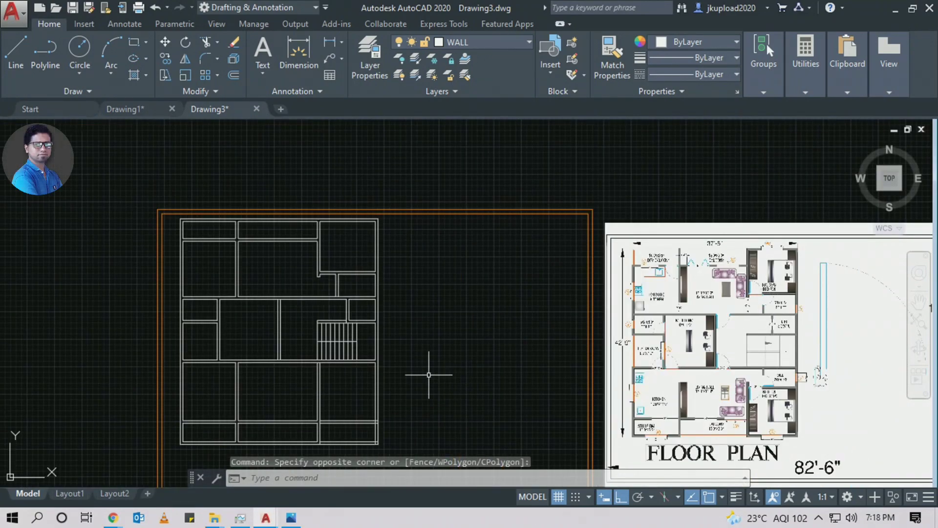
# Draw a vertical helper line from the lift's upper wall line down to the staircase's lower wall line
pyautogui.scroll(5, 428, 375)
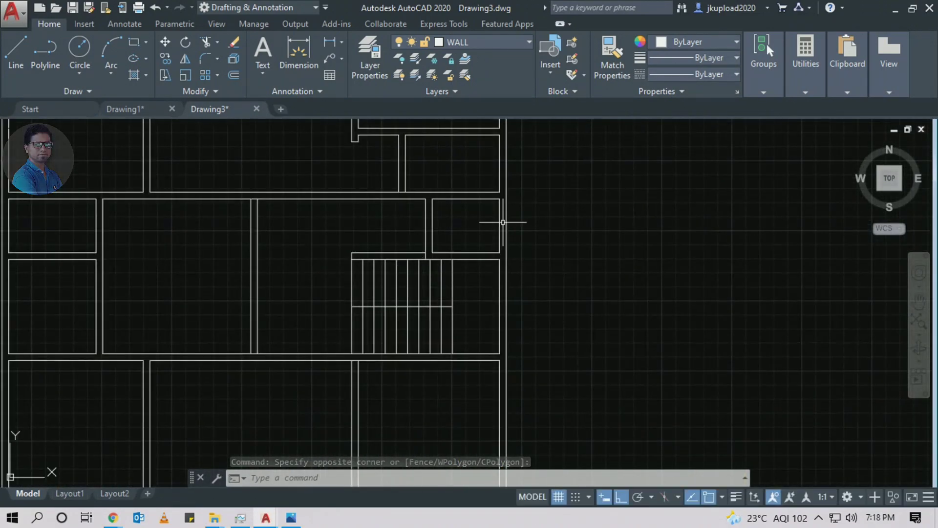
pyautogui.write('pl')
pyautogui.press('Return')
pyautogui.scroll(2, 447, 213)
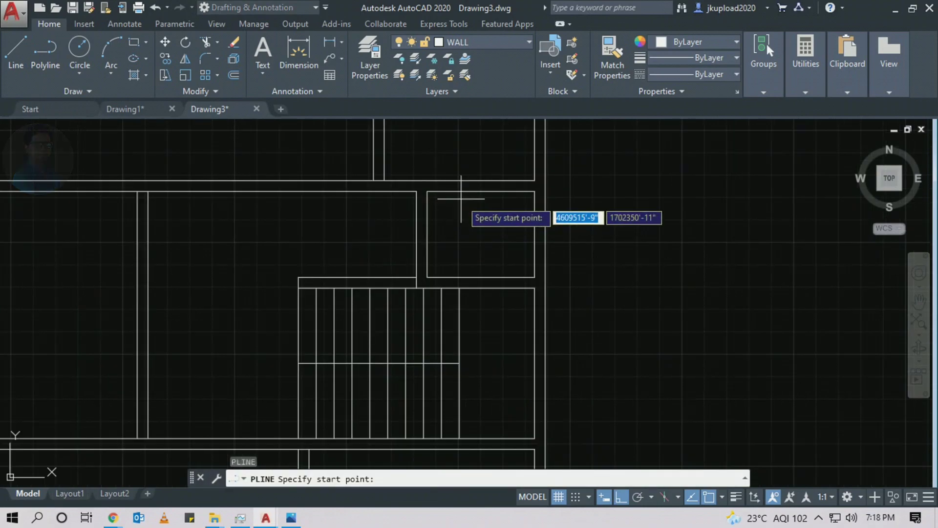
pyautogui.click(465, 192)
pyautogui.moveTo(465, 342); pyautogui.dragTo(465, 266, button='middle')
pyautogui.click(462, 438)
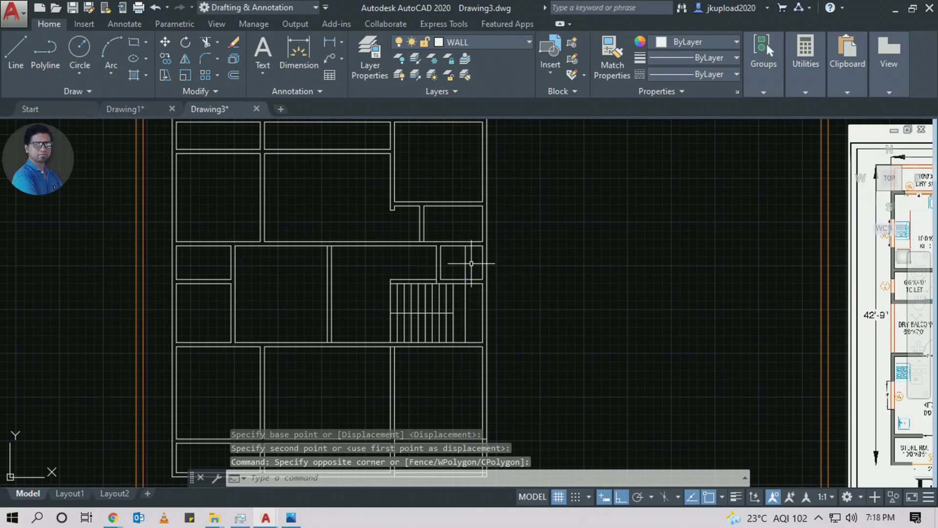
pyautogui.scroll(3, 379, 211)
pyautogui.press('Escape')
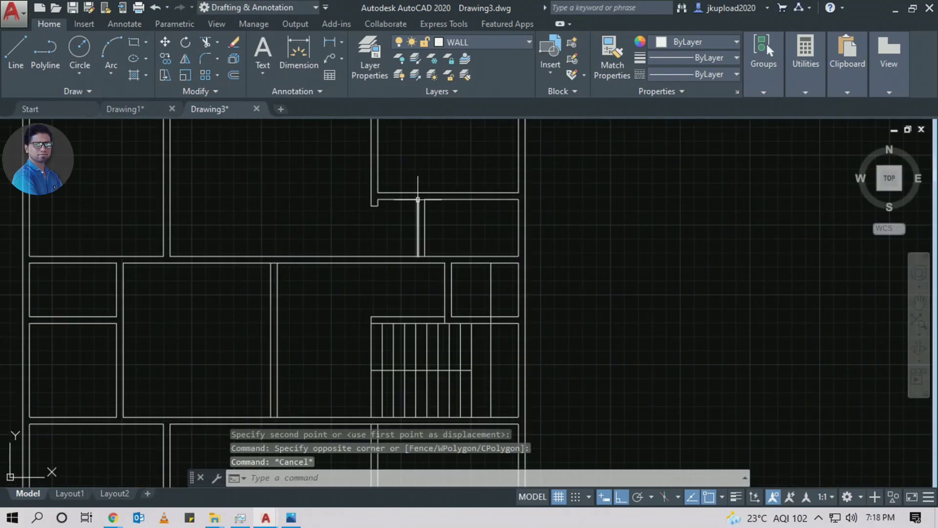
# Mirror the upper toilet's walls and the bedroom-toilet wall line about a horizontal axis through the helper line's midpoint, keeping the originals
pyautogui.click(409, 181)
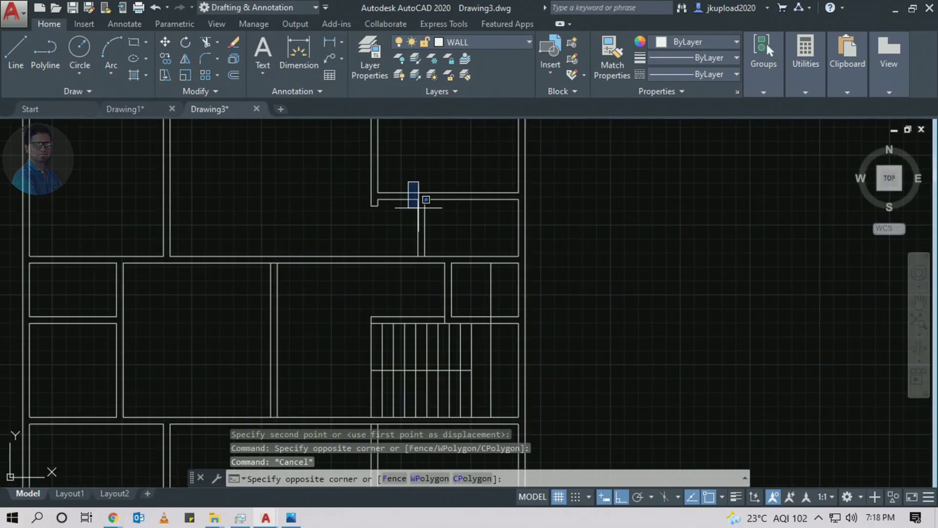
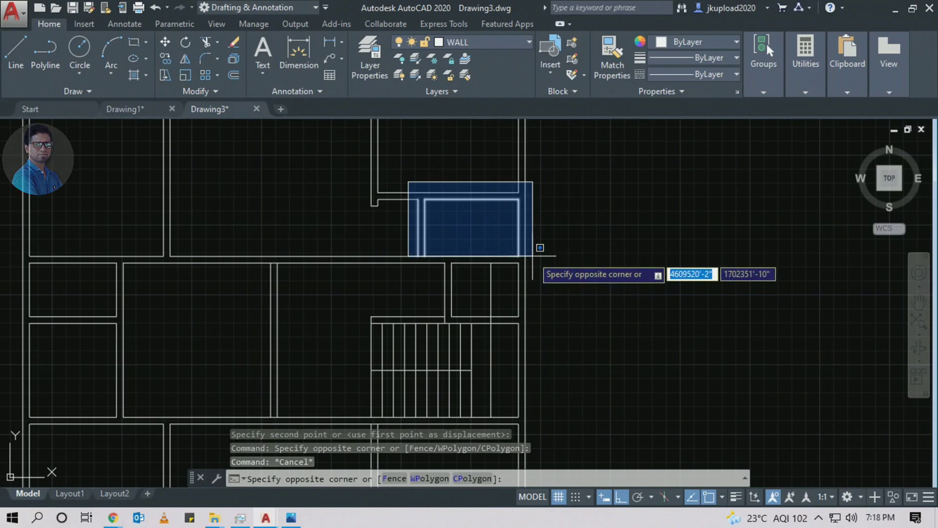
pyautogui.click(533, 256)
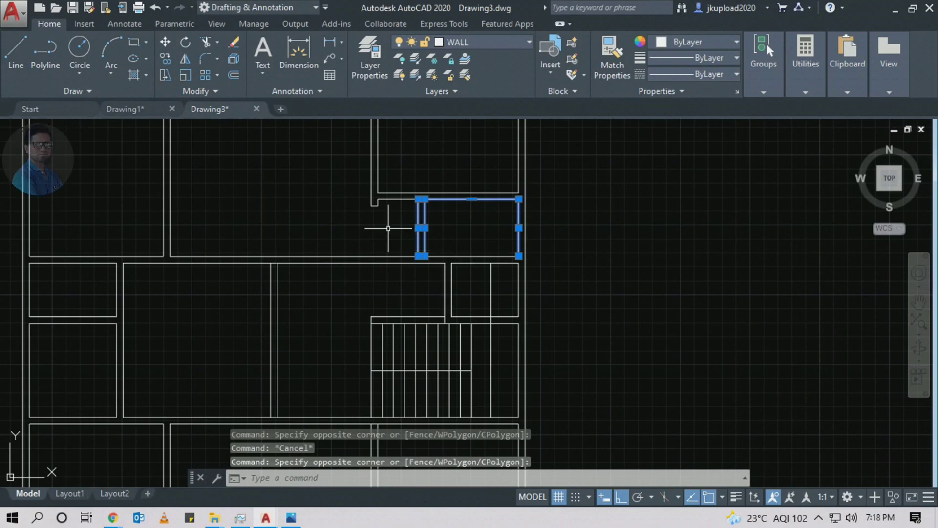
pyautogui.scroll(2, 389, 201)
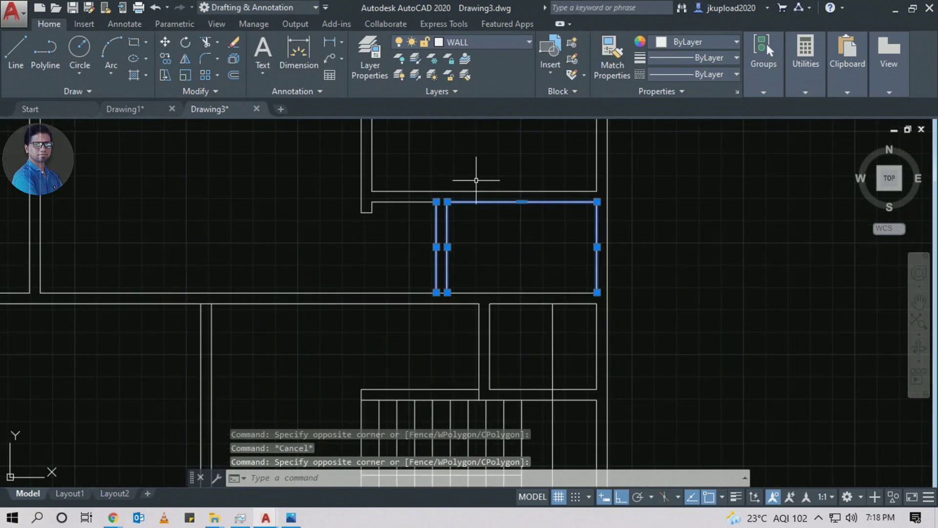
pyautogui.click(498, 179)
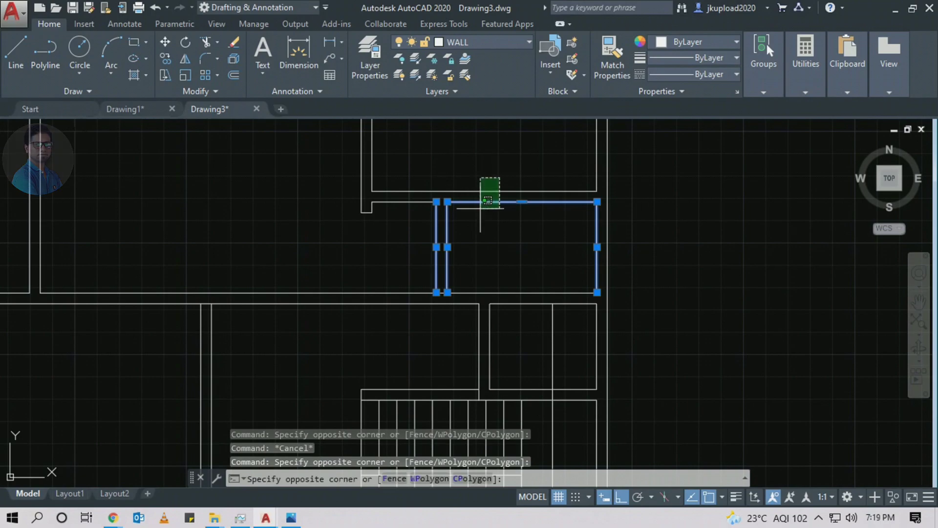
pyautogui.click(477, 209)
pyautogui.scroll(-2, 474, 217)
pyautogui.write('MI')
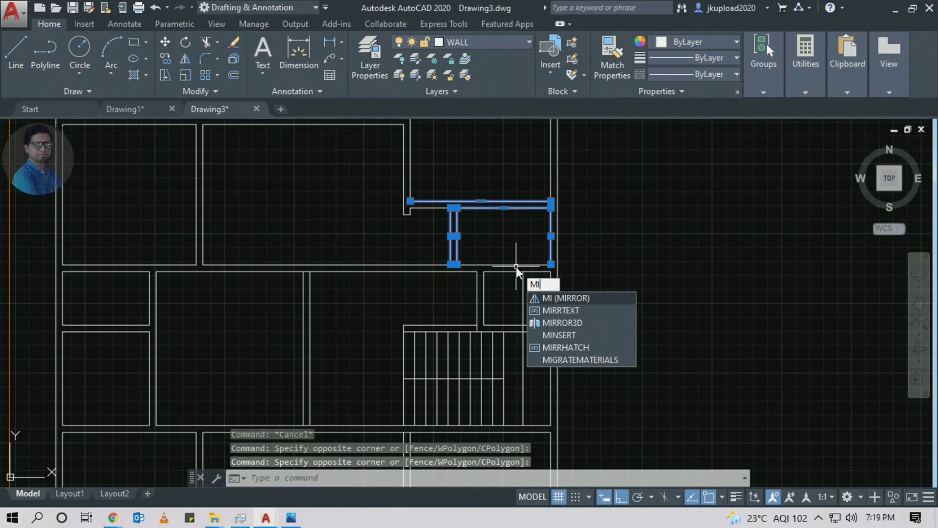
pyautogui.press('Return')
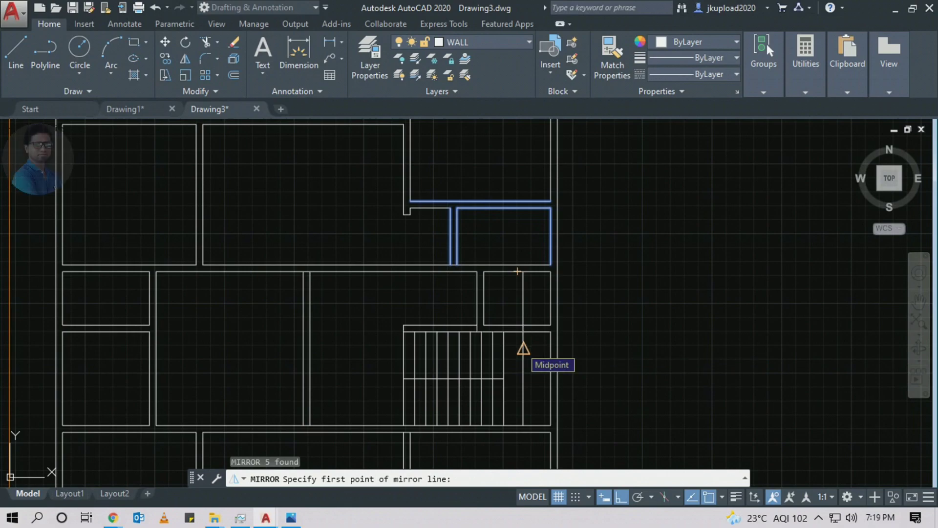
pyautogui.click(523, 348)
pyautogui.scroll(-3, 517, 342)
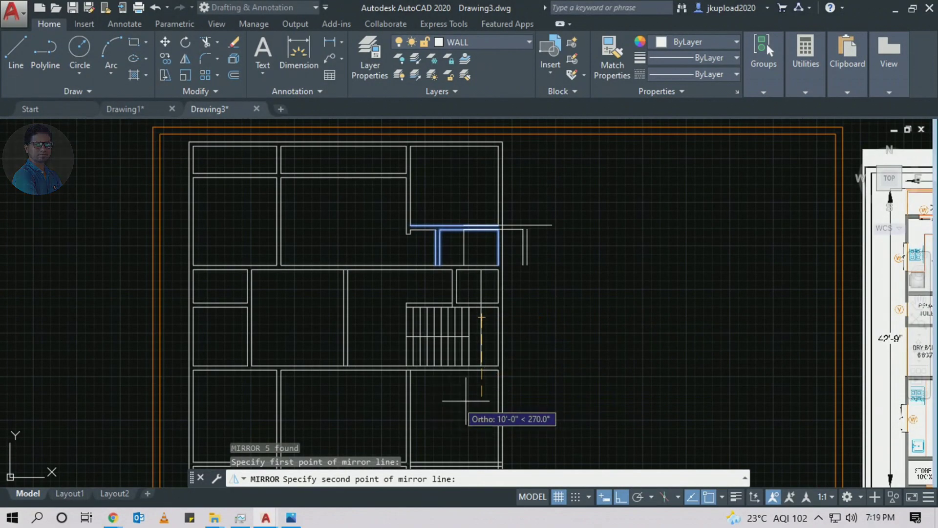
pyautogui.click(596, 339)
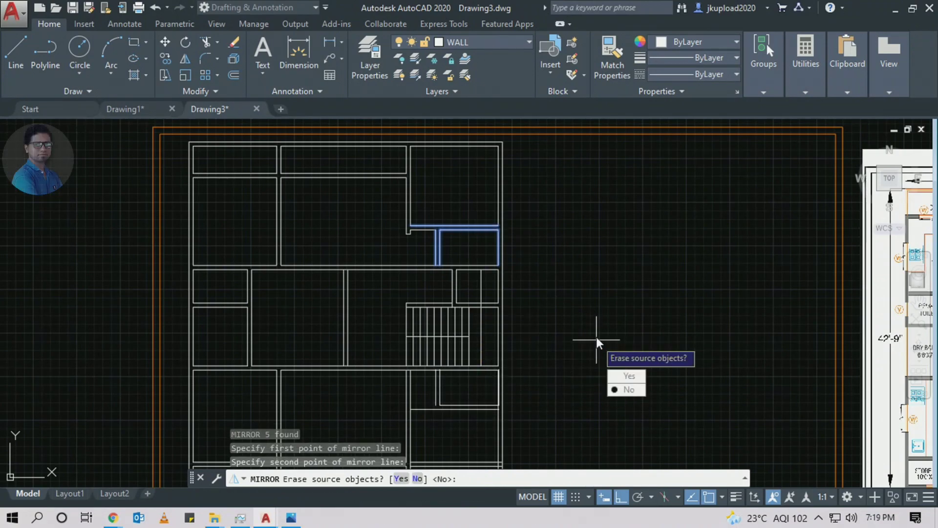
pyautogui.press('Return')
pyautogui.moveTo(455, 379)
pyautogui.mouseDown(button='middle')
pyautogui.moveTo(644, 235)
pyautogui.moveTo(650, 265)
pyautogui.moveTo(497, 315)
pyautogui.mouseUp(button='middle')
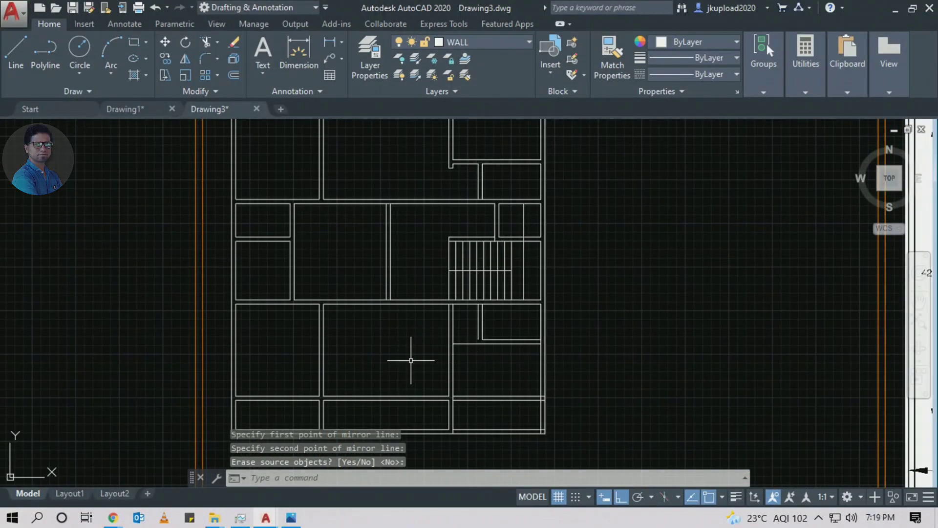
# Erase the two balcony wall lines that cross the lower bedroom
pyautogui.moveTo(411, 360); pyautogui.dragTo(393, 387, button='middle')
pyautogui.moveTo(476, 377); pyautogui.dragTo(461, 298, button='middle')
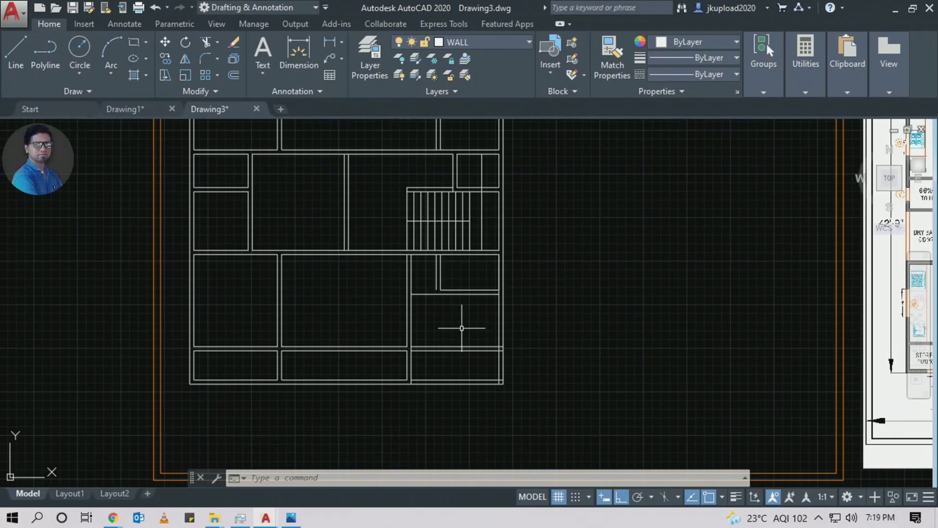
pyautogui.scroll(4, 397, 393)
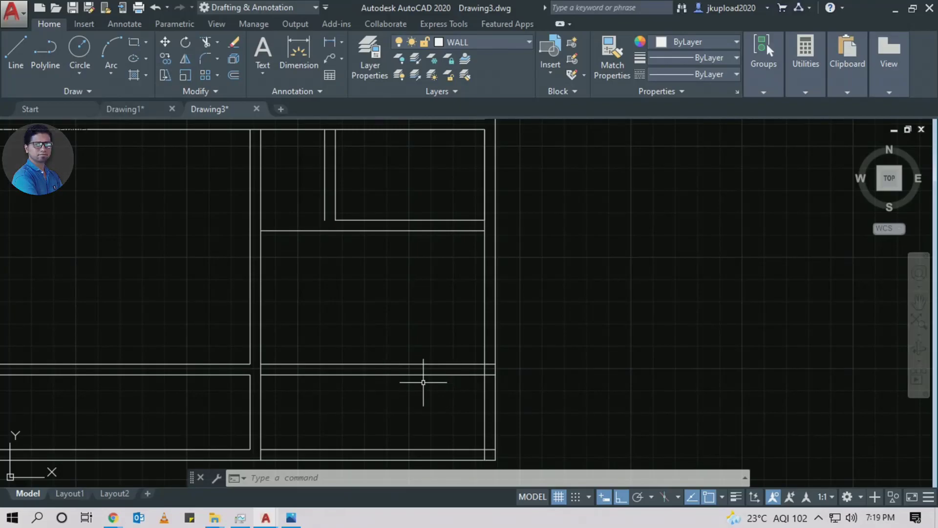
pyautogui.scroll(-2, 445, 339)
pyautogui.click(430, 345)
pyautogui.click(406, 373)
pyautogui.write('e')
# Extend the mirrored toilet and bedroom wall lines to meet, and remove the living hall wall portion above the lower bedroom
pyautogui.moveTo(403, 356); pyautogui.dragTo(500, 379, button='middle')
pyautogui.write('ex')
pyautogui.click(485, 289)
pyautogui.moveTo(477, 296); pyautogui.dragTo(460, 376, button='middle')
pyautogui.write('ex')
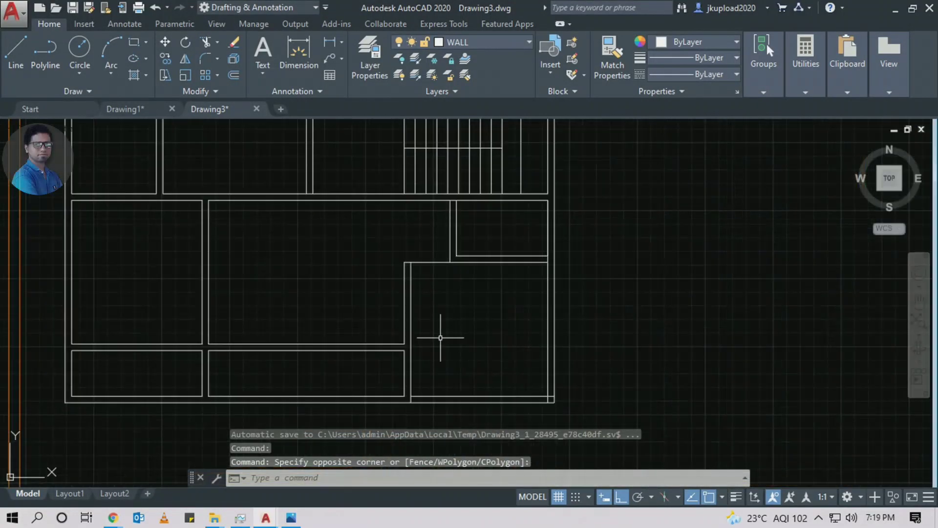
# Dimension the lower bedroom's inner height and width between its wall lines
pyautogui.scroll(2, 469, 303)
pyautogui.write('dli')
pyautogui.click(481, 125)
pyautogui.click(481, 339)
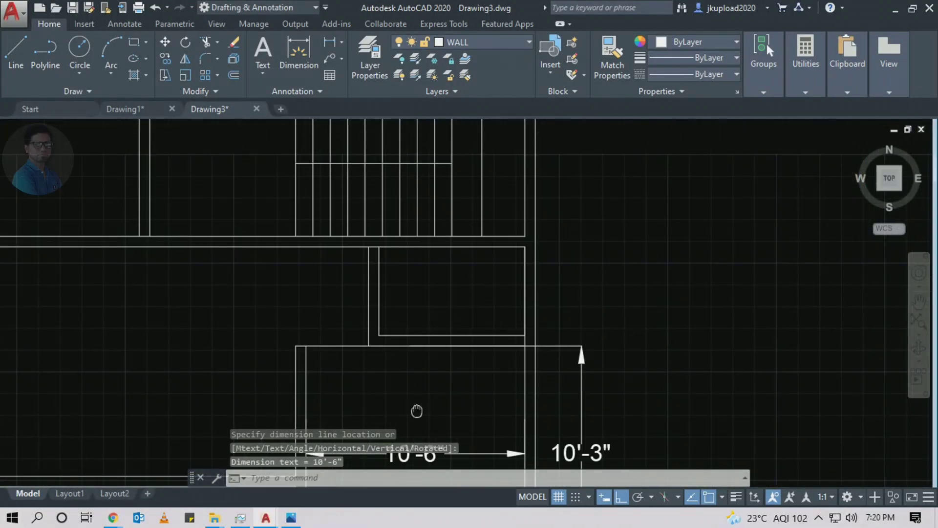
pyautogui.scroll(2, 575, 319)
pyautogui.press('Escape')
# Dimension the lower toilet's inner height between its upper and lower wall lines
pyautogui.press('space')
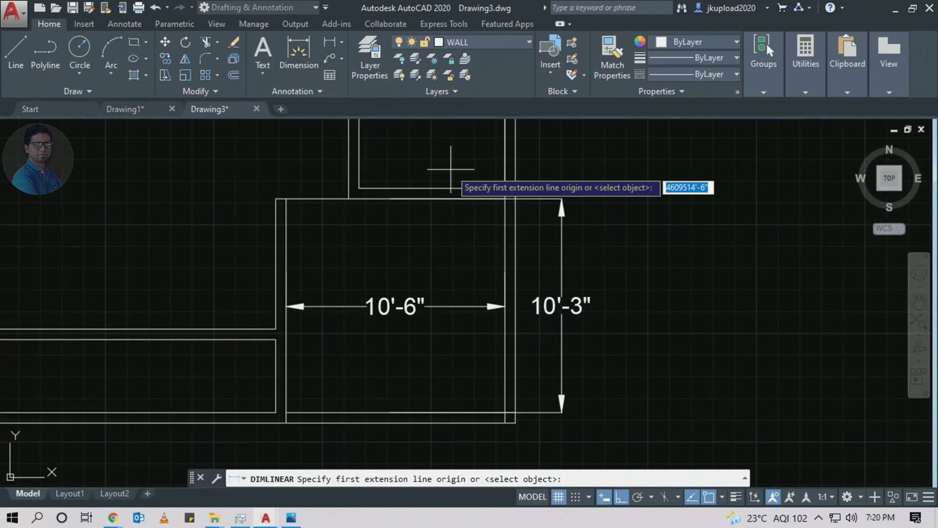
pyautogui.click(438, 197)
pyautogui.moveTo(435, 182); pyautogui.dragTo(404, 324, button='middle')
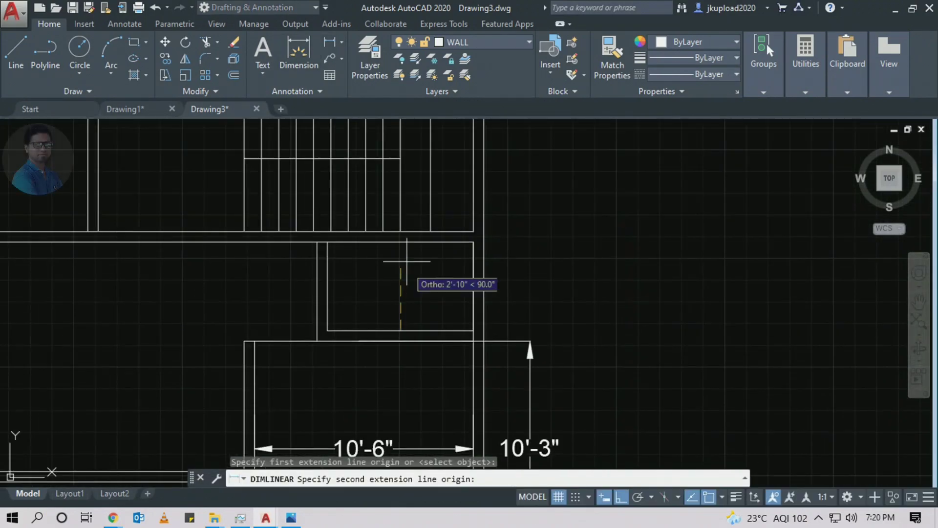
pyautogui.click(400, 242)
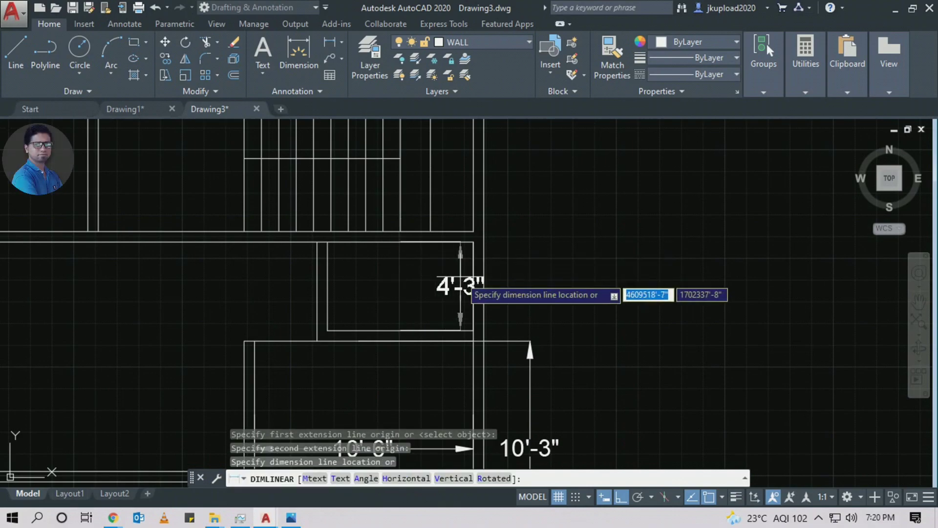
pyautogui.click(461, 289)
# Compare the lower toilet's dimensioned height with the toilet size labelled in the reference floor plan
pyautogui.scroll(-6, 435, 287)
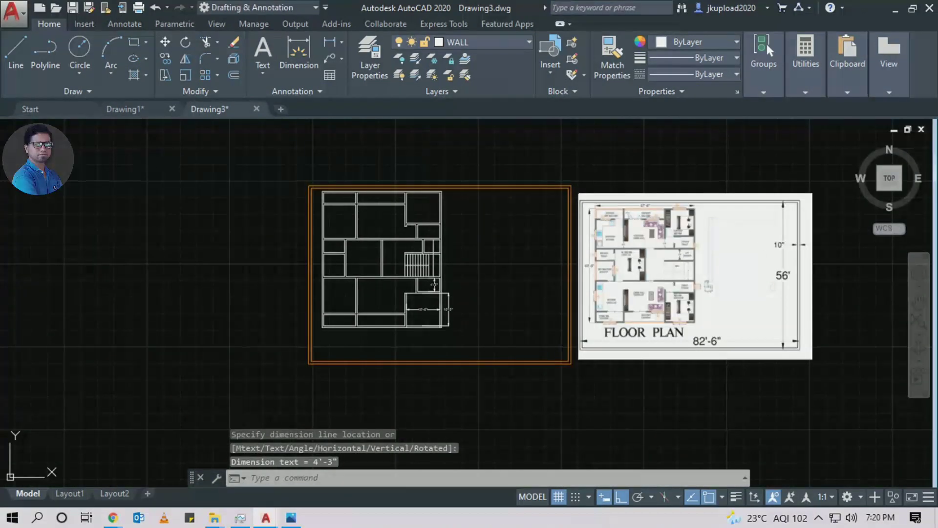
pyautogui.moveTo(424, 274); pyautogui.dragTo(291, 274, button='middle')
pyautogui.scroll(6, 539, 283)
pyautogui.scroll(2, 543, 282)
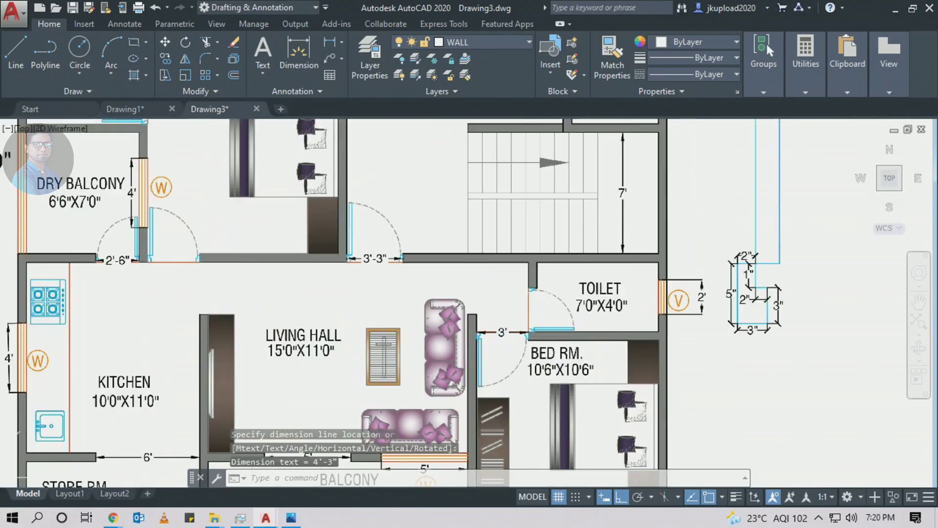
pyautogui.scroll(4, 625, 312)
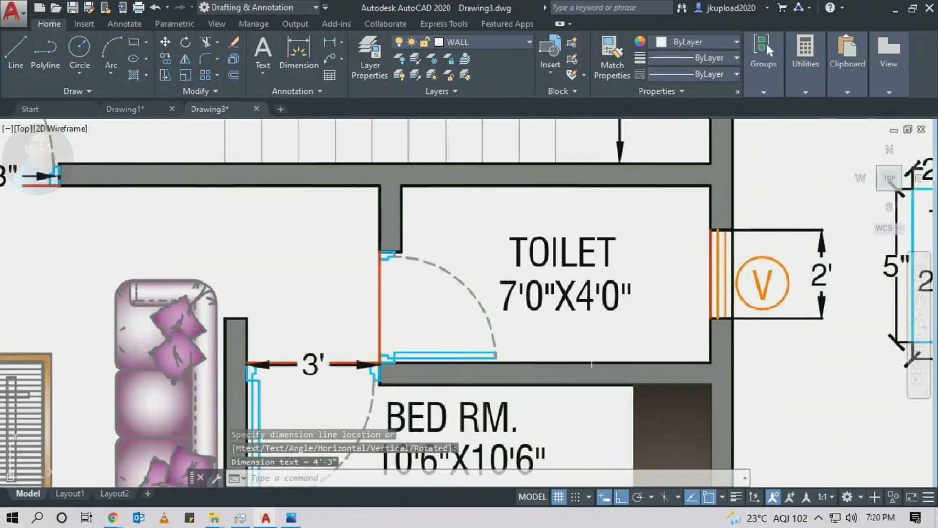
pyautogui.scroll(-10, 607, 293)
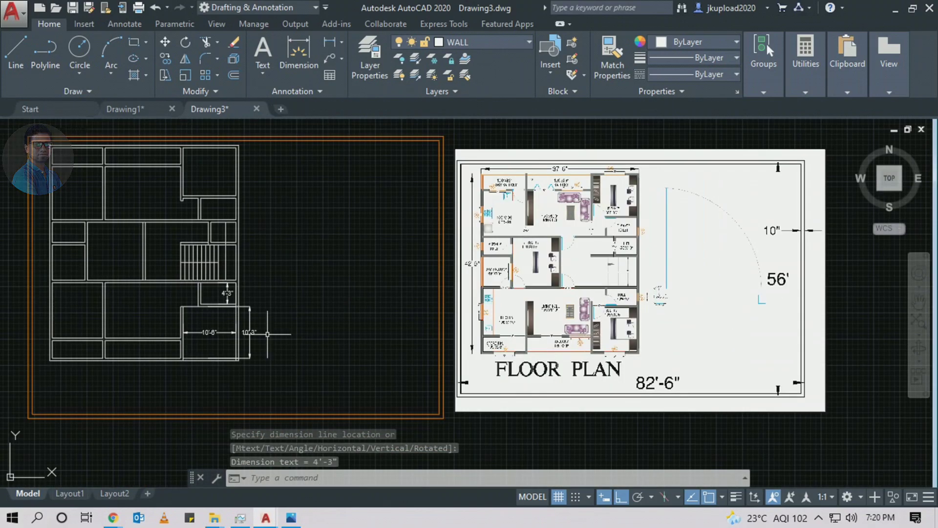
pyautogui.moveTo(252, 321); pyautogui.dragTo(270, 321, button='middle')
pyautogui.scroll(7, 270, 321)
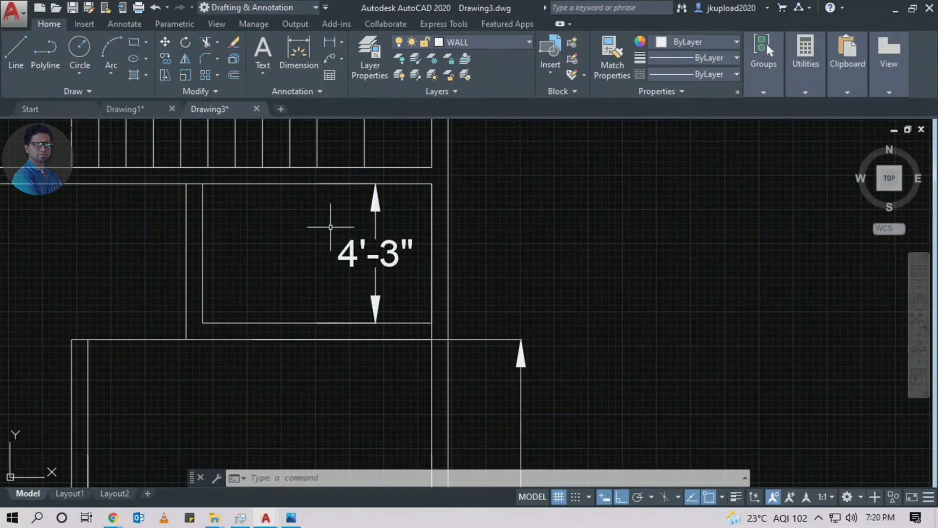
pyautogui.moveTo(383, 256); pyautogui.dragTo(412, 251, button='middle')
pyautogui.scroll(-3, 412, 242)
pyautogui.click(408, 251)
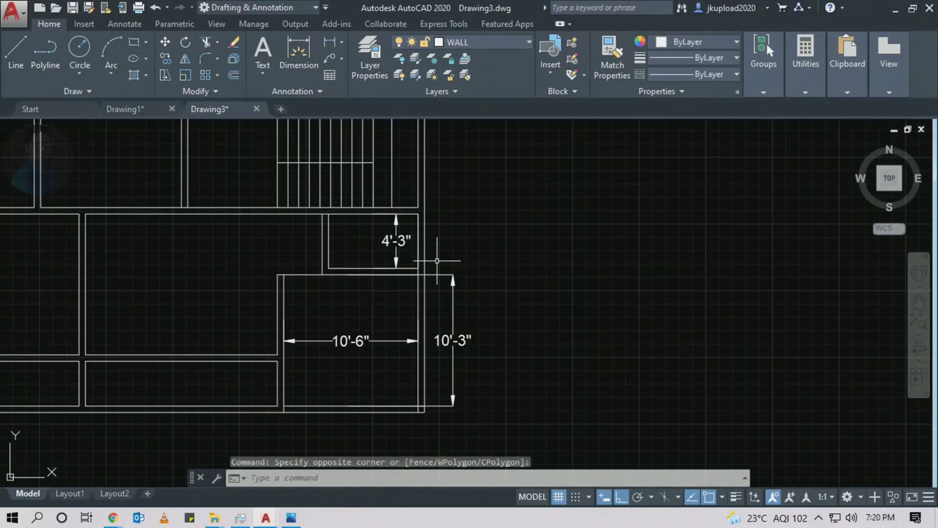
pyautogui.press('Escape')
pyautogui.scroll(-8, 429, 266)
pyautogui.scroll(12, 622, 257)
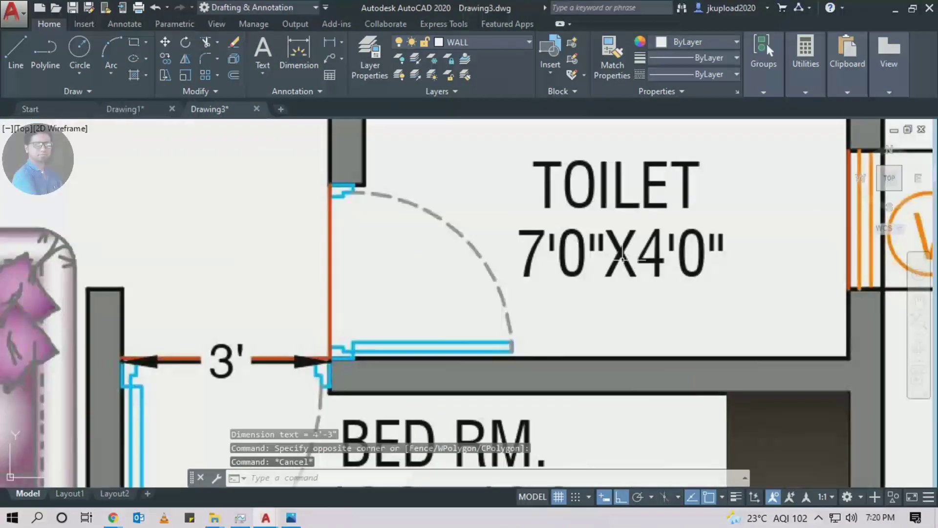
pyautogui.click(617, 195)
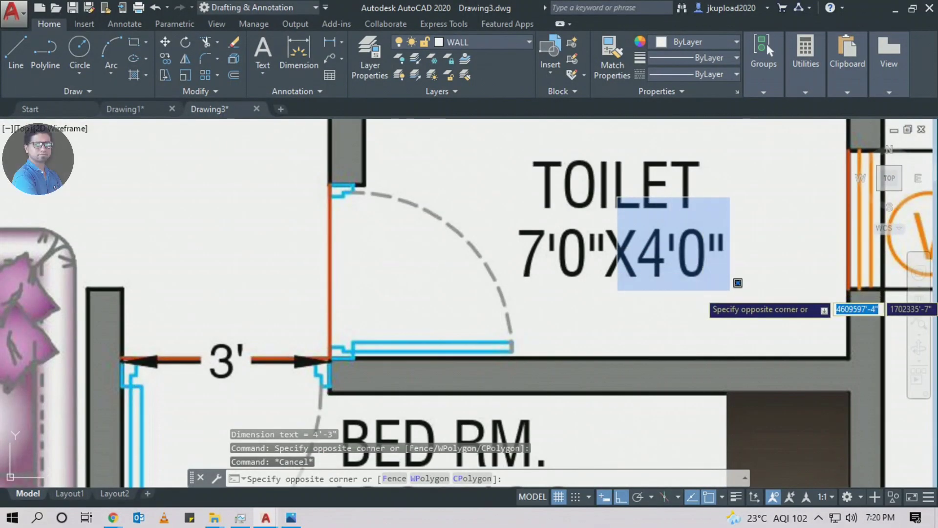
pyautogui.press('Escape')
pyautogui.scroll(-10, 712, 293)
pyautogui.scroll(-4, 622, 309)
# Move the two wall lines between the lower toilet and bedroom, with the bedroom's height dimension, up by 3 inches
pyautogui.scroll(8, 551, 297)
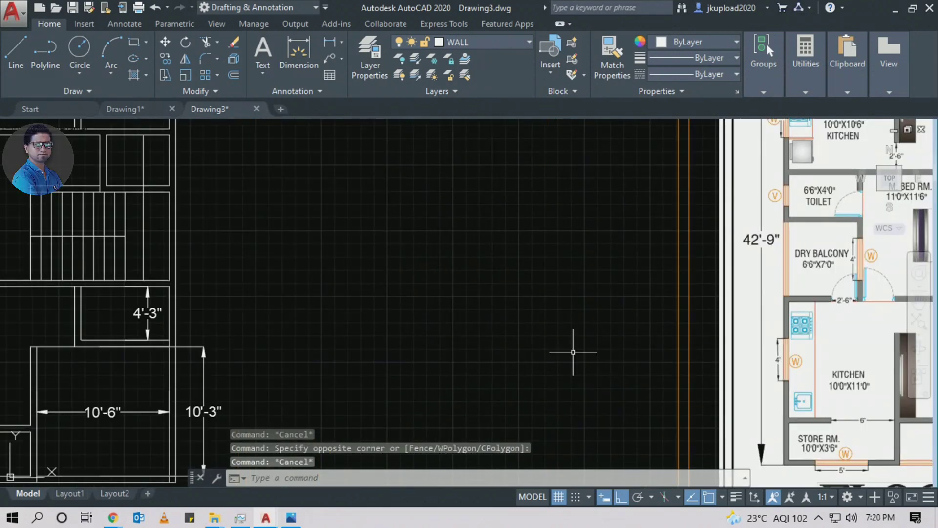
pyautogui.scroll(5, 450, 296)
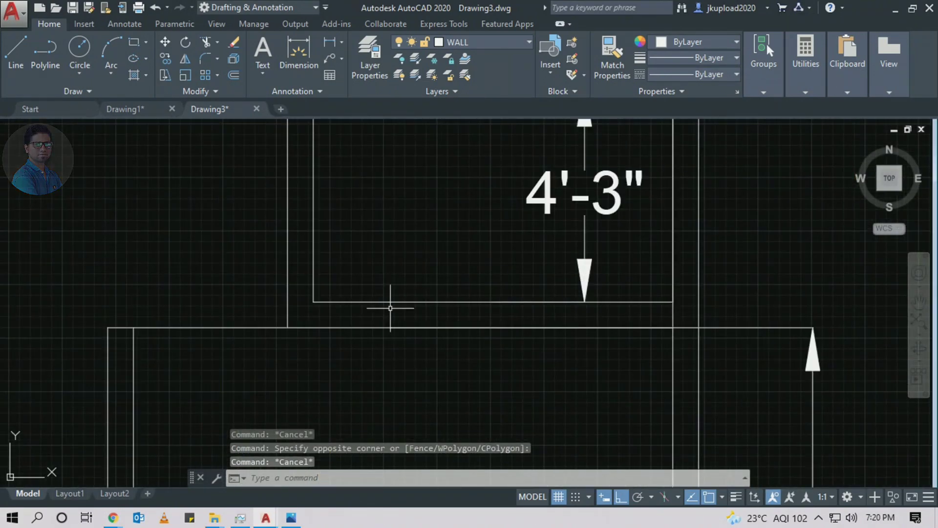
pyautogui.click(445, 281)
pyautogui.click(407, 364)
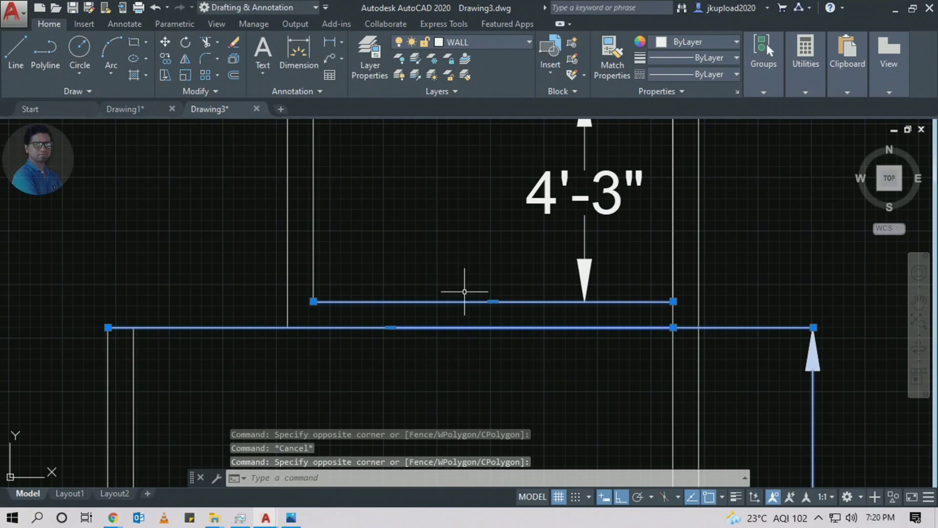
pyautogui.scroll(-4, 464, 292)
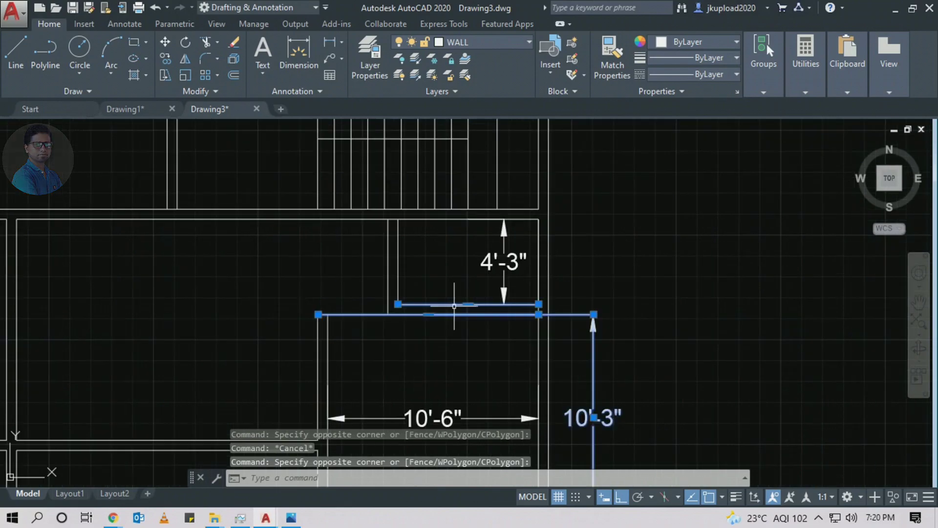
pyautogui.press('Return')
pyautogui.click(655, 285)
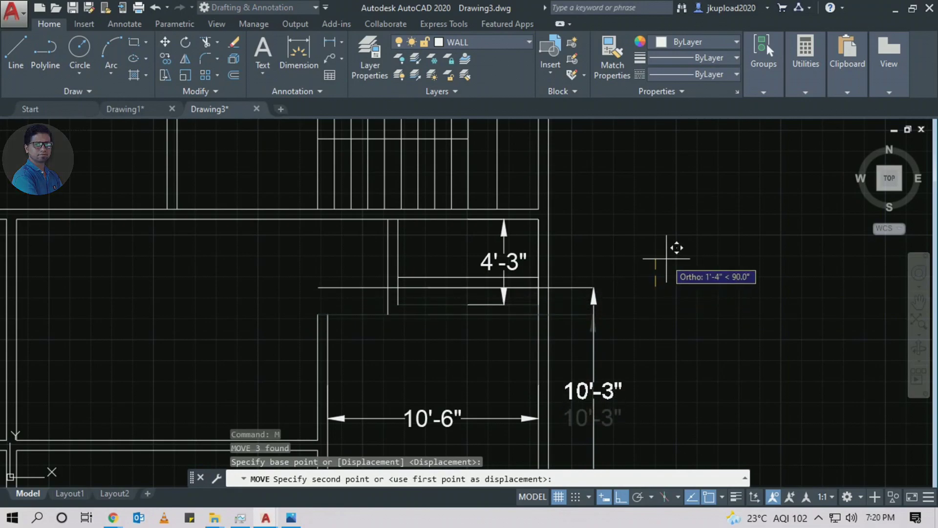
pyautogui.write('3')
pyautogui.press('Return')
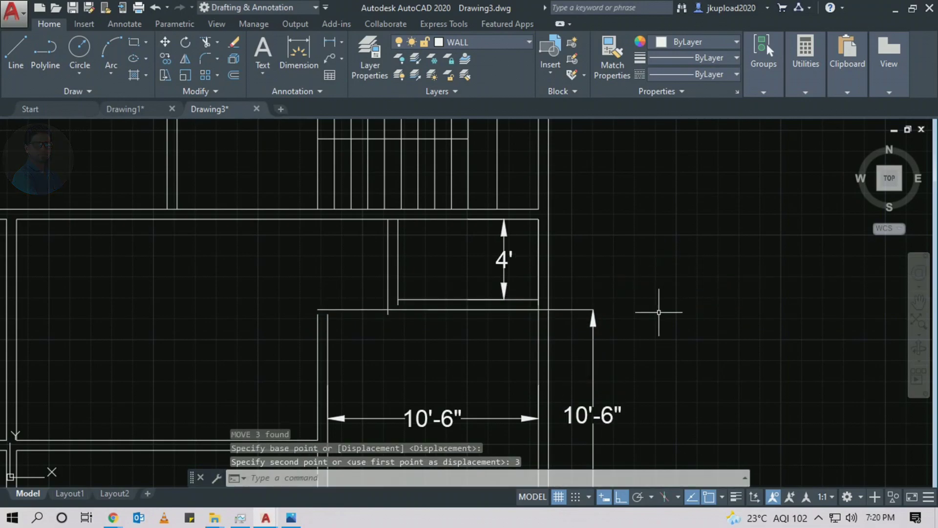
# Erase the height and width dimensions of the lower bedroom
pyautogui.moveTo(441, 370); pyautogui.dragTo(441, 300, button='middle')
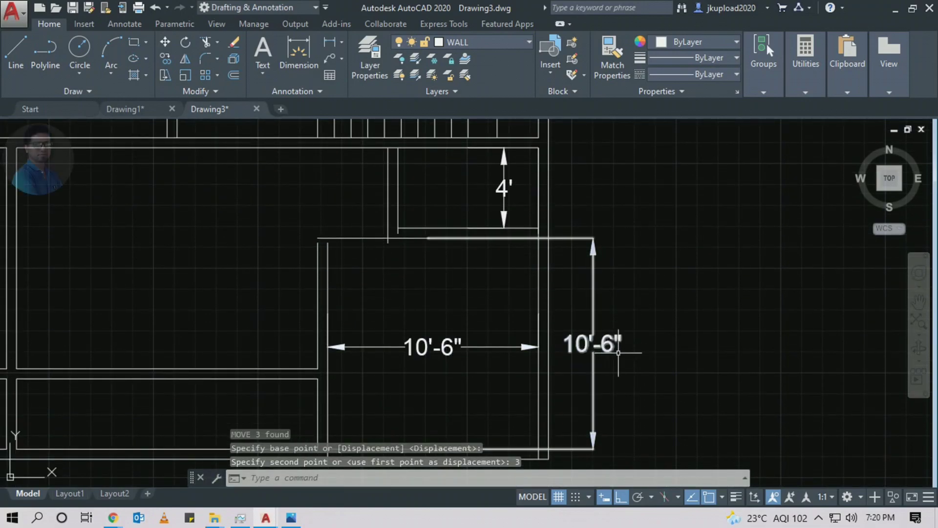
pyautogui.moveTo(607, 352); pyautogui.dragTo(619, 350, button='middle')
pyautogui.click(650, 235)
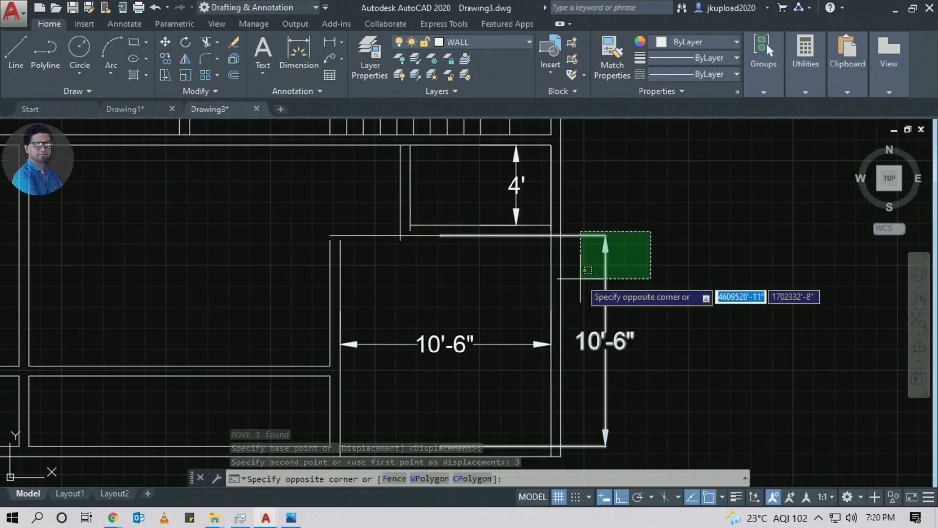
pyautogui.click(581, 279)
pyautogui.write('E')
pyautogui.press('Return')
pyautogui.click(408, 352)
pyautogui.click(364, 298)
pyautogui.write('E')
pyautogui.press('Return')
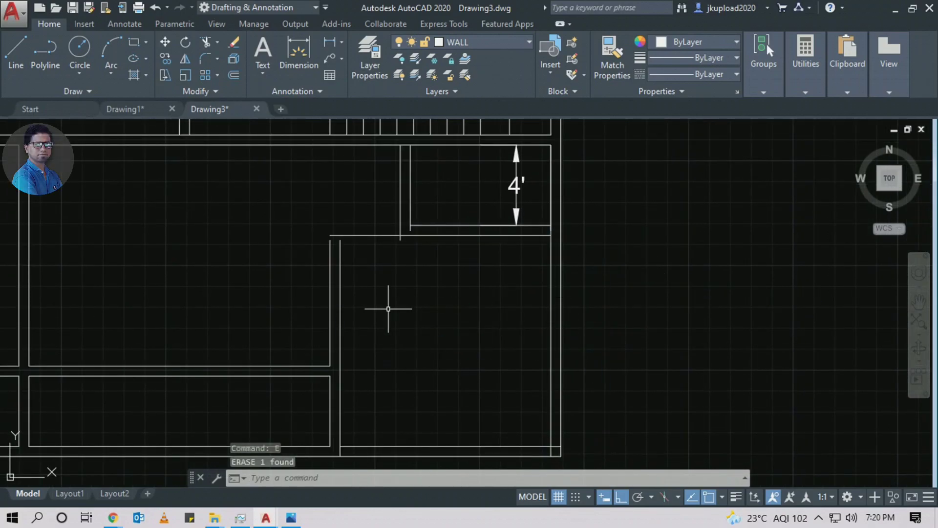
# Extend the bedroom's side wall lines and trim the toilet's side wall lines to meet the moved wall lines
pyautogui.scroll(2, 387, 310)
pyautogui.moveTo(503, 318); pyautogui.dragTo(464, 334, button='middle')
pyautogui.write('EX')
pyautogui.press('Return')
pyautogui.press('Return')
pyautogui.scroll(3, 465, 273)
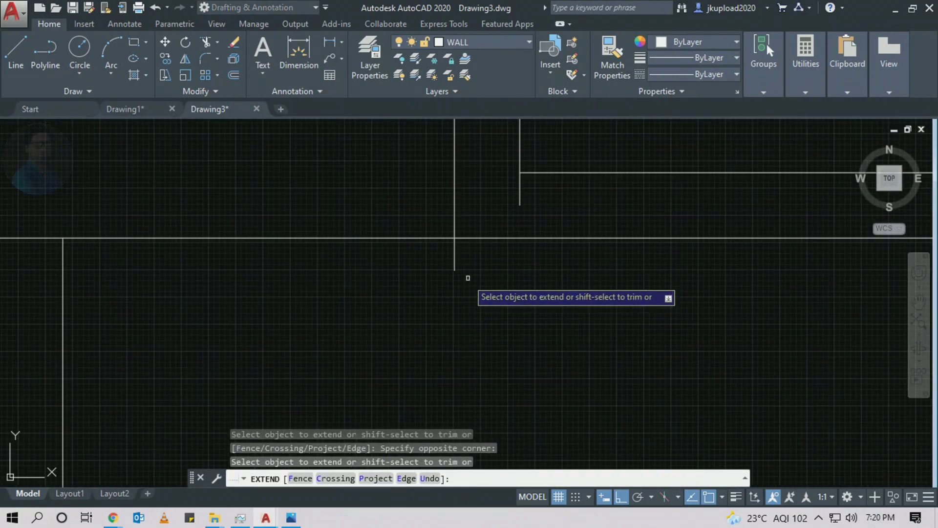
pyautogui.keyDown('shift'); pyautogui.moveTo(553, 201); pyautogui.dragTo(489, 203); pyautogui.keyUp('shift')
pyautogui.scroll(-4, 488, 204)
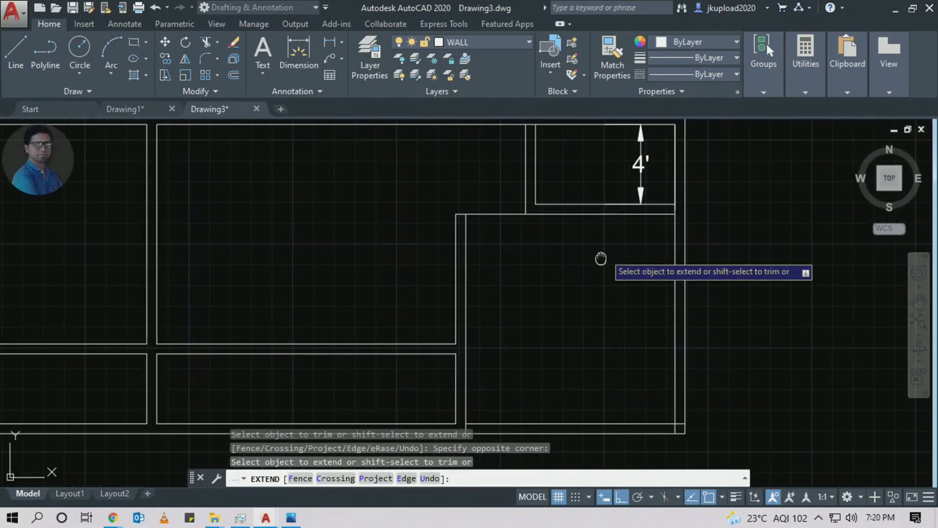
pyautogui.press('Escape')
# Erase the height dimension inside the lower toilet
pyautogui.moveTo(576, 238); pyautogui.dragTo(480, 256, button='middle')
pyautogui.scroll(-2, 486, 251)
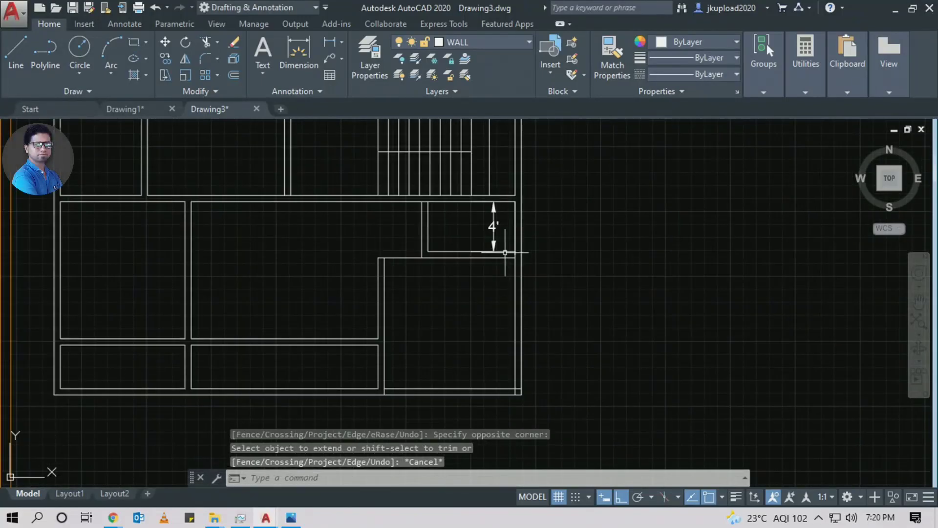
pyautogui.press('Escape')
pyautogui.scroll(2, 488, 244)
pyautogui.click(518, 200)
pyautogui.click(464, 236)
pyautogui.write('e')
pyautogui.press('Return')
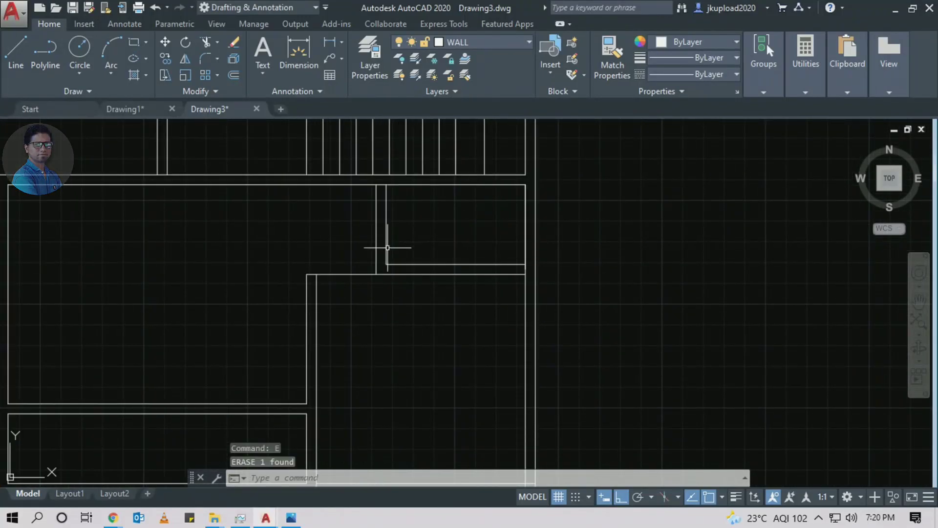
# Measure the lower toilet's inner width between its side walls
pyautogui.click(323, 42)
pyautogui.click(386, 225)
pyautogui.click(525, 226)
pyautogui.press('Escape')
pyautogui.scroll(-3, 496, 226)
pyautogui.scroll(4, 438, 286)
# Remove the wall line portion between the lower bedroom's side wall and the toilet wall to open the doorway gap
pyautogui.click(446, 287)
pyautogui.write('e')
pyautogui.press('Return')
# Stretch the free upper end of the lower bedroom's side wall up by 6 inches, as in the reference plan
pyautogui.scroll(-2, 467, 314)
pyautogui.scroll(-2, 466, 314)
pyautogui.press('Return')
pyautogui.scroll(4, 566, 236)
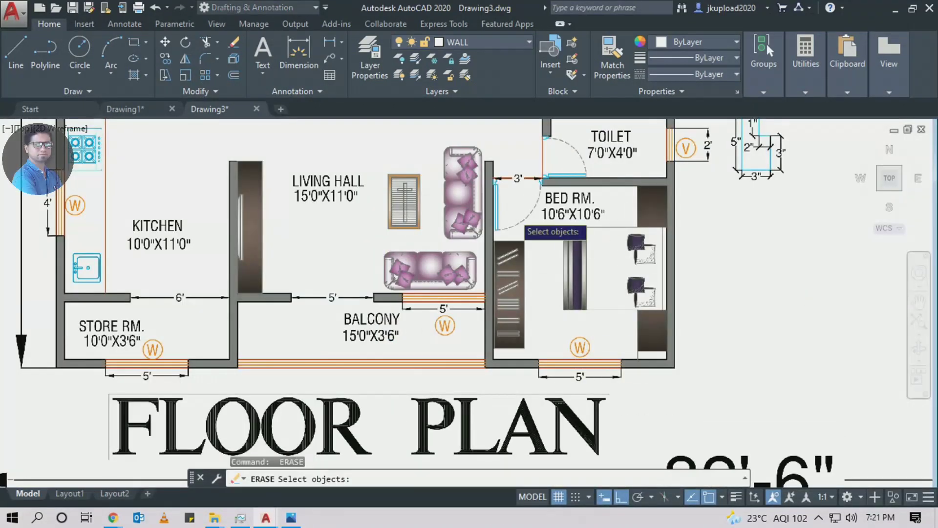
pyautogui.scroll(-4, 608, 230)
pyautogui.press('Escape')
pyautogui.scroll(5, 558, 269)
pyautogui.write('s')
pyautogui.press('Return')
pyautogui.click(466, 291)
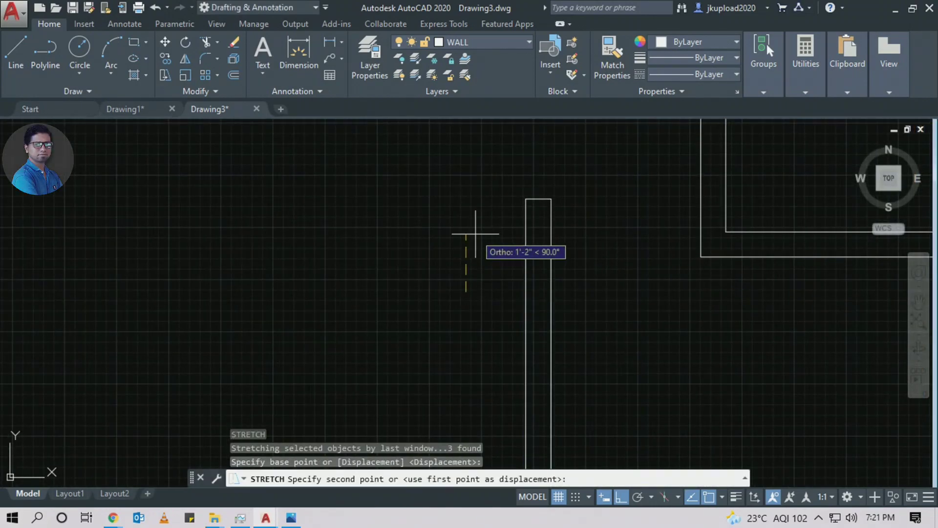
pyautogui.write('6')
pyautogui.press('Return')
# Stretch the free lower end of the upper bedroom's side wall down by 6 inches
pyautogui.scroll(-3, 477, 151)
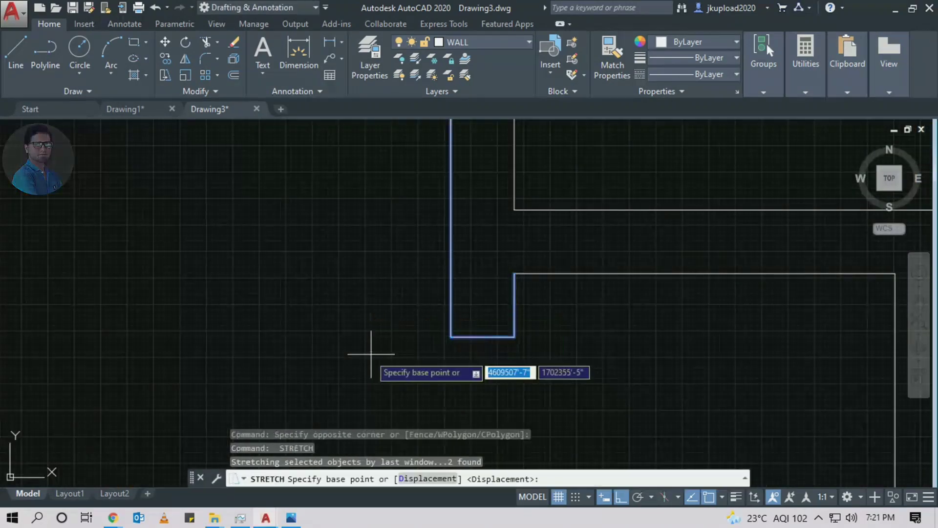
pyautogui.click(372, 332)
pyautogui.write('6')
pyautogui.press('Return')
pyautogui.scroll(-5, 597, 323)
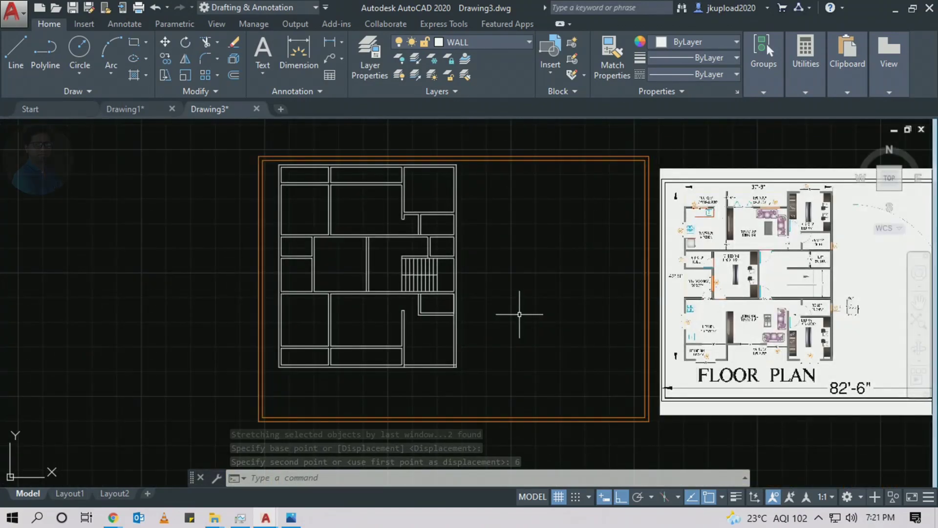
# Review the whole wall layout against the reference plan, examining its balcony, kitchen and living hall areas
pyautogui.moveTo(507, 308); pyautogui.dragTo(483, 315, button='middle')
pyautogui.click(227, 138)
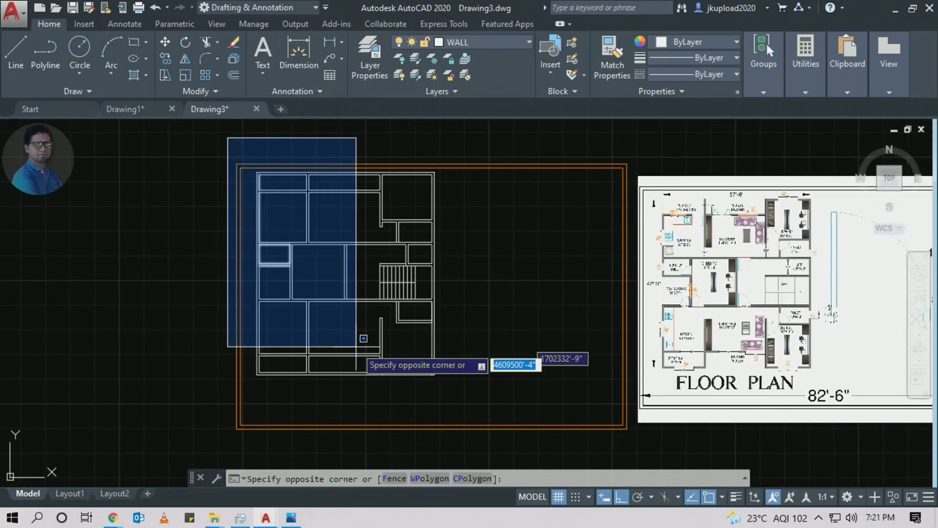
pyautogui.click(472, 425)
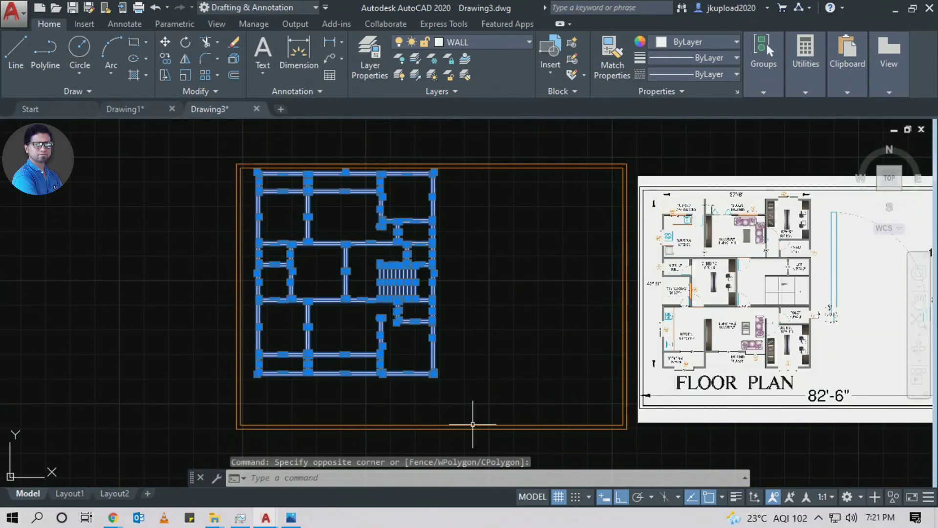
pyautogui.press('Escape')
pyautogui.moveTo(700, 381); pyautogui.dragTo(518, 385, button='middle')
pyautogui.scroll(5, 625, 371)
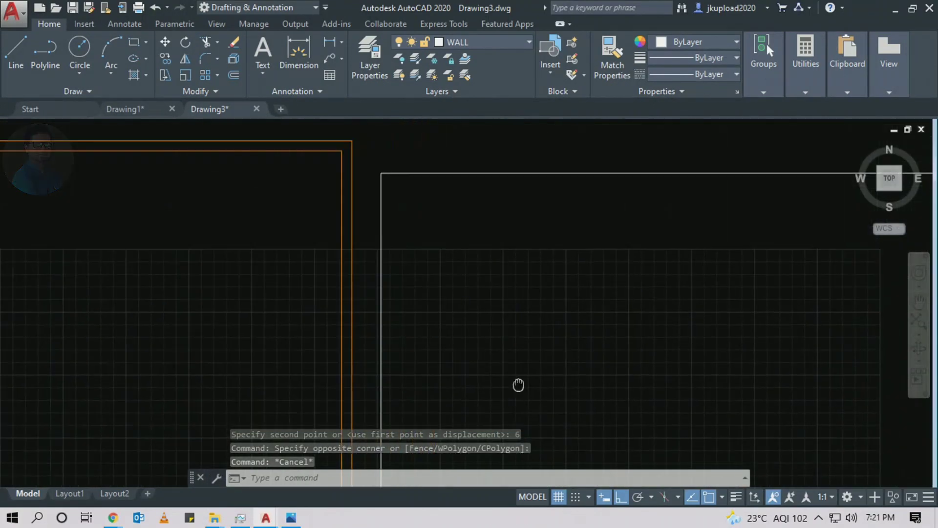
pyautogui.scroll(2, 518, 386)
pyautogui.scroll(-3, 518, 385)
pyautogui.scroll(3, 518, 385)
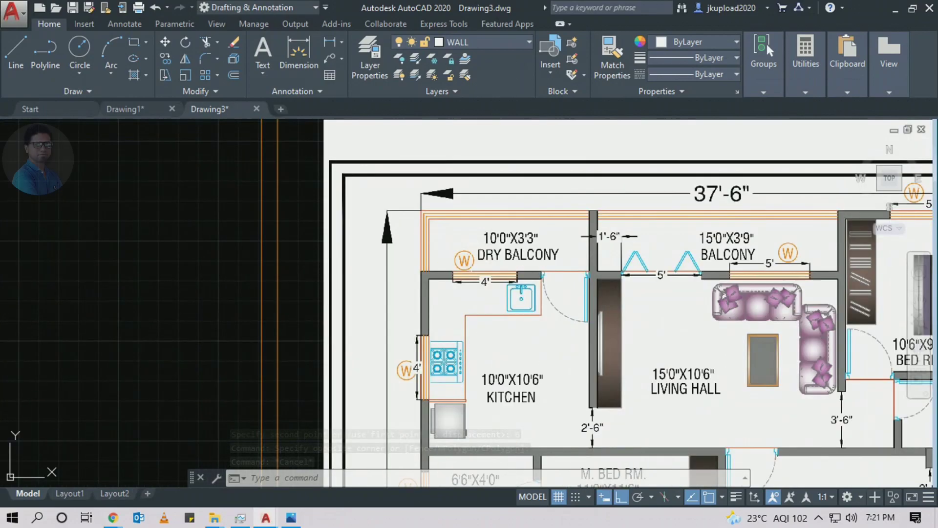
pyautogui.scroll(-3, 489, 301)
pyautogui.scroll(1, 488, 301)
pyautogui.scroll(-2, 489, 301)
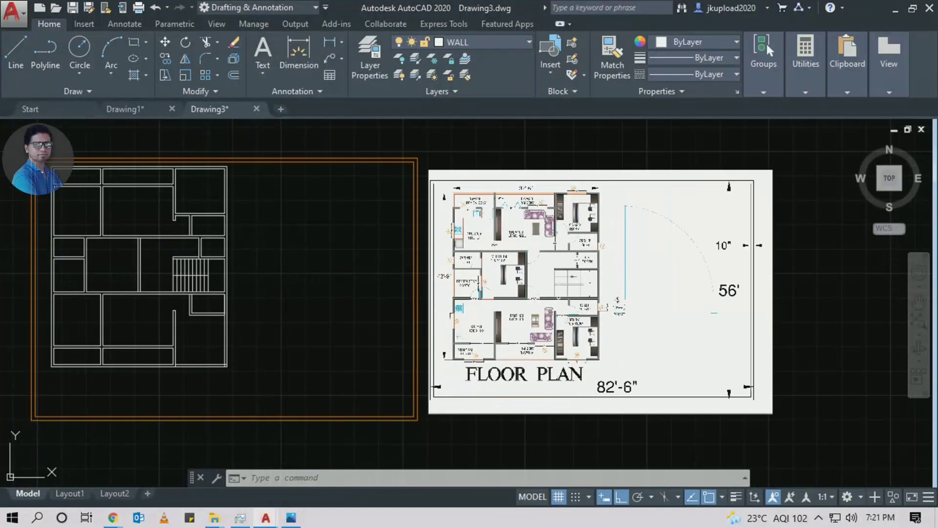
pyautogui.moveTo(488, 300); pyautogui.dragTo(600, 304, button='middle')
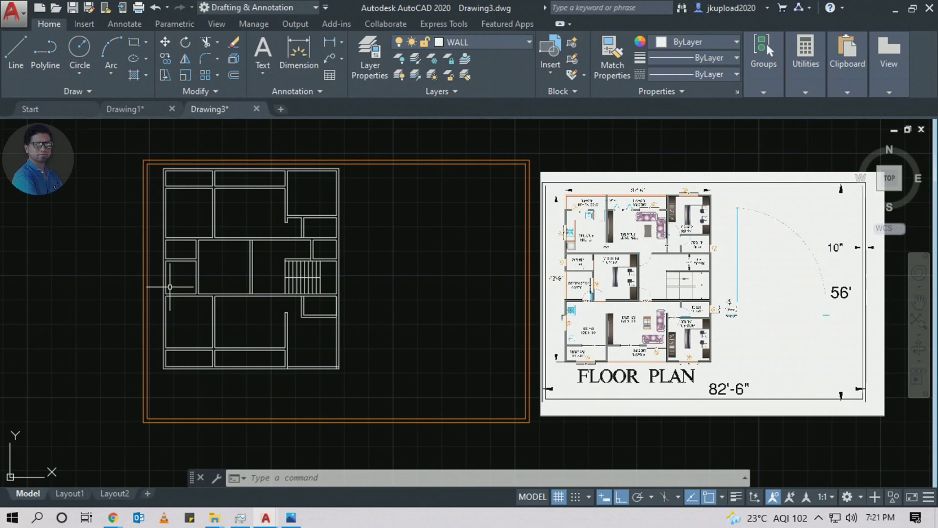
# Examine the window symbols and their widths in the reference plan's kitchen, living hall and lower balcony areas
pyautogui.scroll(4, 281, 347)
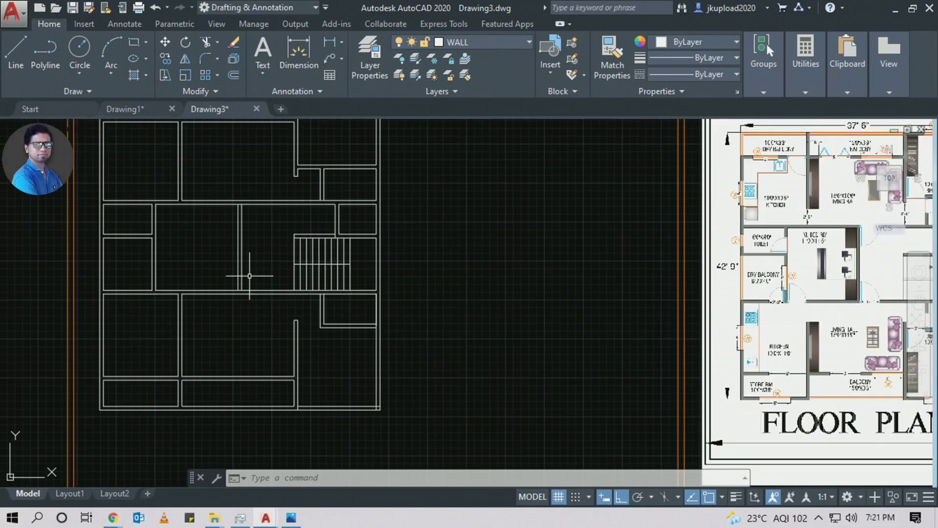
pyautogui.scroll(-4, 255, 287)
pyautogui.scroll(8, 640, 196)
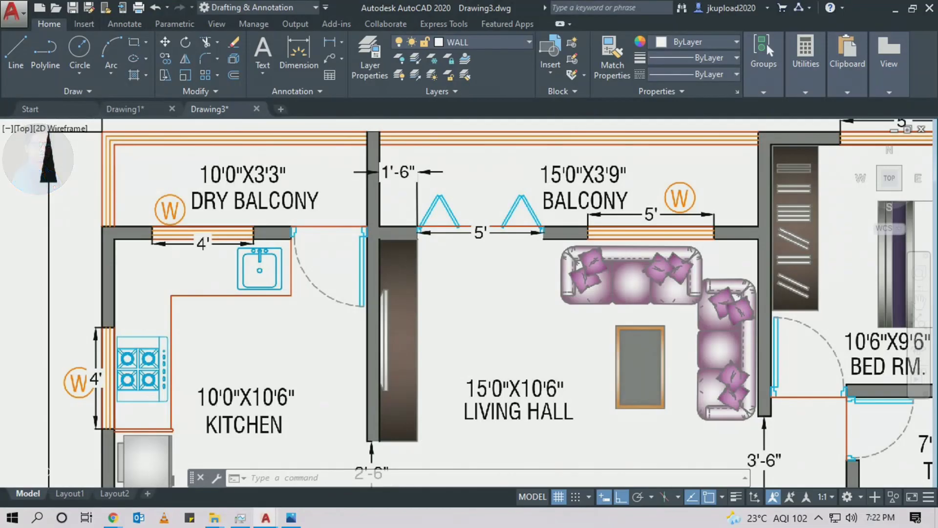
pyautogui.scroll(-6, 469, 303)
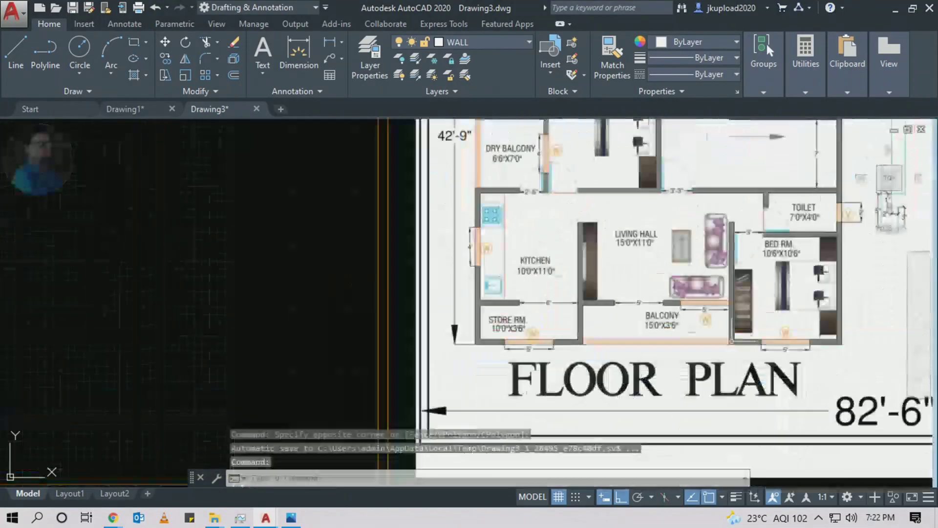
pyautogui.scroll(5, 469, 303)
pyautogui.scroll(-5, 469, 303)
pyautogui.scroll(6, 469, 303)
pyautogui.scroll(-6, 398, 261)
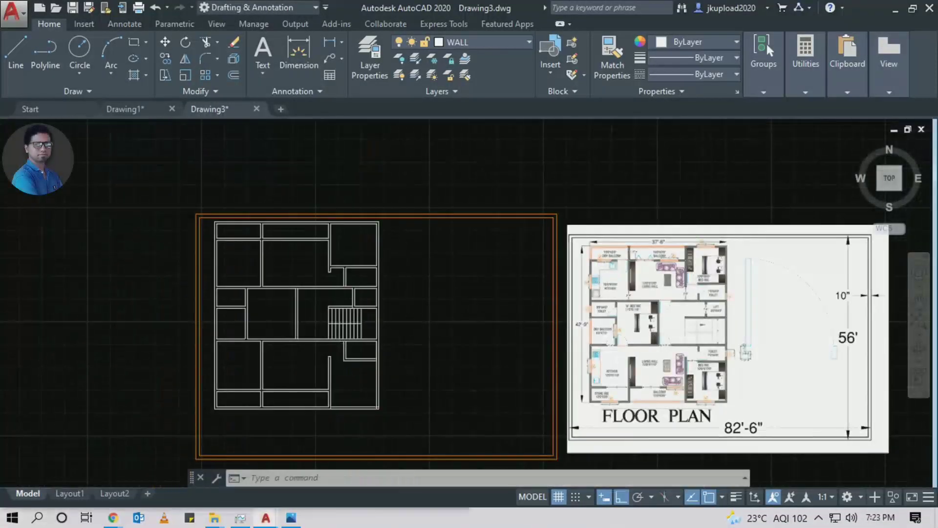
# Draw a 4' horizontal polyline in the empty plot area beside the wall layout as the window's first line
pyautogui.scroll(3, 406, 334)
pyautogui.press('Return')
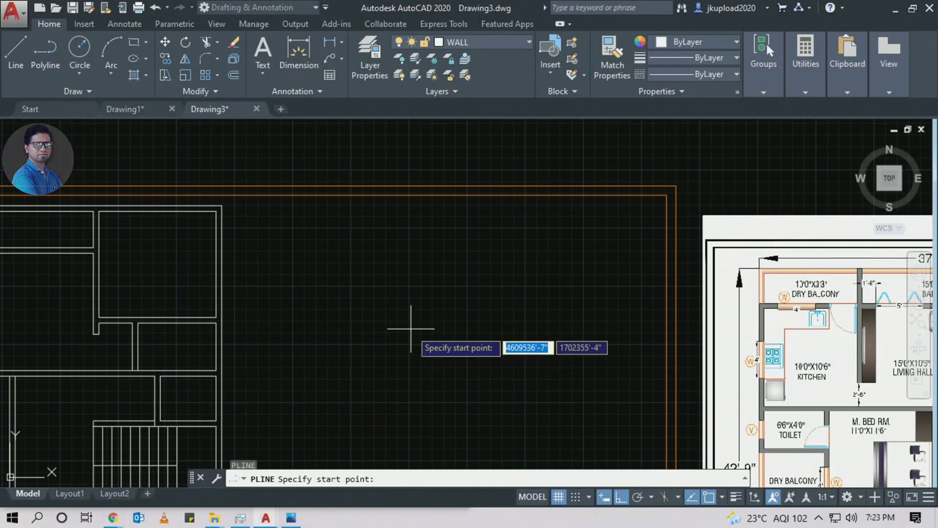
pyautogui.scroll(3, 386, 282)
pyautogui.click(379, 282)
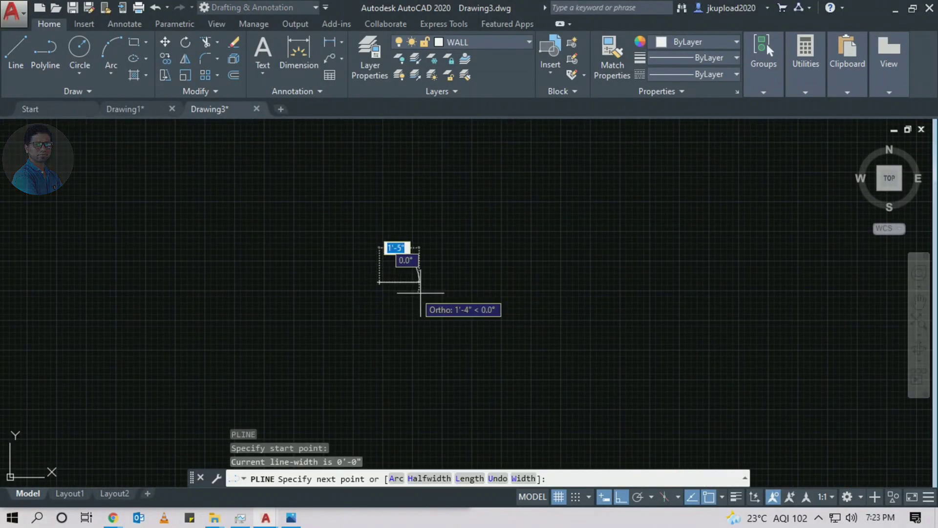
pyautogui.scroll(-3, 411, 293)
pyautogui.scroll(2, 449, 313)
pyautogui.scroll(4, 594, 311)
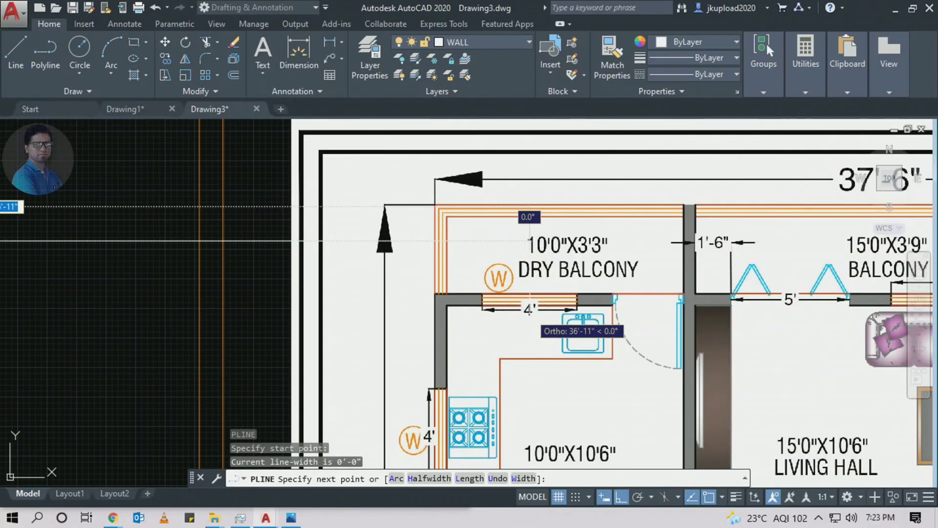
pyautogui.scroll(-3, 529, 308)
pyautogui.scroll(5, 234, 284)
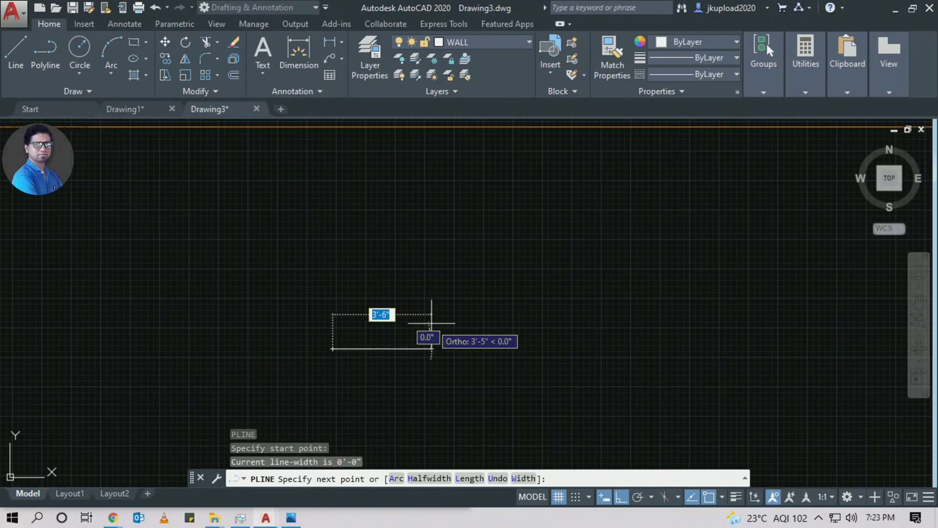
pyautogui.write("4'")
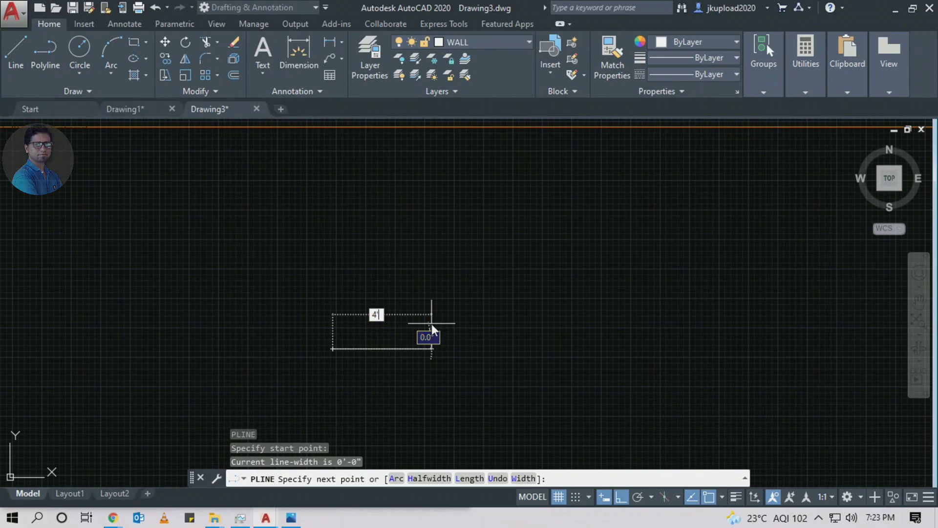
pyautogui.press('Return')
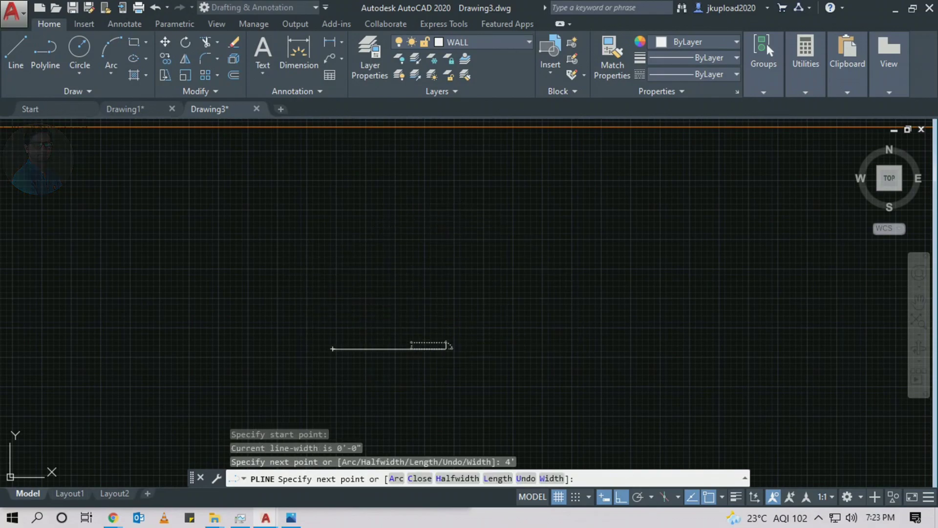
pyautogui.press('Escape')
# Place a linear dimension above the new line from end to end to check its length
pyautogui.scroll(3, 376, 366)
pyautogui.moveTo(377, 366); pyautogui.dragTo(439, 340, button='middle')
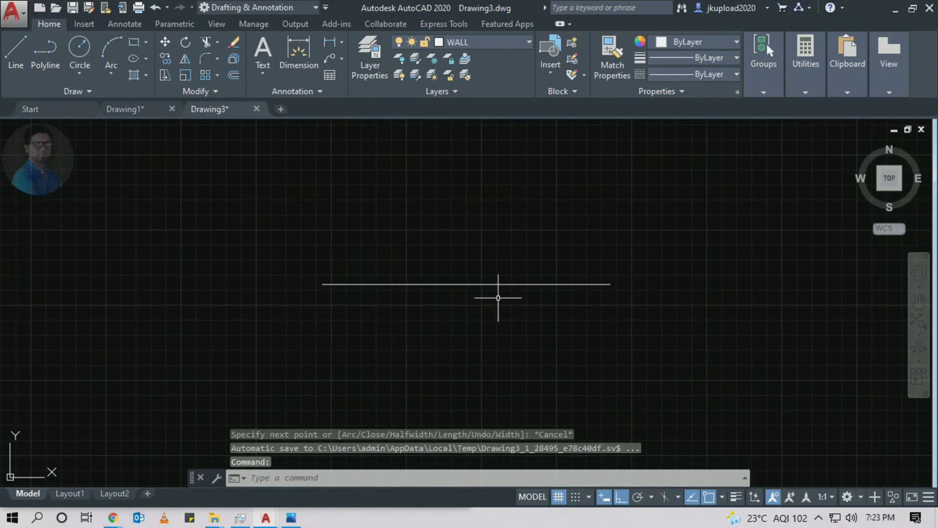
pyautogui.click(331, 41)
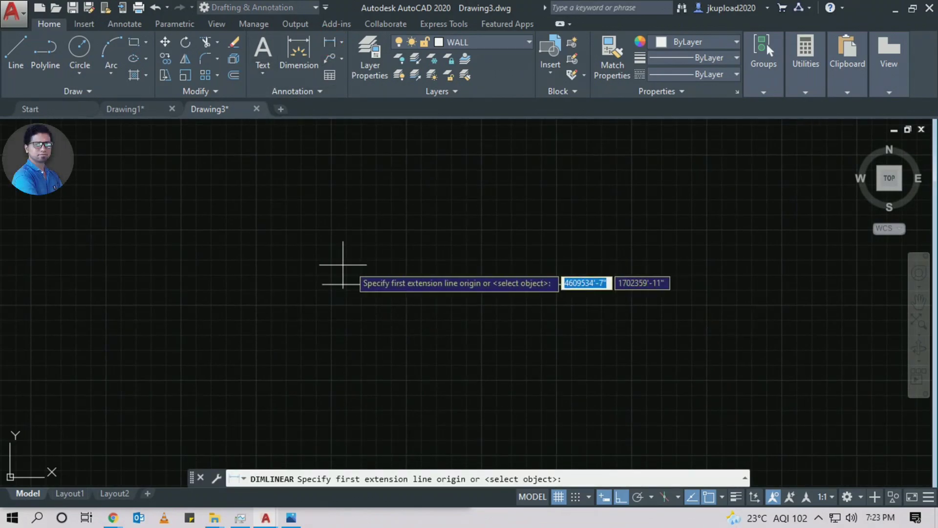
pyautogui.click(322, 284)
pyautogui.click(610, 284)
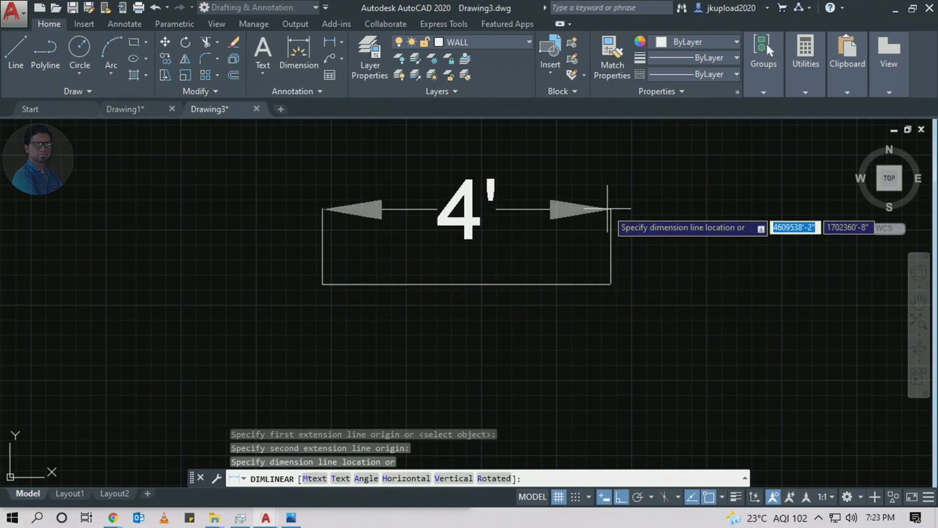
pyautogui.click(608, 207)
pyautogui.press('Escape')
# Erase the linear dimension above the window line, keeping the line itself
pyautogui.click(521, 184)
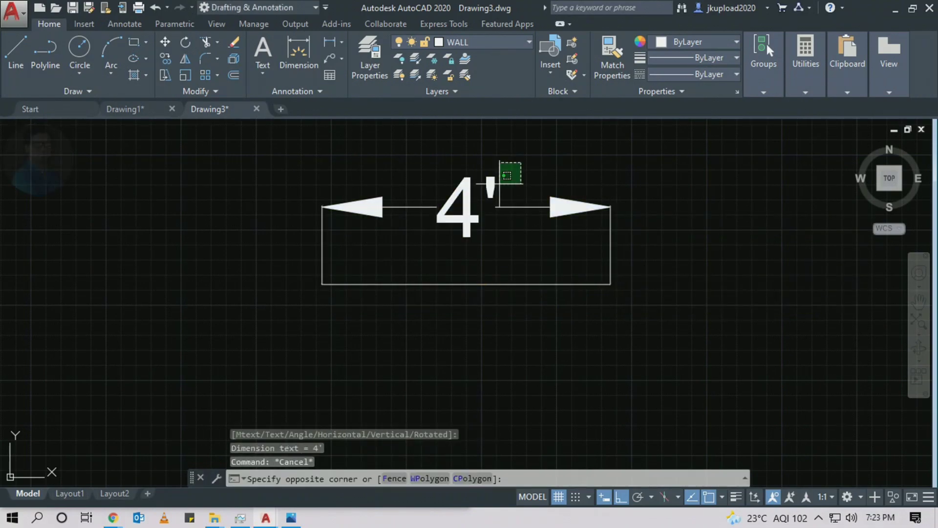
pyautogui.click(341, 257)
pyautogui.press('e')
pyautogui.press('Return')
pyautogui.moveTo(405, 162); pyautogui.dragTo(405, 205, button='middle')
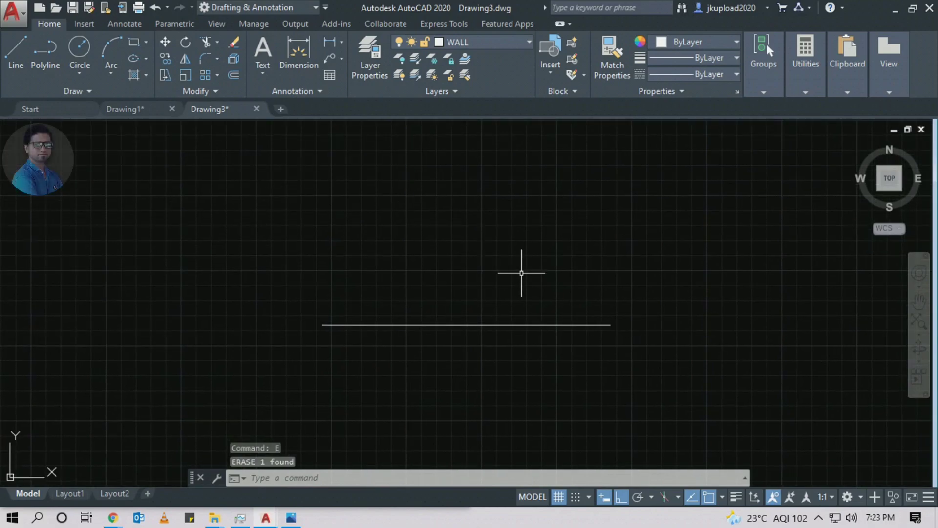
# Offset the window line downward three times in succession at 2-inch spacing to make four parallel lines
pyautogui.moveTo(409, 329); pyautogui.dragTo(416, 328, button='middle')
pyautogui.write('o')
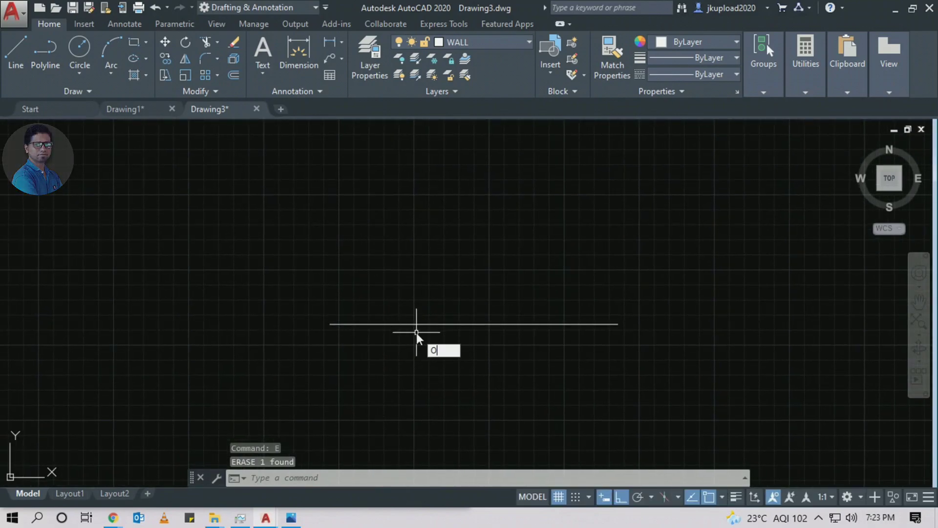
pyautogui.press('Return')
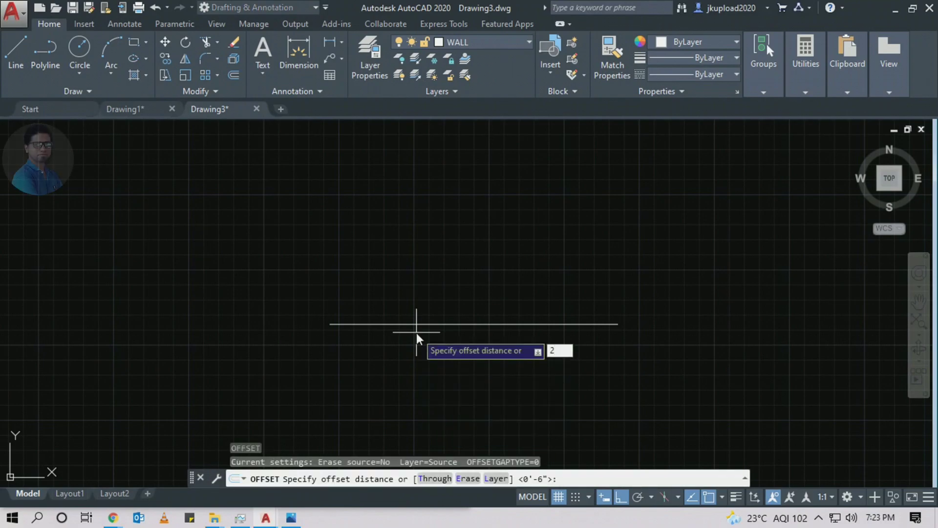
pyautogui.press('Return')
pyautogui.click(426, 325)
pyautogui.click(429, 349)
pyautogui.click(430, 335)
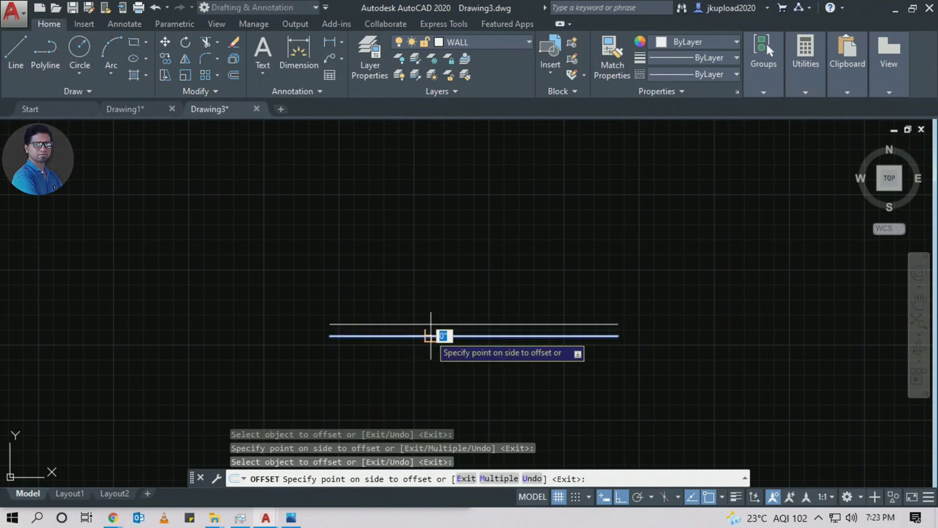
pyautogui.click(429, 358)
pyautogui.click(428, 348)
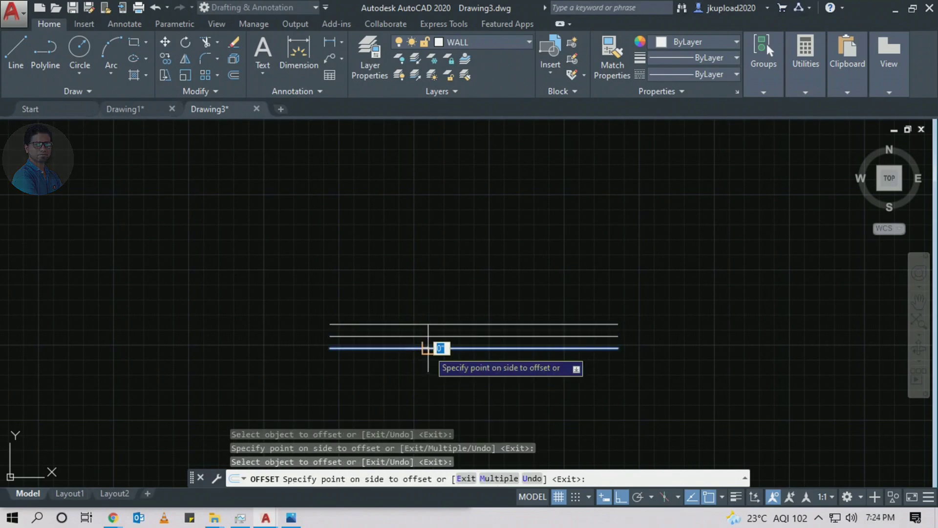
pyautogui.click(431, 363)
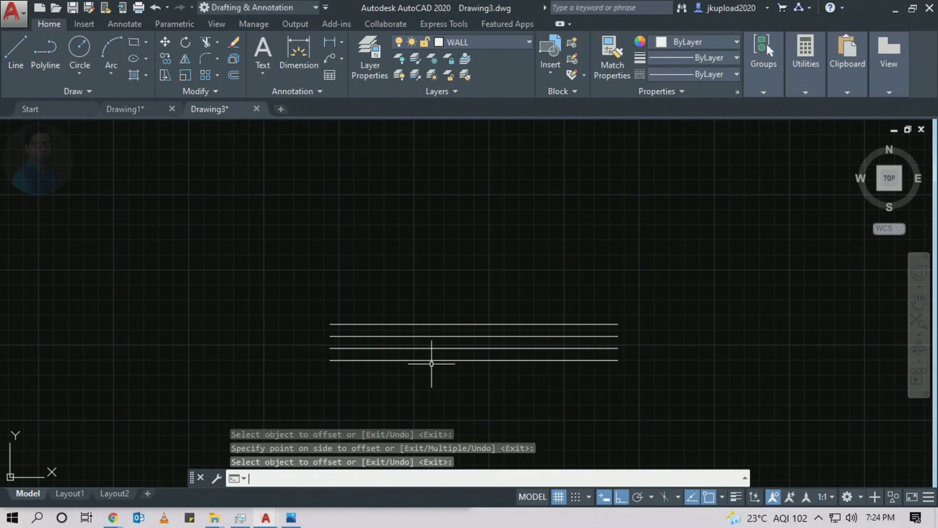
pyautogui.press('Return')
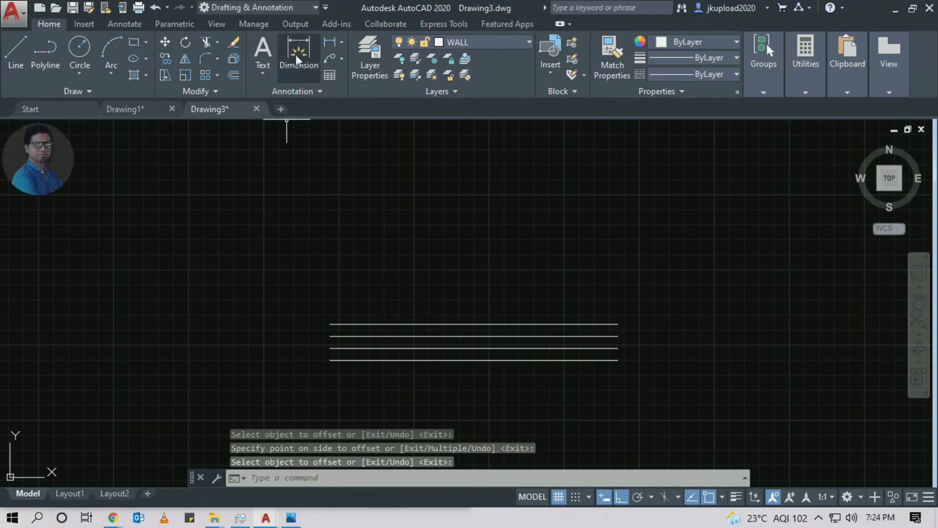
# Place a vertical linear dimension between the uppermost and lowermost window lines to check the overall thickness
pyautogui.click(326, 43)
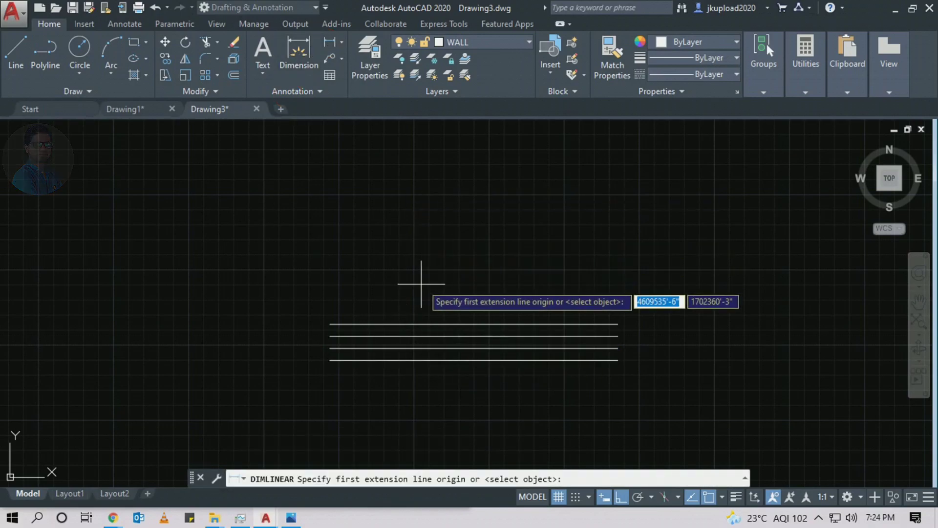
pyautogui.click(424, 324)
pyautogui.click(423, 360)
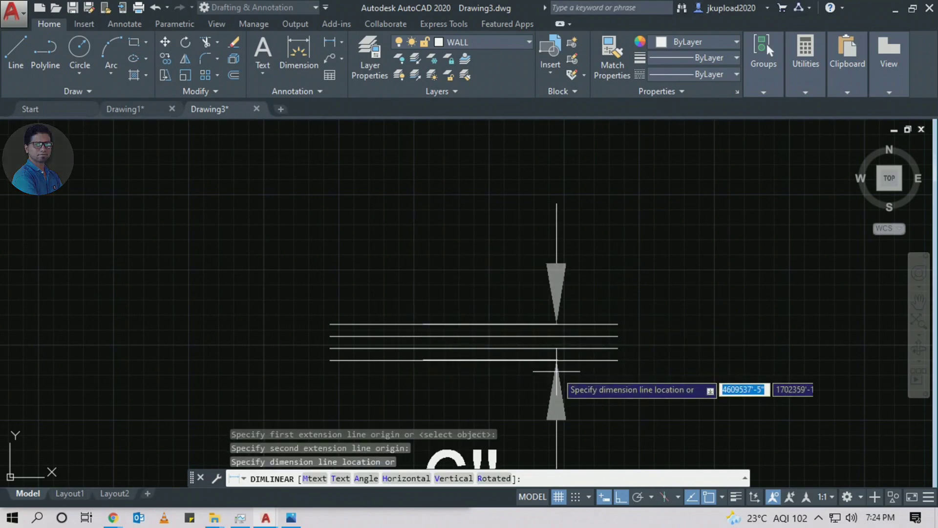
pyautogui.click(697, 406)
pyautogui.scroll(-2, 711, 411)
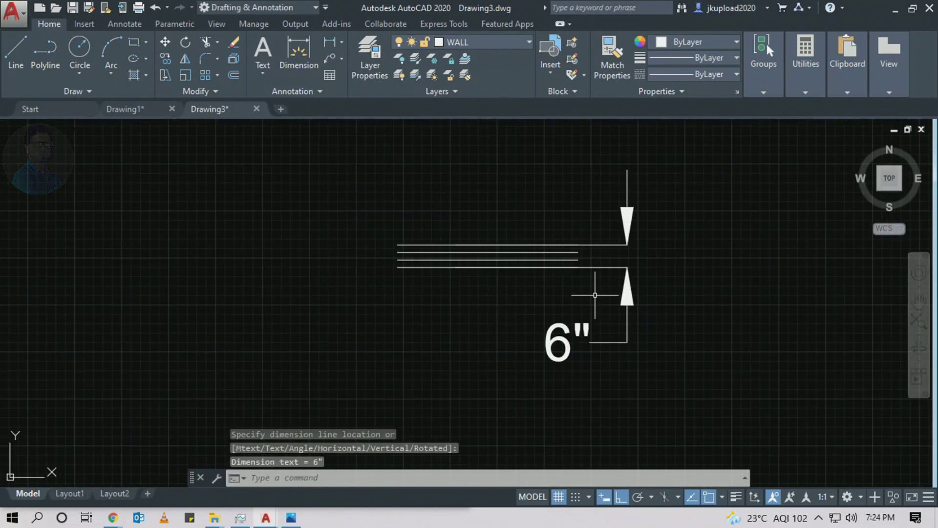
pyautogui.moveTo(636, 324); pyautogui.dragTo(612, 335, button='middle')
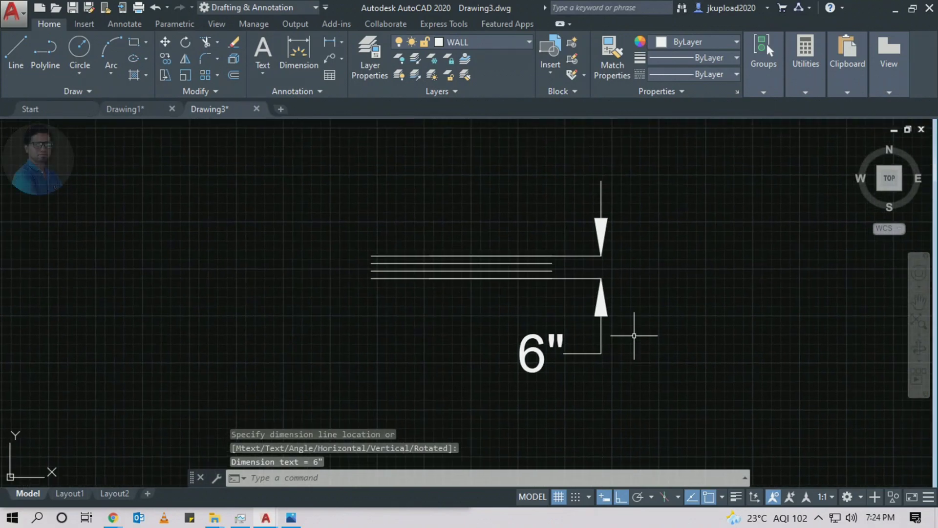
# Erase the thickness dimension from the four window lines
pyautogui.click(636, 334)
pyautogui.click(516, 358)
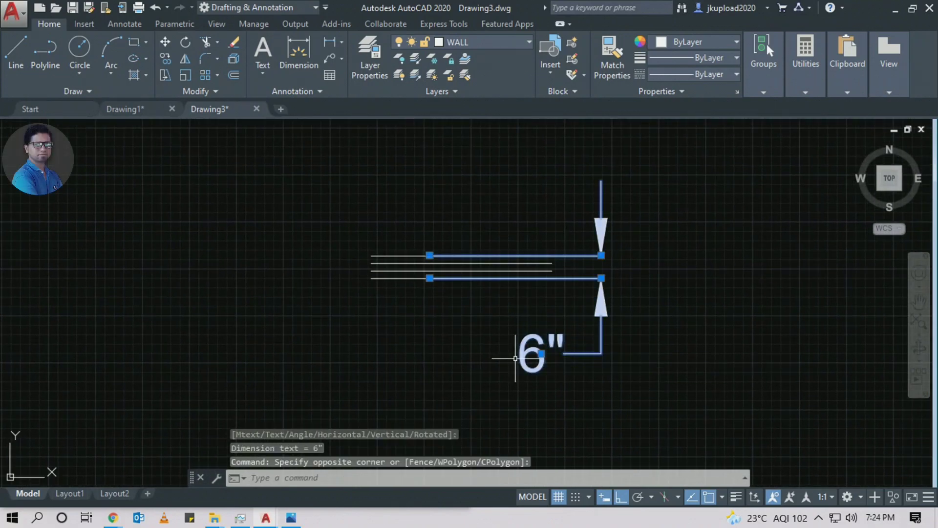
pyautogui.press('Return')
pyautogui.moveTo(512, 340); pyautogui.dragTo(502, 376, button='middle')
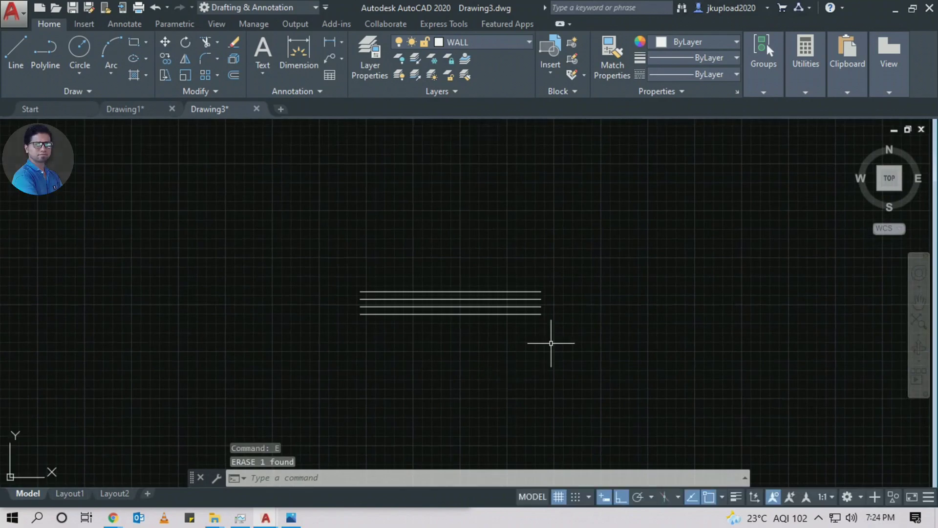
# Close the right end of the four window lines with a vertical polyline from the uppermost to the lowermost line
pyautogui.write('PL')
pyautogui.press('Return')
pyautogui.scroll(2, 540, 313)
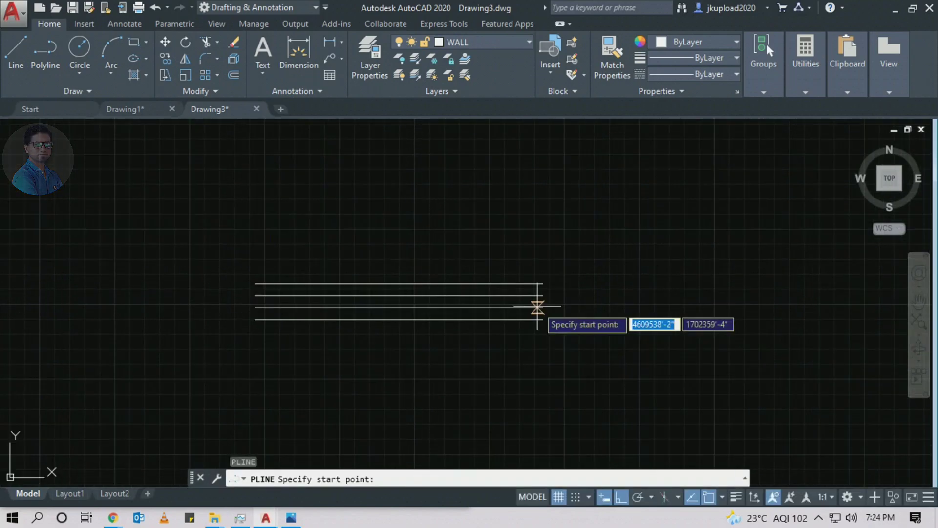
pyautogui.click(542, 282)
pyautogui.press('Escape')
pyautogui.press('Return')
pyautogui.click(543, 282)
pyautogui.click(543, 319)
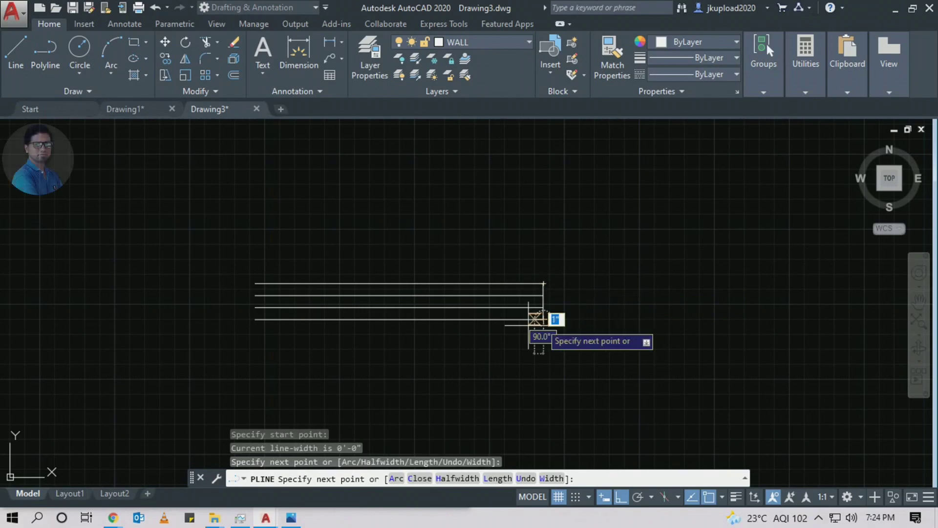
pyautogui.press('Return')
# Close the left end of the four window lines with a vertical polyline to complete the window outline
pyautogui.press('Return')
pyautogui.click(255, 282)
pyautogui.click(260, 327)
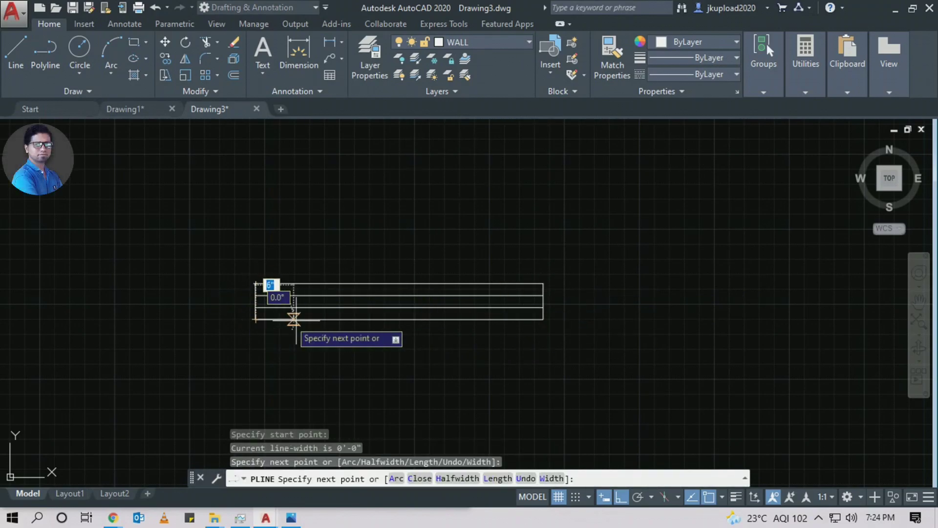
pyautogui.press('Escape')
# Examine the reference plan's window between the balcony and living hall for its width and line pattern
pyautogui.scroll(-2, 475, 317)
pyautogui.scroll(-2, 530, 345)
pyautogui.scroll(4, 276, 305)
pyautogui.moveTo(410, 296); pyautogui.dragTo(505, 304, button='middle')
pyautogui.scroll(-2, 504, 305)
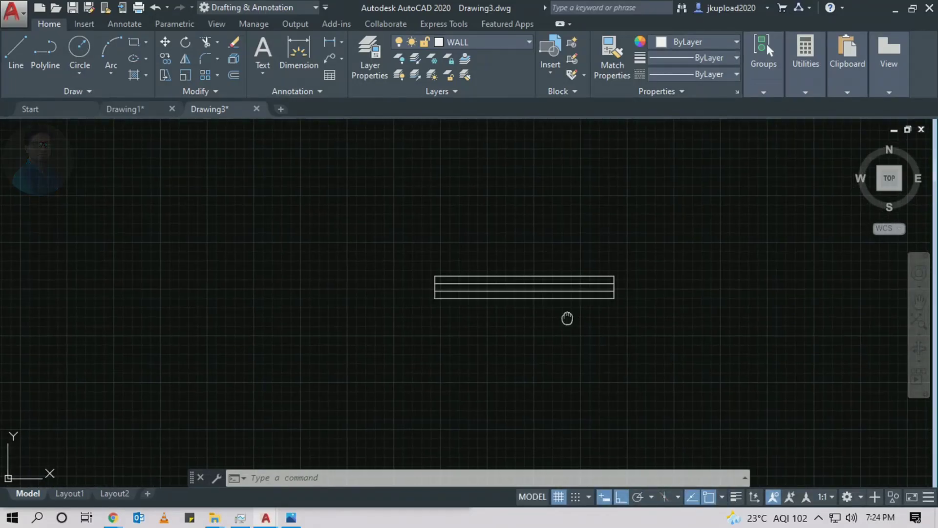
pyautogui.scroll(-2, 570, 318)
pyautogui.scroll(-2, 539, 340)
pyautogui.scroll(-2, 539, 340)
pyautogui.moveTo(539, 341); pyautogui.dragTo(408, 314, button='middle')
pyautogui.scroll(5, 408, 313)
pyautogui.scroll(4, 537, 240)
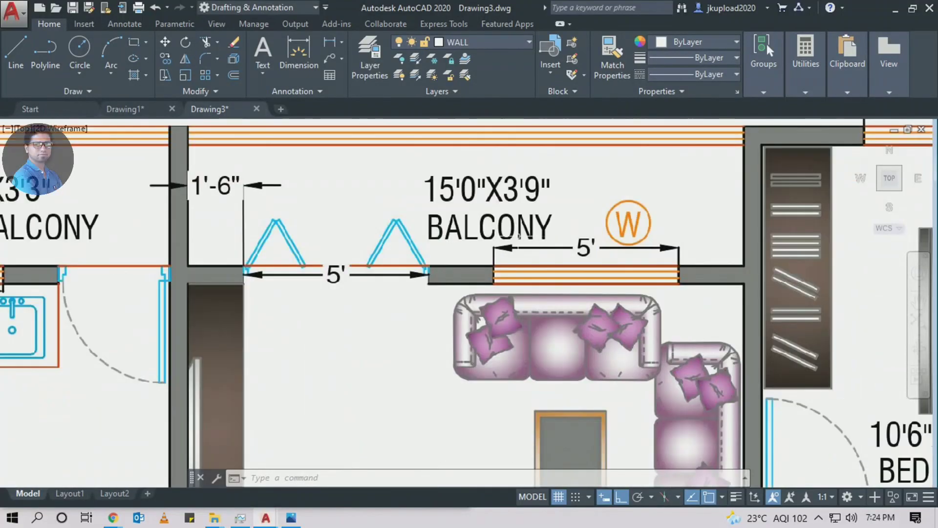
pyautogui.click(461, 212)
pyautogui.click(708, 274)
pyautogui.scroll(-5, 470, 303)
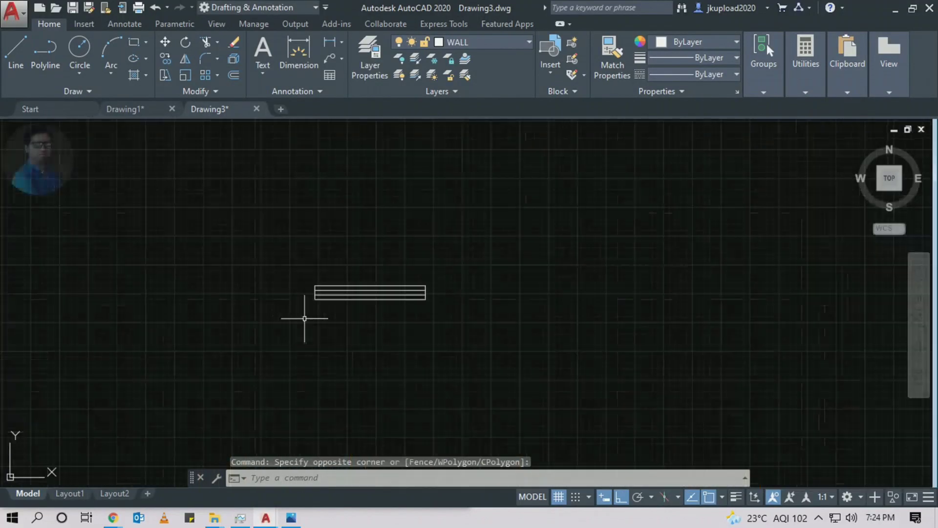
pyautogui.click(603, 248)
pyautogui.click(143, 329)
pyautogui.press('Escape')
# Copy the whole 4' window symbol horizontally to the right, leaving a clear gap between the two symbols
pyautogui.click(525, 254)
pyautogui.click(237, 408)
pyautogui.write('co')
pyautogui.click(252, 389)
pyautogui.click(513, 377)
pyautogui.press('Escape')
# Start a multiline text box above the original 4' window symbol
pyautogui.moveTo(621, 335); pyautogui.dragTo(585, 341, button='middle')
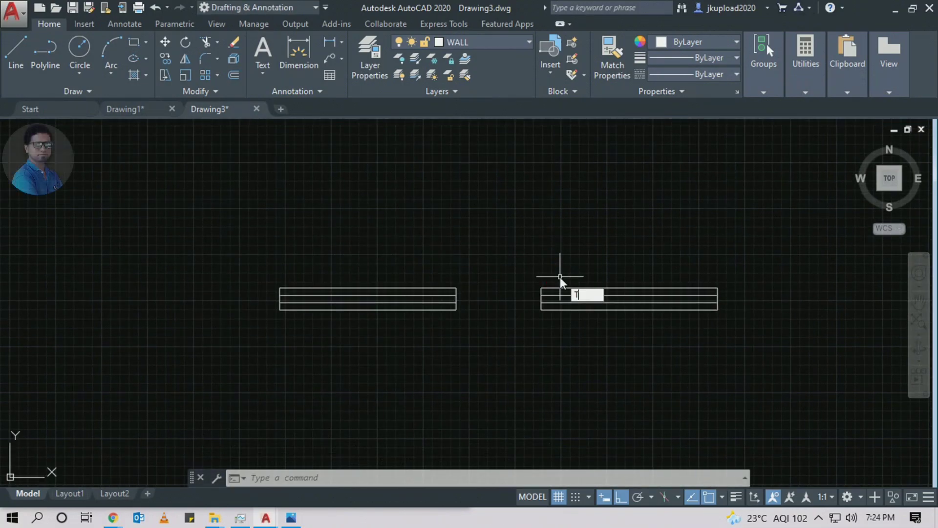
pyautogui.write('T')
pyautogui.press('Return')
pyautogui.click(335, 260)
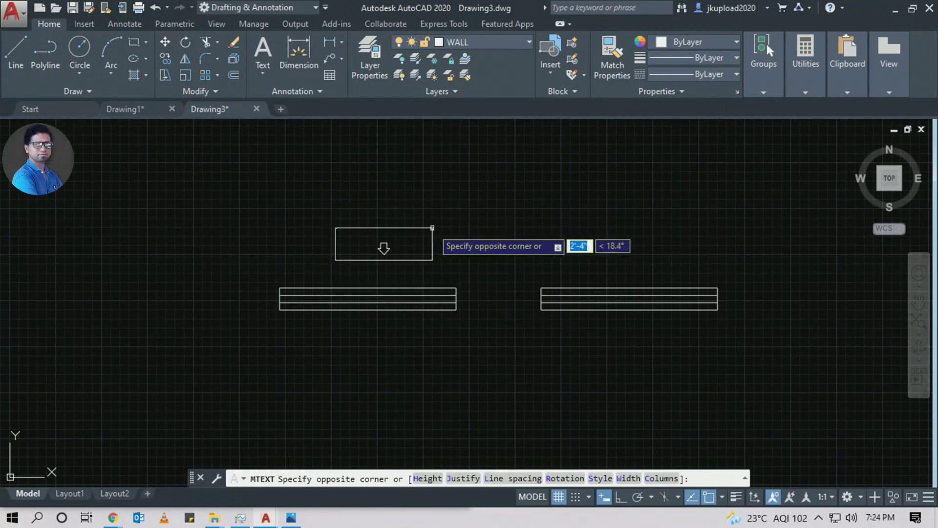
# Add the multiline text label 4' with a height of 1'-6" above the left window symbol
pyautogui.write('h')
pyautogui.press('Return')
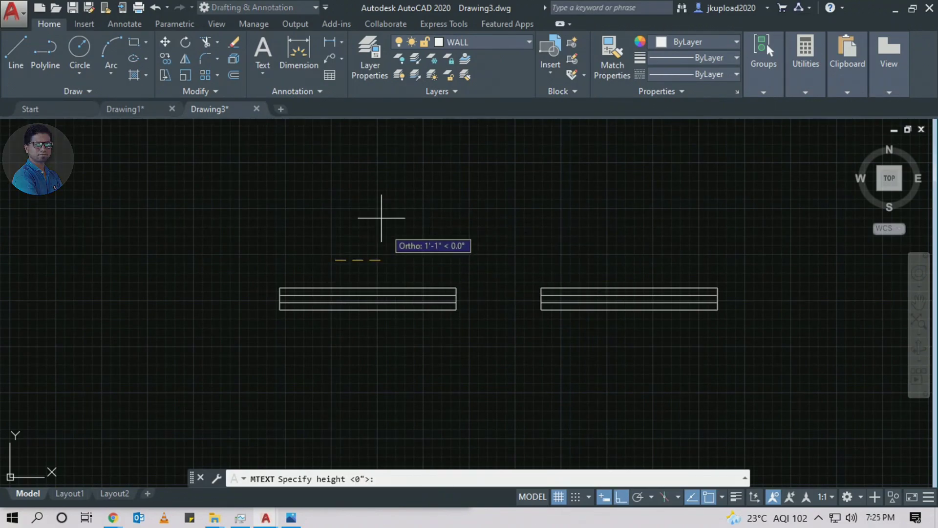
pyautogui.scroll(2, 387, 236)
pyautogui.write('1')
pyautogui.press('Return')
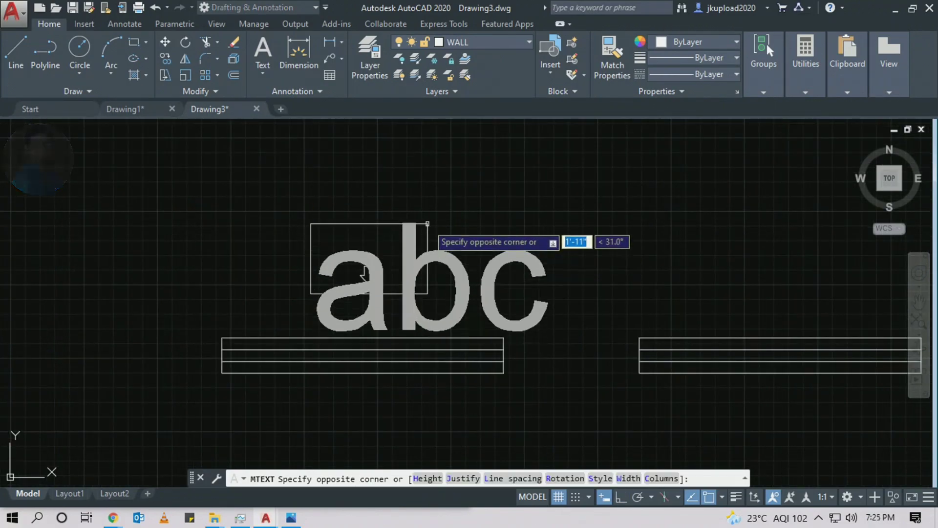
pyautogui.click(437, 226)
pyautogui.write("4'")
pyautogui.click(465, 299)
# Copy the 4' label horizontally to sit above the right window symbol
pyautogui.click(349, 290)
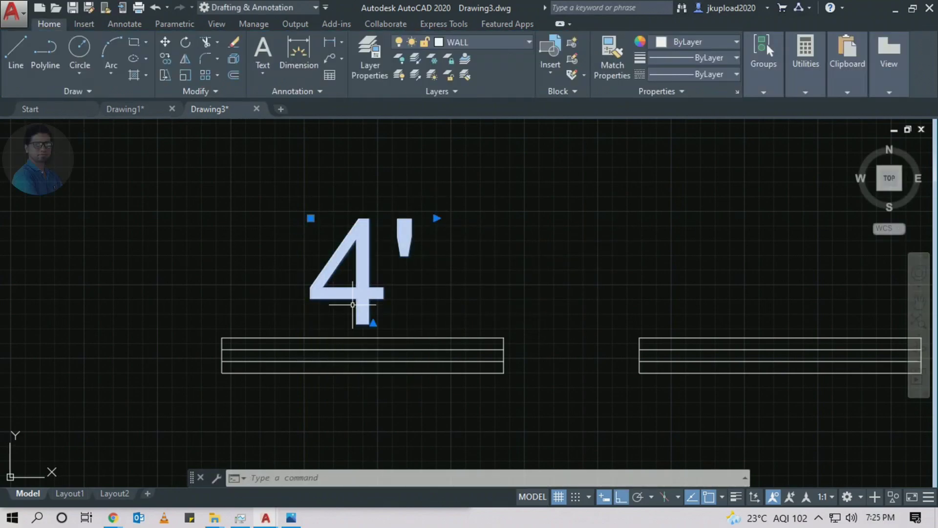
pyautogui.write('co')
pyautogui.press('Return')
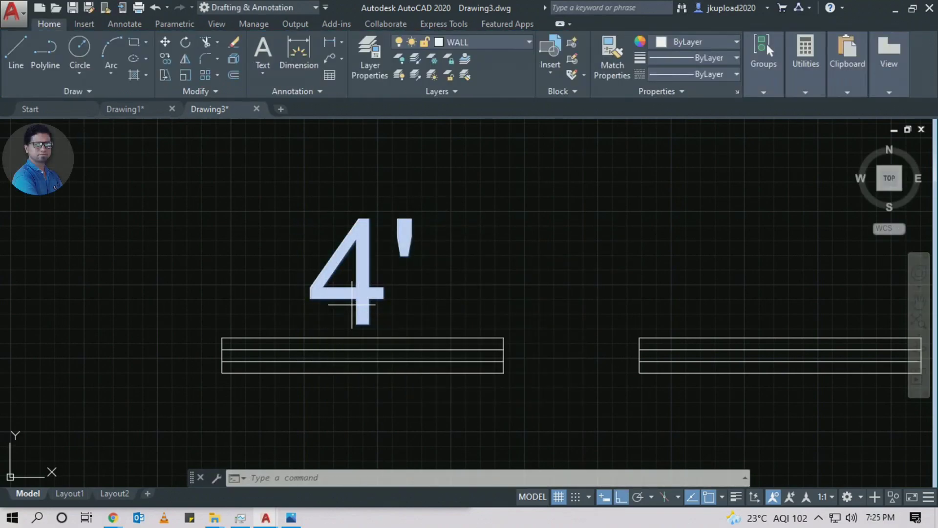
pyautogui.click(352, 305)
pyautogui.moveTo(745, 320); pyautogui.dragTo(530, 355, button='middle')
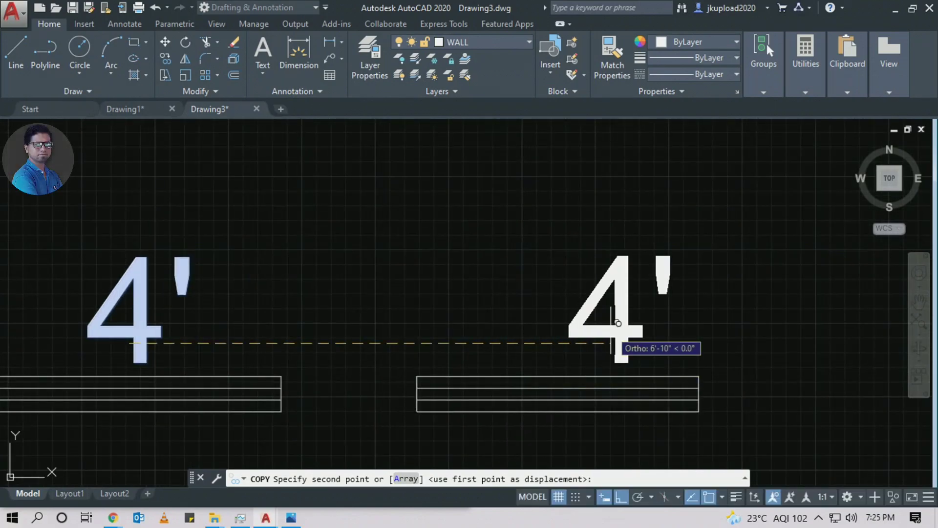
pyautogui.click(574, 318)
pyautogui.press('Return')
# Edit the copied label above the right window symbol to read 5'
pyautogui.write('ED')
pyautogui.press('Return')
pyautogui.click(589, 336)
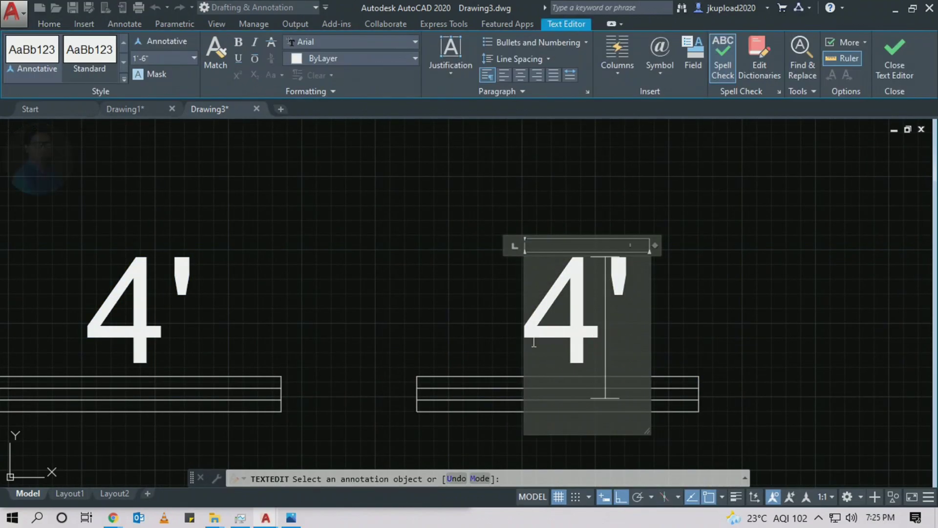
pyautogui.moveTo(606, 336); pyautogui.dragTo(424, 340)
pyautogui.write('5')
pyautogui.click(691, 336)
pyautogui.press('Escape')
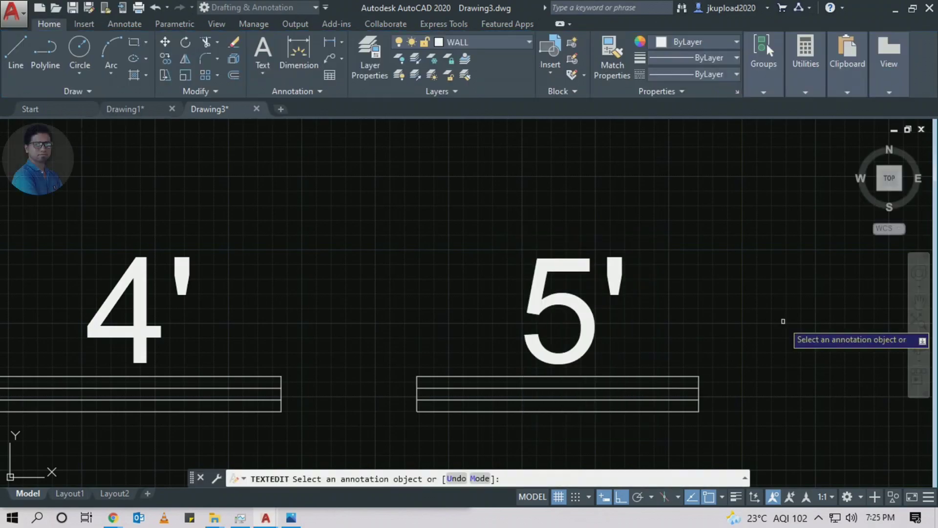
# Check the length of the window symbol under the 5' label with a temporary linear dimension placed below it, and delete the dimension
pyautogui.moveTo(659, 369); pyautogui.dragTo(609, 328, button='middle')
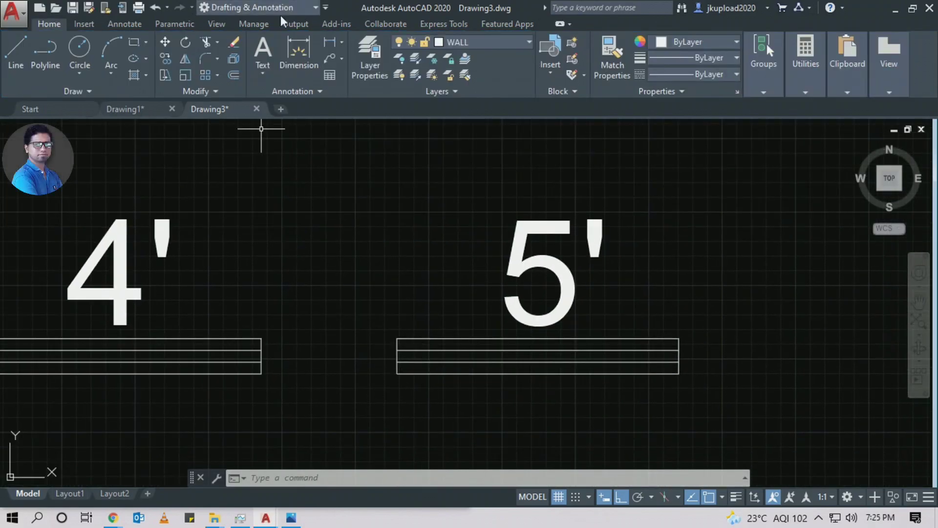
pyautogui.click(320, 40)
pyautogui.click(397, 338)
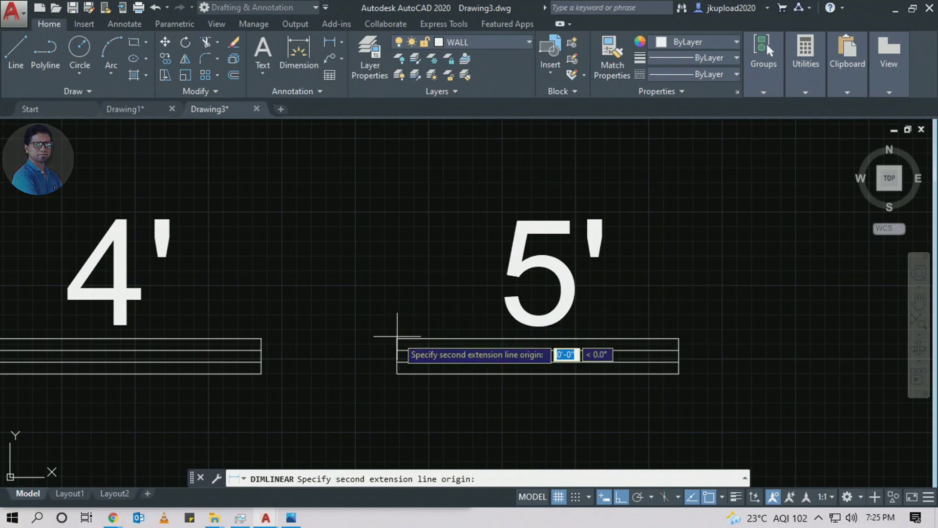
pyautogui.click(678, 339)
pyautogui.click(679, 298)
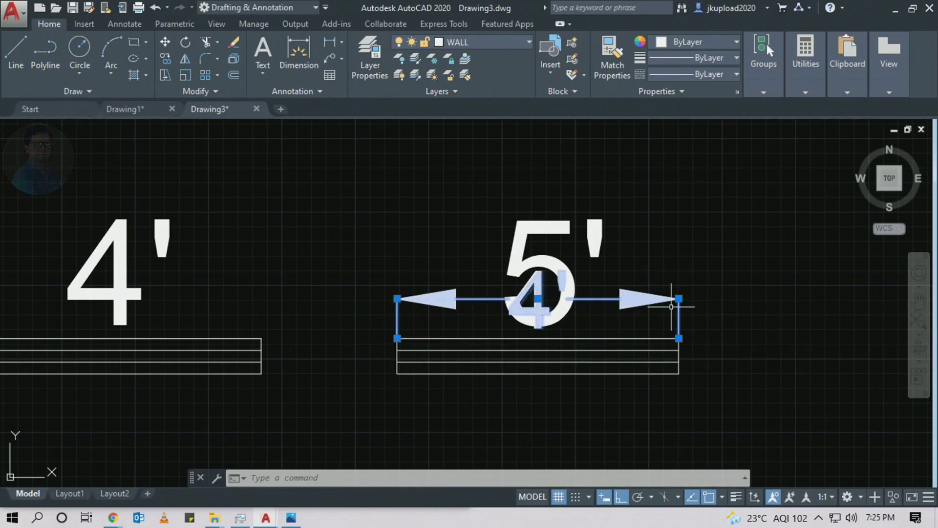
pyautogui.click(679, 298)
pyautogui.click(679, 412)
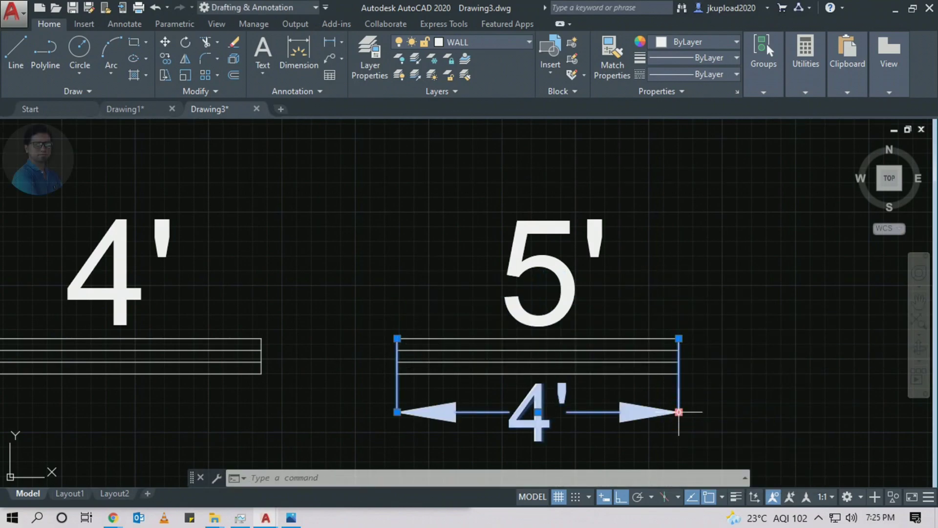
pyautogui.press('Escape')
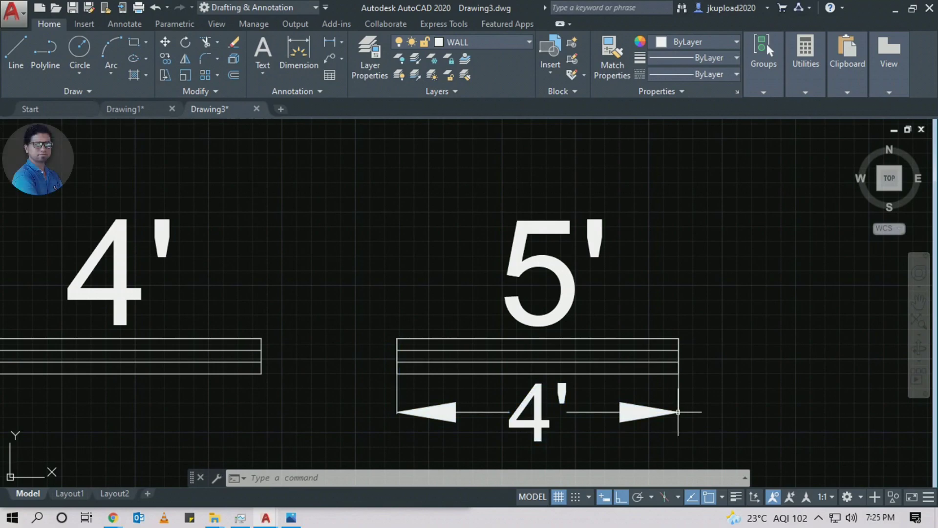
pyautogui.click(609, 418)
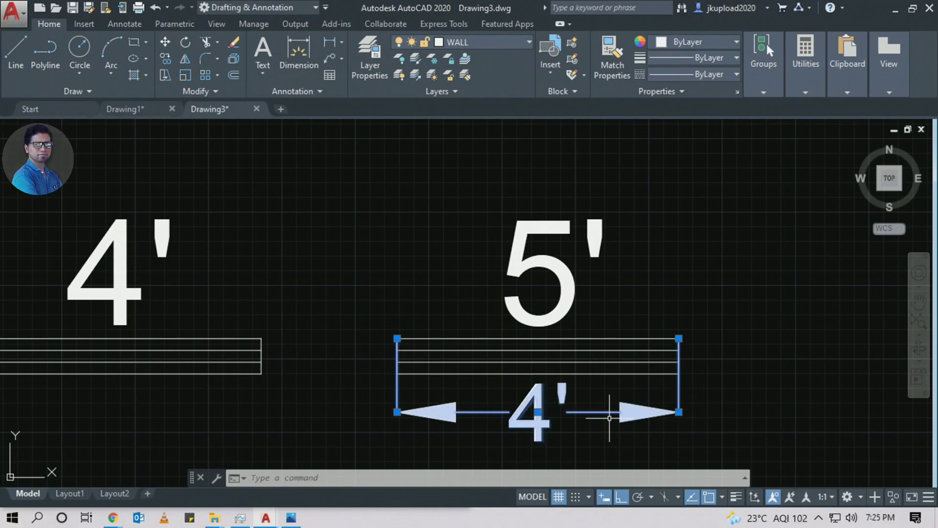
pyautogui.press('Delete')
# Stretch the right end of the window symbol under the 5' label outward so the symbol is 5' long
pyautogui.moveTo(604, 418); pyautogui.dragTo(560, 415, button='middle')
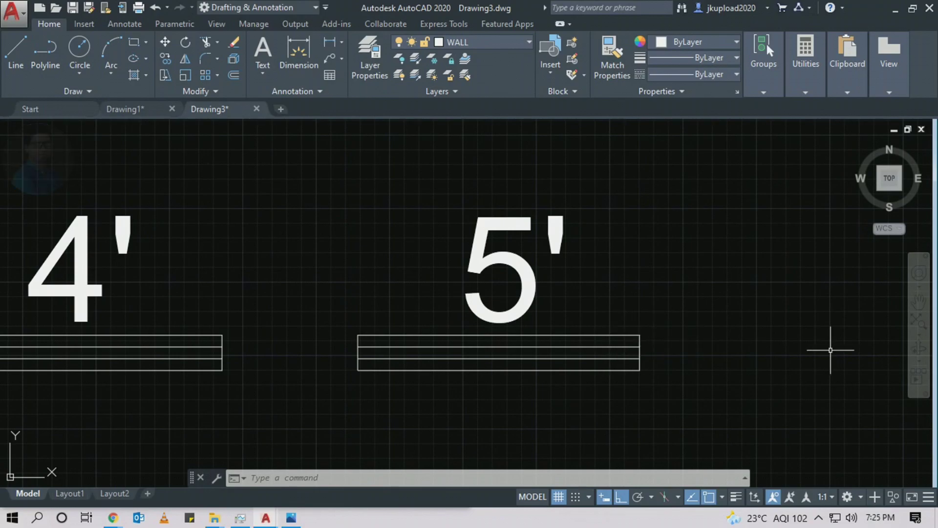
pyautogui.click(694, 306)
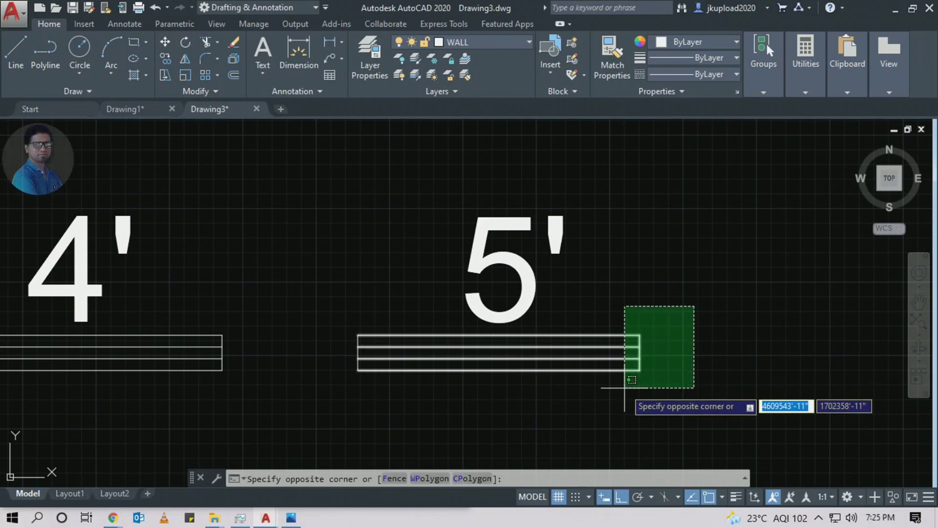
pyautogui.click(711, 358)
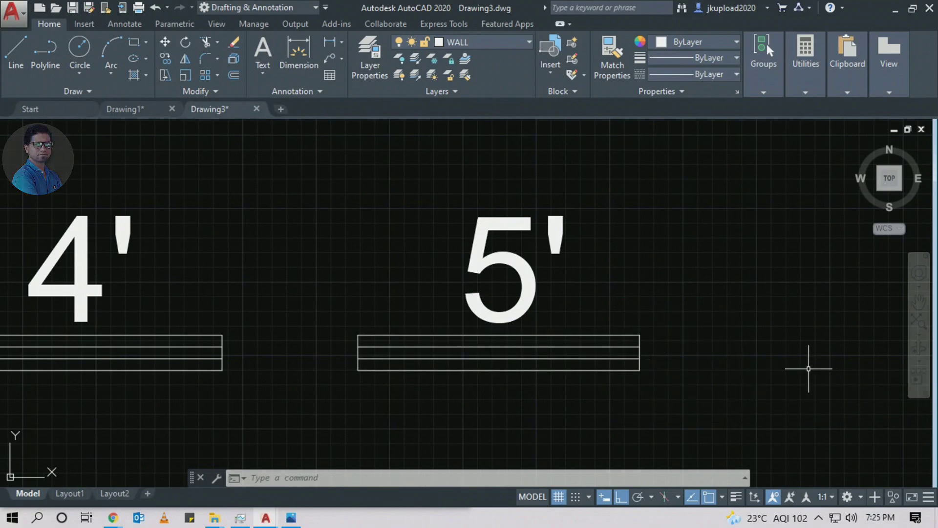
pyautogui.press('Return')
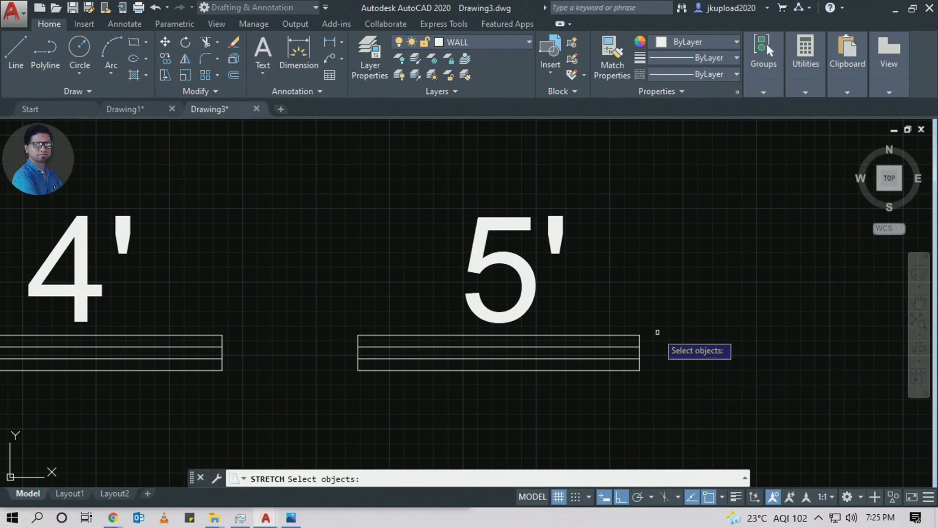
pyautogui.click(679, 318)
pyautogui.click(616, 393)
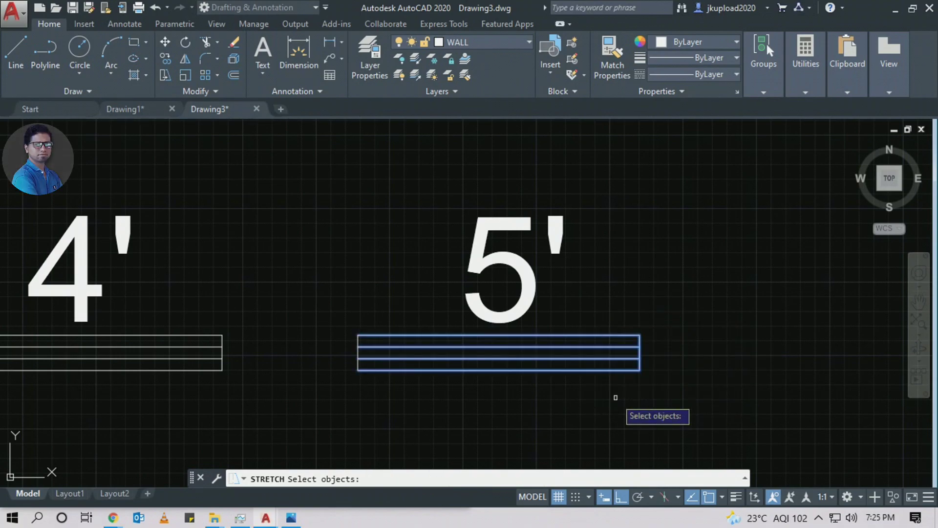
pyautogui.press('Return')
pyautogui.click(599, 410)
pyautogui.moveTo(628, 411); pyautogui.dragTo(455, 394, button='middle')
pyautogui.write('8')
pyautogui.press('Return')
# Measure the stretched window symbol's length with a linear dimension, without placing it
pyautogui.moveTo(570, 408); pyautogui.dragTo(563, 366, button='middle')
pyautogui.write('dli')
pyautogui.press('Return')
pyautogui.click(214, 357)
pyautogui.click(567, 357)
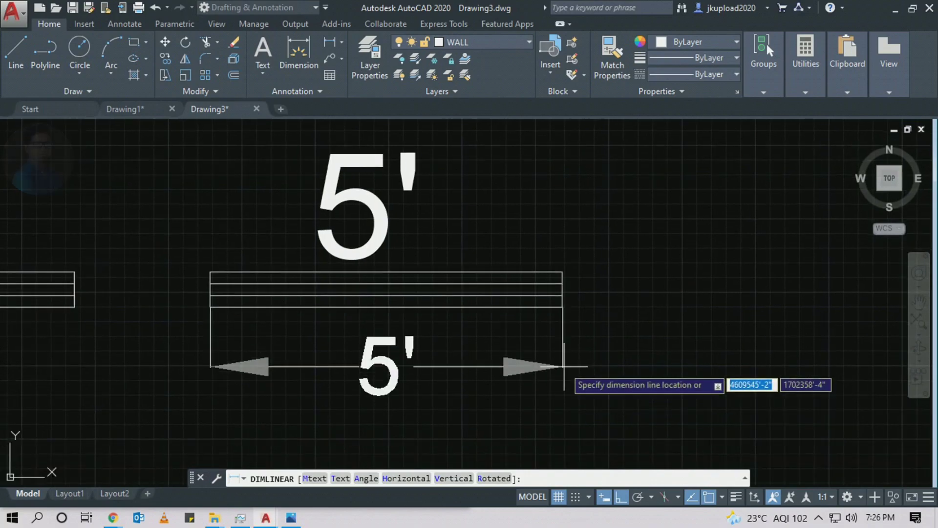
pyautogui.press('Escape')
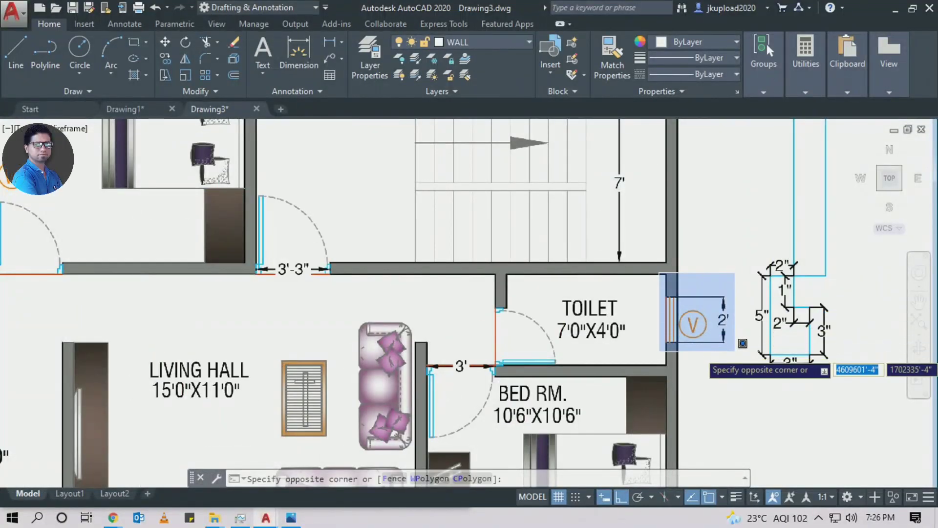
# Copy the 4' window symbol together with its label horizontally to the left of the original
pyautogui.scroll(4, 736, 349)
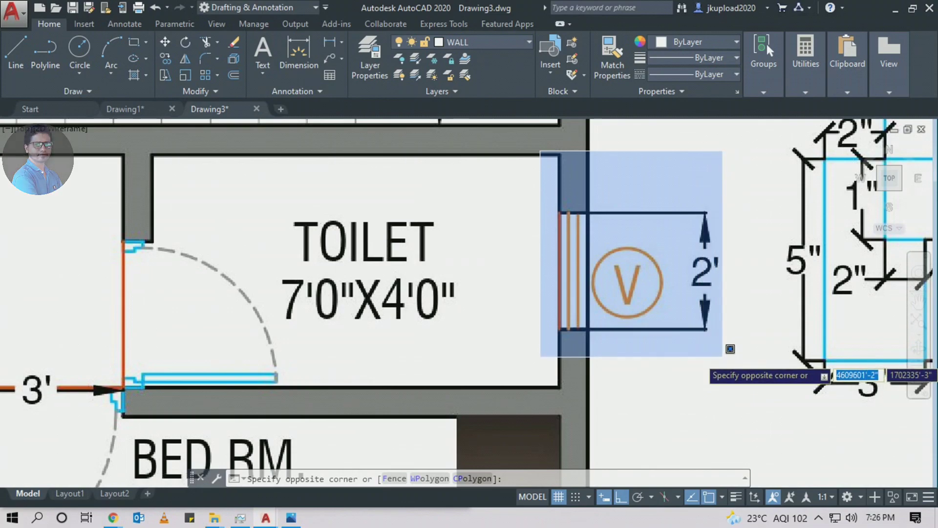
pyautogui.click(727, 347)
pyautogui.scroll(-8, 586, 303)
pyautogui.moveTo(371, 283); pyautogui.dragTo(341, 279, button='middle')
pyautogui.scroll(8, 436, 235)
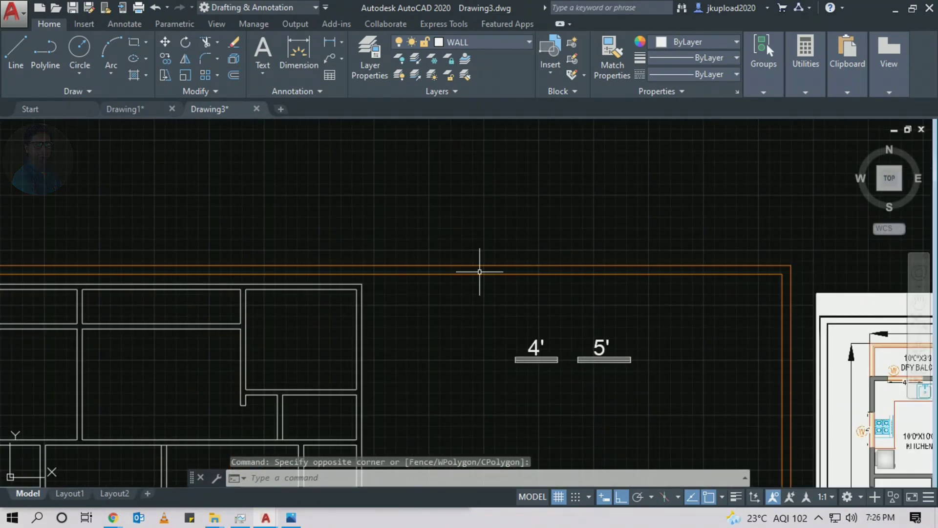
pyautogui.click(553, 291)
pyautogui.click(345, 385)
pyautogui.write('c')
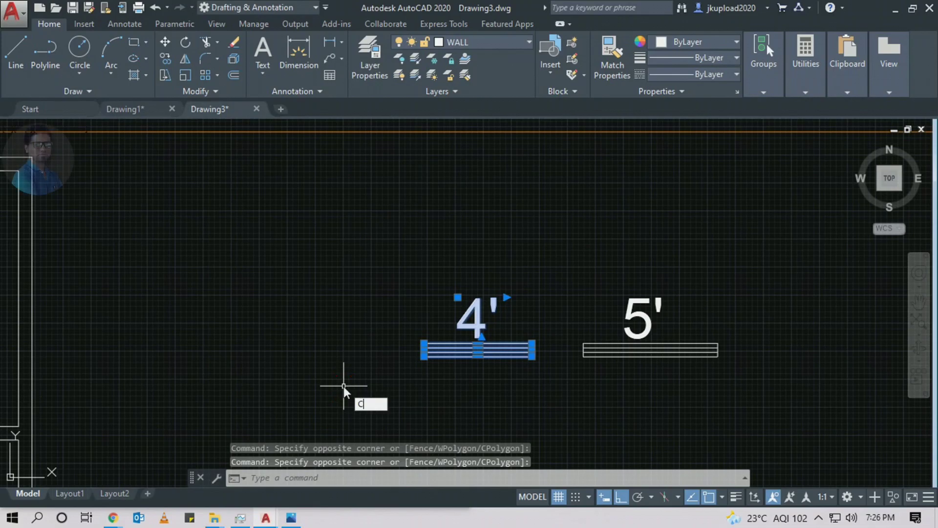
pyautogui.write('o')
pyautogui.press('Return')
pyautogui.click(341, 383)
pyautogui.click(190, 383)
pyautogui.press('Escape')
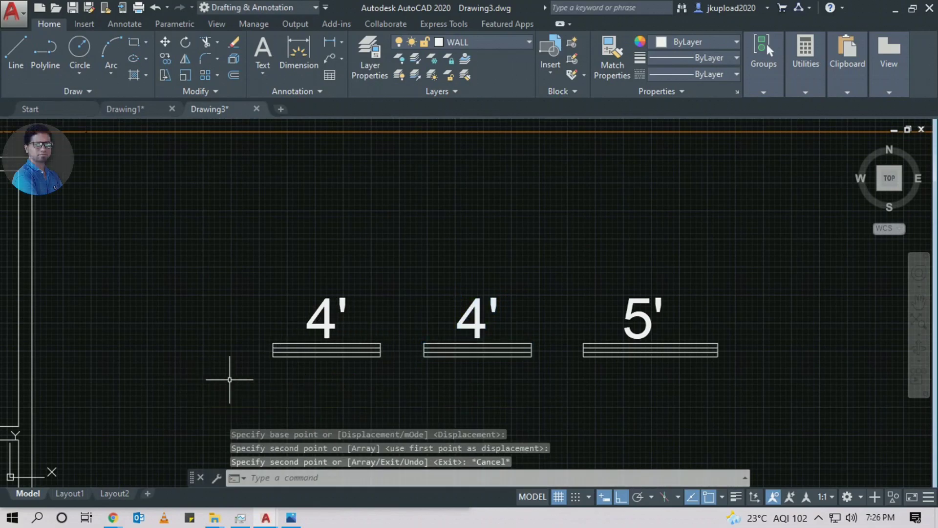
# Edit the label above the leftmost window symbol to read 2'
pyautogui.scroll(4, 264, 357)
pyautogui.write('e')
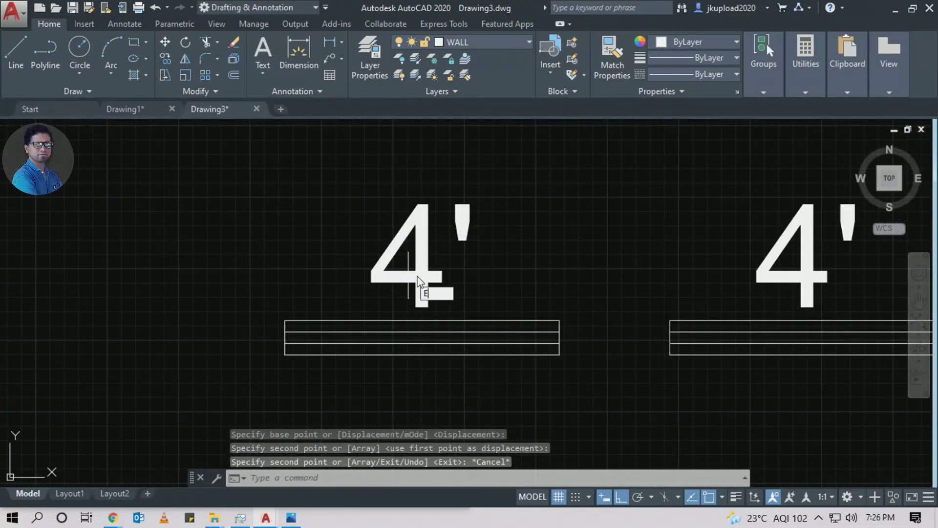
pyautogui.write('d')
pyautogui.press('Return')
pyautogui.click(415, 274)
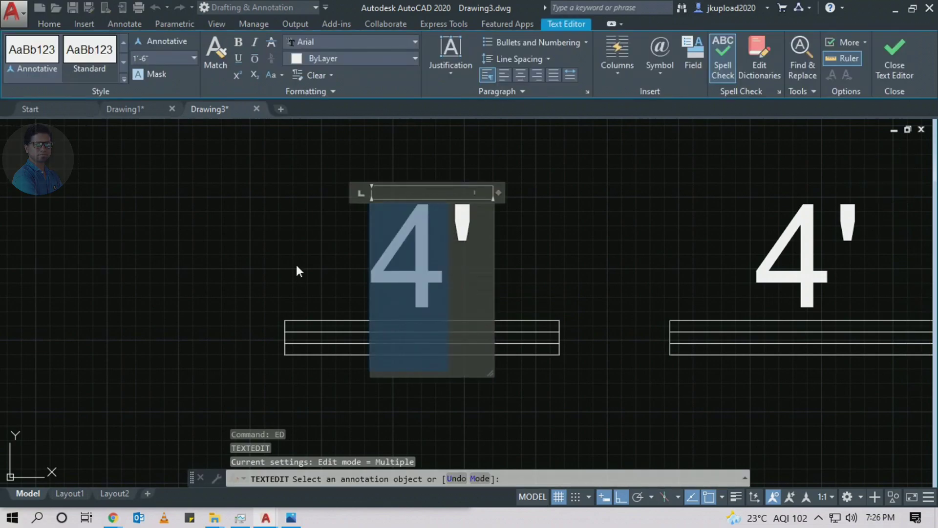
pyautogui.write('2')
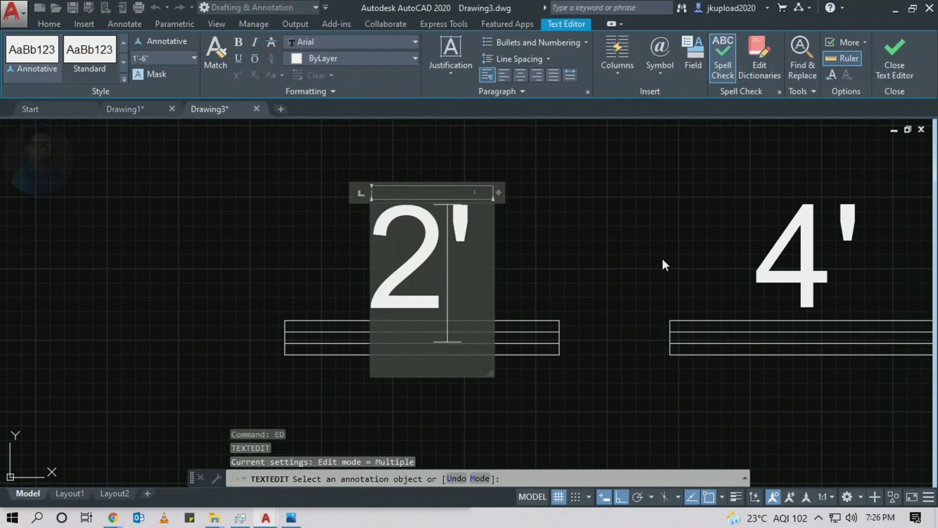
pyautogui.click(662, 259)
pyautogui.press('Escape')
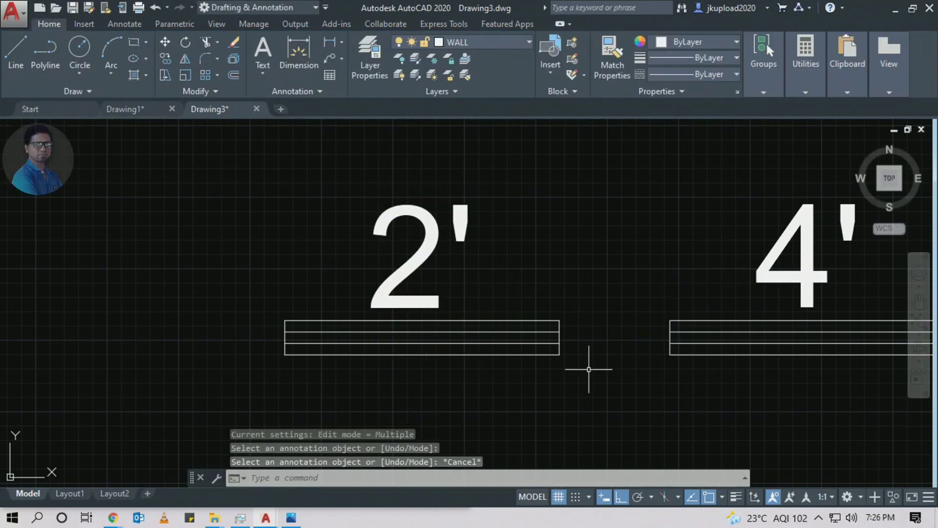
# Stretch the right end of the window symbol under the 2' label inward by 2'
pyautogui.moveTo(578, 364); pyautogui.dragTo(631, 322, button='middle')
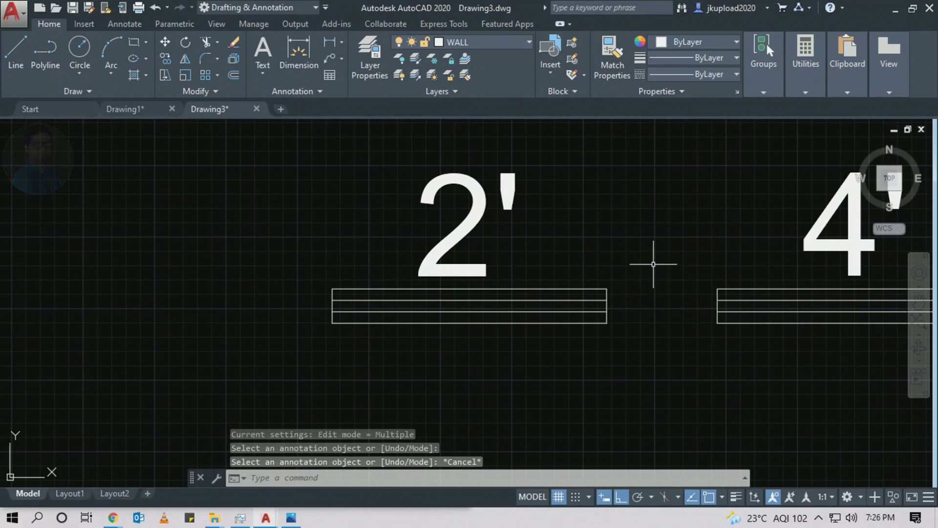
pyautogui.press('Return')
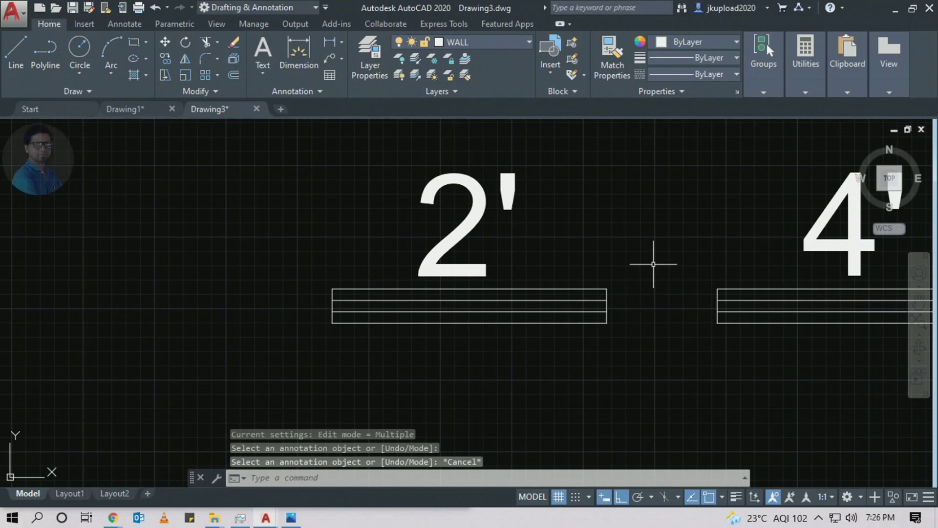
pyautogui.click(670, 242)
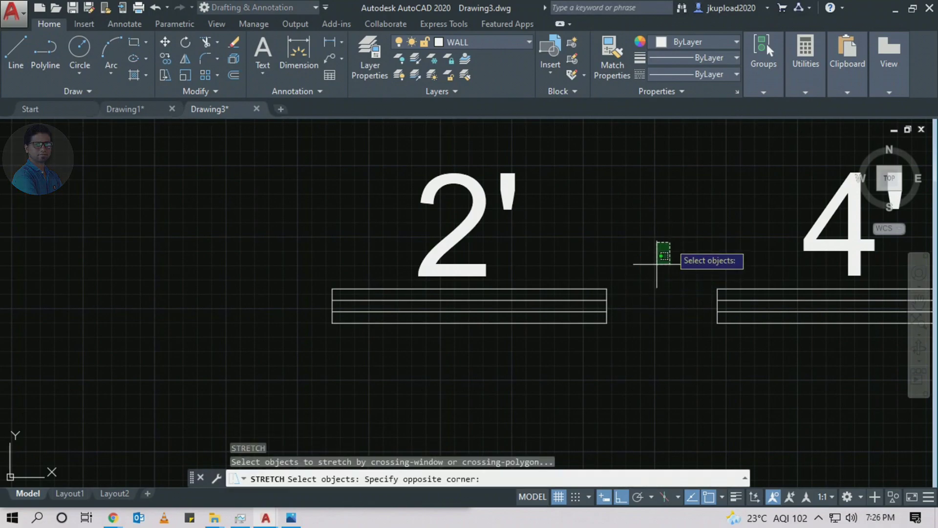
pyautogui.click(596, 360)
pyautogui.press('Return')
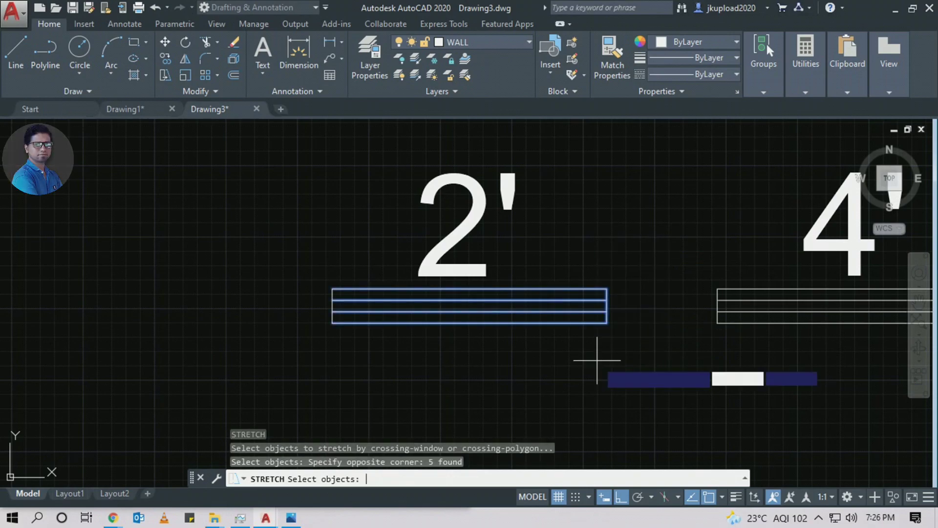
pyautogui.click(596, 360)
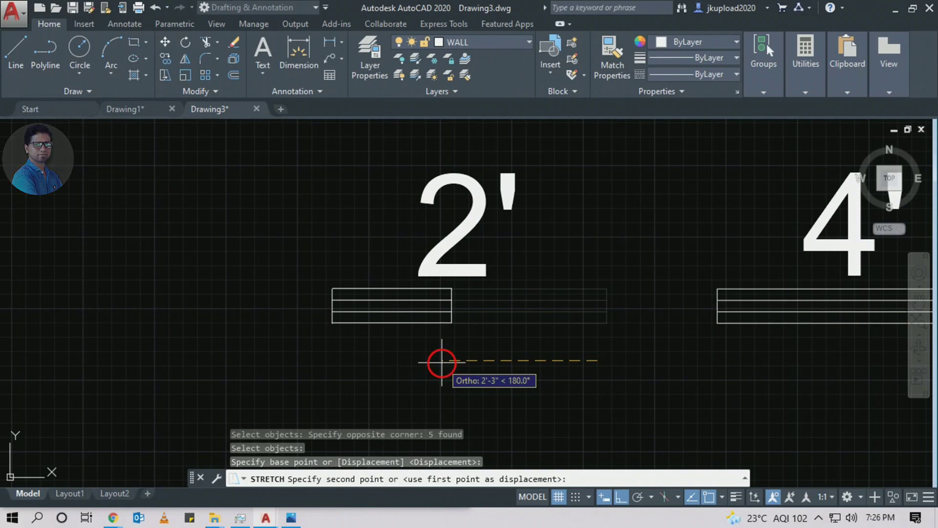
pyautogui.write('2')
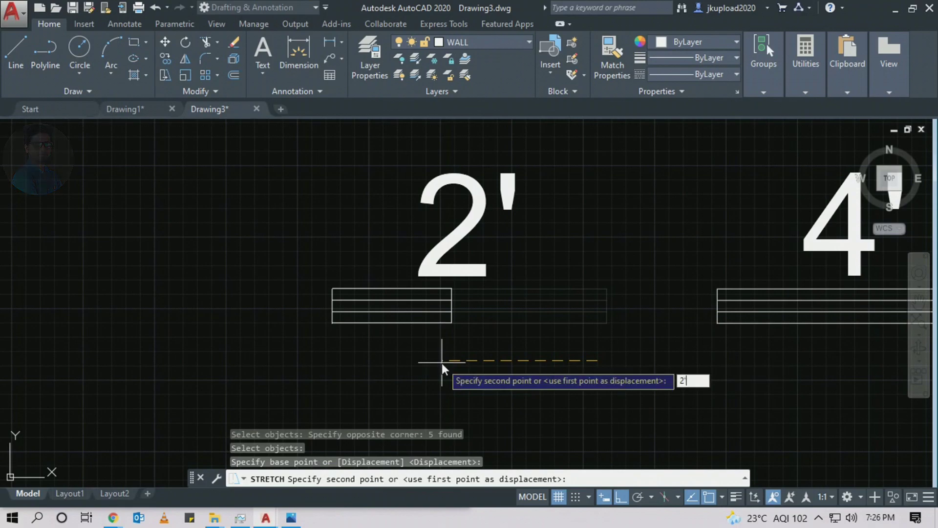
pyautogui.press('Return')
# Move the 2' label left so it sits centred above the shortened window symbol
pyautogui.click(553, 206)
pyautogui.click(382, 255)
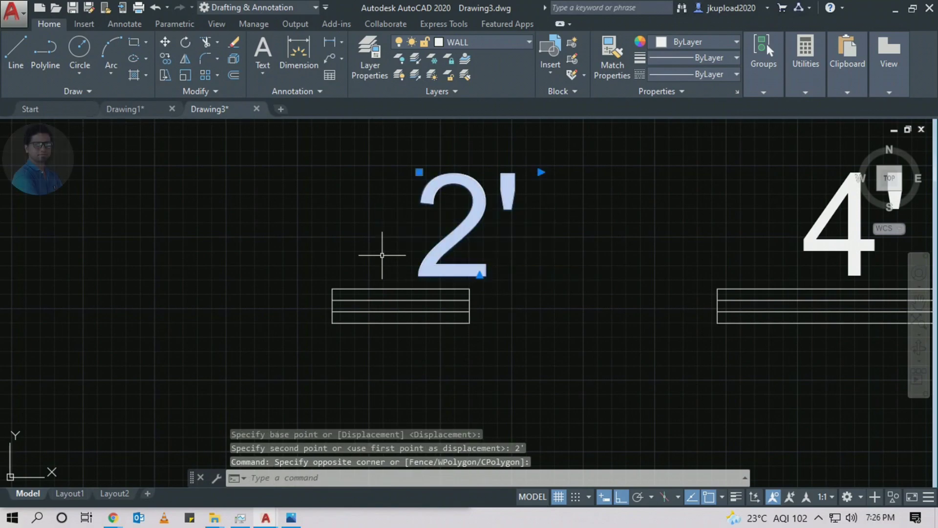
pyautogui.write('m')
pyautogui.press('Return')
pyautogui.click(550, 340)
pyautogui.scroll(-4, 549, 268)
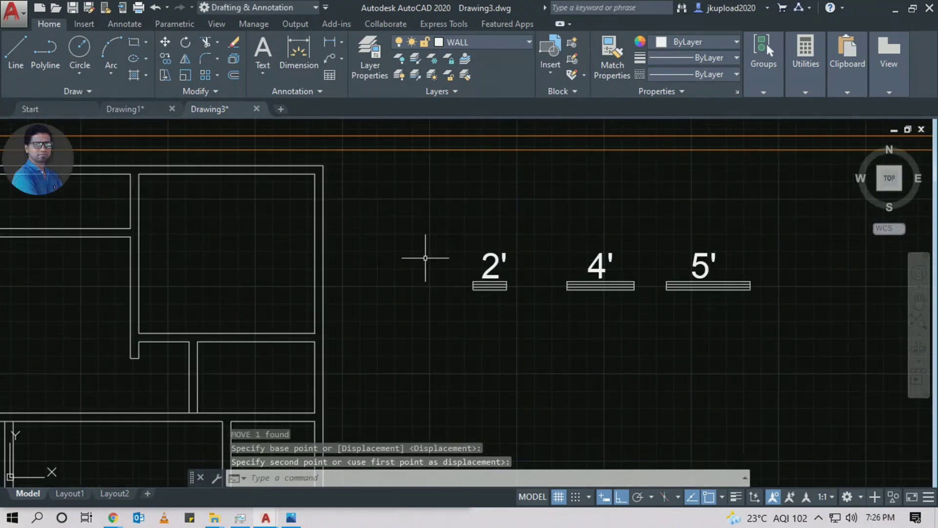
# Move the 2' window symbol together with its label horizontally closer to the 4' window symbol
pyautogui.scroll(4, 542, 198)
pyautogui.click(542, 197)
pyautogui.click(518, 196)
pyautogui.click(324, 335)
pyautogui.write('m')
pyautogui.press('Return')
pyautogui.click(496, 289)
pyautogui.click(599, 289)
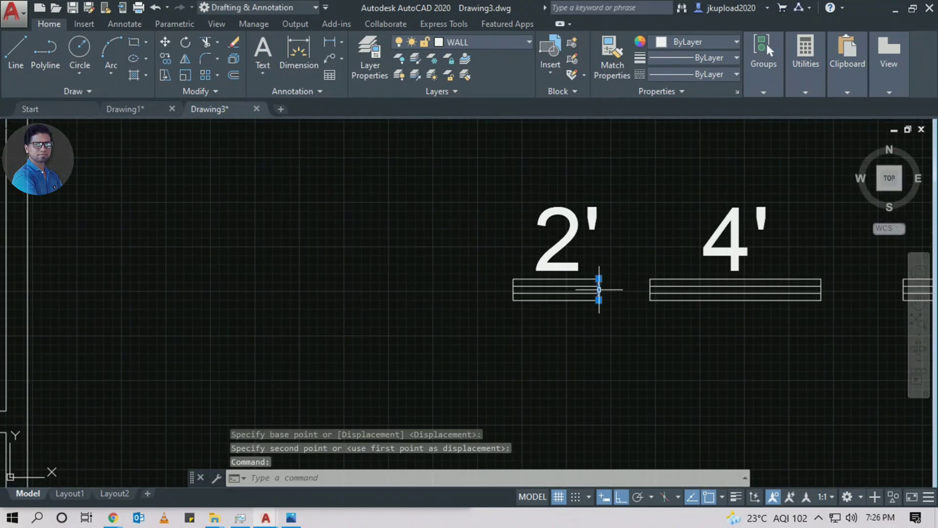
pyautogui.press('Escape')
pyautogui.scroll(-2, 539, 245)
pyautogui.moveTo(718, 300); pyautogui.dragTo(574, 318, button='middle')
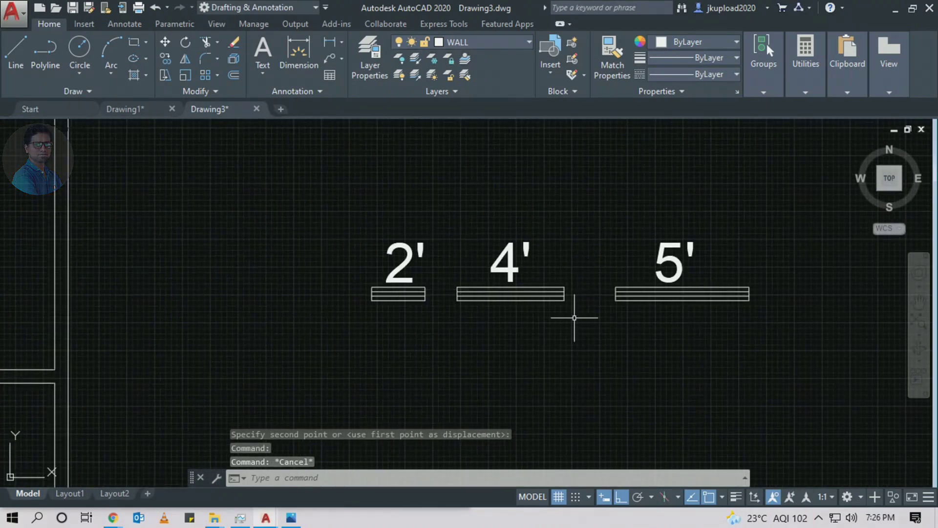
# Assign all three window symbols and their labels to the WINDOW layer and clear the selection
pyautogui.click(773, 204)
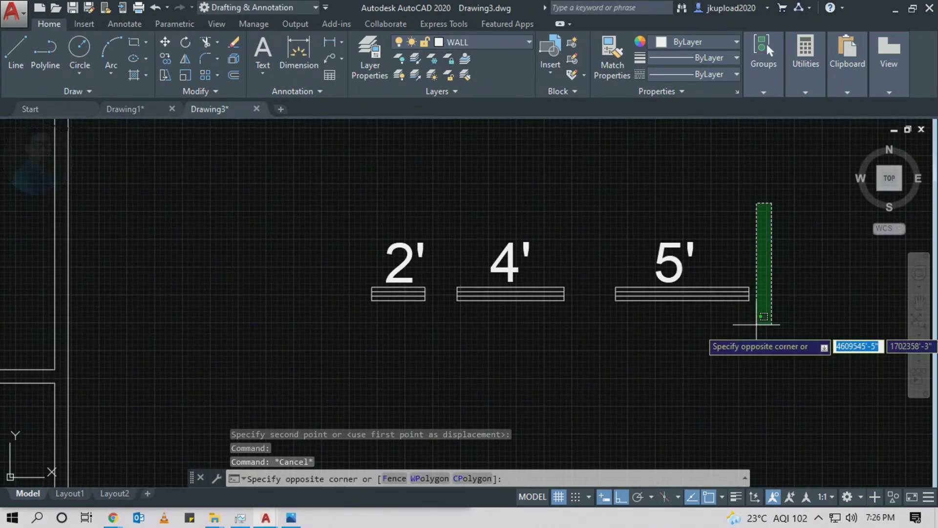
pyautogui.click(317, 324)
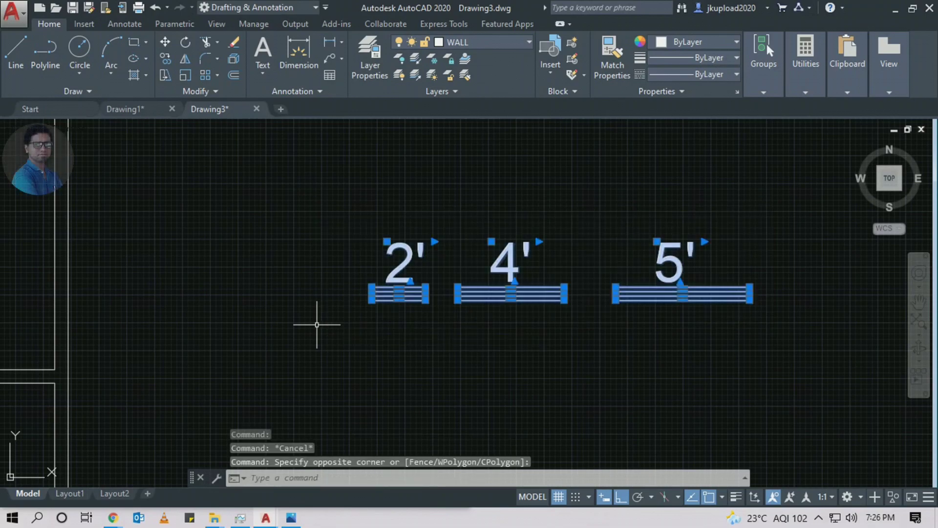
pyautogui.click(459, 43)
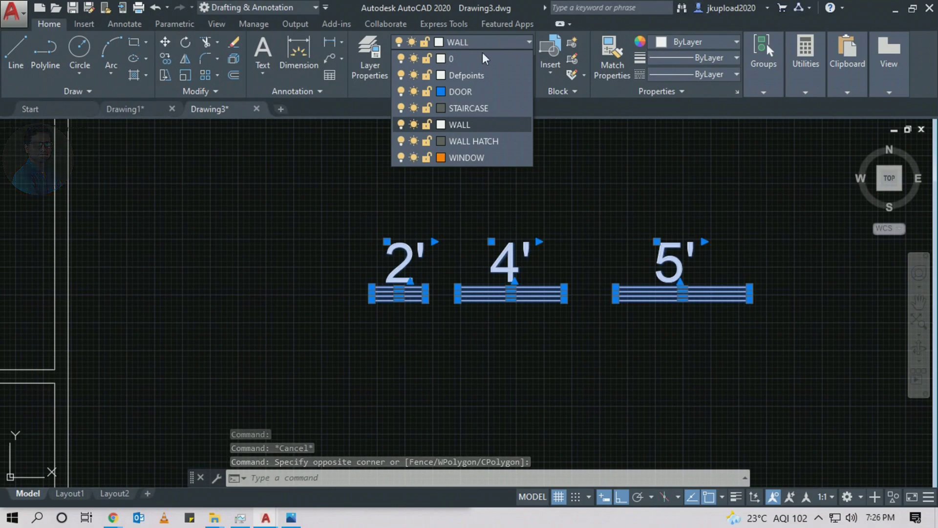
pyautogui.click(439, 158)
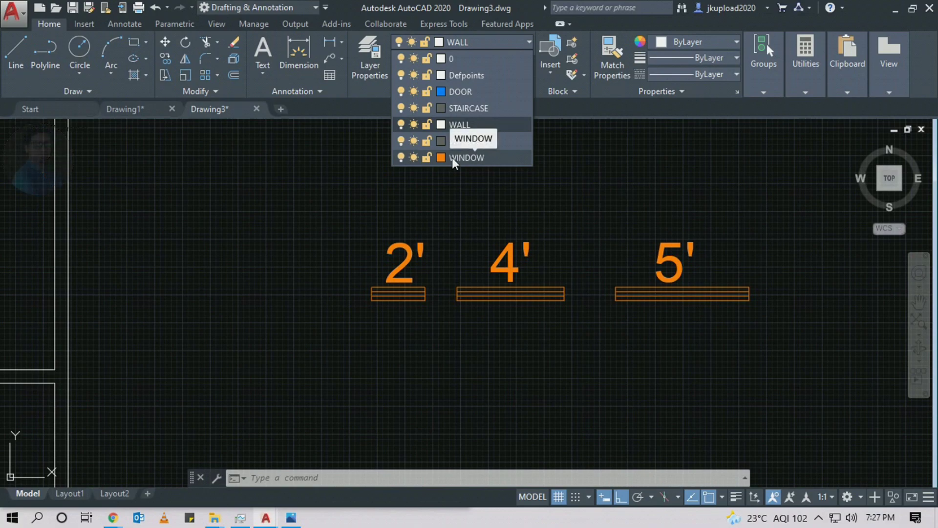
pyautogui.click(452, 158)
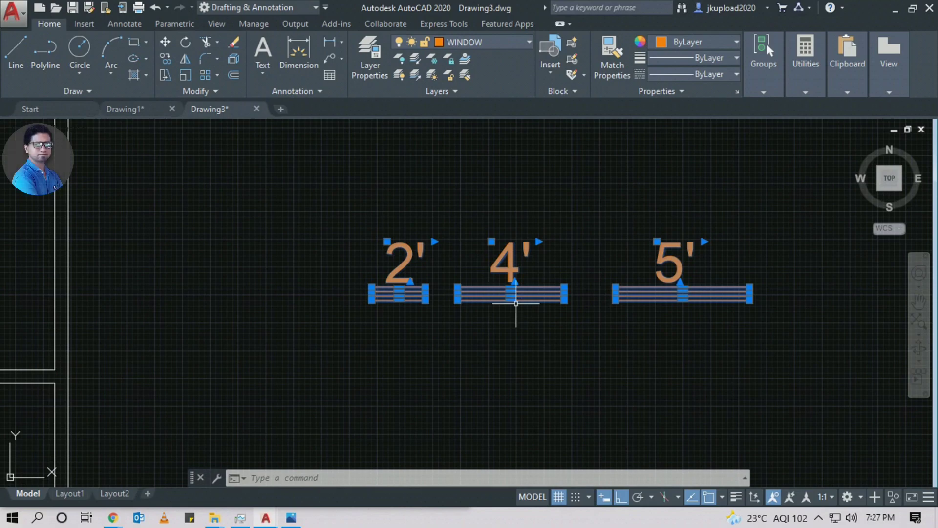
pyautogui.click(521, 318)
pyautogui.press('Escape')
# Examine the 3' door between the living hall and the bedroom in the reference floor plan
pyautogui.moveTo(410, 316)
pyautogui.mouseDown(button='middle')
pyautogui.moveTo(484, 266)
pyautogui.moveTo(474, 262)
pyautogui.moveTo(446, 287)
pyautogui.moveTo(515, 300)
pyautogui.moveTo(352, 293)
pyautogui.mouseUp(button='middle')
pyautogui.scroll(-6, 446, 287)
pyautogui.scroll(2, 482, 293)
pyautogui.scroll(3, 381, 269)
pyautogui.scroll(-5, 382, 269)
pyautogui.scroll(5, 440, 274)
pyautogui.scroll(-5, 728, 326)
pyautogui.scroll(8, 728, 327)
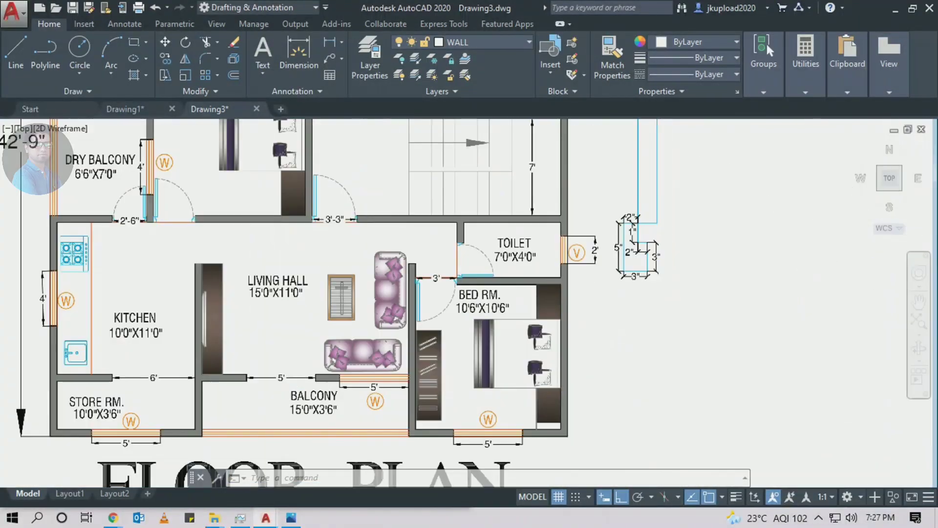
pyautogui.scroll(3, 610, 210)
pyautogui.scroll(-5, 606, 215)
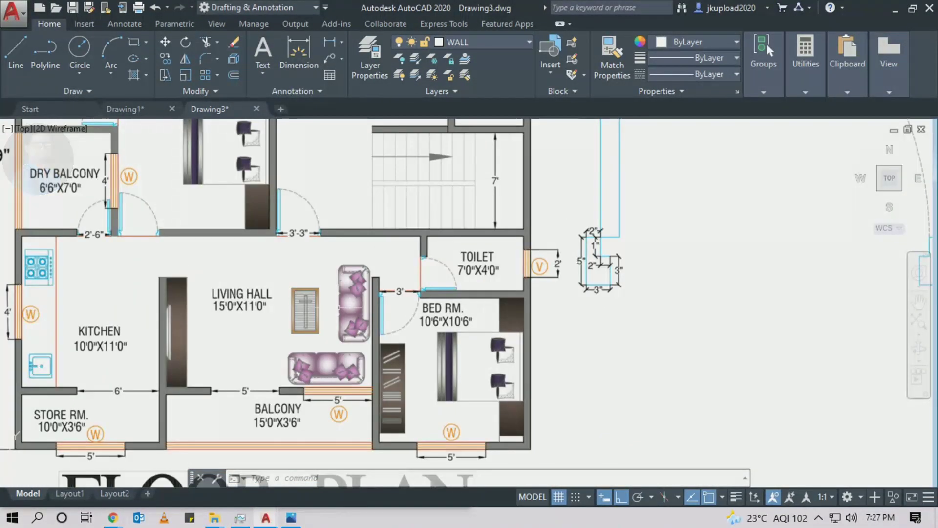
pyautogui.scroll(4, 491, 276)
pyautogui.click(418, 184)
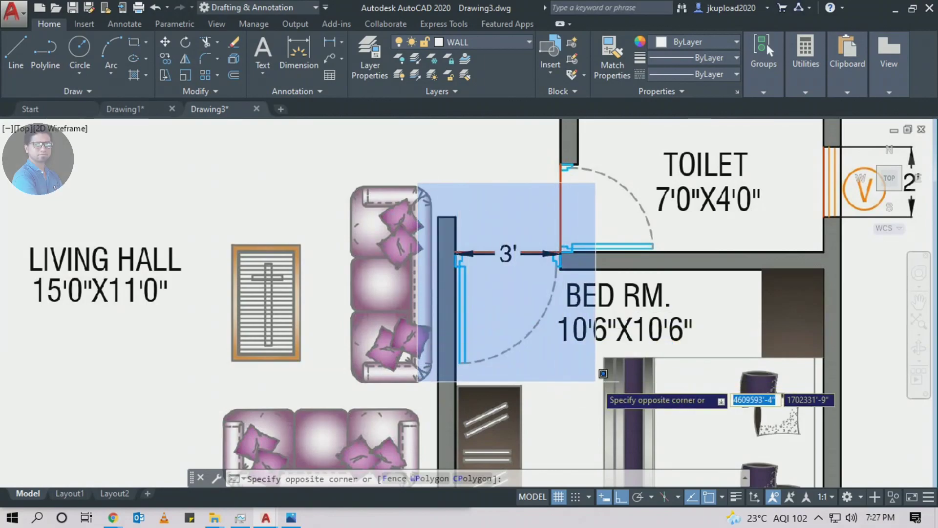
pyautogui.click(604, 382)
# Examine the frame shape at the jambs of the 3' bedroom door in the reference floor plan
pyautogui.scroll(-5, 471, 320)
pyautogui.scroll(3, 471, 320)
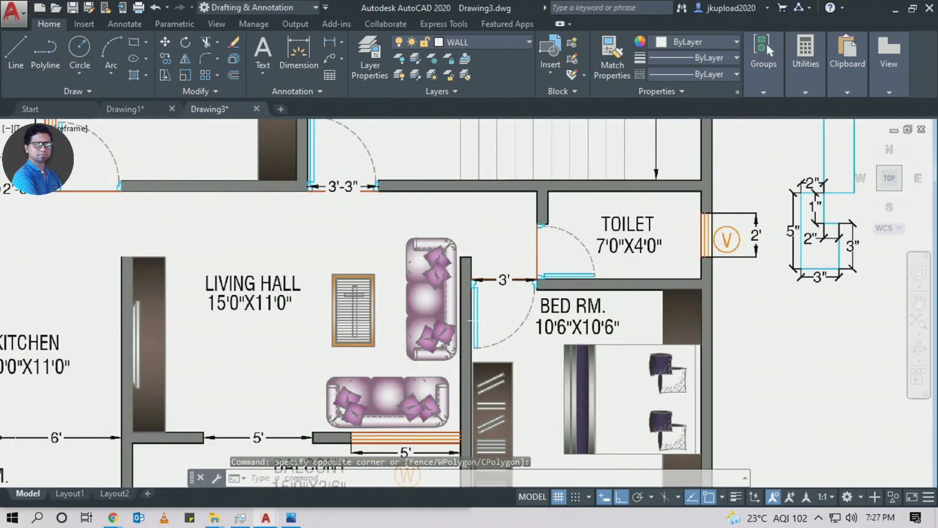
pyautogui.scroll(5, 471, 320)
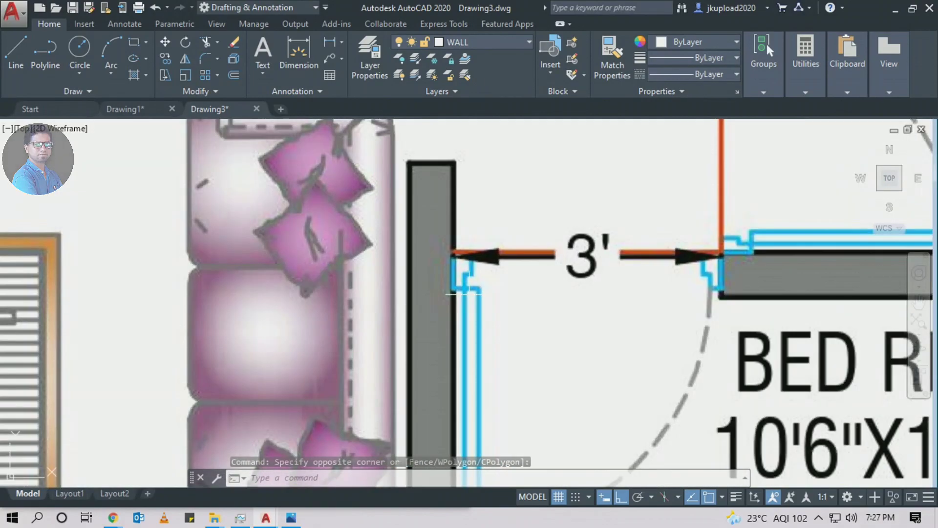
pyautogui.scroll(2, 452, 292)
pyautogui.click(428, 208)
pyautogui.scroll(1, 479, 292)
pyautogui.click(489, 309)
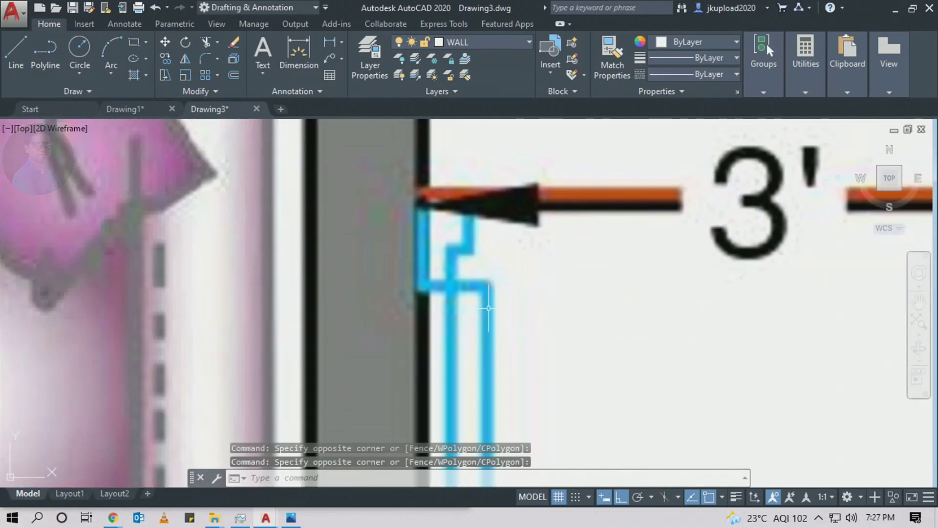
pyautogui.scroll(-2, 489, 308)
pyautogui.click(675, 261)
pyautogui.scroll(-1, 633, 335)
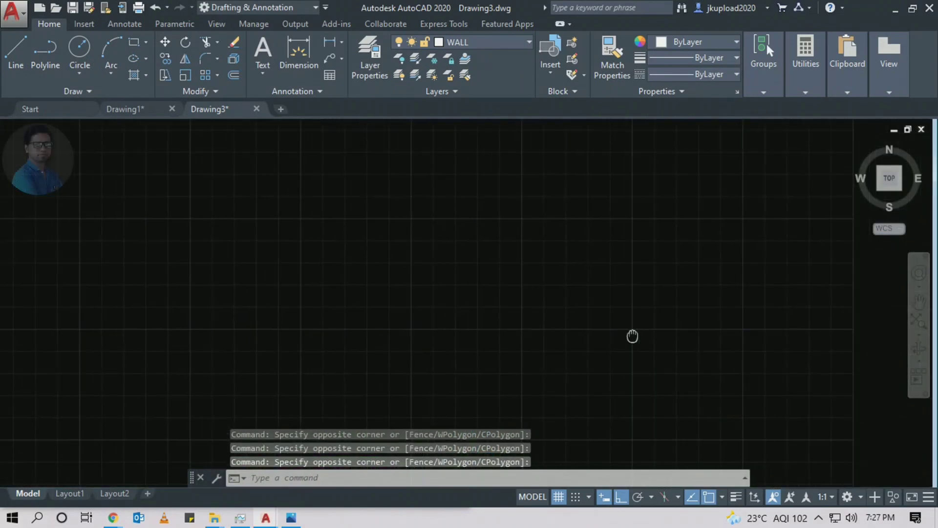
pyautogui.scroll(-1, 654, 291)
pyautogui.click(653, 292)
pyautogui.moveTo(640, 192); pyautogui.dragTo(627, 245, button='middle')
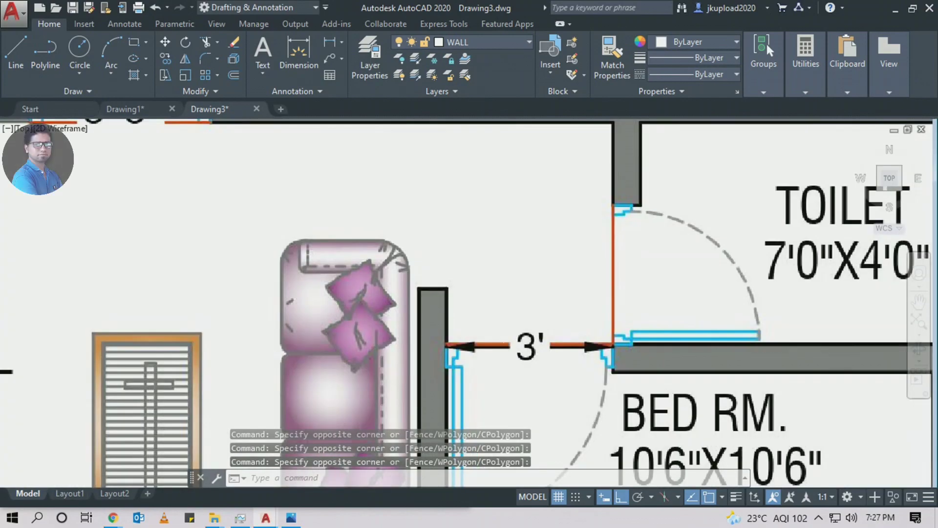
# Compare the marked widths of the bedroom, stair-side and dry balcony doors in the reference floor plan
pyautogui.click(501, 298)
pyautogui.click(565, 373)
pyautogui.scroll(-3, 565, 372)
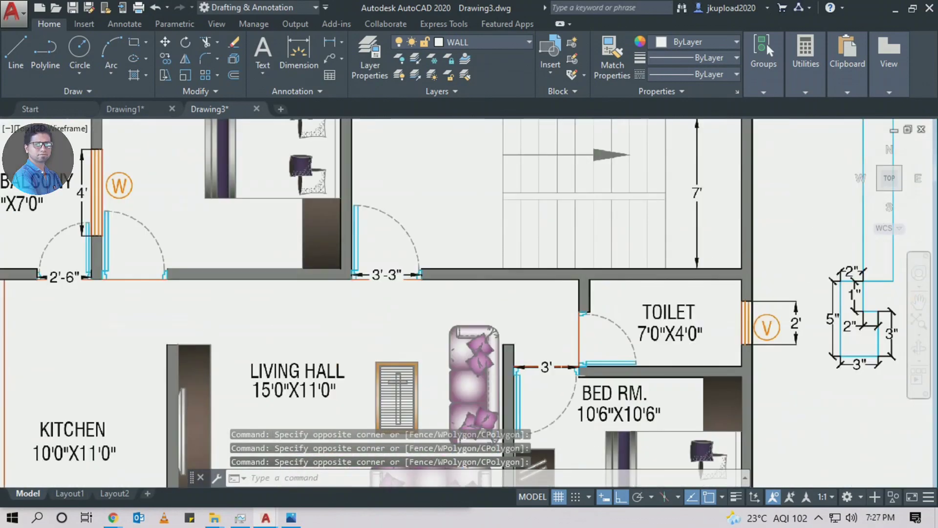
pyautogui.scroll(1, 343, 280)
pyautogui.click(372, 248)
pyautogui.click(444, 303)
pyautogui.moveTo(444, 303); pyautogui.dragTo(189, 286, button='middle')
pyautogui.click(155, 287)
pyautogui.click(220, 322)
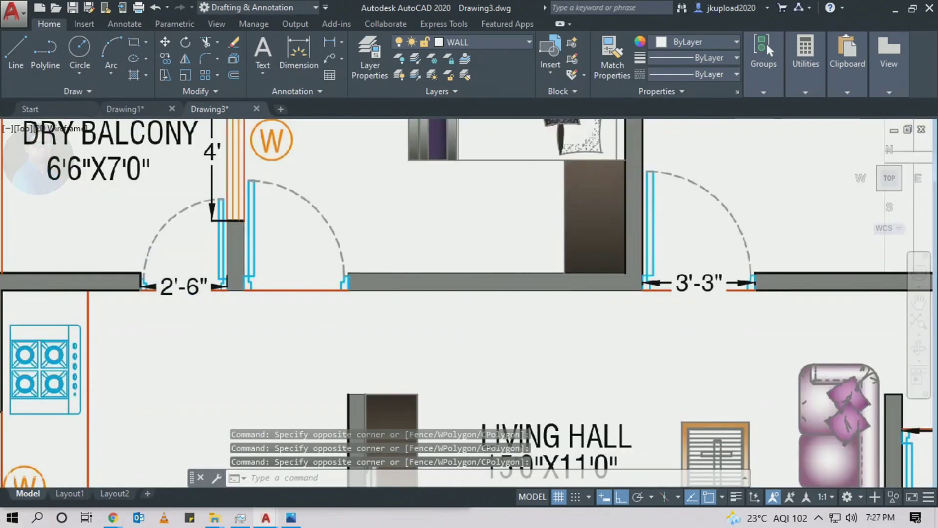
# Examine the dimensioned door frame profile beside the reference floor plan, including its steps and side lengths
pyautogui.scroll(-2, 240, 314)
pyautogui.scroll(-3, 562, 293)
pyautogui.scroll(3, 562, 293)
pyautogui.scroll(-3, 562, 293)
pyautogui.scroll(4, 562, 293)
pyautogui.scroll(4, 508, 338)
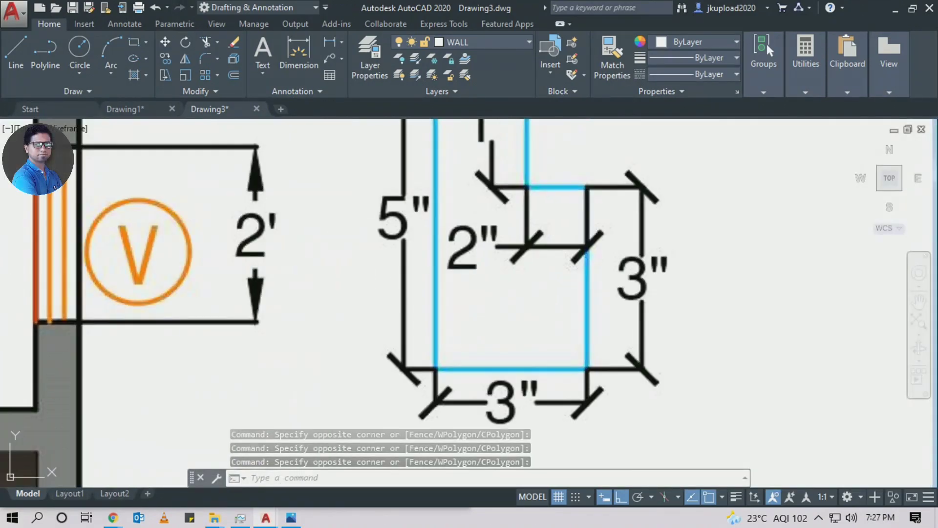
pyautogui.scroll(-2, 557, 338)
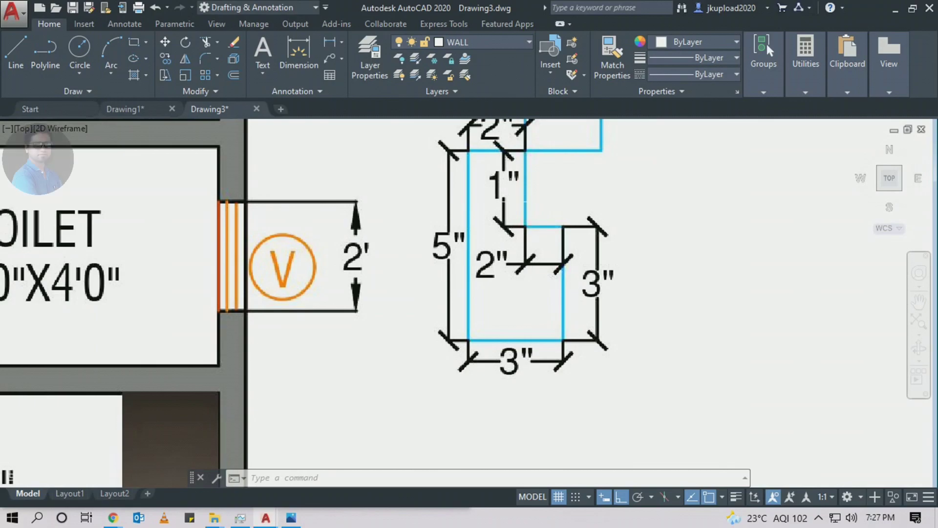
pyautogui.click(471, 154)
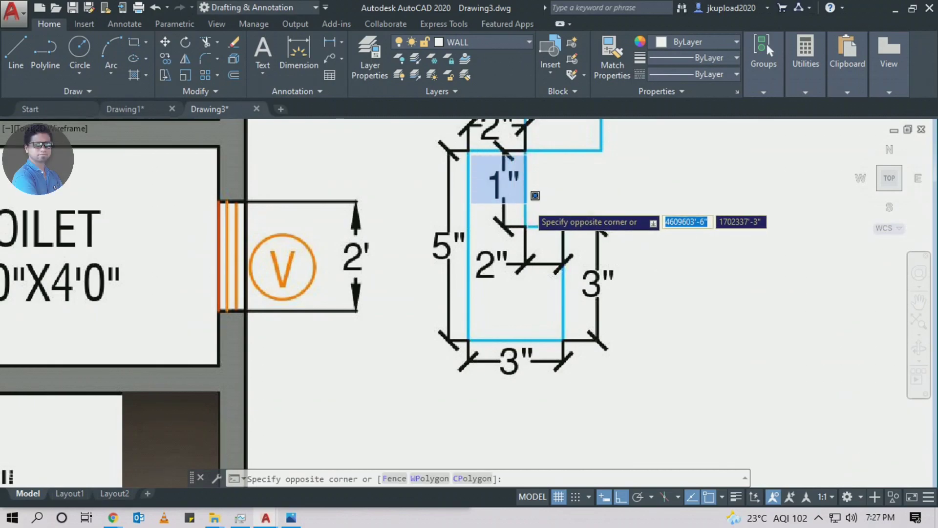
pyautogui.click(536, 195)
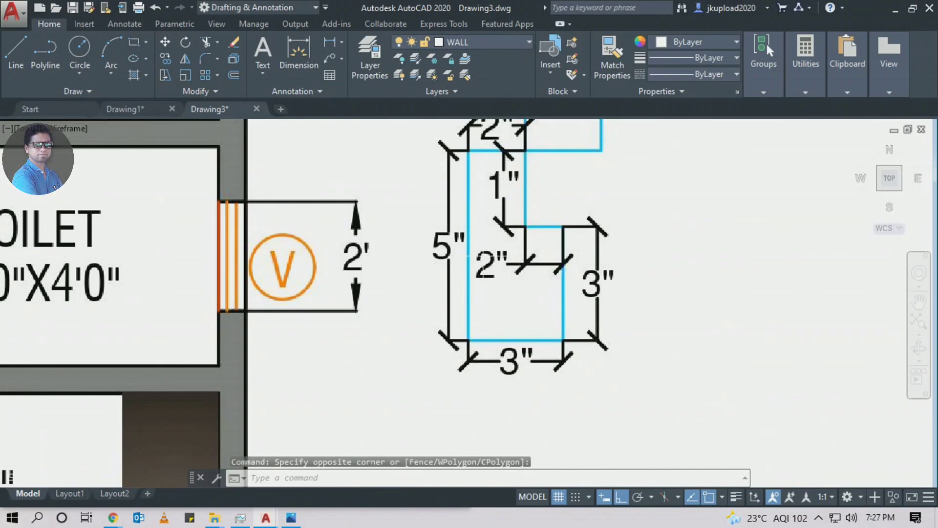
pyautogui.click(464, 236)
pyautogui.click(519, 287)
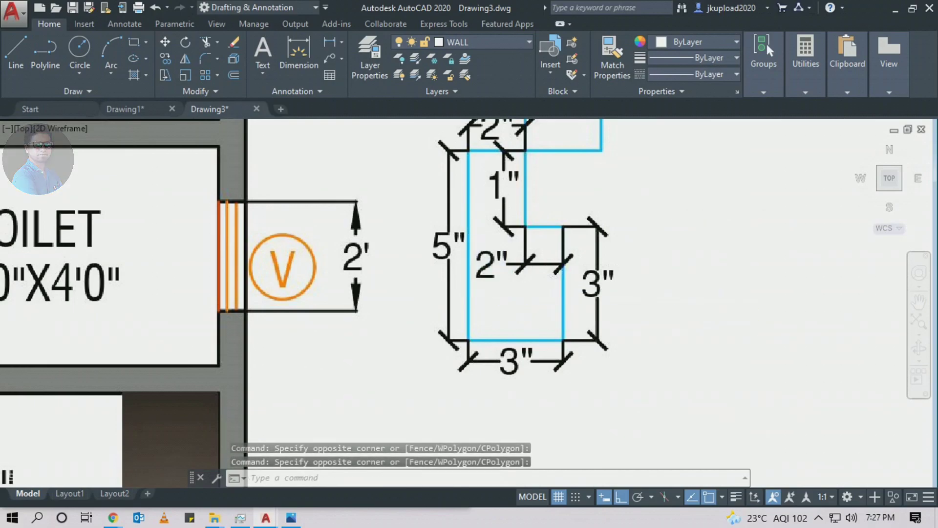
pyautogui.click(520, 215)
pyautogui.click(567, 232)
pyautogui.click(529, 209)
pyautogui.click(549, 184)
pyautogui.scroll(-10, 353, 282)
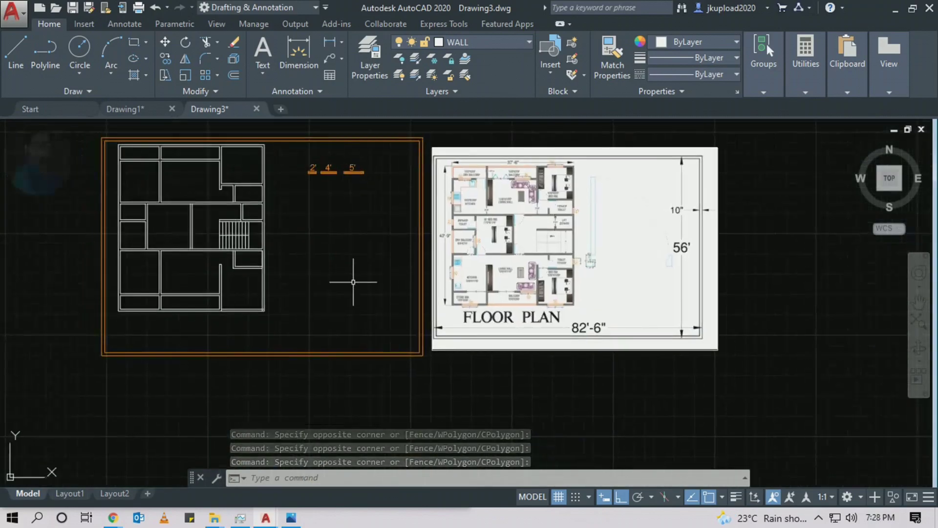
# Start the door frame profile as a polyline in the empty area beside the floor plan, 3" to the right and 3" up
pyautogui.write('pl')
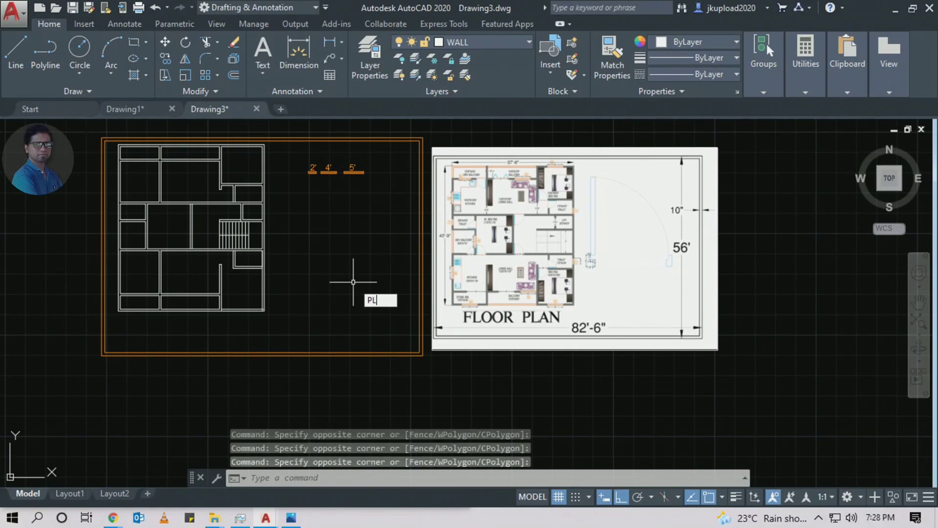
pyautogui.press('Return')
pyautogui.scroll(4, 367, 277)
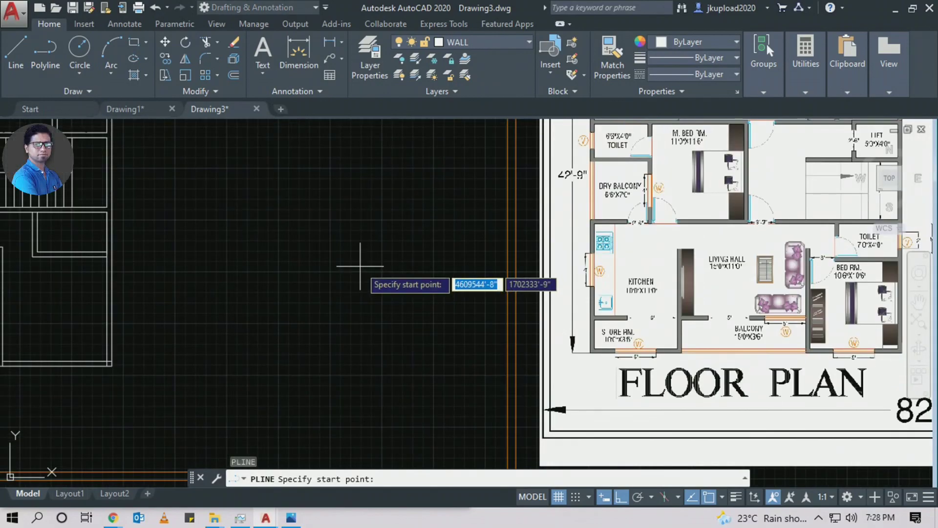
pyautogui.moveTo(360, 258); pyautogui.dragTo(368, 308, button='middle')
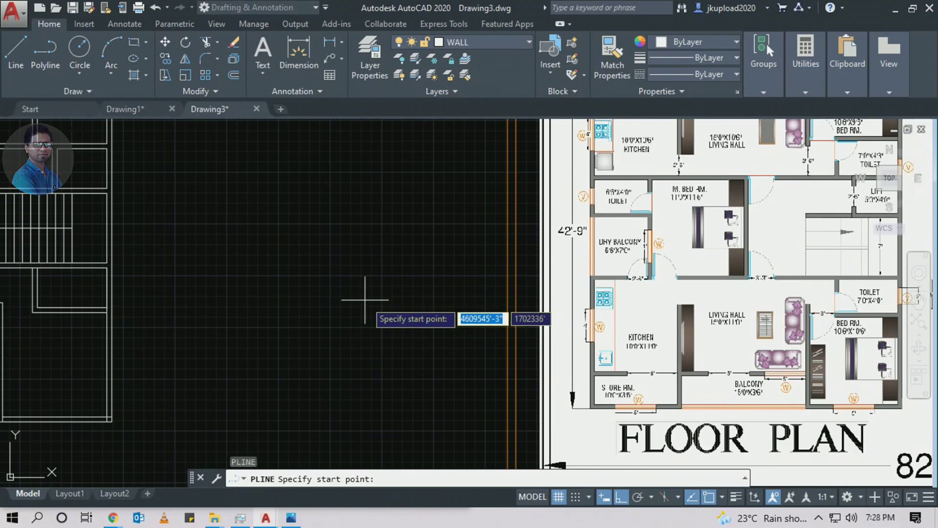
pyautogui.scroll(2, 360, 299)
pyautogui.click(356, 299)
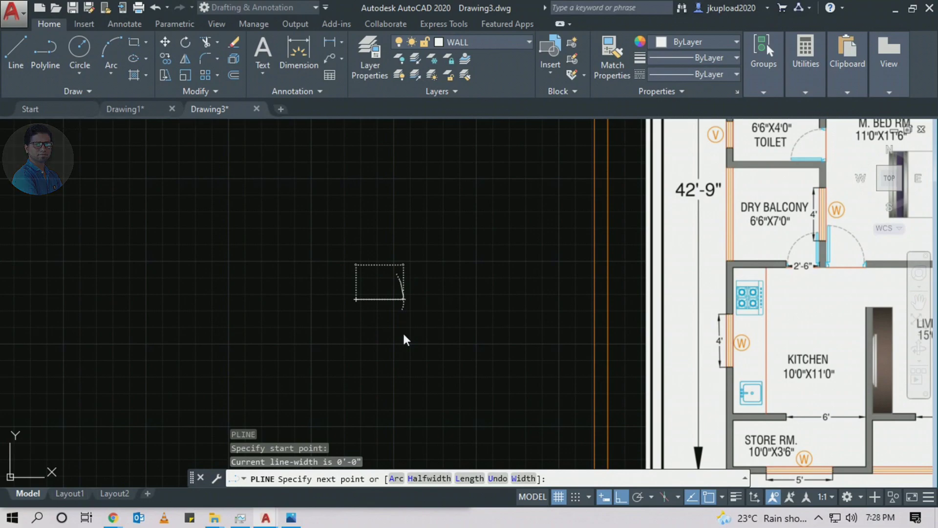
pyautogui.press('Return')
pyautogui.scroll(8, 374, 279)
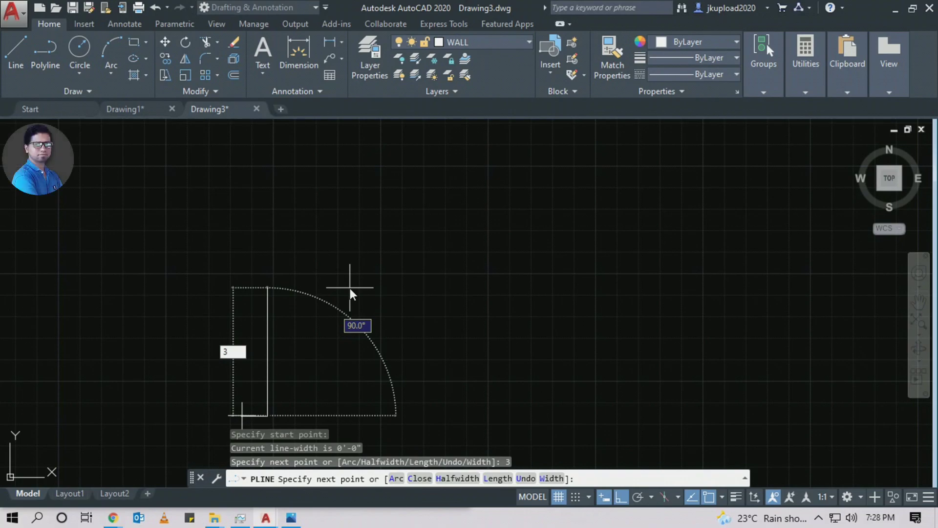
pyautogui.write('3')
pyautogui.press('Return')
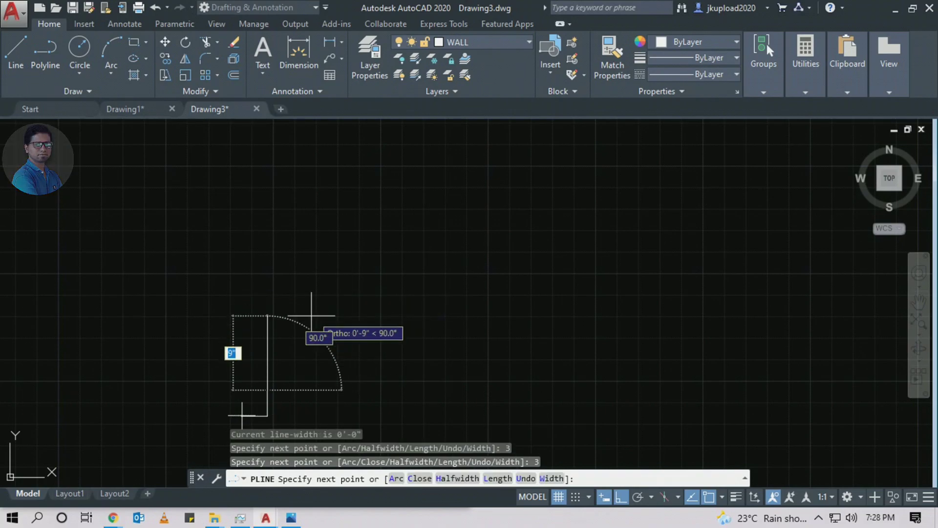
# Check the reference door frame profile for the dimensions of its remaining segments, keeping the polyline active
pyautogui.scroll(-3, 311, 316)
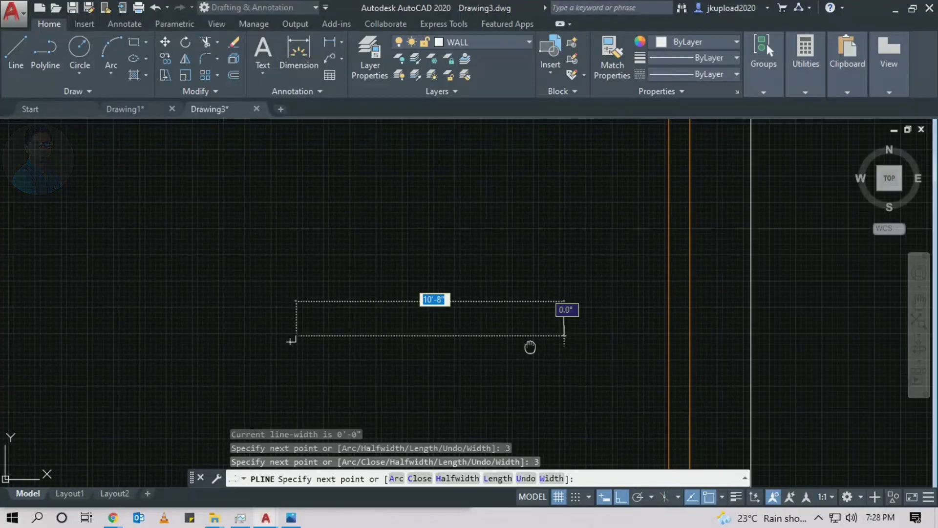
pyautogui.scroll(3, 89, 346)
pyautogui.scroll(3, 651, 295)
pyautogui.scroll(-3, 652, 295)
pyautogui.moveTo(652, 295)
pyautogui.mouseDown(button='middle')
pyautogui.moveTo(741, 264)
pyautogui.moveTo(670, 264)
pyautogui.mouseUp(button='middle')
pyautogui.scroll(5, 716, 330)
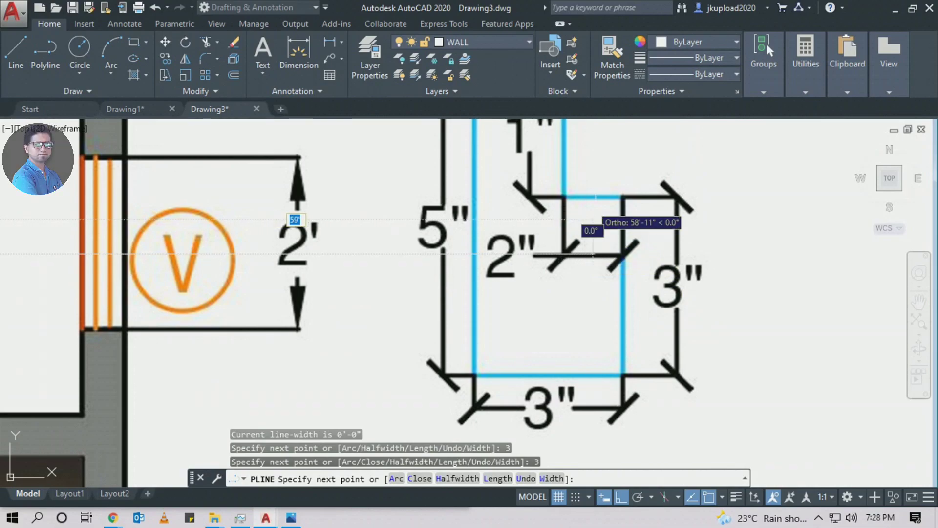
pyautogui.scroll(-4, 588, 253)
pyautogui.scroll(4, 577, 318)
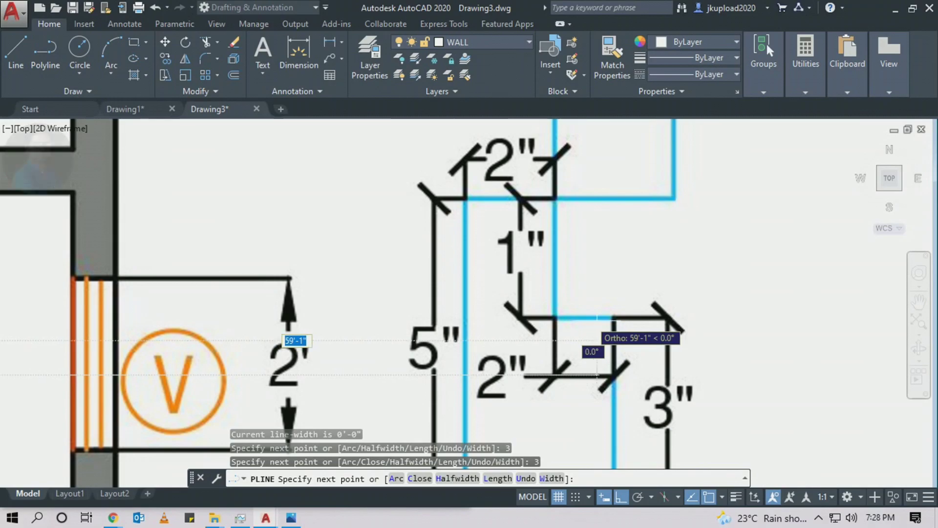
pyautogui.scroll(-3, 622, 337)
pyautogui.scroll(-5, 622, 337)
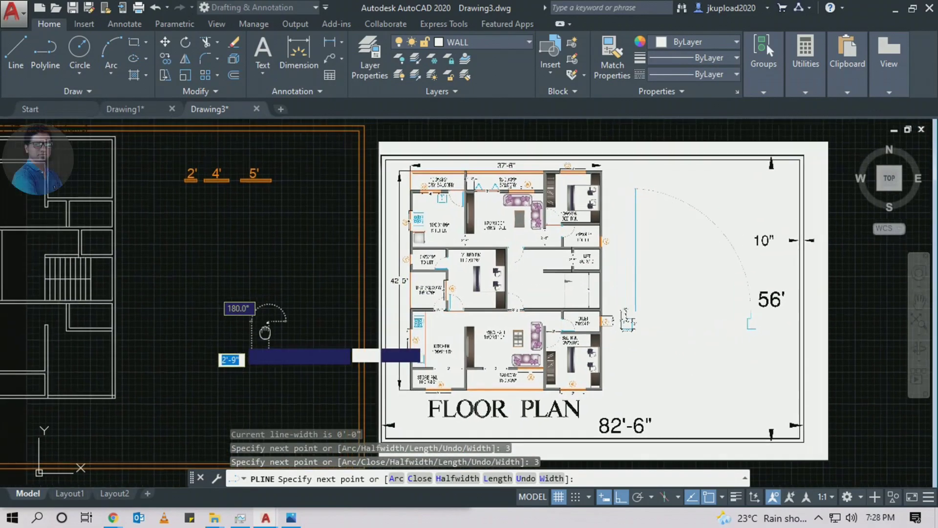
# Continue the door frame profile polyline with a 1" segment to the left and a 2" segment upward
pyautogui.scroll(-3, 317, 316)
pyautogui.scroll(5, 326, 310)
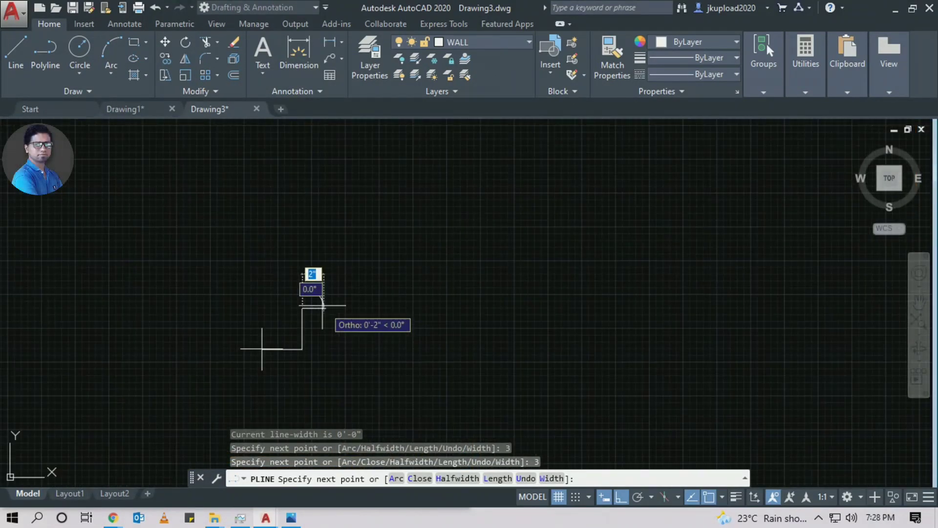
pyautogui.write('1')
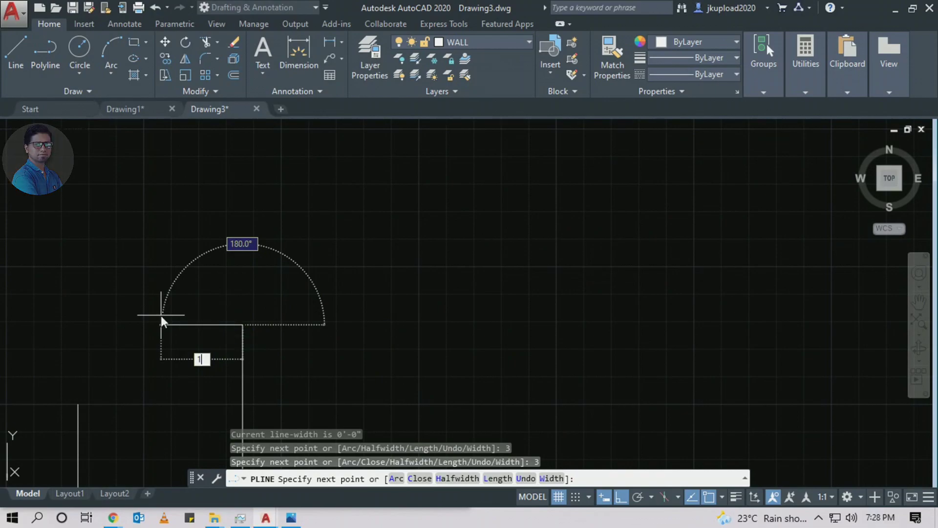
pyautogui.press('Return')
pyautogui.scroll(-1, 224, 210)
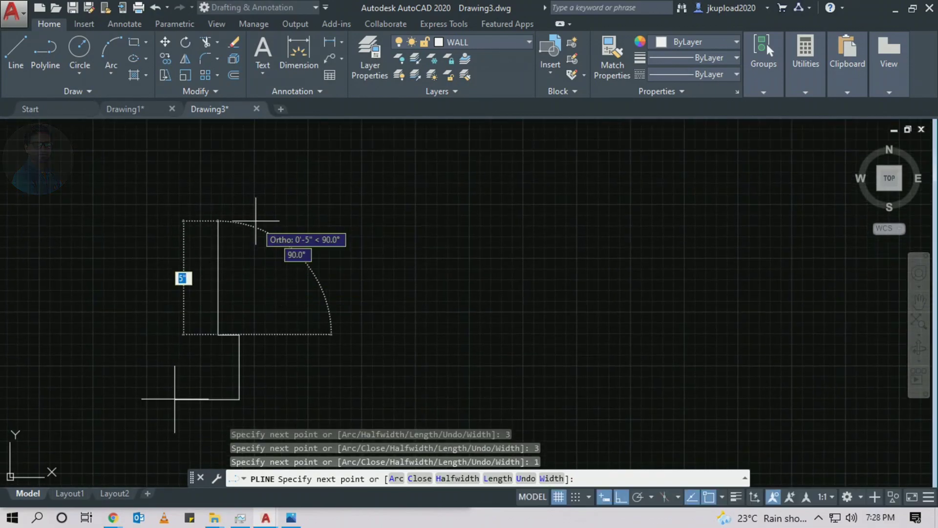
pyautogui.write('2')
pyautogui.press('Return')
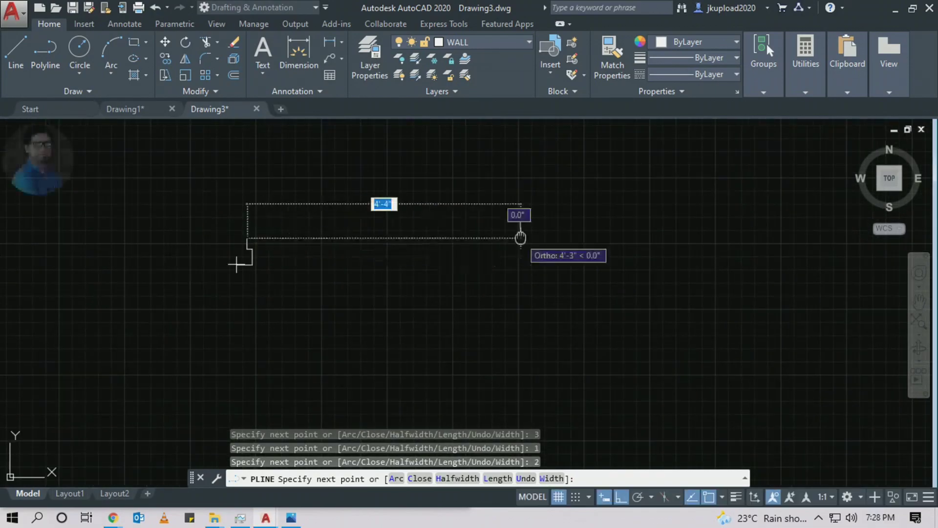
# Draw the frame profile's 2" upper edge to the left and close the outline back to its start point
pyautogui.scroll(-5, 474, 268)
pyautogui.scroll(3, 412, 260)
pyautogui.scroll(-10, 272, 262)
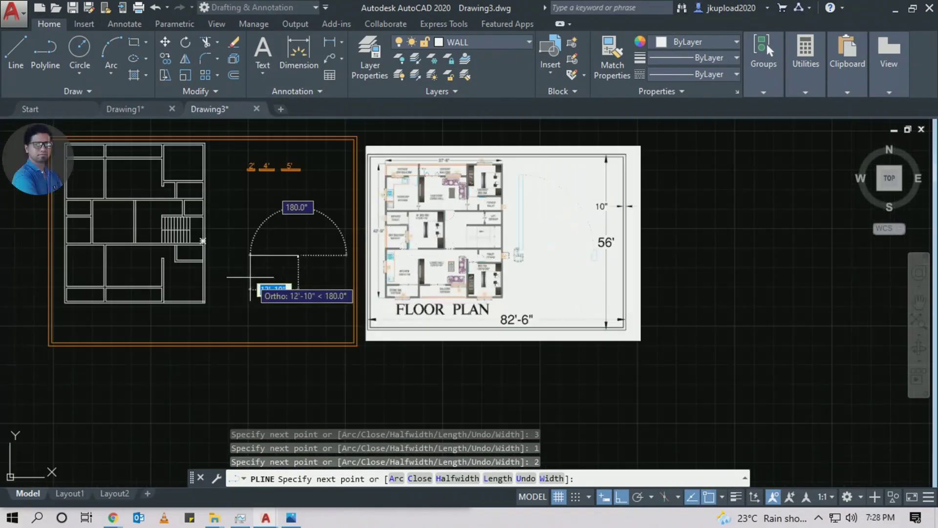
pyautogui.scroll(10, 324, 272)
pyautogui.scroll(4, 334, 364)
pyautogui.write('2')
pyautogui.press('Return')
pyautogui.scroll(-7, 335, 313)
pyautogui.scroll(6, 336, 318)
pyautogui.press('Escape')
pyautogui.scroll(-3, 435, 247)
pyautogui.click(403, 197)
pyautogui.click(291, 290)
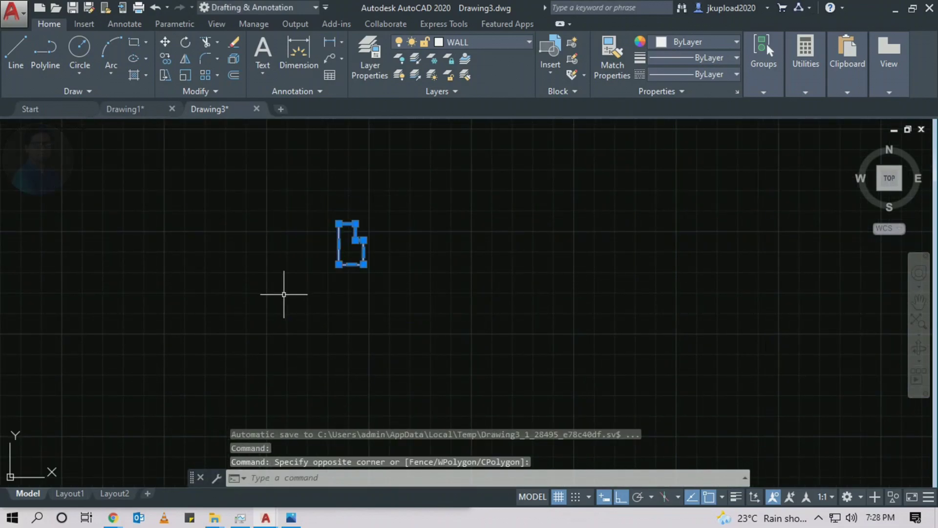
pyautogui.press('Escape')
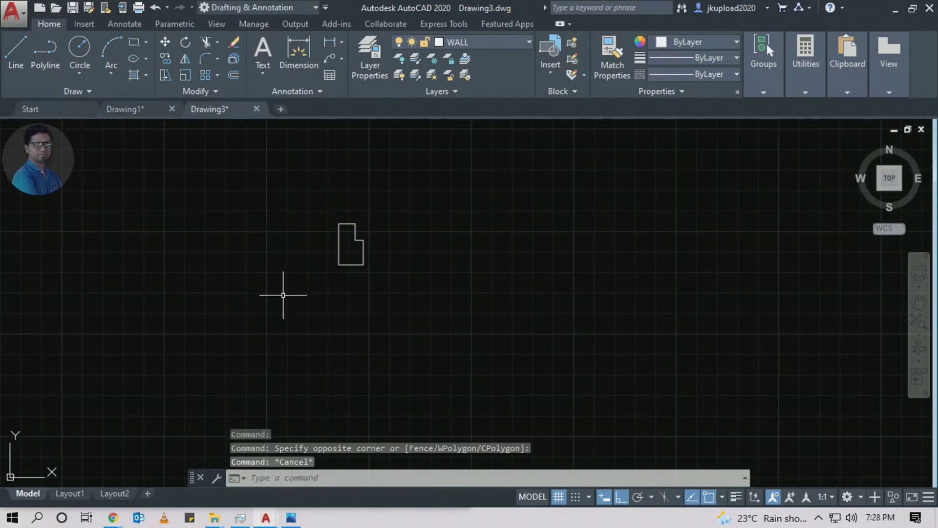
# Examine how the door leaf and frame meet in the 3' bedroom door of the reference floor plan
pyautogui.moveTo(289, 278); pyautogui.dragTo(274, 302, button='middle')
pyautogui.scroll(-7, 318, 299)
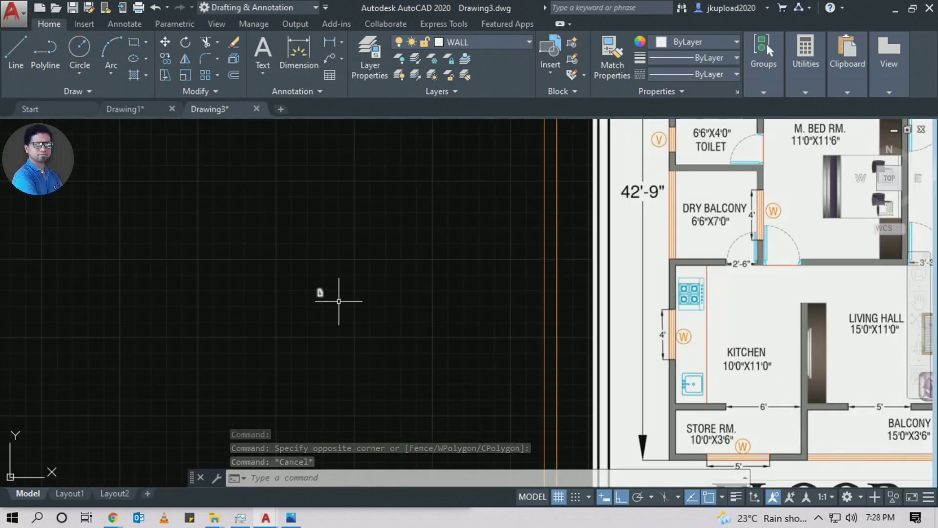
pyautogui.moveTo(538, 297); pyautogui.dragTo(177, 280, button='middle')
pyautogui.scroll(-2, 186, 281)
pyautogui.scroll(9, 481, 305)
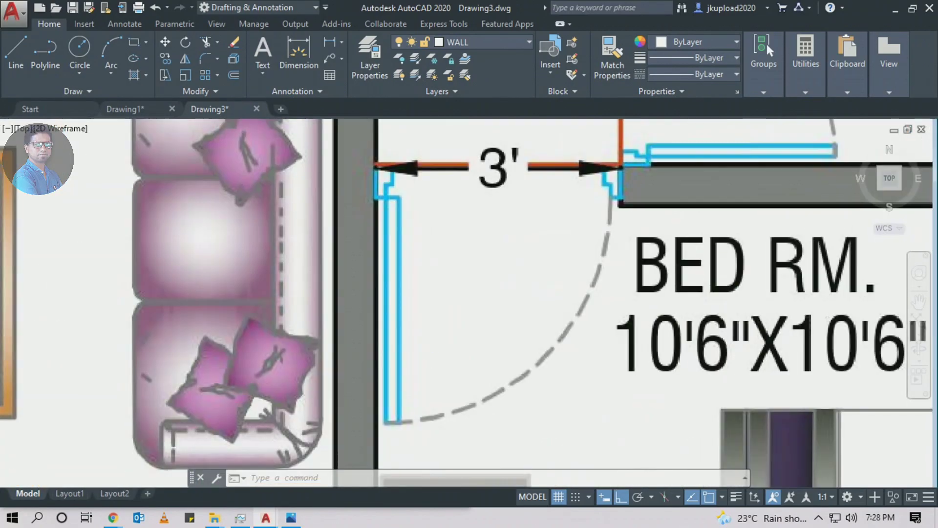
pyautogui.click(399, 214)
pyautogui.scroll(1, 419, 412)
pyautogui.click(419, 413)
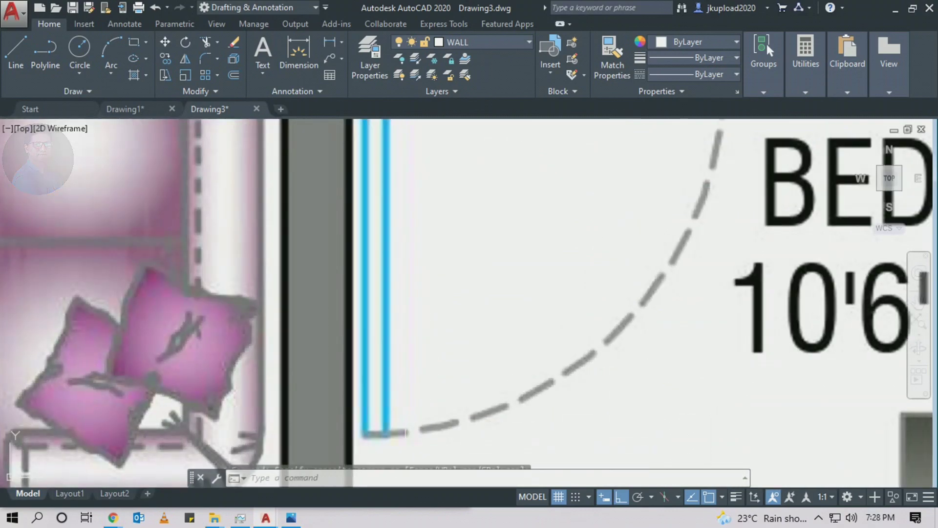
pyautogui.scroll(-5, 419, 413)
pyautogui.scroll(4, 425, 292)
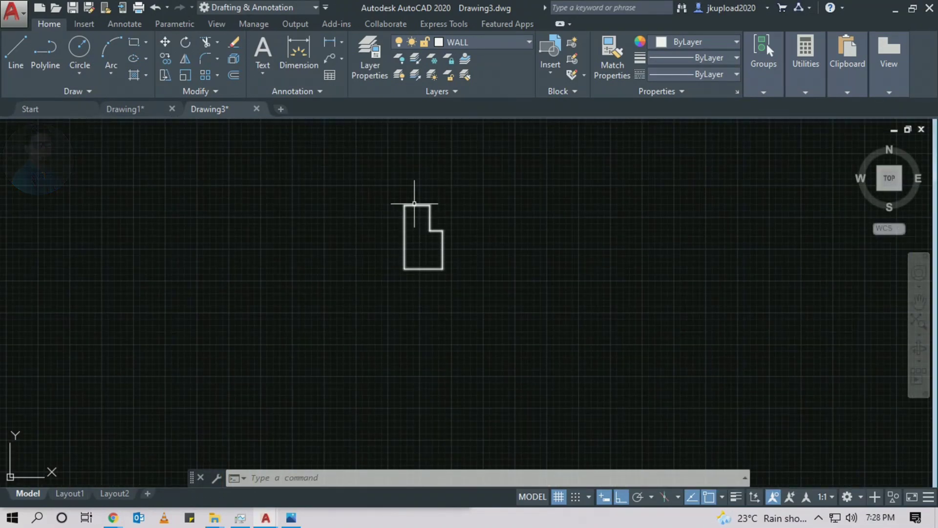
# Compare the drawn frame profile with the frames of the 3'-3" and 2'-6" doors in the reference floor plan
pyautogui.scroll(4, 414, 204)
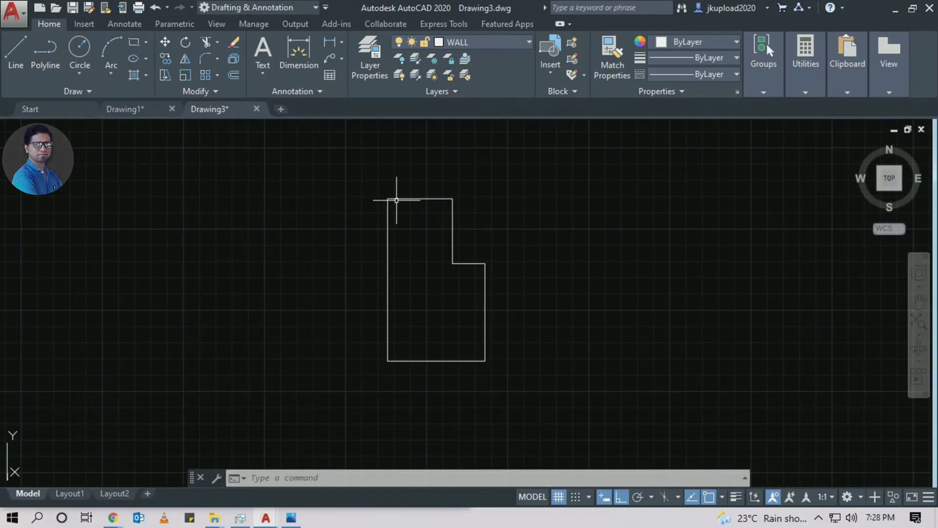
pyautogui.scroll(-5, 393, 200)
pyautogui.scroll(6, 401, 332)
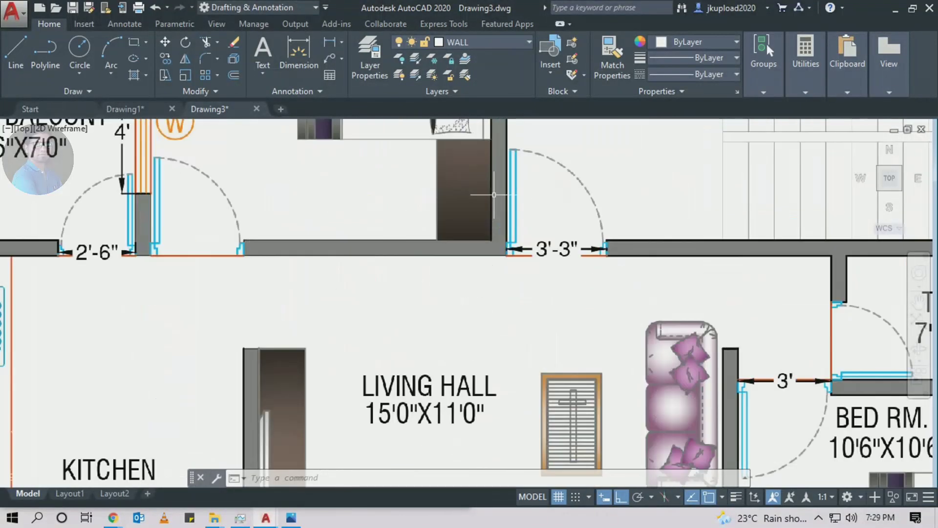
pyautogui.click(503, 192)
pyautogui.scroll(-5, 723, 293)
pyautogui.scroll(6, 411, 313)
pyautogui.click(330, 277)
pyautogui.click(439, 354)
pyautogui.scroll(4, 415, 337)
pyautogui.click(408, 264)
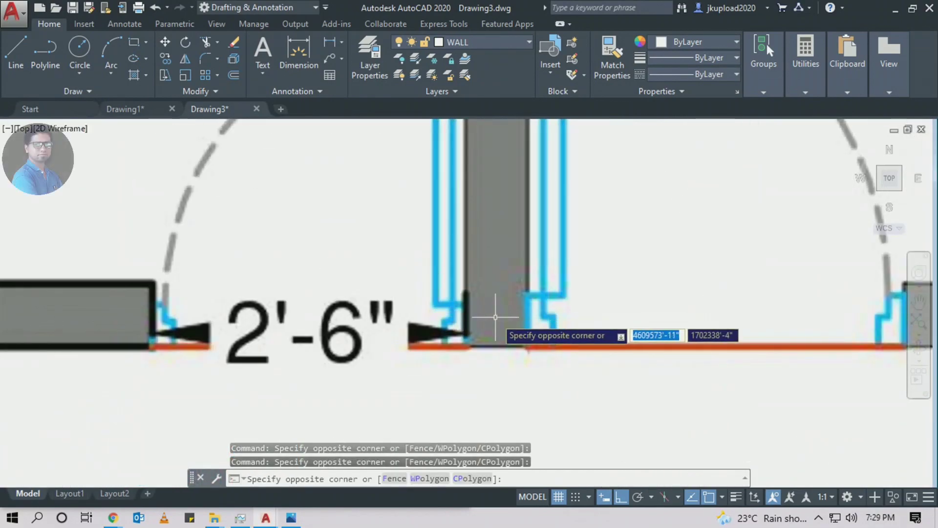
pyautogui.click(494, 317)
pyautogui.scroll(-6, 142, 281)
pyautogui.scroll(5, 209, 310)
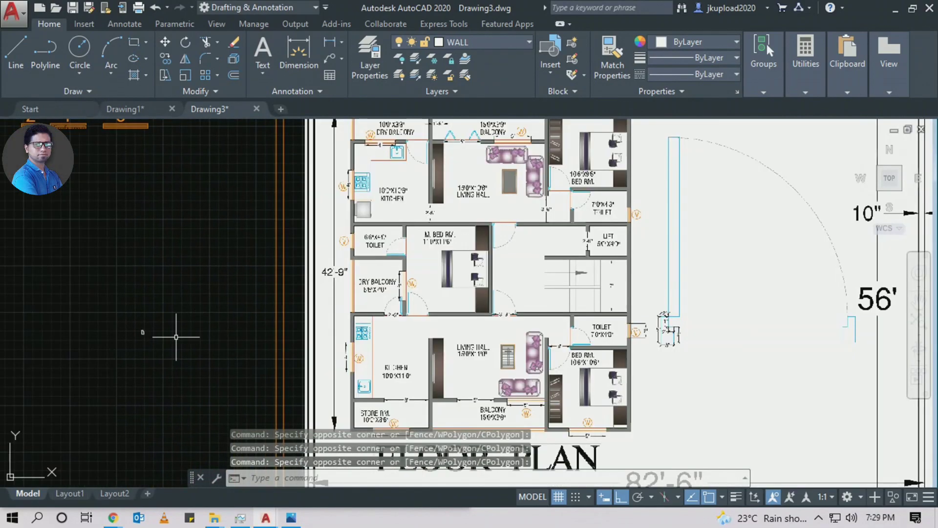
# Start a polyline for the door leaf at the upper-right corner of the frame profile's narrow part
pyautogui.scroll(4, 249, 334)
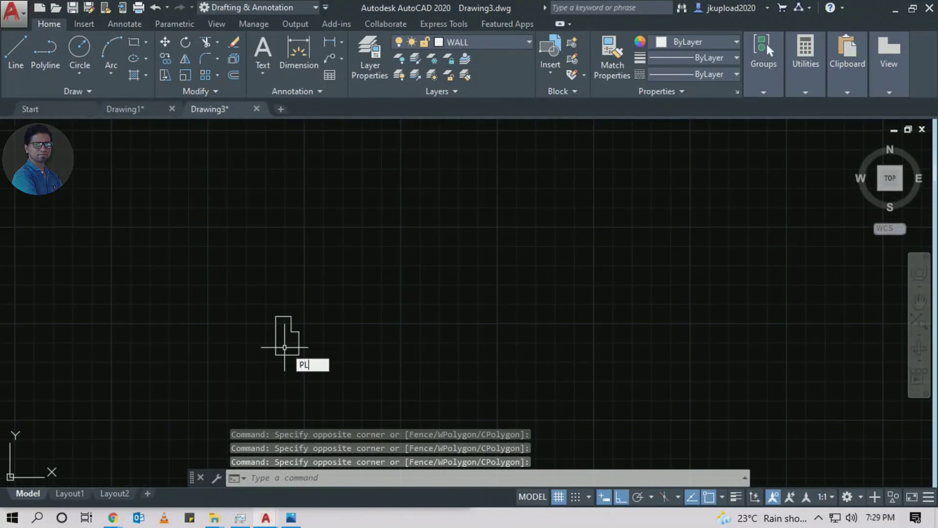
pyautogui.write('L')
pyautogui.press('Return')
pyautogui.scroll(6, 284, 322)
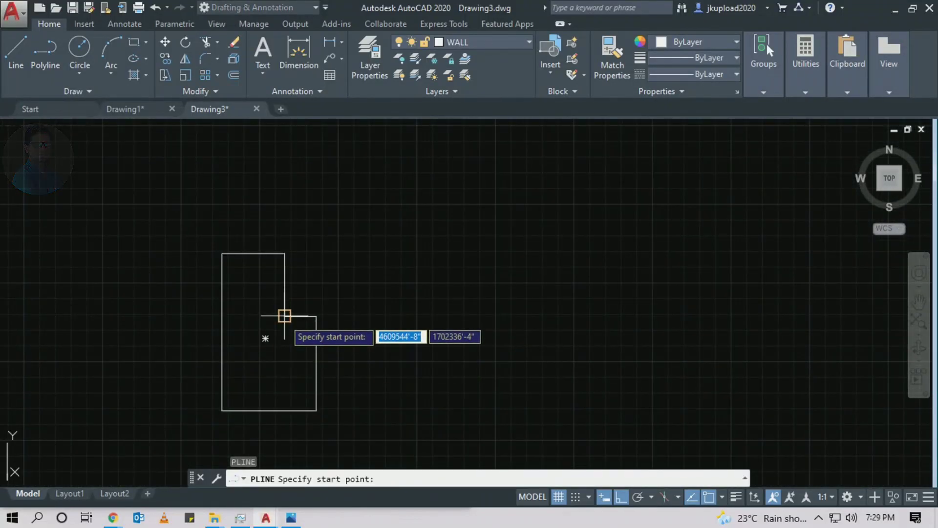
pyautogui.click(285, 253)
pyautogui.scroll(-3, 295, 255)
pyautogui.moveTo(296, 255); pyautogui.dragTo(298, 248, button='middle')
pyautogui.scroll(2, 298, 247)
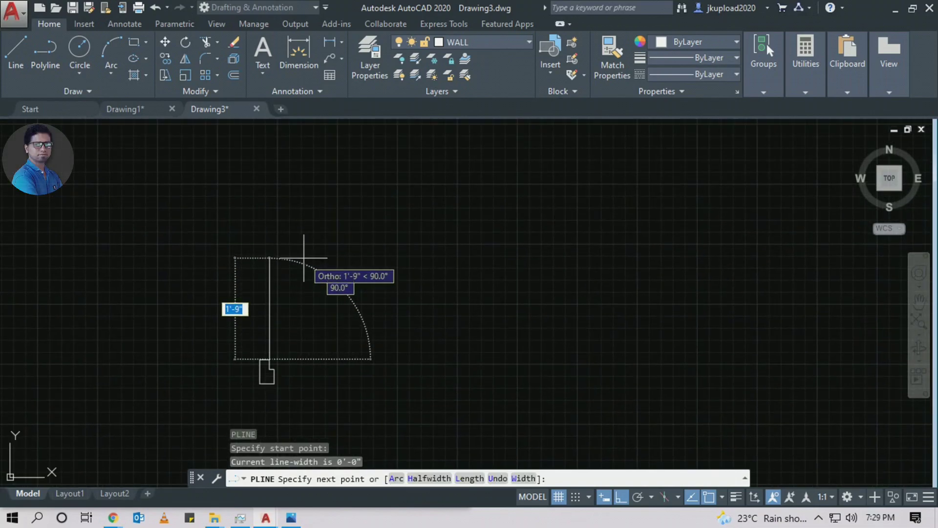
# Check the 2'-6" dry balcony door in the reference plan and draw the leaf's first side 2'2" upward
pyautogui.scroll(-5, 269, 258)
pyautogui.scroll(6, 366, 247)
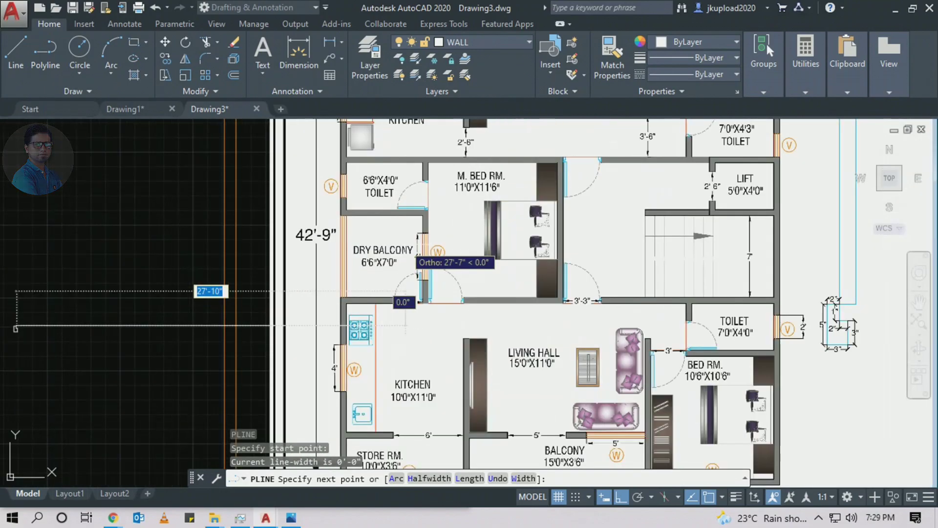
pyautogui.scroll(2, 567, 339)
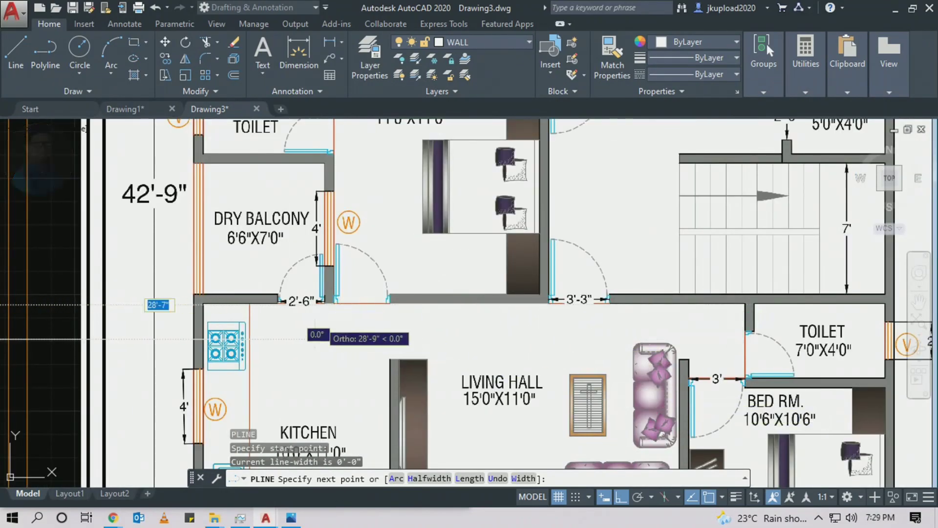
pyautogui.scroll(5, 313, 318)
pyautogui.scroll(-5, 322, 293)
pyautogui.scroll(-4, 313, 281)
pyautogui.scroll(8, 318, 279)
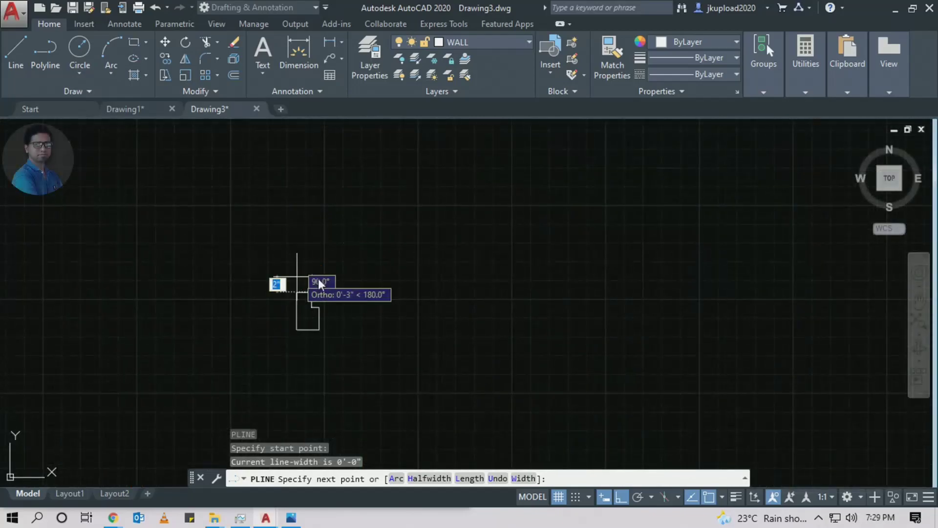
pyautogui.click(306, 324)
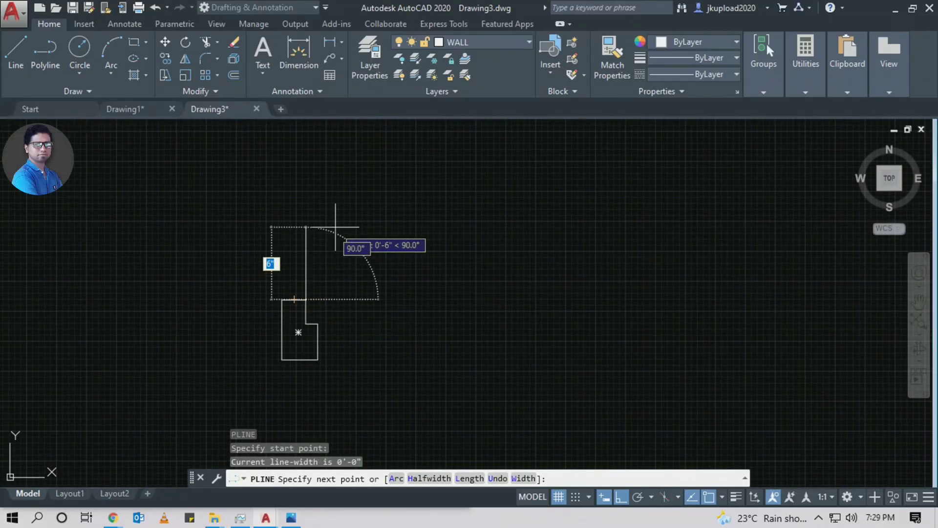
pyautogui.write('2\'2"')
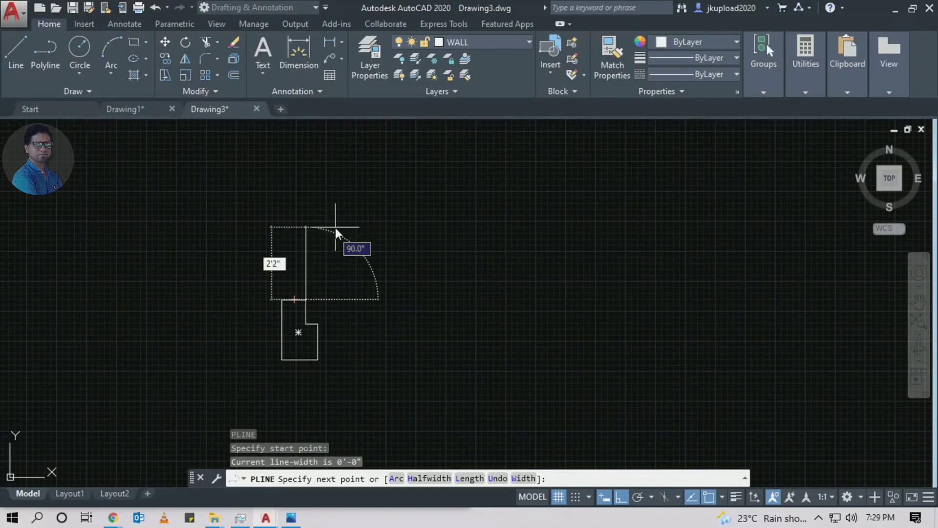
pyautogui.press('Return')
pyautogui.scroll(3, 426, 220)
pyautogui.scroll(-4, 342, 178)
pyautogui.scroll(-3, 300, 293)
pyautogui.scroll(5, 273, 271)
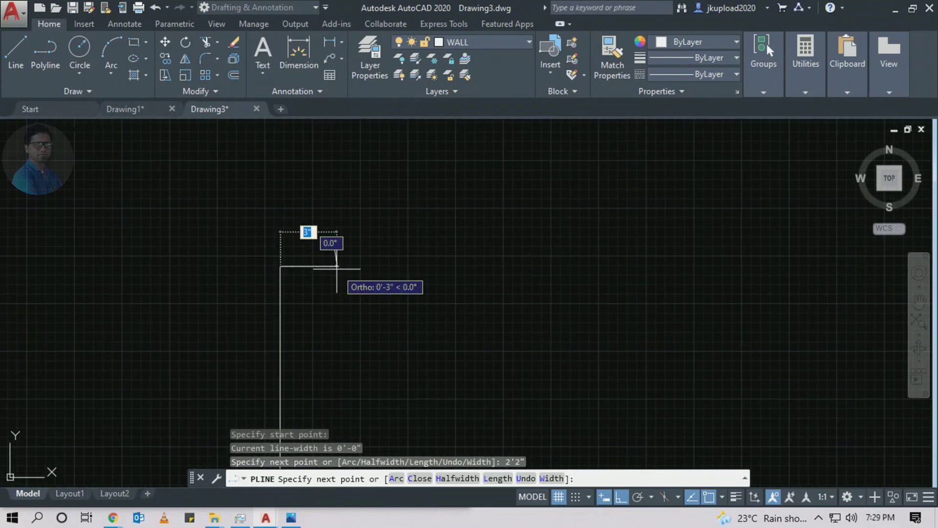
pyautogui.write("2'")
pyautogui.press('Return')
pyautogui.scroll(-3, 336, 268)
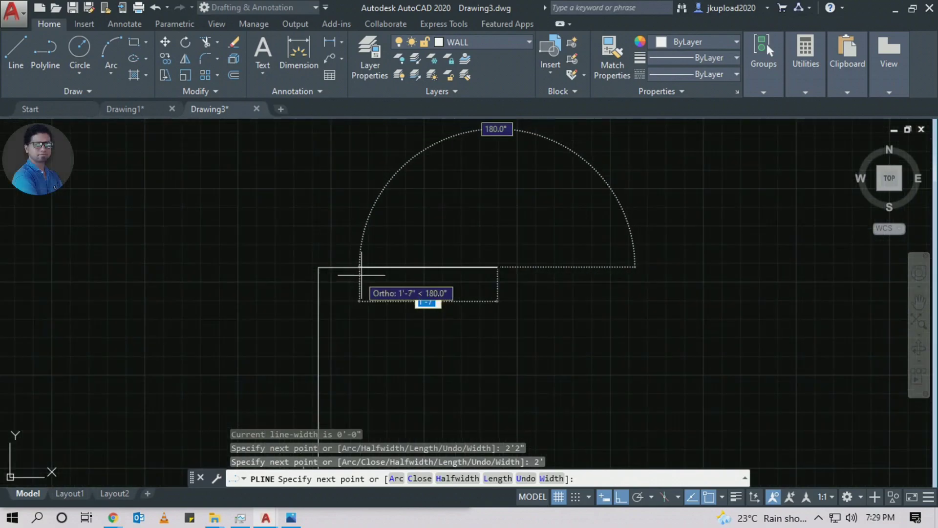
pyautogui.scroll(-2, 461, 266)
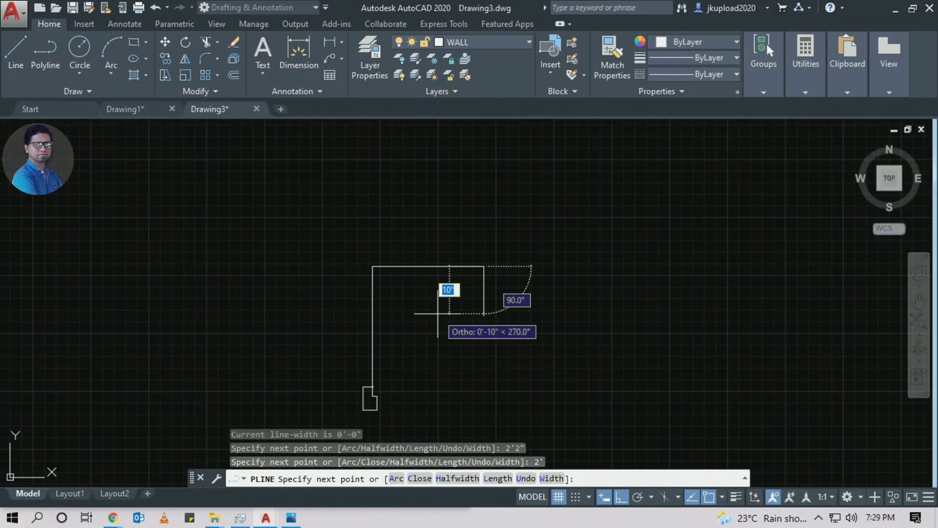
pyautogui.write('u')
pyautogui.press('Return')
# Complete the door leaf outline with a 2" end to the right, a 2'2" side downward and a closing edge
pyautogui.scroll(-2, 438, 313)
pyautogui.write('2')
pyautogui.press('Return')
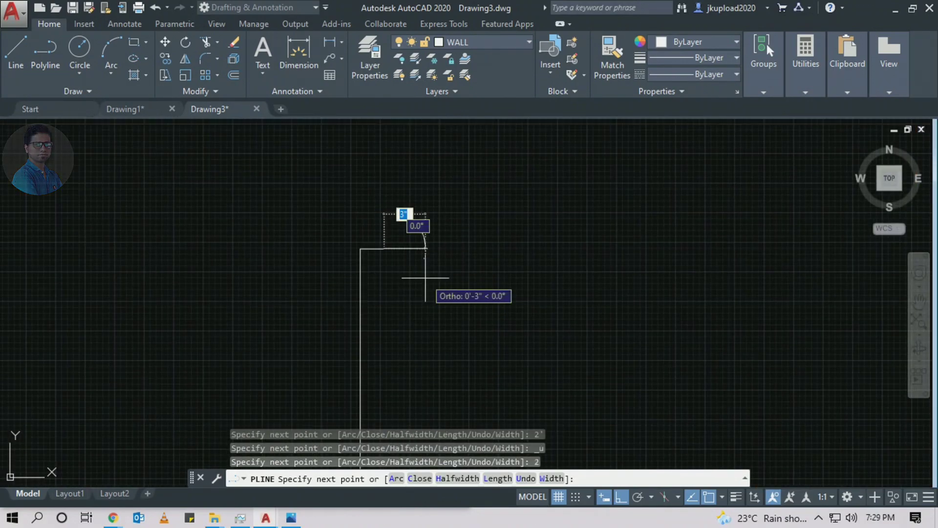
pyautogui.scroll(5, 425, 331)
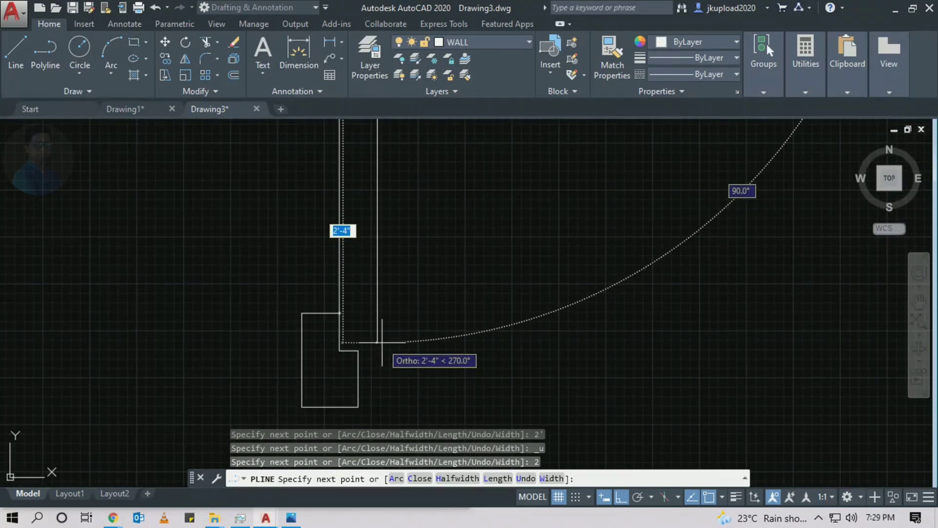
pyautogui.write('2\'2"')
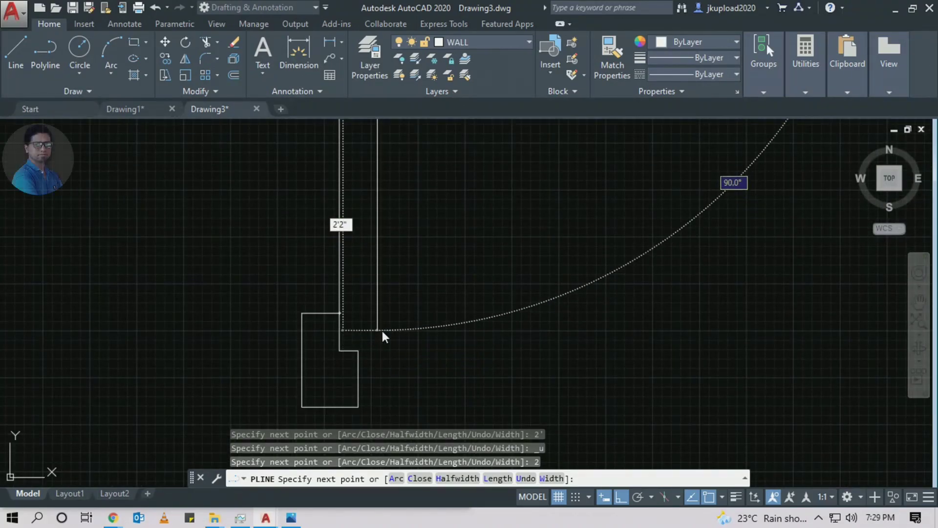
pyautogui.press('Return')
pyautogui.scroll(4, 337, 313)
pyautogui.press('Escape')
pyautogui.scroll(-5, 336, 313)
pyautogui.scroll(4, 405, 220)
pyautogui.click(405, 220)
pyautogui.click(336, 279)
pyautogui.press('Escape')
pyautogui.scroll(4, 376, 321)
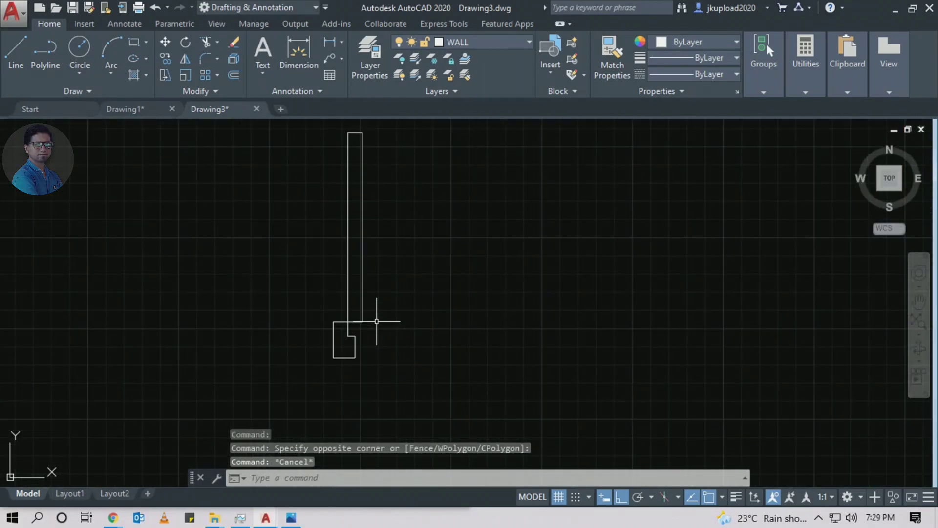
# Examine the 2'-6" dry balcony door's frames and overall opening width in the reference floor plan
pyautogui.scroll(-6, 330, 329)
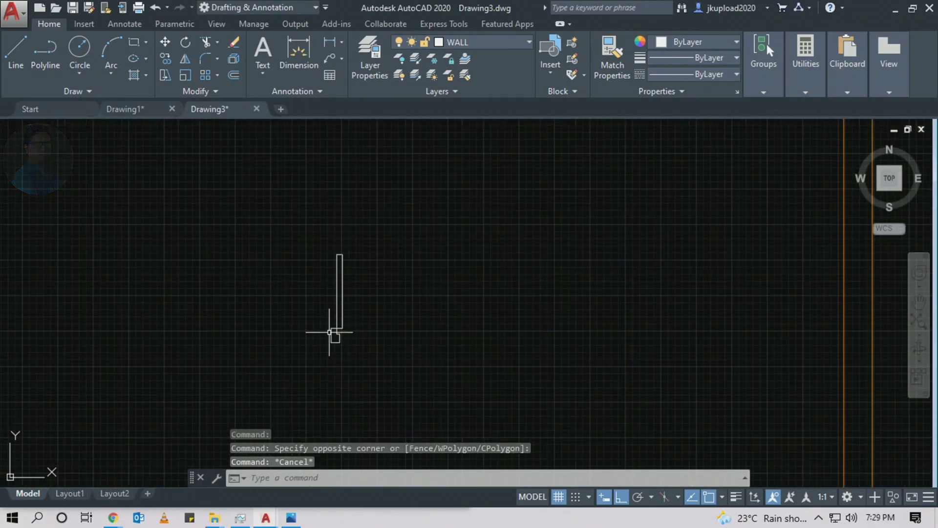
pyautogui.scroll(6, 604, 321)
pyautogui.scroll(3, 704, 344)
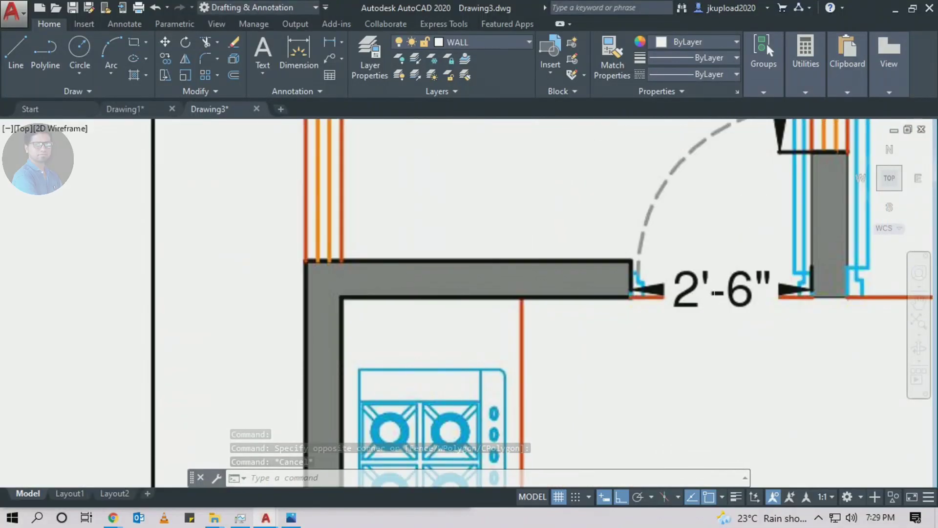
pyautogui.scroll(-5, 635, 268)
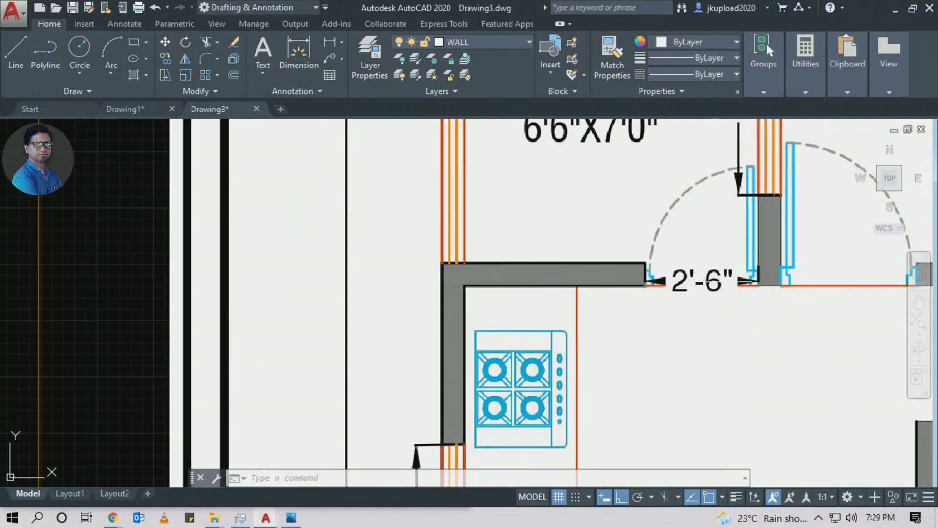
pyautogui.moveTo(537, 342); pyautogui.dragTo(831, 254, button='middle')
pyautogui.moveTo(20, 298); pyautogui.dragTo(283, 298, button='middle')
pyautogui.scroll(2, 282, 298)
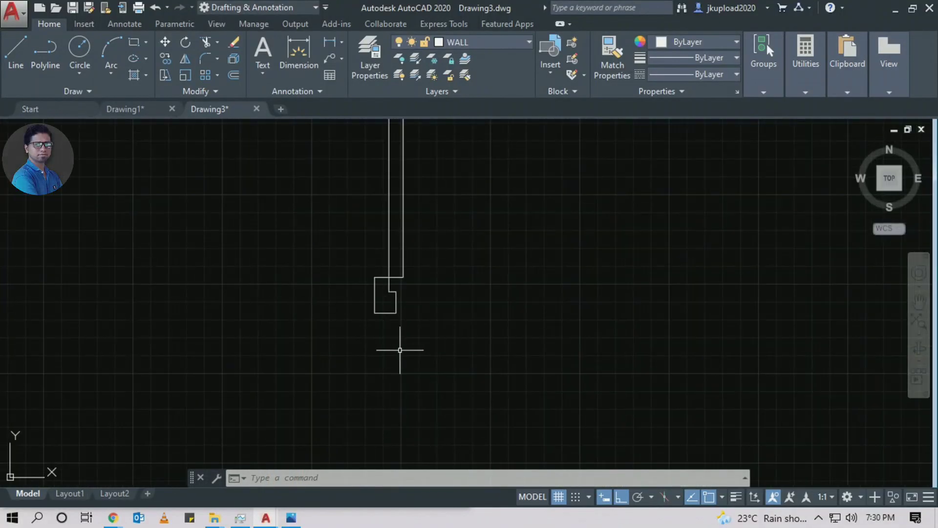
# Draw a 2'6" horizontal polyline to the right from the lower-left corner of the door frame profile
pyautogui.moveTo(398, 359); pyautogui.dragTo(298, 404, button='middle')
pyautogui.write('pl')
pyautogui.press('Return')
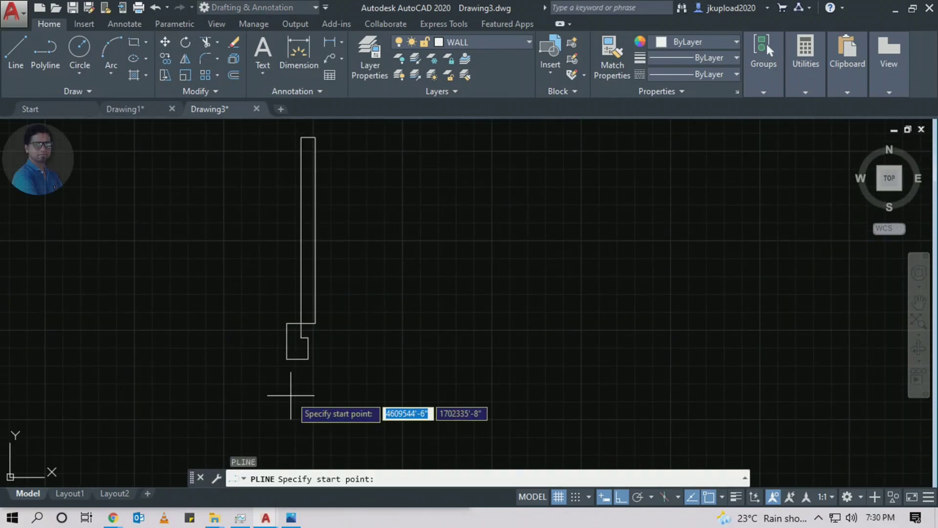
pyautogui.click(287, 360)
pyautogui.write('2\'6"')
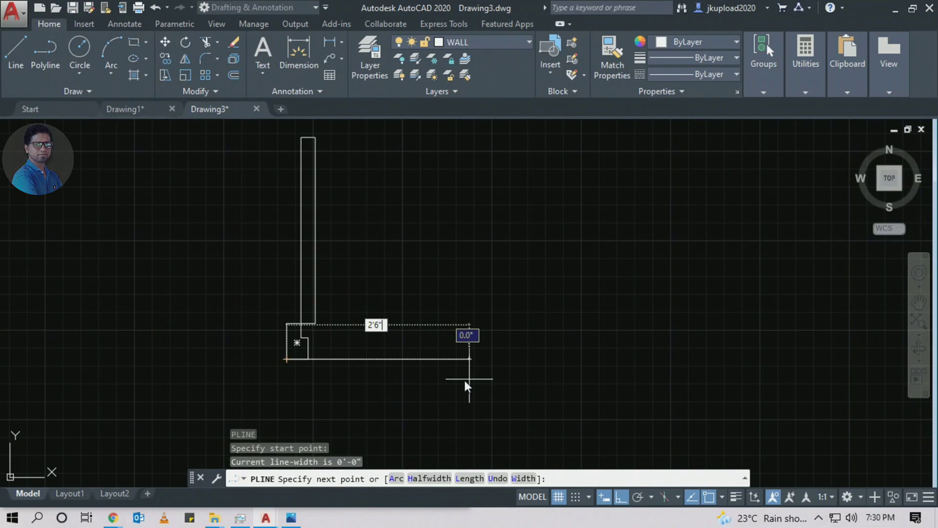
pyautogui.press('Return')
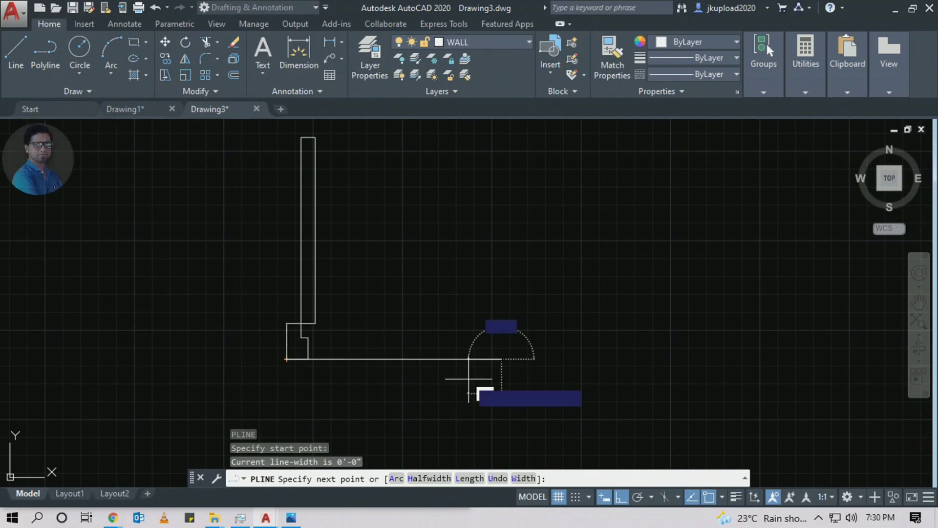
pyautogui.press('Escape')
# Mirror the door frame profile about the vertical axis through the opening line's midpoint, keeping the original
pyautogui.moveTo(278, 339); pyautogui.dragTo(295, 327, button='middle')
pyautogui.click(337, 323)
pyautogui.click(309, 324)
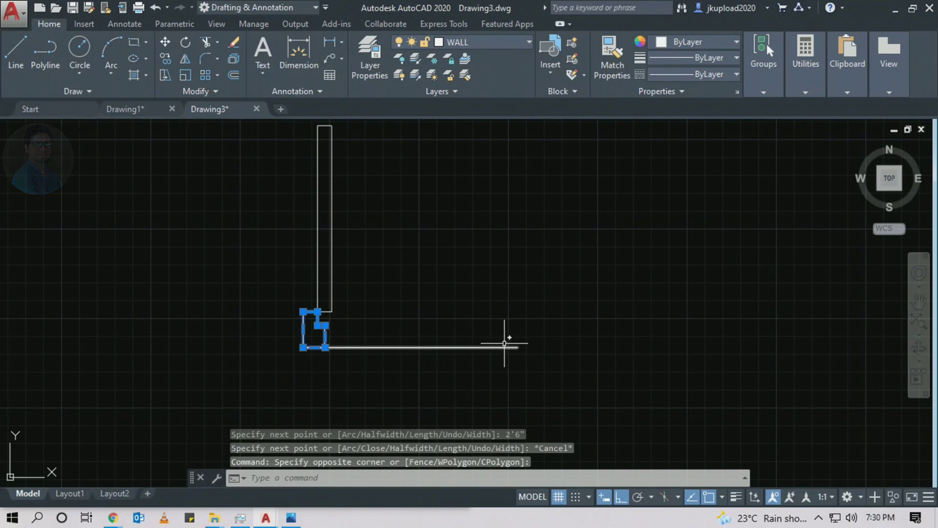
pyautogui.write('MI')
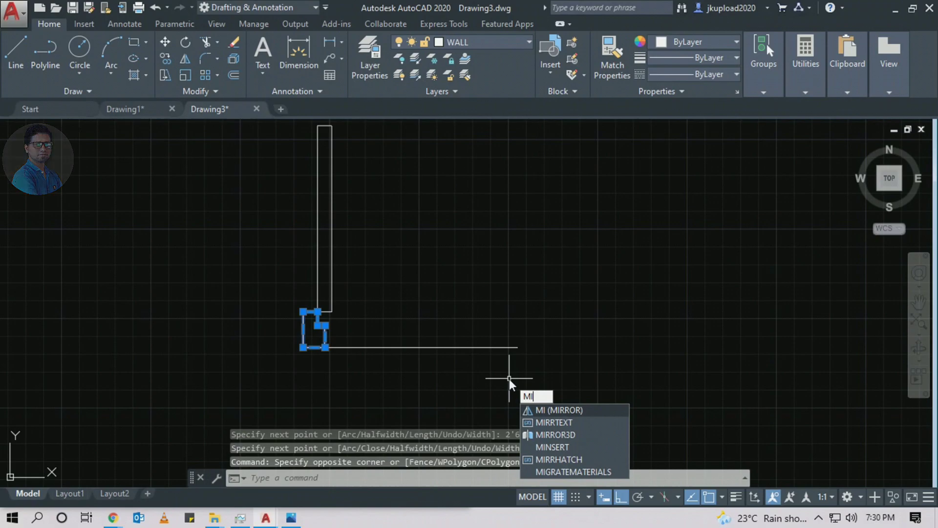
pyautogui.press('Return')
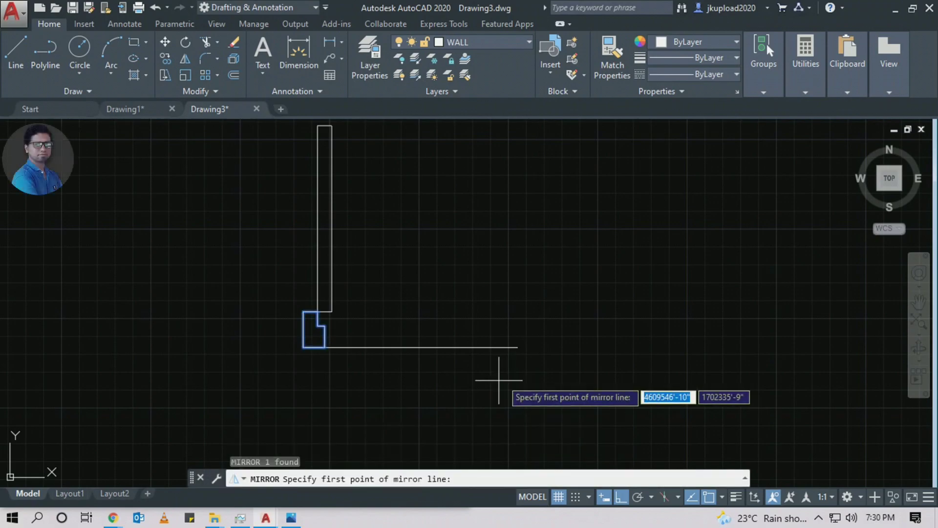
pyautogui.click(411, 347)
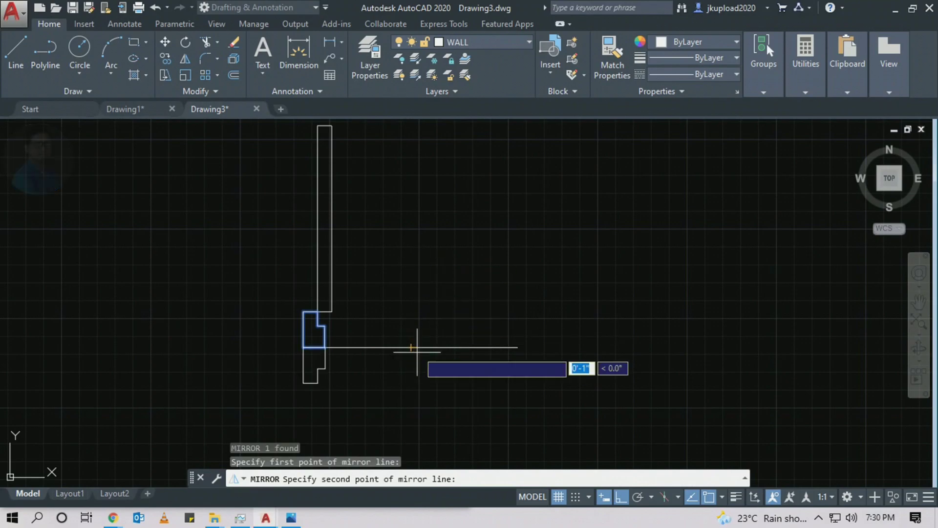
pyautogui.click(433, 272)
pyautogui.press('Return')
pyautogui.scroll(2, 433, 272)
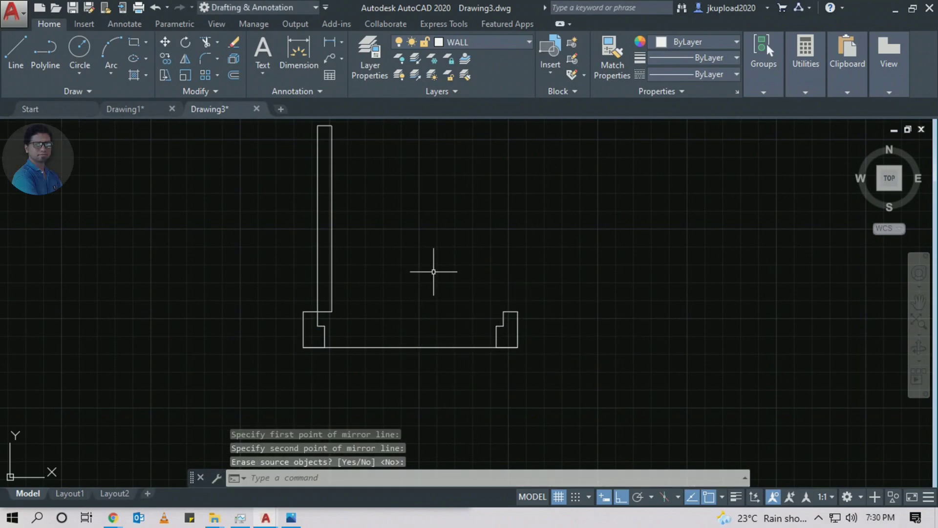
# Draw the door swing as a three-point arc from the leaf's upper-right corner to the upper inner corner of the right frame
pyautogui.scroll(-4, 501, 314)
pyautogui.moveTo(557, 337); pyautogui.dragTo(528, 293, button='middle')
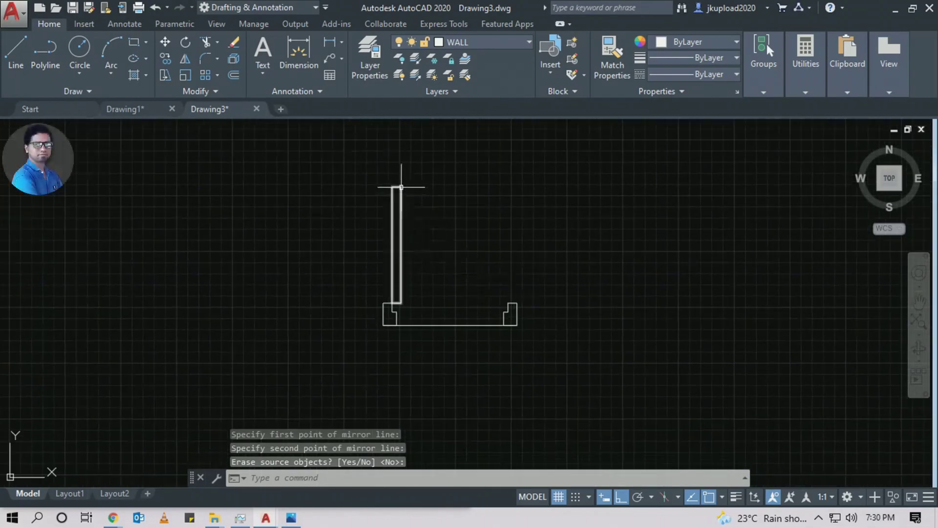
pyautogui.moveTo(308, 293); pyautogui.dragTo(311, 302, button='middle')
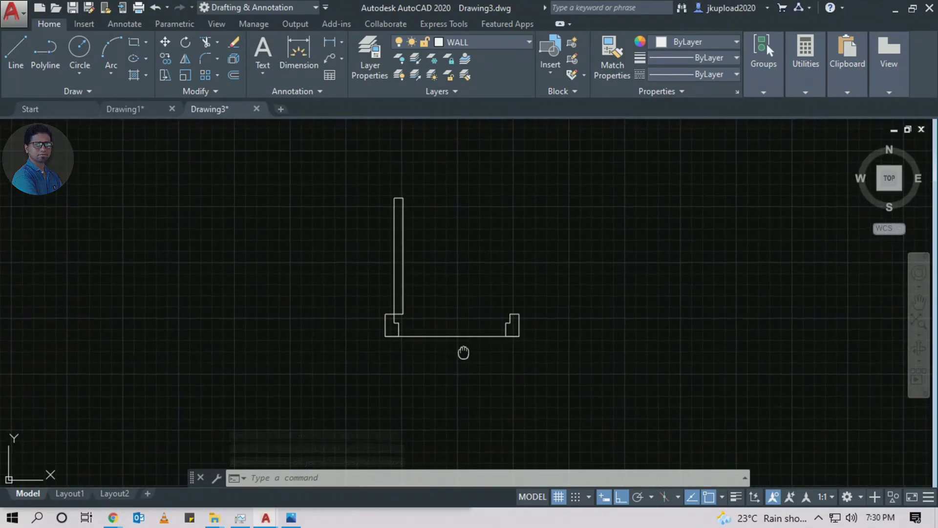
pyautogui.moveTo(492, 257); pyautogui.dragTo(485, 304, button='middle')
pyautogui.scroll(5, 447, 319)
pyautogui.scroll(-5, 444, 318)
pyautogui.write('AR')
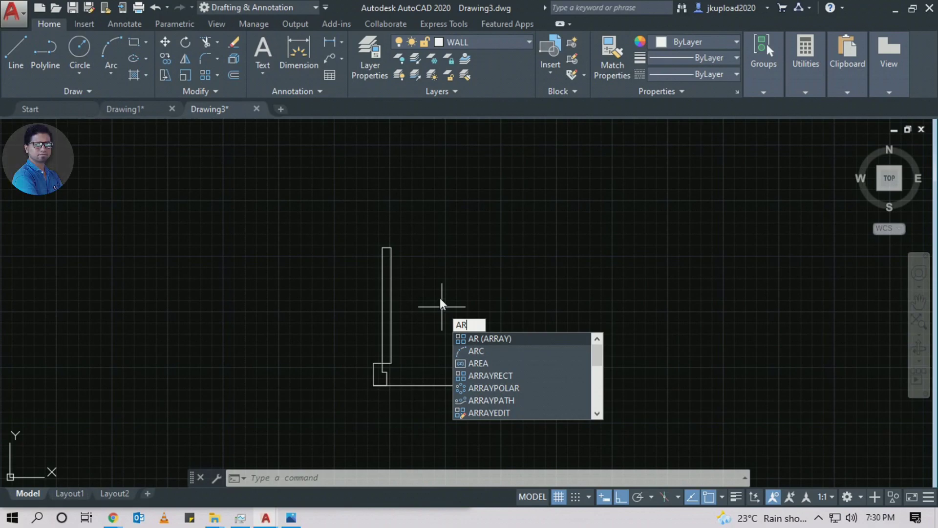
pyautogui.write('C')
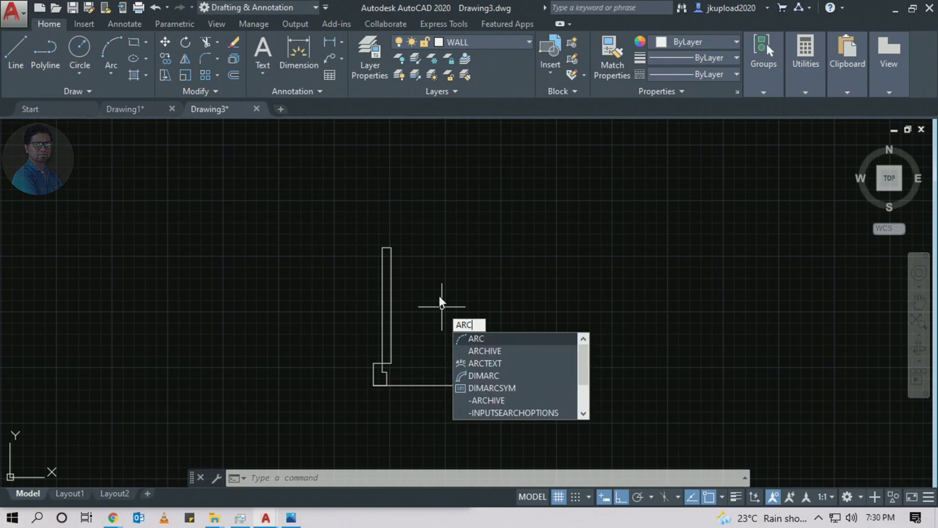
pyautogui.press('Return')
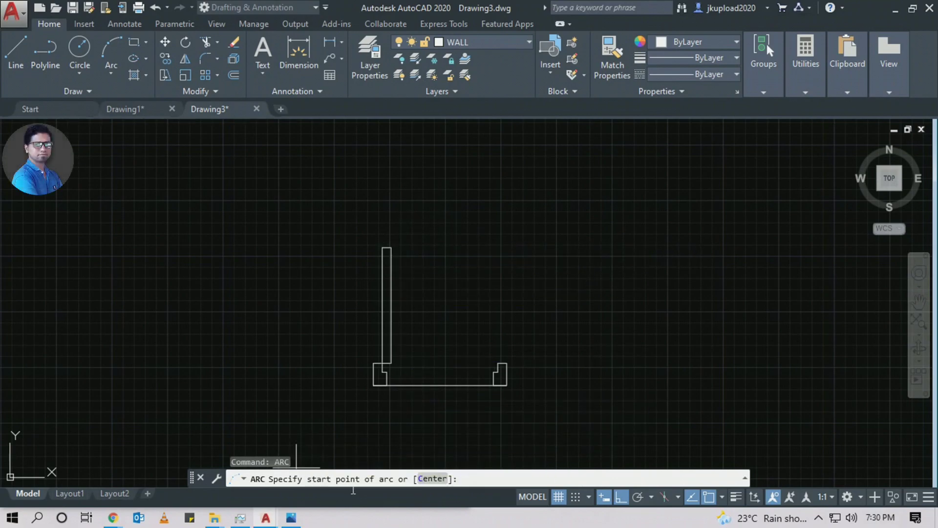
pyautogui.click(387, 248)
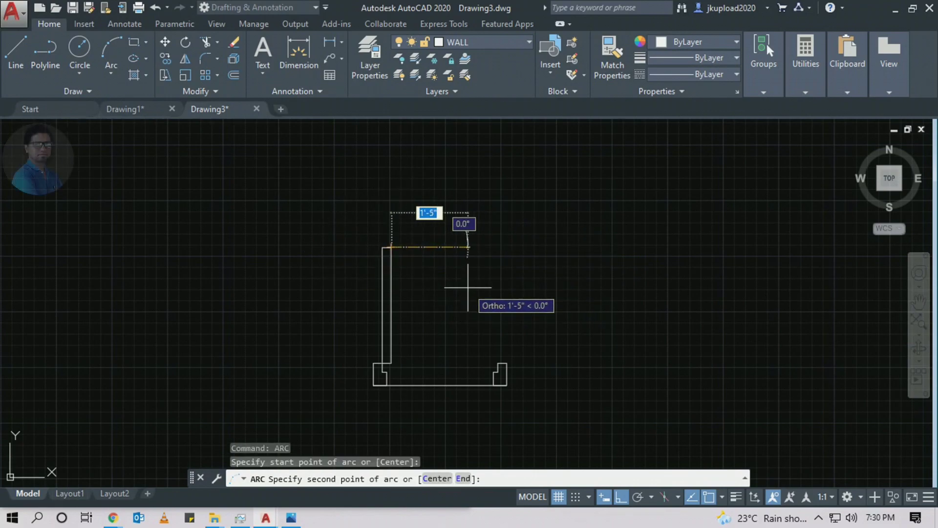
pyautogui.press('F8')
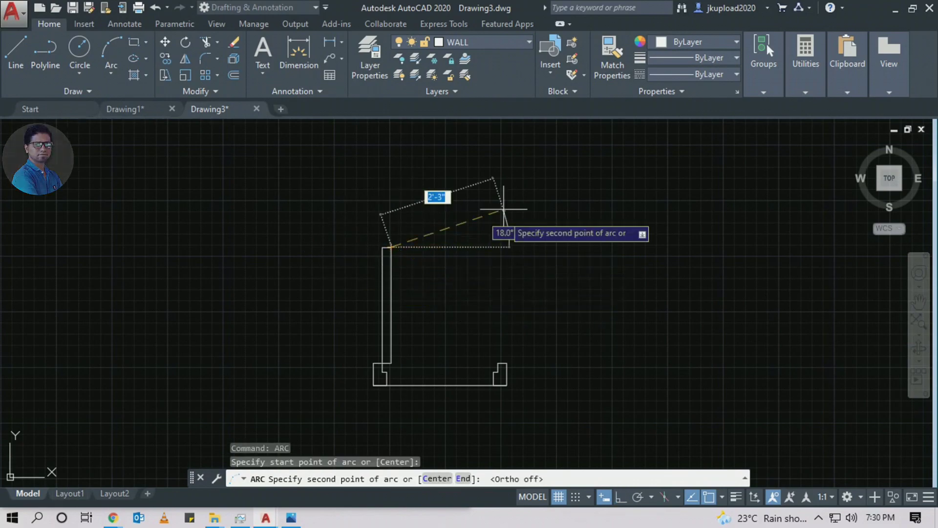
pyautogui.click(470, 285)
pyautogui.click(497, 359)
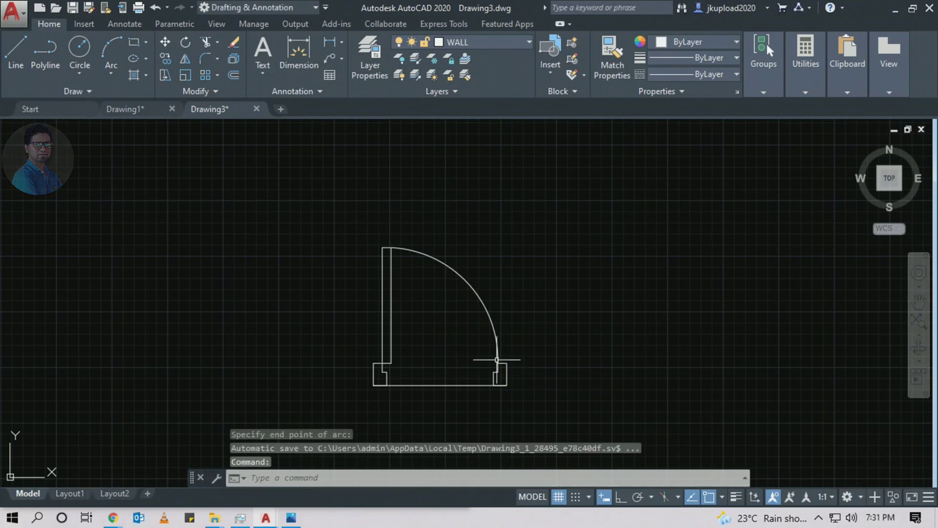
# Stretch the midpoint of the door swing arc slightly to adjust its curvature
pyautogui.moveTo(427, 349); pyautogui.dragTo(499, 331, button='middle')
pyautogui.scroll(4, 475, 270)
pyautogui.click(644, 197)
pyautogui.click(610, 242)
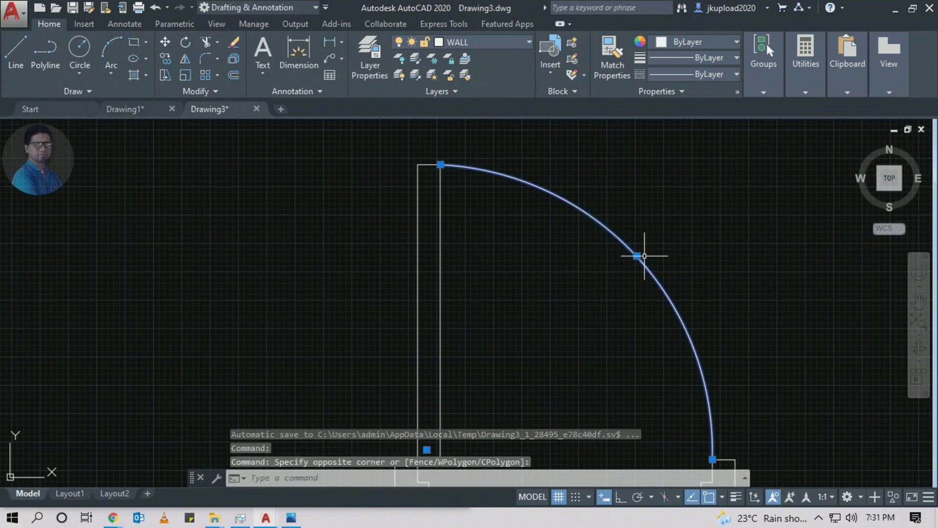
pyautogui.click(636, 255)
pyautogui.scroll(2, 645, 251)
pyautogui.scroll(-4, 635, 247)
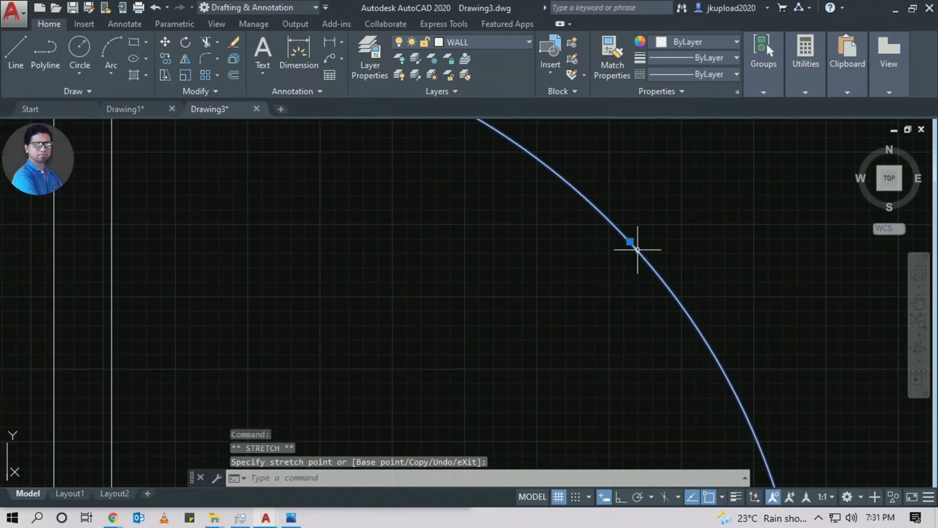
pyautogui.press('Escape')
pyautogui.press('Escape')
pyautogui.scroll(-2, 593, 314)
pyautogui.scroll(4, 576, 300)
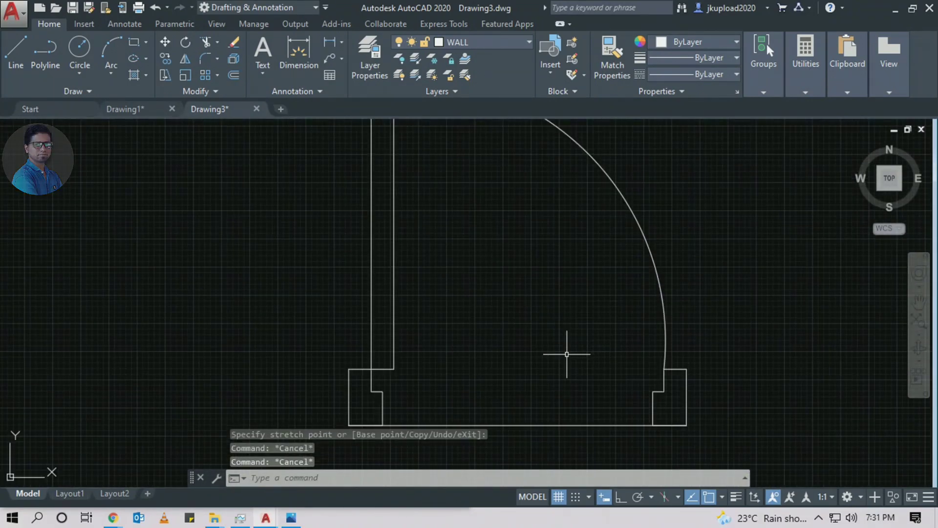
pyautogui.scroll(-2, 561, 347)
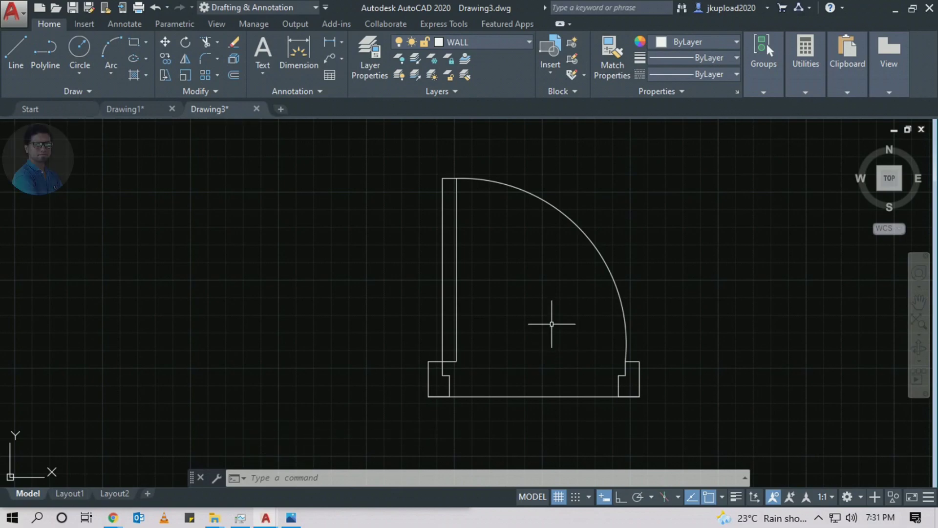
# Examine the door symbol and compare it with the kitchen and dry balcony doors in the reference floor plan
pyautogui.scroll(-1, 587, 304)
pyautogui.scroll(-3, 578, 268)
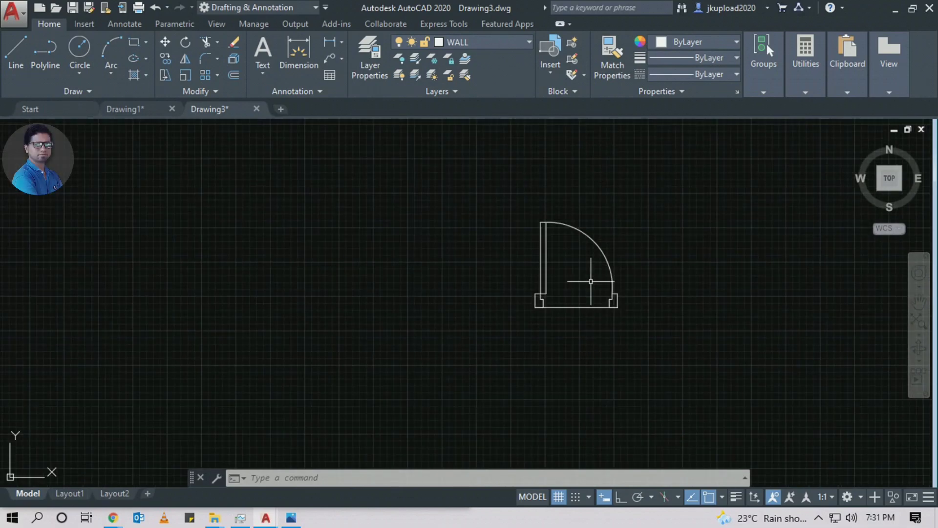
pyautogui.scroll(2, 518, 284)
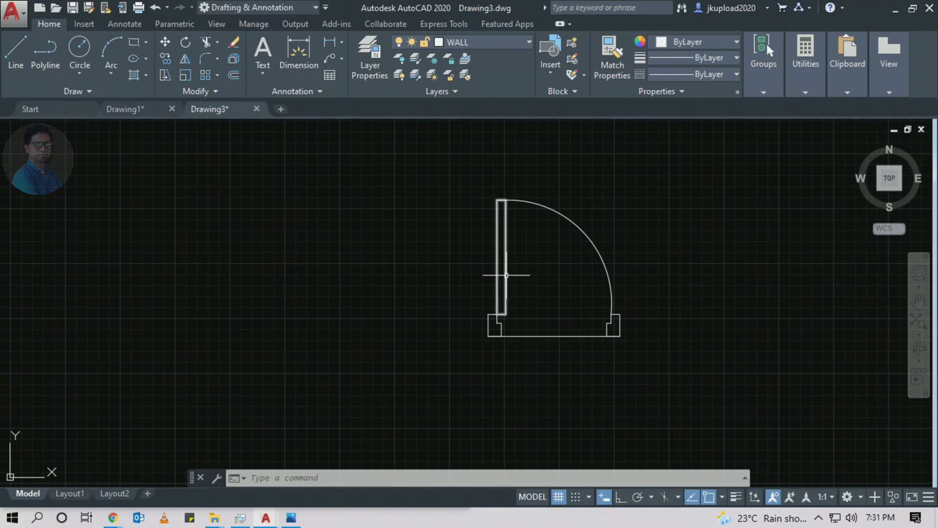
pyautogui.moveTo(496, 275); pyautogui.dragTo(369, 264, button='middle')
pyautogui.scroll(-4, 374, 267)
pyautogui.scroll(6, 718, 259)
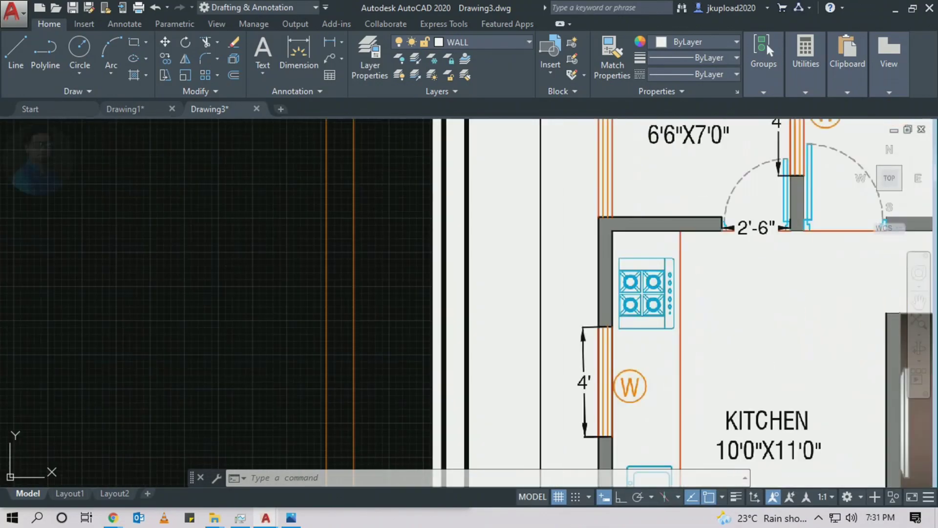
pyautogui.click(668, 187)
pyautogui.scroll(-6, 814, 276)
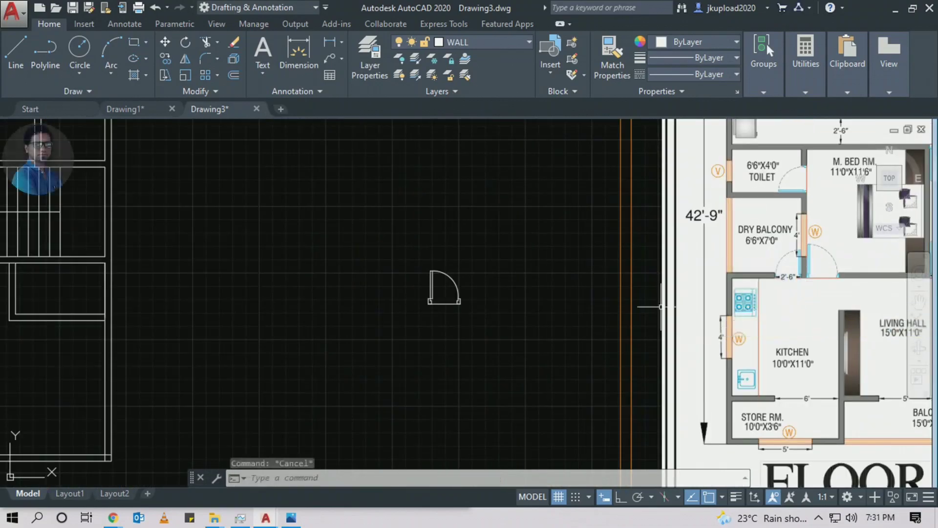
pyautogui.press('Escape')
# Check the door openings in the reference plan and move the whole door symbol below the 2' window symbol
pyautogui.click(547, 314)
pyautogui.click(384, 418)
pyautogui.moveTo(674, 380); pyautogui.dragTo(439, 342, button='middle')
pyautogui.scroll(4, 439, 342)
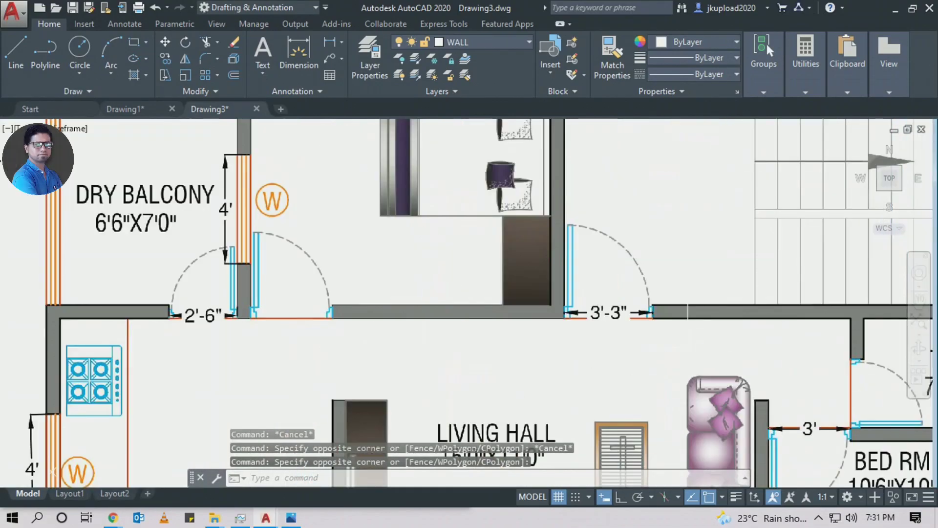
pyautogui.moveTo(610, 415); pyautogui.dragTo(435, 301, button='middle')
pyautogui.scroll(-4, 538, 342)
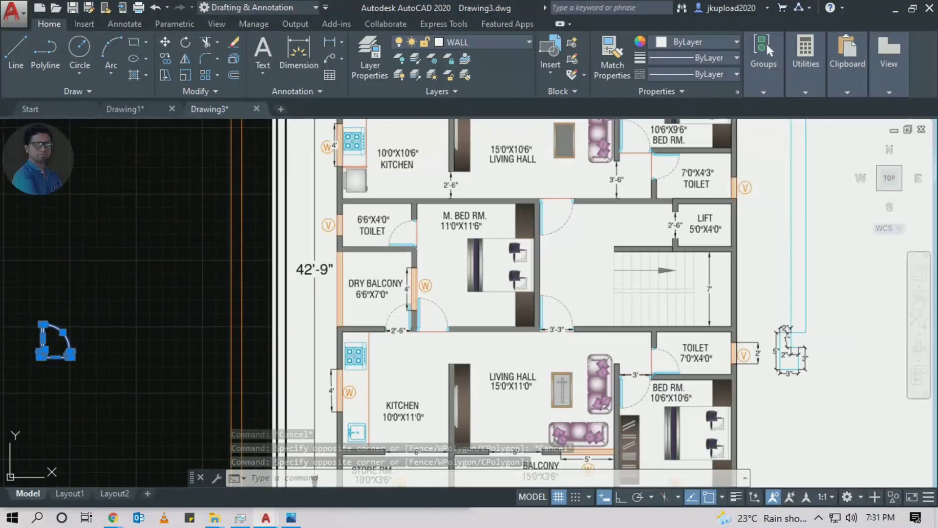
pyautogui.scroll(3, 406, 267)
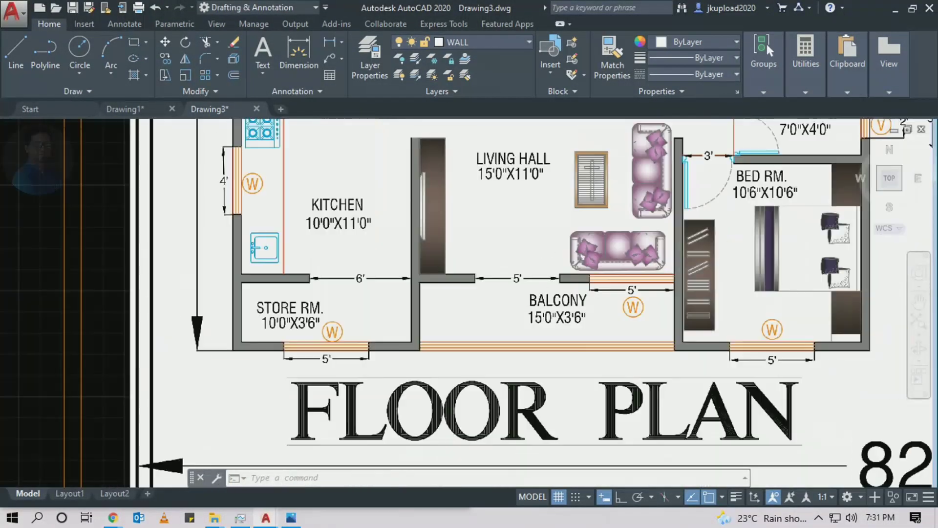
pyautogui.scroll(-6, 406, 267)
pyautogui.scroll(4, 408, 274)
pyautogui.scroll(-2, 410, 291)
pyautogui.write('M')
pyautogui.press('Return')
pyautogui.click(391, 322)
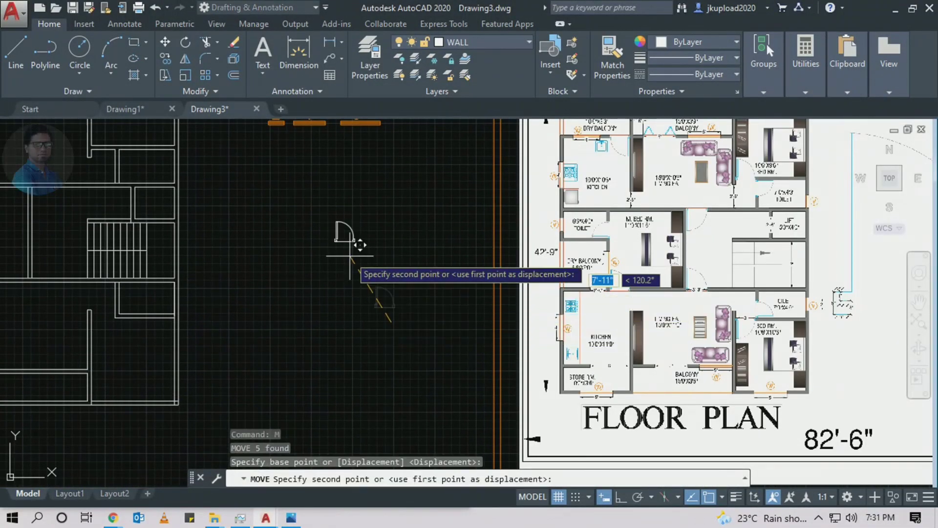
pyautogui.click(270, 183)
# Copy the 2' window label down to just above the door symbol
pyautogui.scroll(2, 270, 184)
pyautogui.moveTo(288, 196); pyautogui.dragTo(335, 204, button='middle')
pyautogui.scroll(2, 335, 203)
pyautogui.click(398, 184)
pyautogui.click(323, 205)
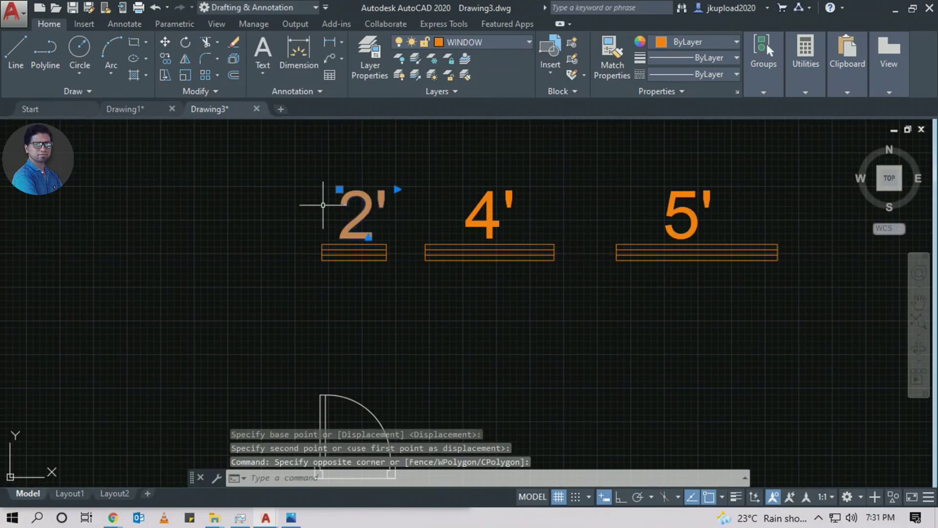
pyautogui.write('co')
pyautogui.press('Return')
pyautogui.click(325, 206)
pyautogui.moveTo(352, 312); pyautogui.dragTo(353, 263, button='middle')
pyautogui.click(361, 325)
pyautogui.press('Escape')
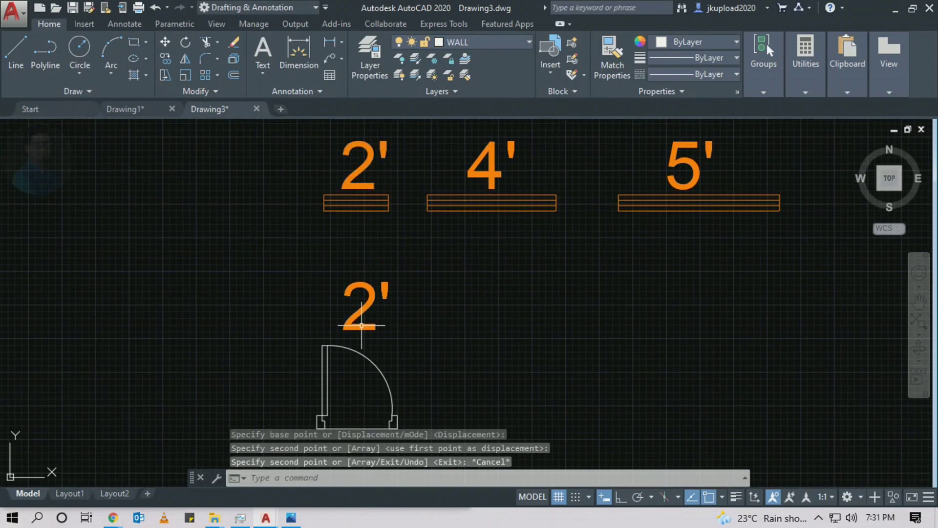
# Change the copied label above the door symbol to read 2'6"
pyautogui.write('ED')
pyautogui.press('Return')
pyautogui.click(386, 318)
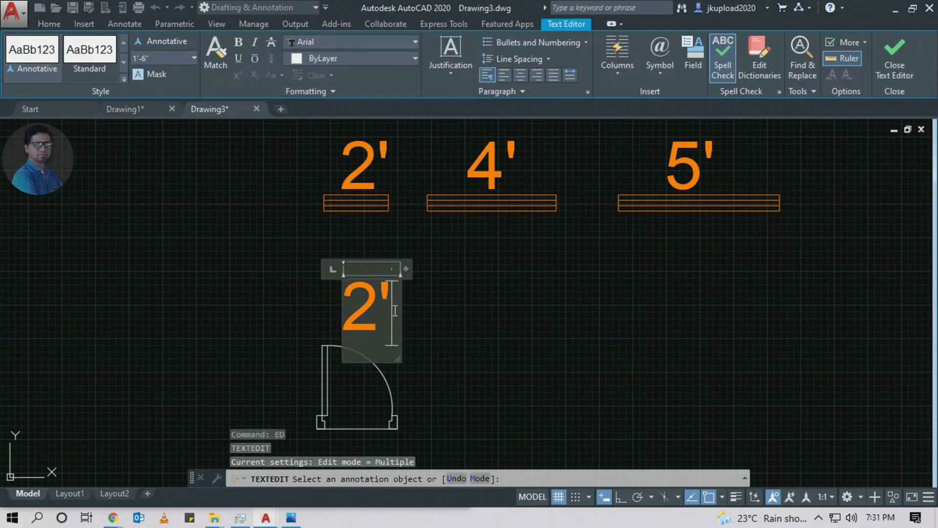
pyautogui.write('6"')
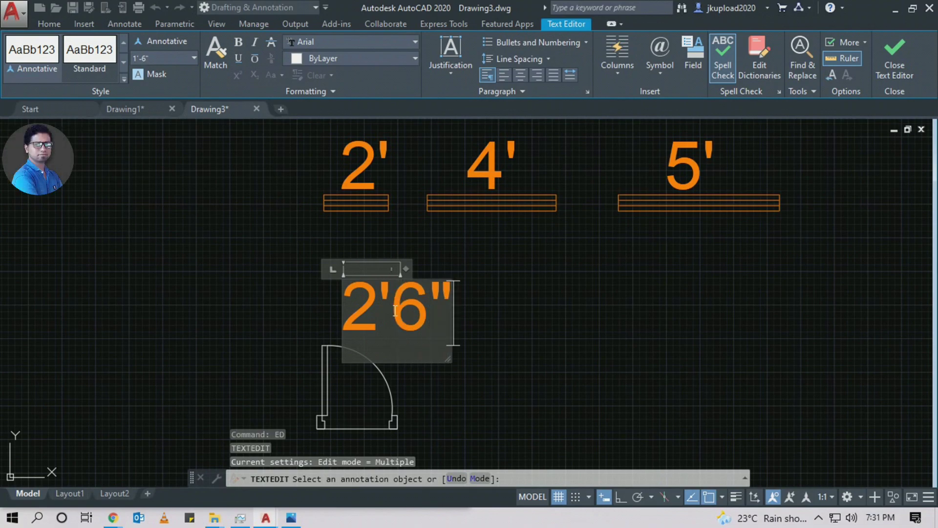
pyautogui.click(513, 293)
pyautogui.press('Escape')
# Move the 2'6" label slightly left and up to sit over the door symbol
pyautogui.moveTo(489, 266); pyautogui.dragTo(366, 326)
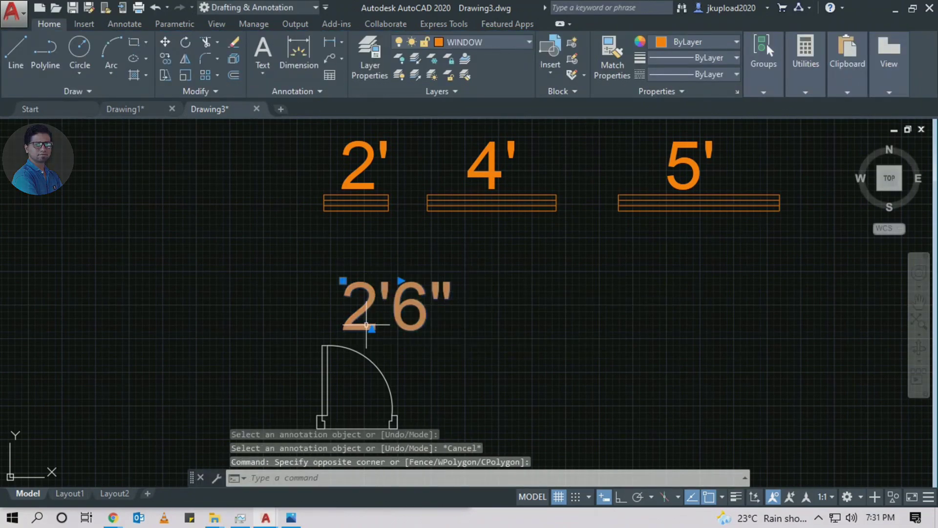
pyautogui.write('m')
pyautogui.press('Return')
pyautogui.click(552, 342)
pyautogui.click(527, 345)
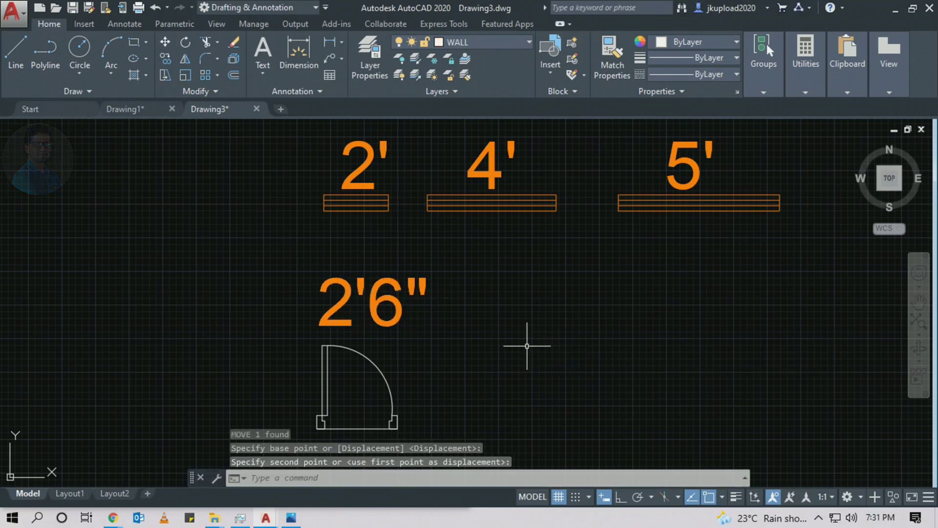
# Copy the 2'6" door symbol together with its label horizontally to the right with Ortho on
pyautogui.moveTo(466, 341); pyautogui.dragTo(373, 304, button='middle')
pyautogui.moveTo(411, 267); pyautogui.dragTo(322, 395)
pyautogui.write('co')
pyautogui.press('Return')
pyautogui.click(384, 350)
pyautogui.press('F8')
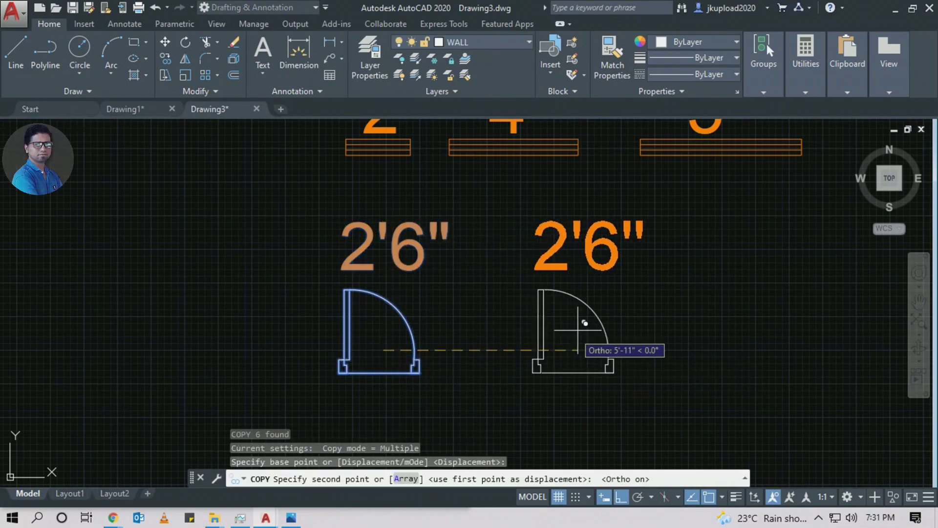
pyautogui.click(547, 333)
pyautogui.press('Escape')
pyautogui.moveTo(503, 287); pyautogui.dragTo(476, 291, button='middle')
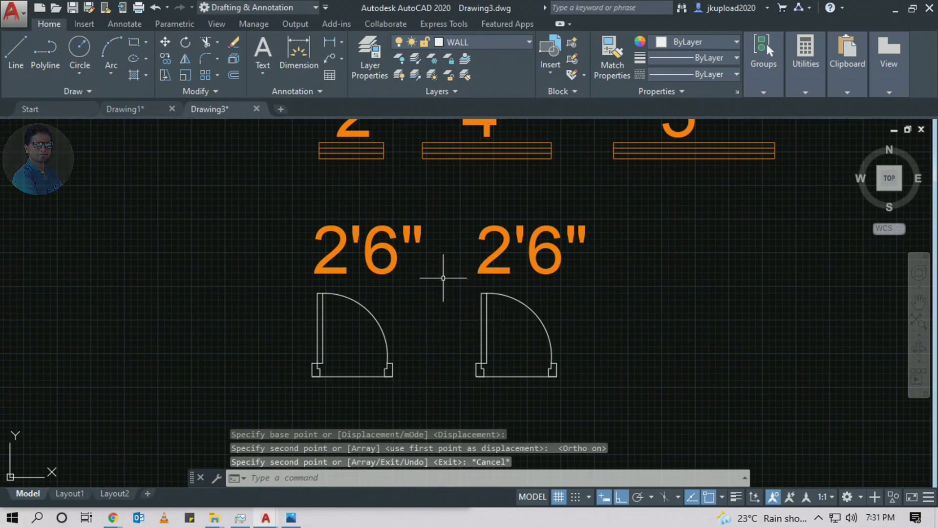
# Check the door opening widths in the reference plan, including the entrance door opening
pyautogui.scroll(-5, 514, 318)
pyautogui.scroll(10, 538, 293)
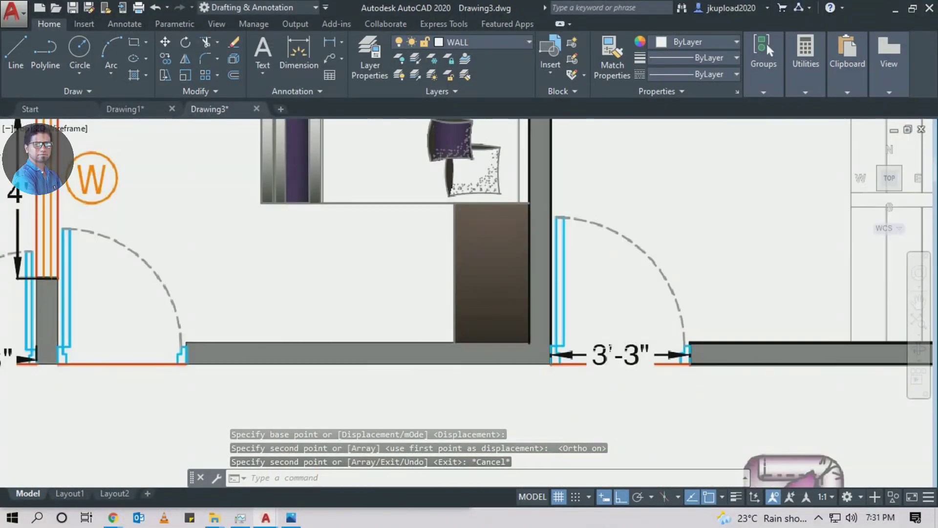
pyautogui.scroll(-5, 684, 382)
pyautogui.scroll(8, 709, 416)
pyautogui.click(631, 307)
pyautogui.click(684, 381)
pyautogui.scroll(-5, 685, 381)
pyautogui.scroll(6, 598, 329)
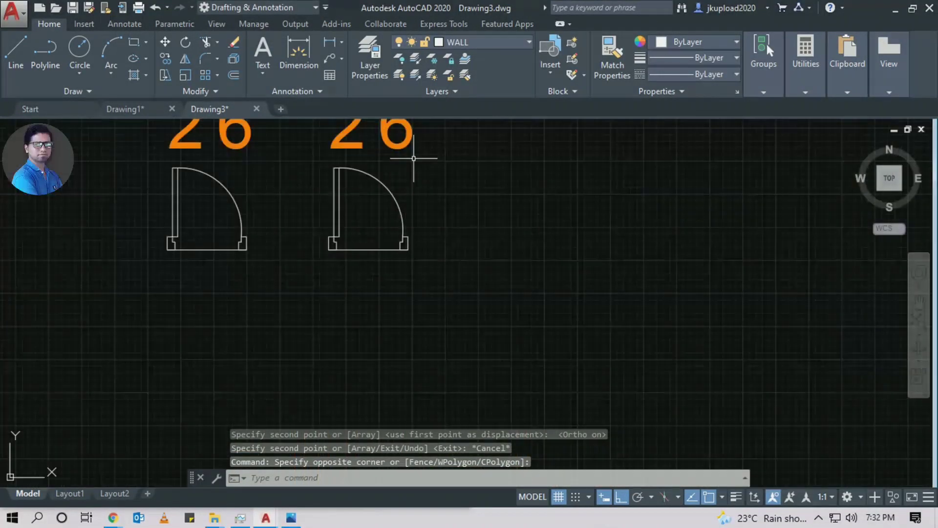
# Change the label above the copied door symbol to read 3'
pyautogui.write('ed')
pyautogui.press('Return')
pyautogui.click(410, 247)
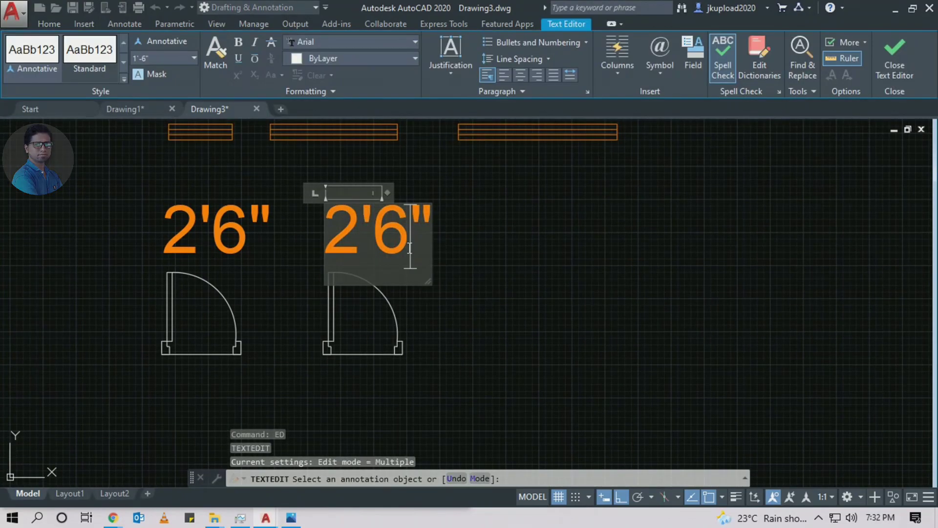
pyautogui.press('BackSpace')
pyautogui.press('BackSpace')
pyautogui.write("3'")
pyautogui.click(469, 259)
pyautogui.press('Escape')
# Stretch the right jamb, sill line and swing arc of the 3' door 6 inches to the right
pyautogui.scroll(2, 464, 360)
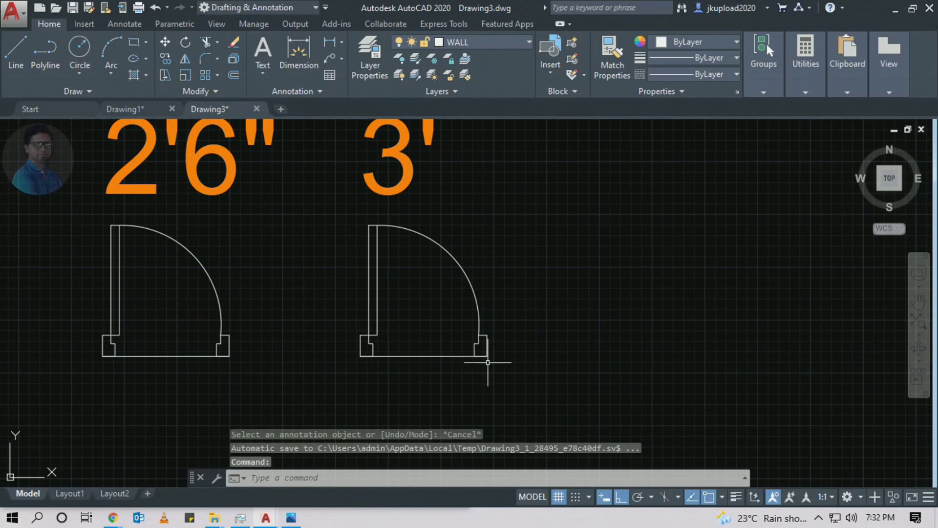
pyautogui.click(533, 312)
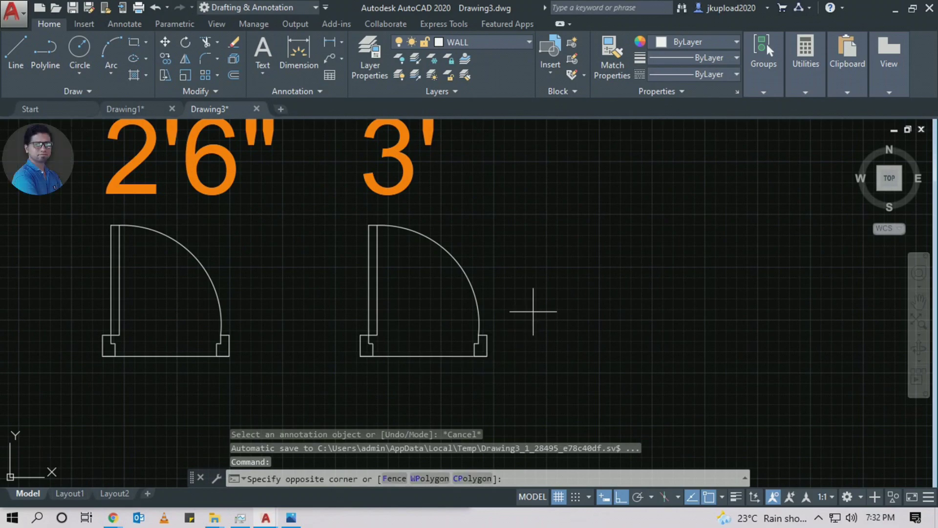
pyautogui.click(444, 370)
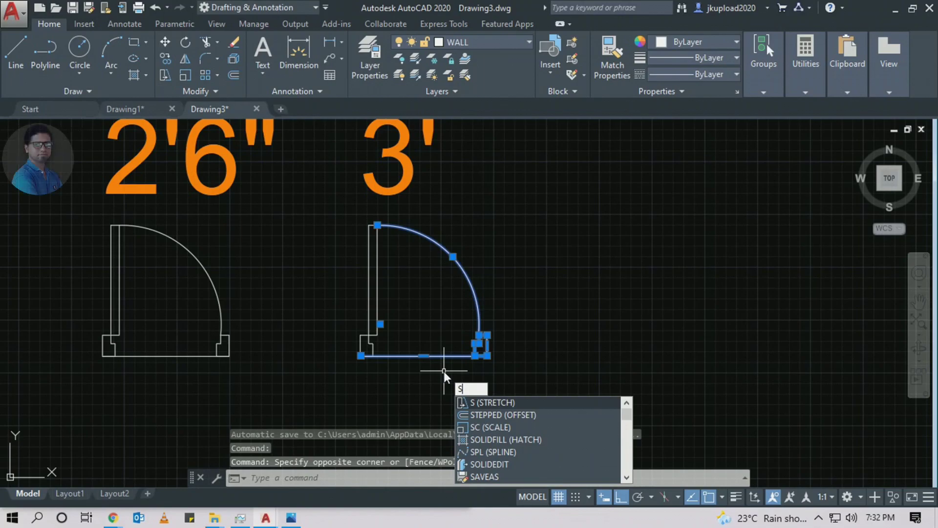
pyautogui.press('Return')
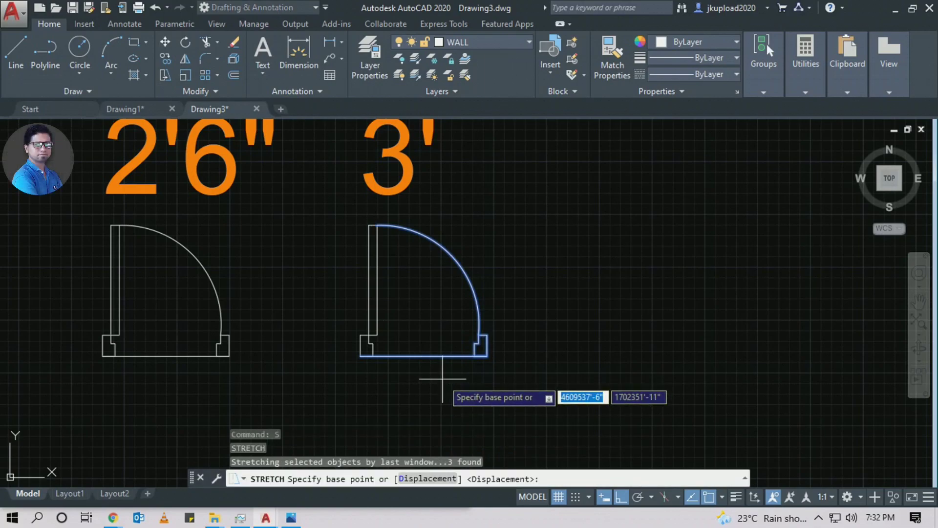
pyautogui.click(444, 377)
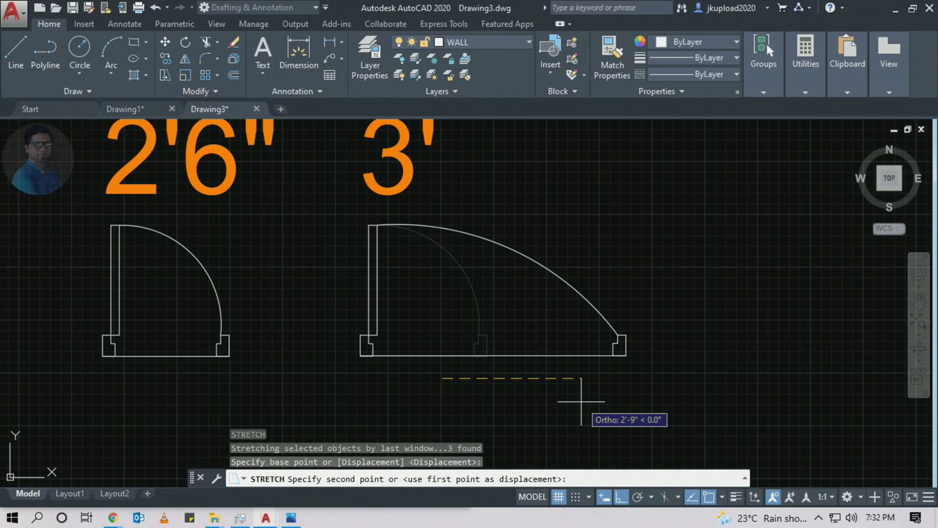
pyautogui.write('6')
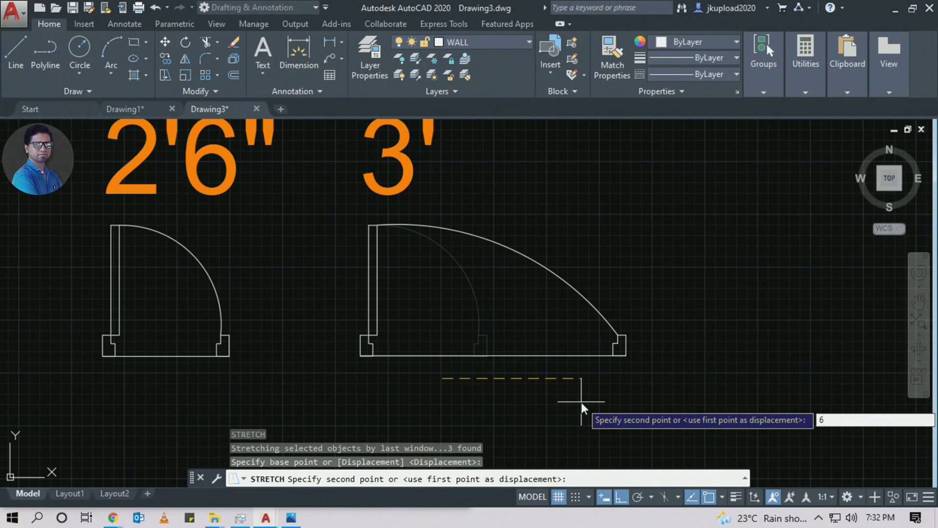
pyautogui.press('Return')
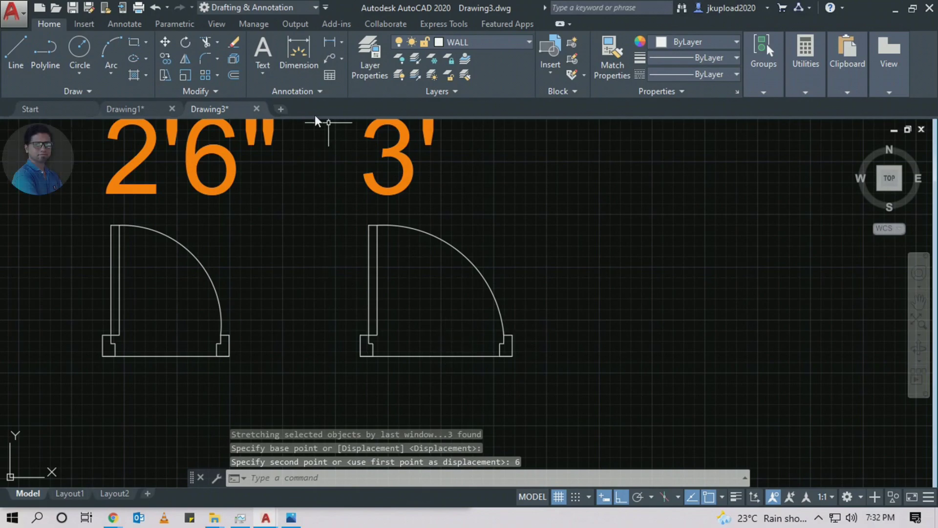
# Measure the 3' door's overall width between its outer frame corners with a linear dimension
pyautogui.click(332, 47)
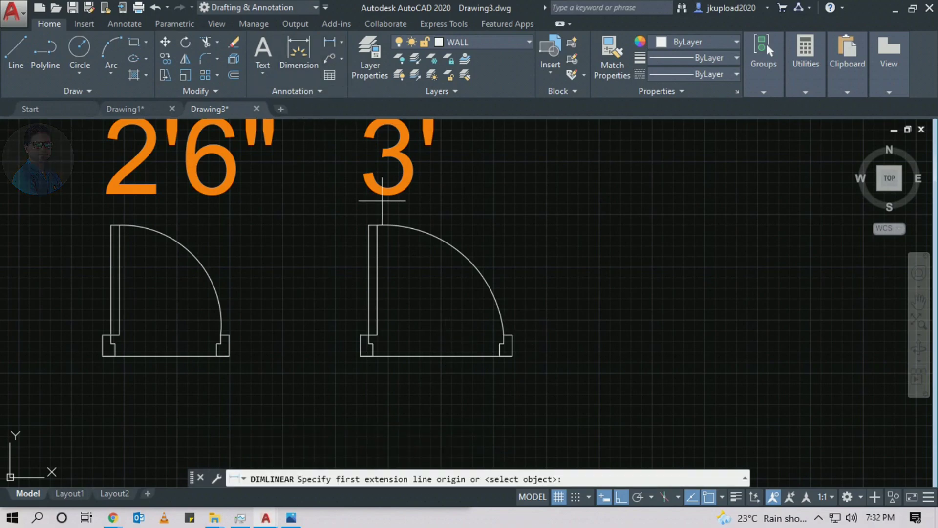
pyautogui.click(366, 346)
pyautogui.click(507, 348)
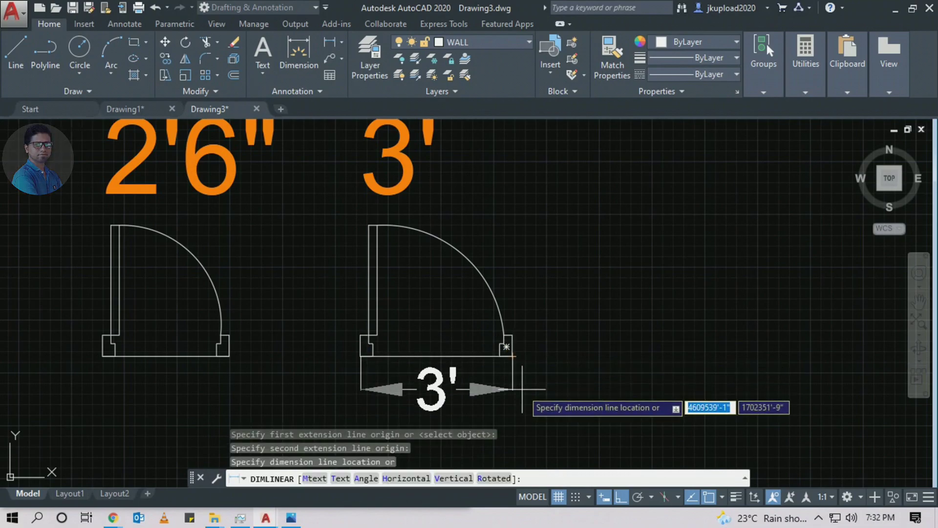
# Stretch the top of the 3' door's leaf and the arc's upper end 6 inches upward
pyautogui.scroll(2, 523, 389)
pyautogui.moveTo(401, 312); pyautogui.dragTo(414, 362, button='middle')
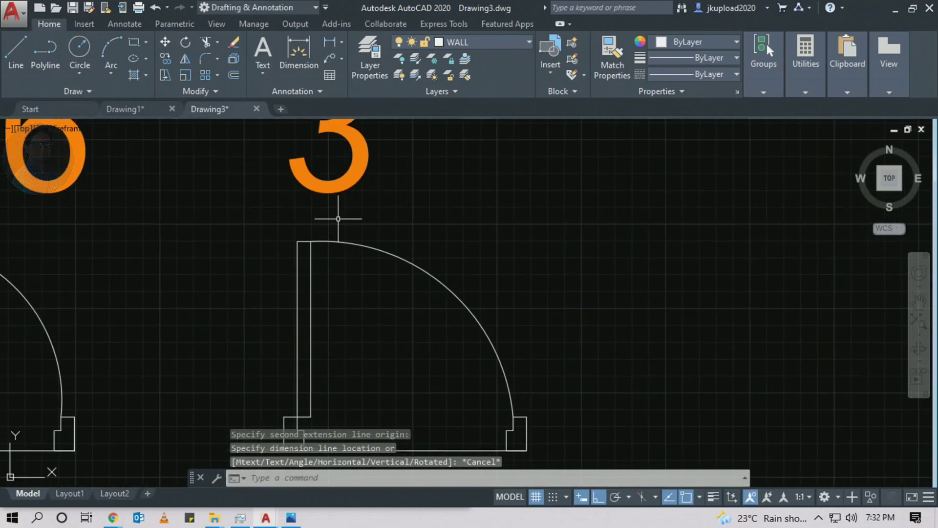
pyautogui.click(365, 223)
pyautogui.click(262, 269)
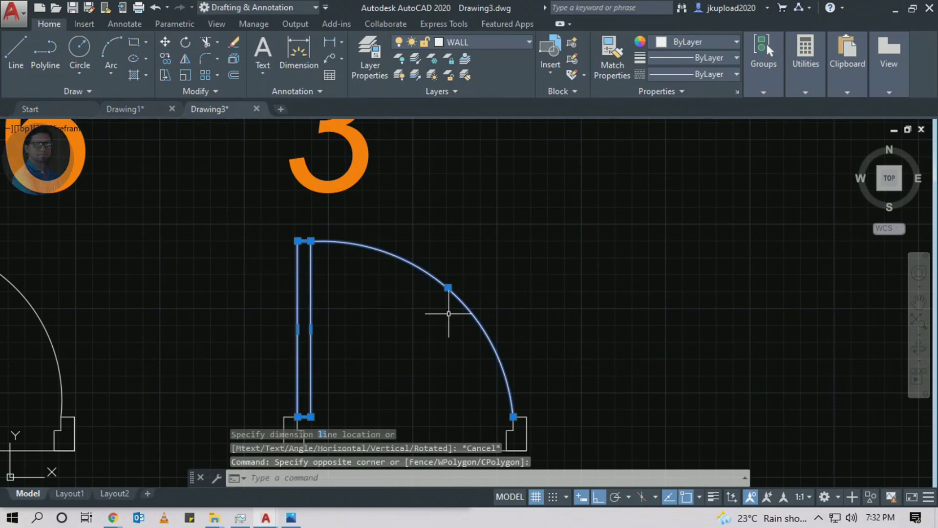
pyautogui.write('s')
pyautogui.press('Return')
pyautogui.click(530, 320)
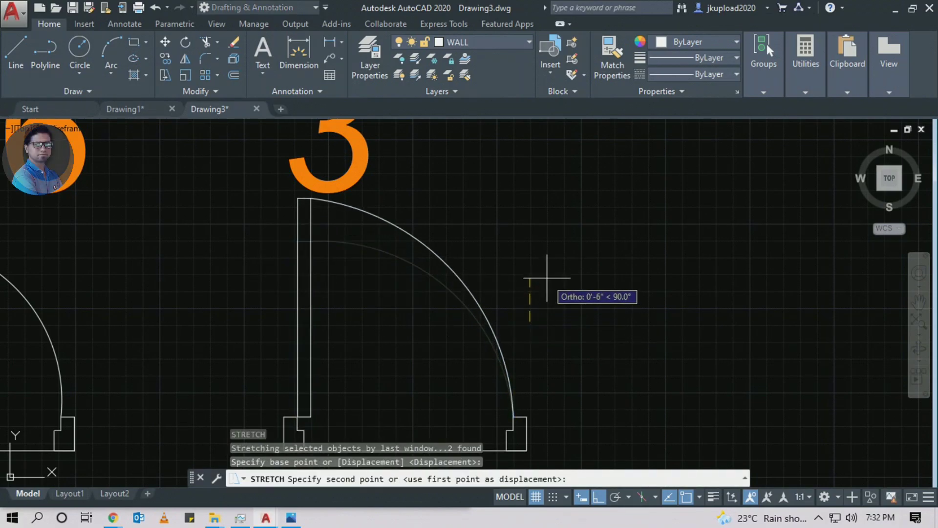
pyautogui.write('6')
pyautogui.press('Return')
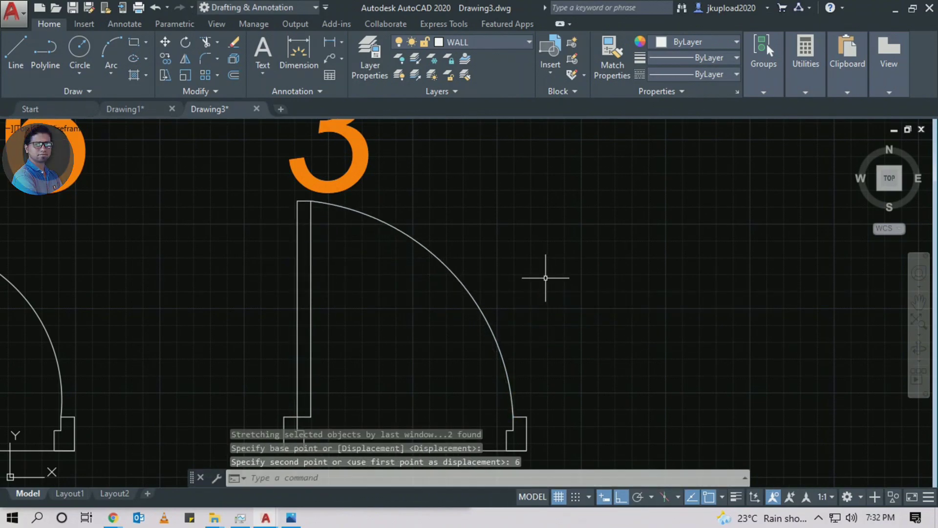
# Place a vertical linear dimension along the 3' door's leaf
pyautogui.scroll(-4, 478, 268)
pyautogui.scroll(3, 447, 270)
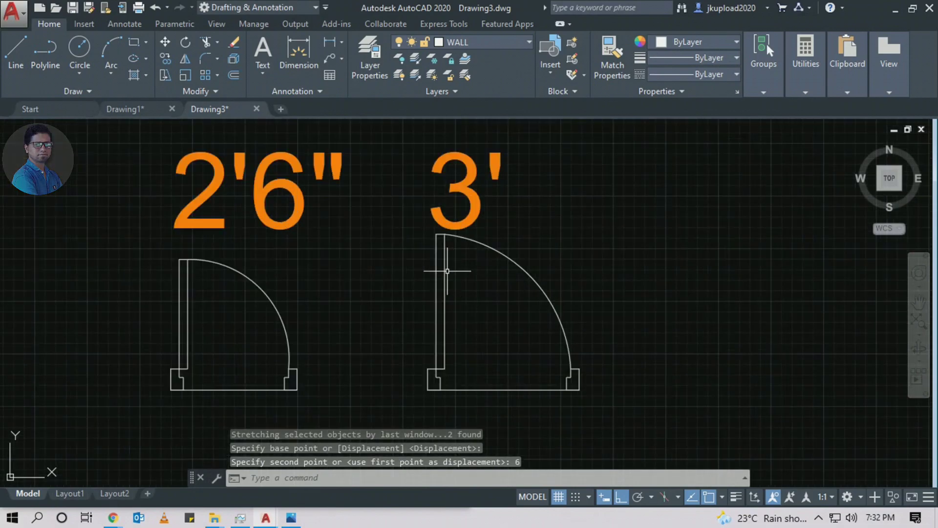
pyautogui.click(335, 49)
pyautogui.scroll(2, 439, 264)
pyautogui.click(430, 214)
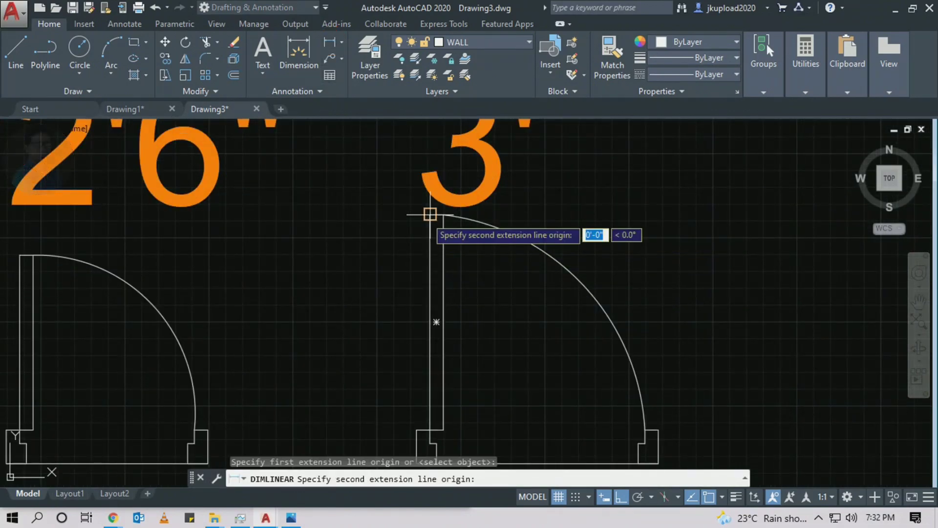
pyautogui.scroll(-2, 440, 262)
pyautogui.click(432, 335)
pyautogui.scroll(2, 388, 314)
pyautogui.click(362, 308)
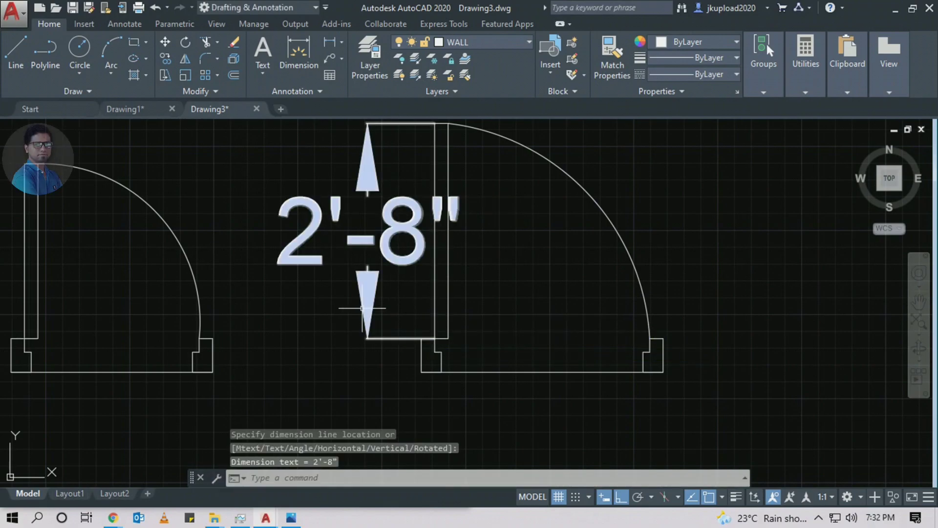
# Examine the frame jambs at both sides of the 3' door against the leaf dimension
pyautogui.scroll(-1, 362, 308)
pyautogui.click(353, 323)
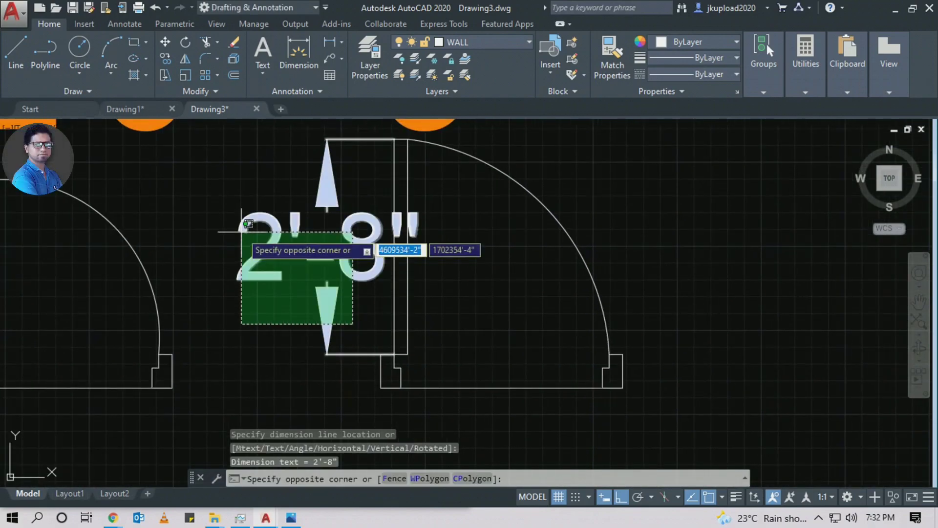
pyautogui.click(248, 224)
pyautogui.scroll(5, 390, 372)
pyautogui.click(339, 268)
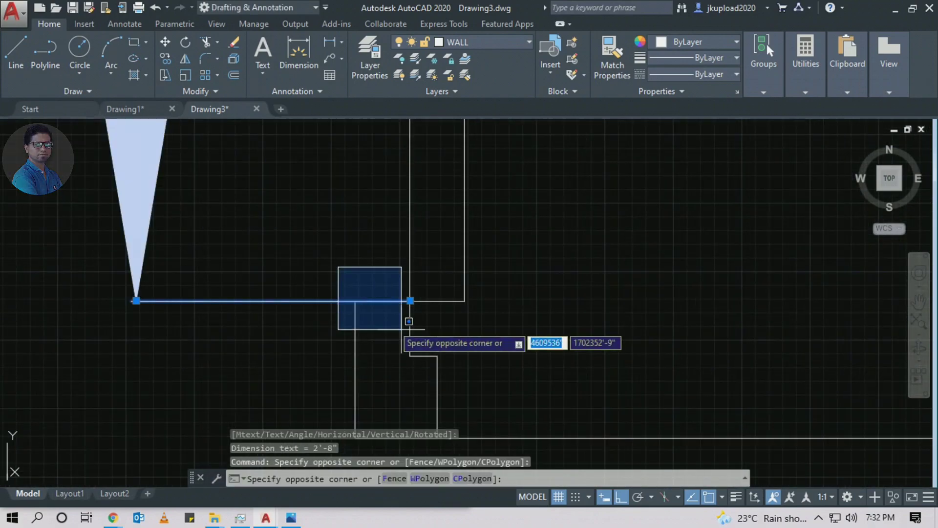
pyautogui.click(405, 314)
pyautogui.scroll(-3, 435, 320)
pyautogui.press('Escape')
pyautogui.click(726, 289)
pyautogui.click(797, 337)
# Erase the vertical dimension beside the 3' door's leaf
pyautogui.scroll(-3, 624, 287)
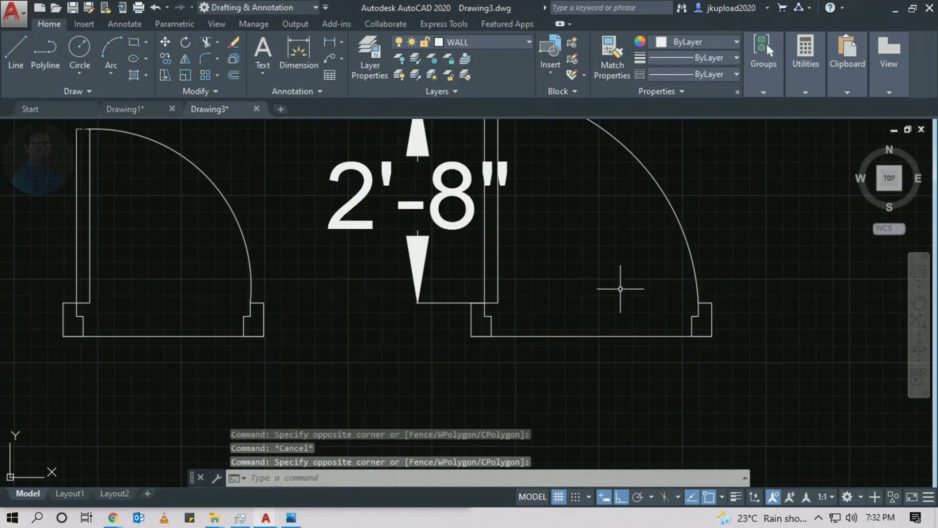
pyautogui.scroll(2, 553, 310)
pyautogui.write('e')
pyautogui.press('Return')
pyautogui.click(439, 261)
pyautogui.click(366, 283)
pyautogui.press('Return')
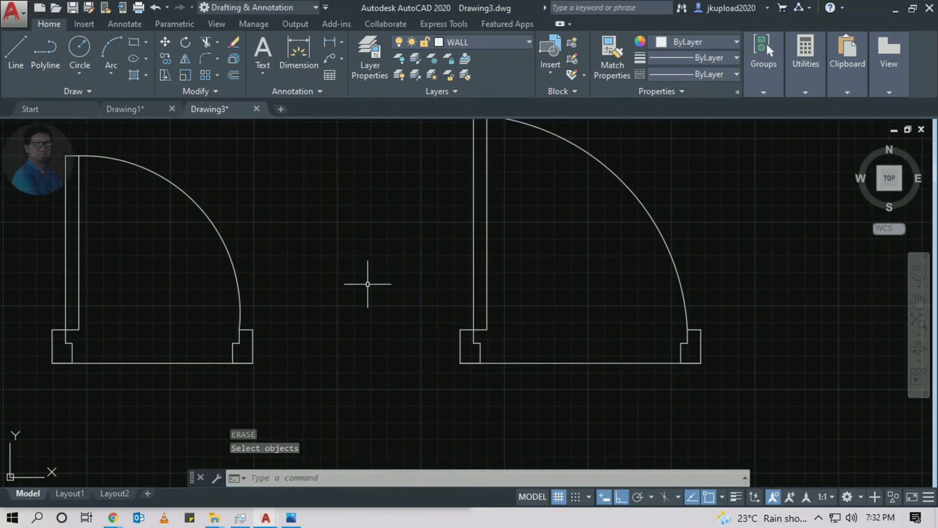
# Move the 3' door symbol and its label slightly left, closer to the 2'6" door
pyautogui.scroll(-5, 366, 283)
pyautogui.scroll(2, 383, 262)
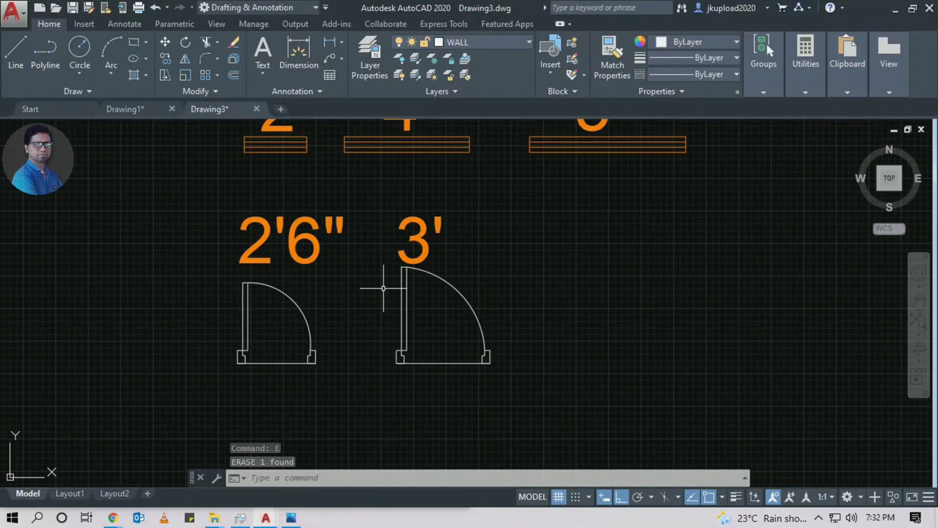
pyautogui.click(503, 254)
pyautogui.click(373, 381)
pyautogui.write('m')
pyautogui.press('Return')
pyautogui.click(373, 381)
pyautogui.click(356, 377)
# Copy the 3' door symbol and its label horizontally to the right as a third door
pyautogui.moveTo(457, 335); pyautogui.dragTo(446, 335, button='middle')
pyautogui.click(482, 209)
pyautogui.click(338, 373)
pyautogui.write('co')
pyautogui.press('Return')
pyautogui.click(322, 383)
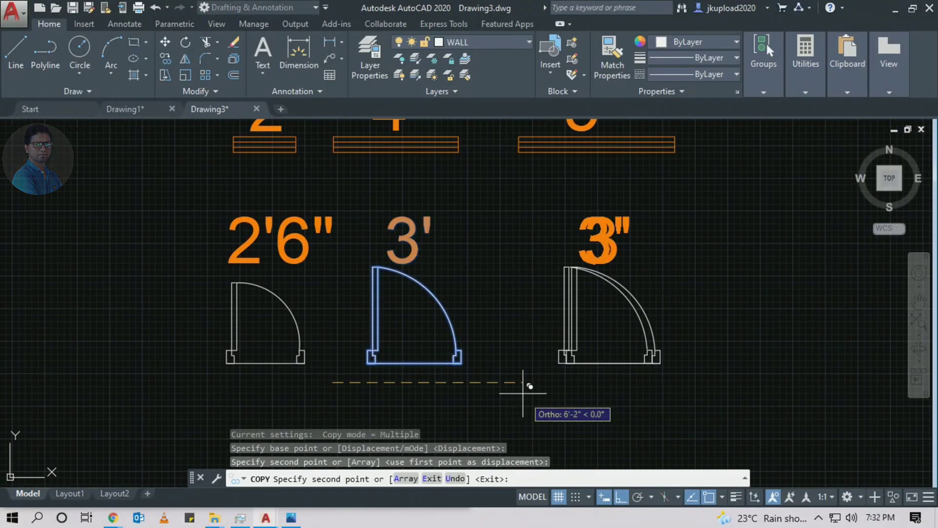
pyautogui.click(472, 383)
pyautogui.press('Escape')
# Check the remaining door opening widths in the reference plan, especially the living hall entrance
pyautogui.scroll(-3, 635, 378)
pyautogui.scroll(1, 635, 377)
pyautogui.moveTo(634, 378); pyautogui.dragTo(420, 293, button='middle')
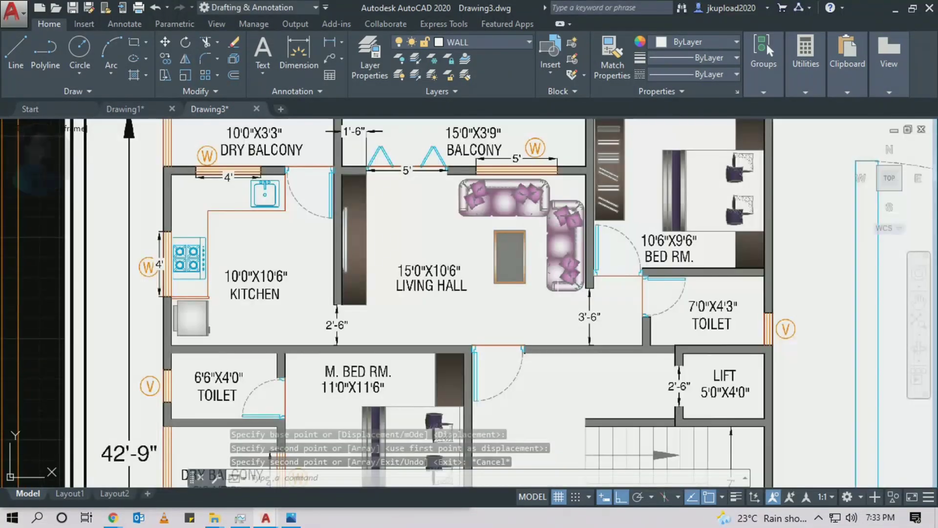
pyautogui.scroll(-2, 419, 292)
pyautogui.scroll(3, 517, 282)
pyautogui.click(557, 219)
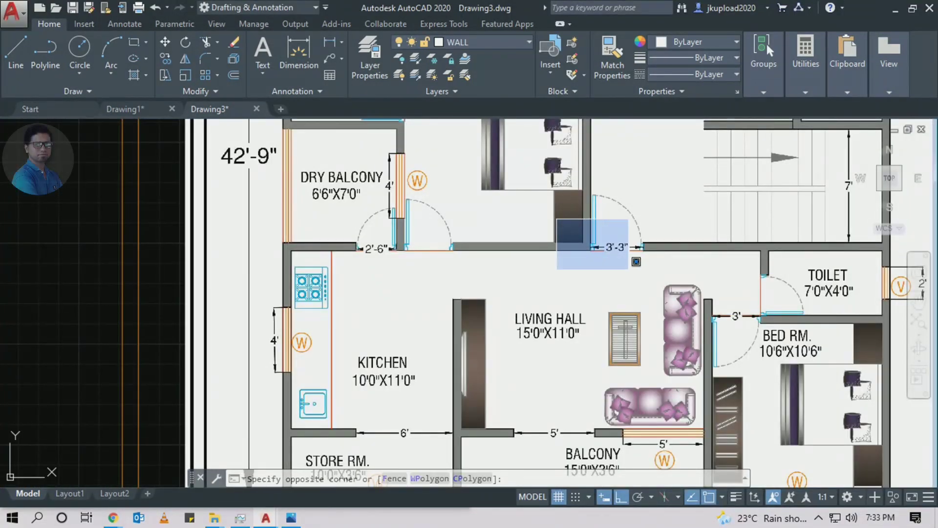
pyautogui.scroll(2, 615, 252)
pyautogui.press('Escape')
pyautogui.scroll(-3, 635, 276)
pyautogui.scroll(5, 518, 211)
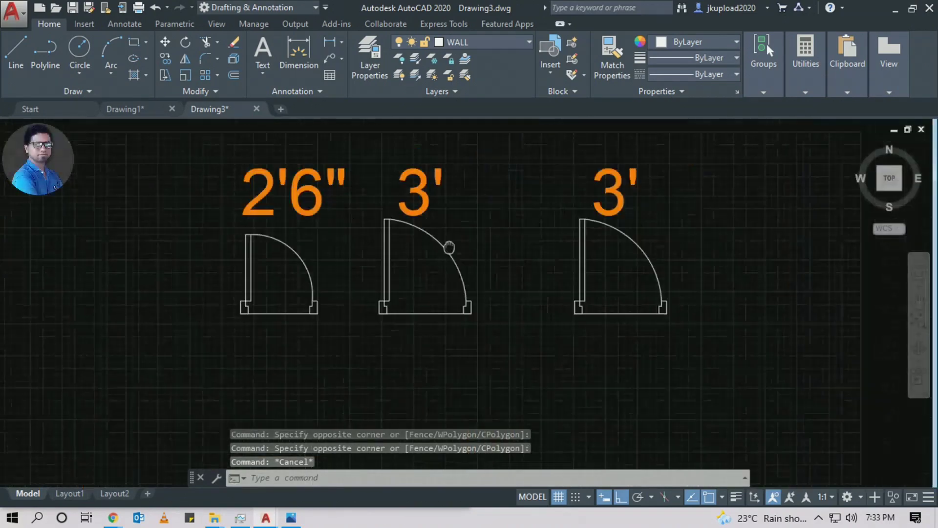
# Move the label of the third door slightly upward to leave room above the leaf
pyautogui.moveTo(518, 211); pyautogui.dragTo(296, 265, button='middle')
pyautogui.click(437, 185)
pyautogui.click(542, 252)
pyautogui.write('m')
pyautogui.press('Return')
pyautogui.click(555, 252)
pyautogui.click(555, 236)
# Change the third door's label to read 3'3"
pyautogui.write('ed')
pyautogui.press('Return')
pyautogui.click(475, 217)
pyautogui.write('3"')
pyautogui.press('Escape')
pyautogui.press('Escape')
# Stretch the top of the 3'3" door's leaf and the arc's upper end 3 inches upward
pyautogui.scroll(3, 372, 244)
pyautogui.click(494, 244)
pyautogui.click(430, 294)
pyautogui.write('s')
pyautogui.press('Return')
pyautogui.scroll(1, 426, 273)
pyautogui.click(416, 286)
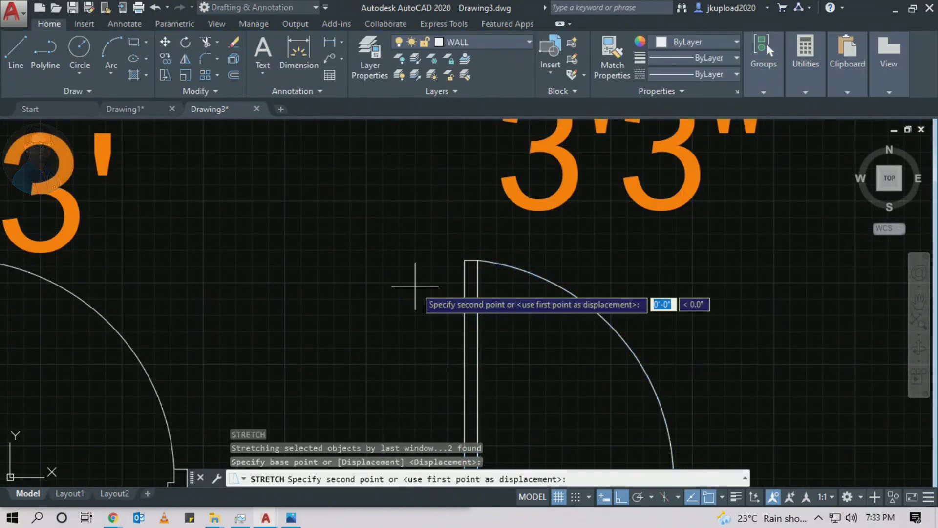
pyautogui.click(421, 262)
# Stretch the right jamb, sill line and swing arc of the 3'3" door 3 inches to the right
pyautogui.scroll(-2, 420, 262)
pyautogui.click(469, 254)
pyautogui.click(415, 315)
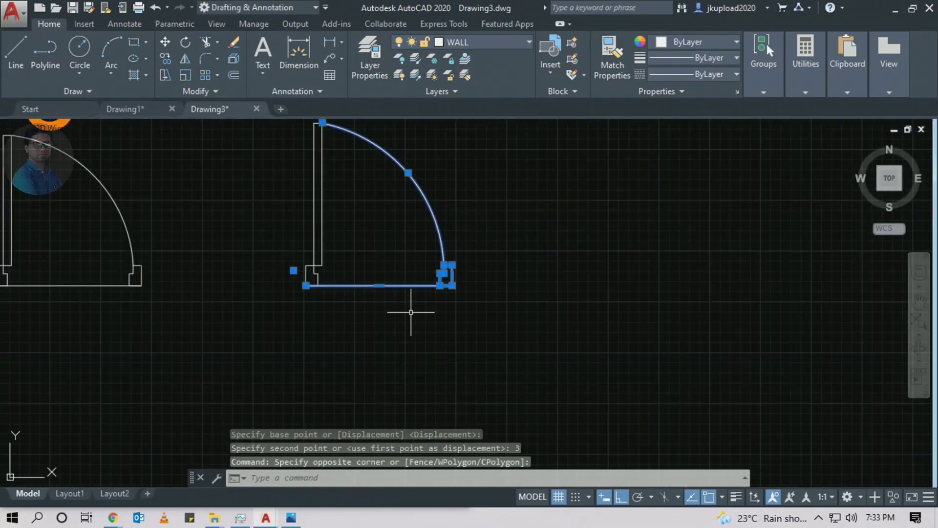
pyautogui.write('s')
pyautogui.press('Return')
pyautogui.click(437, 317)
pyautogui.write('3')
pyautogui.press('Return')
# Reshape the 3' door's swing arc by its midpoint into a proper quarter-circle curve, with Ortho off
pyautogui.scroll(-2, 329, 262)
pyautogui.scroll(2, 451, 294)
pyautogui.scroll(2, 450, 294)
pyautogui.moveTo(486, 304); pyautogui.dragTo(582, 310, button='middle')
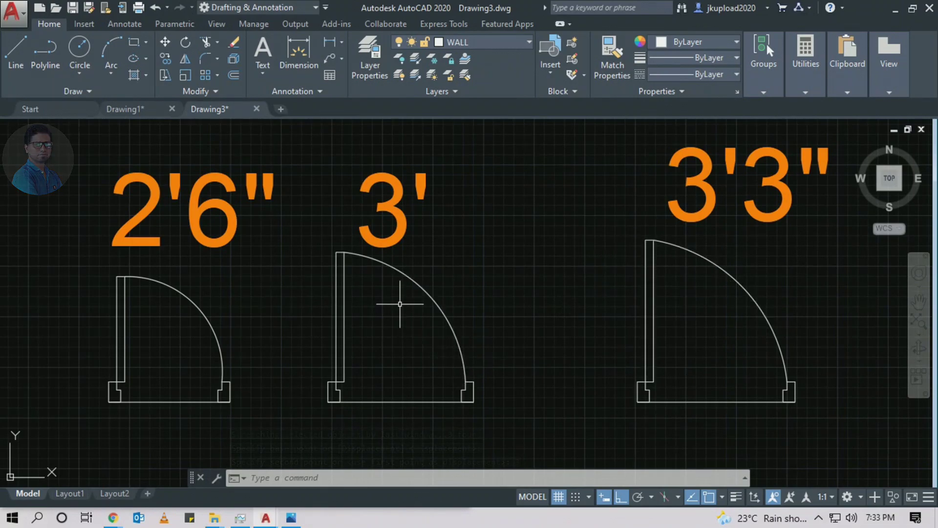
pyautogui.click(421, 318)
pyautogui.scroll(2, 436, 293)
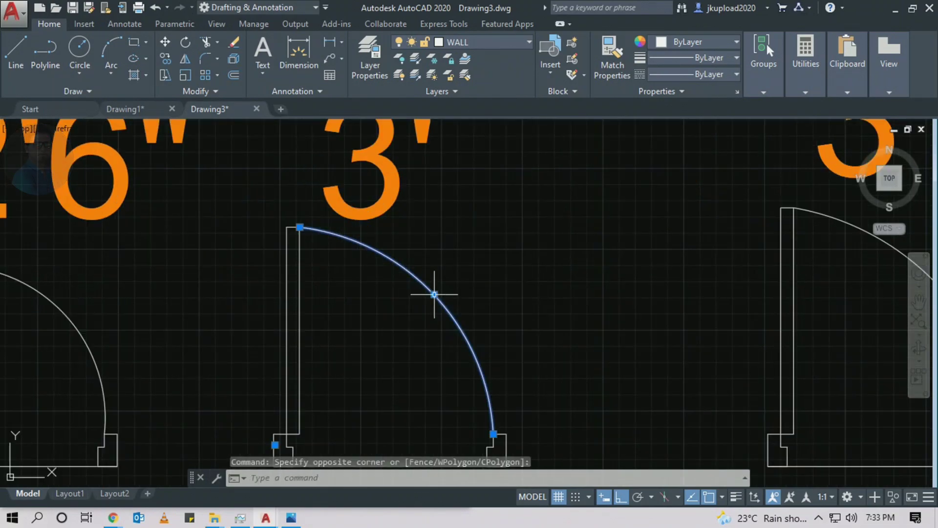
pyautogui.click(435, 288)
pyautogui.scroll(3, 434, 293)
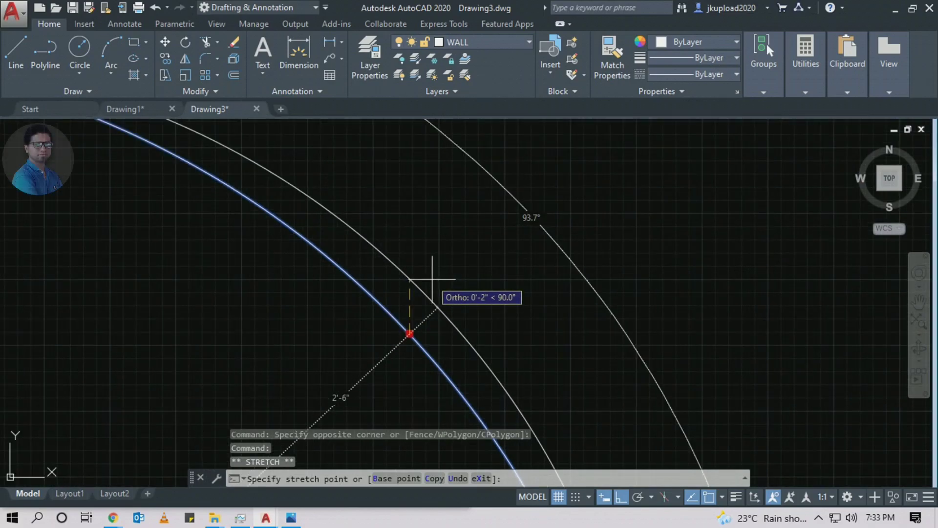
pyautogui.press('F8')
pyautogui.scroll(-4, 433, 273)
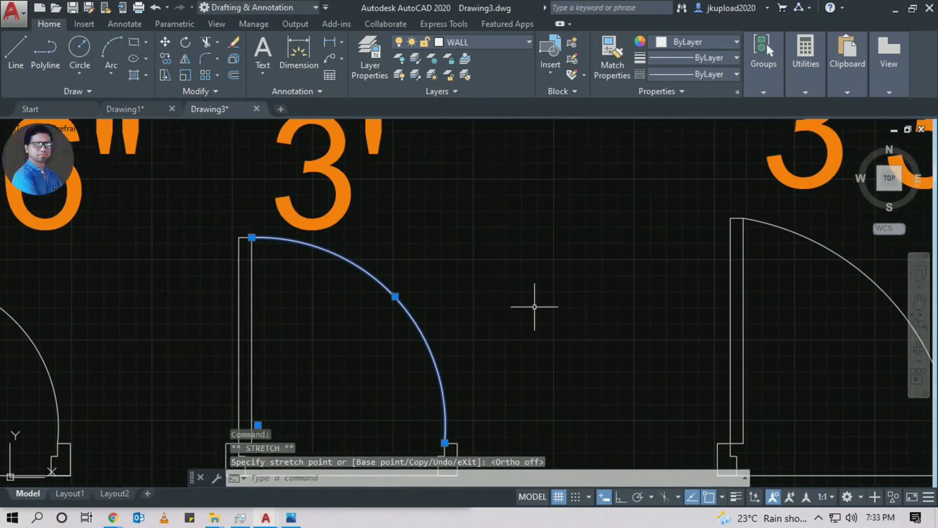
pyautogui.moveTo(828, 280); pyautogui.dragTo(605, 242, button='middle')
pyautogui.press('Escape')
# Reshape the 3'3" door's swing arc by stretching its midpoint outward into a proper quarter-circle curve
pyautogui.moveTo(684, 230); pyautogui.dragTo(626, 269)
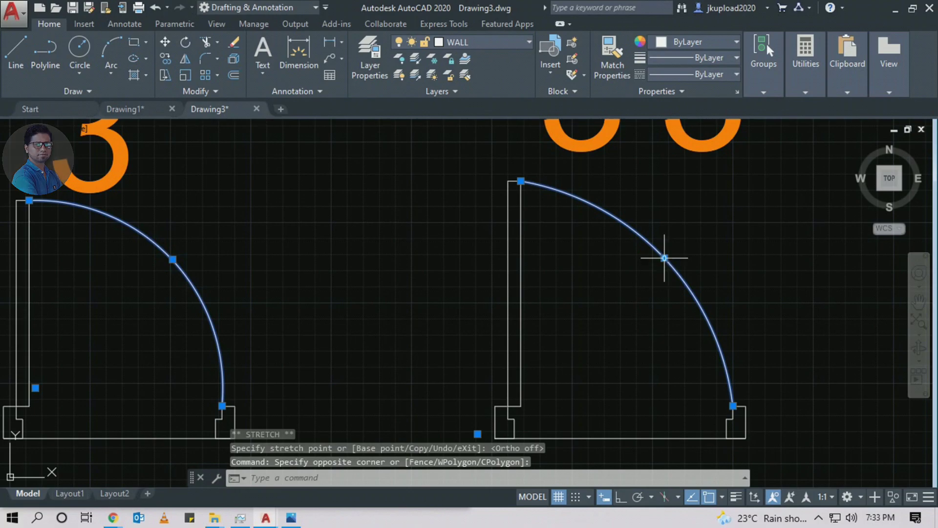
pyautogui.click(665, 258)
pyautogui.scroll(2, 660, 244)
pyautogui.press('Escape')
pyautogui.scroll(-4, 654, 205)
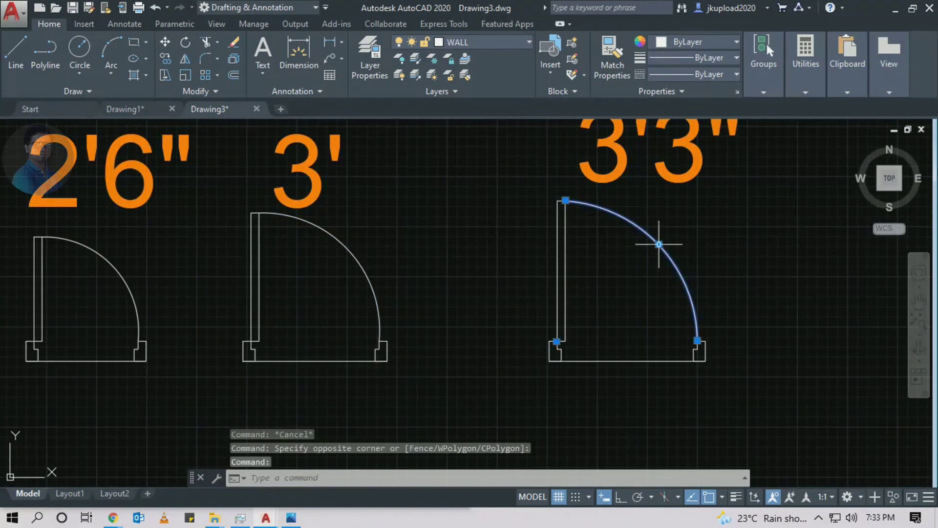
pyautogui.click(659, 244)
pyautogui.scroll(3, 659, 244)
pyautogui.press('Escape')
pyautogui.scroll(-5, 657, 266)
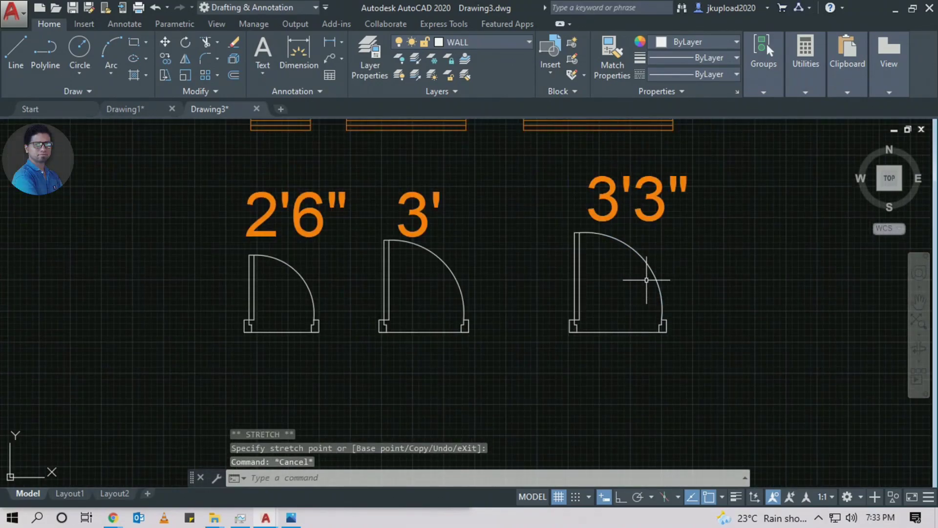
# Assign the three door symbols to the DOOR layer and set that layer's color to 150
pyautogui.scroll(-3, 612, 335)
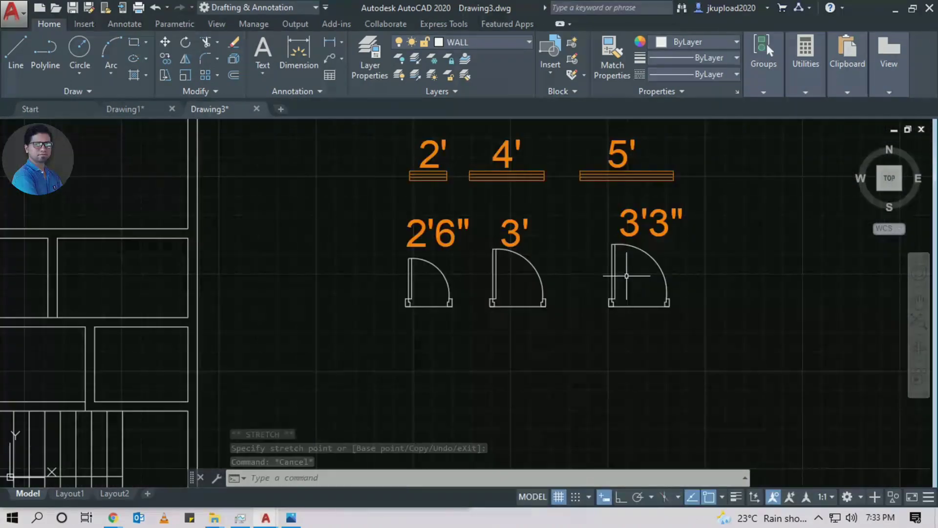
pyautogui.click(696, 250)
pyautogui.click(365, 328)
pyautogui.scroll(4, 637, 262)
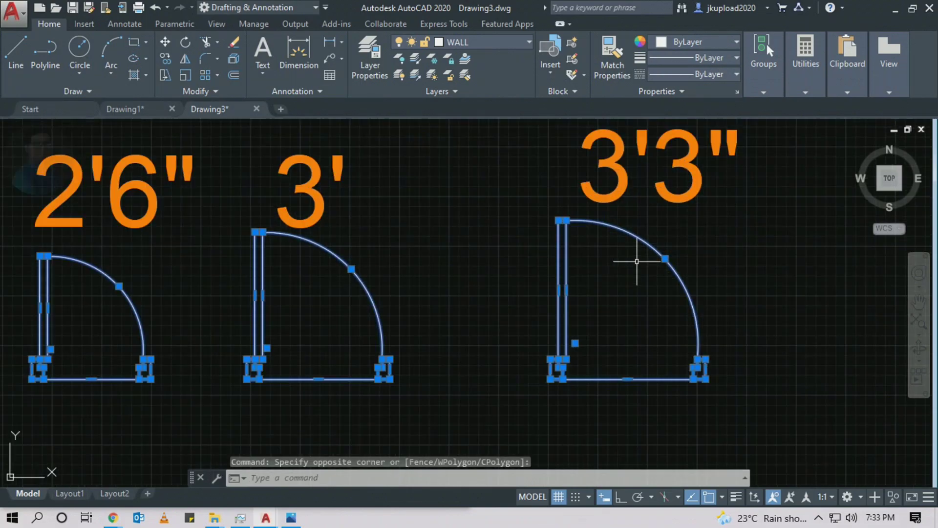
pyautogui.scroll(6, 596, 231)
pyautogui.scroll(-10, 477, 268)
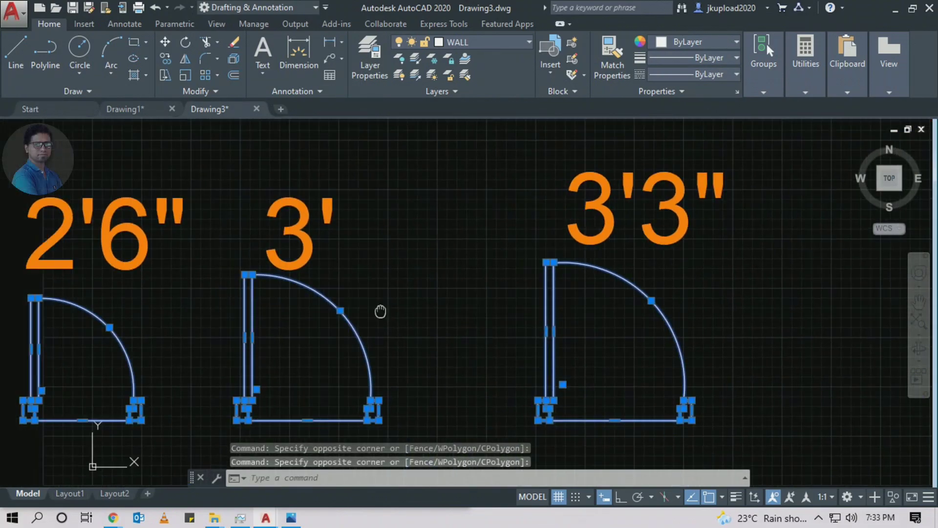
pyautogui.moveTo(689, 298); pyautogui.dragTo(564, 320, button='middle')
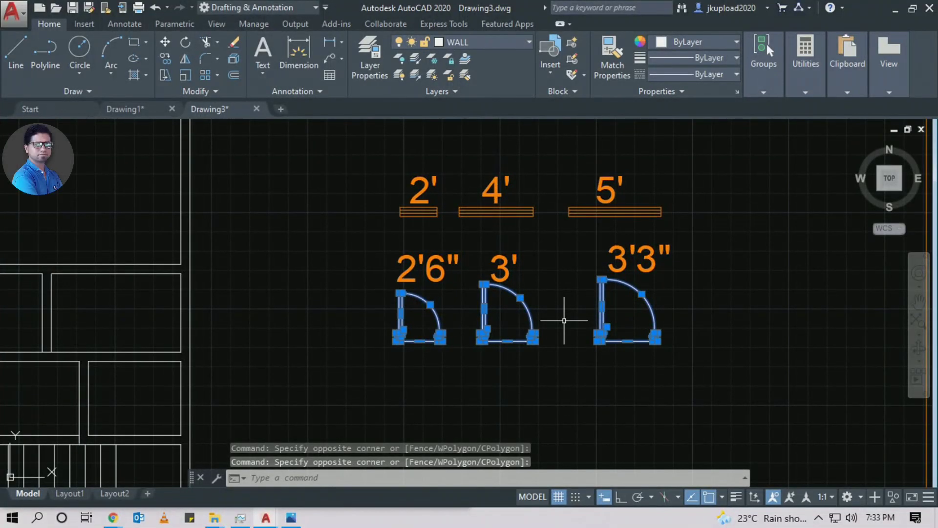
pyautogui.click(463, 40)
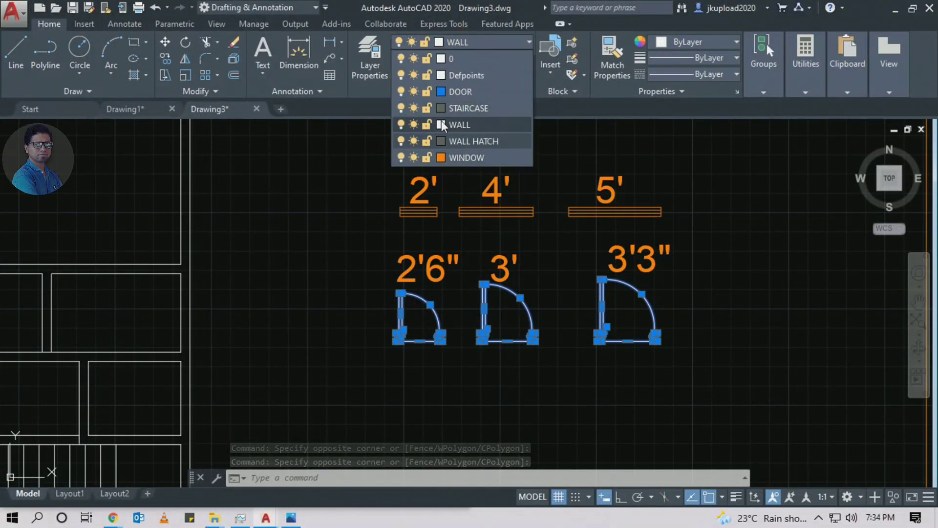
pyautogui.click(445, 94)
pyautogui.click(310, 339)
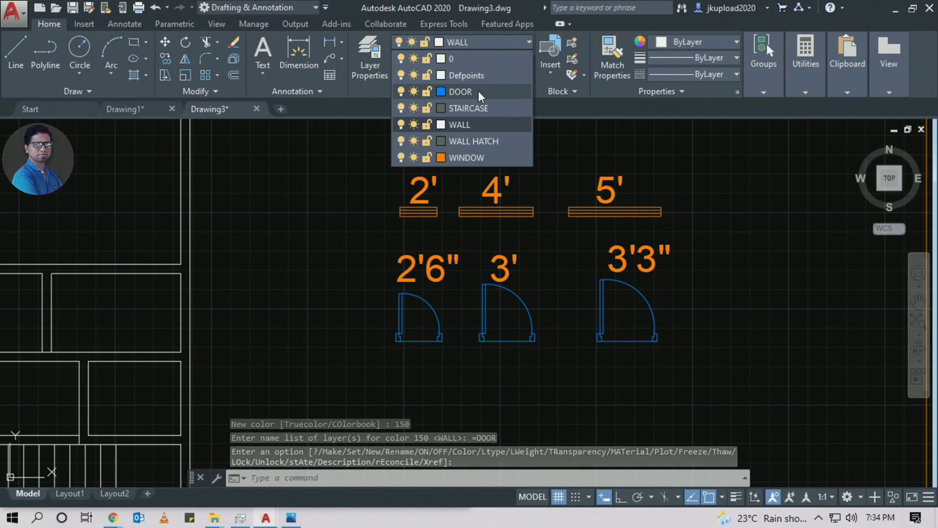
pyautogui.press('Escape')
# Review the rows of labelled window and door symbols
pyautogui.scroll(5, 533, 325)
pyautogui.scroll(-5, 555, 318)
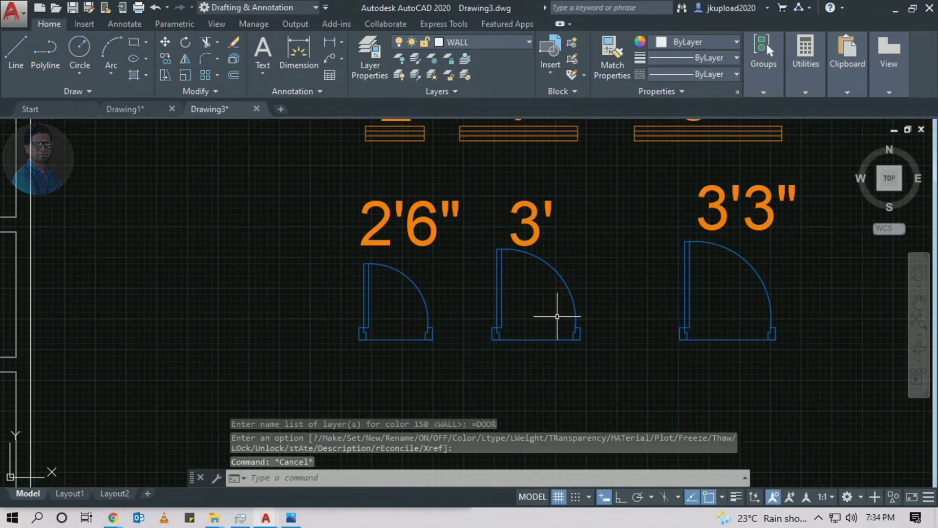
pyautogui.scroll(-2, 576, 332)
pyautogui.moveTo(577, 333); pyautogui.dragTo(553, 293, button='middle')
pyautogui.scroll(6, 454, 209)
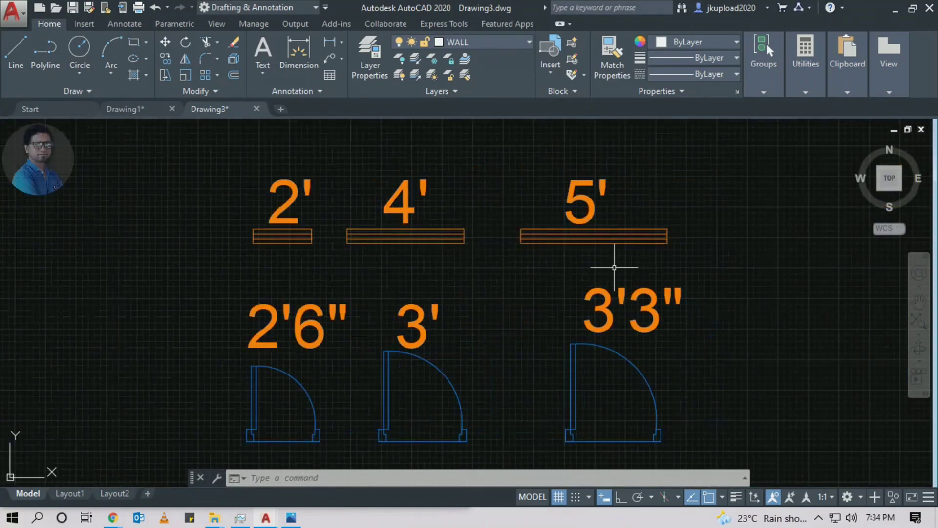
pyautogui.moveTo(291, 257); pyautogui.dragTo(331, 256, button='middle')
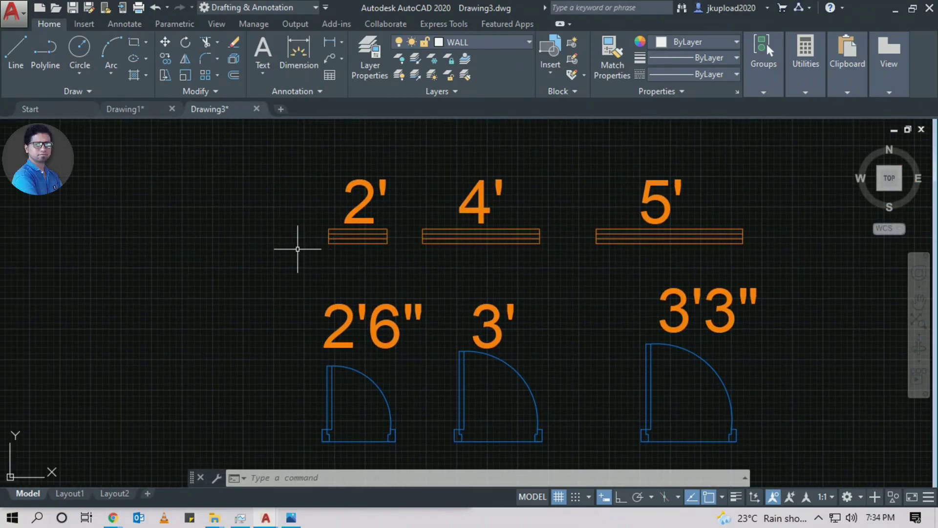
pyautogui.moveTo(536, 355); pyautogui.dragTo(565, 362, button='middle')
# Define the 2' window symbol, without its label, as a block named 2' W
pyautogui.scroll(5, 430, 248)
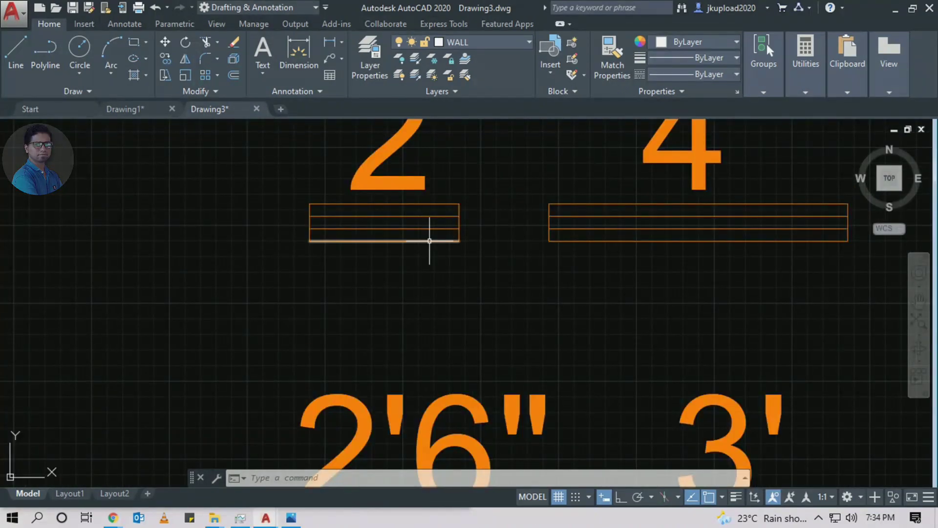
pyautogui.click(496, 212)
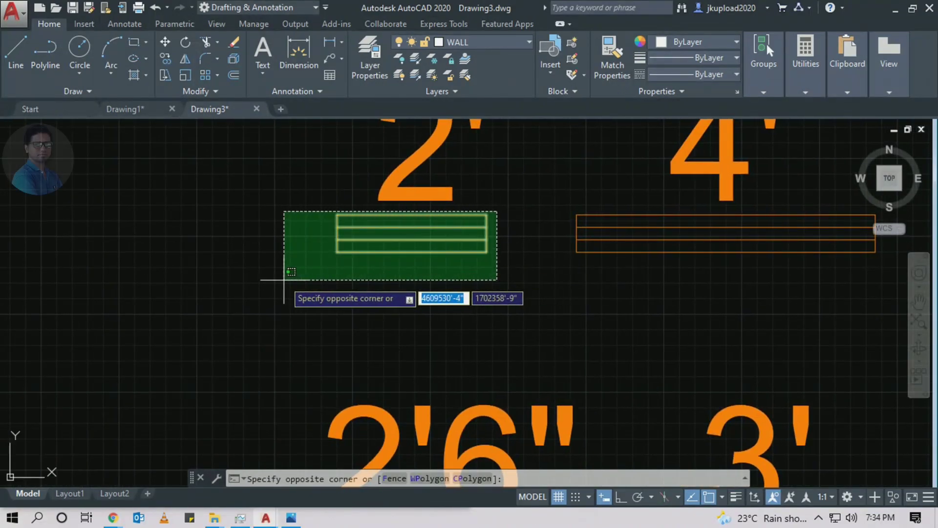
pyautogui.click(319, 260)
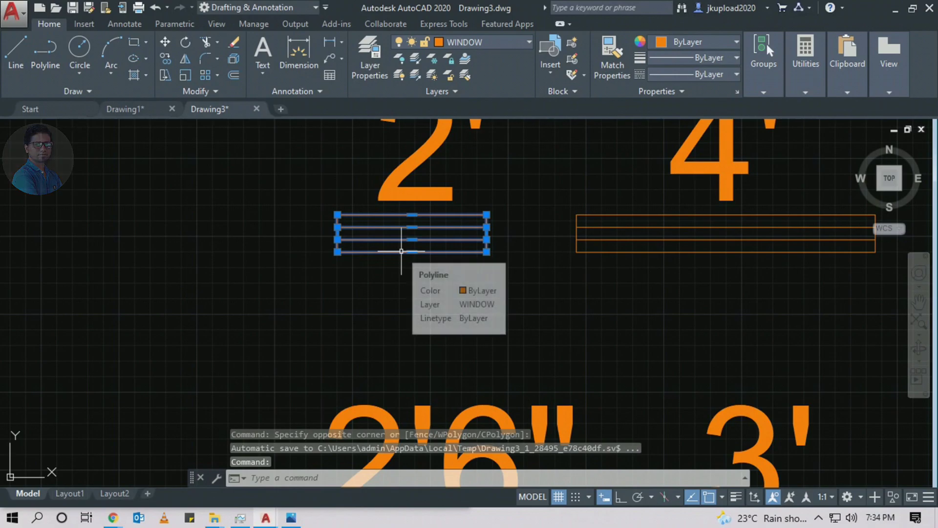
pyautogui.write('B')
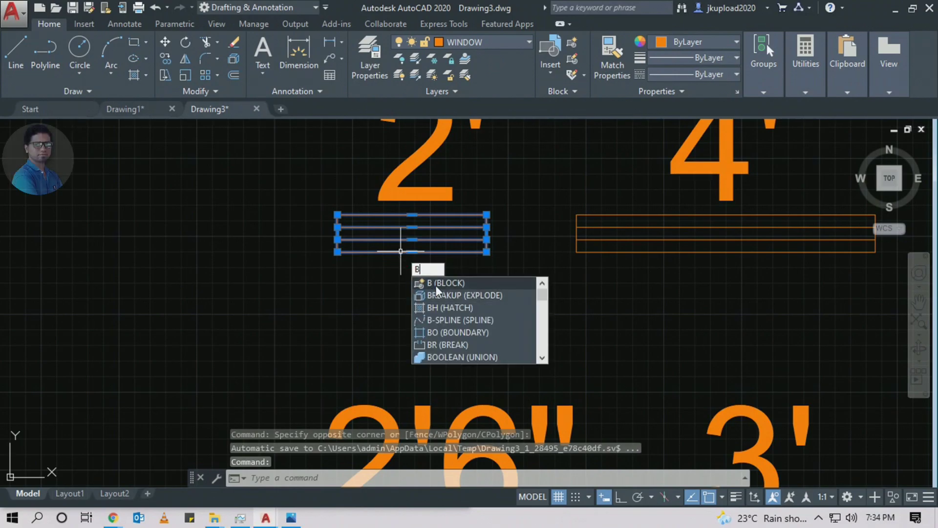
pyautogui.click(436, 283)
pyautogui.moveTo(568, 126)
pyautogui.mouseDown()
pyautogui.moveTo(482, 116)
pyautogui.moveTo(468, 192)
pyautogui.moveTo(509, 273)
pyautogui.moveTo(567, 224)
pyautogui.mouseUp()
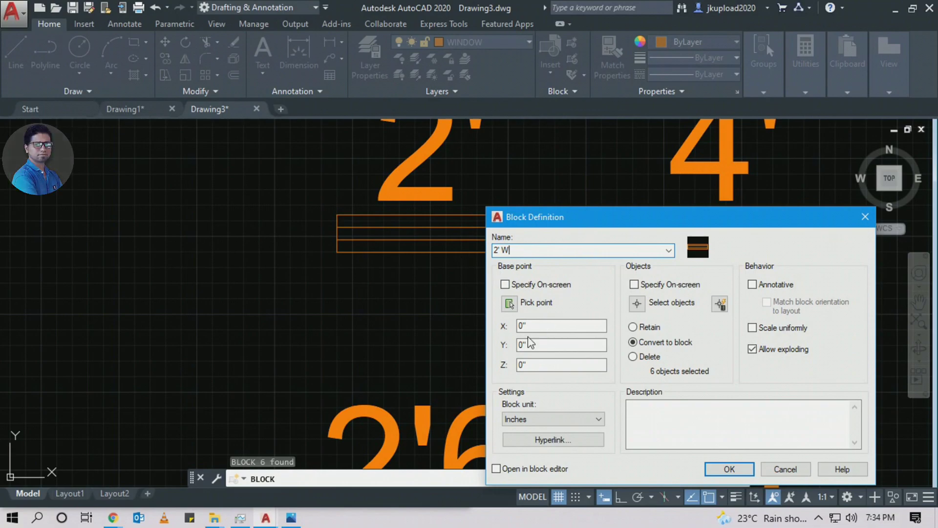
pyautogui.click(718, 469)
pyautogui.click(502, 245)
pyautogui.click(409, 279)
pyautogui.scroll(-5, 446, 274)
pyautogui.press('Escape')
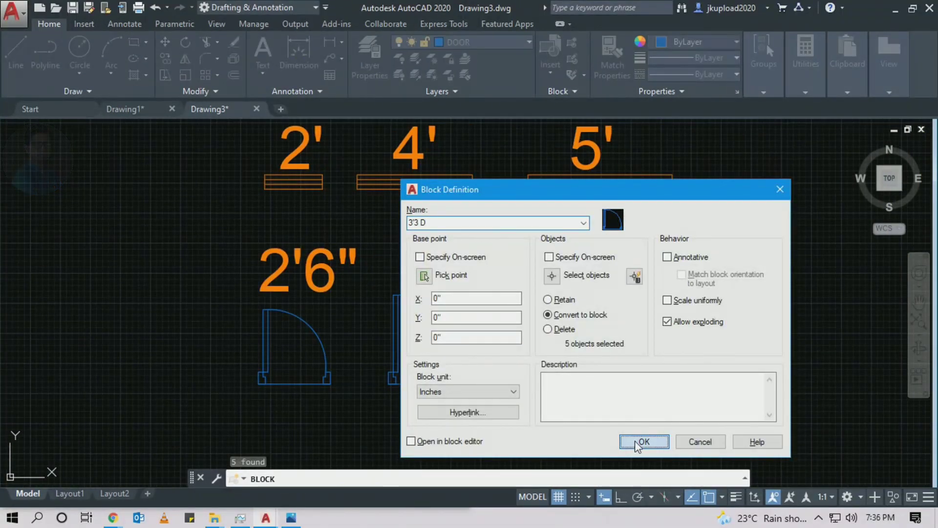
# Save the 3'3" door as a block named 3'3 D, and move the 4' window and 3' door with their labels to the right
pyautogui.click(643, 441)
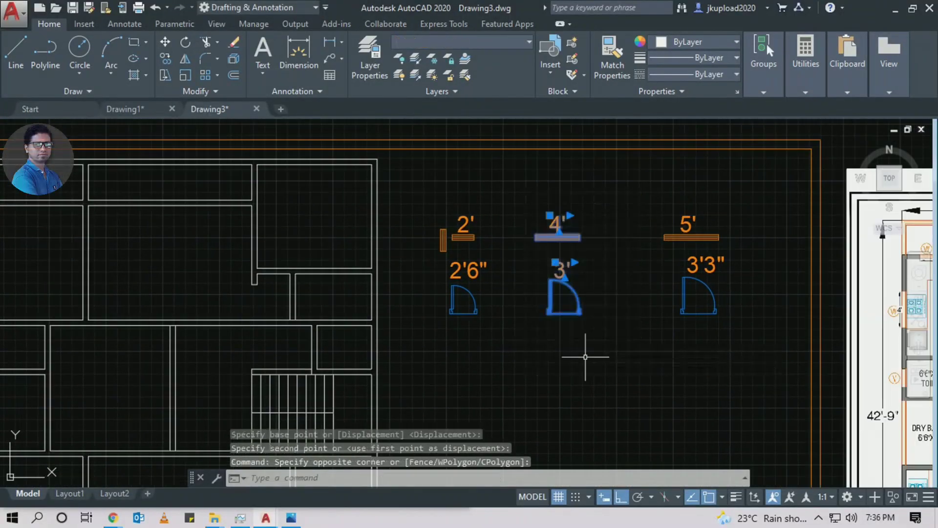
pyautogui.write('M')
pyautogui.press('Return')
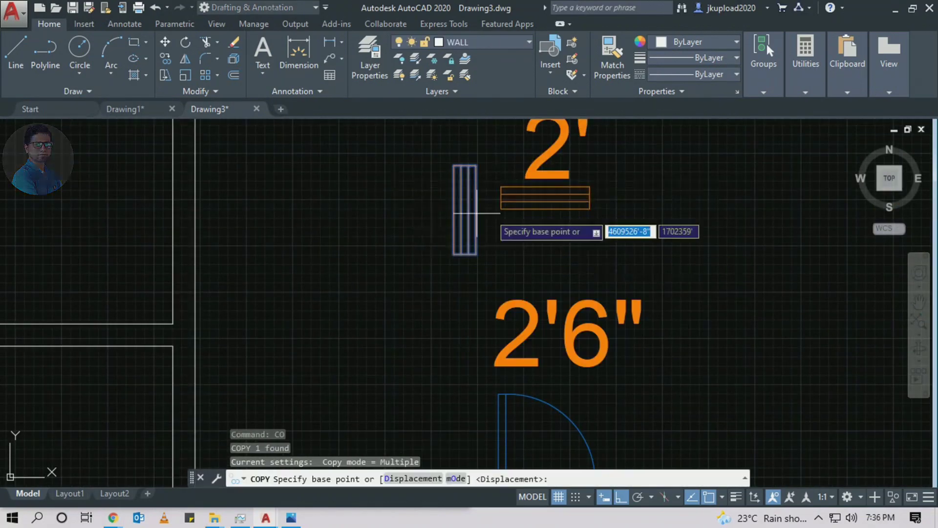
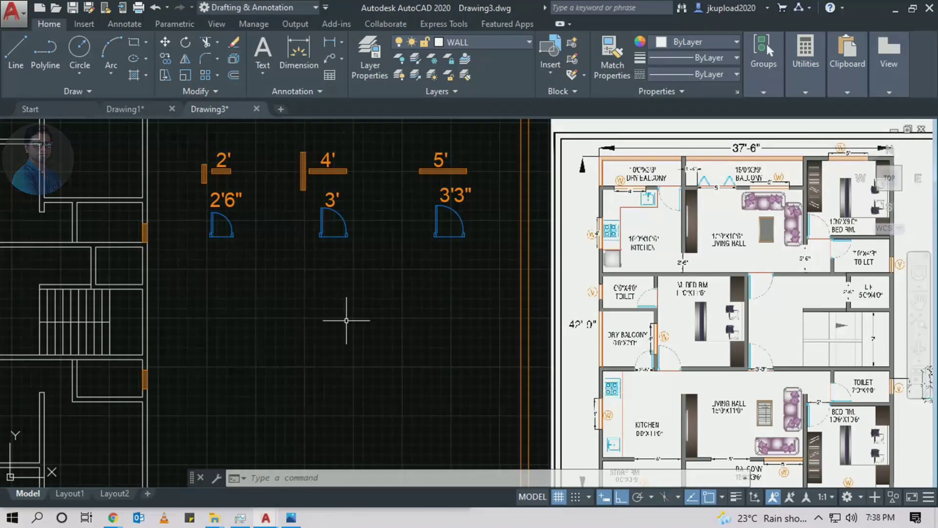
# Examine the door and window positions and sizes in the reference floor plan
pyautogui.scroll(-2, 377, 268)
pyautogui.scroll(8, 380, 289)
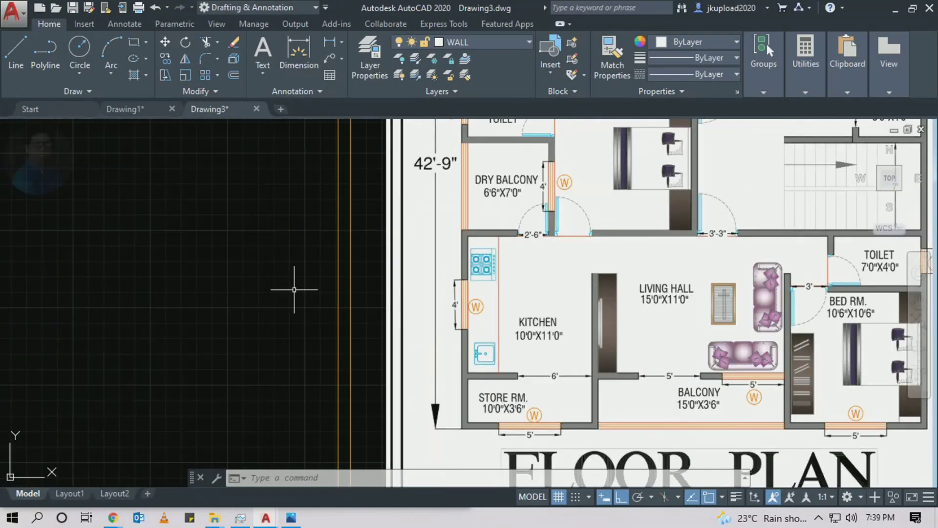
pyautogui.click(648, 288)
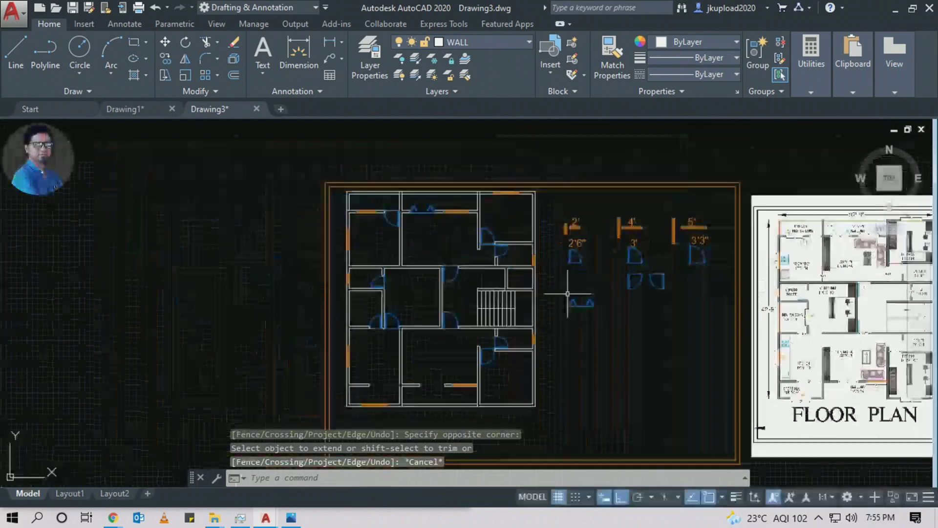
# Break the outer wall line where the top balcony's lower wall meets it
pyautogui.scroll(4, 451, 383)
pyautogui.scroll(-2, 452, 344)
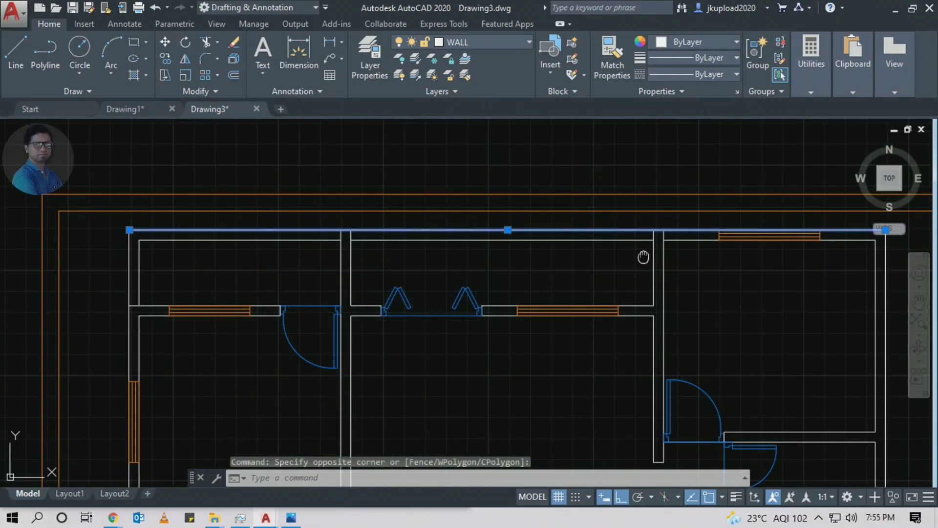
pyautogui.moveTo(643, 256); pyautogui.dragTo(612, 256, button='middle')
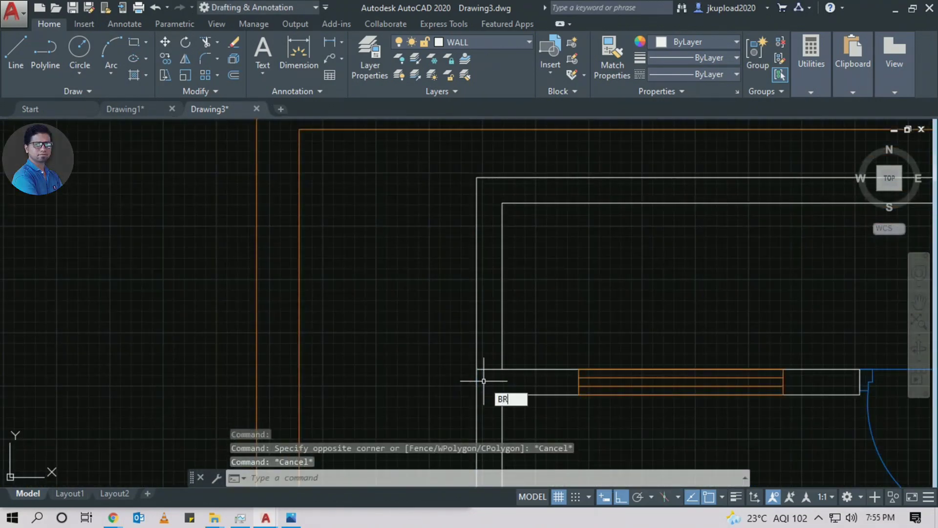
pyautogui.write('EAK')
pyautogui.press('Return')
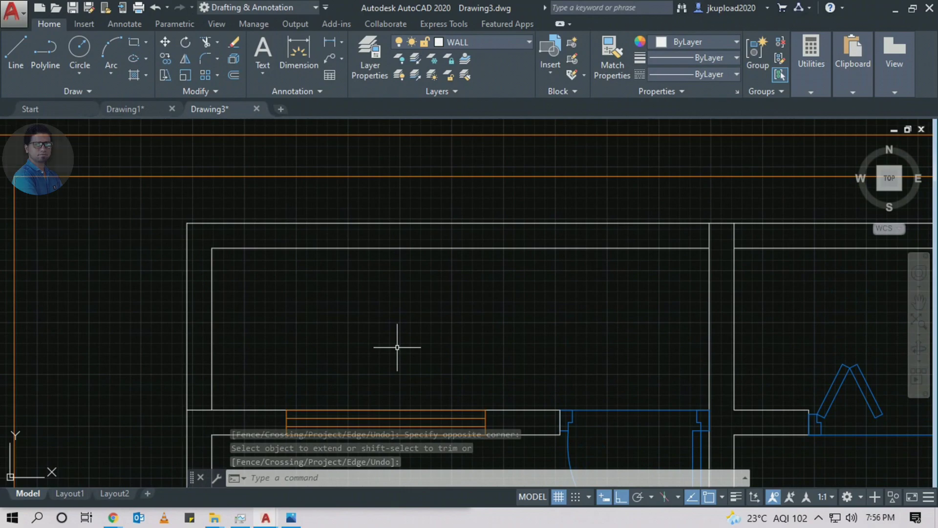
# Offset the outer and inner lines of the balcony walls toward each other to form window strips
pyautogui.write('o')
pyautogui.press('Return')
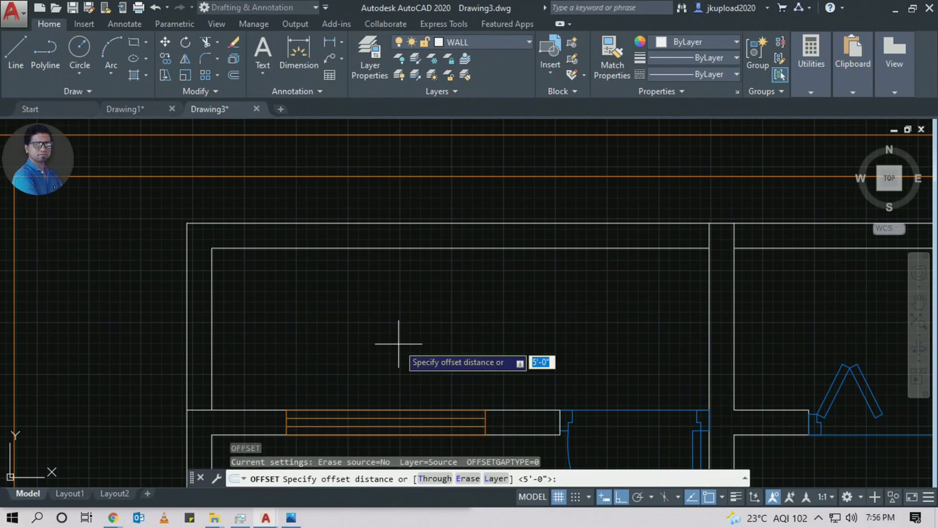
pyautogui.click(337, 224)
pyautogui.click(342, 235)
pyautogui.click(344, 247)
pyautogui.click(342, 242)
pyautogui.scroll(-5, 238, 269)
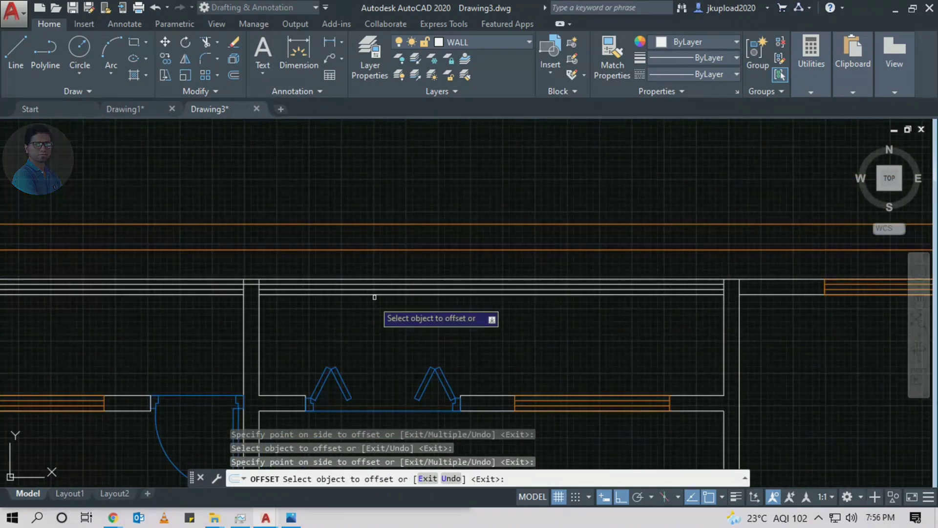
pyautogui.scroll(6, 397, 395)
pyautogui.press('Return')
# Explode the horizontal 2' window block in the symbol row
pyautogui.scroll(-5, 542, 293)
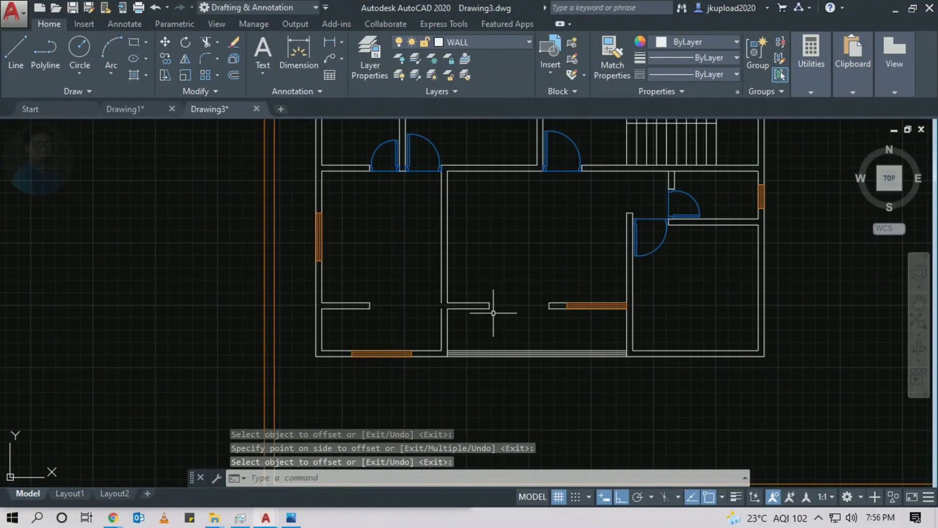
pyautogui.scroll(6, 681, 268)
pyautogui.click(586, 219)
pyautogui.scroll(-2, 543, 195)
pyautogui.write('x')
pyautogui.press('Return')
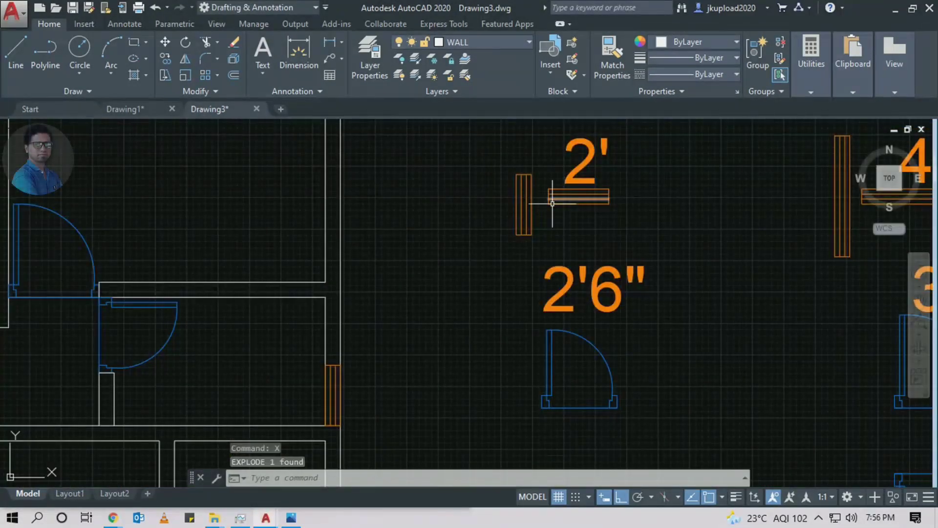
# Match the properties of the exploded 2' window's line onto the balcony window strip lines in the floor plan
pyautogui.write('MA')
pyautogui.press('Return')
pyautogui.click(572, 208)
pyautogui.scroll(-5, 552, 293)
pyautogui.scroll(6, 512, 309)
pyautogui.click(505, 317)
pyautogui.scroll(3, 534, 283)
pyautogui.scroll(-5, 534, 283)
pyautogui.scroll(5, 497, 239)
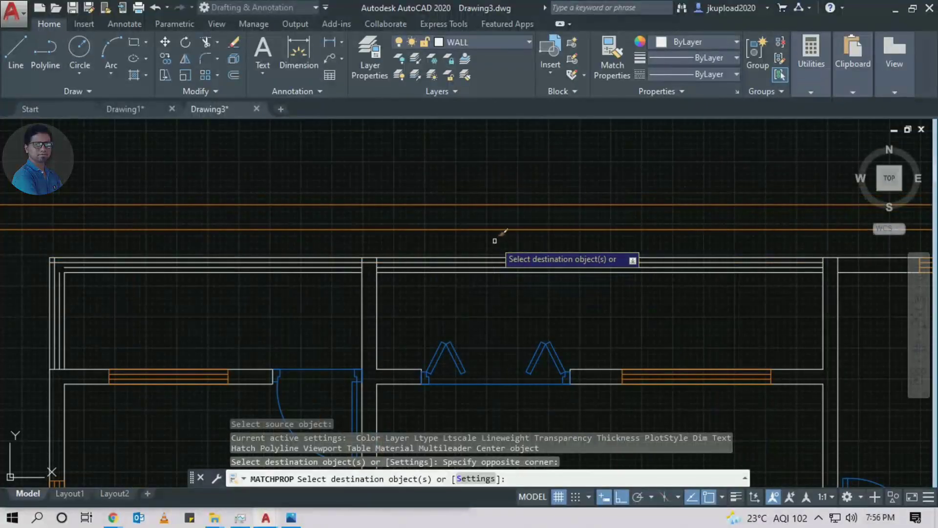
pyautogui.scroll(-4, 353, 272)
pyautogui.scroll(4, 220, 289)
pyautogui.press('Return')
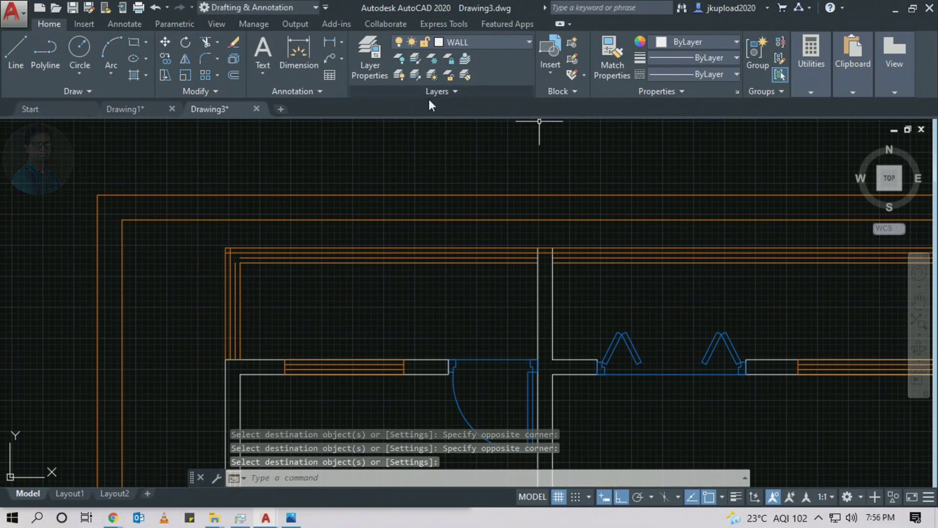
# Join the window strip lines where they meet at the top balcony's outer corner
pyautogui.scroll(4, 192, 272)
pyautogui.write('f')
pyautogui.press('Return')
pyautogui.write('r')
pyautogui.press('Return')
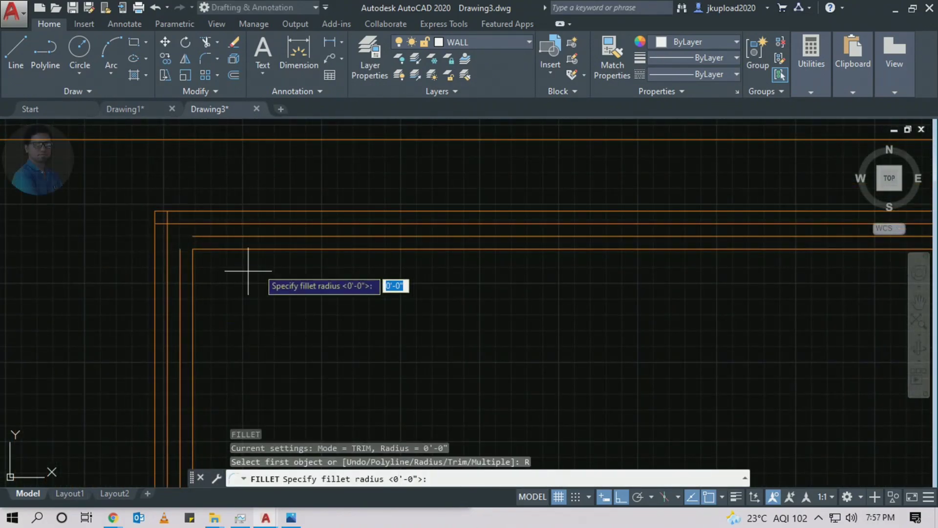
pyautogui.press('Return')
pyautogui.scroll(2, 251, 250)
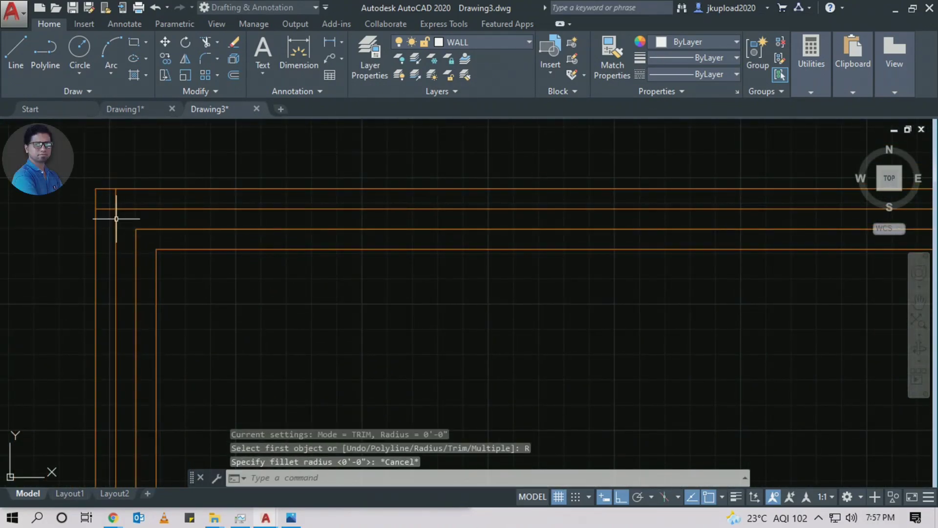
pyautogui.click(143, 223)
pyautogui.hotkey('ctrl', 'z')
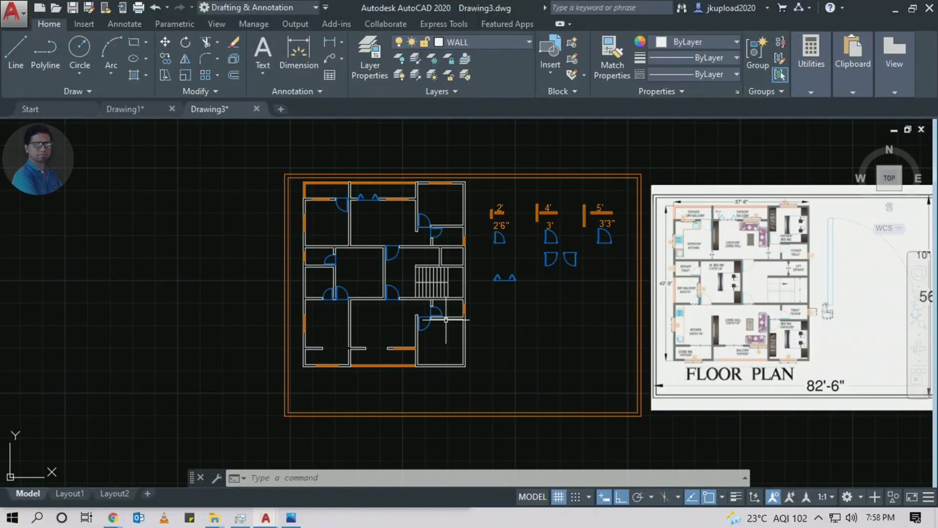
# Offset the staircase's horizontal middle line 2" to both sides and erase the original line
pyautogui.scroll(8, 743, 247)
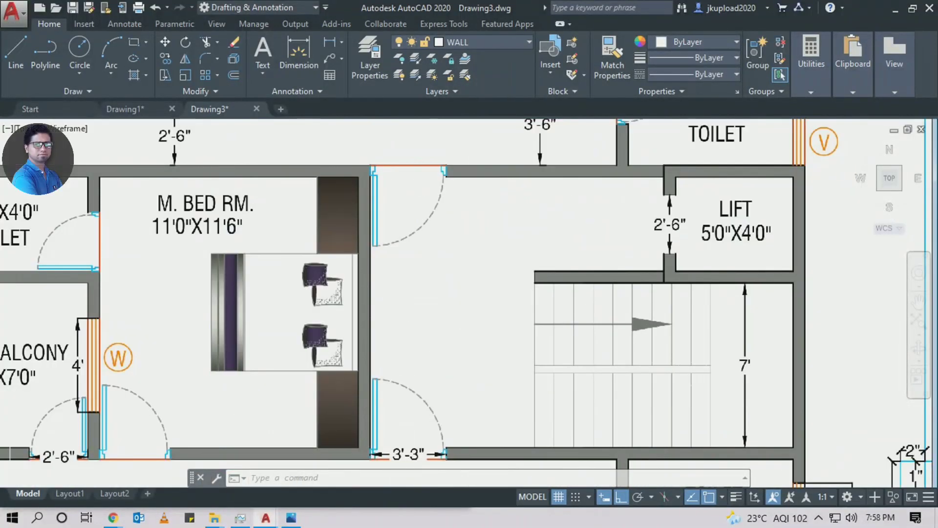
pyautogui.scroll(4, 715, 379)
pyautogui.click(218, 279)
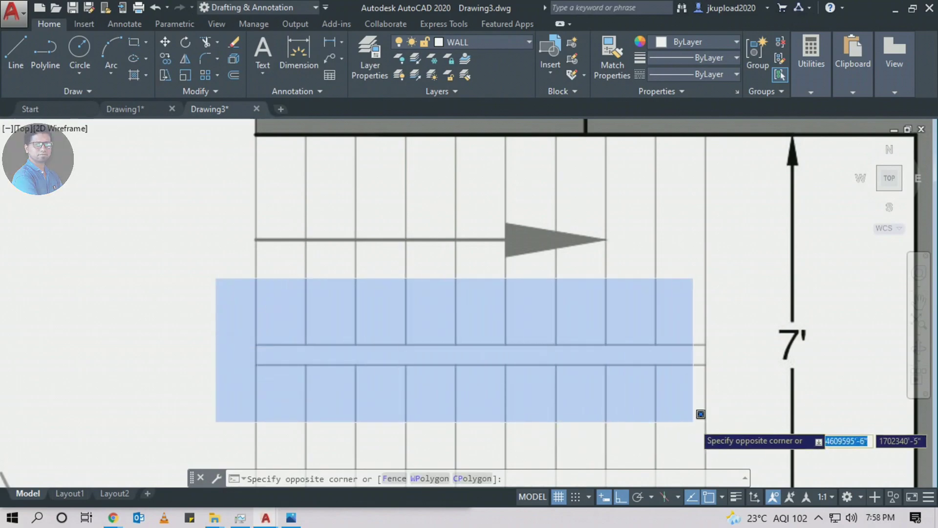
pyautogui.click(741, 402)
pyautogui.scroll(-10, 606, 376)
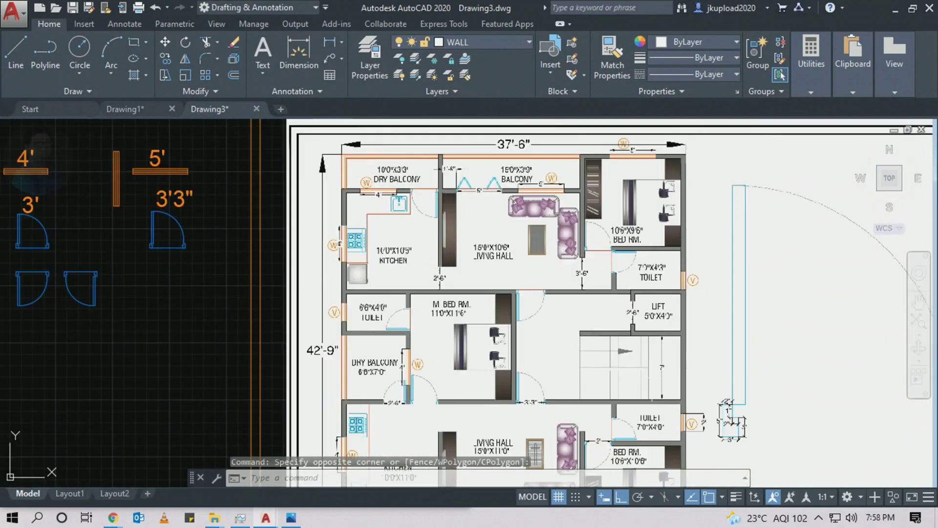
pyautogui.scroll(10, 318, 352)
pyautogui.scroll(3, 314, 304)
pyautogui.scroll(-3, 377, 304)
pyautogui.moveTo(376, 303)
pyautogui.mouseDown(button='middle')
pyautogui.moveTo(377, 296)
pyautogui.moveTo(364, 321)
pyautogui.mouseUp(button='middle')
pyautogui.write('o')
pyautogui.press('Return')
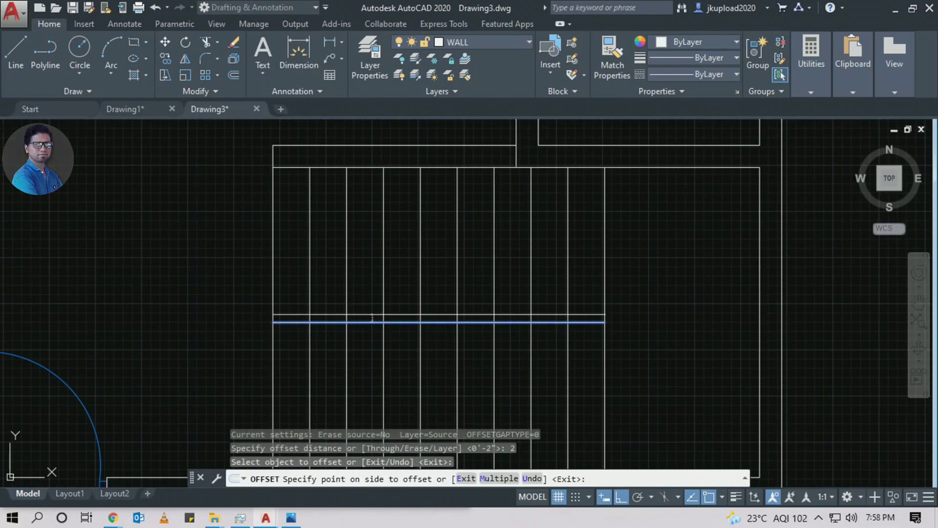
pyautogui.press('Return')
pyautogui.scroll(2, 365, 332)
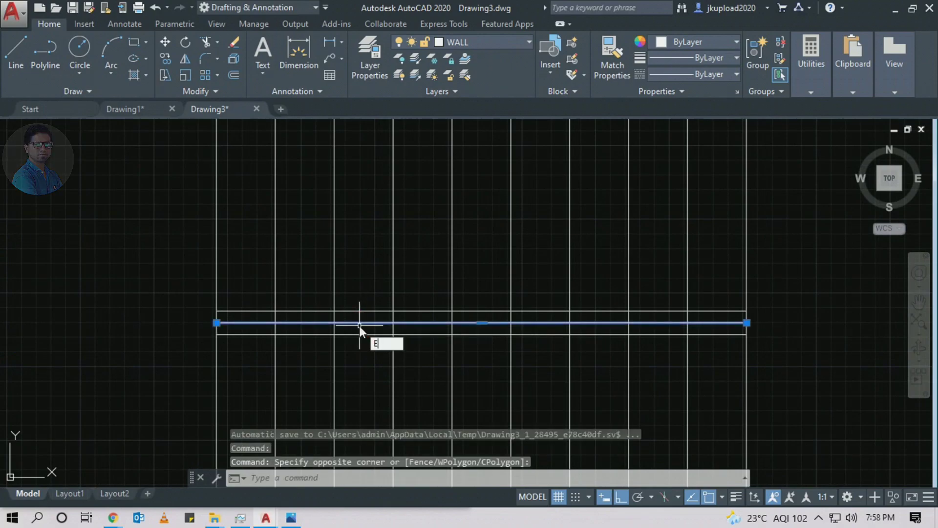
# Trim the tread lines between the two horizontal lines in the middle of the staircase
pyautogui.moveTo(581, 325); pyautogui.dragTo(512, 333, button='middle')
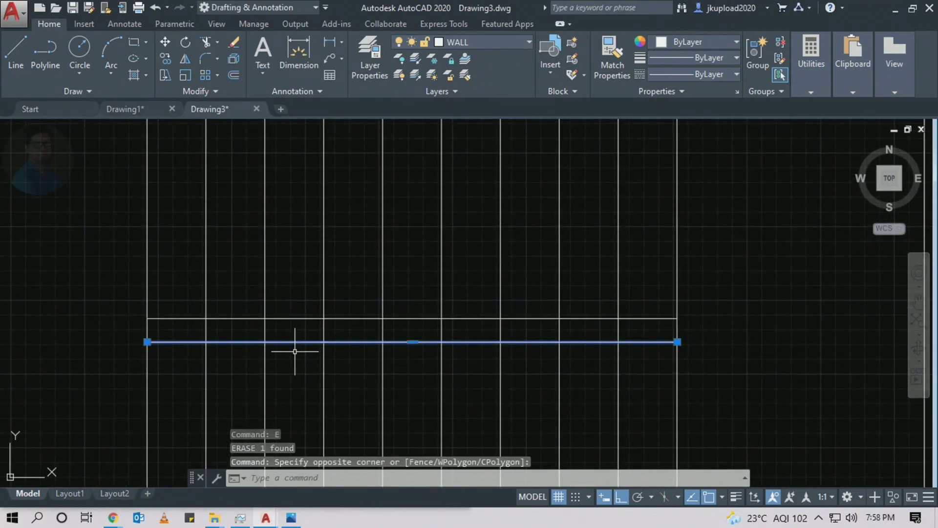
pyautogui.press('Return')
pyautogui.moveTo(641, 333); pyautogui.dragTo(184, 328)
pyautogui.scroll(-3, 583, 302)
pyautogui.scroll(-2, 534, 314)
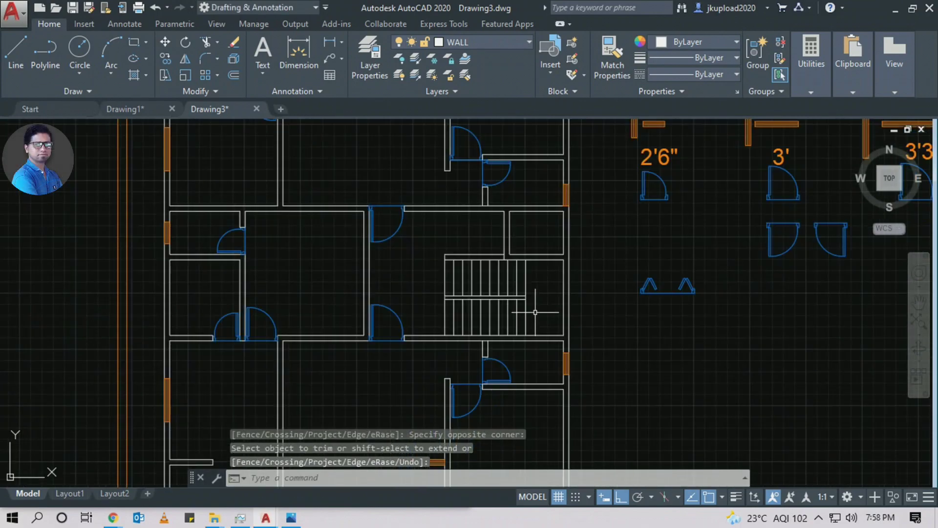
# Draw a horizontal polyline from the midpoint of the lift's left wall to beyond the outer wall, following the reference plan
pyautogui.scroll(5, 596, 320)
pyautogui.scroll(-6, 570, 273)
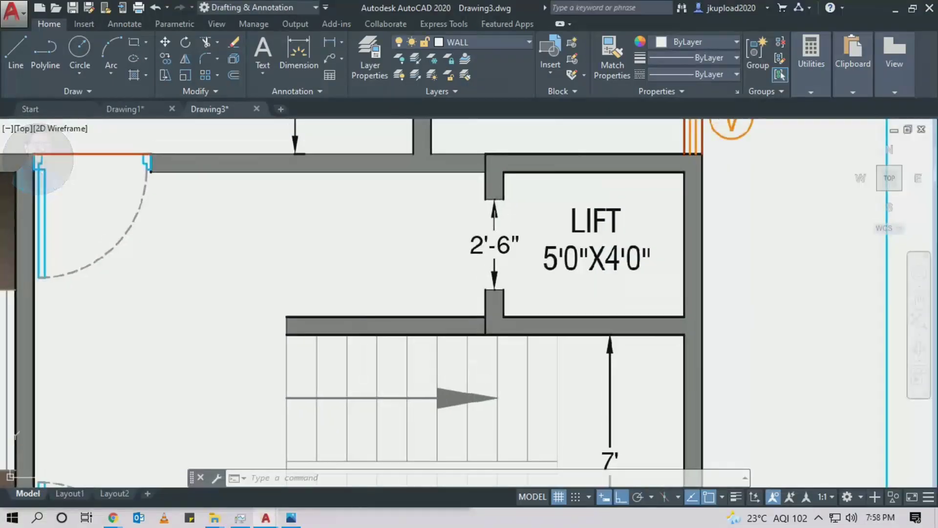
pyautogui.scroll(-10, 547, 312)
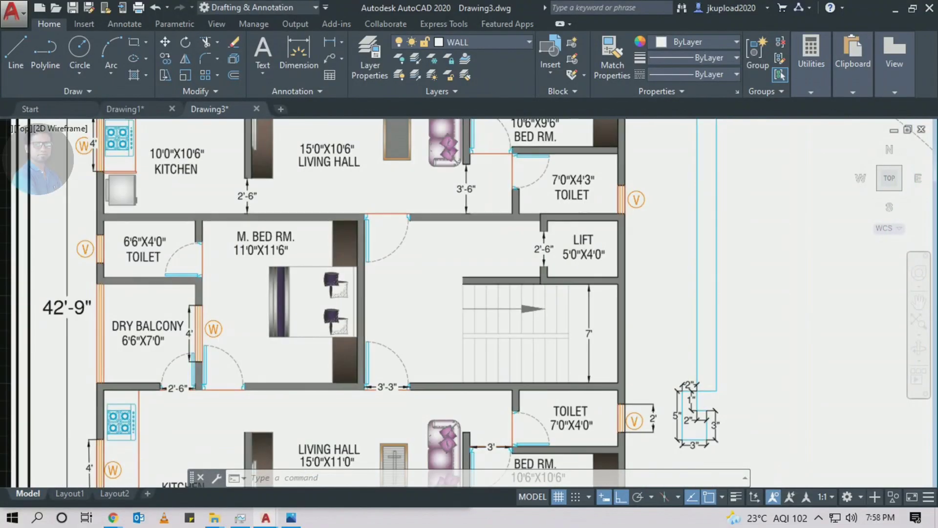
pyautogui.scroll(2, 396, 293)
pyautogui.scroll(6, 251, 303)
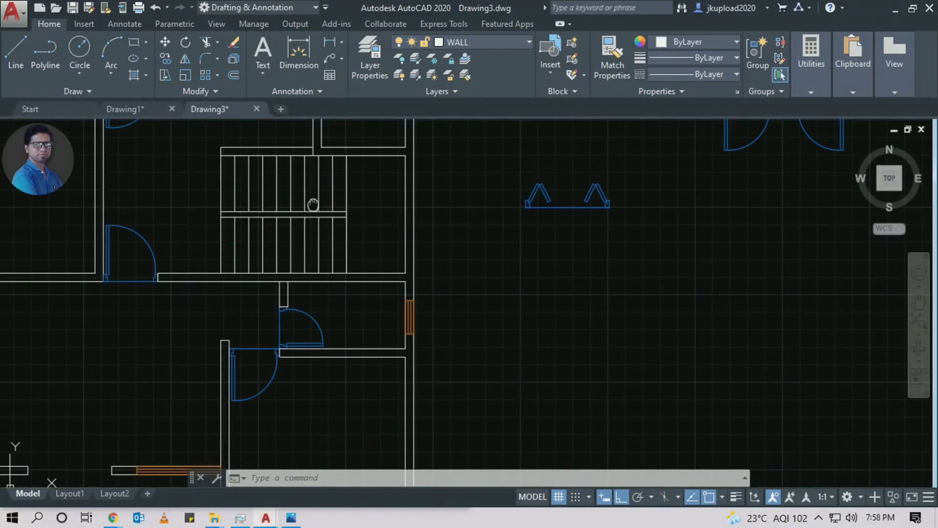
pyautogui.write('pl')
pyautogui.press('Return')
pyautogui.click(268, 303)
pyautogui.click(652, 328)
pyautogui.press('Escape')
pyautogui.moveTo(633, 322); pyautogui.dragTo(588, 361, button='middle')
# Offset the horizontal line through the lift 1'3" upward and downward
pyautogui.write('o')
pyautogui.press('Return')
pyautogui.write("1'")
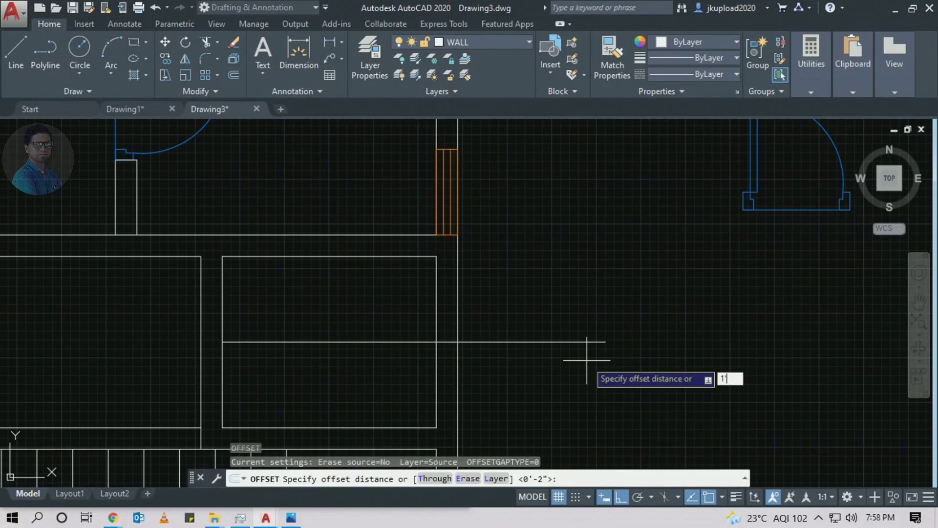
pyautogui.write('3"')
pyautogui.press('Return')
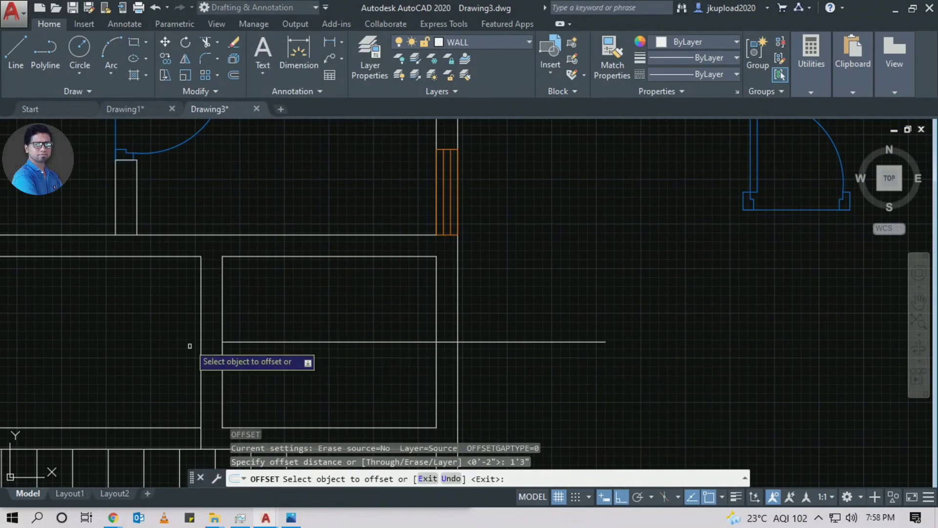
pyautogui.click(264, 341)
pyautogui.click(258, 314)
pyautogui.click(264, 341)
pyautogui.click(263, 360)
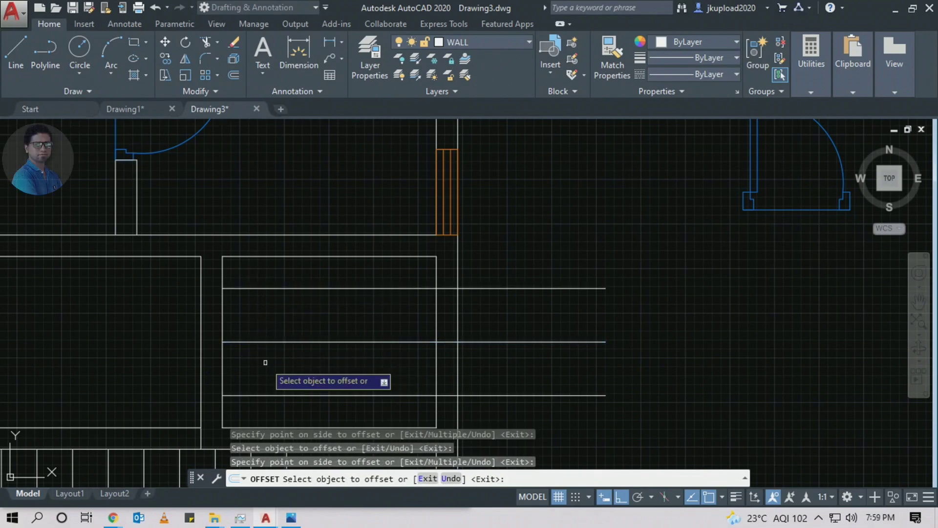
pyautogui.press('Return')
pyautogui.moveTo(243, 376); pyautogui.dragTo(325, 327, button='middle')
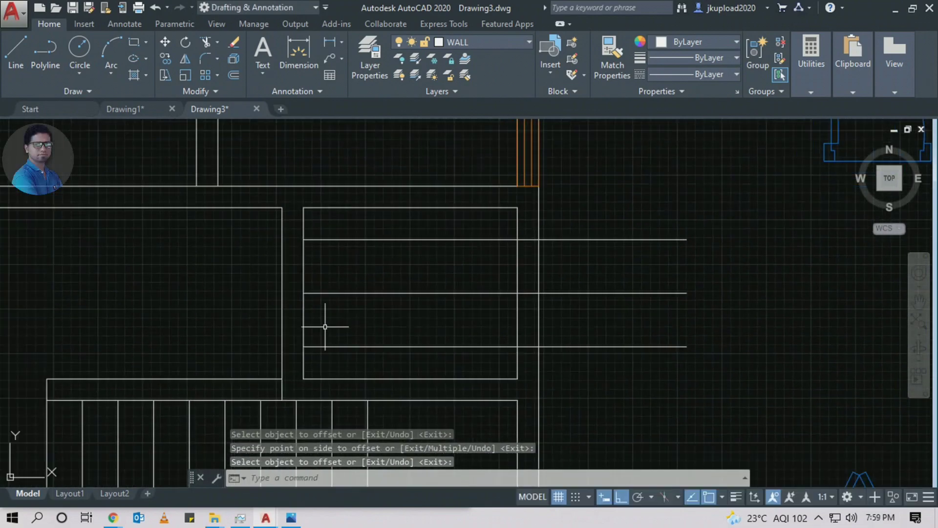
# Extend both offset lines across the lift's left wall and trim the wall lines between them to form the opening
pyautogui.write('ex')
pyautogui.press('Return')
pyautogui.press('Return')
pyautogui.click(336, 215)
pyautogui.click(323, 338)
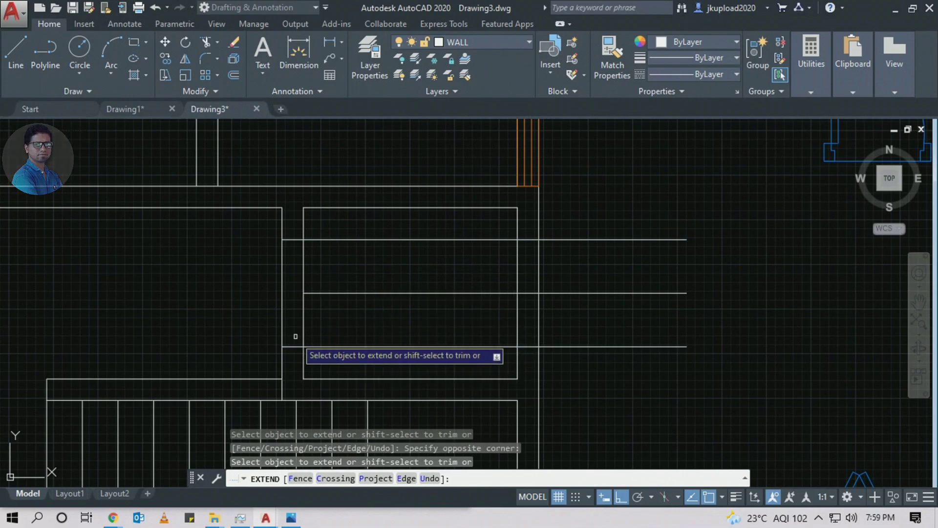
pyautogui.keyDown('shift'); pyautogui.click(324, 309); pyautogui.keyUp('shift')
pyautogui.keyDown('shift'); pyautogui.click(280, 274); pyautogui.keyUp('shift')
pyautogui.press('Escape')
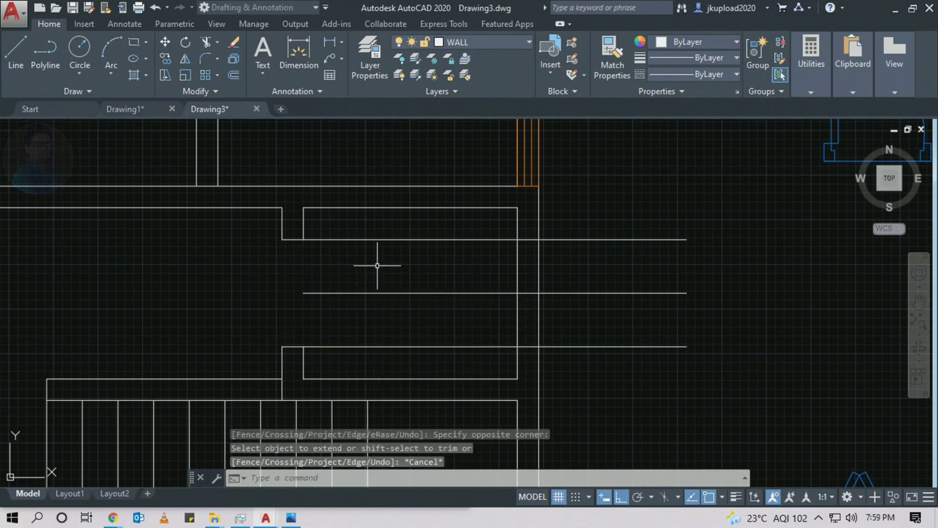
# Trim the offset lines inside the lift and erase the three leftover horizontal construction lines
pyautogui.write('TR')
pyautogui.press('Return')
pyautogui.press('Return')
pyautogui.click(335, 348)
pyautogui.click(471, 229)
pyautogui.click(668, 195)
pyautogui.press('Escape')
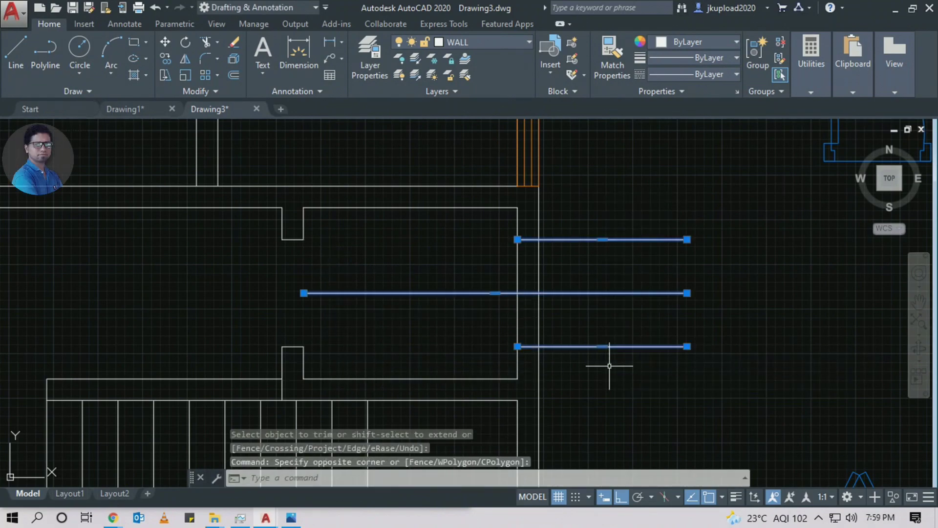
pyautogui.write('E')
pyautogui.press('Return')
pyautogui.scroll(-5, 607, 278)
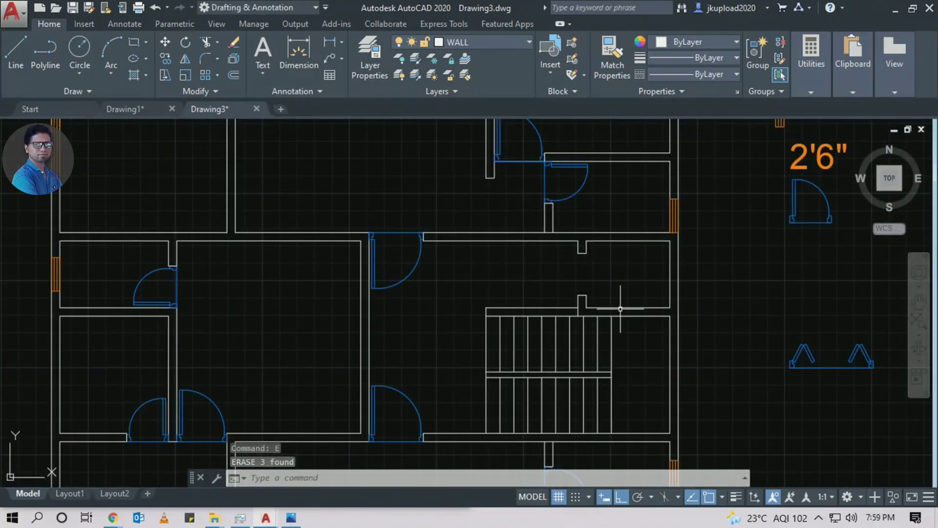
# Examine the floor plan with its doors, windows, staircase and lift against the reference plan
pyautogui.scroll(-3, 620, 309)
pyautogui.scroll(5, 619, 283)
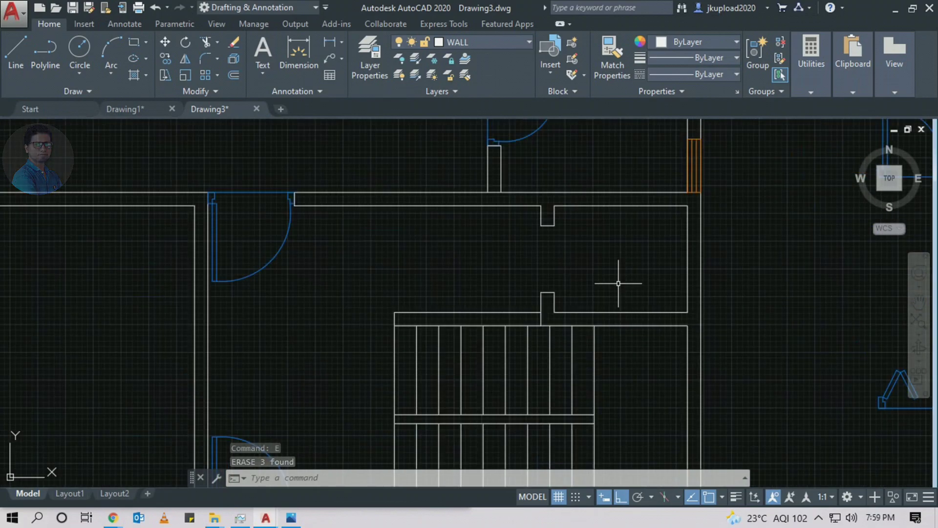
pyautogui.scroll(-2, 618, 283)
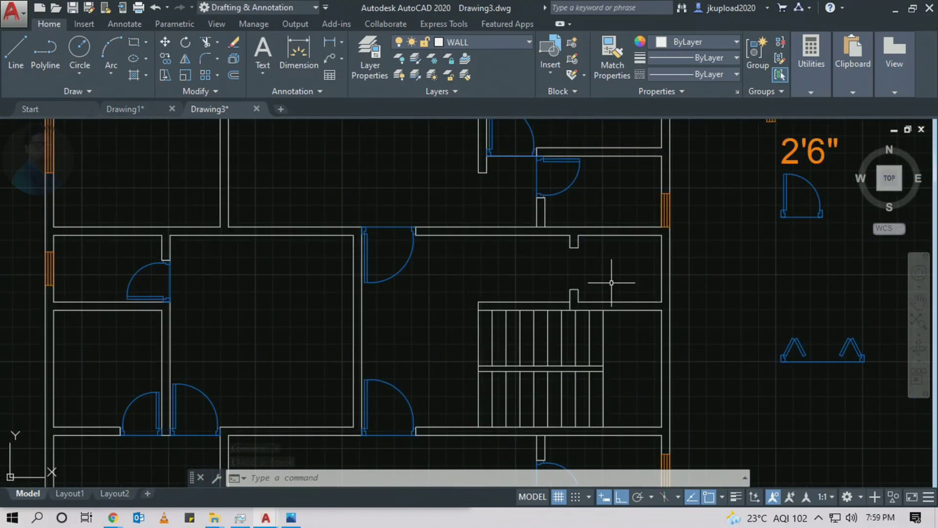
pyautogui.scroll(-4, 612, 283)
pyautogui.moveTo(532, 291)
pyautogui.mouseDown(button='middle')
pyautogui.moveTo(424, 265)
pyautogui.moveTo(413, 282)
pyautogui.mouseUp(button='middle')
pyautogui.scroll(6, 507, 329)
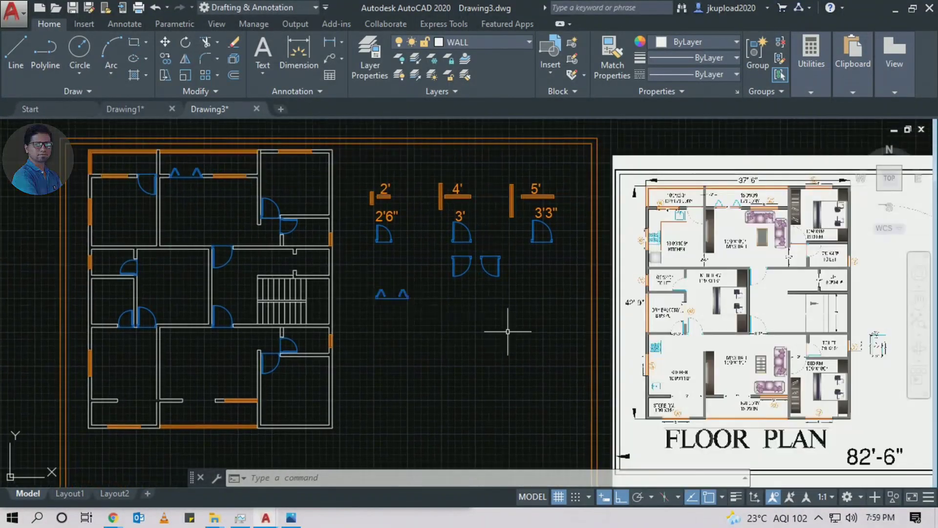
pyautogui.scroll(-5, 262, 309)
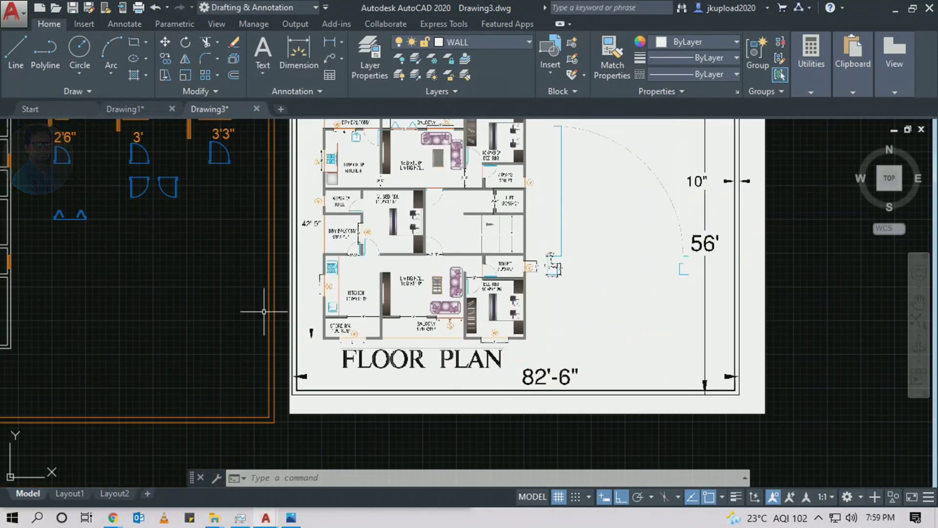
pyautogui.moveTo(262, 309); pyautogui.dragTo(486, 356, button='middle')
pyautogui.scroll(-1, 449, 184)
pyautogui.scroll(1, 292, 262)
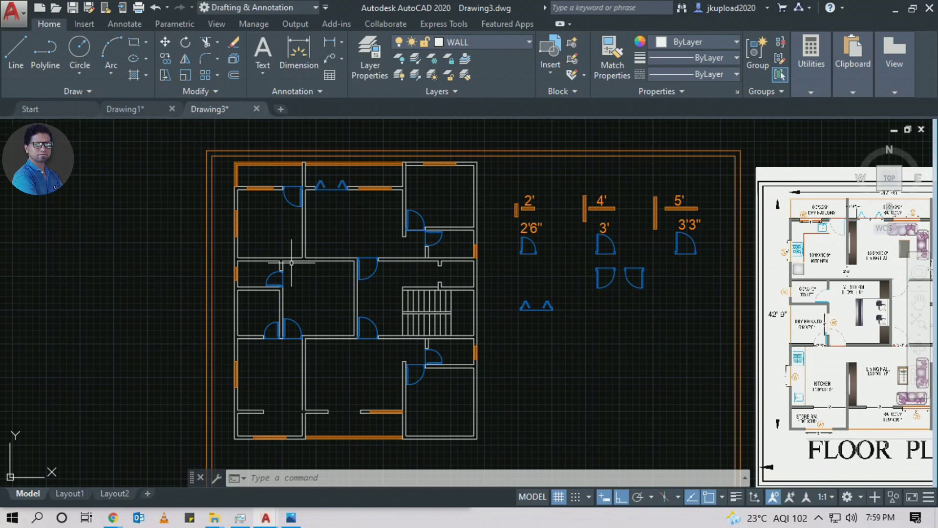
pyautogui.moveTo(329, 247); pyautogui.dragTo(321, 285, button='middle')
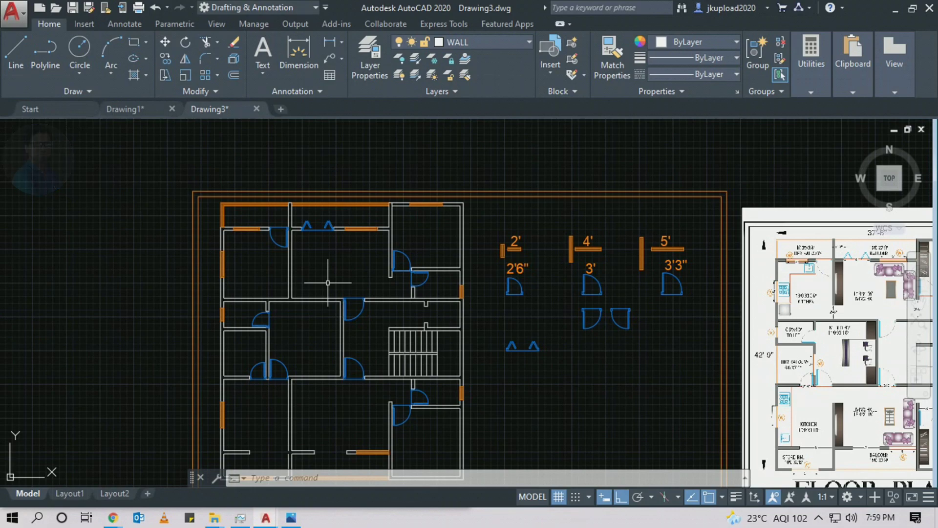
pyautogui.moveTo(318, 281); pyautogui.dragTo(254, 261, button='middle')
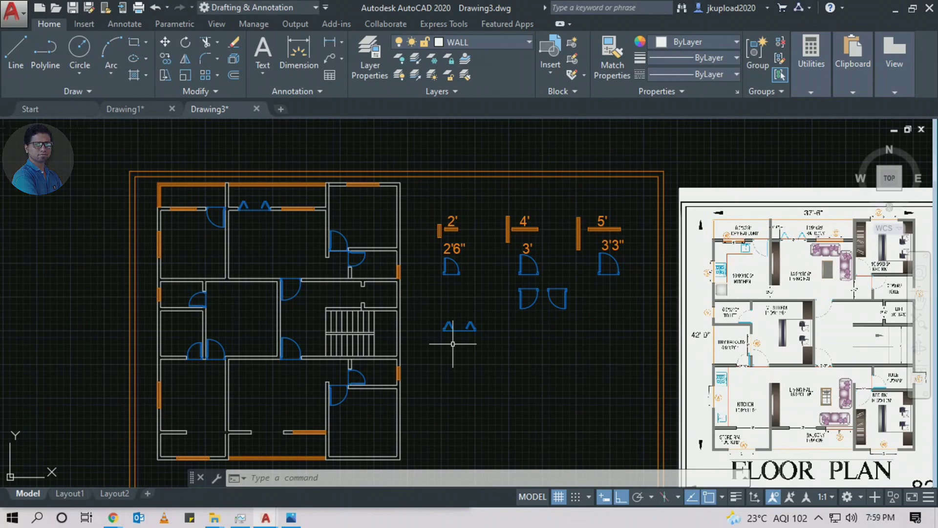
# Create a new layer named TEXT
pyautogui.write('a')
pyautogui.press('Return')
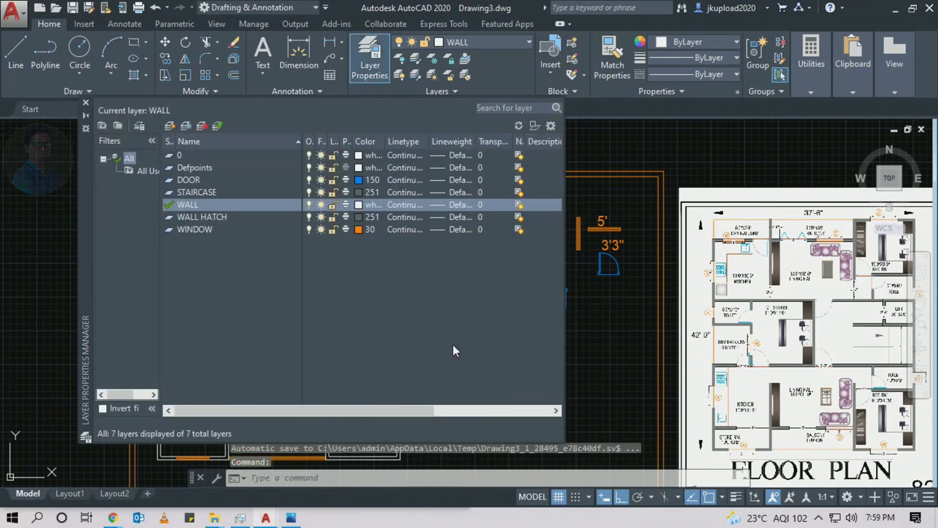
pyautogui.click(170, 126)
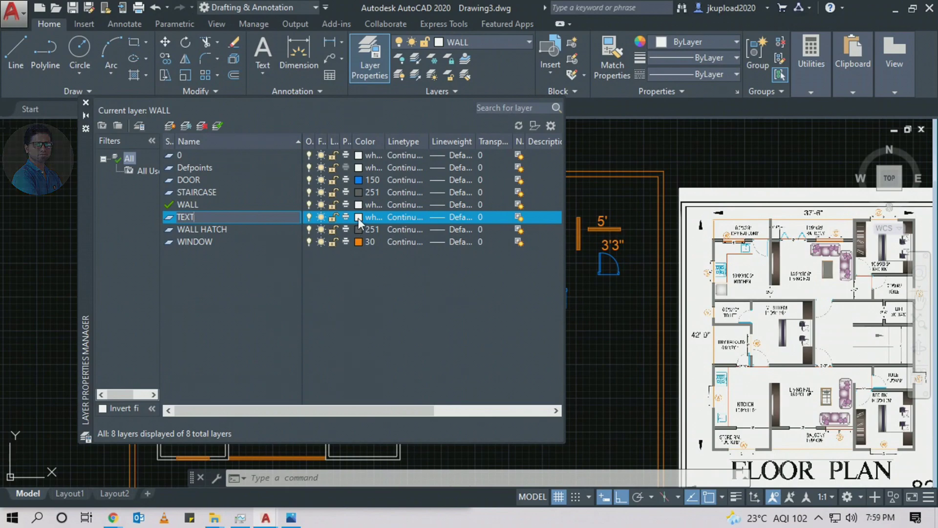
pyautogui.write('TEXT')
pyautogui.press('Return')
# Create a new layer named COMMPONENT
pyautogui.click(171, 126)
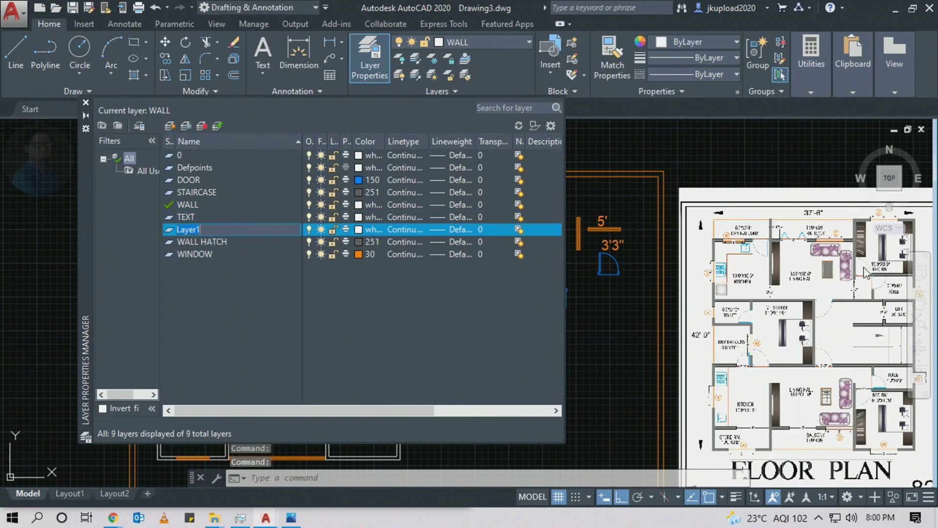
pyautogui.write('COMPONENTS')
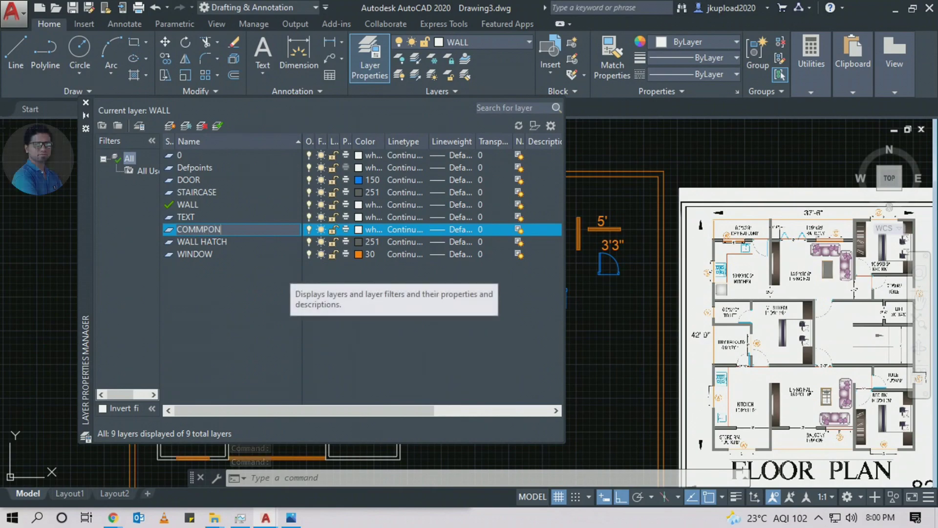
pyautogui.click(192, 330)
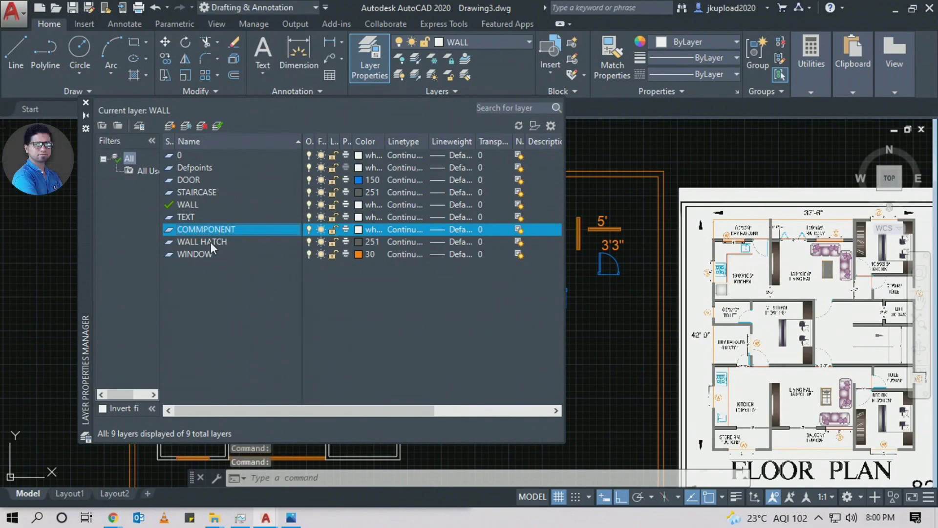
# Make the COMMPONENT layer current and close the layer manager
pyautogui.click(217, 125)
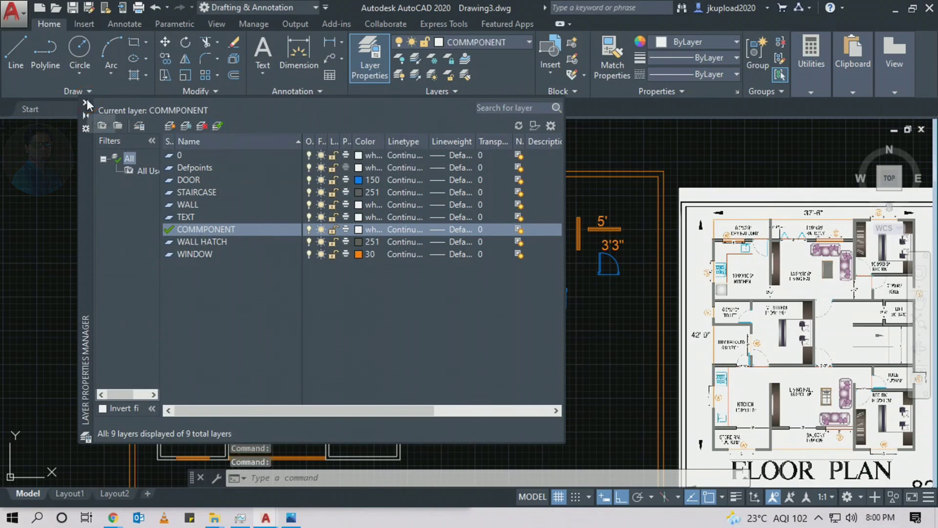
pyautogui.click(86, 102)
# Copy the 2' window label into the balcony above the kitchen at the plan's upper-left corner, with Ortho off
pyautogui.scroll(3, 391, 191)
pyautogui.scroll(2, 554, 250)
pyautogui.click(554, 250)
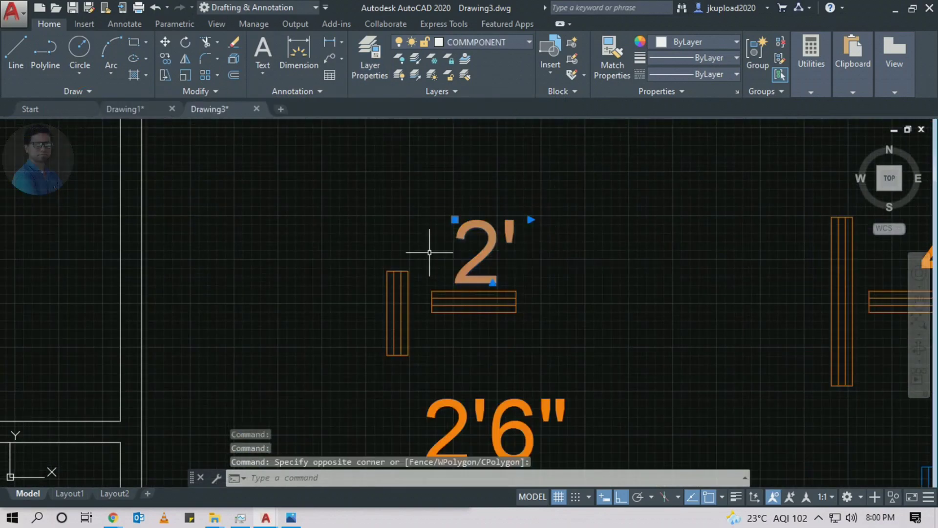
pyautogui.click(429, 251)
pyautogui.write('co')
pyautogui.press('Return')
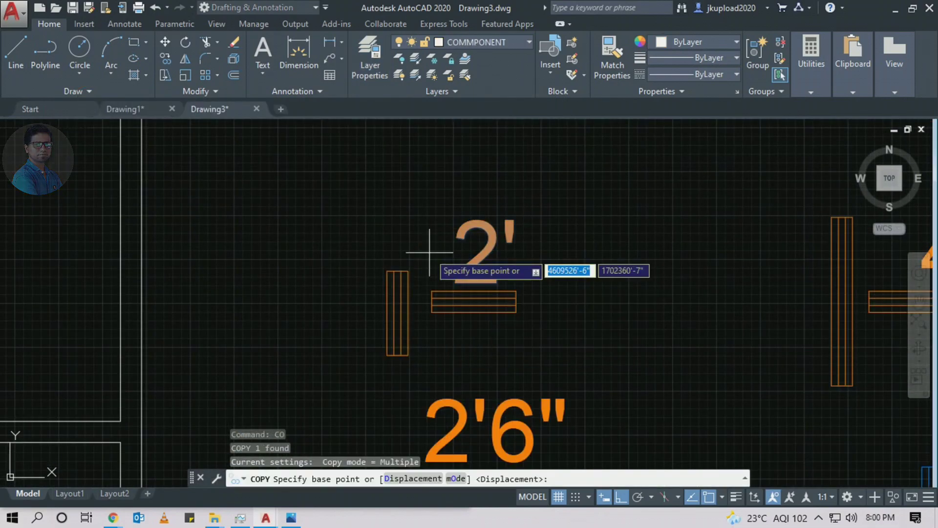
pyautogui.click(457, 250)
pyautogui.scroll(-5, 497, 252)
pyautogui.moveTo(459, 267)
pyautogui.mouseDown(button='middle')
pyautogui.moveTo(516, 248)
pyautogui.moveTo(635, 171)
pyautogui.mouseUp(button='middle')
pyautogui.scroll(1, 321, 247)
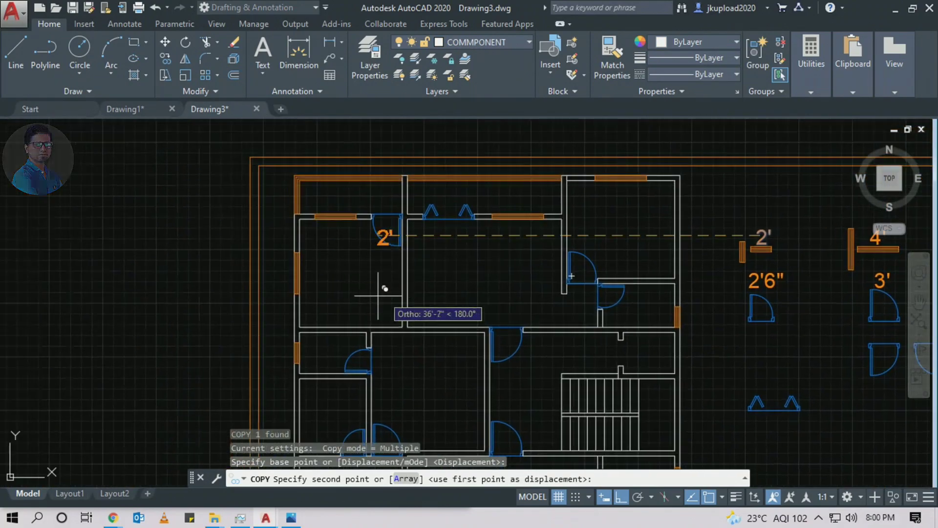
pyautogui.scroll(4, 274, 234)
pyautogui.scroll(4, 273, 234)
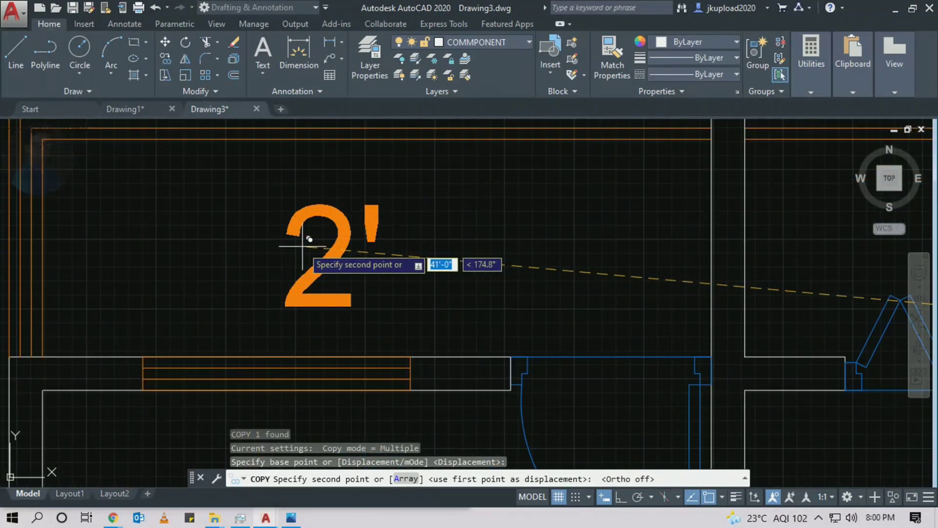
pyautogui.click(308, 241)
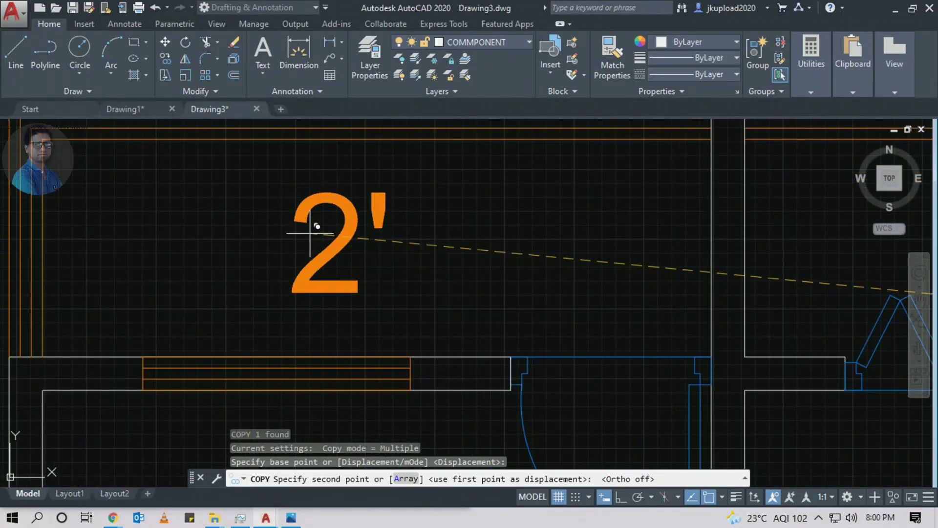
pyautogui.press('Escape')
# Set the text height of the copied 2' label in the dry balcony to 10" through its properties
pyautogui.scroll(-6, 313, 245)
pyautogui.scroll(4, 345, 252)
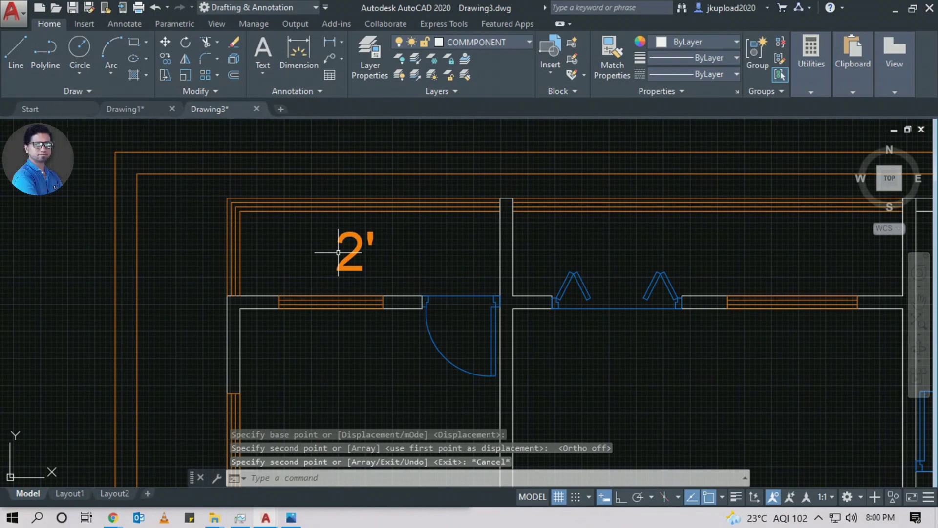
pyautogui.scroll(-1, 337, 252)
pyautogui.scroll(1, 335, 254)
pyautogui.moveTo(314, 252); pyautogui.dragTo(337, 256, button='middle')
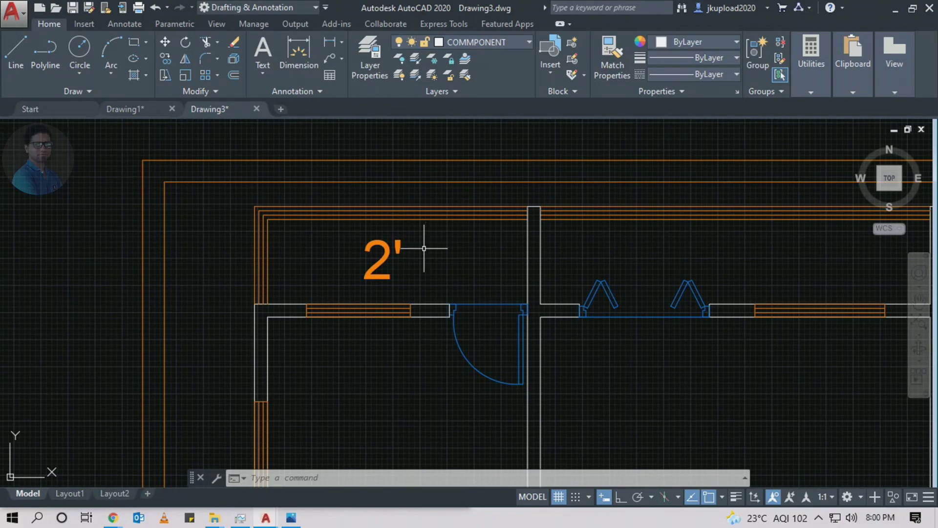
pyautogui.write('MO')
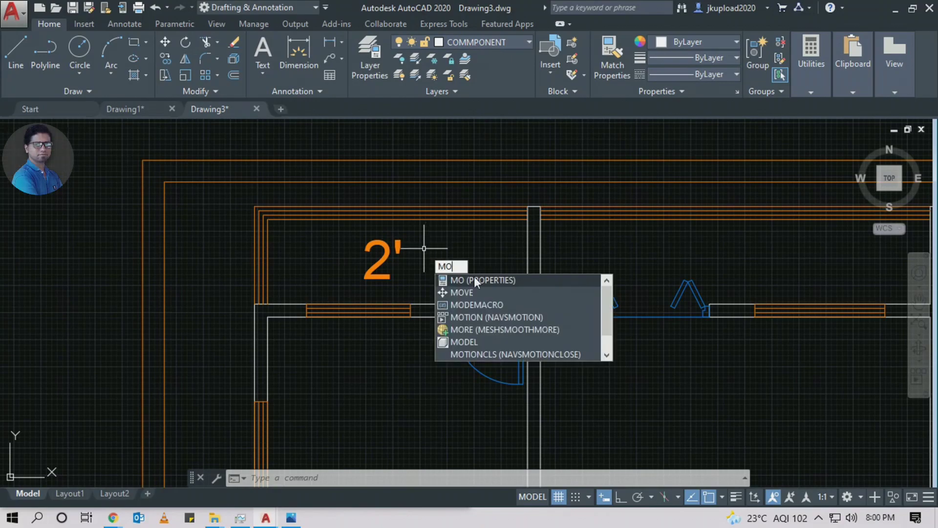
pyautogui.click(481, 284)
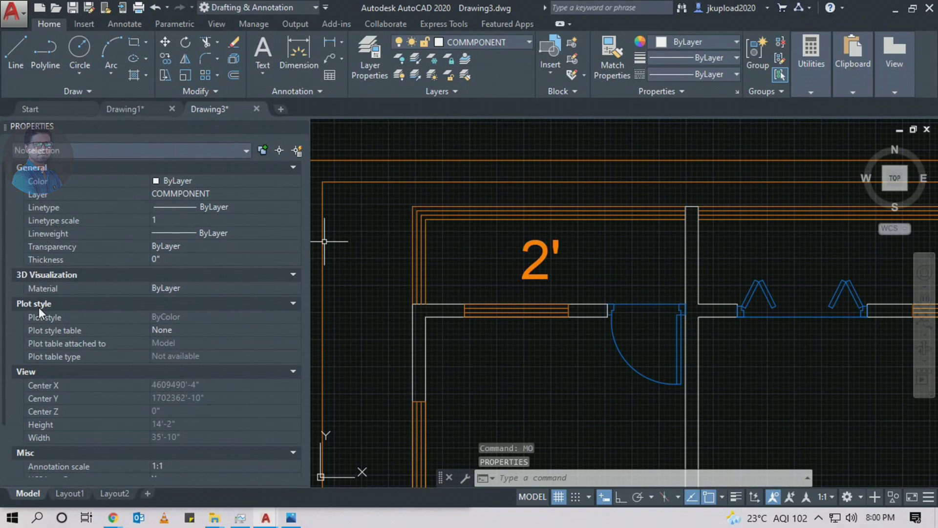
pyautogui.click(585, 246)
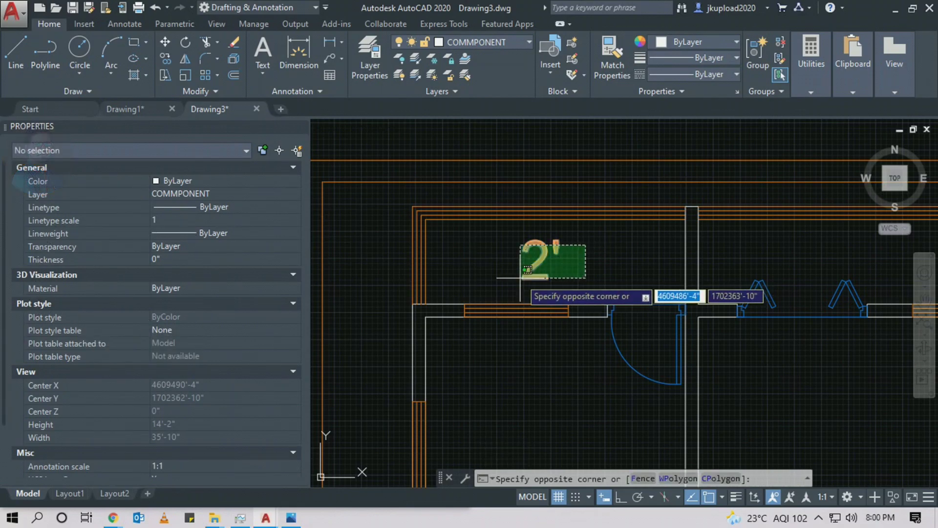
pyautogui.click(511, 279)
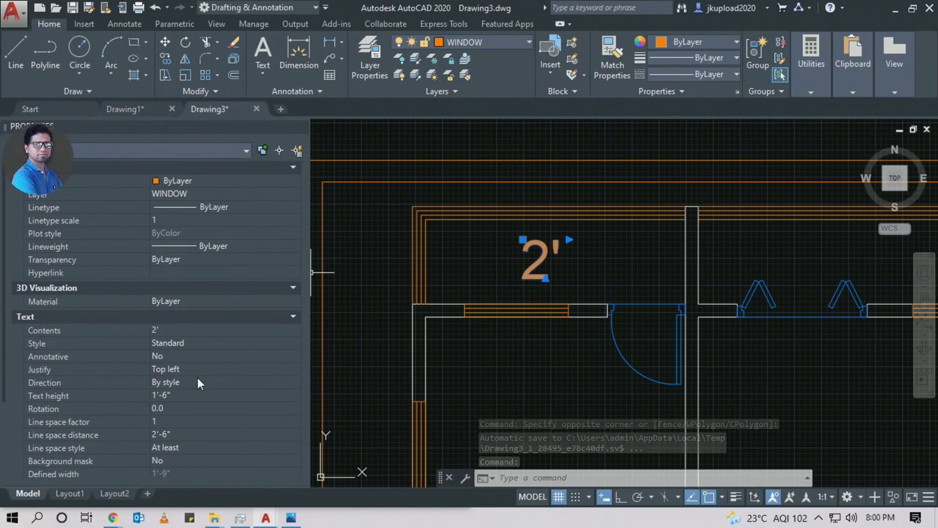
pyautogui.scroll(-3, 197, 377)
pyautogui.click(166, 293)
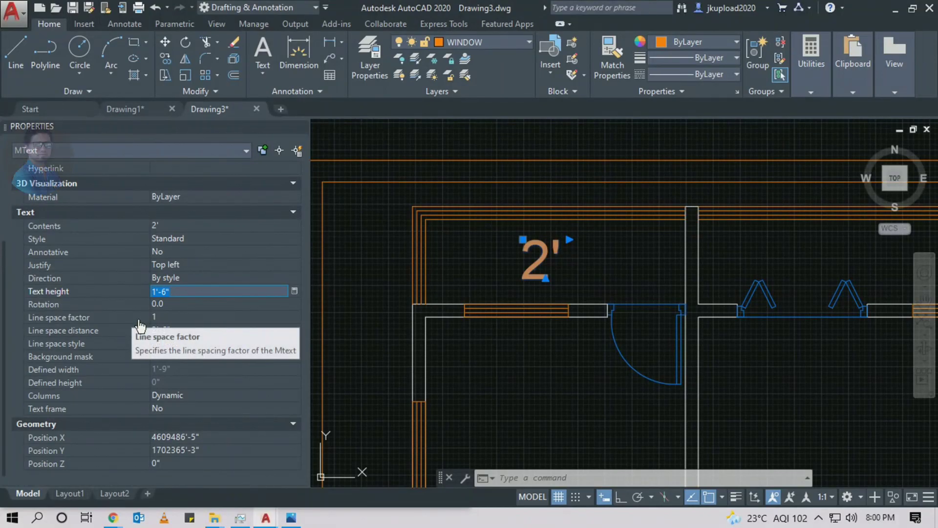
pyautogui.write('10')
pyautogui.click(579, 370)
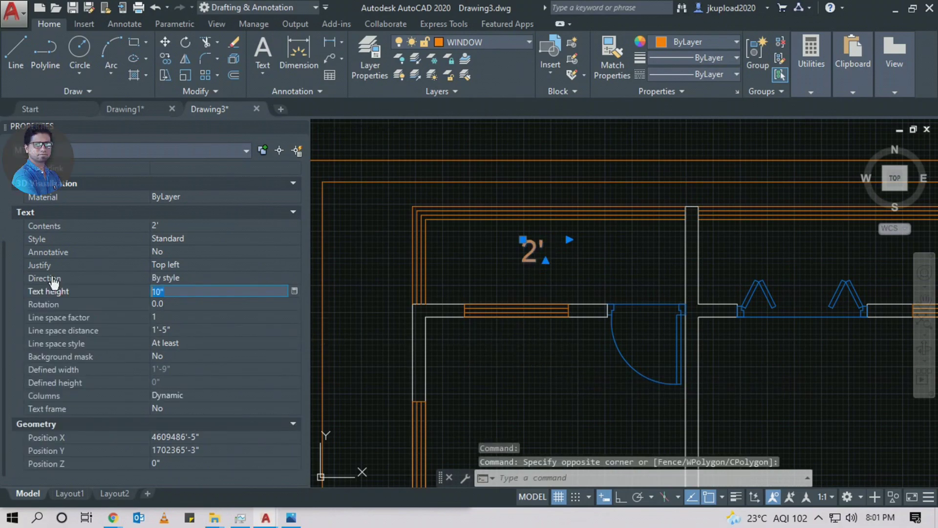
pyautogui.click(498, 314)
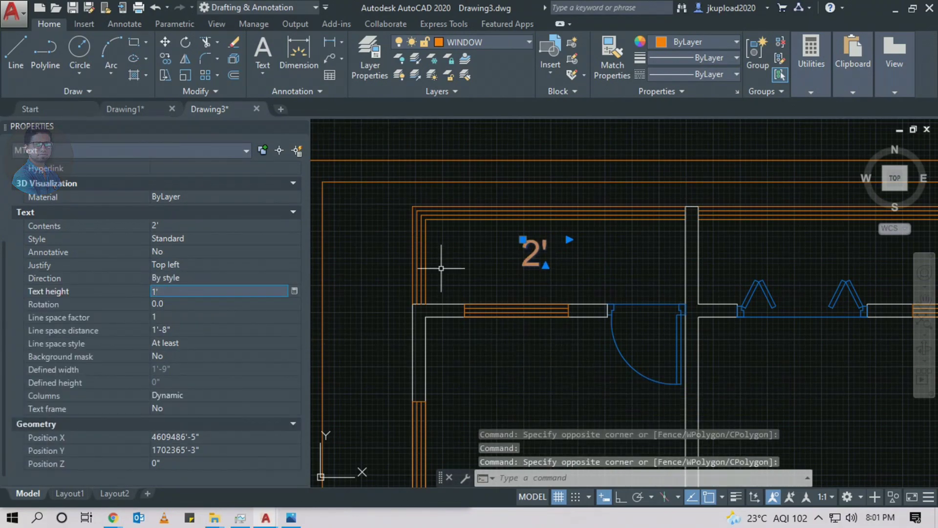
pyautogui.write('8')
pyautogui.press('Return')
pyautogui.click(452, 352)
pyautogui.click(299, 127)
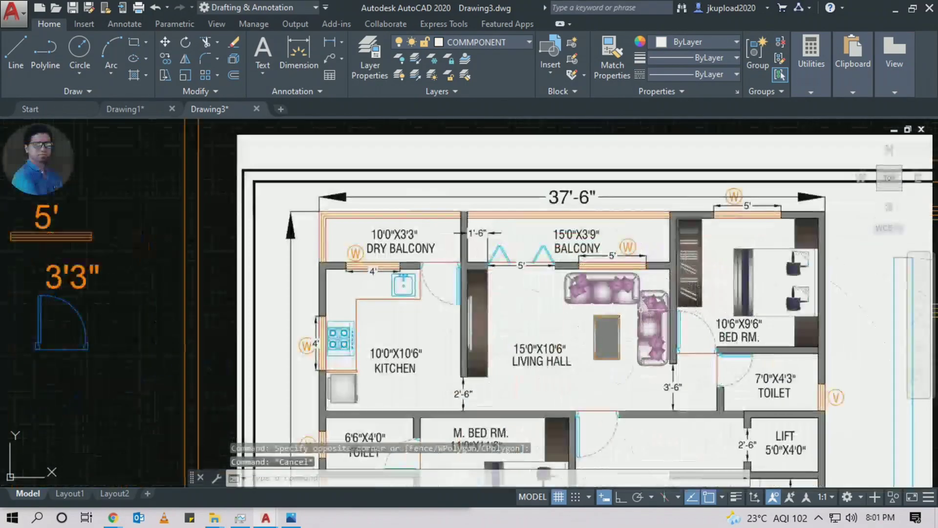
# Examine the room names and dimensions on the reference plan beside the drawing
pyautogui.scroll(2, 432, 359)
pyautogui.moveTo(400, 378); pyautogui.dragTo(433, 358, button='middle')
pyautogui.scroll(-5, 432, 358)
pyautogui.scroll(2, 570, 392)
pyautogui.scroll(2, 570, 392)
pyautogui.scroll(-3, 687, 344)
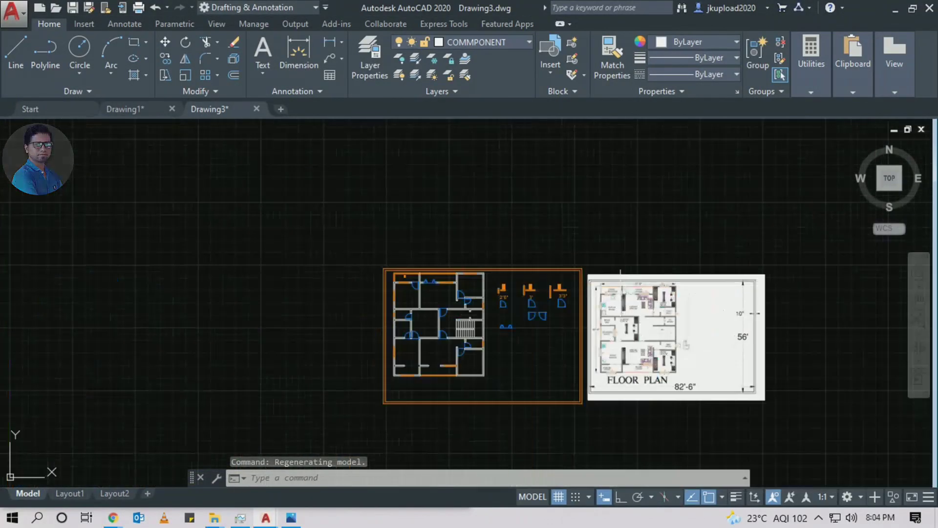
pyautogui.scroll(5, 343, 293)
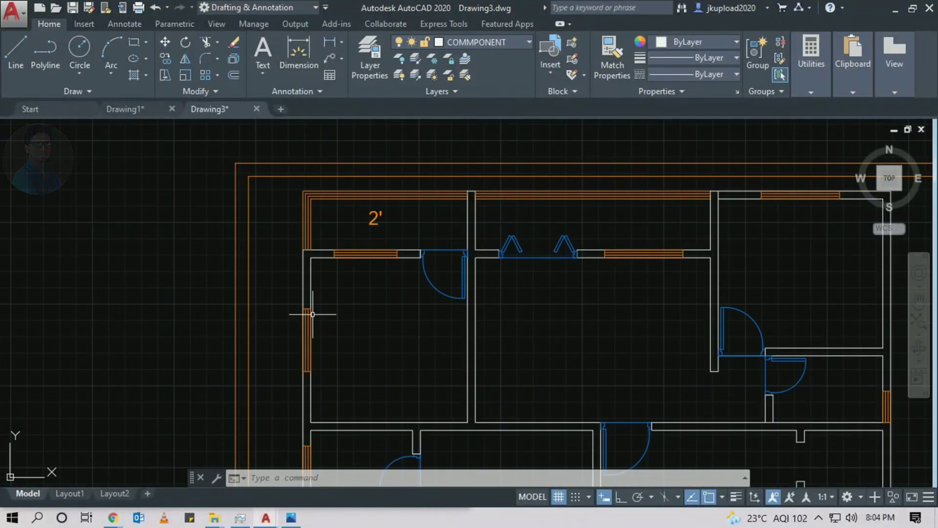
# Arrange the drawing window and FLOOR PLAN.jpg in Photos side by side, with the reference image enlarged around the dry balcony and kitchen
pyautogui.moveTo(405, 5); pyautogui.dragTo(365, 110)
pyautogui.moveTo(389, 81); pyautogui.dragTo(914, 156)
pyautogui.moveTo(547, 153); pyautogui.dragTo(2, 225)
pyautogui.scroll(-5, 205, 303)
pyautogui.click(290, 518)
pyautogui.scroll(2, 363, 147)
pyautogui.moveTo(362, 19); pyautogui.dragTo(936, 281)
pyautogui.click(716, 226)
pyautogui.scroll(4, 574, 208)
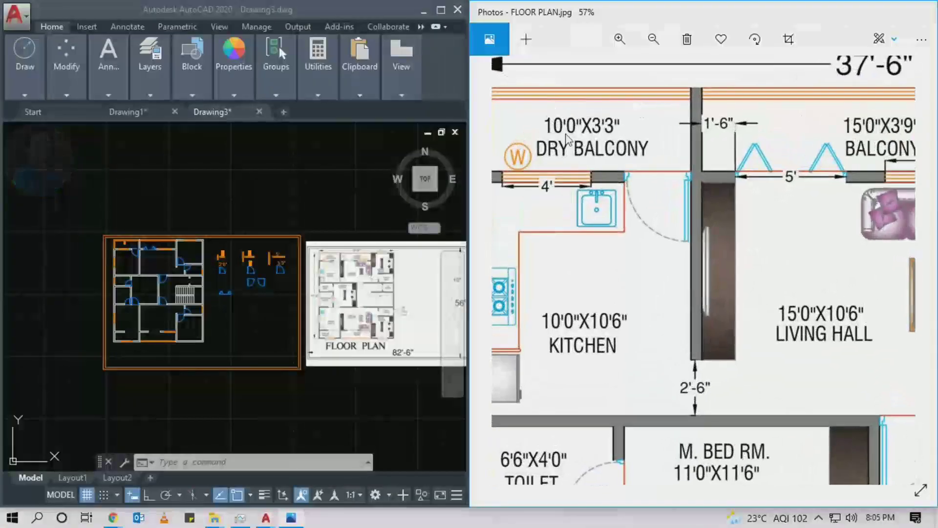
pyautogui.scroll(-1, 575, 208)
# Assign the copied 2' label in the dry balcony to the TEXT layer
pyautogui.scroll(9, 123, 241)
pyautogui.click(218, 268)
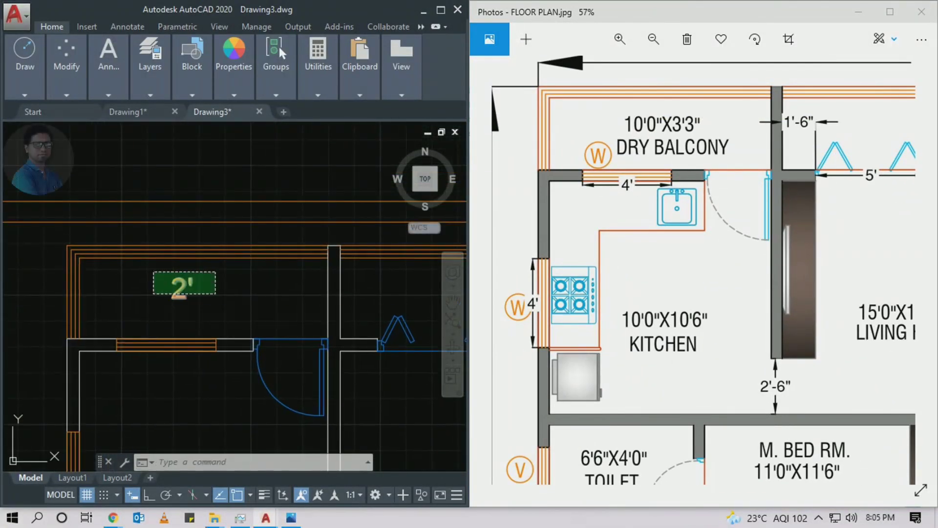
pyautogui.press('Escape')
pyautogui.moveTo(171, 303); pyautogui.dragTo(259, 303, button='middle')
pyautogui.moveTo(254, 274); pyautogui.dragTo(298, 308)
pyautogui.moveTo(276, 79)
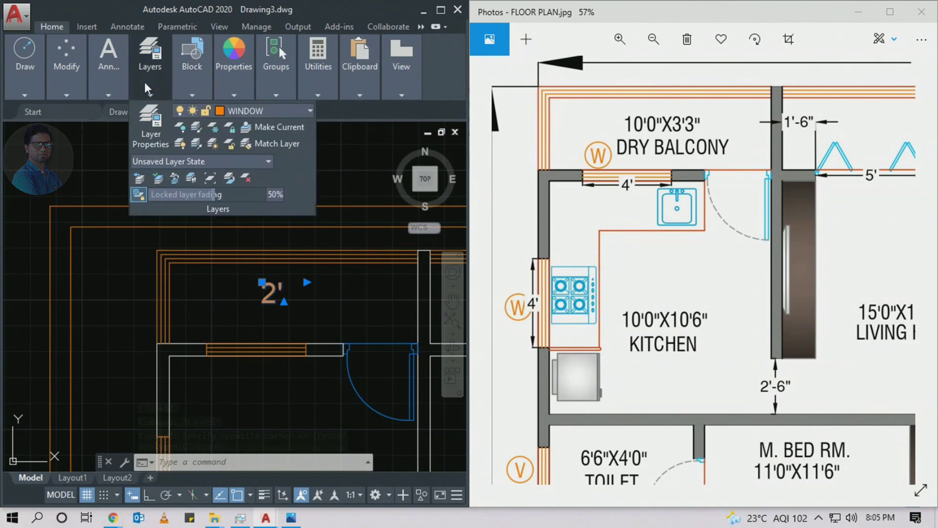
pyautogui.click(263, 112)
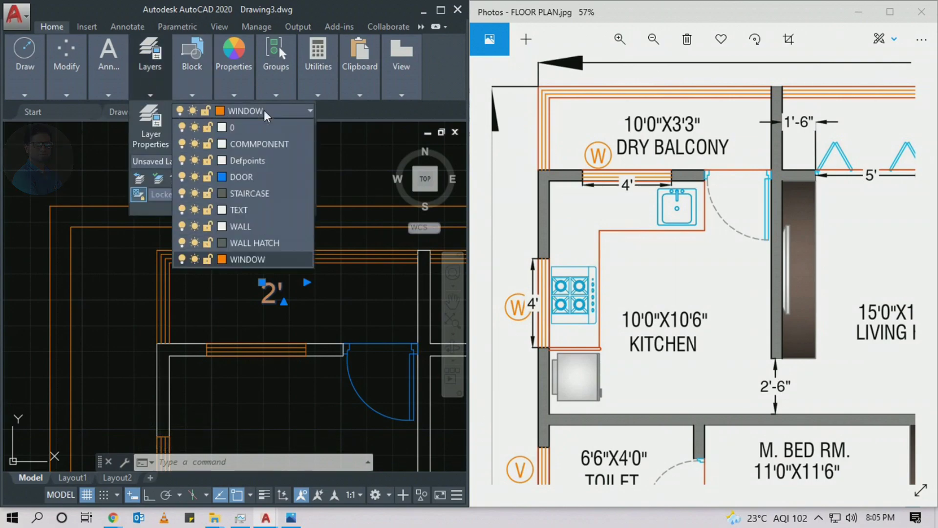
pyautogui.click(246, 217)
# Replace the copied 2' label's contents with DRY BALCONY and the room size 10'0" X 3'3"
pyautogui.click(273, 294)
pyautogui.moveTo(296, 305)
pyautogui.mouseDown(button='middle')
pyautogui.moveTo(286, 315)
pyautogui.moveTo(241, 298)
pyautogui.mouseUp(button='middle')
pyautogui.scroll(4, 257, 316)
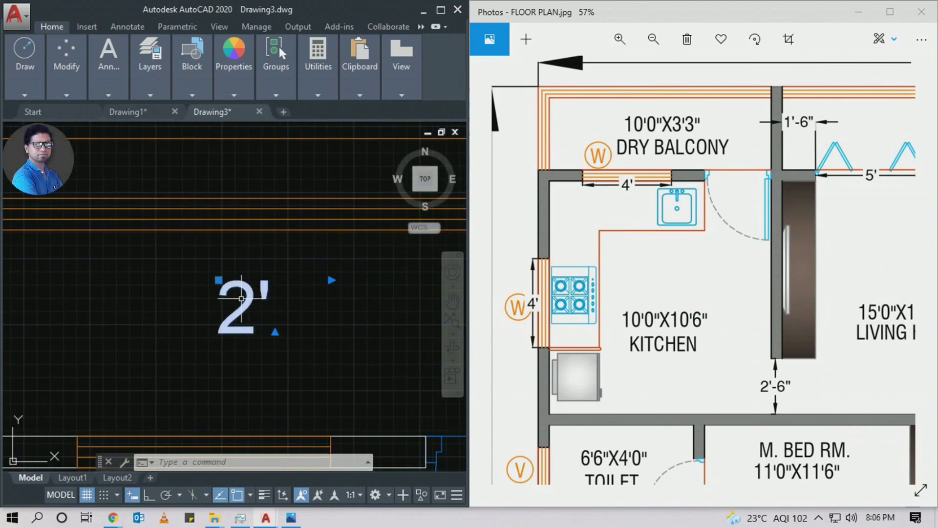
pyautogui.doubleClick(247, 311)
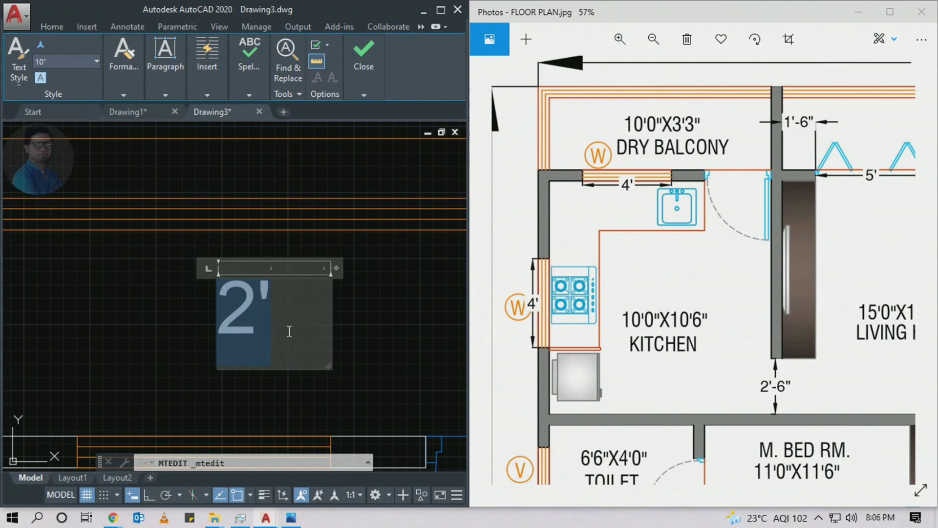
pyautogui.write('DRY')
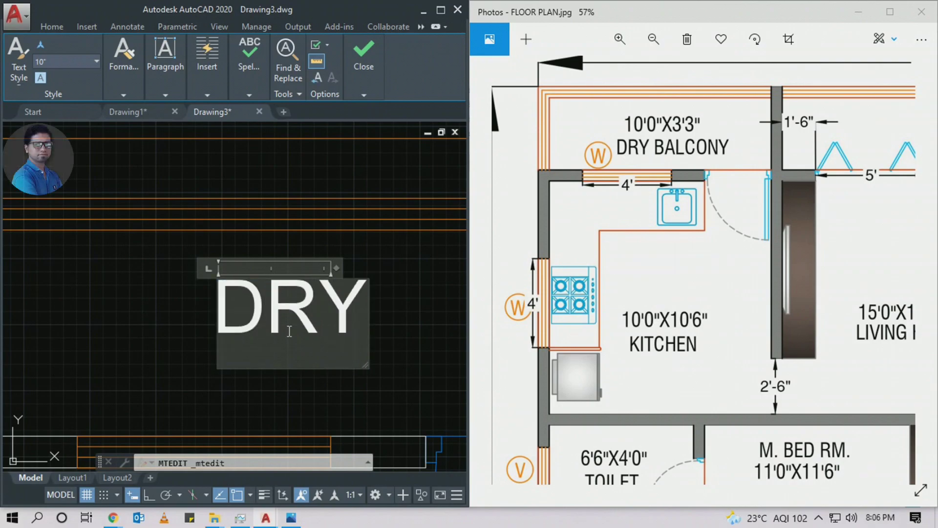
pyautogui.press('Return')
pyautogui.write('BALCONY')
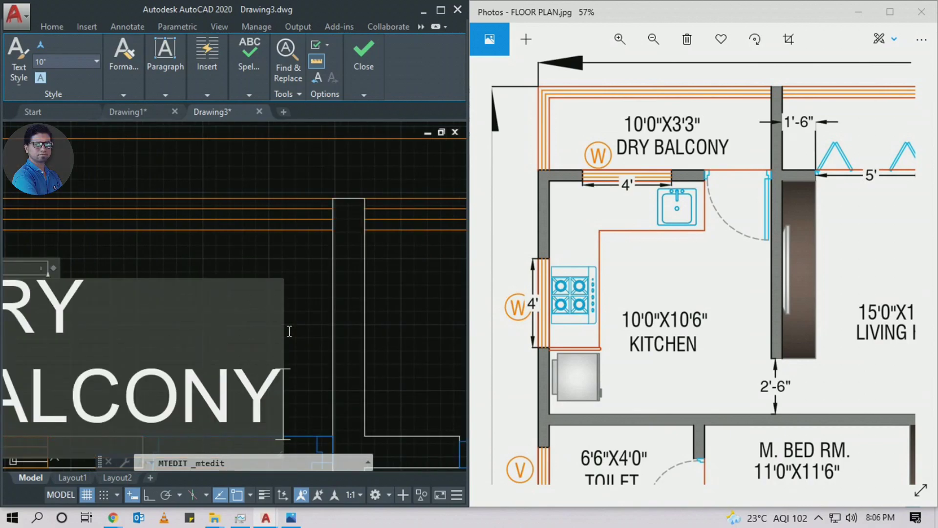
pyautogui.scroll(-2, 186, 318)
pyautogui.press('Return')
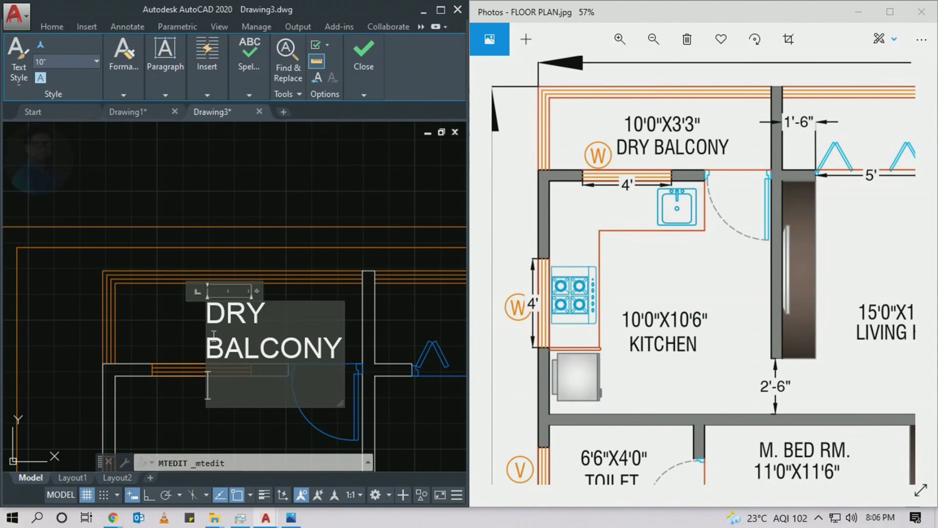
pyautogui.write('10\'0"')
pyautogui.press('Return')
pyautogui.write('X')
pyautogui.press('Return')
pyautogui.write('3\'3"')
# Widen the dry balcony label so name and size take one line each, and centre both lines
pyautogui.moveTo(253, 213); pyautogui.dragTo(253, 156, button='middle')
pyautogui.moveTo(256, 233); pyautogui.dragTo(427, 218)
pyautogui.hotkey('ctrl', 'a')
pyautogui.click(166, 95)
pyautogui.click(267, 292)
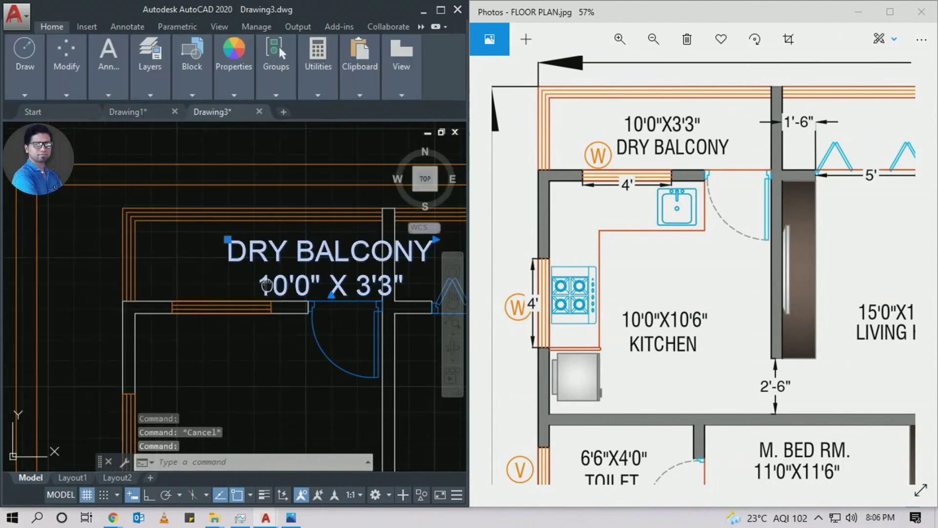
# Move the DRY BALCONY label so it fits between the balcony's walls
pyautogui.moveTo(268, 291); pyautogui.dragTo(267, 271, button='middle')
pyautogui.press('m')
pyautogui.press('space')
pyautogui.click(276, 268)
pyautogui.click(209, 263)
# Set the DRY BALCONY label's text height to 8" through its properties
pyautogui.moveTo(209, 264); pyautogui.dragTo(299, 264, button='middle')
pyautogui.write('mo')
pyautogui.press('Return')
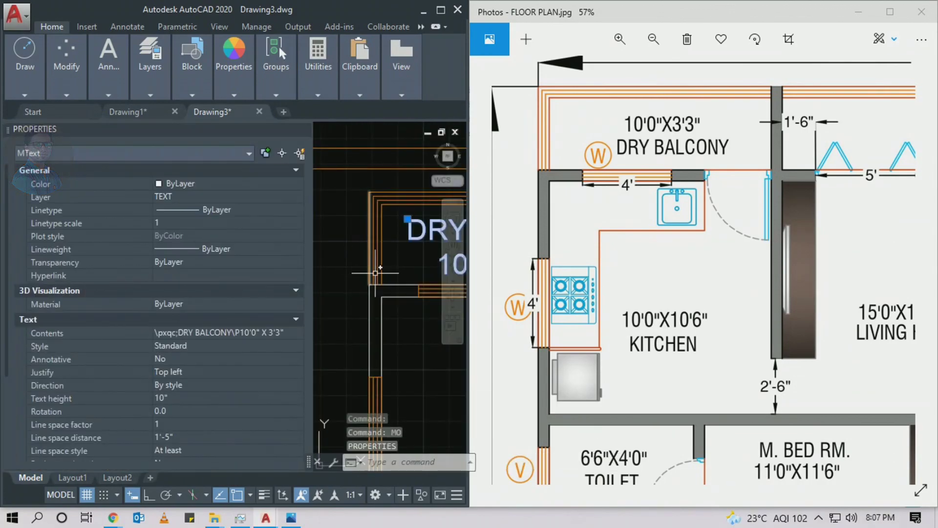
pyautogui.scroll(-2, 372, 273)
pyautogui.scroll(3, 321, 311)
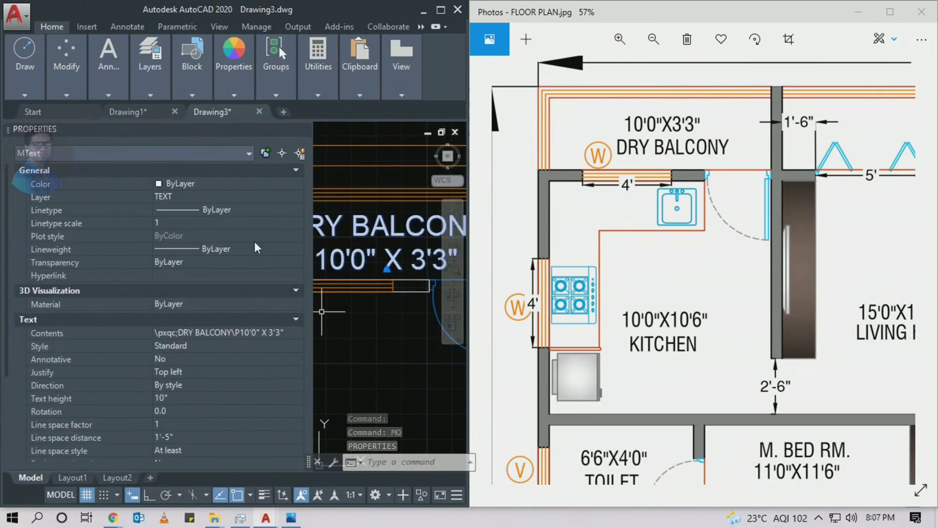
pyautogui.moveTo(312, 333); pyautogui.dragTo(198, 332)
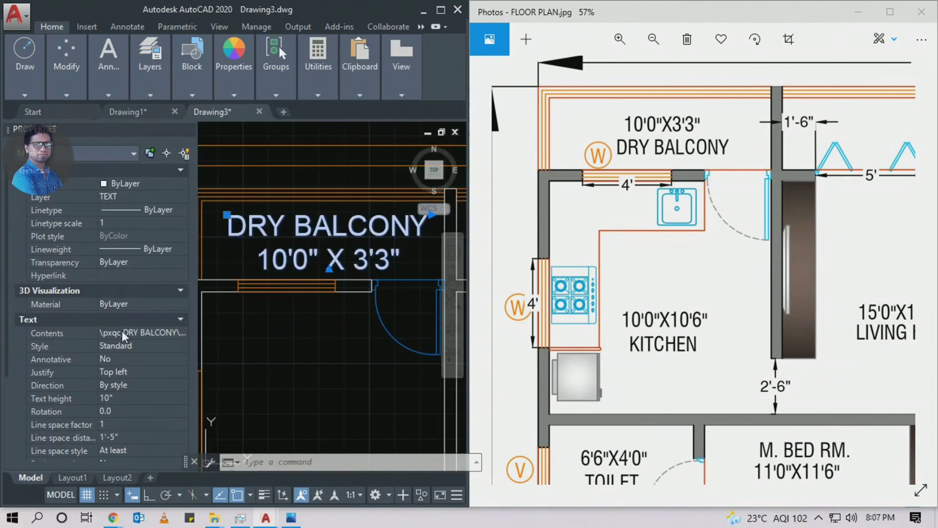
pyautogui.scroll(-3, 121, 330)
pyautogui.click(119, 281)
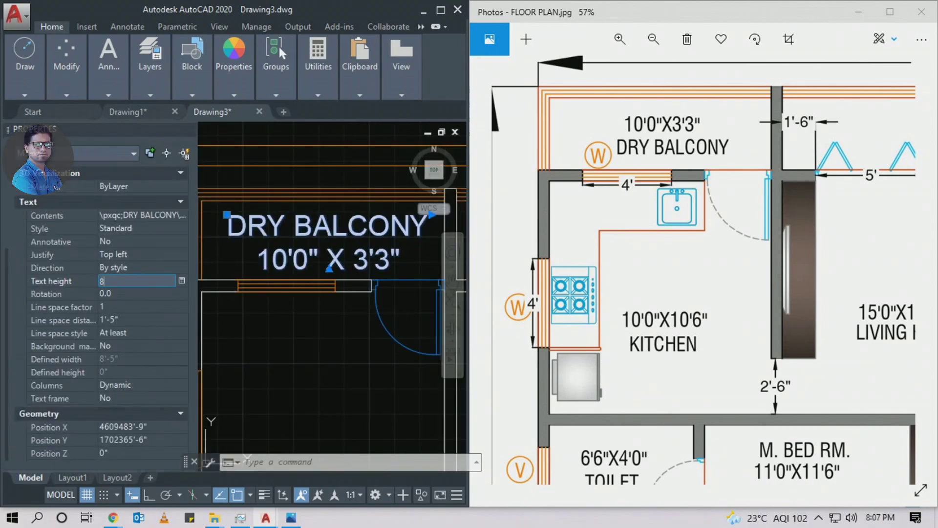
pyautogui.click(252, 316)
pyautogui.press('Escape')
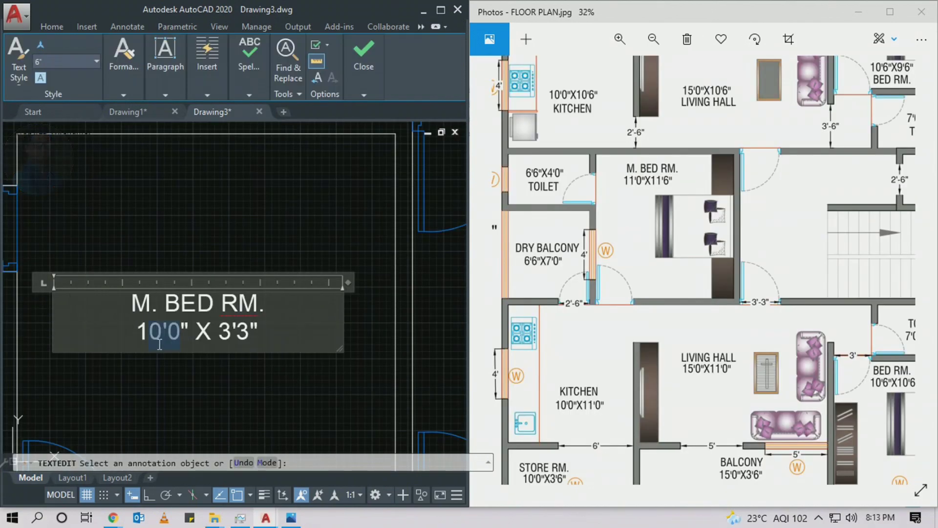
# Change the room size in the M. BED RM. label to 11'0" X 11'6" and maximise the drawing window
pyautogui.write('11\'0" X 11\'6')
pyautogui.press('Escape')
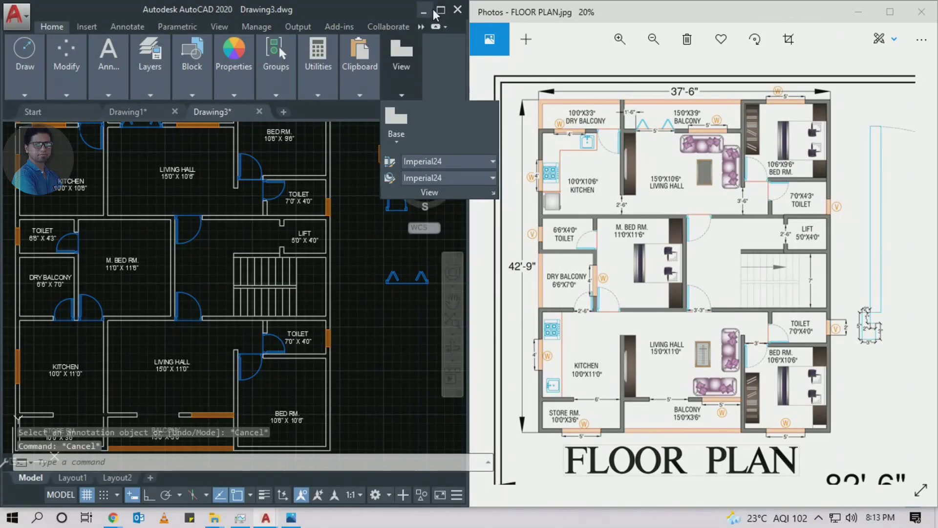
pyautogui.click(441, 10)
pyautogui.moveTo(576, 261); pyautogui.dragTo(640, 332, button='middle')
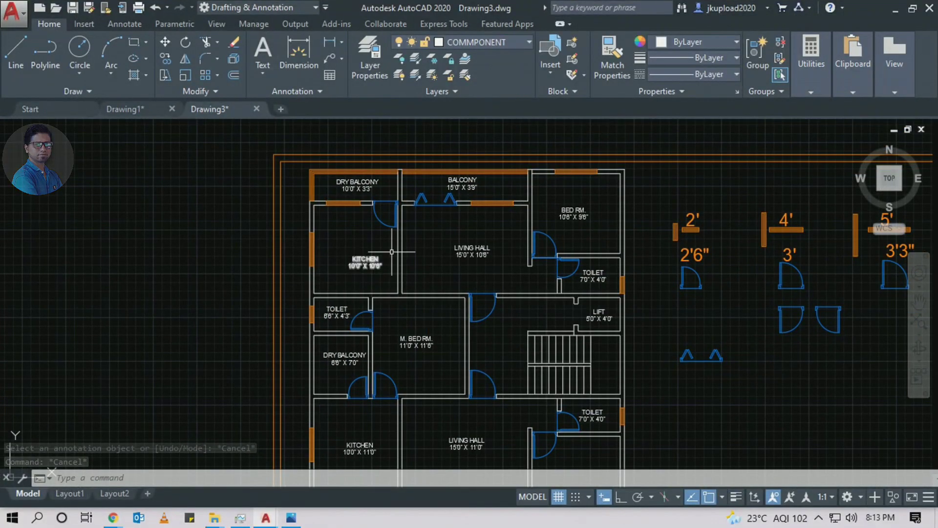
# Review the labelled rooms of the floor plan and examine the kitchen and living hall furniture in the reference plan
pyautogui.scroll(1, 375, 263)
pyautogui.scroll(-1, 513, 303)
pyautogui.moveTo(514, 306); pyautogui.dragTo(538, 178, button='middle')
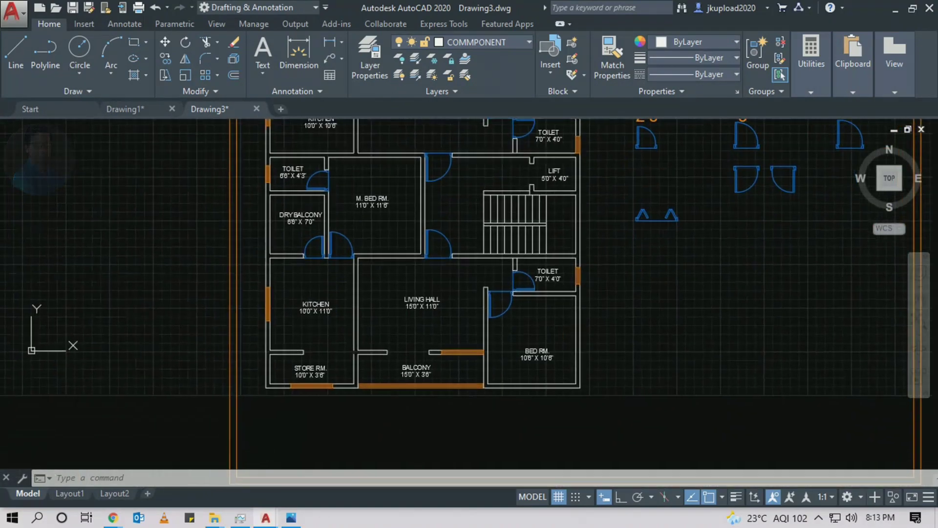
pyautogui.moveTo(412, 263); pyautogui.dragTo(427, 356, button='middle')
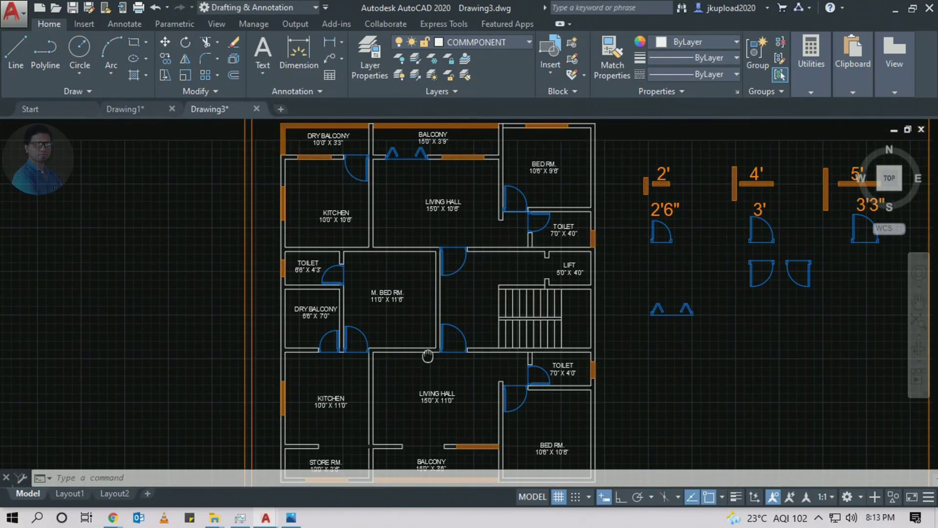
pyautogui.scroll(-3, 427, 356)
pyautogui.scroll(3, 738, 342)
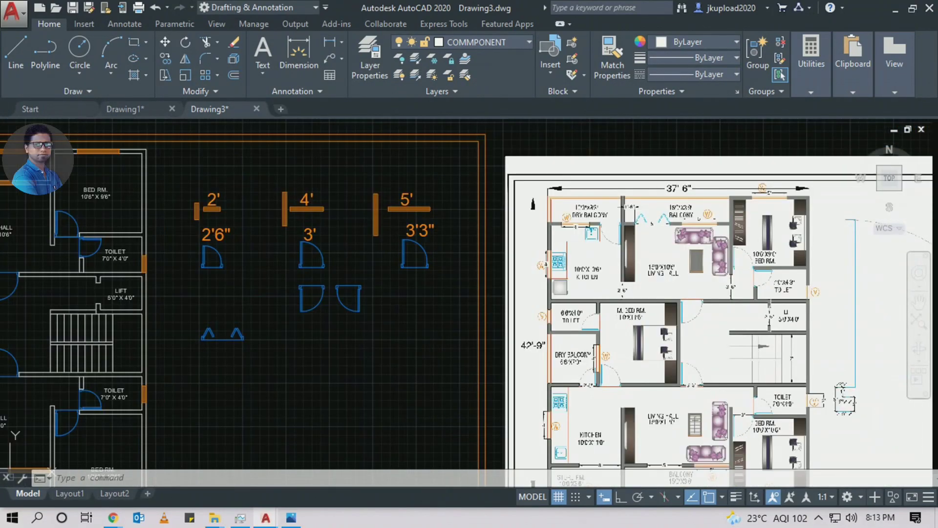
pyautogui.scroll(2, 758, 253)
pyautogui.scroll(1, 696, 244)
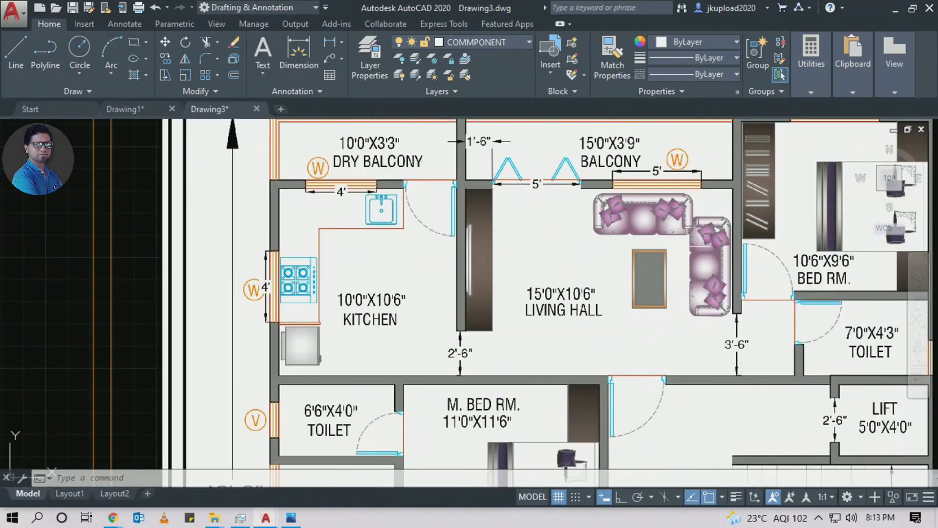
pyautogui.scroll(-3, 696, 244)
pyautogui.scroll(4, 696, 244)
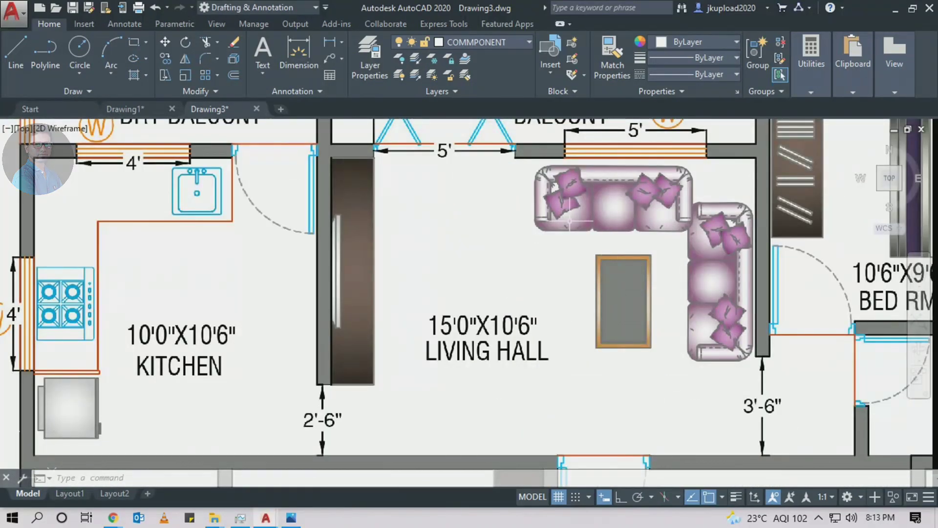
pyautogui.scroll(1, 570, 221)
pyautogui.scroll(-3, 586, 223)
pyautogui.scroll(2, 342, 215)
pyautogui.scroll(-5, 565, 246)
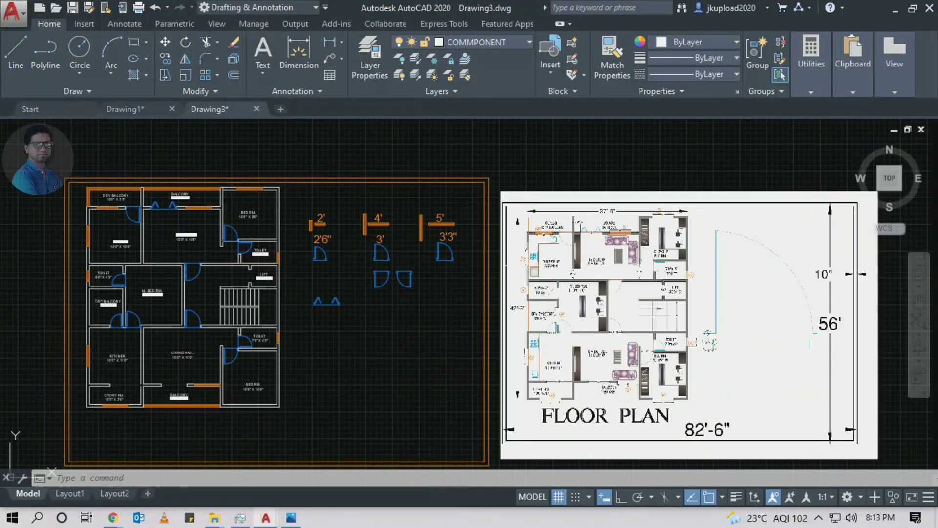
pyautogui.moveTo(336, 329); pyautogui.dragTo(448, 320, button='middle')
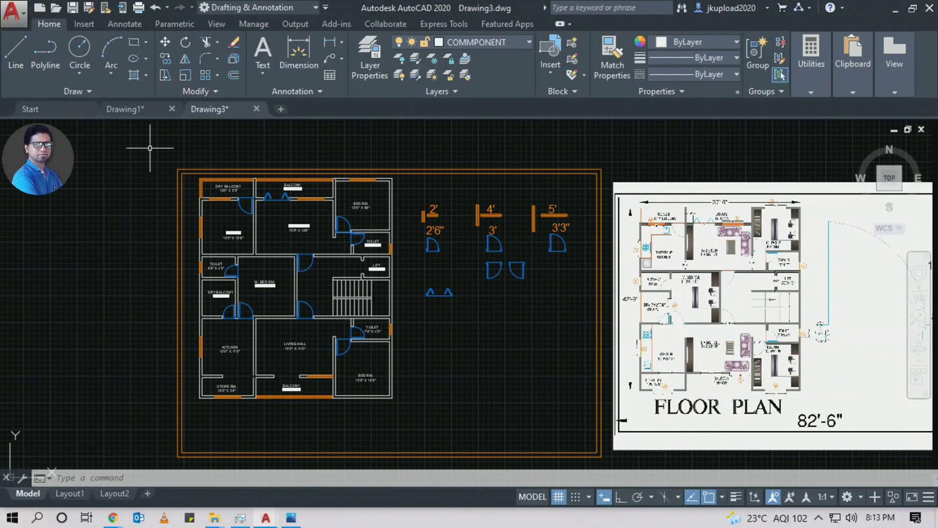
# Copy all the furniture and kitchen components together with their enclosing circle from Drawing1
pyautogui.click(139, 114)
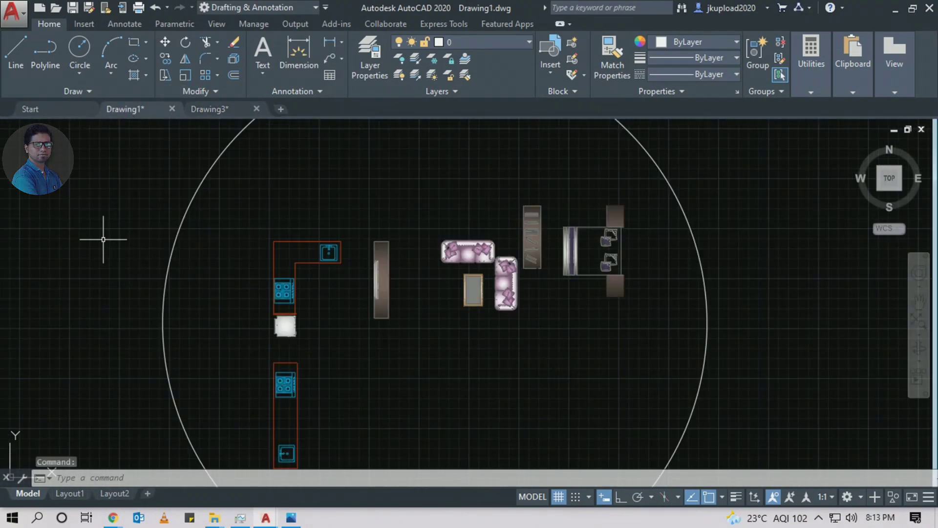
pyautogui.scroll(4, 498, 289)
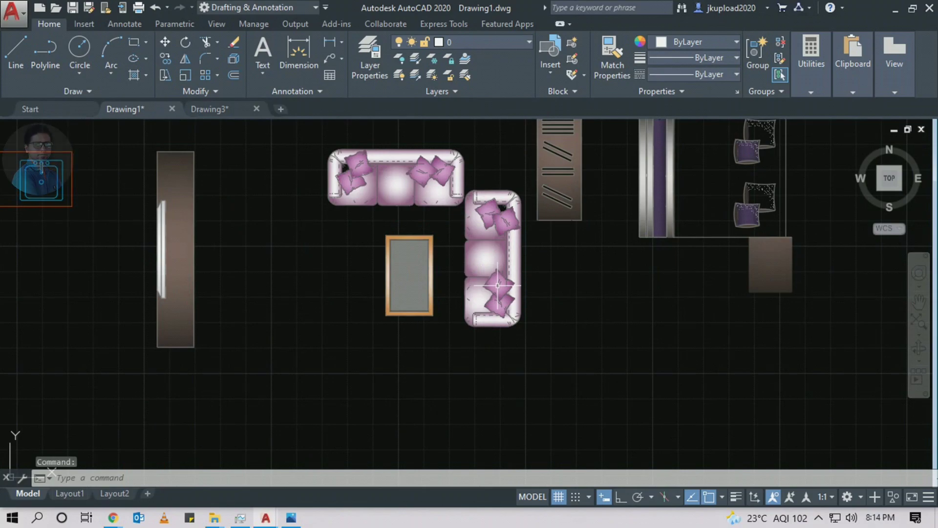
pyautogui.scroll(-8, 512, 305)
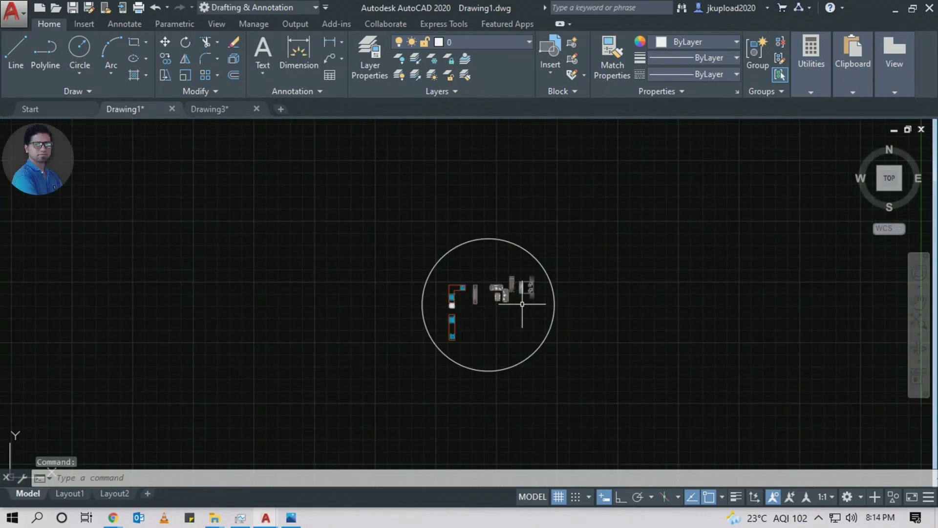
pyautogui.scroll(5, 523, 303)
pyautogui.scroll(-3, 522, 299)
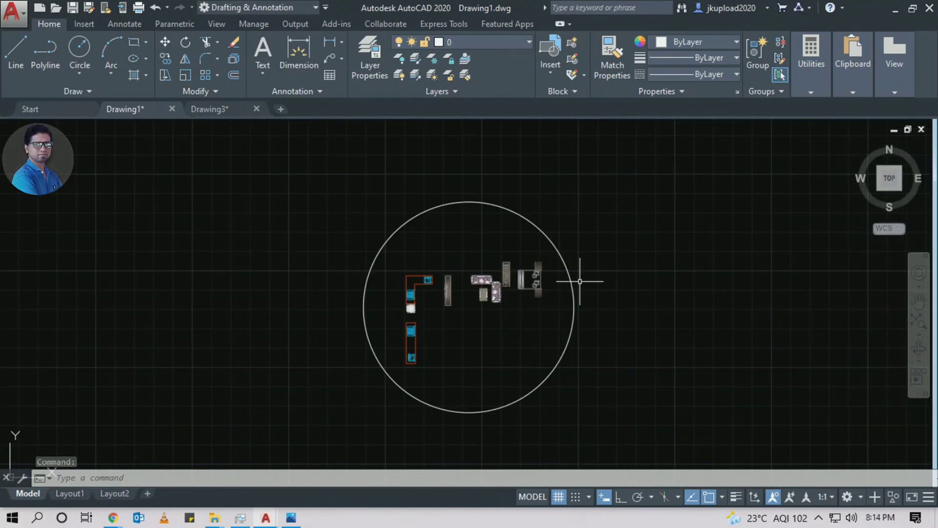
pyautogui.click(616, 211)
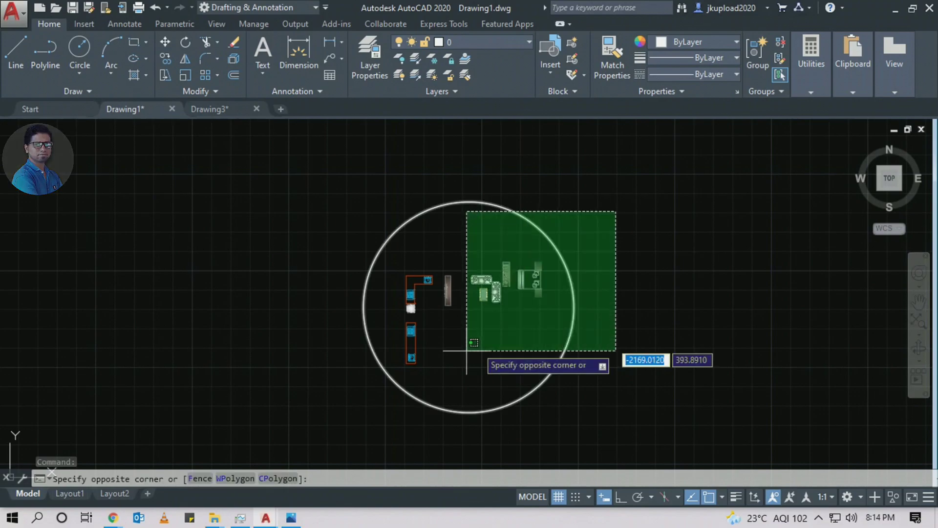
pyautogui.click(360, 387)
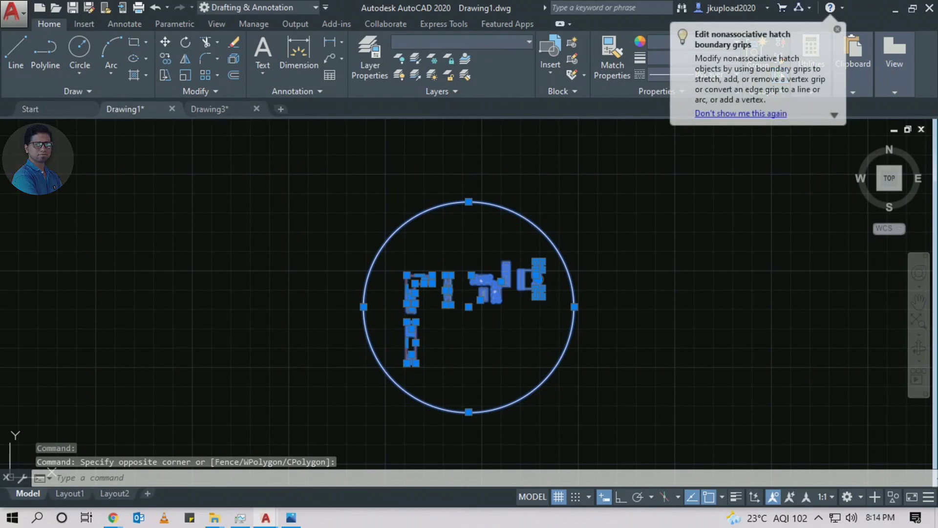
pyautogui.hotkey('ctrl', 'c')
pyautogui.press('Escape')
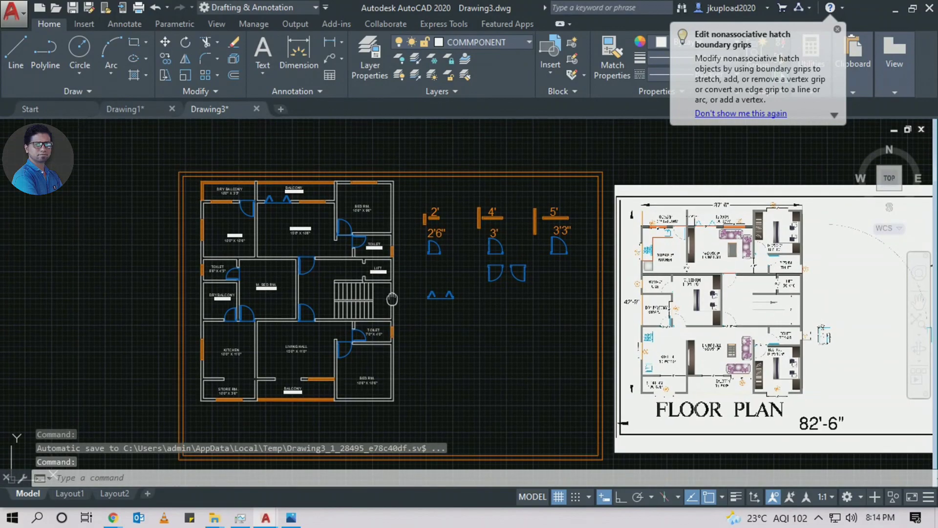
pyautogui.moveTo(391, 294); pyautogui.dragTo(392, 315, button='middle')
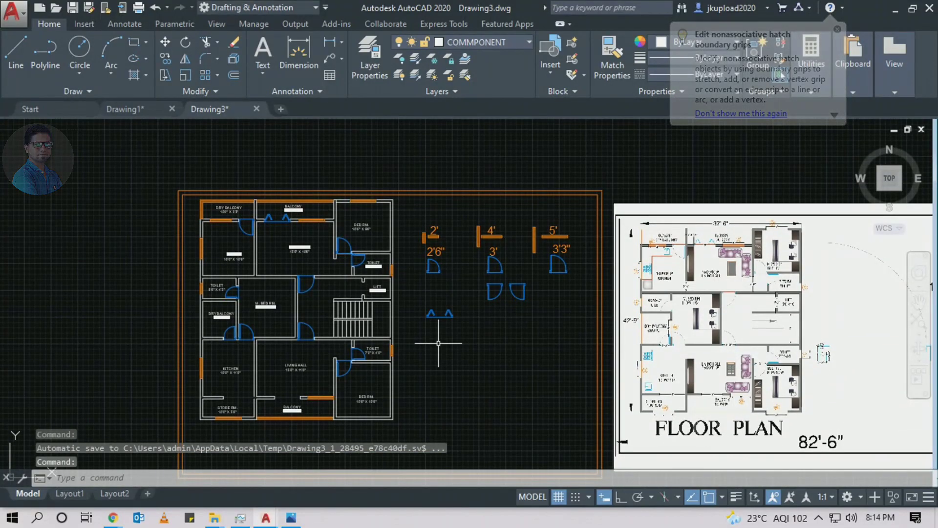
pyautogui.hotkey('ctrl', 'v')
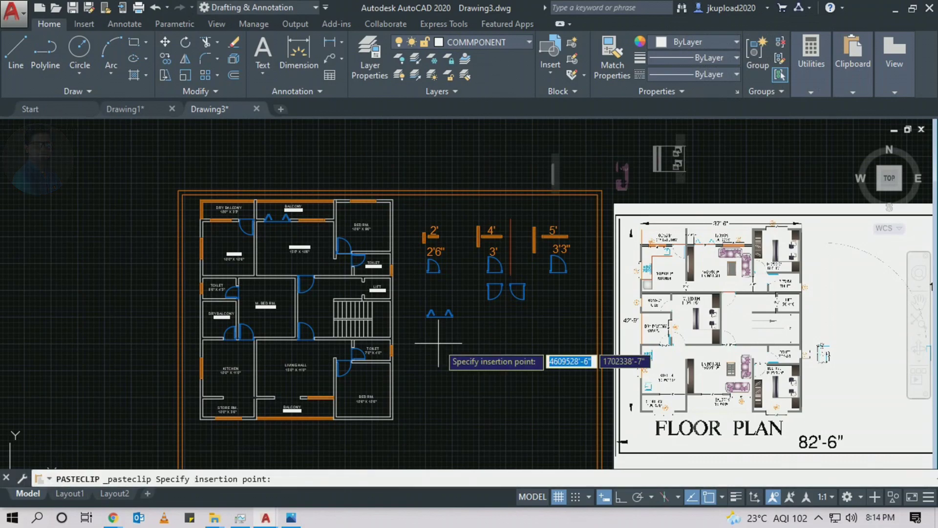
pyautogui.scroll(-4, 438, 343)
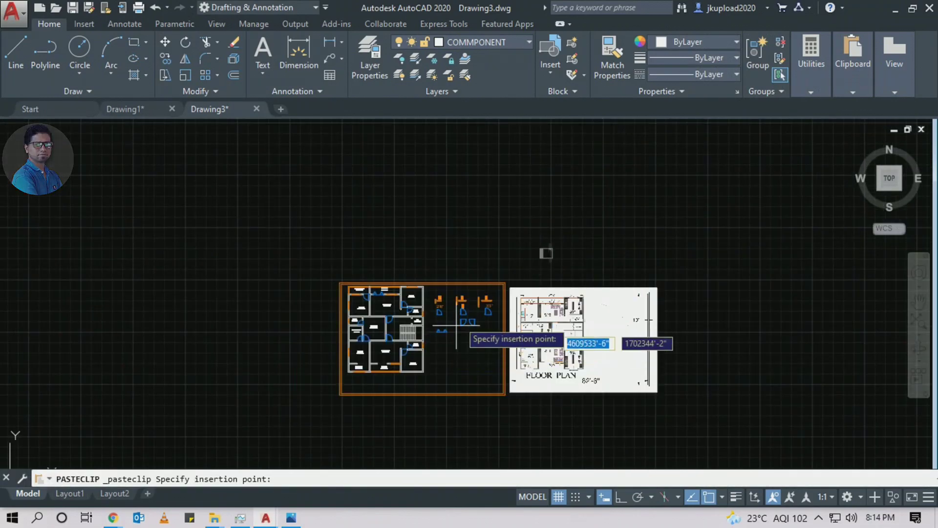
pyautogui.click(479, 253)
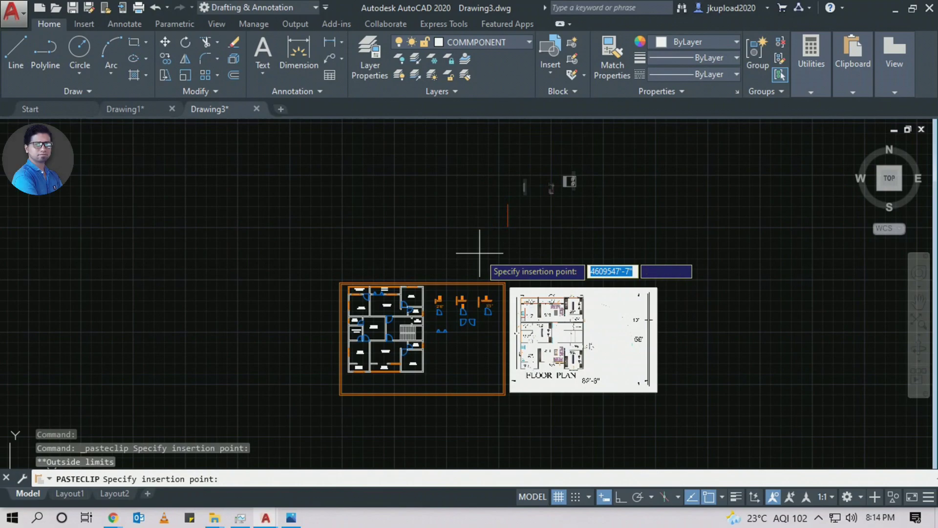
pyautogui.click(516, 254)
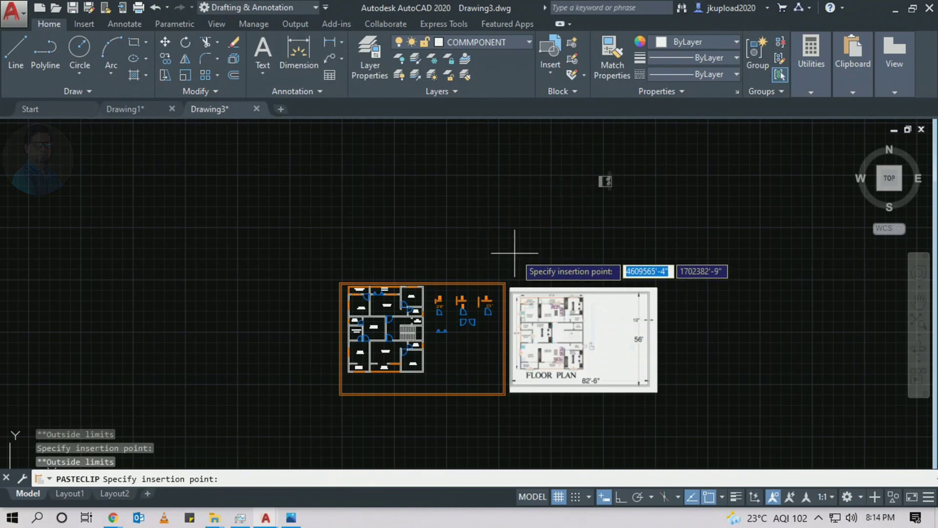
pyautogui.press('Escape')
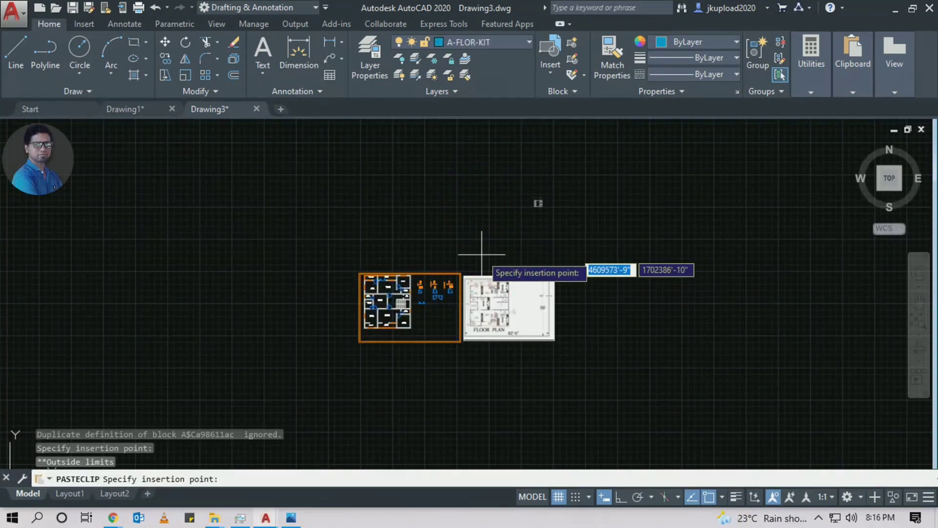
# Paste the copied components into Drawing3, using an insertion point near the sheet border's upper corner beside the reference image
pyautogui.scroll(3, 420, 327)
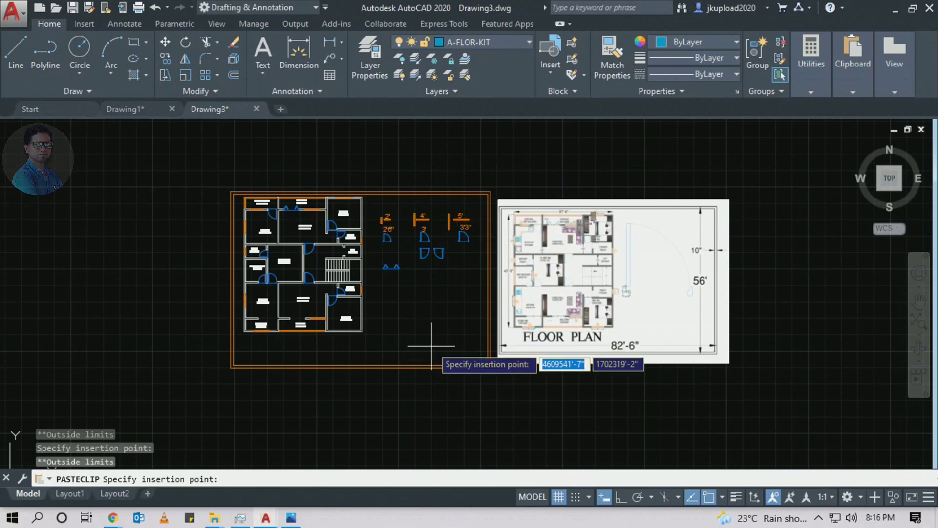
pyautogui.scroll(2, 482, 222)
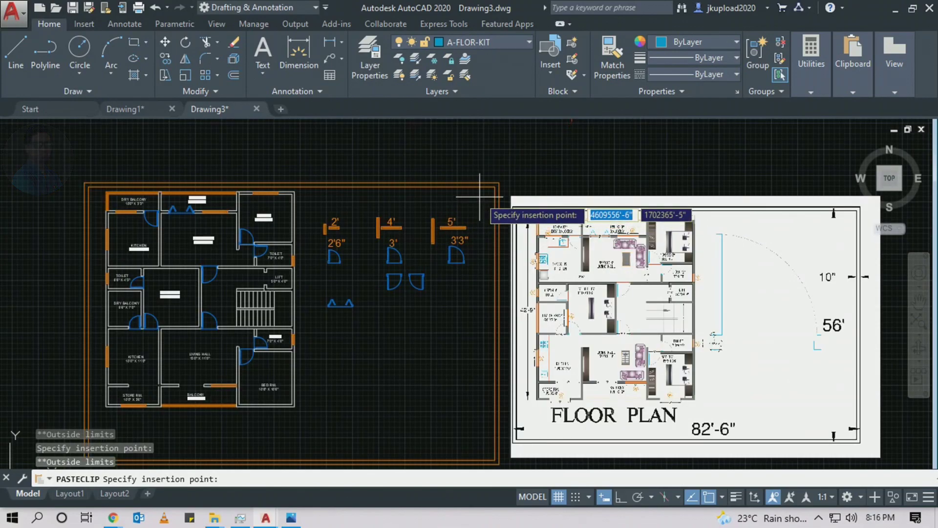
pyautogui.click(483, 199)
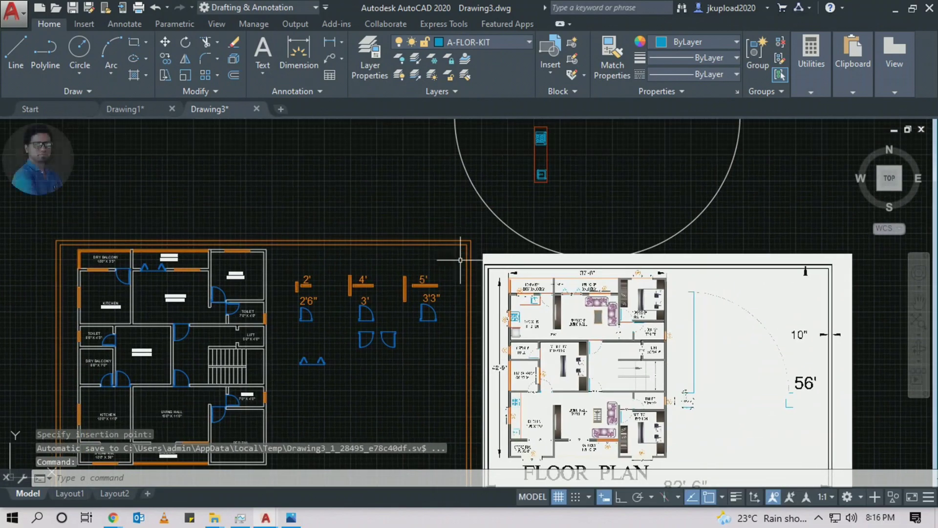
pyautogui.scroll(-3, 430, 298)
pyautogui.scroll(4, 496, 197)
pyautogui.moveTo(497, 198); pyautogui.dragTo(524, 246, button='middle')
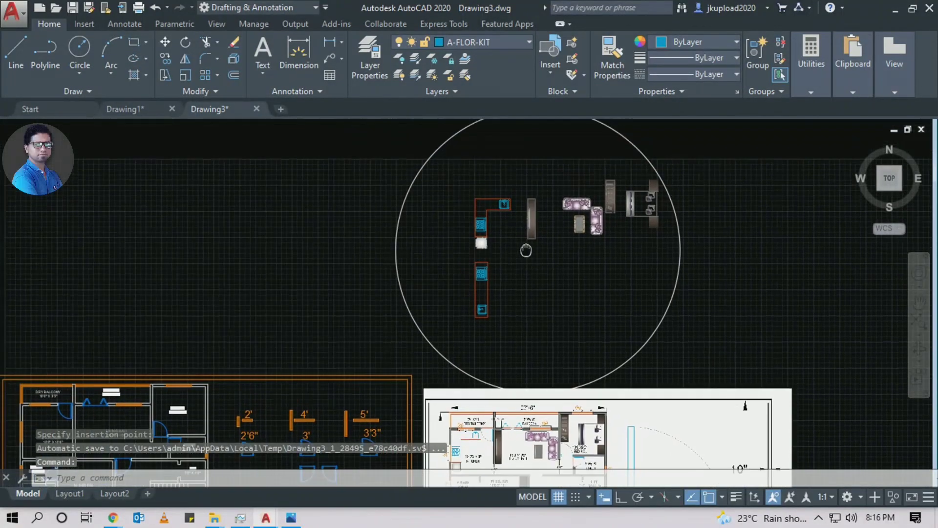
# Move the vertical sofa straight up along the wall of the 15'0" X 11'0" living hall
pyautogui.scroll(-2, 572, 263)
pyautogui.scroll(2, 573, 263)
pyautogui.moveTo(609, 318)
pyautogui.mouseDown(button='middle')
pyautogui.moveTo(660, 308)
pyautogui.moveTo(672, 296)
pyautogui.mouseUp(button='middle')
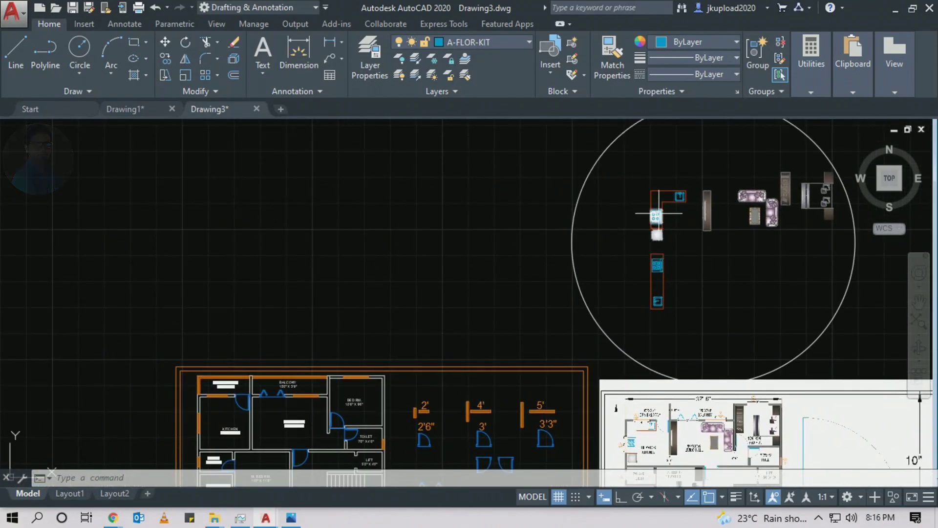
pyautogui.moveTo(672, 230); pyautogui.dragTo(630, 215, button='middle')
pyautogui.scroll(5, 536, 244)
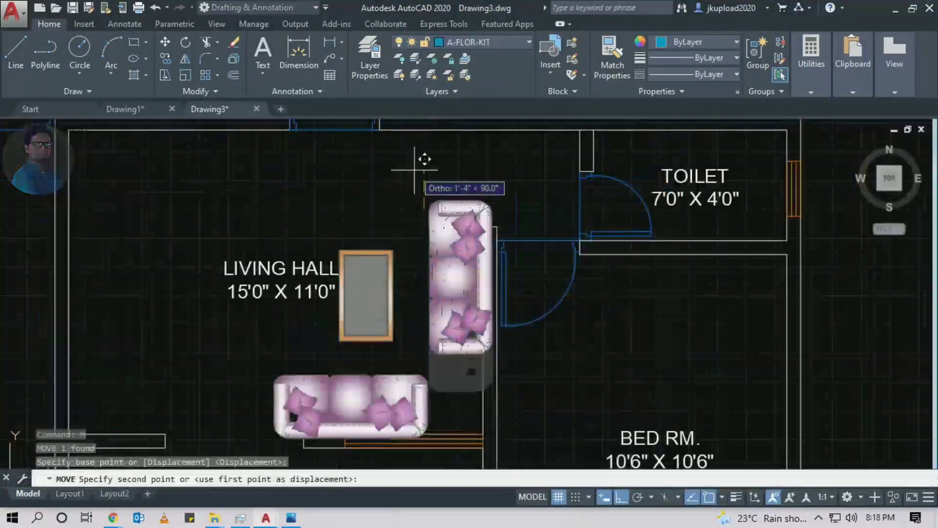
pyautogui.click(479, 229)
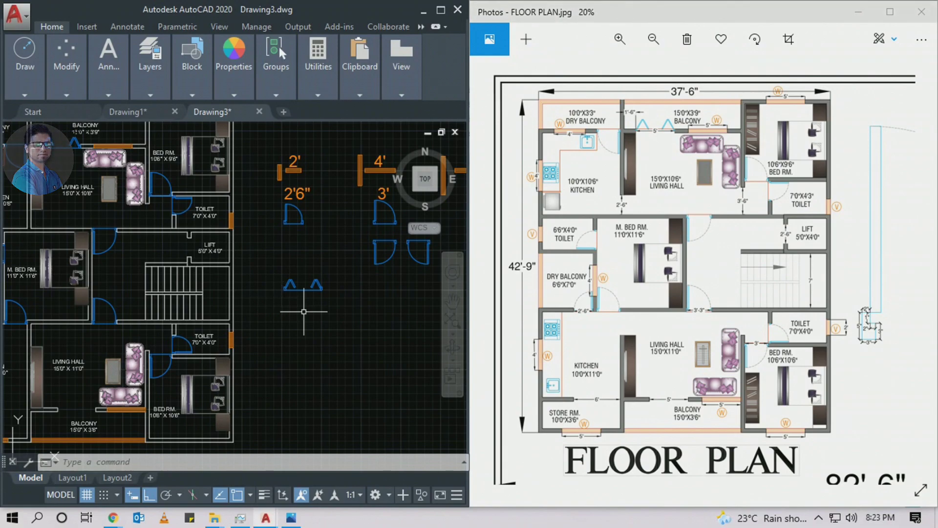
# Compare the furnished floor plan room by room with the reference plan, checking furniture, fixtures and labels
pyautogui.scroll(-4, 339, 307)
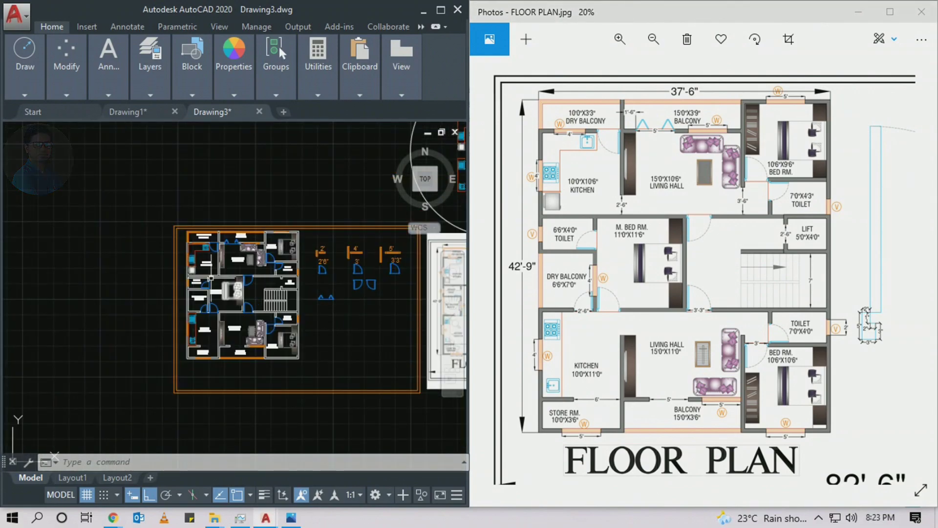
pyautogui.scroll(5, 211, 277)
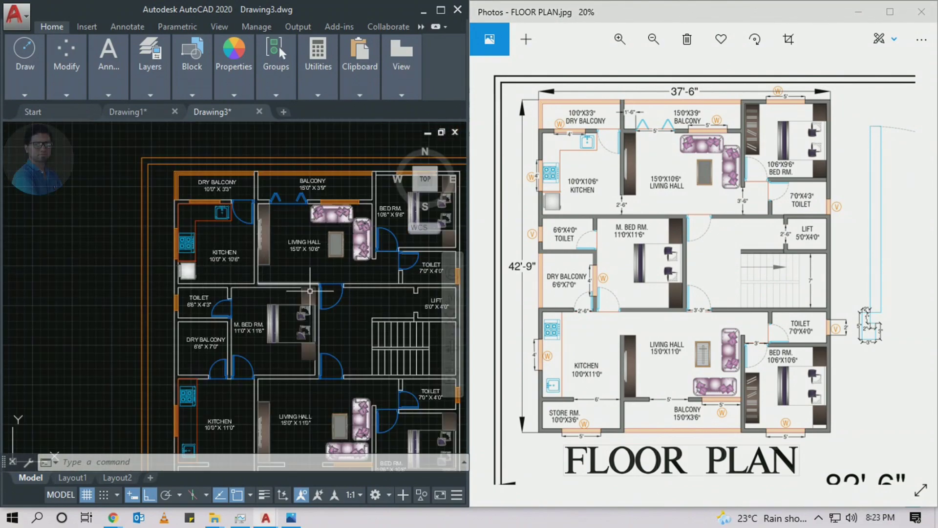
pyautogui.moveTo(320, 288); pyautogui.dragTo(229, 234, button='middle')
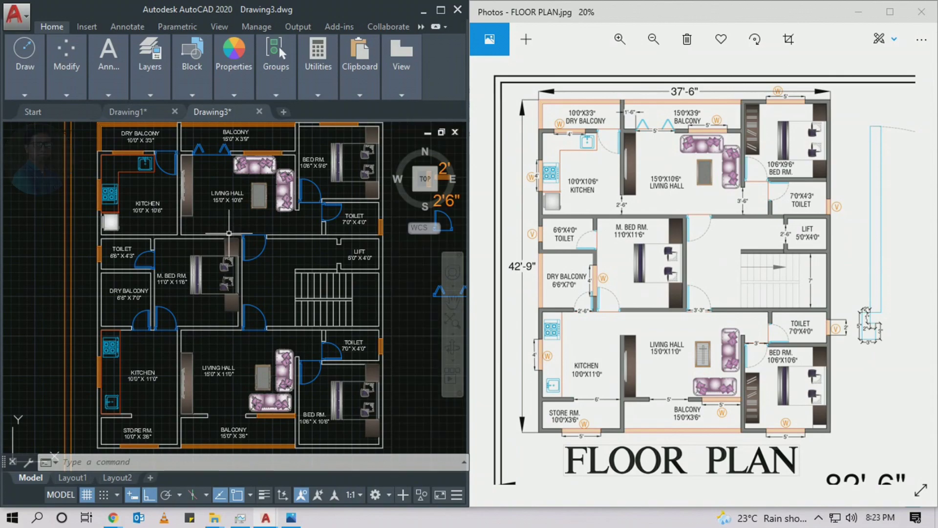
pyautogui.moveTo(228, 233); pyautogui.dragTo(230, 233, button='middle')
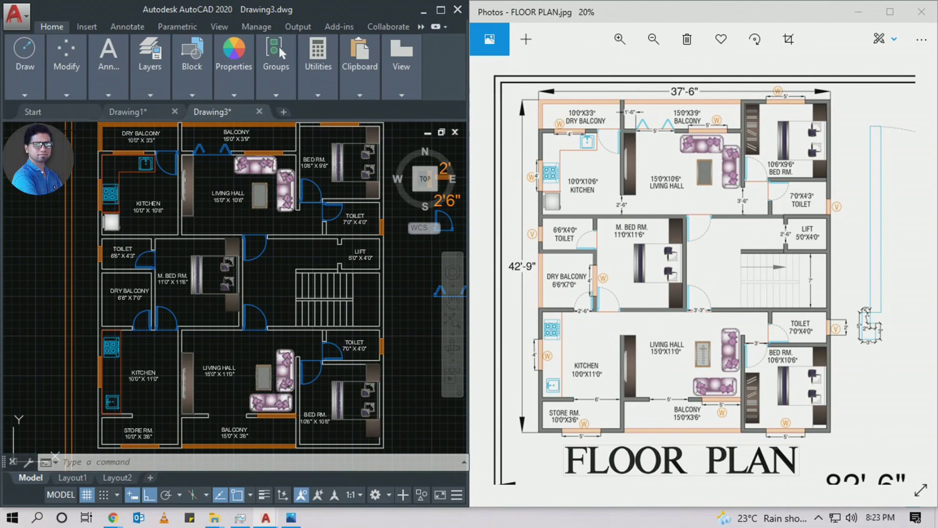
pyautogui.moveTo(230, 234); pyautogui.dragTo(230, 235, button='middle')
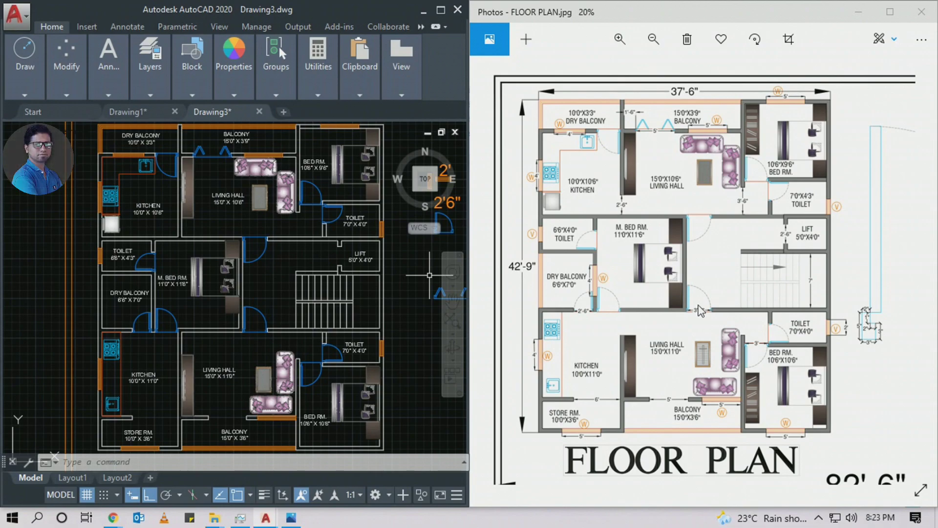
pyautogui.moveTo(229, 237); pyautogui.dragTo(229, 235, button='middle')
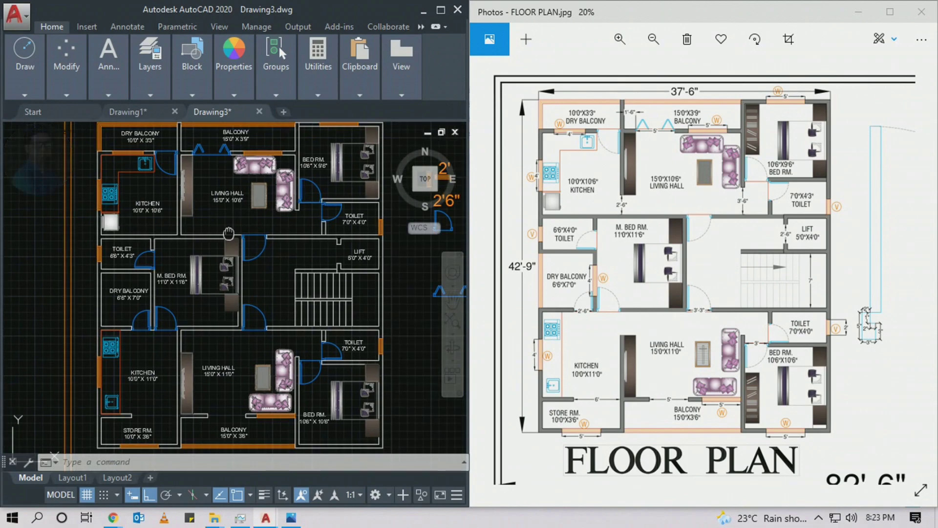
pyautogui.moveTo(228, 234); pyautogui.dragTo(230, 234, button='middle')
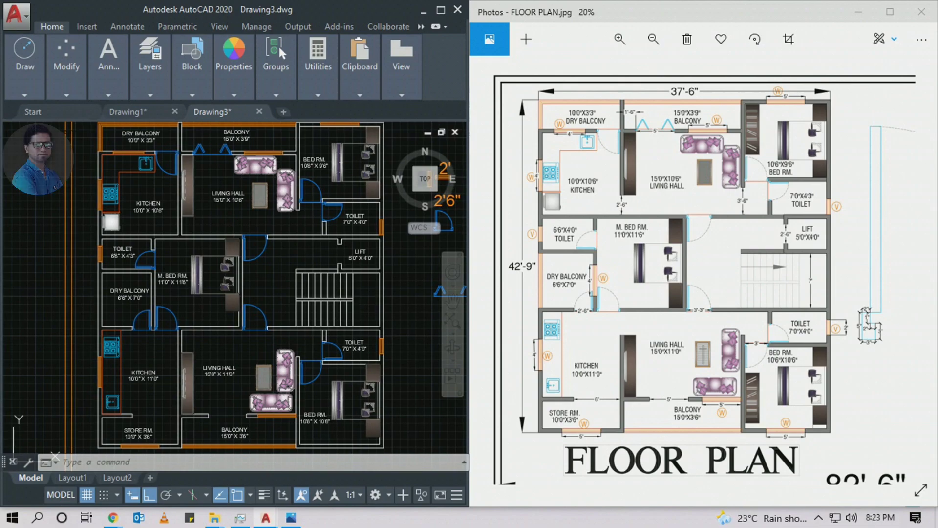
pyautogui.moveTo(230, 235); pyautogui.dragTo(229, 237, button='middle')
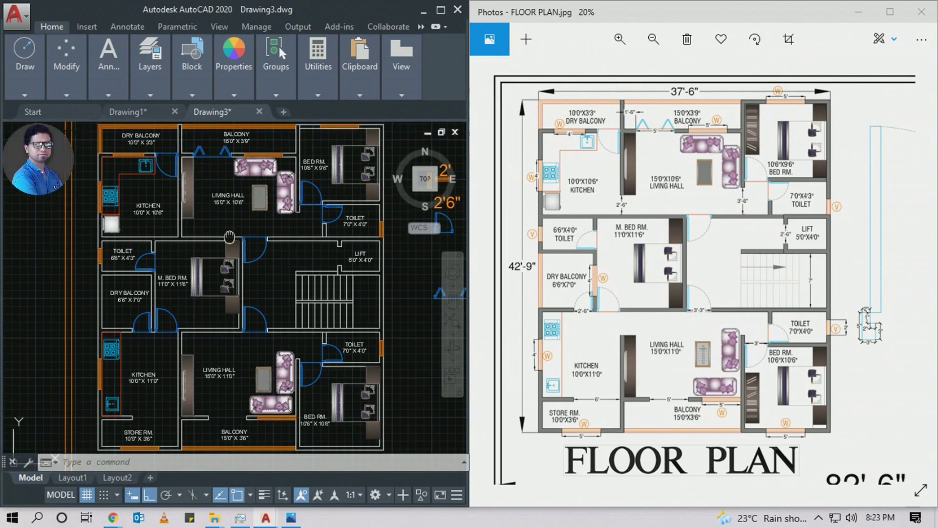